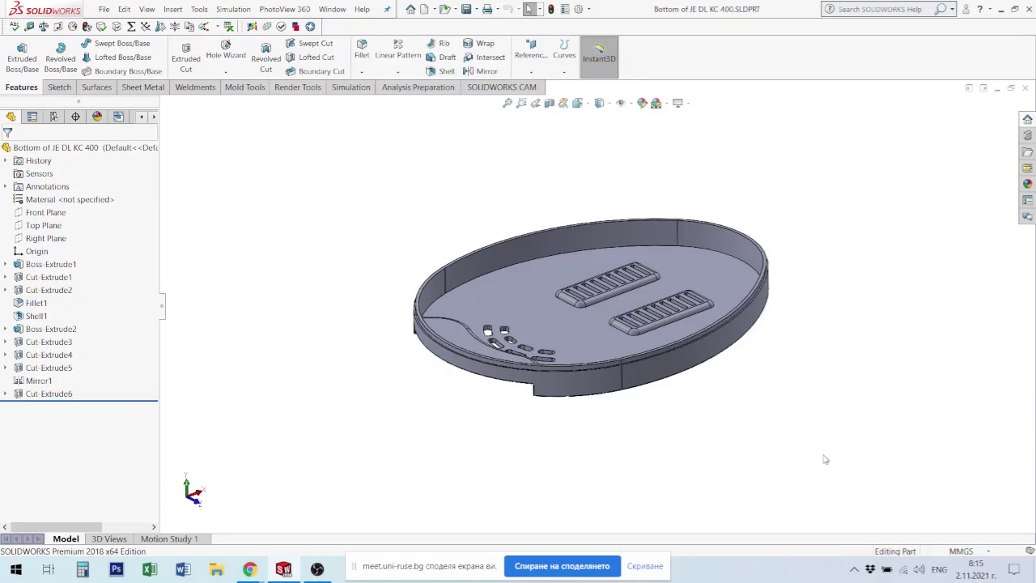
# Step: Orbit the bottom cover to view its underside, then turn it edge-on
pyautogui.moveTo(638, 377)
pyautogui.mouseDown(button='middle')
pyautogui.moveTo(631, 176)
pyautogui.moveTo(671, 213)
pyautogui.mouseUp(button='middle')
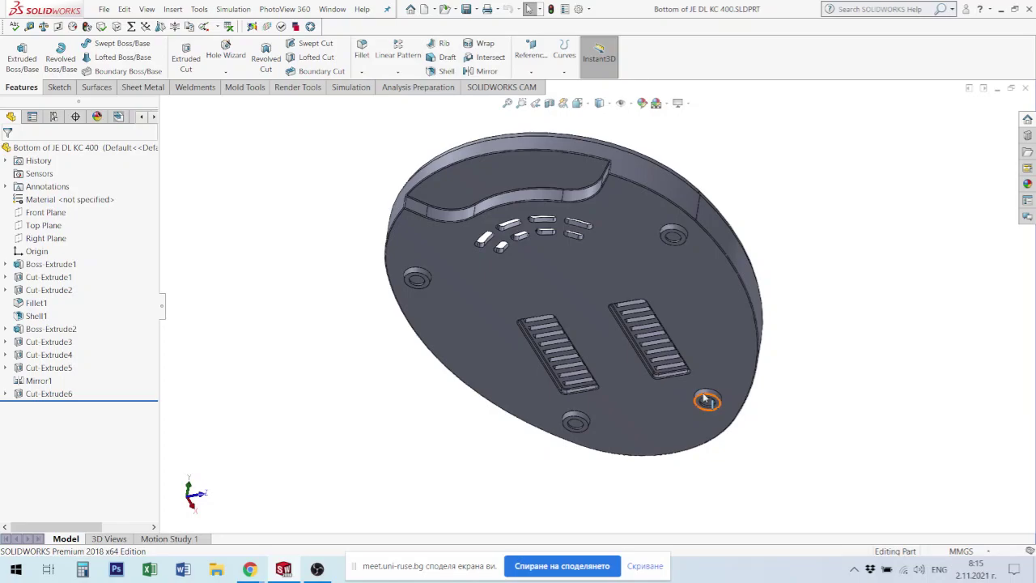
pyautogui.moveTo(589, 219)
pyautogui.mouseDown(button='middle')
pyautogui.moveTo(512, 250)
pyautogui.moveTo(506, 187)
pyautogui.moveTo(438, 234)
pyautogui.mouseUp(button='middle')
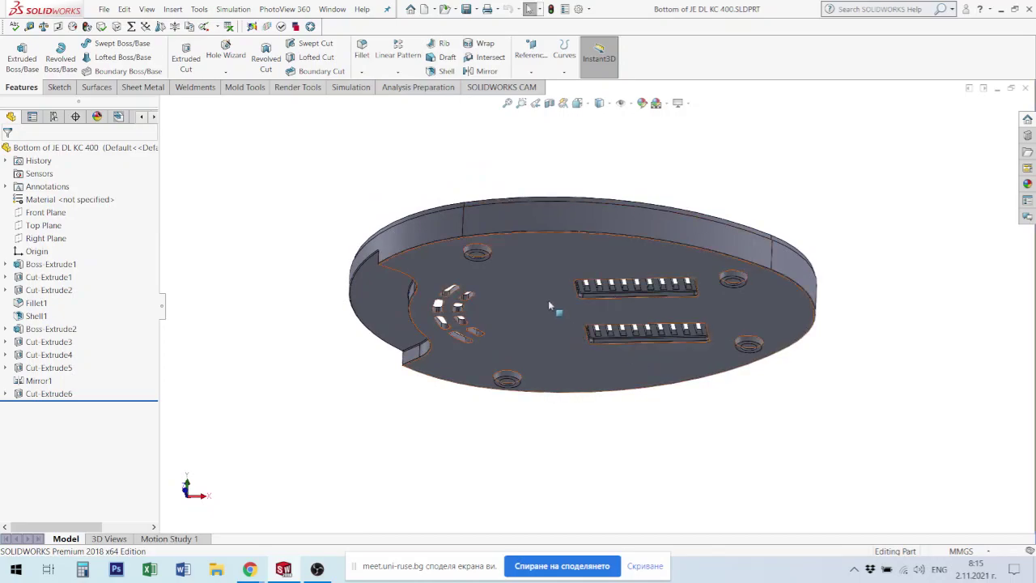
# Step: Measure the boss hole's inner face: 8.00 mm diameter
pyautogui.scroll(-5, 453, 233)
pyautogui.scroll(-5, 534, 234)
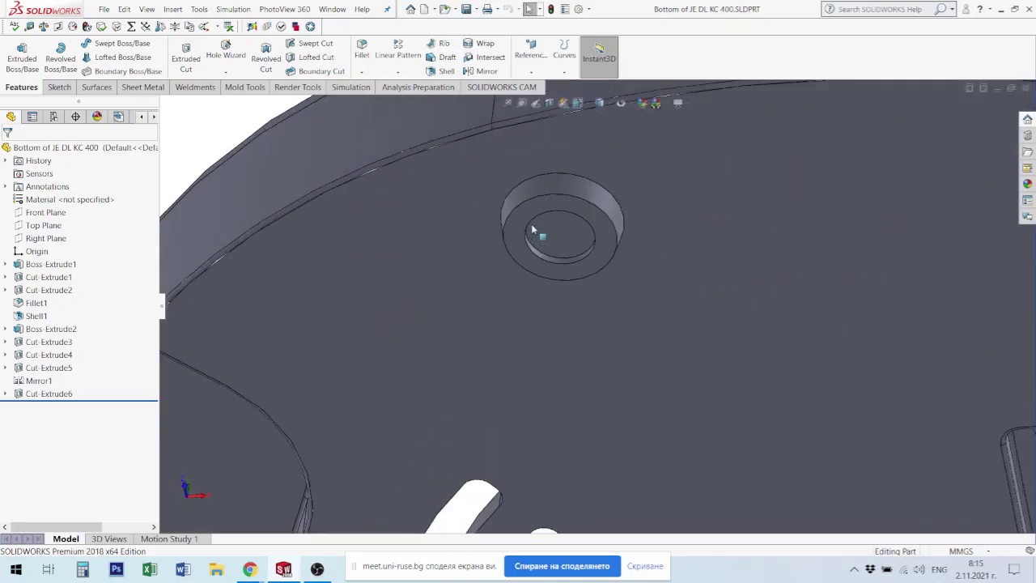
pyautogui.click(556, 275)
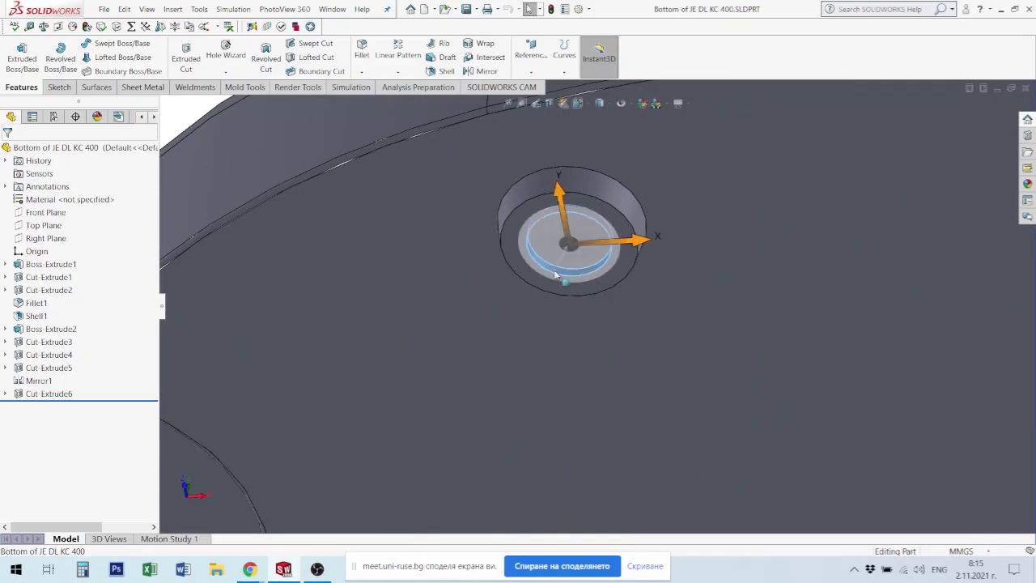
pyautogui.press('m')
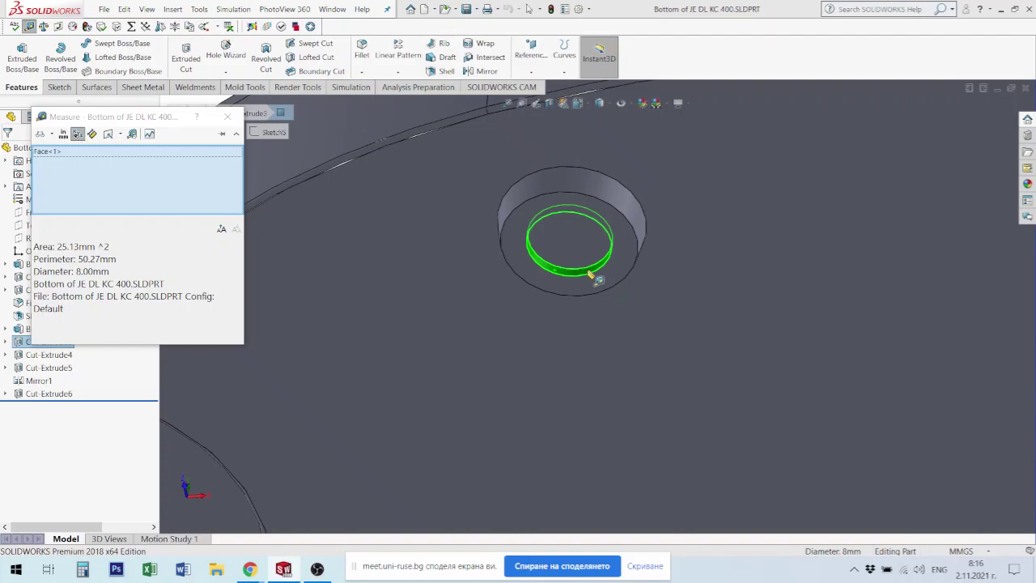
pyautogui.press('Escape')
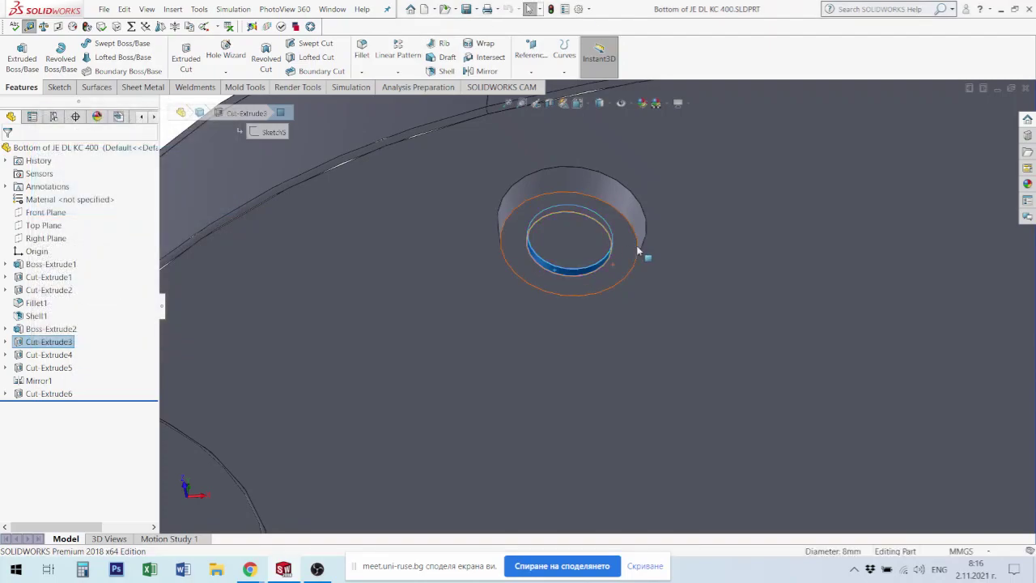
# Step: Measure the boss rim edge at 12.94 mm, then bring up the New Document dialog
pyautogui.click(636, 254)
pyautogui.press('m')
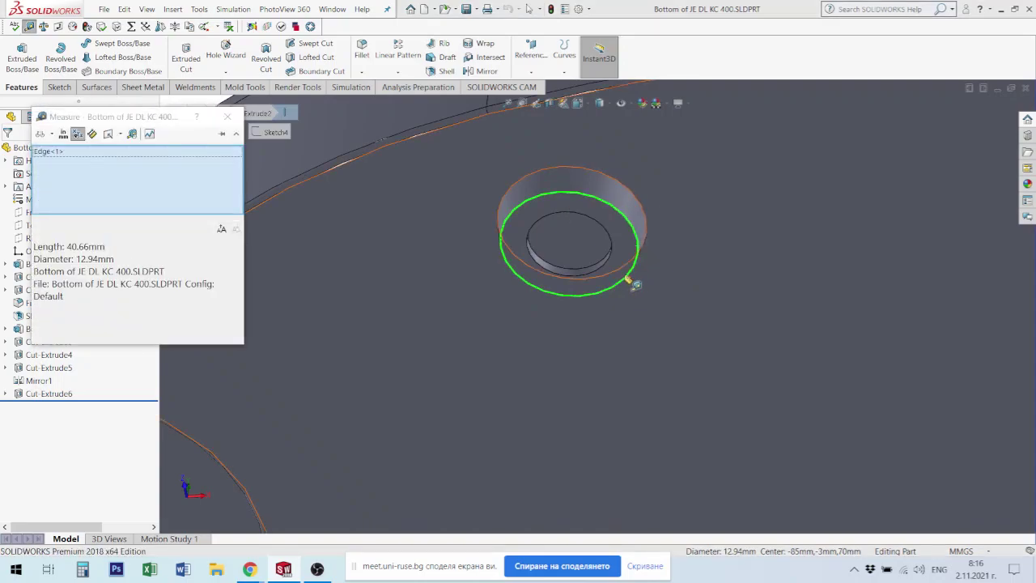
pyautogui.press('Escape')
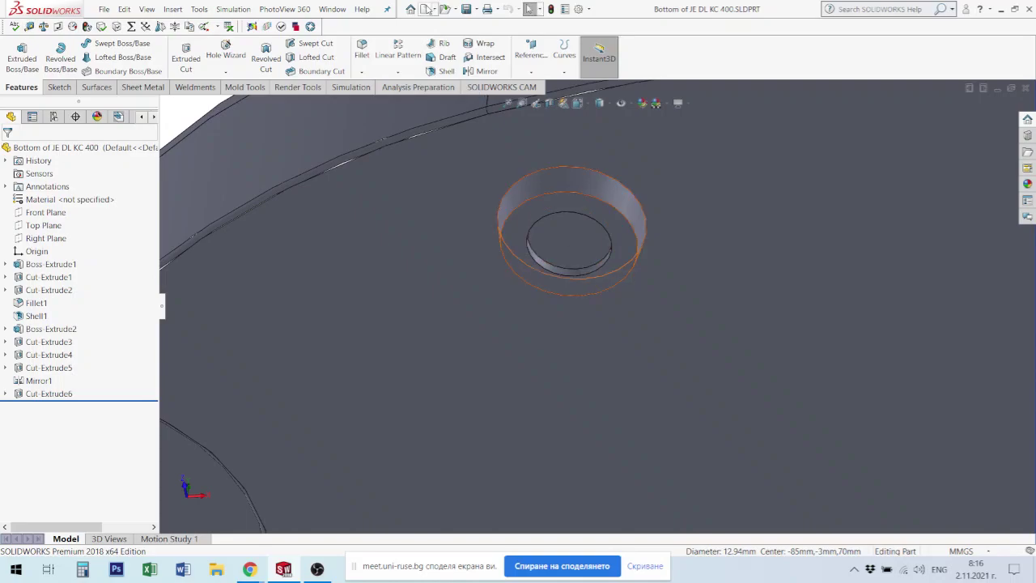
pyautogui.click(424, 10)
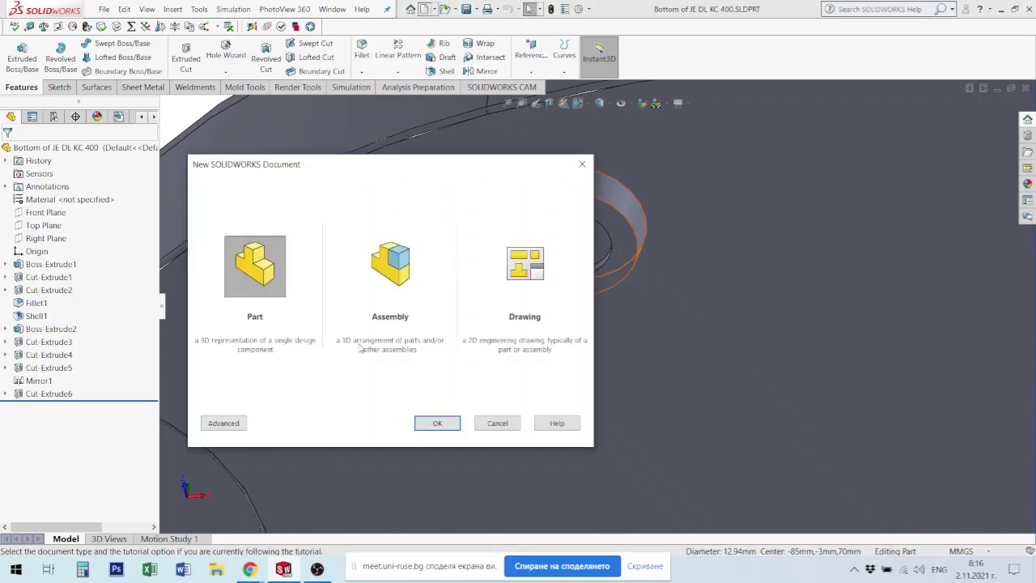
# Step: Create a new part and start a sketch on the Front Plane
pyautogui.click(445, 420)
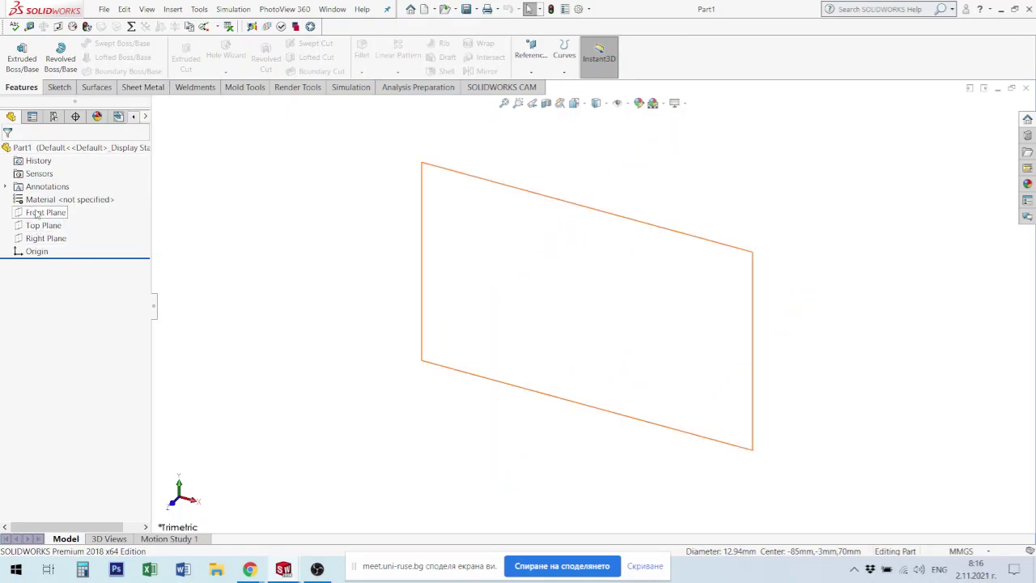
pyautogui.click(44, 214)
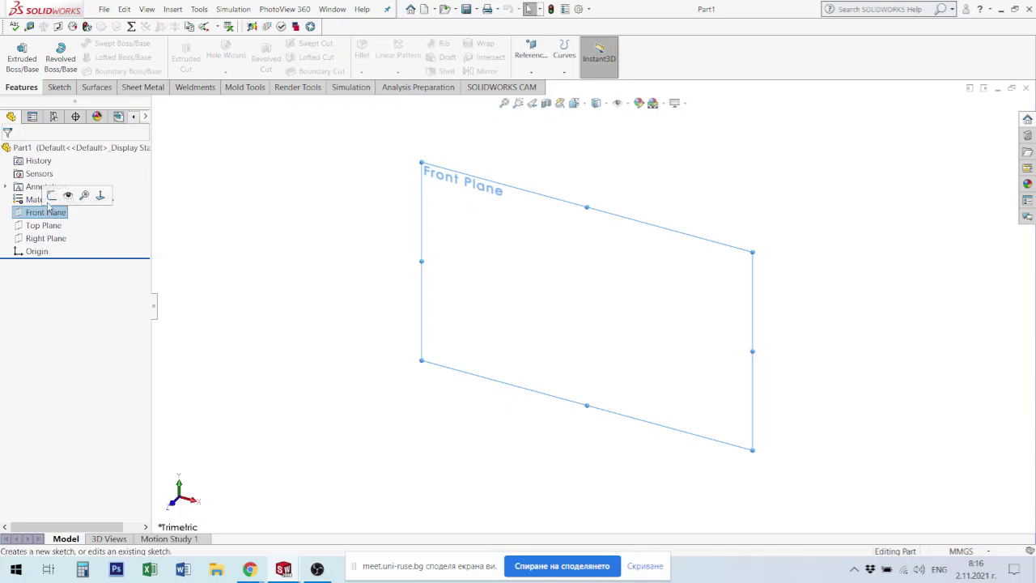
pyautogui.click(52, 195)
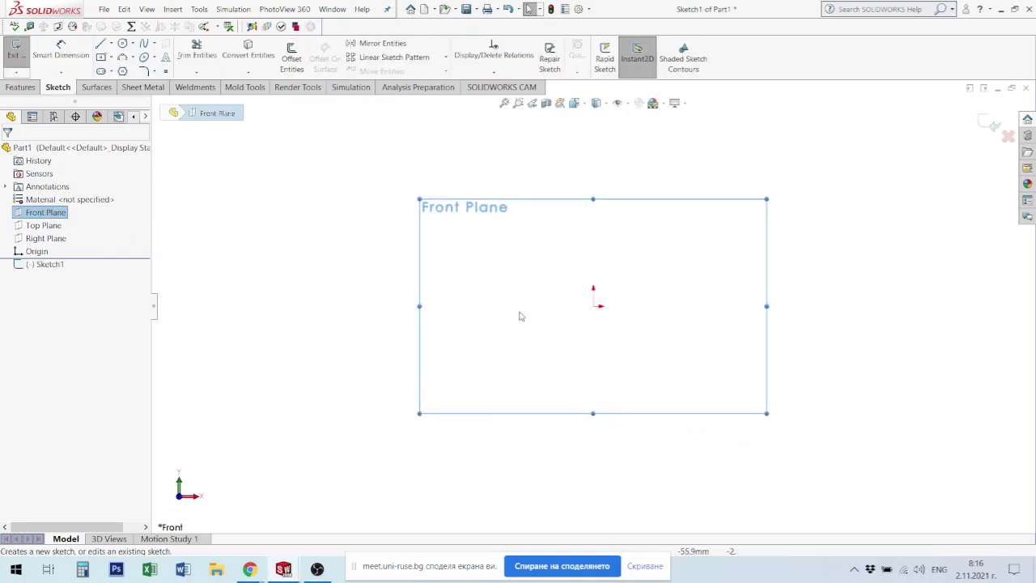
# Step: Draw a vertical centerline ending at the origin
pyautogui.click(110, 44)
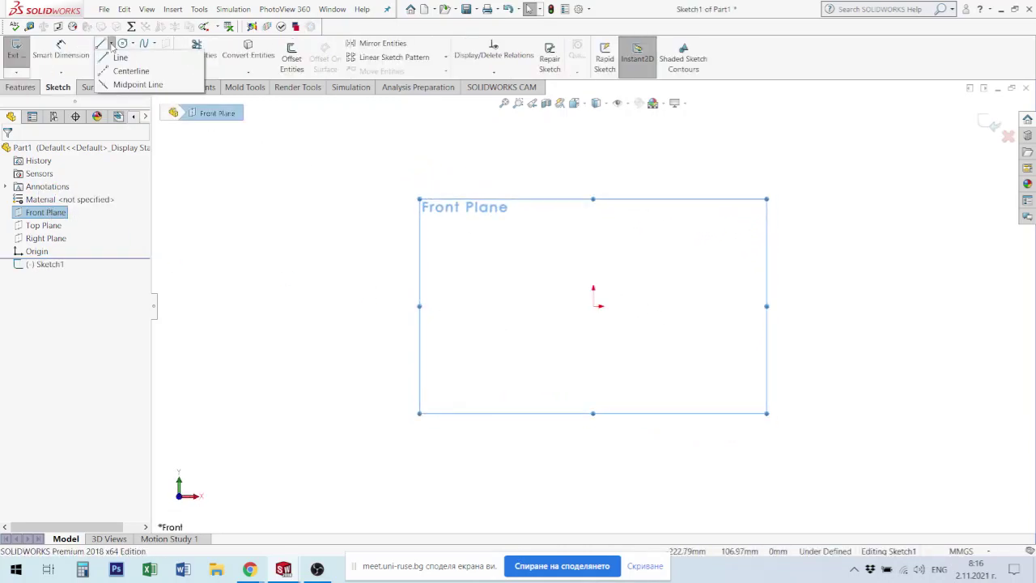
pyautogui.click(122, 70)
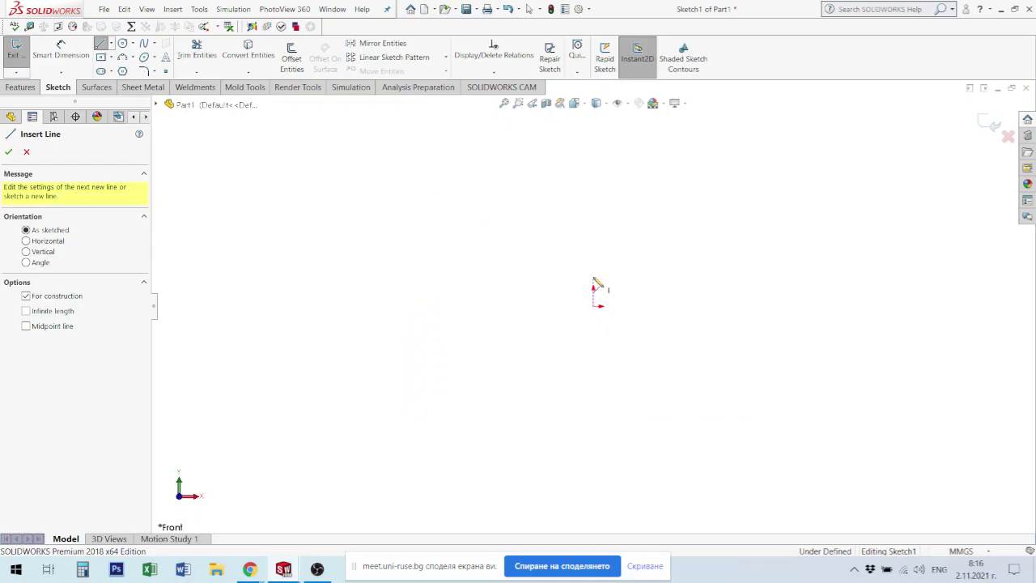
pyautogui.click(596, 285)
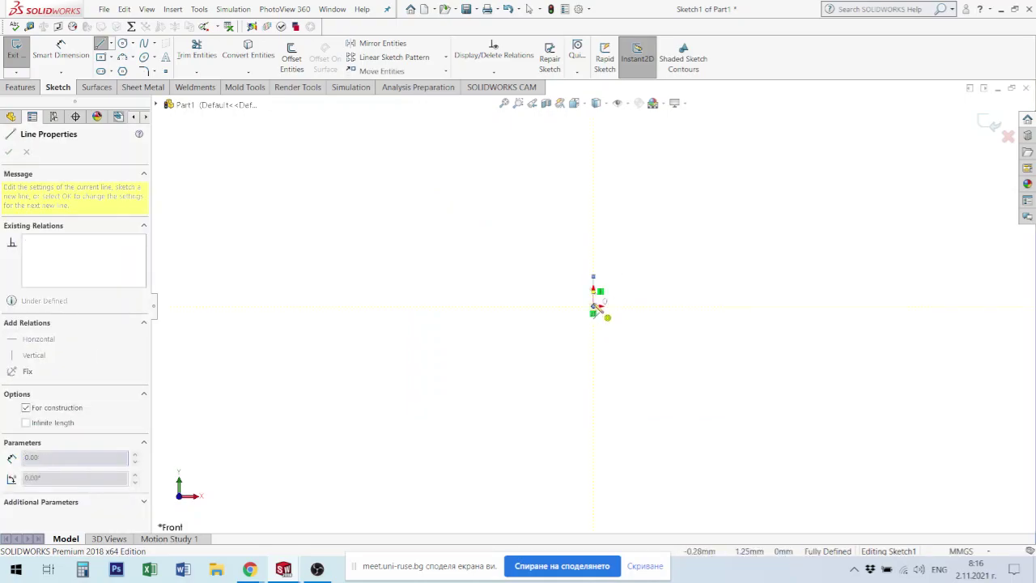
pyautogui.click(595, 314)
pyautogui.press('Escape')
pyautogui.scroll(-2, 688, 304)
pyautogui.scroll(-1, 598, 287)
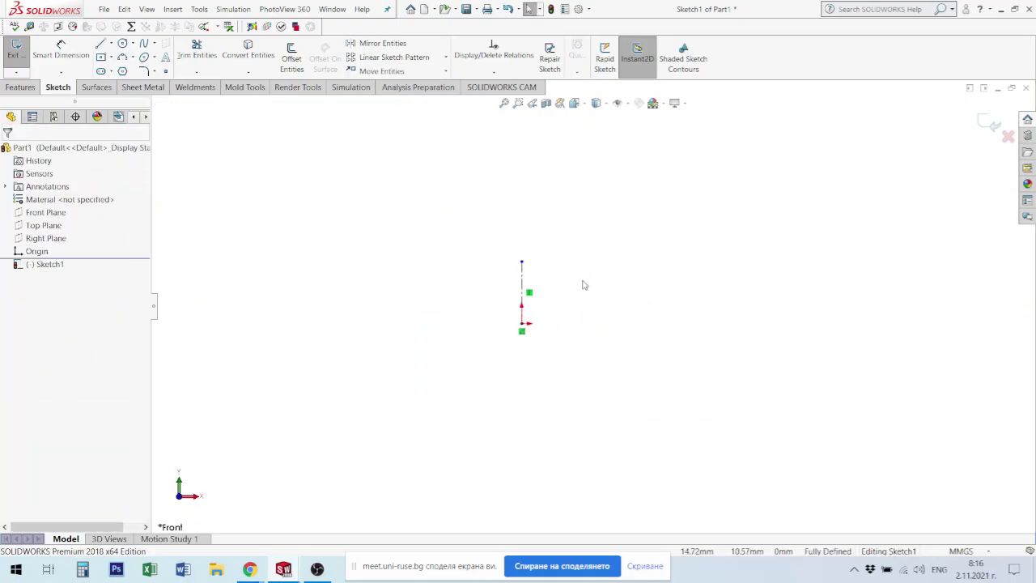
pyautogui.scroll(-2, 566, 288)
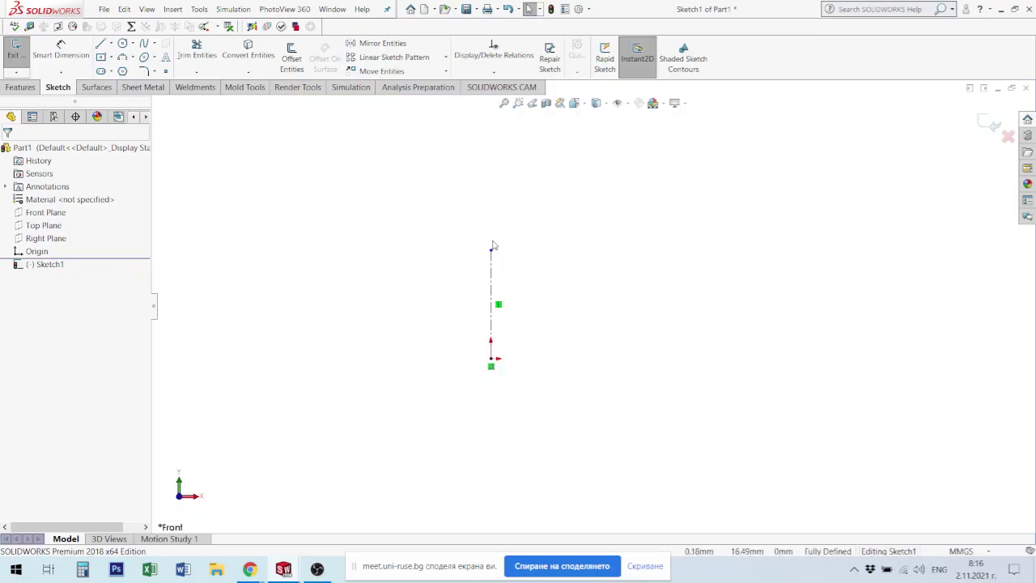
# Step: Dimension the centerline length to 2 mm
pyautogui.moveTo(491, 325); pyautogui.dragTo(492, 313, button='right')
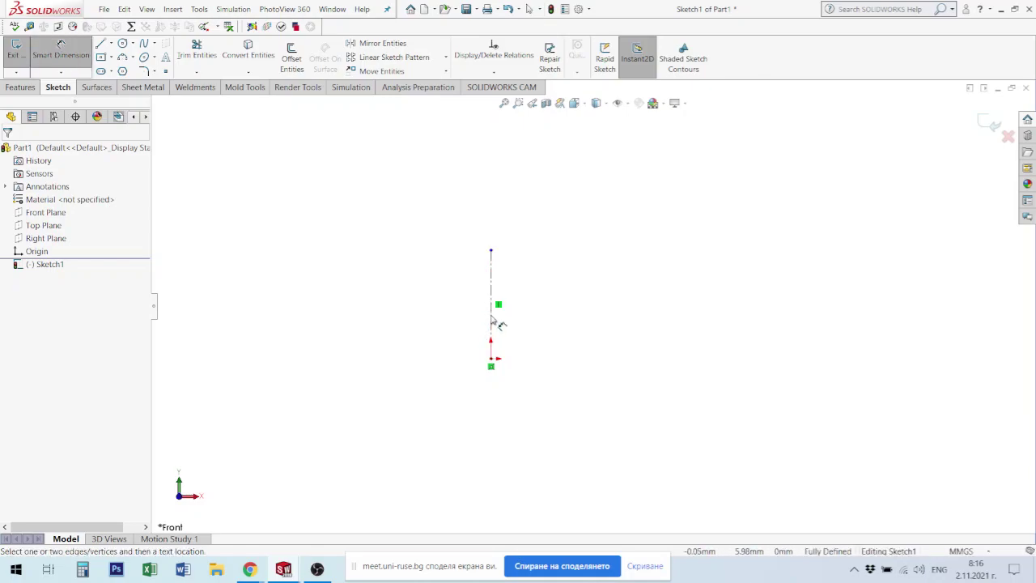
pyautogui.click(491, 325)
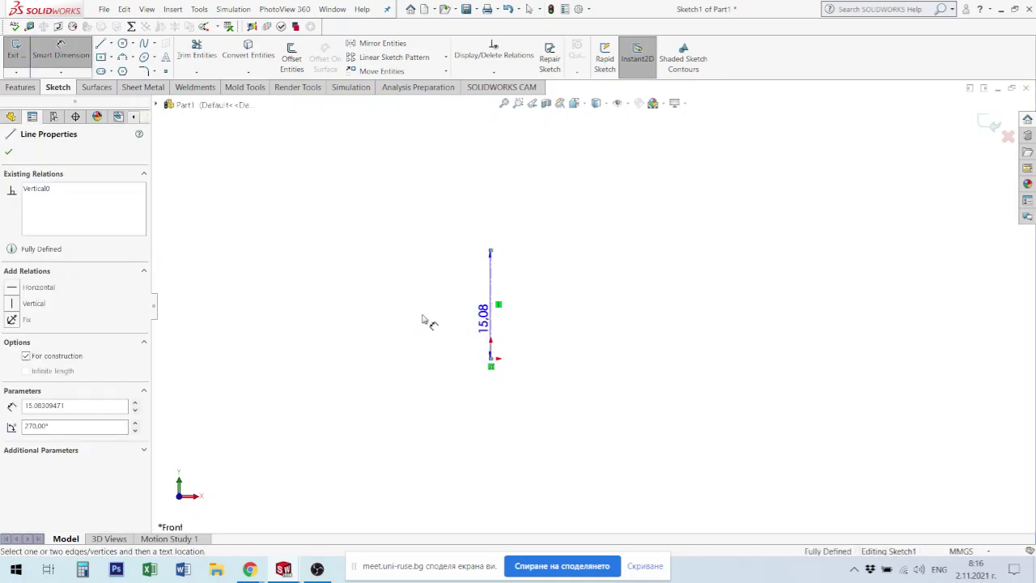
pyautogui.click(419, 322)
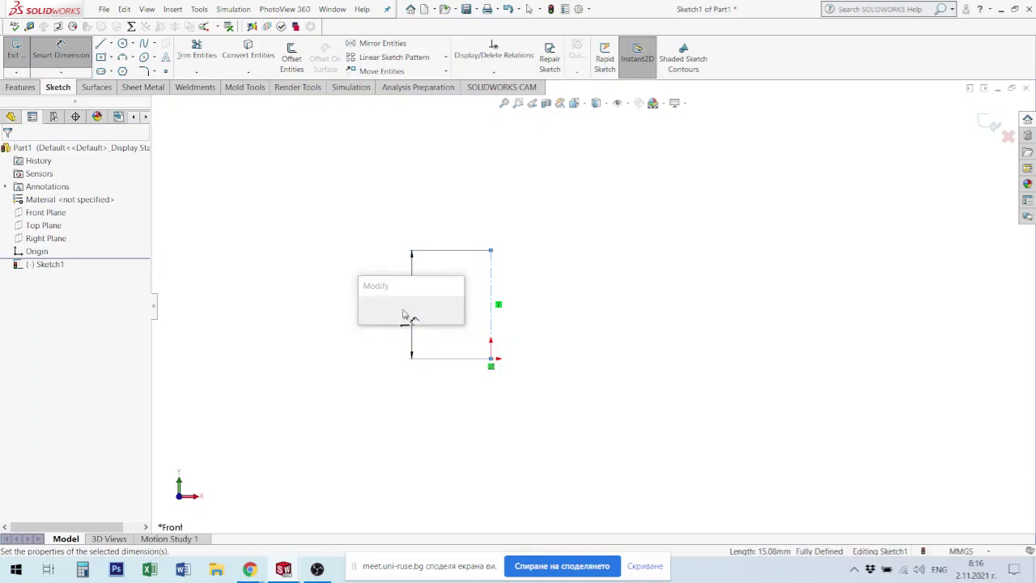
pyautogui.write('2')
pyautogui.press('Return')
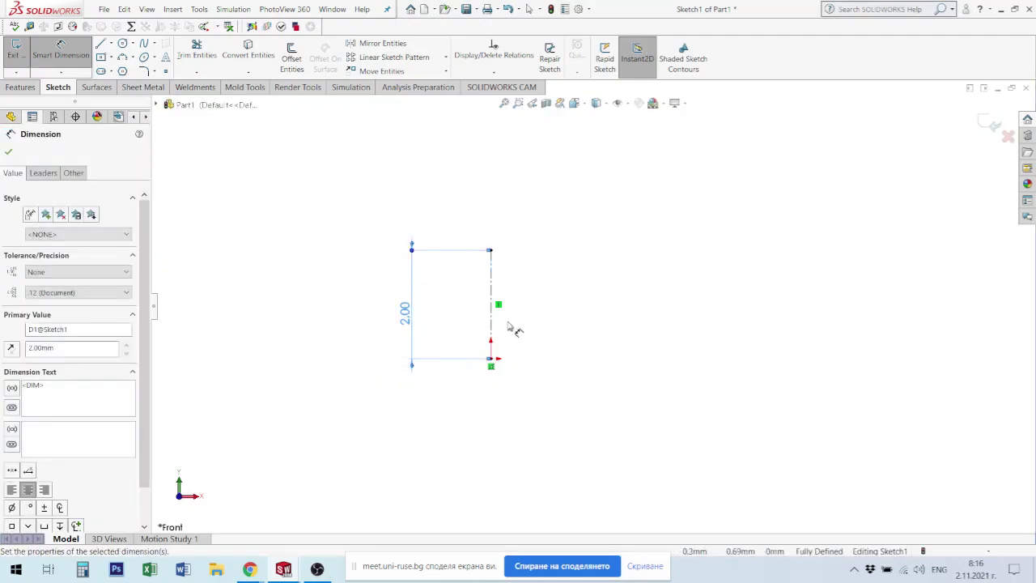
pyautogui.press('Escape')
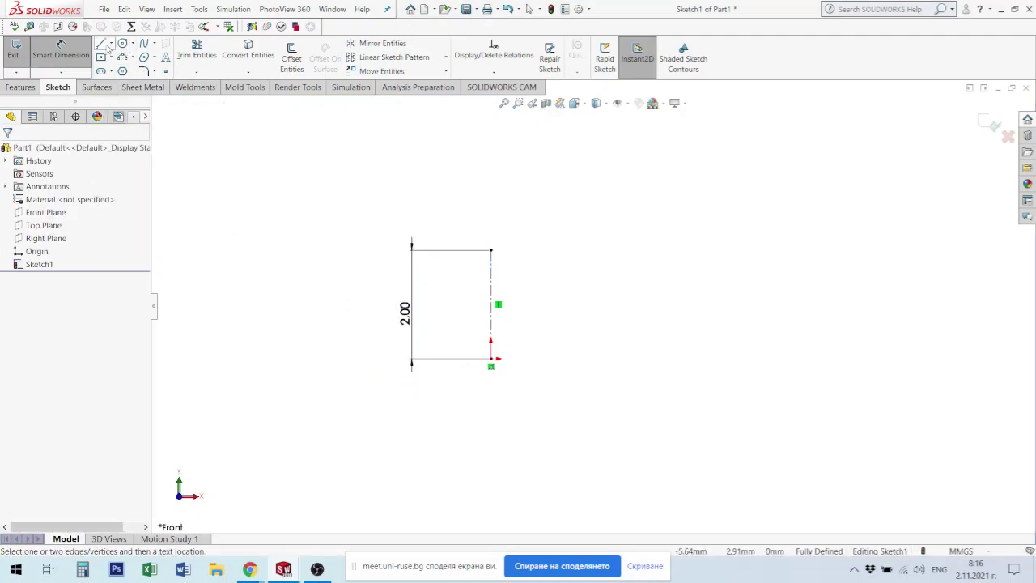
# Step: Sketch the closed stepped foot profile from the origin up to the centerline's top
pyautogui.click(102, 45)
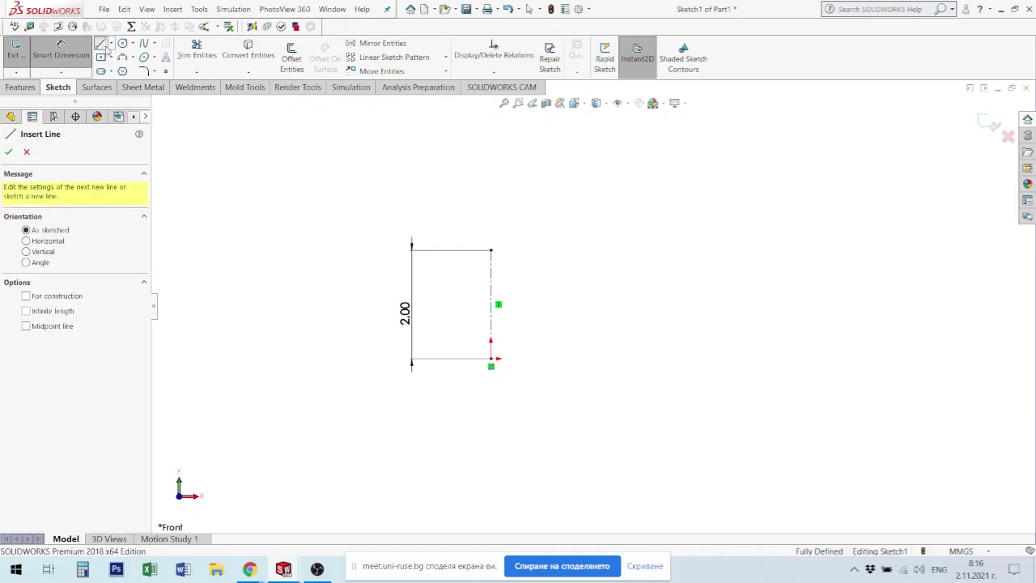
pyautogui.click(497, 363)
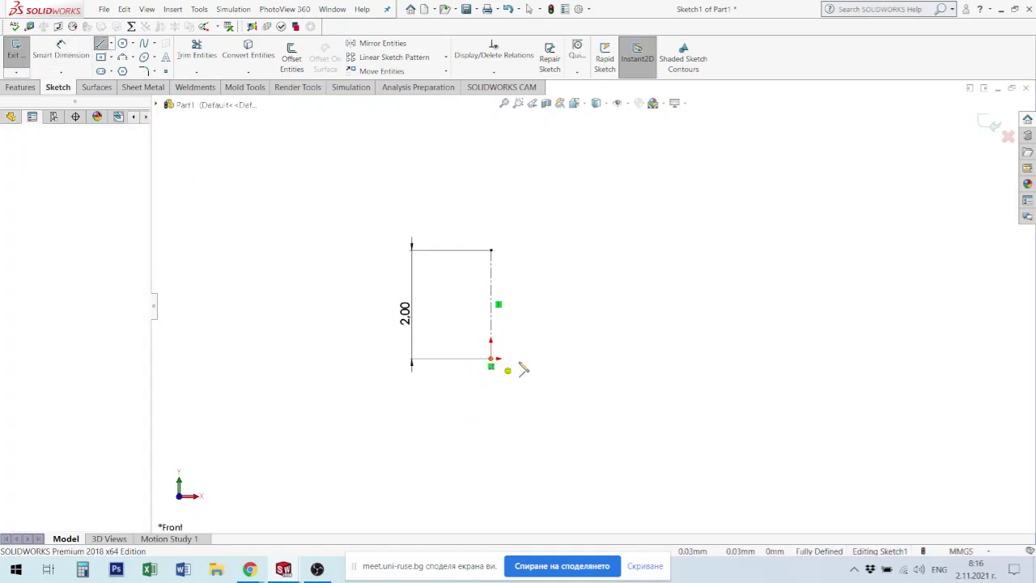
pyautogui.click(598, 358)
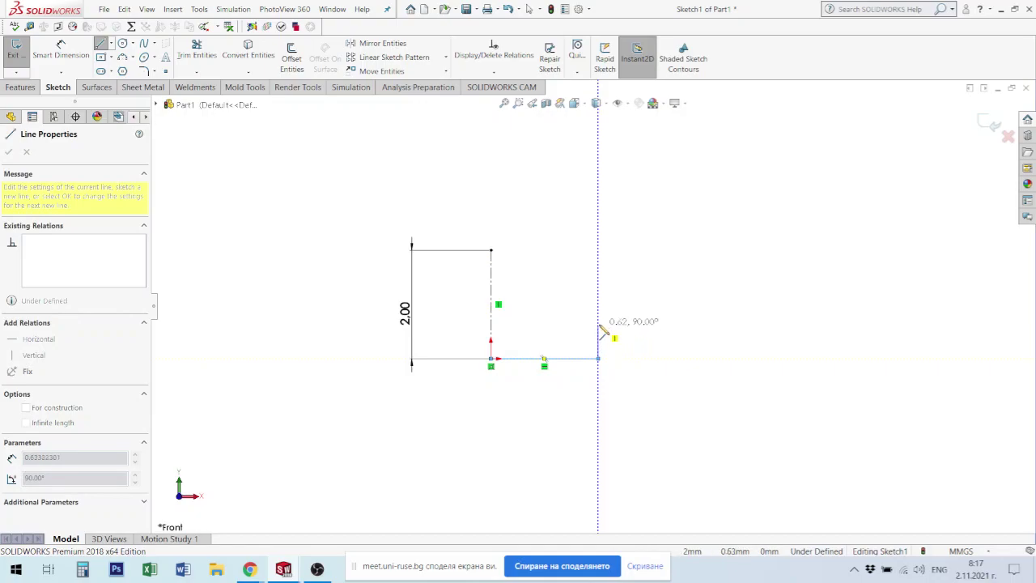
pyautogui.click(599, 312)
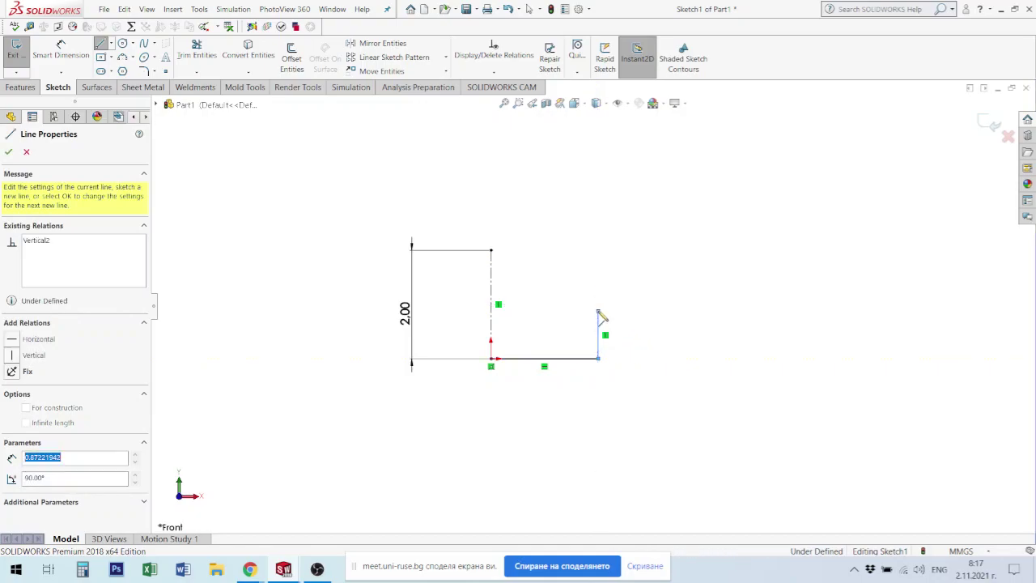
pyautogui.click(544, 312)
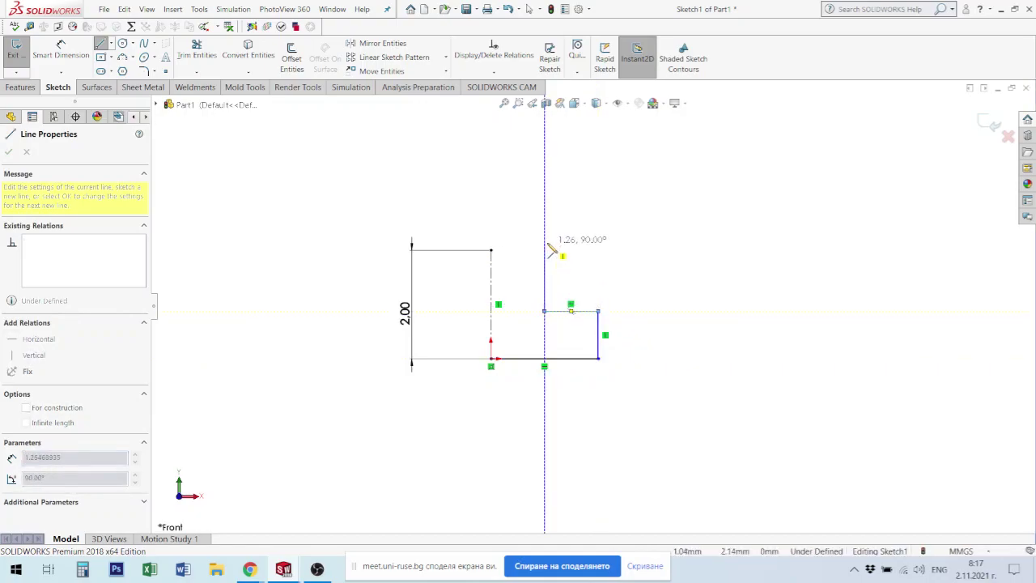
pyautogui.click(543, 250)
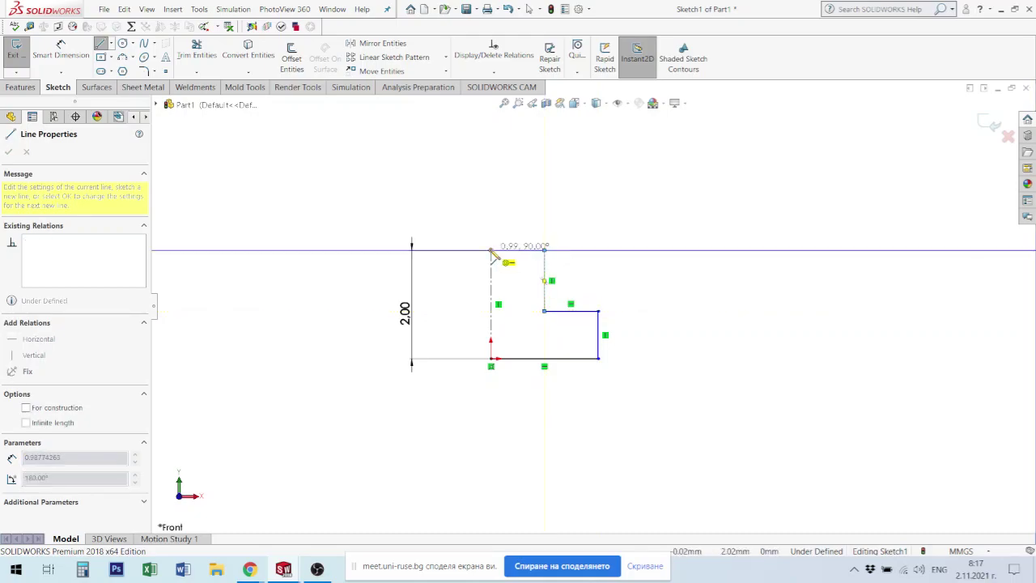
pyautogui.click(492, 251)
pyautogui.press('Escape')
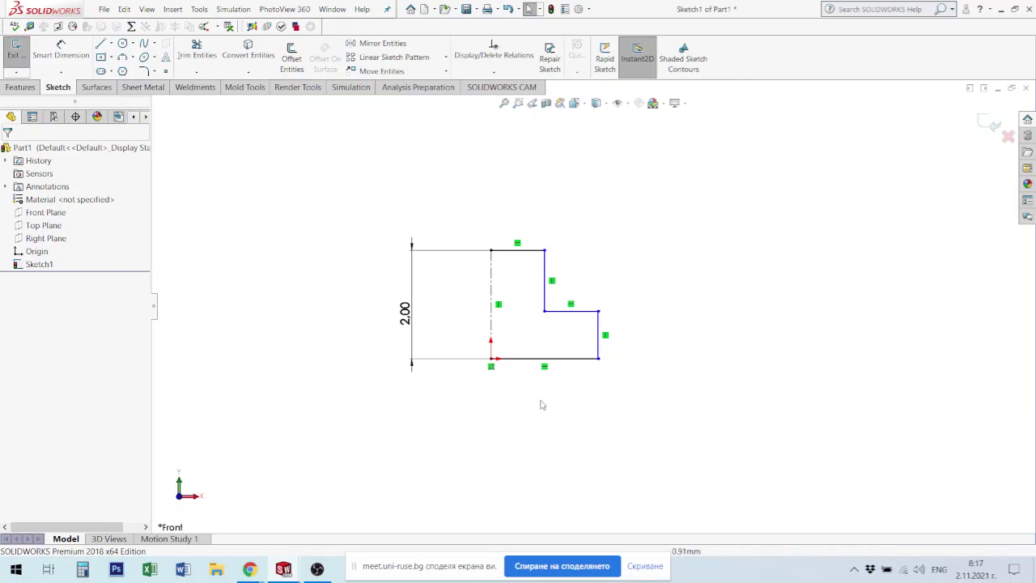
# Step: Dimension the profile's diameters about the centerline: 8 mm inner and 12 mm outer
pyautogui.click(61, 55)
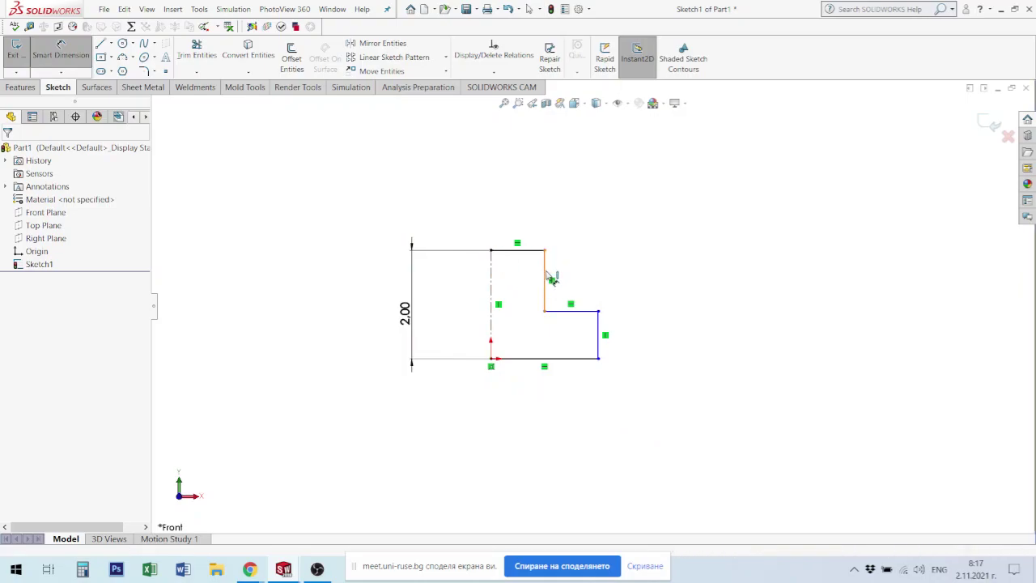
pyautogui.click(545, 280)
pyautogui.click(490, 275)
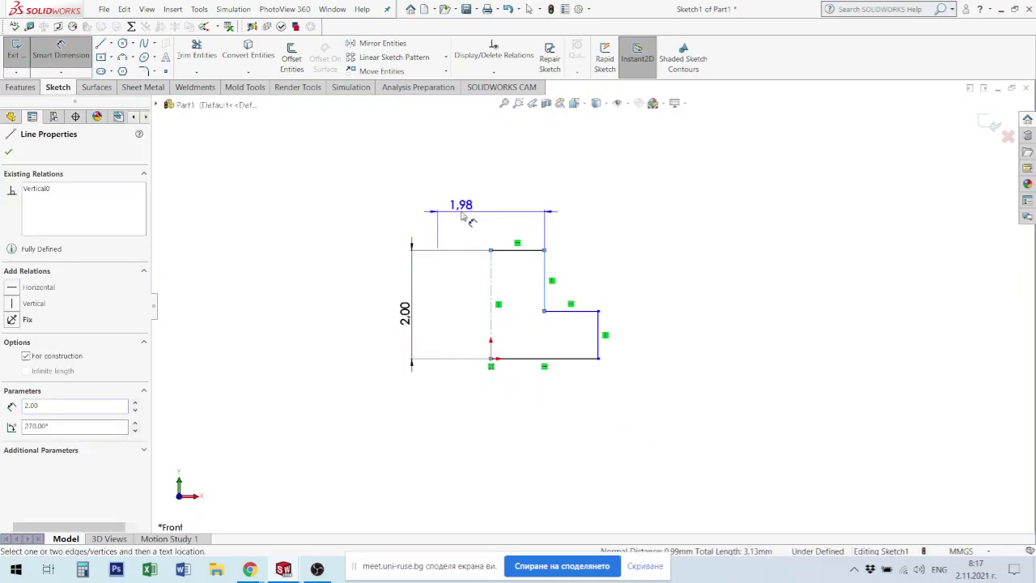
pyautogui.click(463, 214)
pyautogui.write('8')
pyautogui.press('Return')
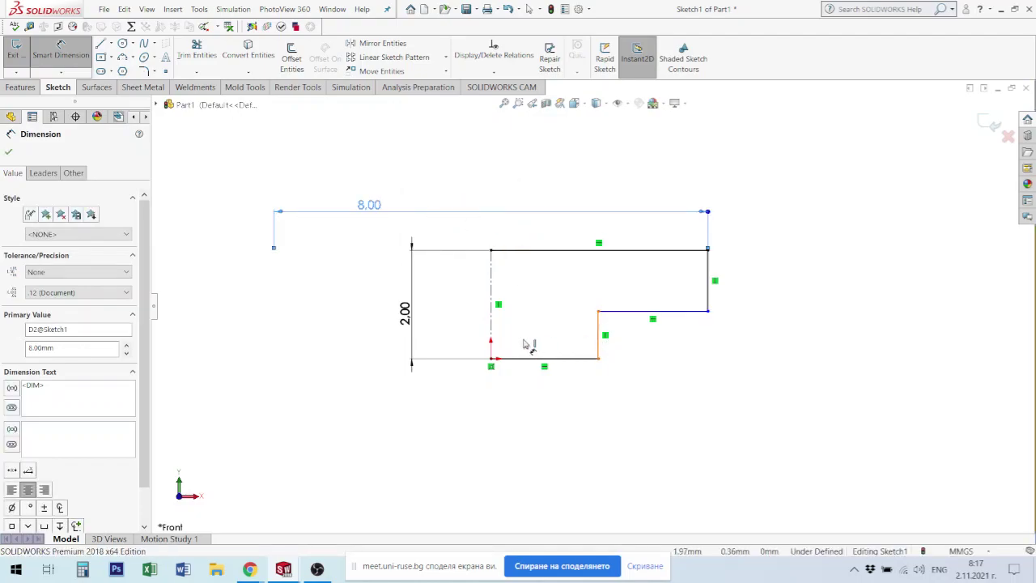
pyautogui.click(491, 332)
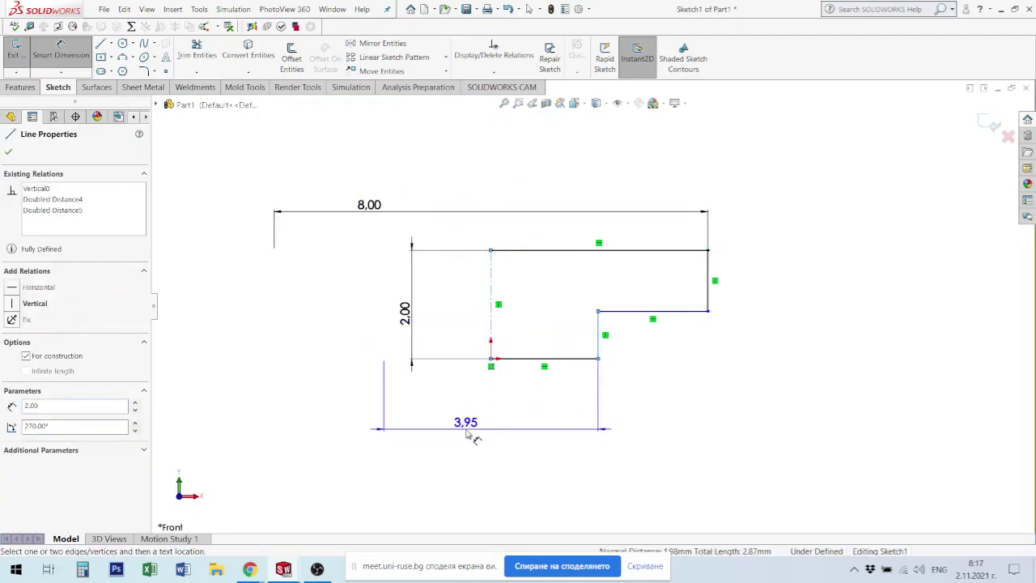
pyautogui.click(471, 430)
pyautogui.write('12')
pyautogui.press('Return')
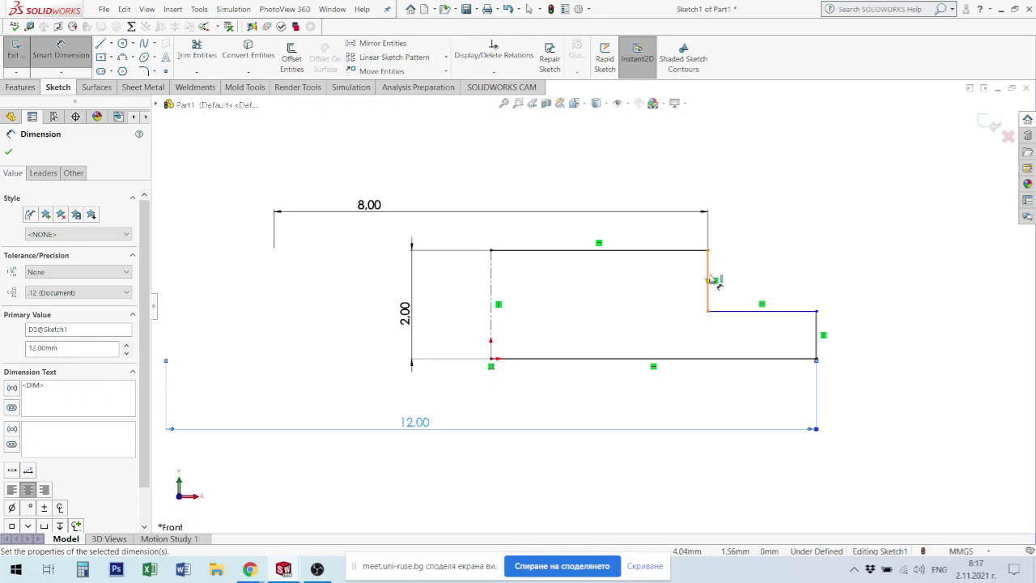
# Step: Set the 0.80 mm step height and select the centerline as the revolve axis
pyautogui.click(713, 280)
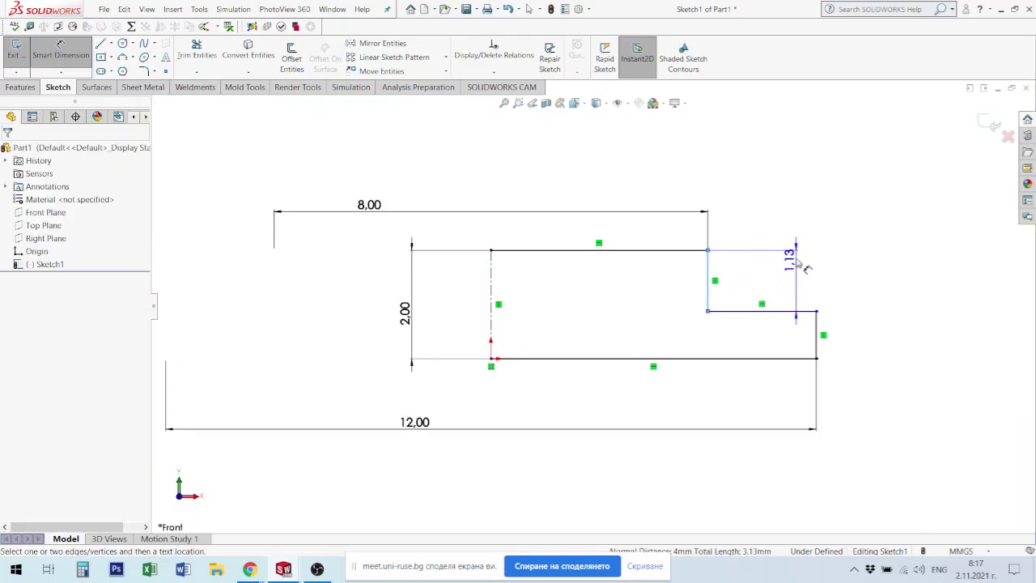
pyautogui.click(813, 226)
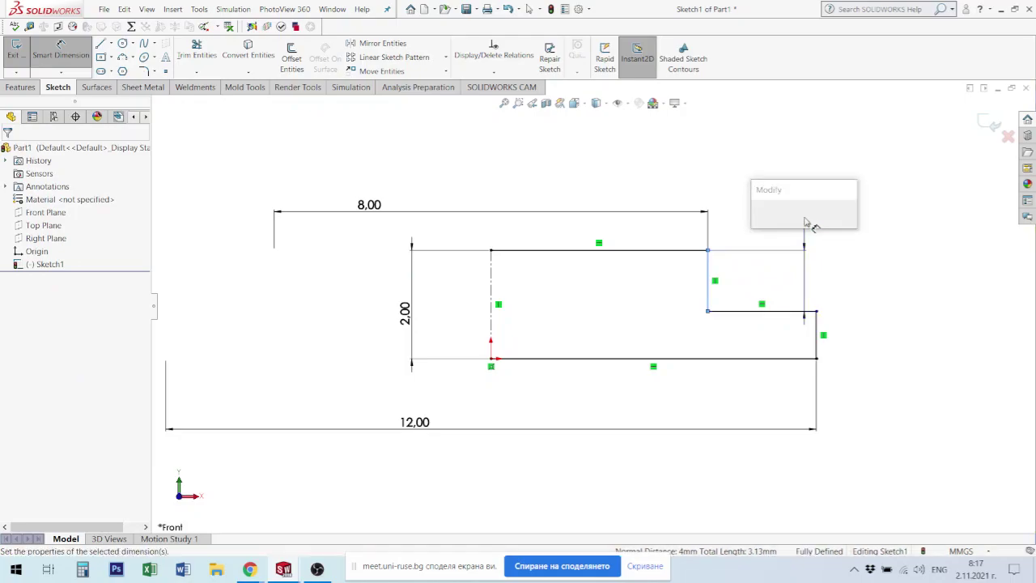
pyautogui.press('Return')
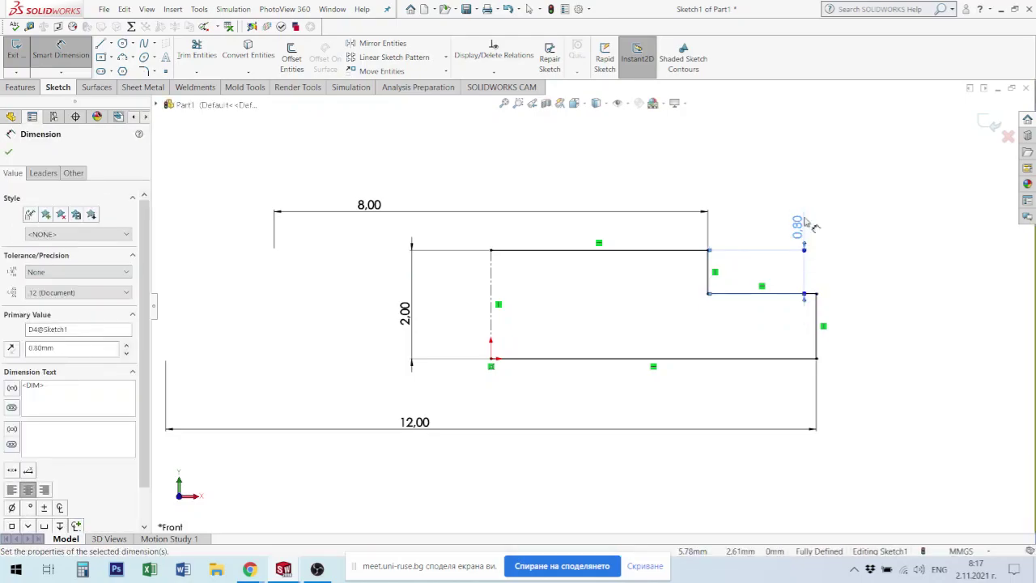
pyautogui.click(861, 240)
pyautogui.press('Escape')
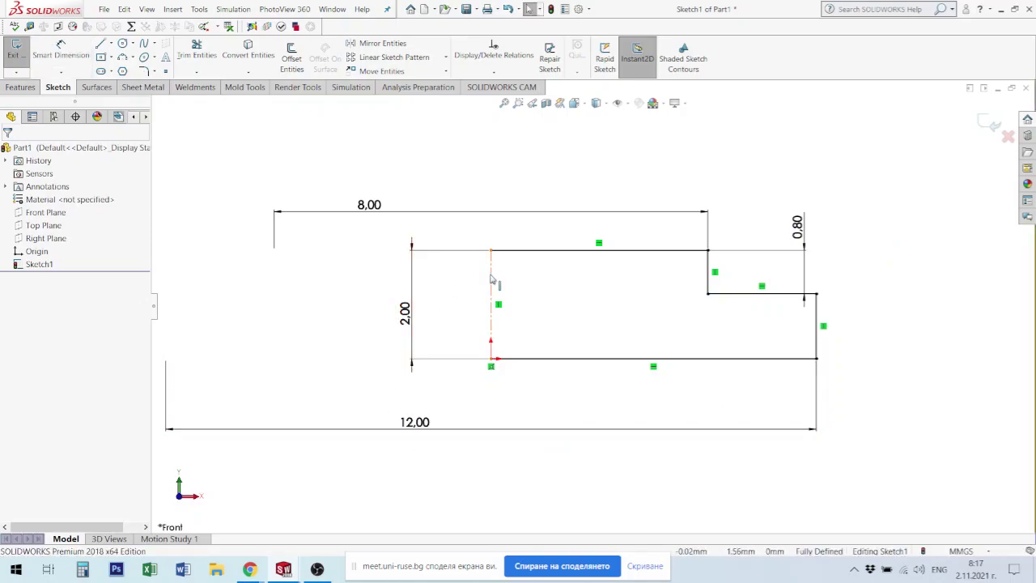
pyautogui.click(490, 275)
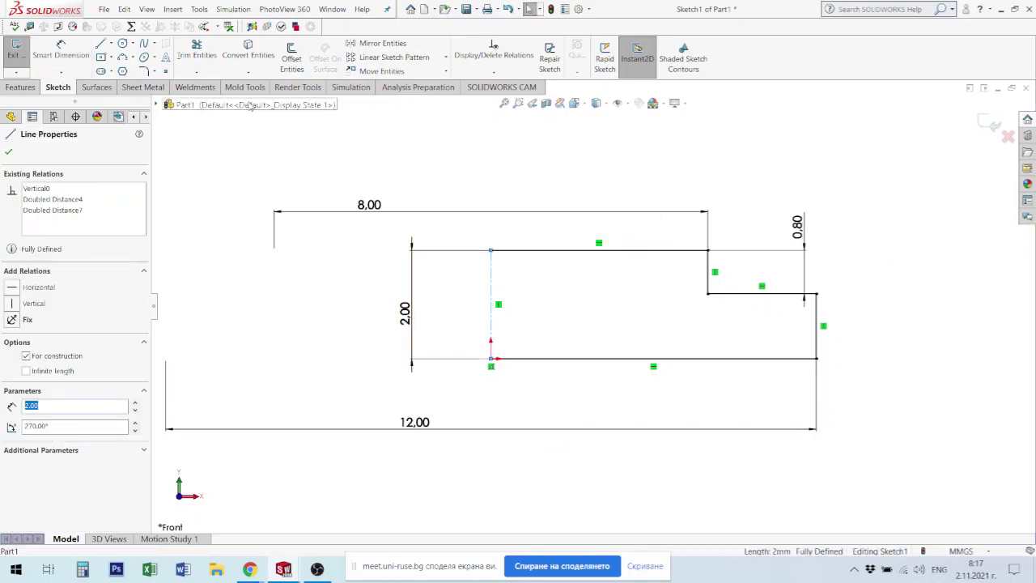
pyautogui.click(21, 88)
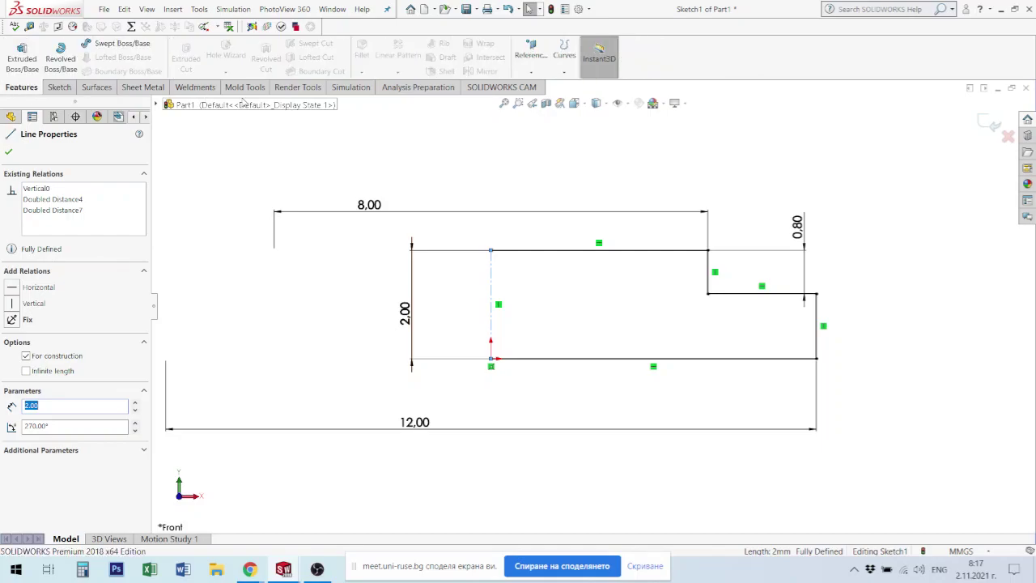
# Step: Revolve the profile 360° about the centerline into a stepped disc, auto-closing the sketch
pyautogui.click(59, 61)
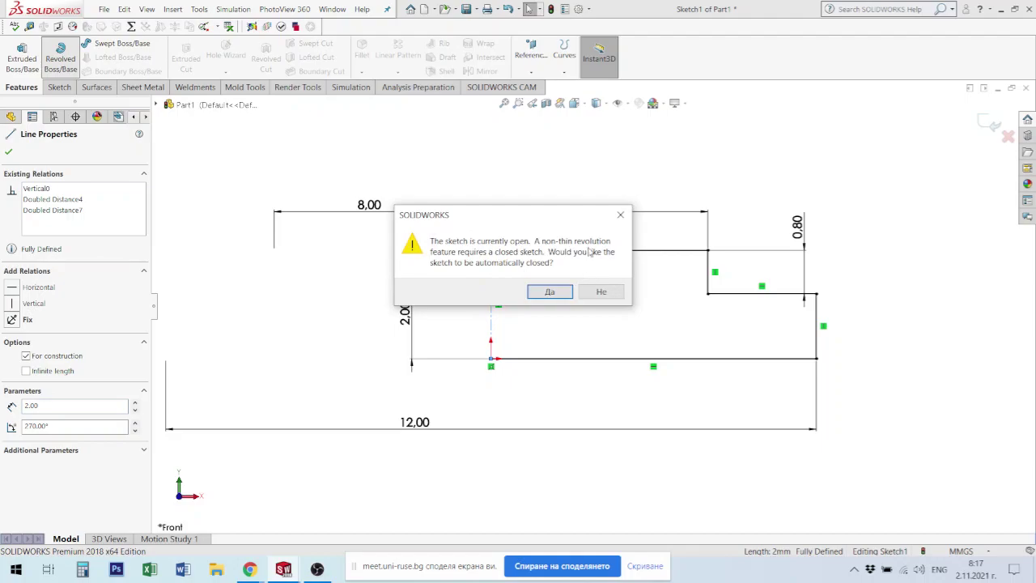
pyautogui.moveTo(560, 218); pyautogui.dragTo(567, 132)
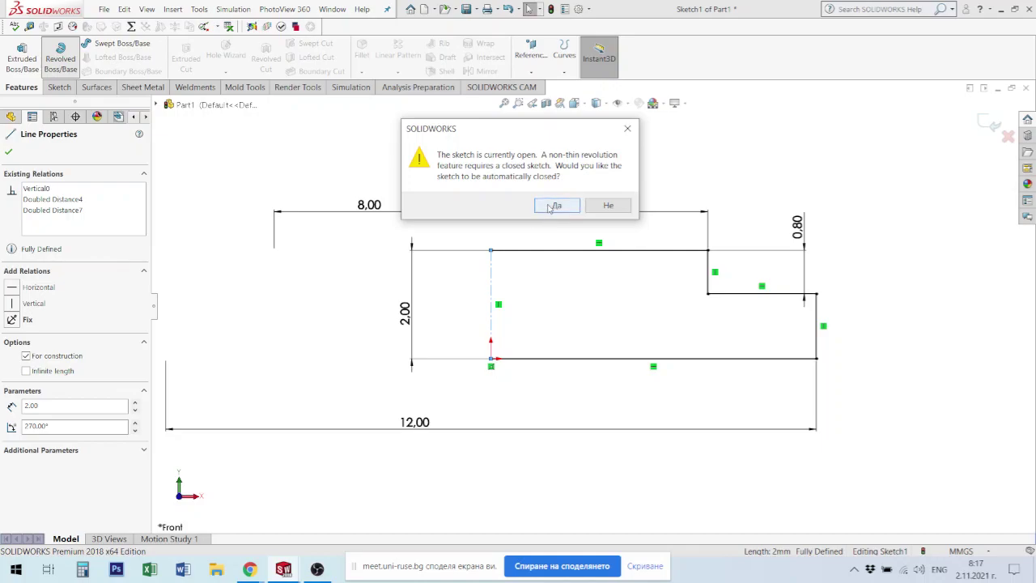
pyautogui.click(554, 206)
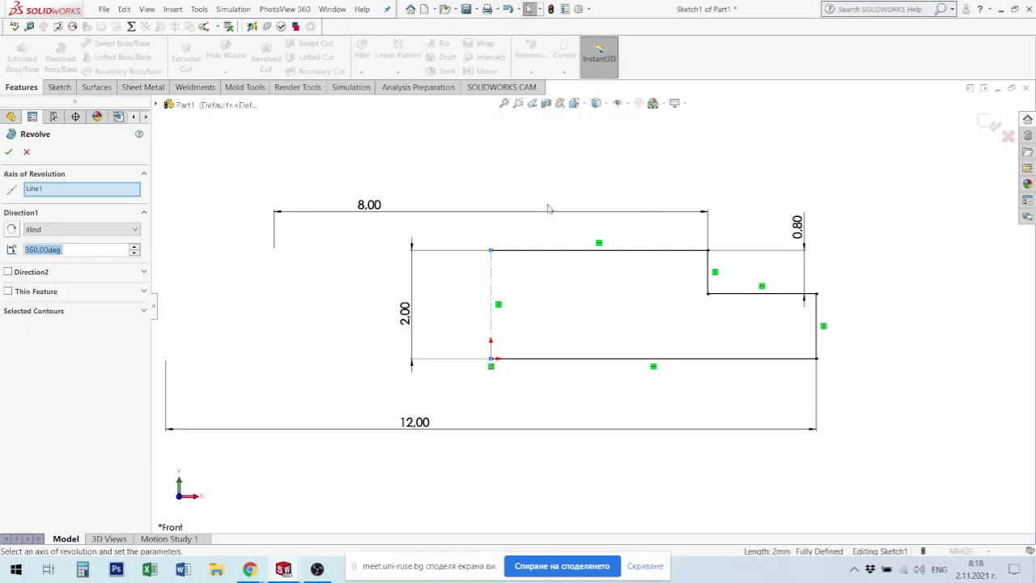
pyautogui.click(8, 151)
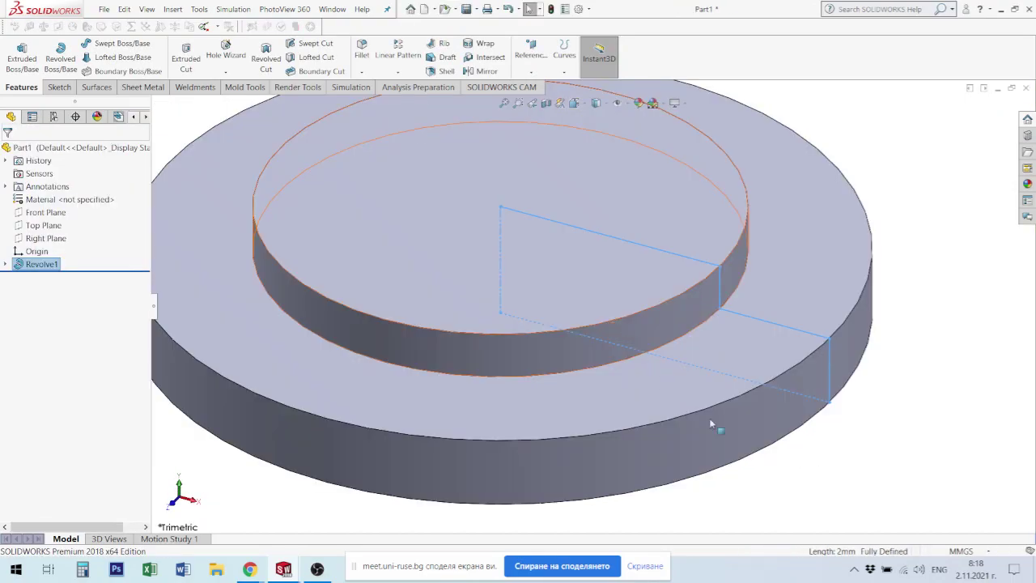
pyautogui.press('Up')
pyautogui.press('Up')
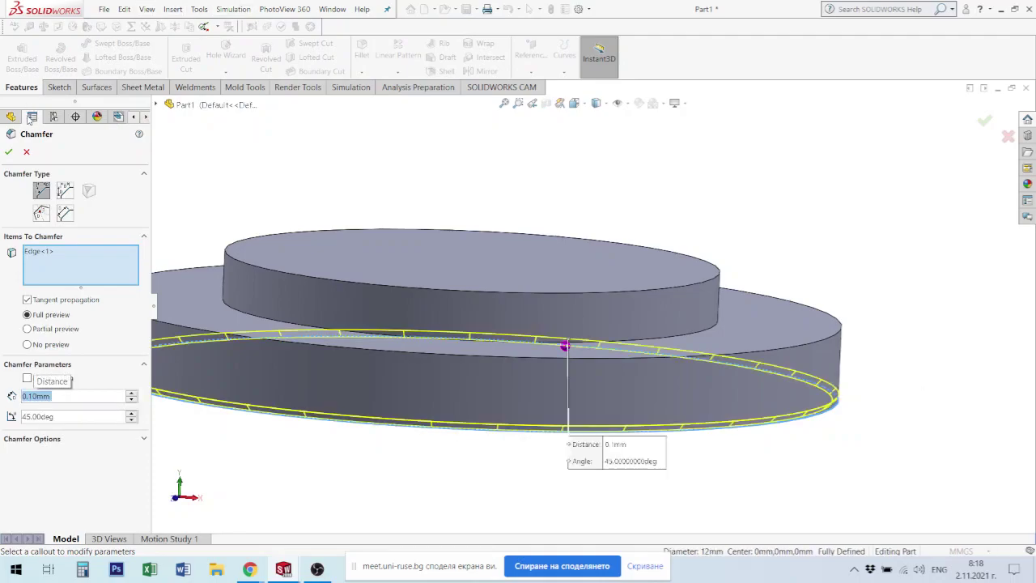
# Step: Apply the 0.10 mm × 45° chamfer to the disc's bottom outer edge
pyautogui.click(9, 152)
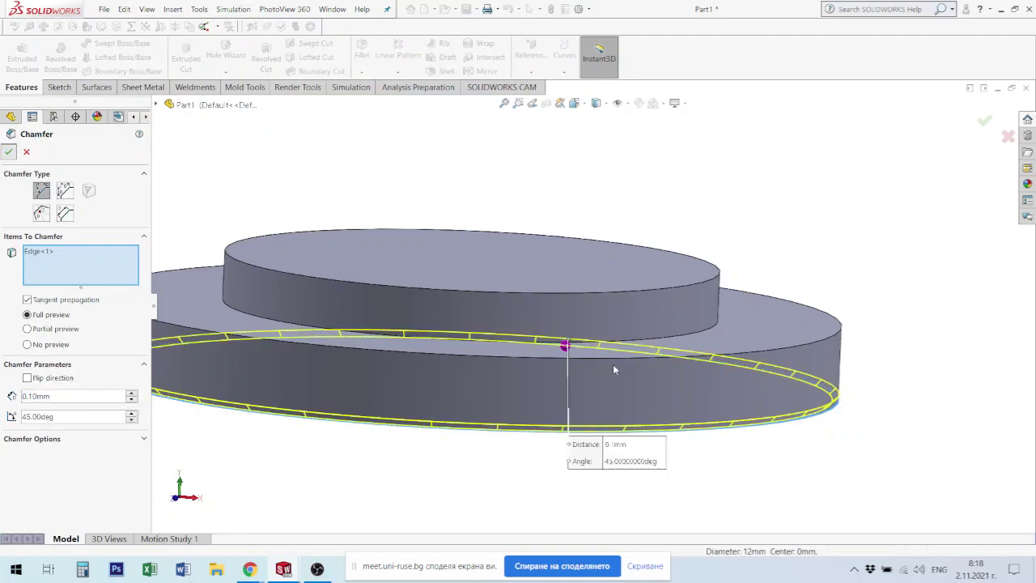
pyautogui.scroll(-3, 613, 364)
pyautogui.moveTo(612, 364)
pyautogui.mouseDown(button='middle')
pyautogui.moveTo(601, 348)
pyautogui.moveTo(596, 363)
pyautogui.mouseUp(button='middle')
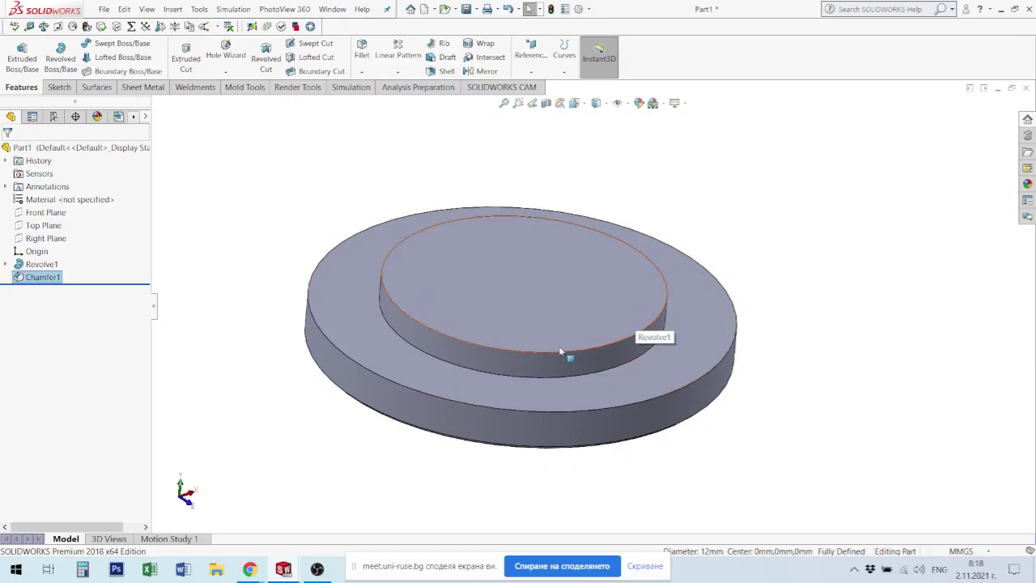
pyautogui.click(48, 202)
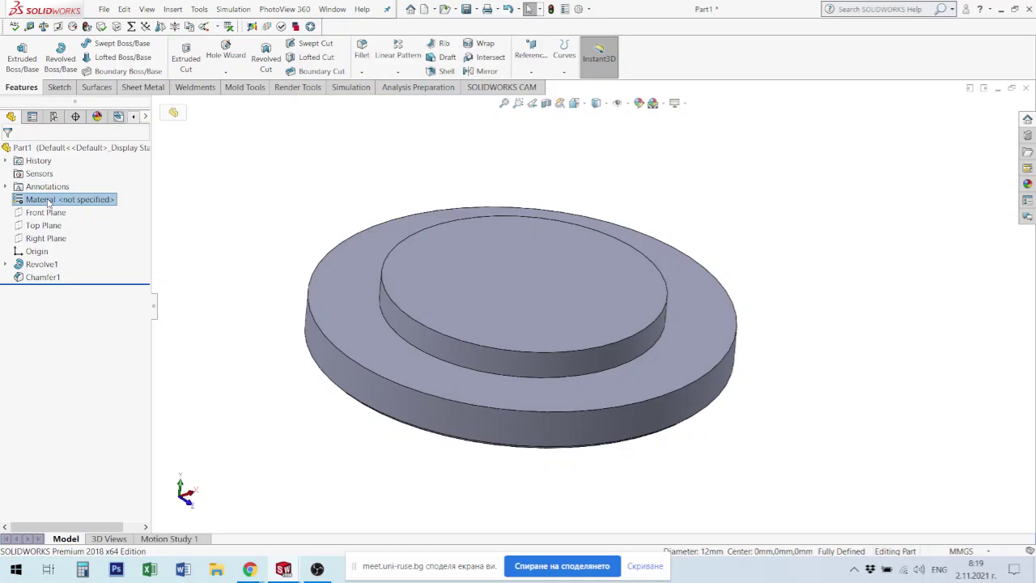
# Step: Assign Rubber as the disc part's material
pyautogui.rightClick(49, 203)
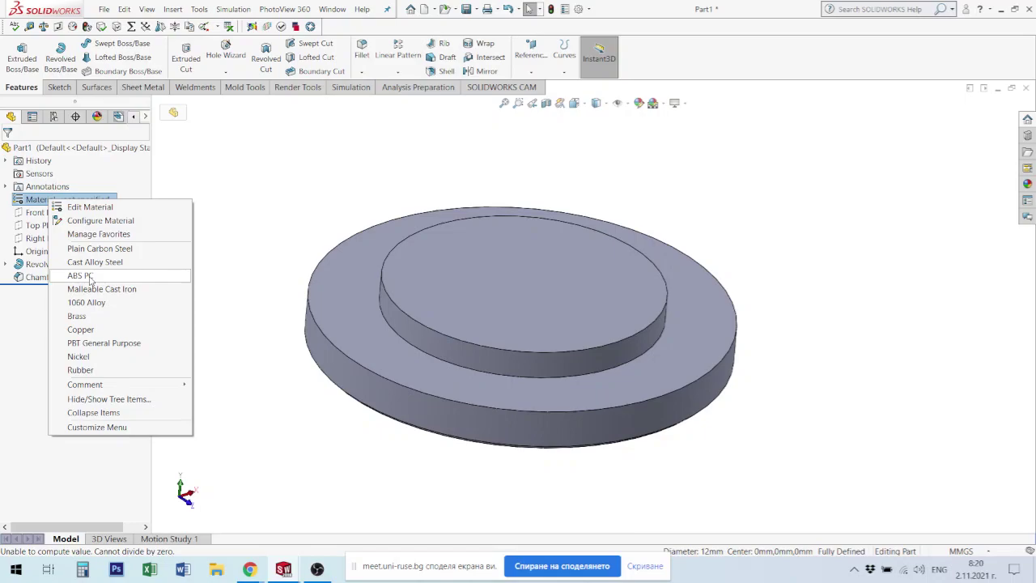
pyautogui.click(93, 372)
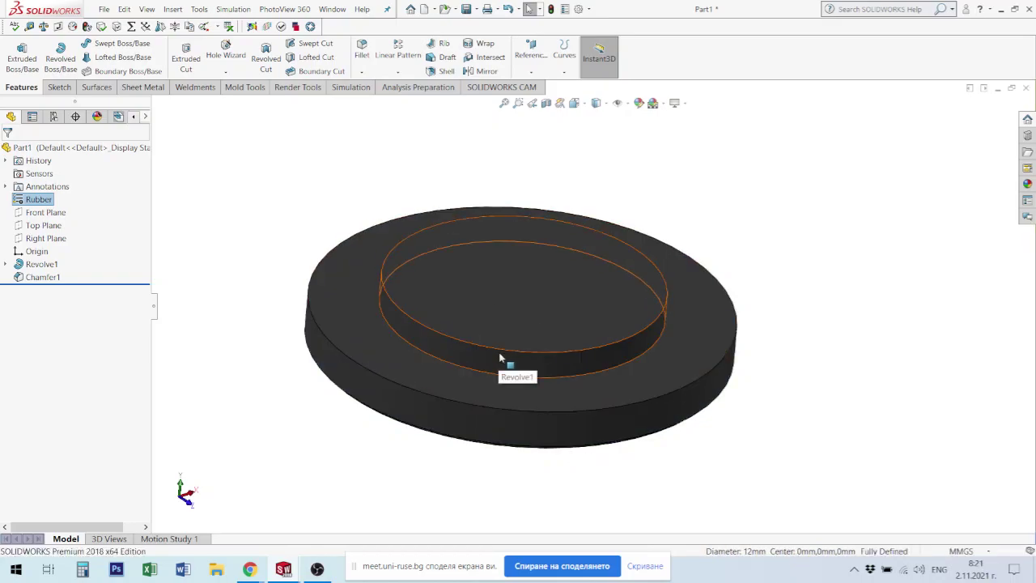
# Step: Save the foot part as Kapaachka and switch to the Bottom of JE DL KC 400 window
pyautogui.hotkey('ctrl', 's')
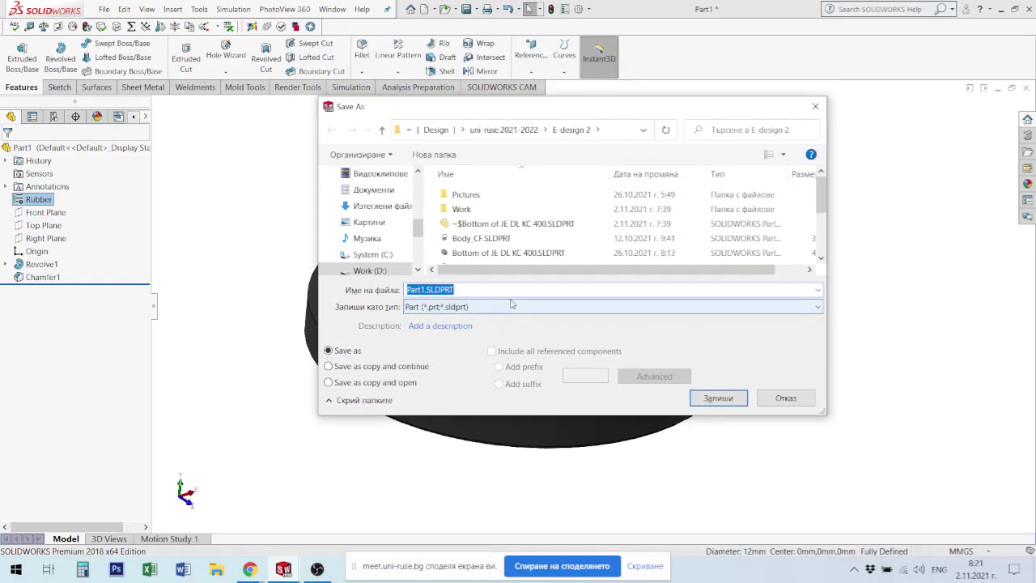
pyautogui.write('Караа')
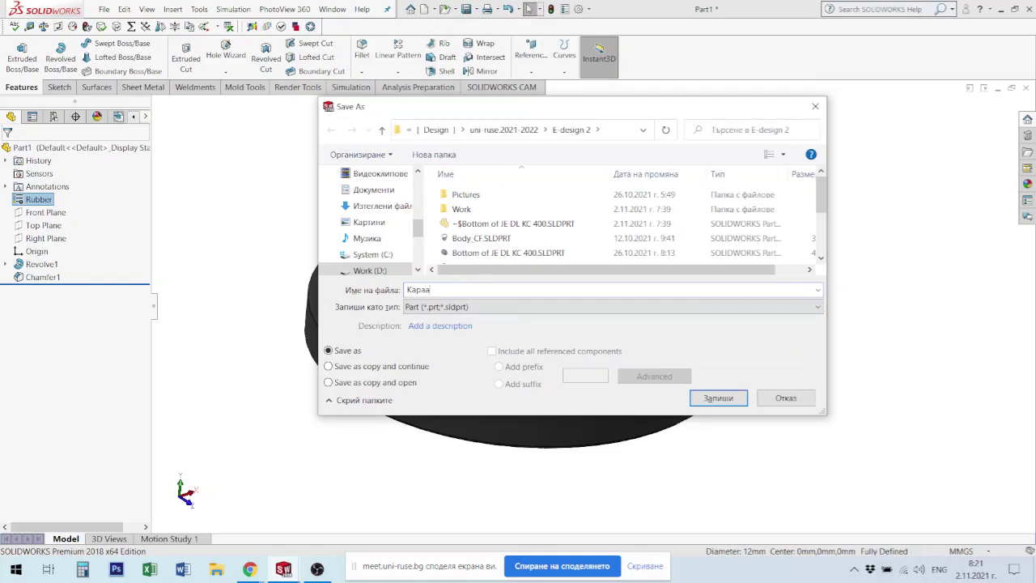
pyautogui.write('сhka')
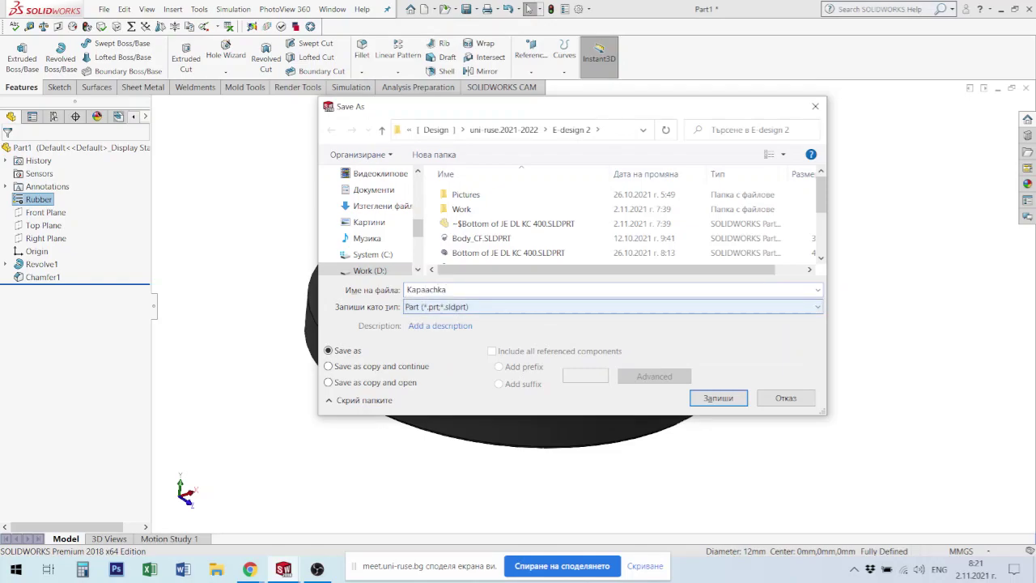
pyautogui.press('Return')
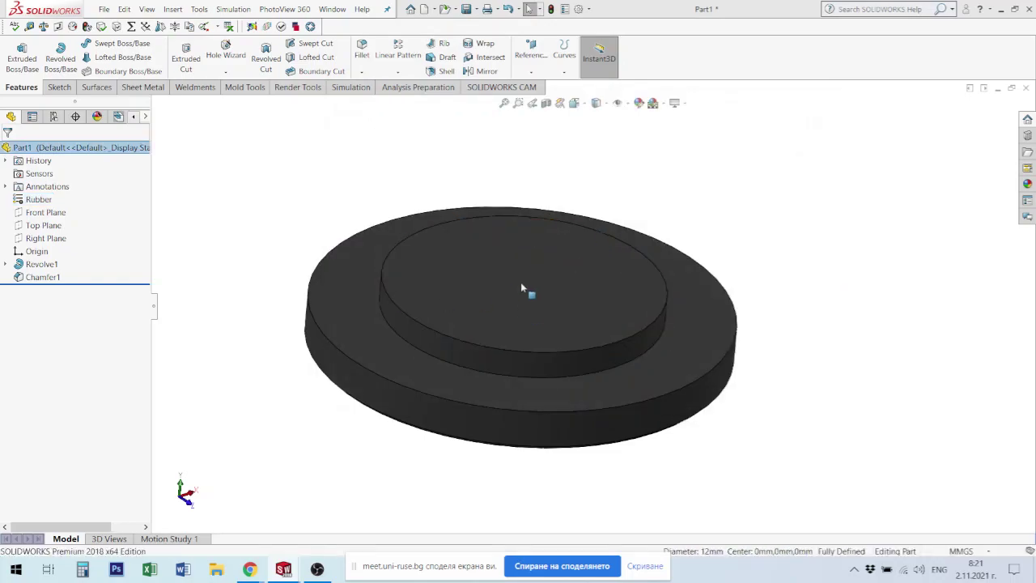
pyautogui.scroll(3, 627, 324)
pyautogui.scroll(-2, 613, 329)
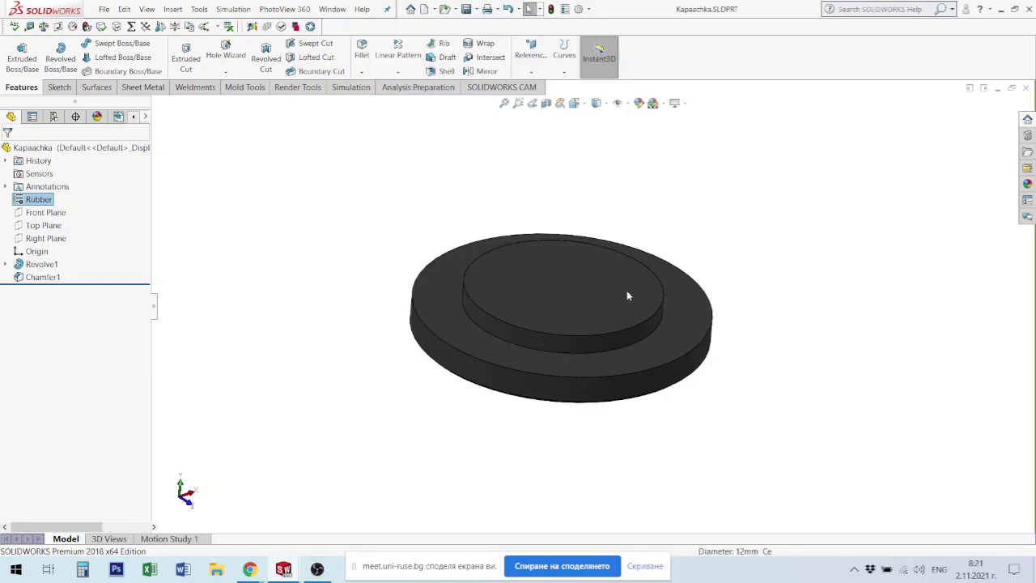
pyautogui.hotkey('ctrl', 'Tab')
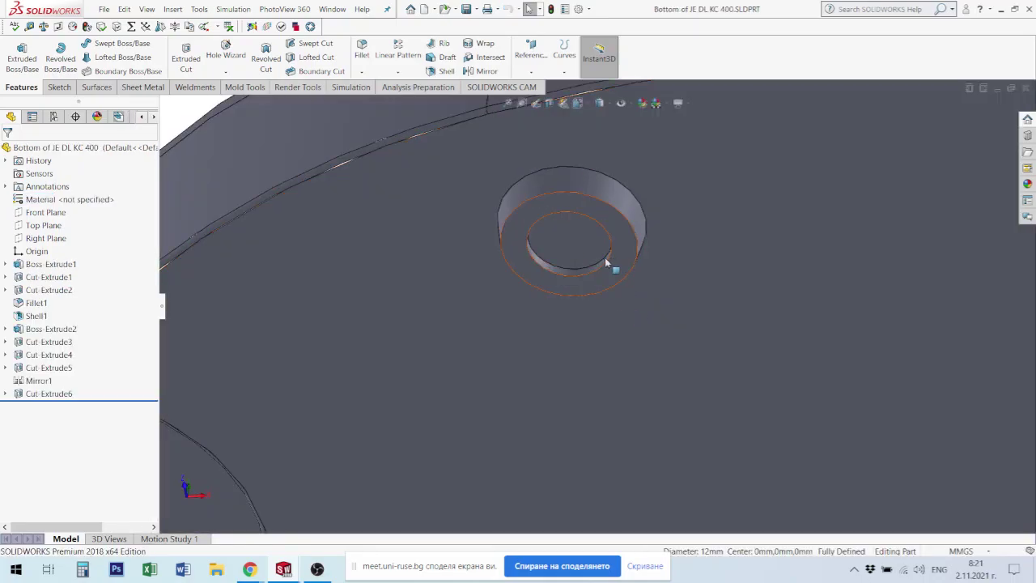
# Step: Measure the boss ring face, then zoom out and rotate the cover to show its inside
pyautogui.click(605, 281)
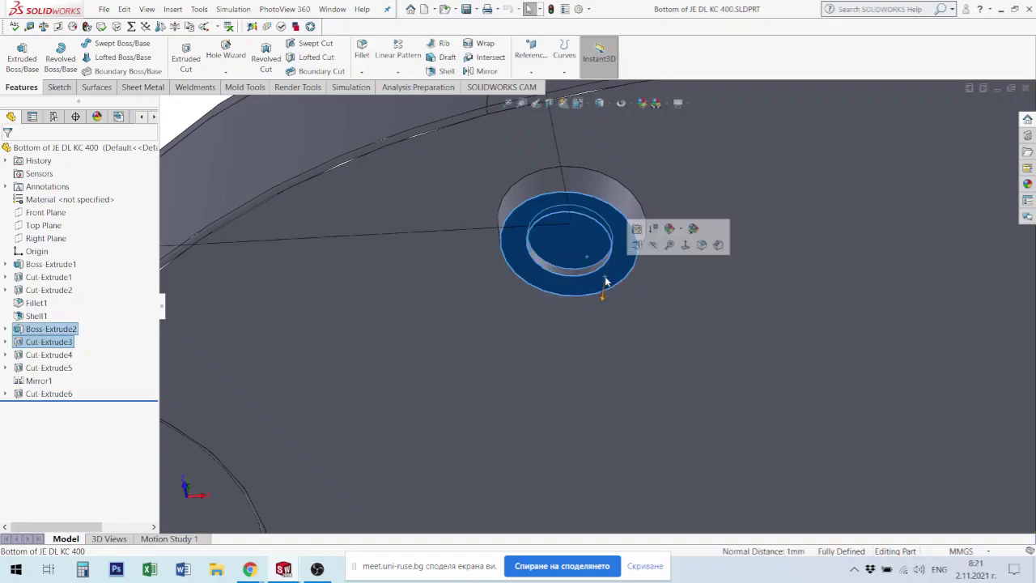
pyautogui.press('m')
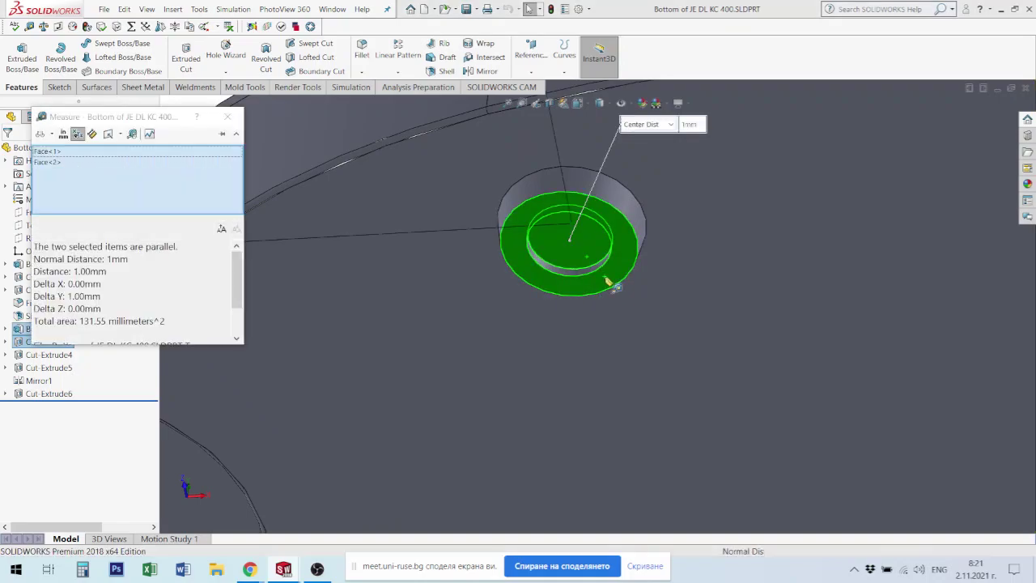
pyautogui.press('Escape')
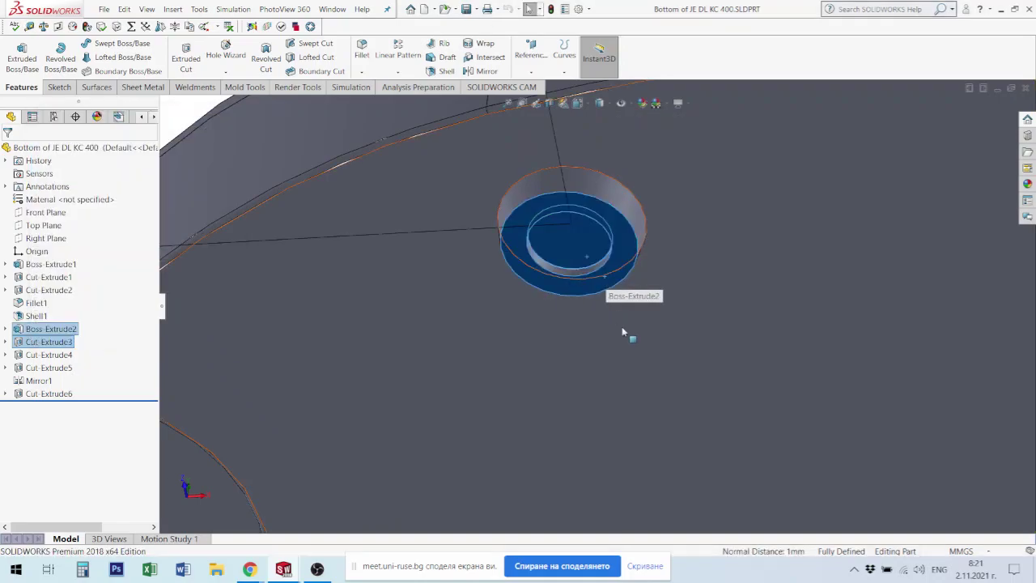
pyautogui.scroll(3, 621, 326)
pyautogui.scroll(4, 676, 342)
pyautogui.scroll(3, 676, 342)
pyautogui.scroll(2, 675, 343)
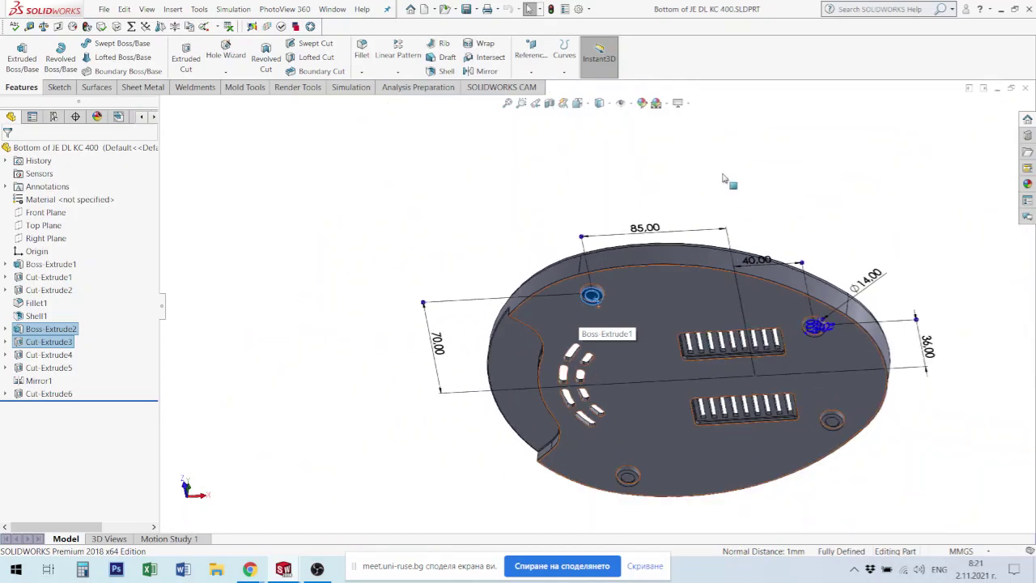
pyautogui.press('Escape')
pyautogui.moveTo(676, 342)
pyautogui.mouseDown(button='middle')
pyautogui.moveTo(614, 382)
pyautogui.moveTo(485, 303)
pyautogui.moveTo(495, 340)
pyautogui.mouseUp(button='middle')
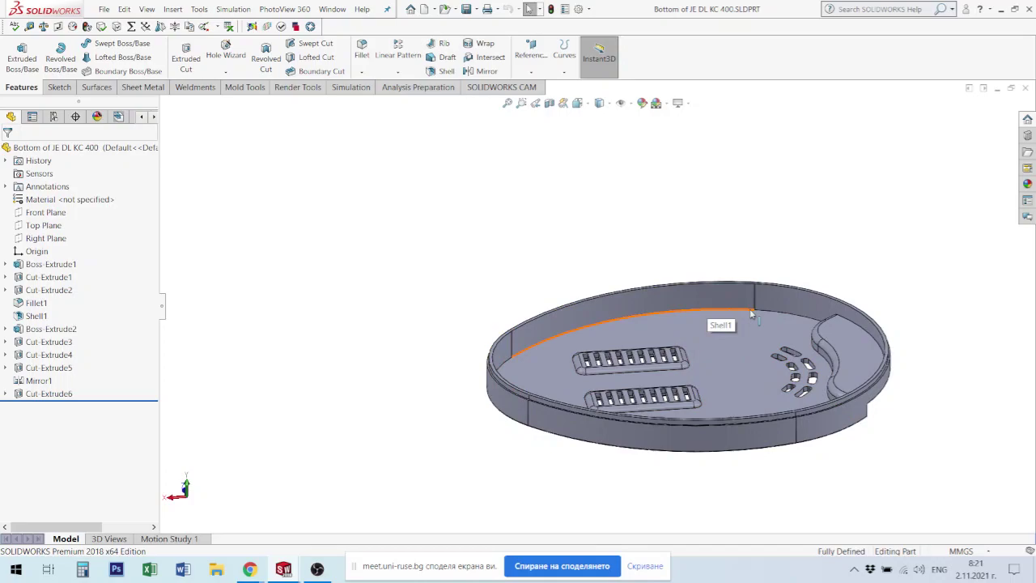
# Step: Open the cover's material editor and expand the SOLIDWORKS Plastics group
pyautogui.rightClick(84, 201)
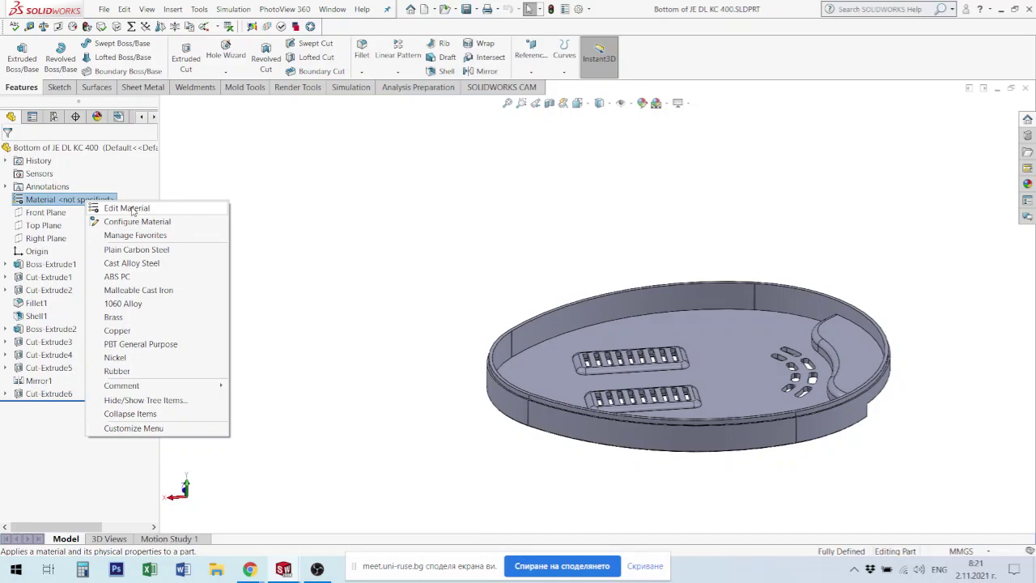
pyautogui.click(132, 209)
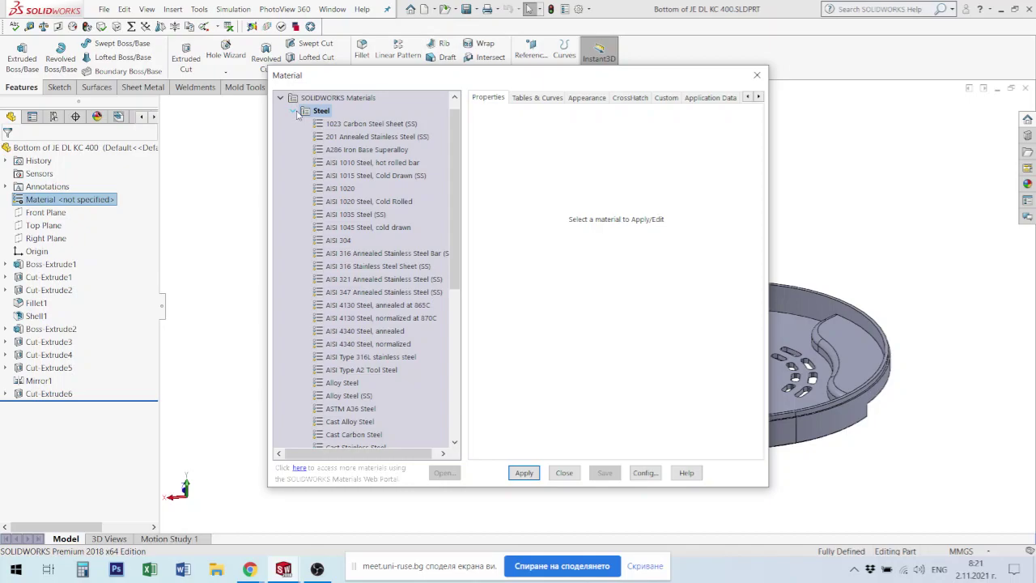
pyautogui.click(296, 112)
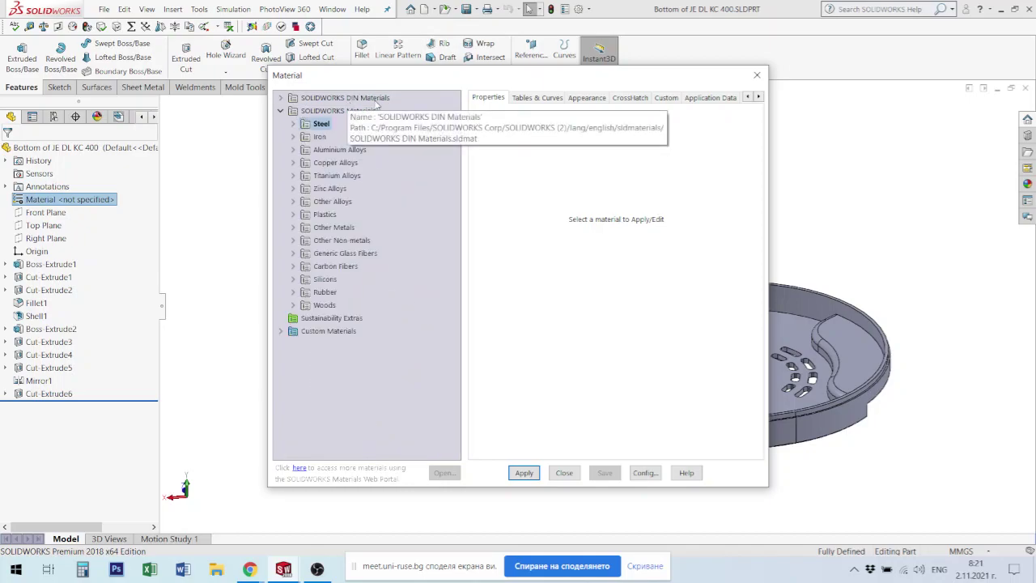
pyautogui.click(281, 99)
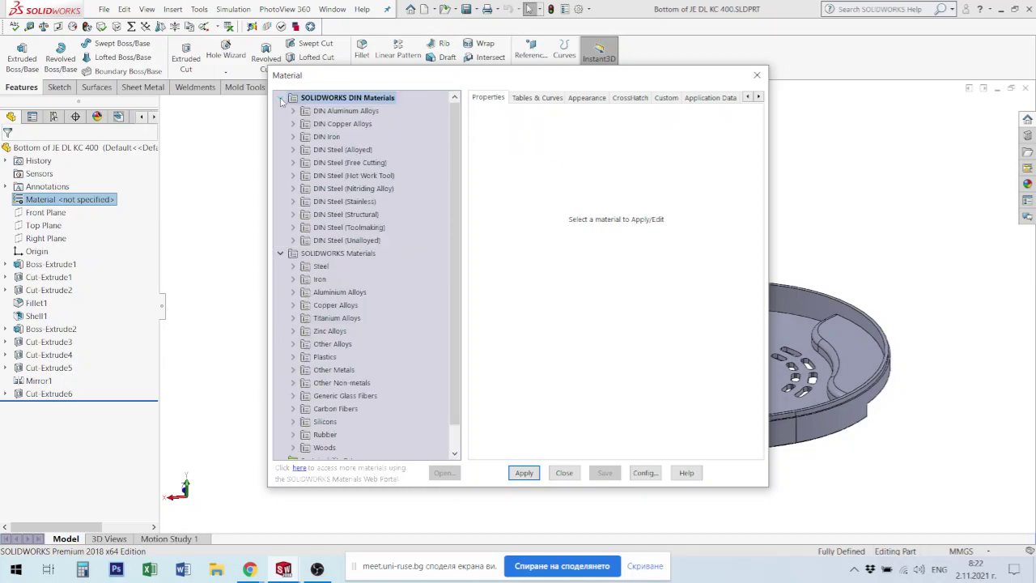
pyautogui.click(281, 98)
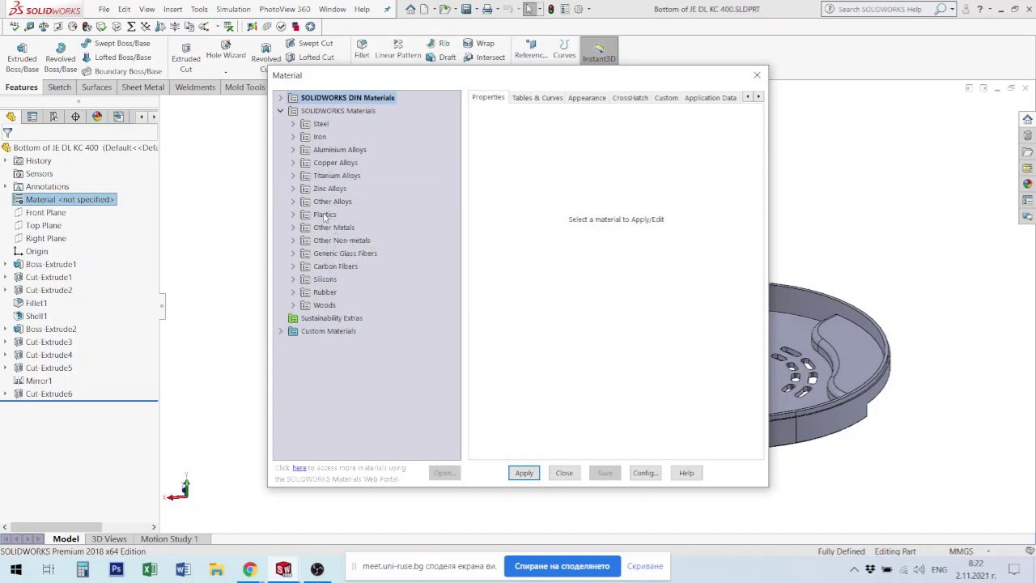
pyautogui.click(293, 214)
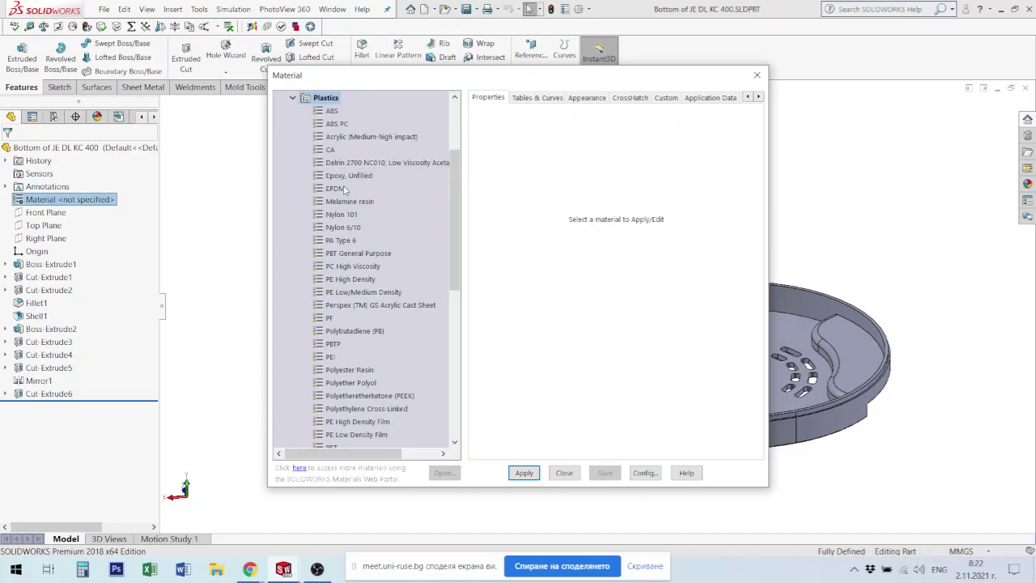
# Step: Try PF, PBTP, Polyester Resin and Perspex acrylic as the cover material
pyautogui.click(332, 322)
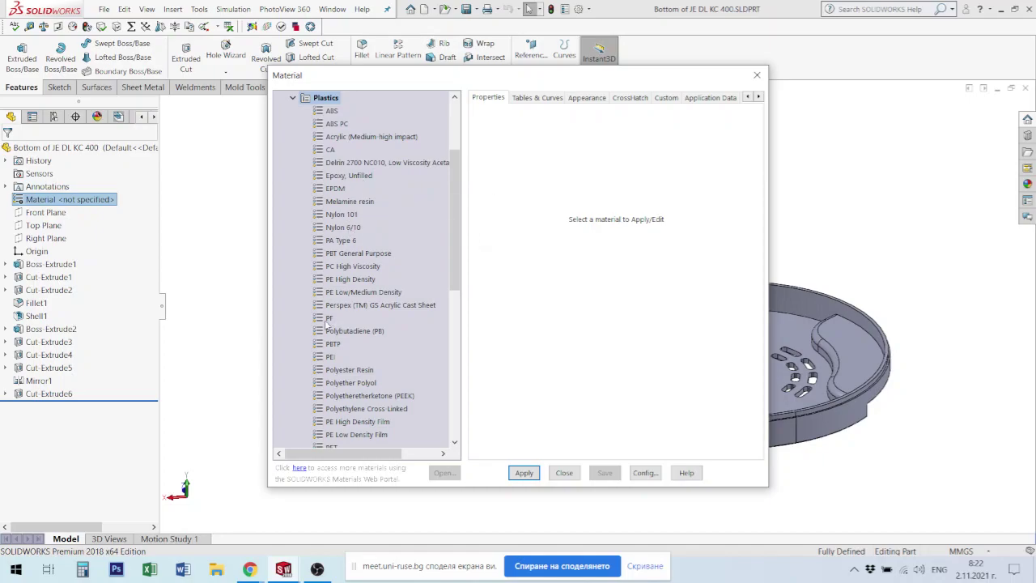
pyautogui.click(523, 473)
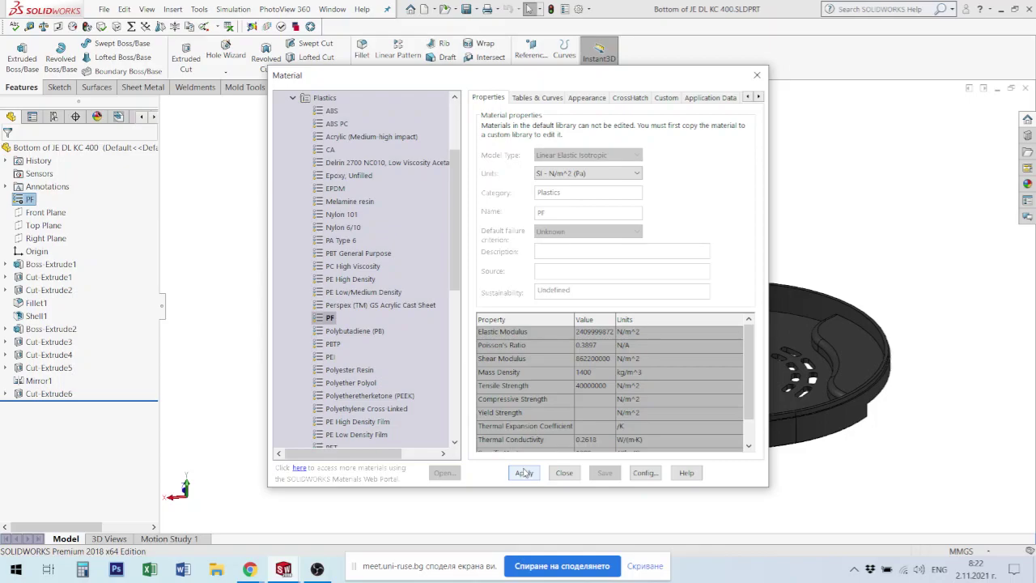
pyautogui.click(334, 344)
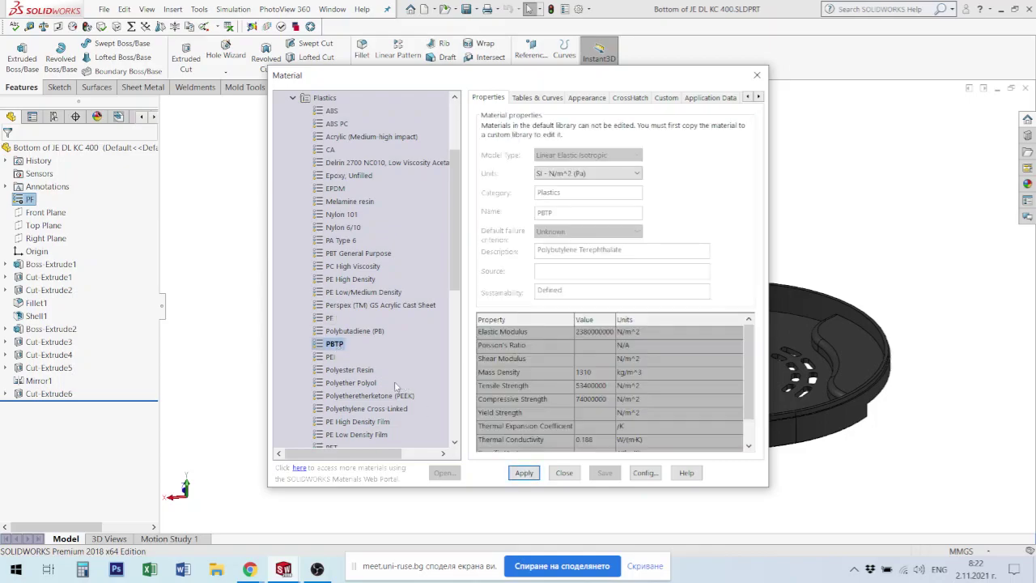
pyautogui.click(528, 474)
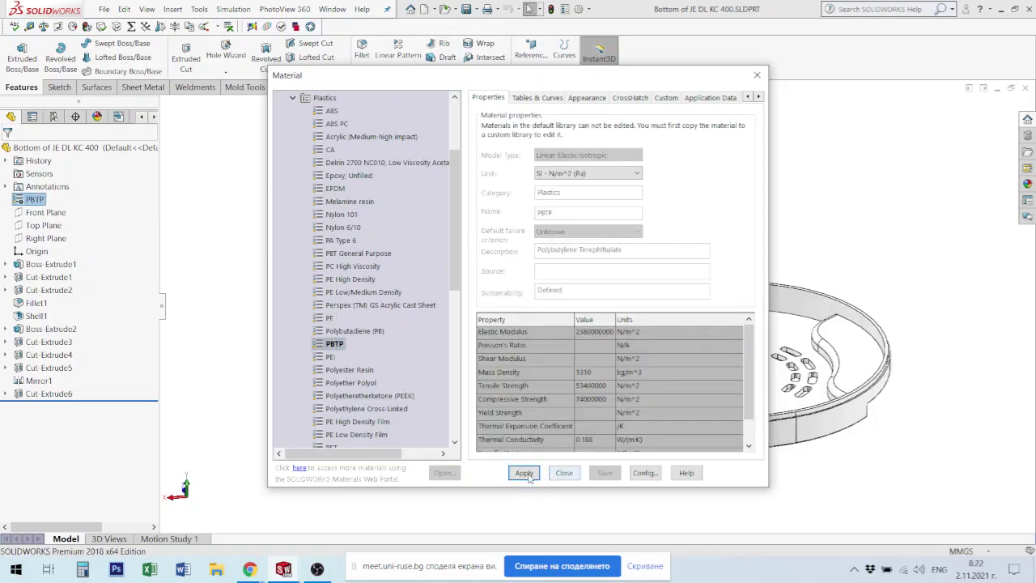
pyautogui.click(354, 371)
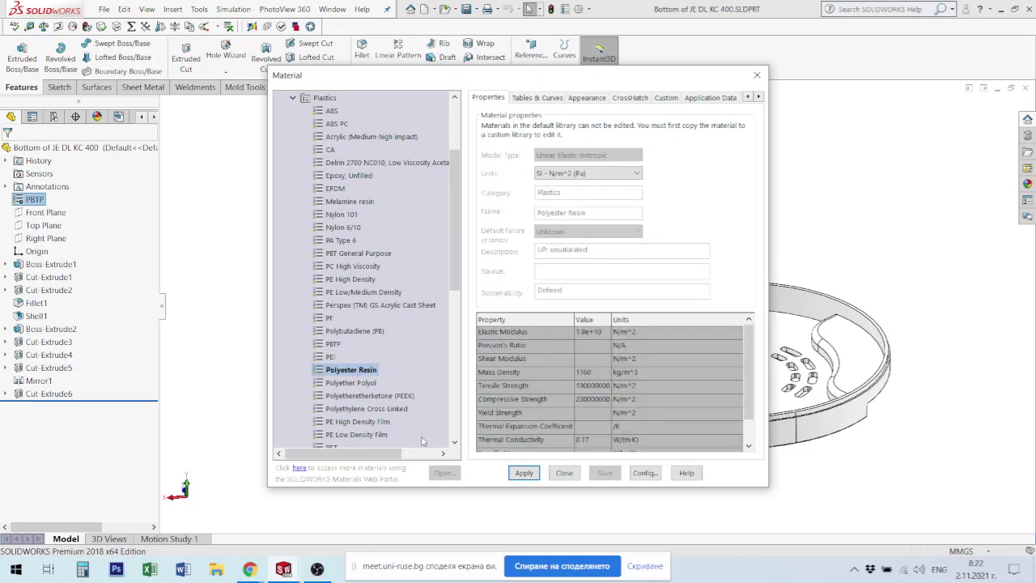
pyautogui.click(524, 473)
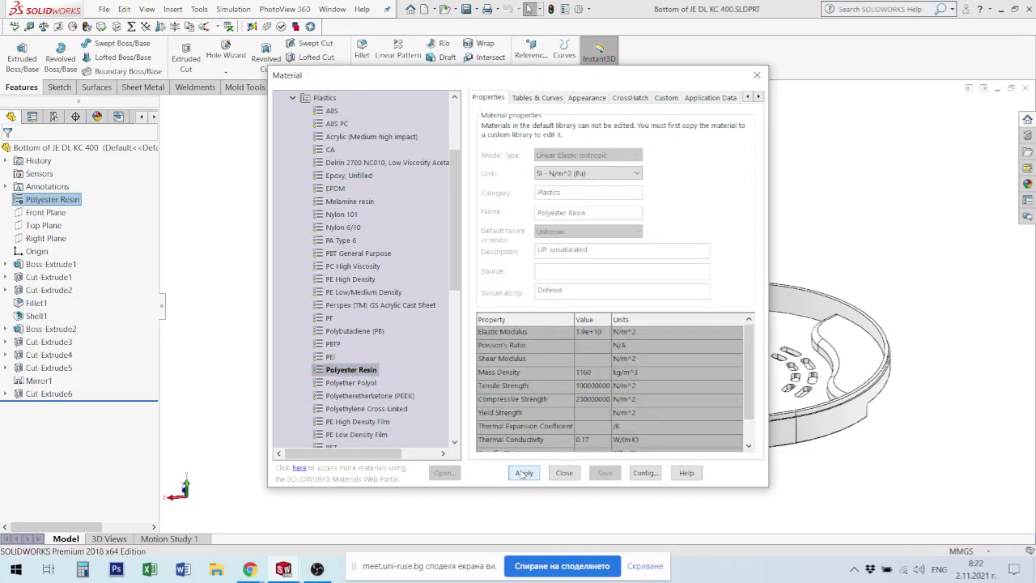
pyautogui.click(359, 434)
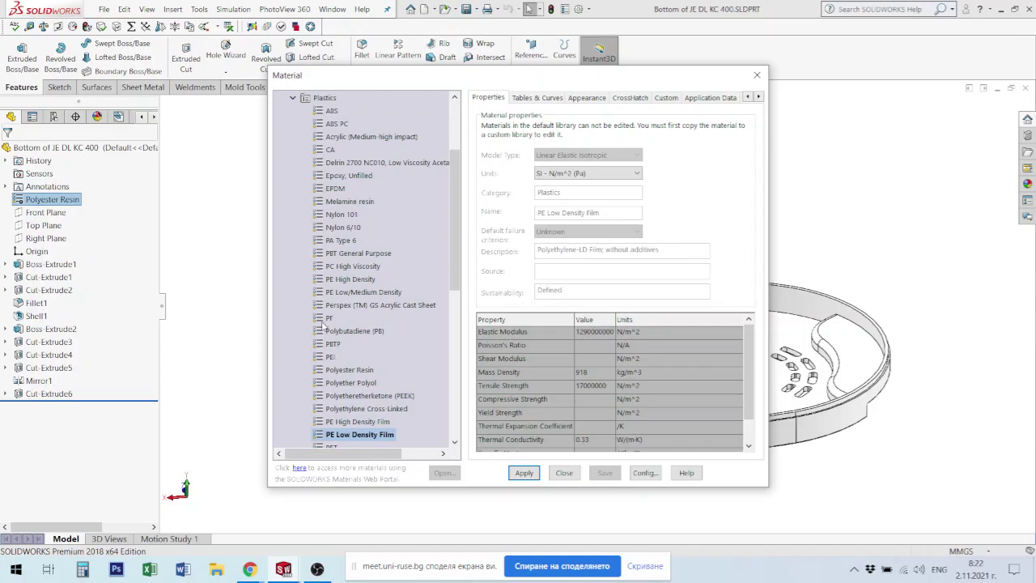
pyautogui.click(346, 305)
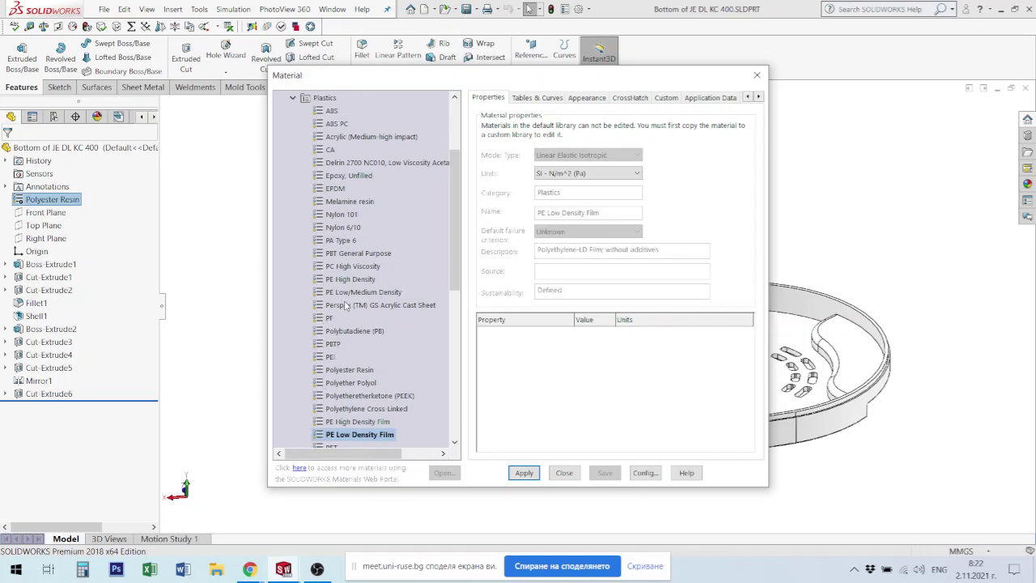
pyautogui.click(524, 472)
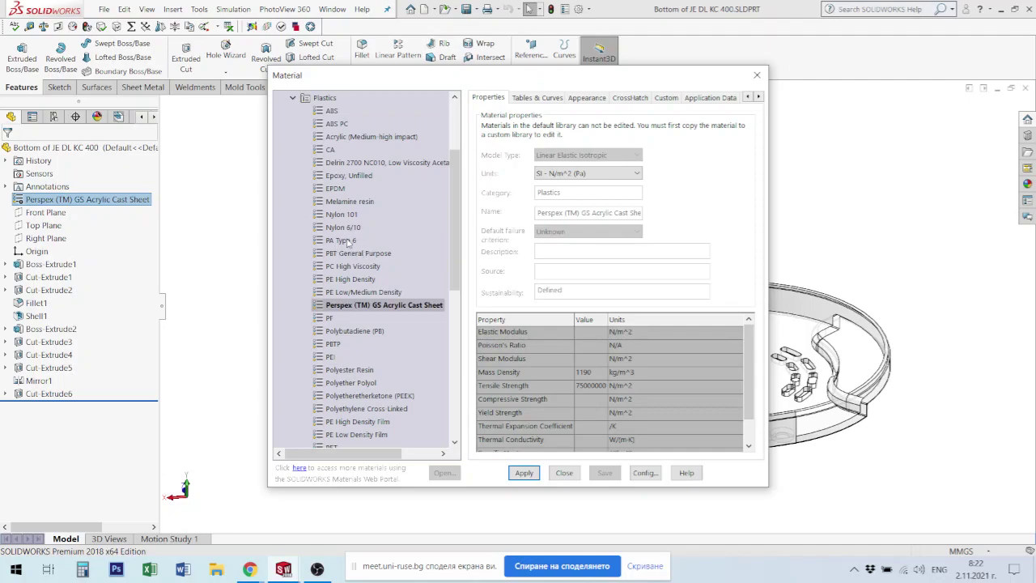
# Step: Apply PA Type 6 as the cover's material and close the material dialog
pyautogui.click(370, 243)
pyautogui.click(526, 474)
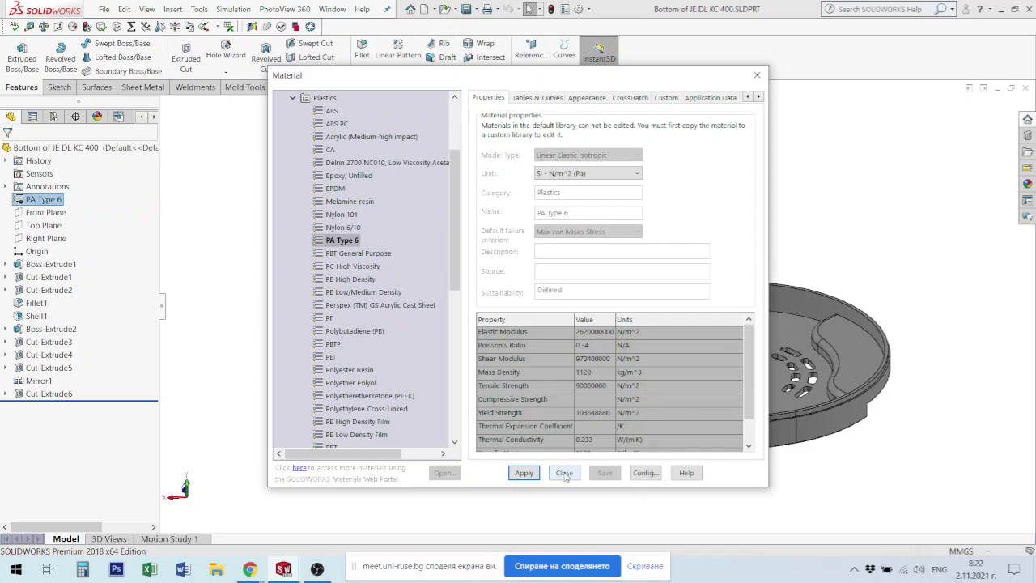
pyautogui.click(564, 472)
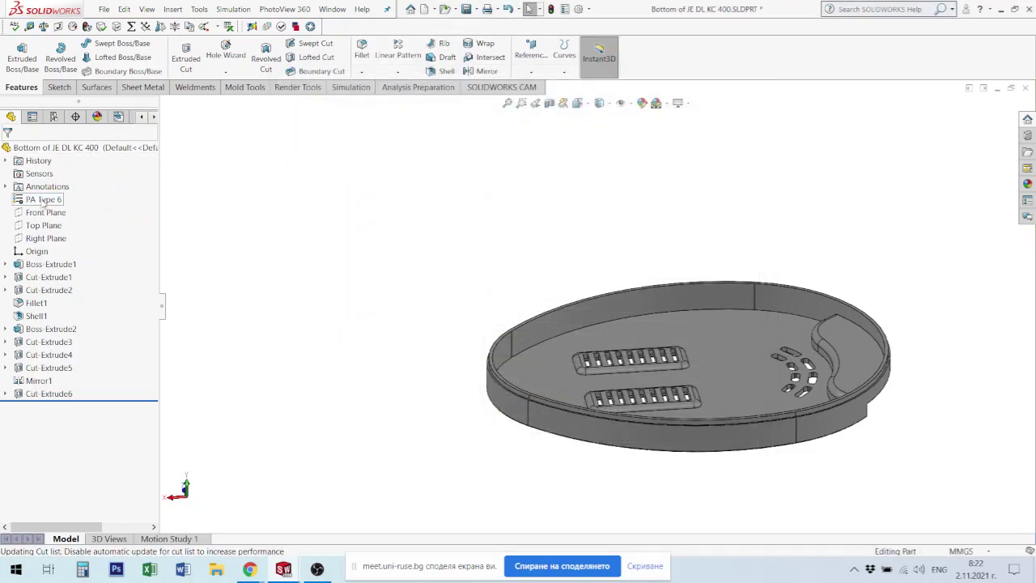
# Step: Save the Bottom of JE DL KC 400 part with its PA Type 6 material applied
pyautogui.scroll(3, 914, 400)
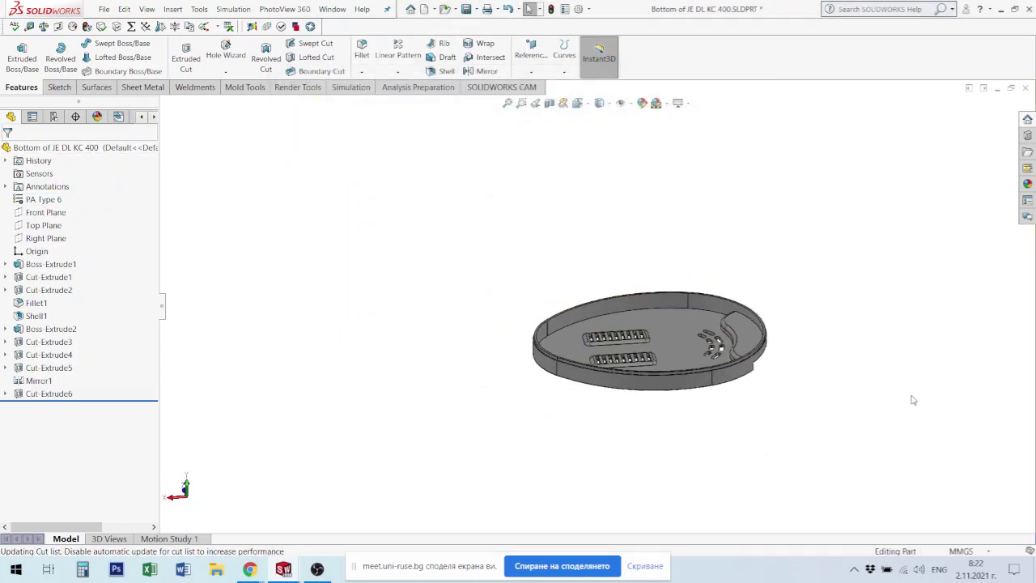
pyautogui.scroll(-1, 907, 400)
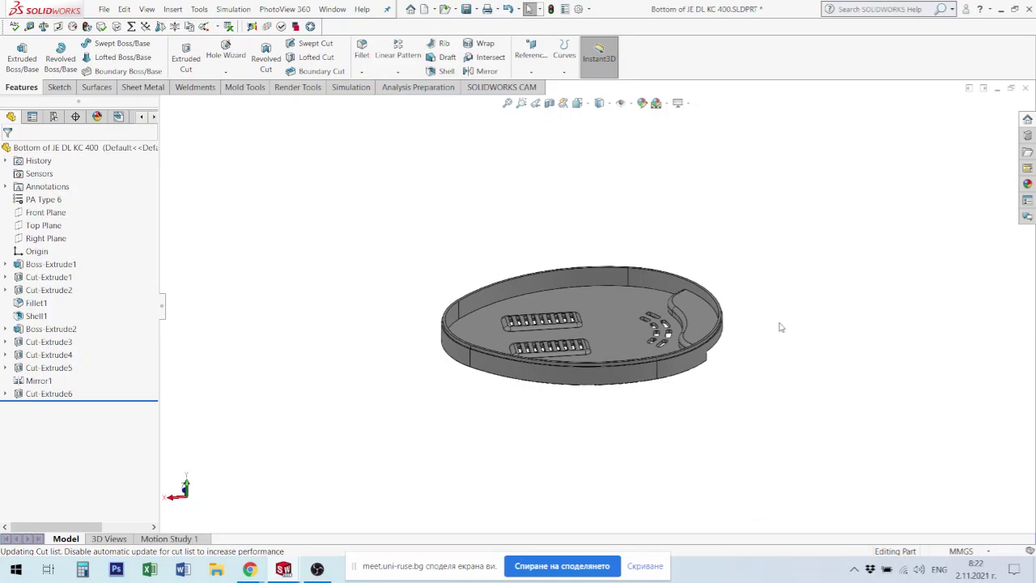
pyautogui.hotkey('ctrl', 's')
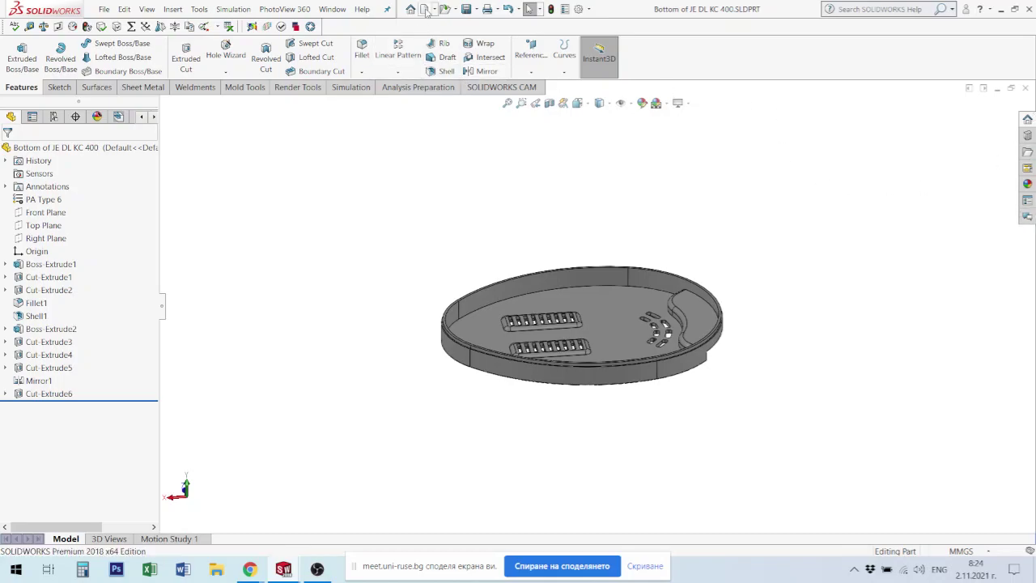
pyautogui.click(105, 9)
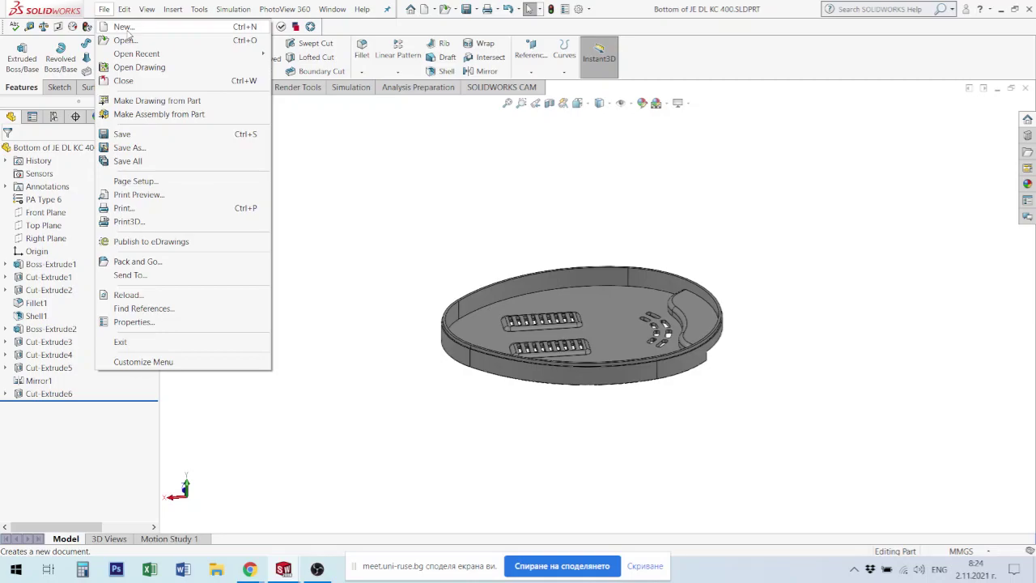
pyautogui.click(127, 27)
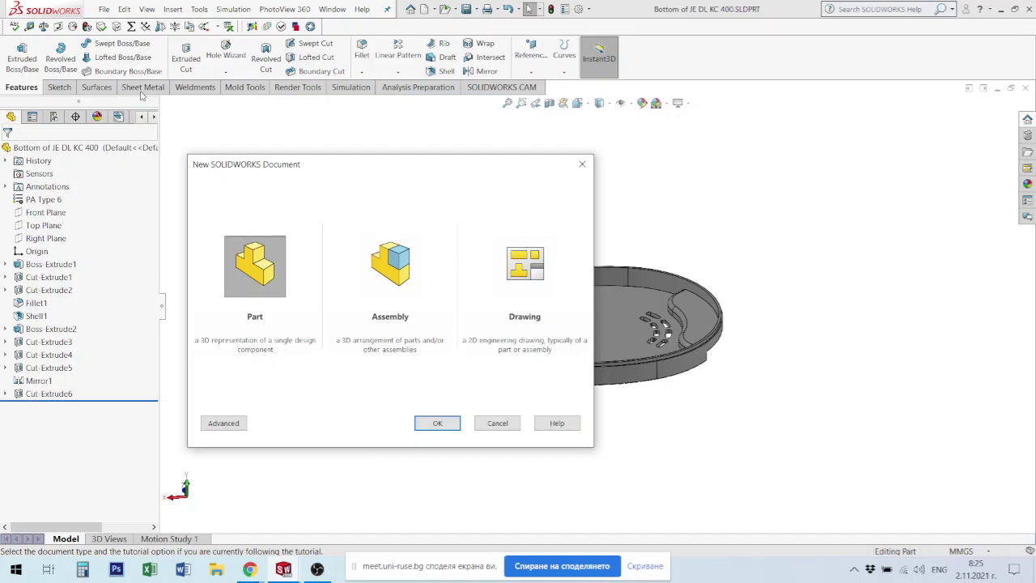
pyautogui.click(397, 283)
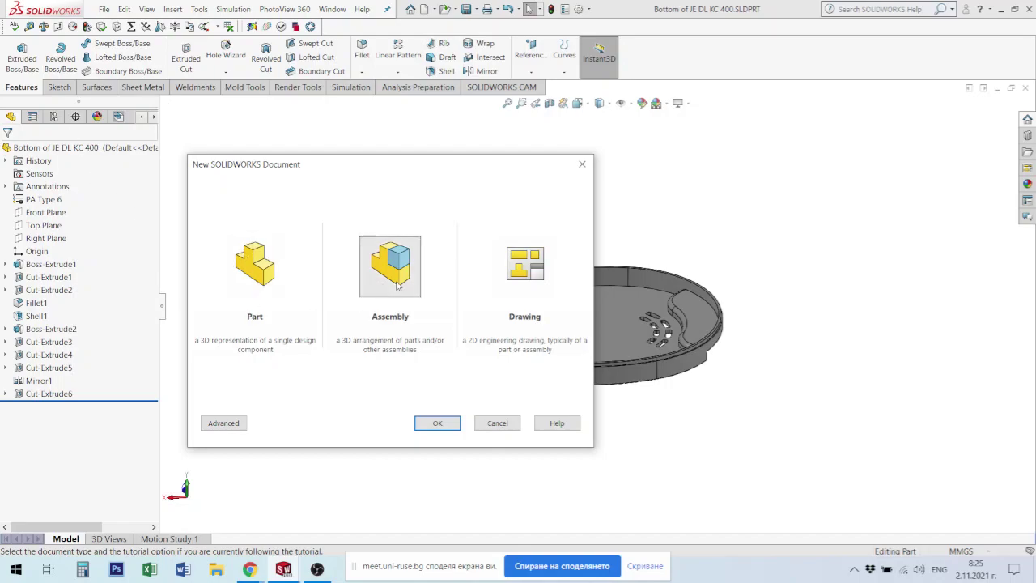
pyautogui.click(497, 423)
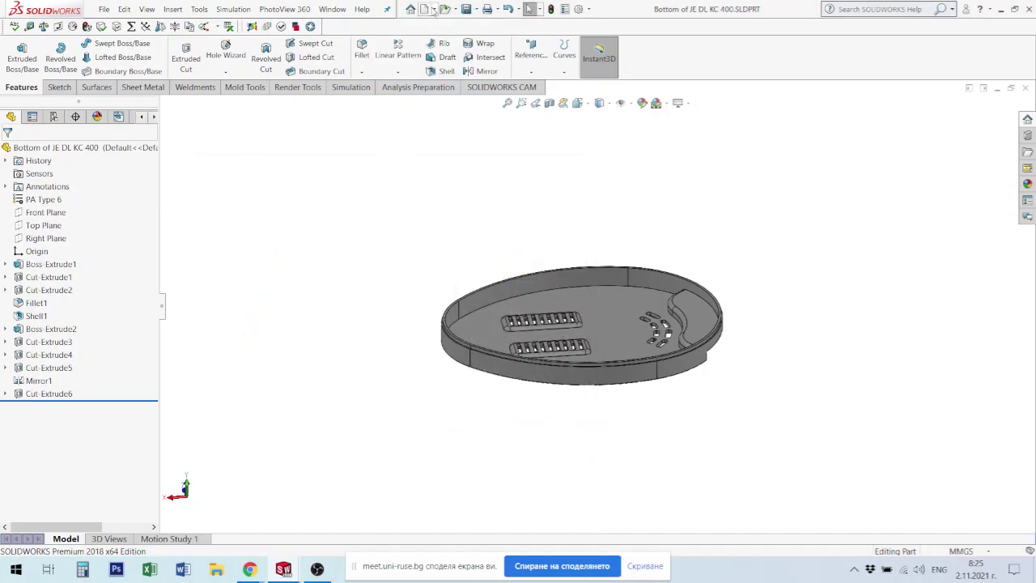
# Step: Browse the New dropdown and File menu for the Make Assembly from Part option
pyautogui.click(435, 10)
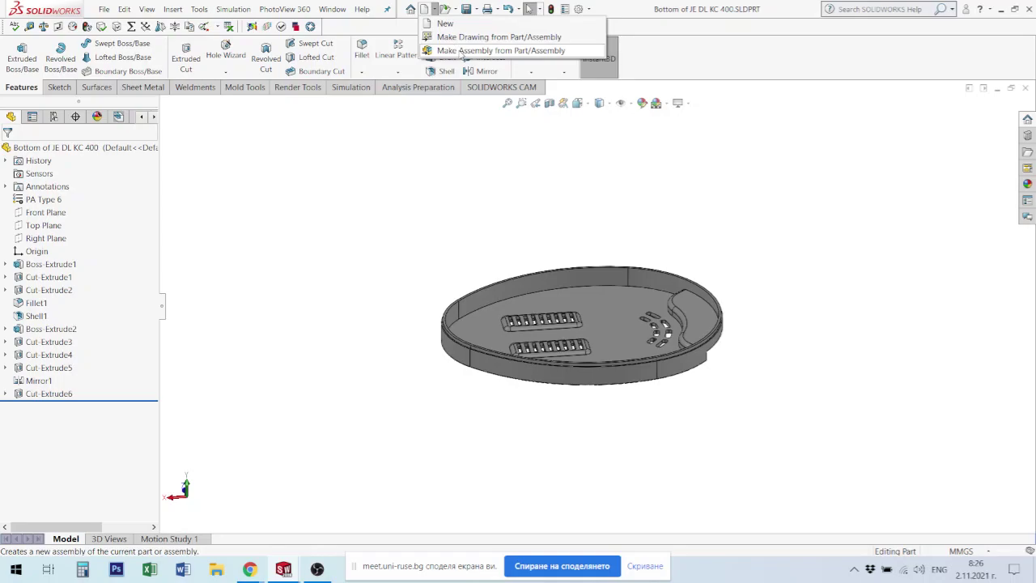
pyautogui.click(103, 10)
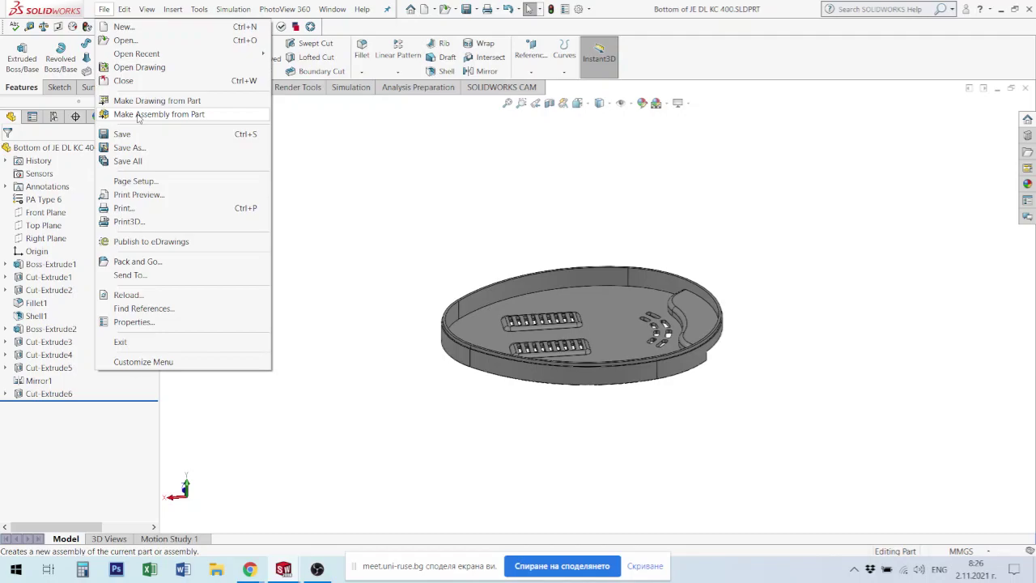
# Step: Create Assem1 from Bottom of JE DL KC 400, fixing the cover at the assembly origin
pyautogui.click(138, 115)
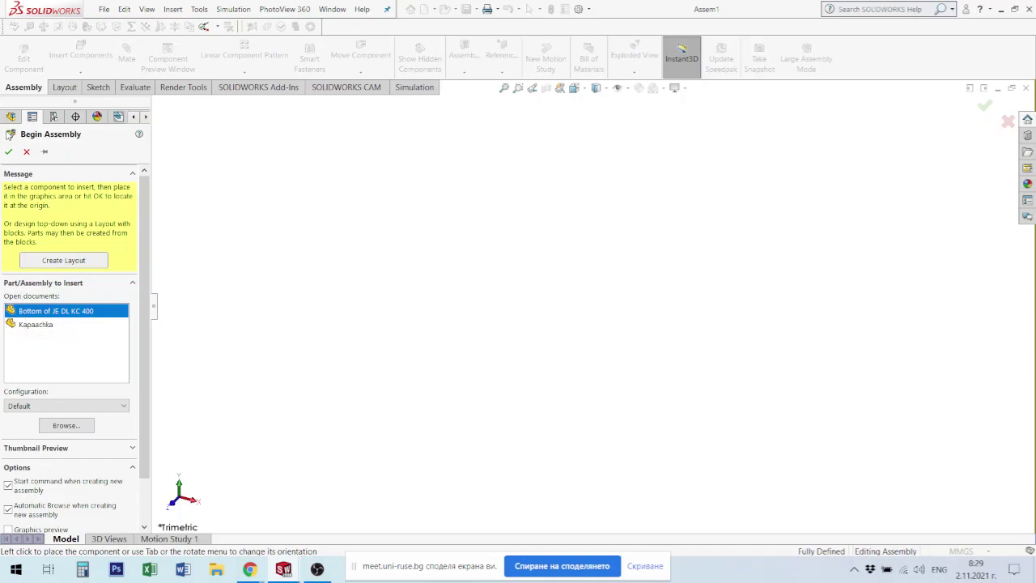
pyautogui.click(9, 153)
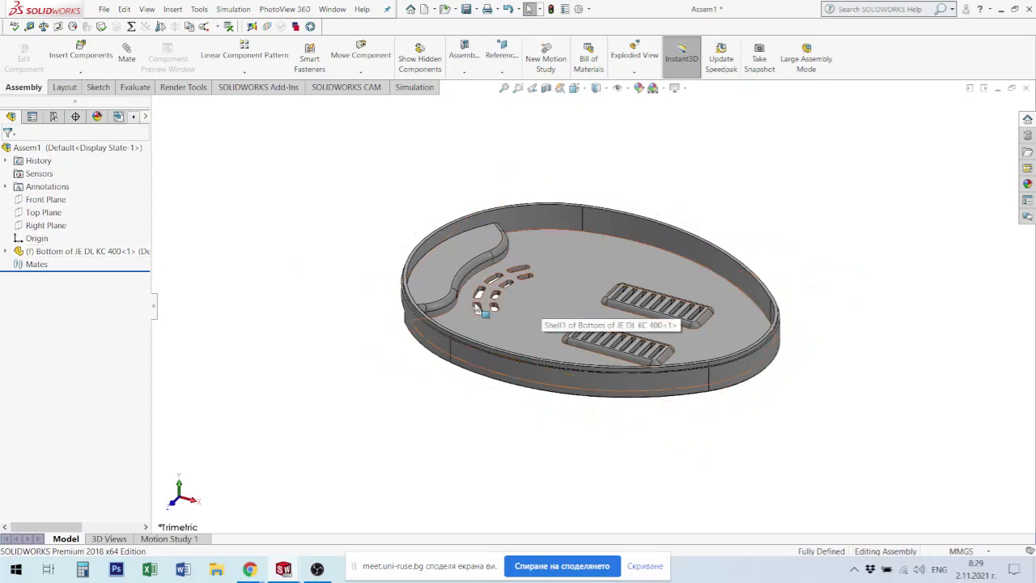
pyautogui.click(37, 239)
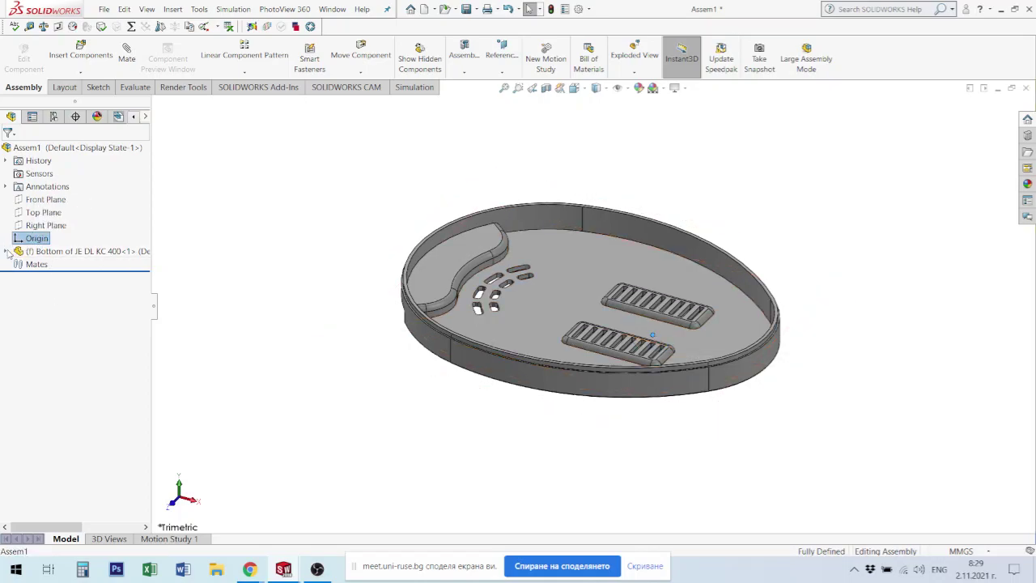
pyautogui.click(6, 251)
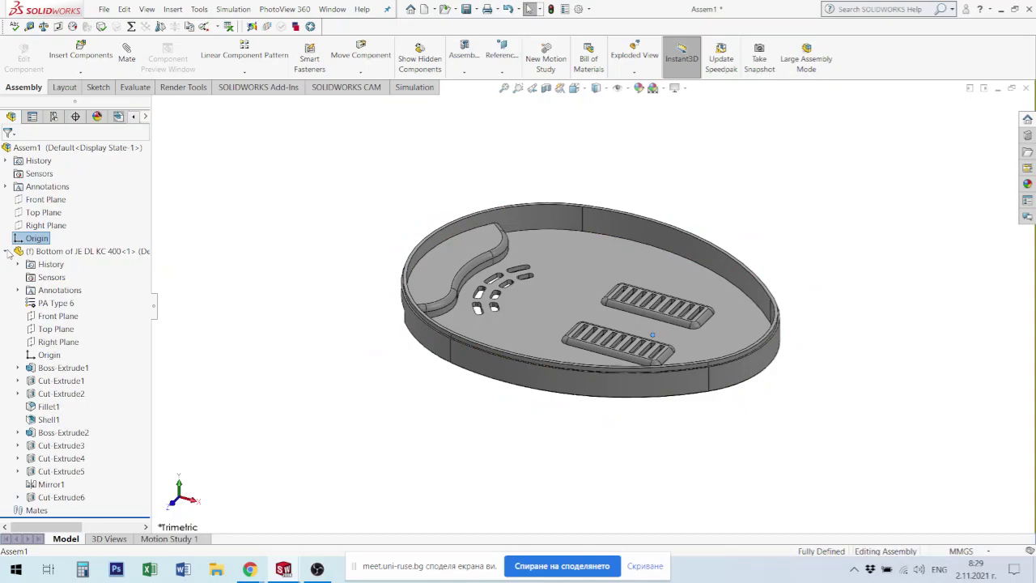
pyautogui.click(49, 355)
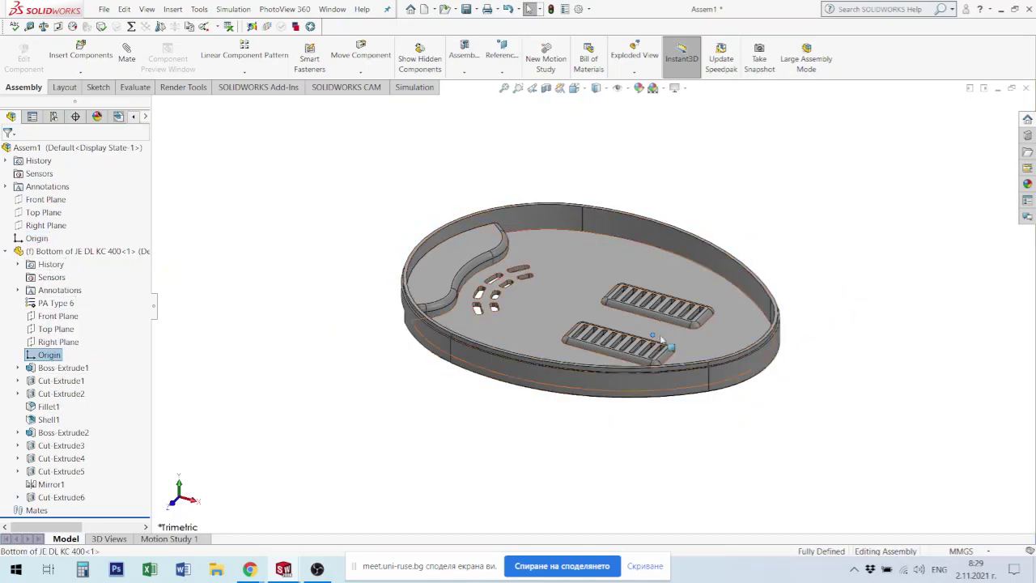
pyautogui.keyDown('ctrl'); pyautogui.click(36, 239); pyautogui.keyUp('ctrl')
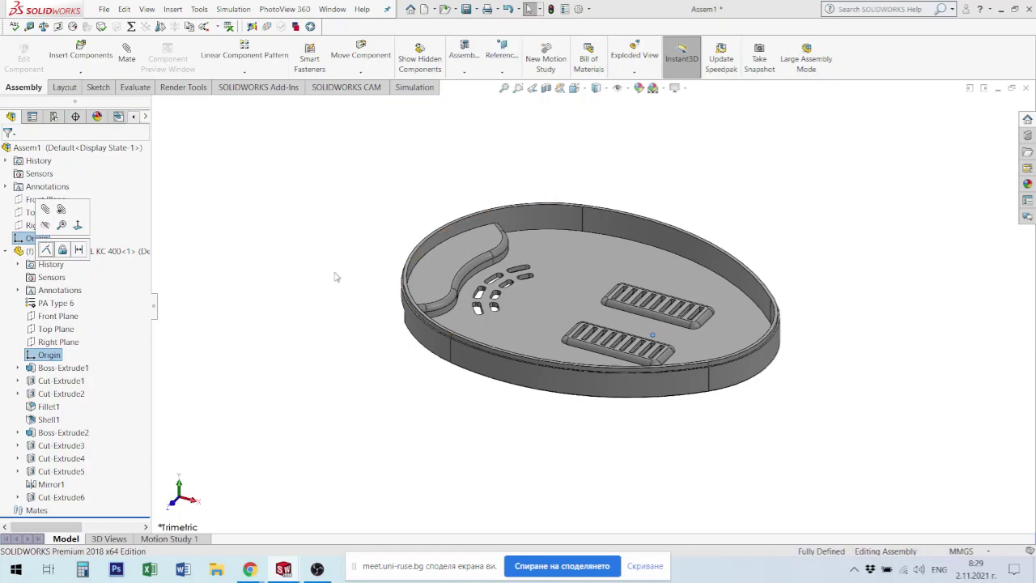
pyautogui.click(230, 259)
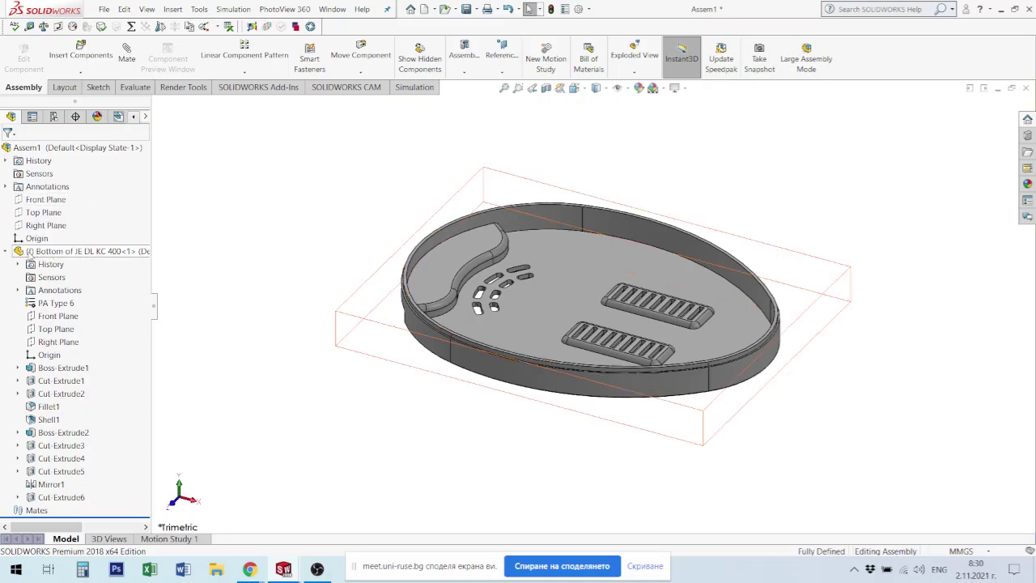
pyautogui.click(6, 251)
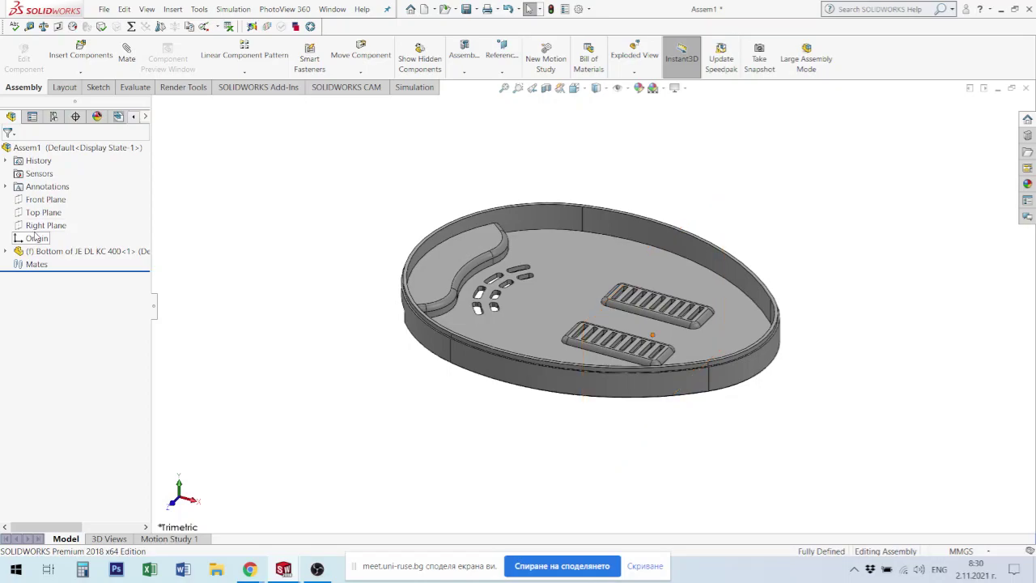
pyautogui.click(7, 252)
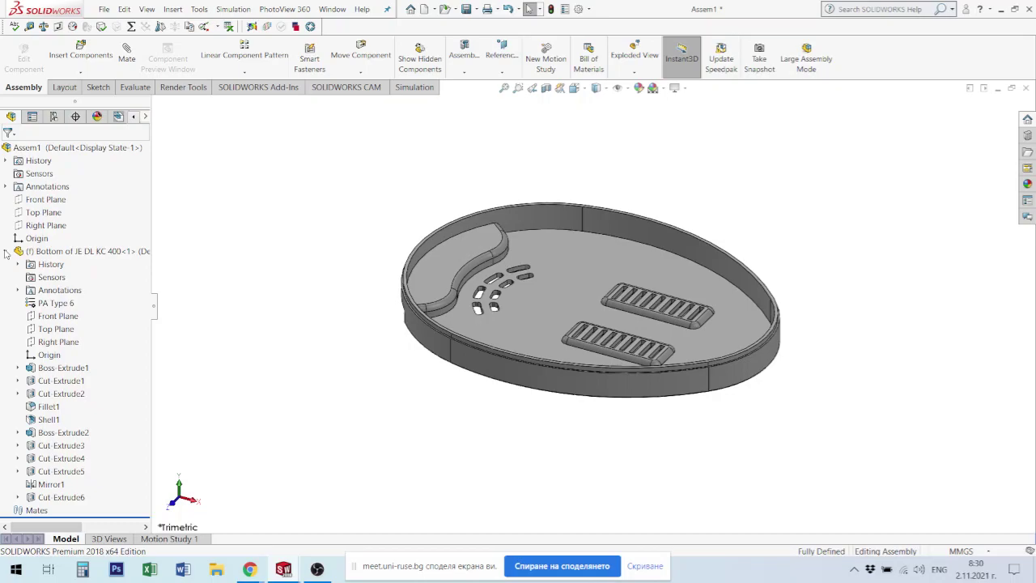
pyautogui.click(5, 252)
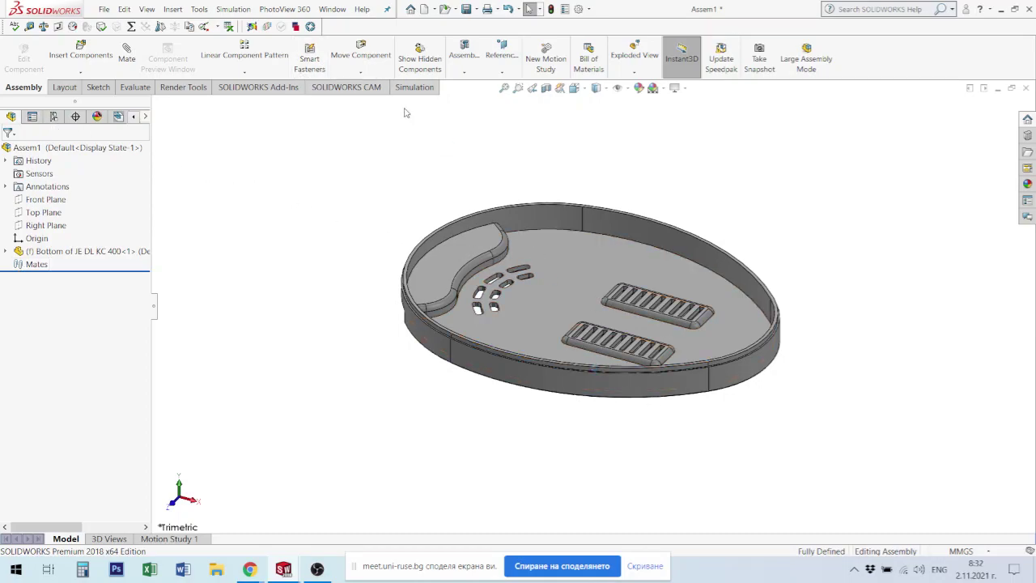
# Step: Save As the assembly under the file name 'JE DeLonghi KC400'
pyautogui.click(475, 8)
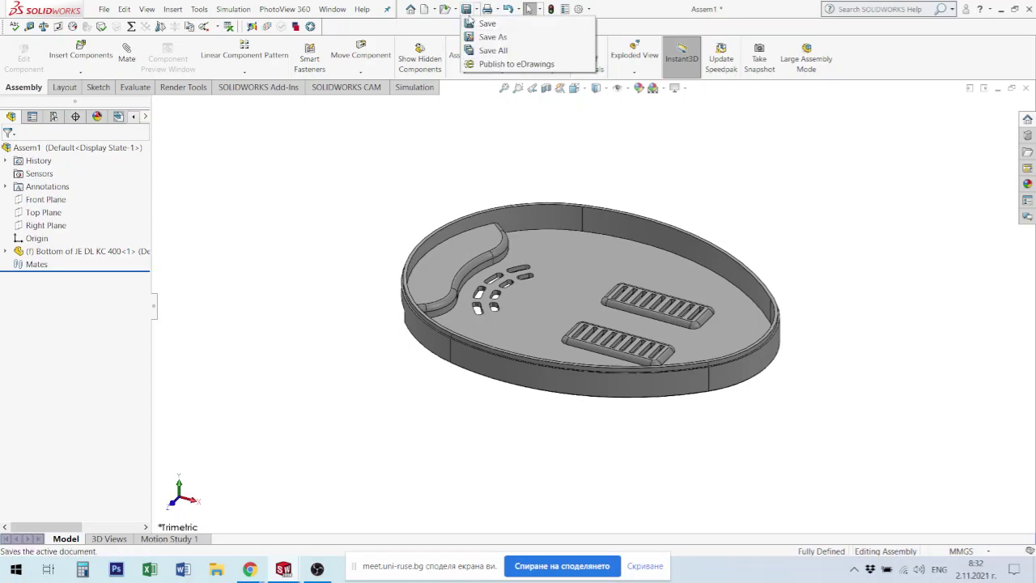
pyautogui.click(470, 24)
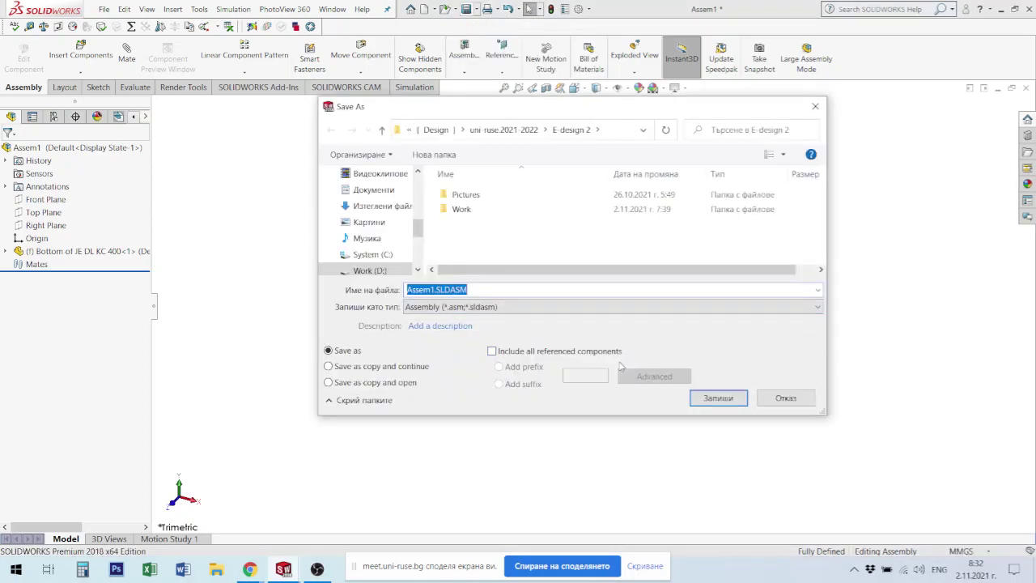
pyautogui.write('JE ')
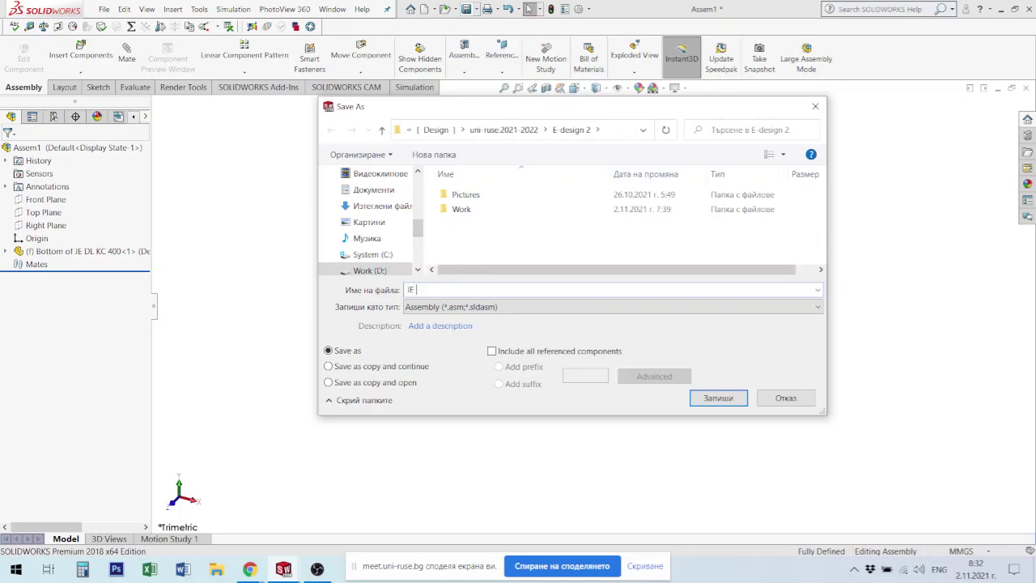
pyautogui.write('De')
pyautogui.write('Longhi ')
pyautogui.write('KC4')
pyautogui.write('00')
pyautogui.press('Return')
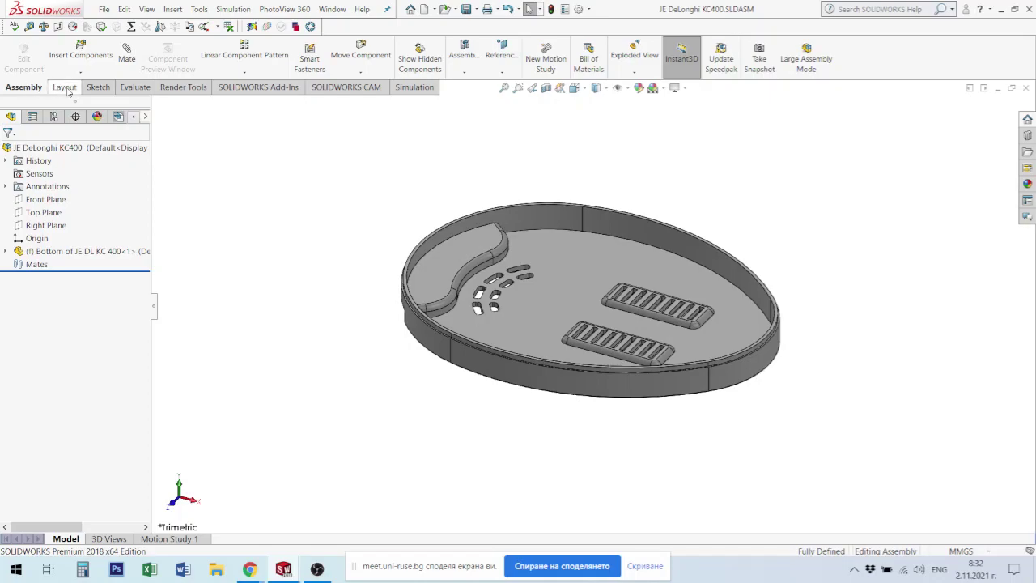
pyautogui.click(64, 87)
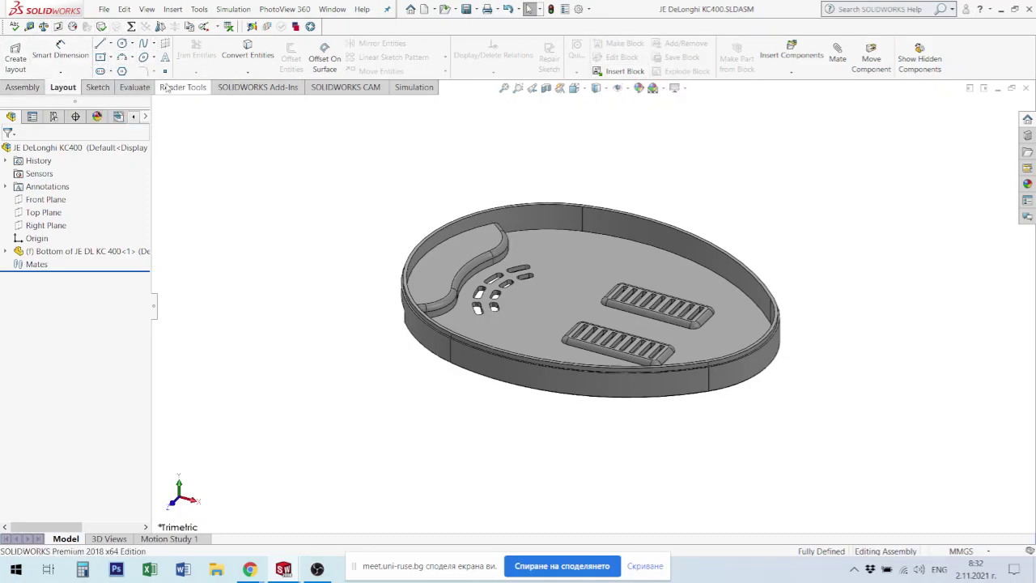
pyautogui.click(97, 88)
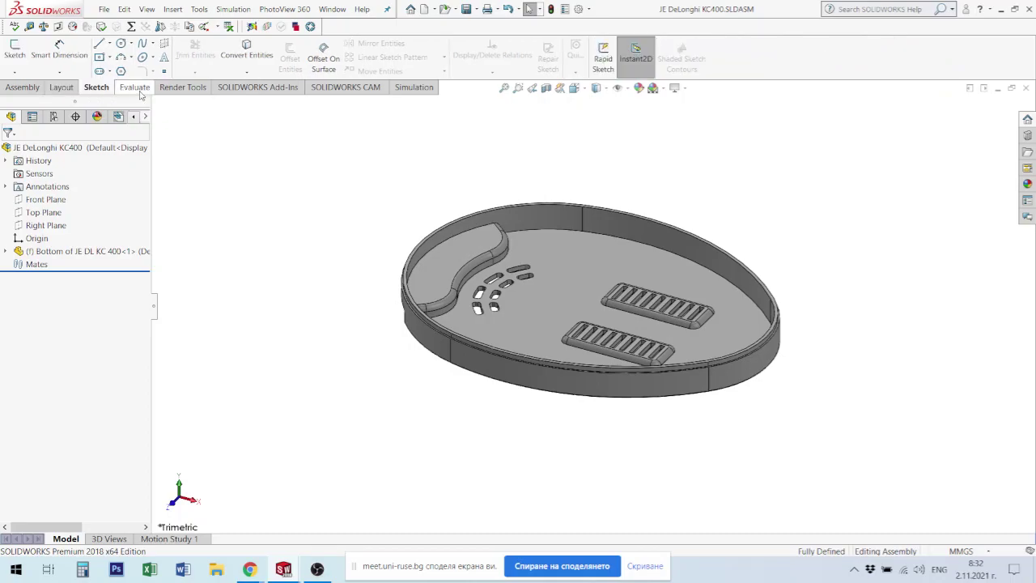
pyautogui.click(138, 92)
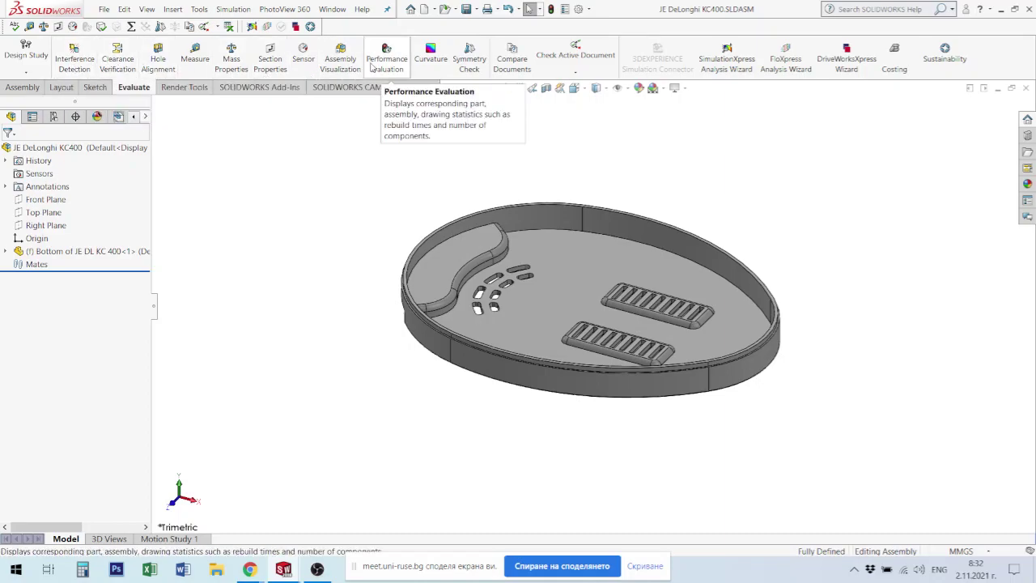
pyautogui.click(186, 89)
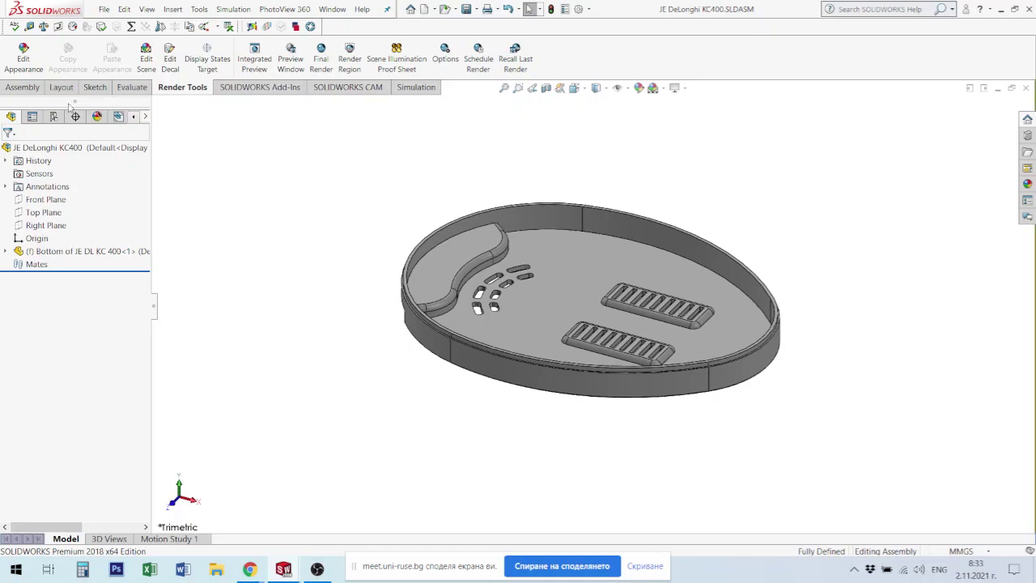
pyautogui.click(17, 89)
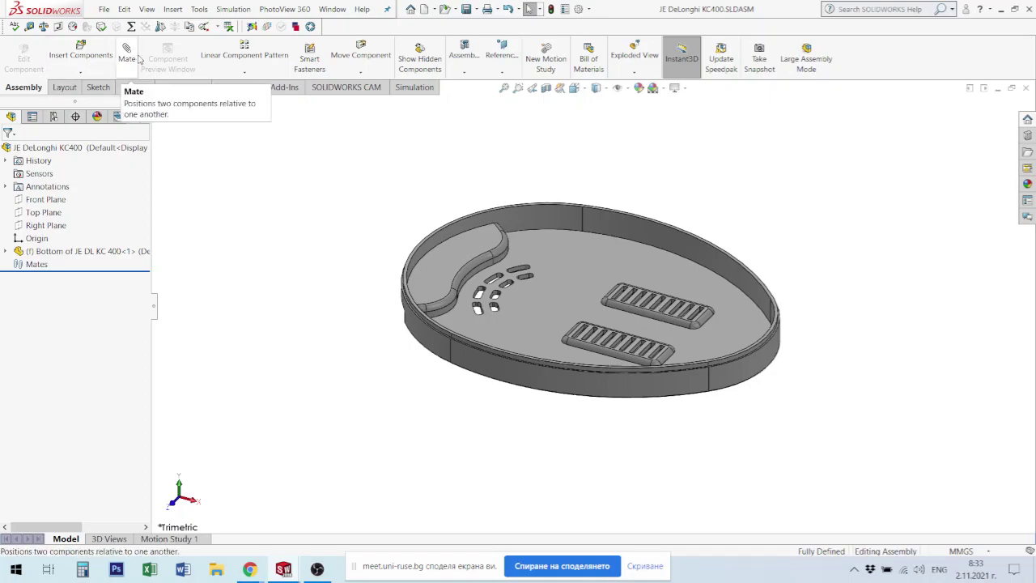
pyautogui.click(174, 8)
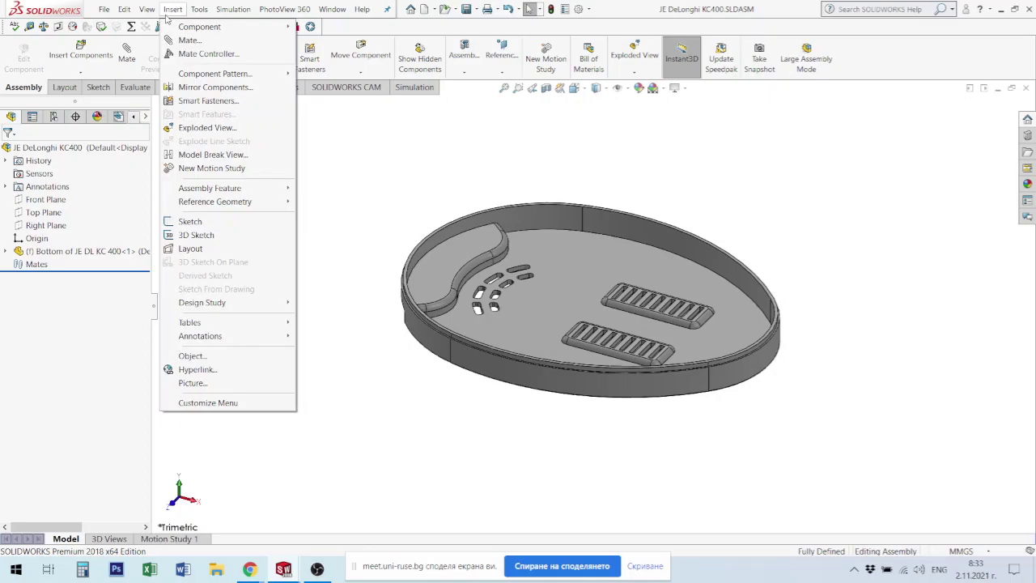
pyautogui.click(181, 9)
pyautogui.click(198, 10)
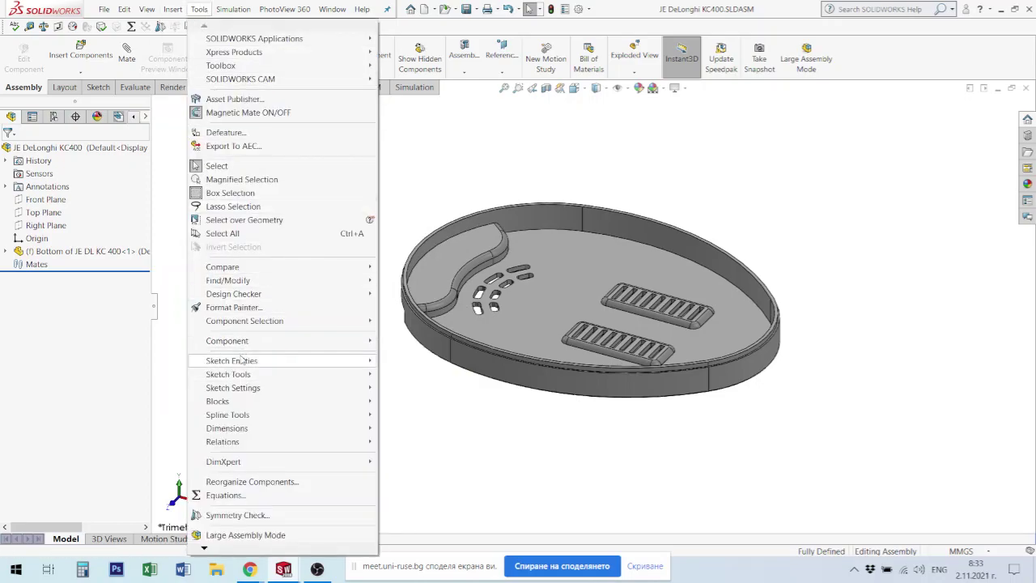
pyautogui.moveTo(232, 360)
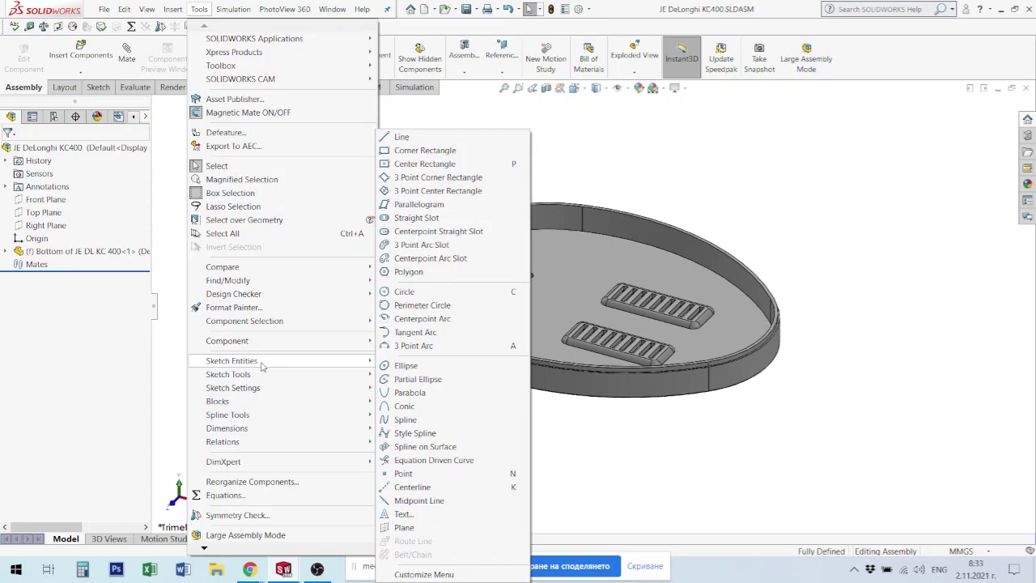
pyautogui.click(642, 141)
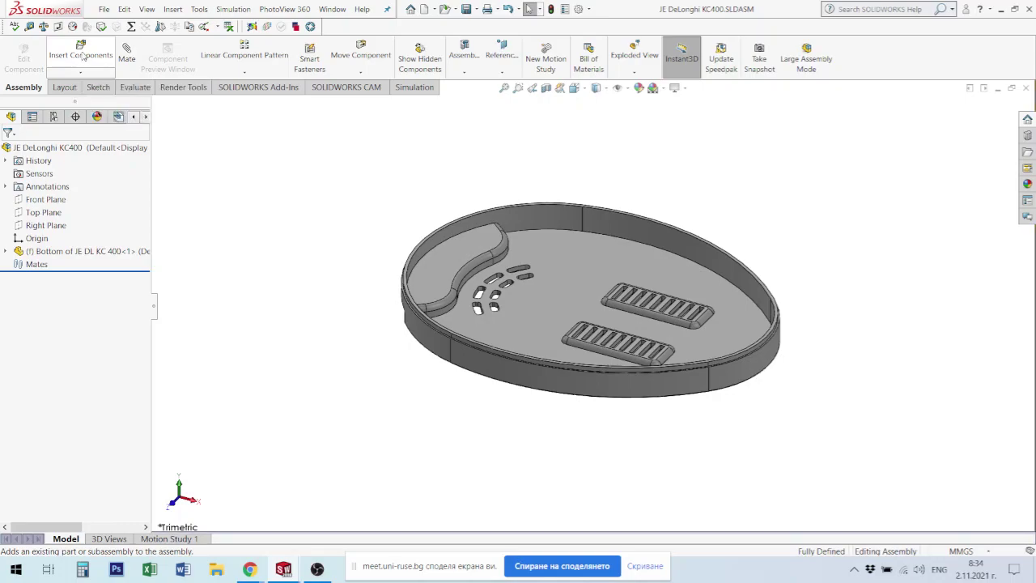
# Step: Insert Kapaachka from the open documents and drop it below the bottom cover
pyautogui.click(81, 54)
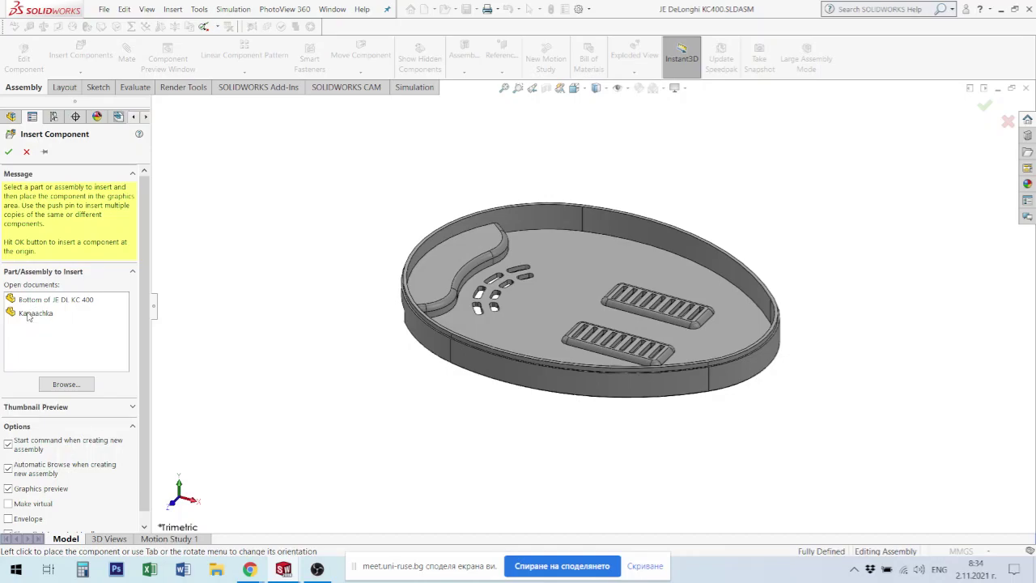
pyautogui.click(28, 316)
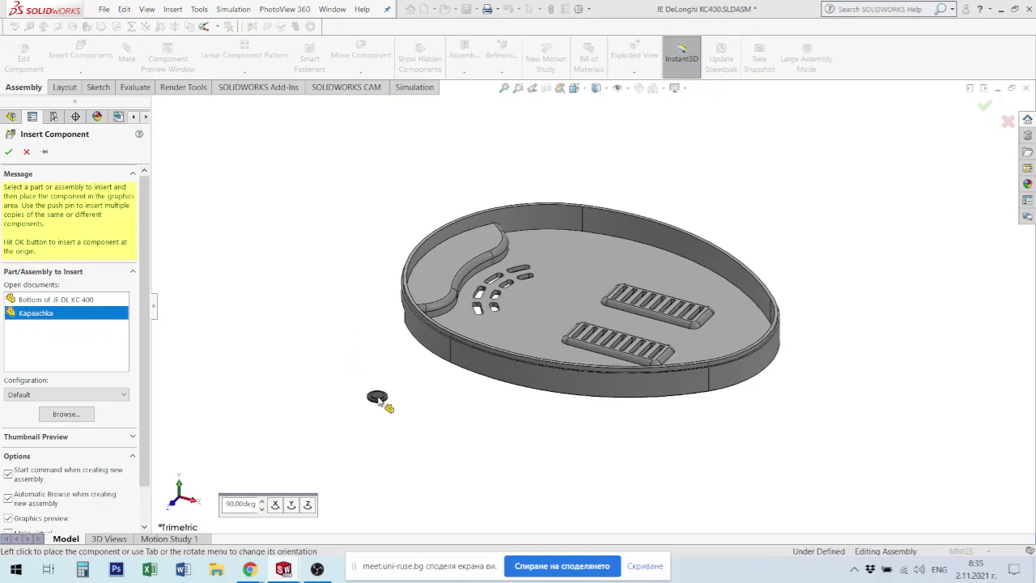
pyautogui.click(506, 435)
pyautogui.click(506, 435)
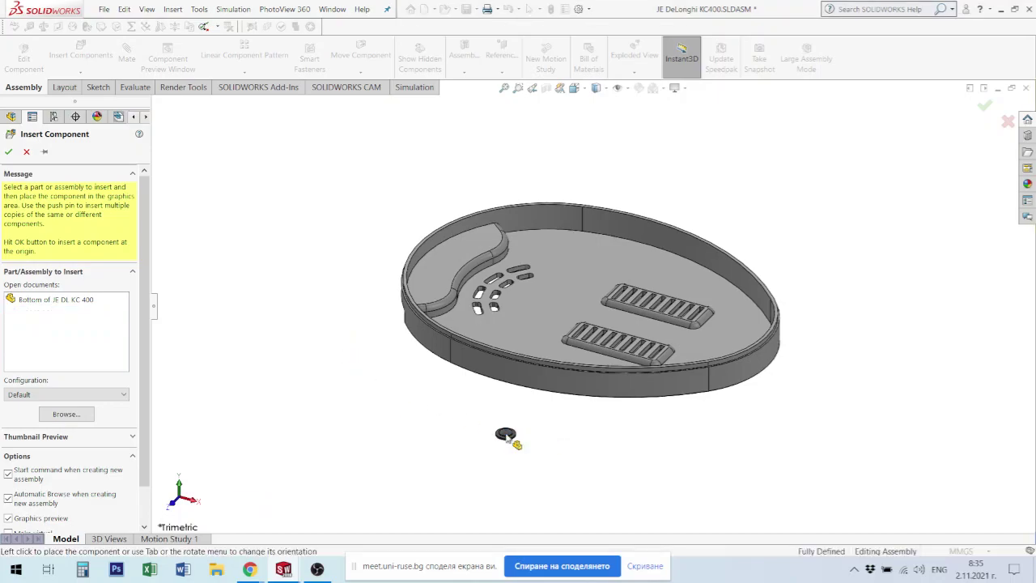
pyautogui.moveTo(588, 458)
pyautogui.mouseDown(button='middle')
pyautogui.moveTo(590, 428)
pyautogui.moveTo(697, 279)
pyautogui.moveTo(700, 243)
pyautogui.mouseUp(button='middle')
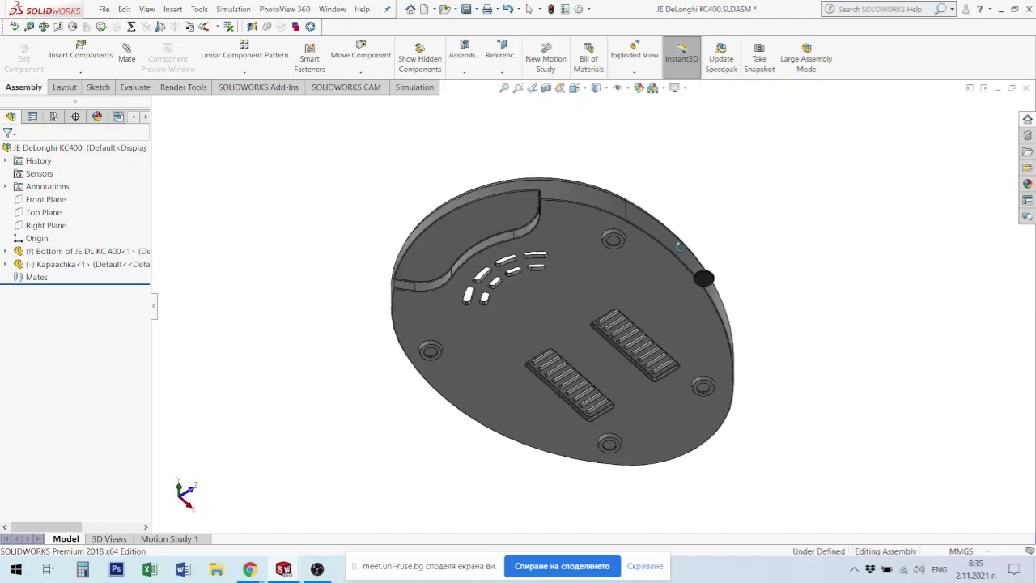
# Step: Move the rubber foot across to the cover's underside, near a boss hole
pyautogui.scroll(-3, 696, 243)
pyautogui.scroll(-3, 652, 281)
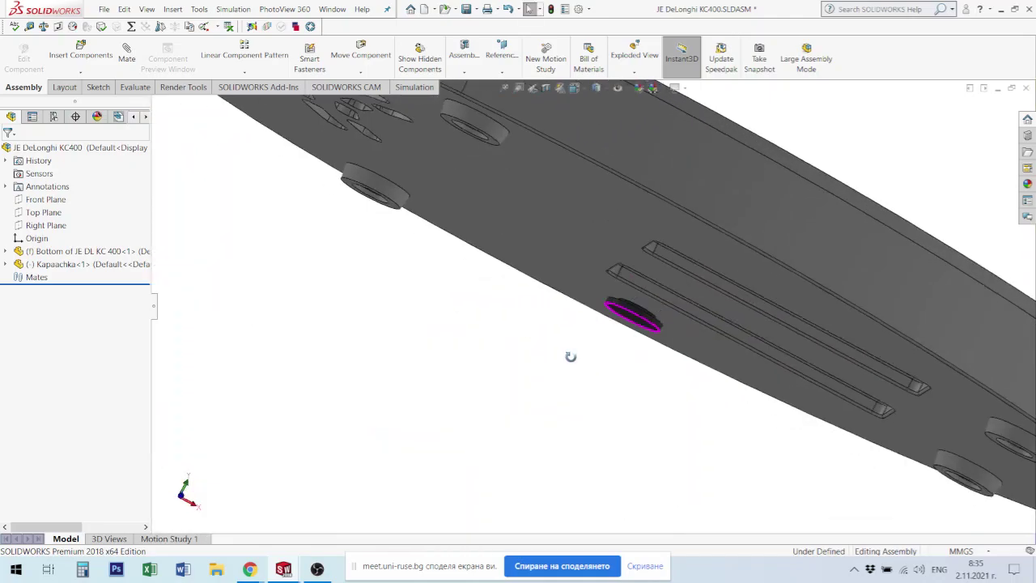
pyautogui.moveTo(652, 280)
pyautogui.mouseDown(button='middle')
pyautogui.moveTo(569, 354)
pyautogui.moveTo(643, 300)
pyautogui.moveTo(631, 338)
pyautogui.mouseUp(button='middle')
pyautogui.moveTo(631, 339); pyautogui.dragTo(377, 356)
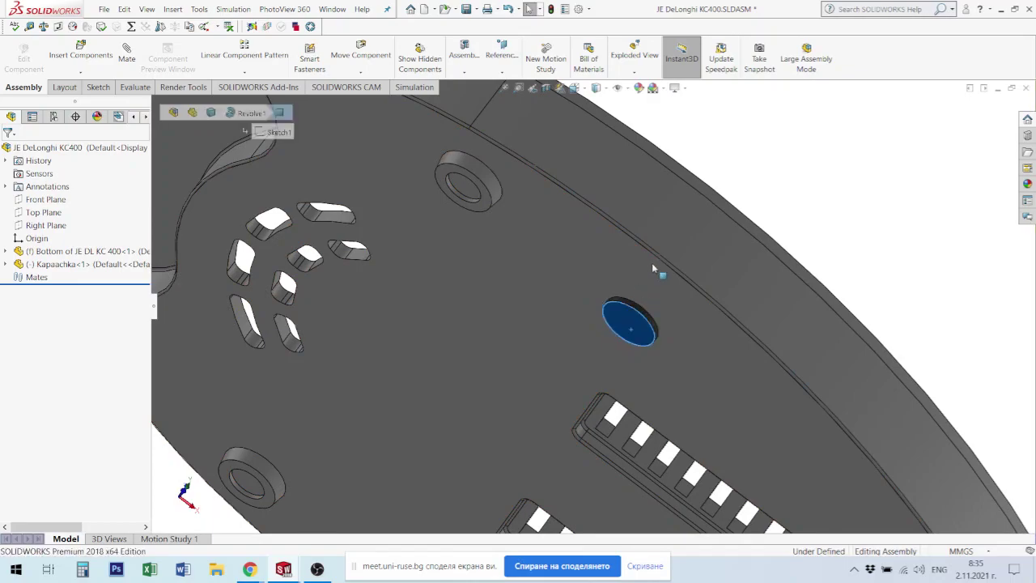
pyautogui.click(512, 308)
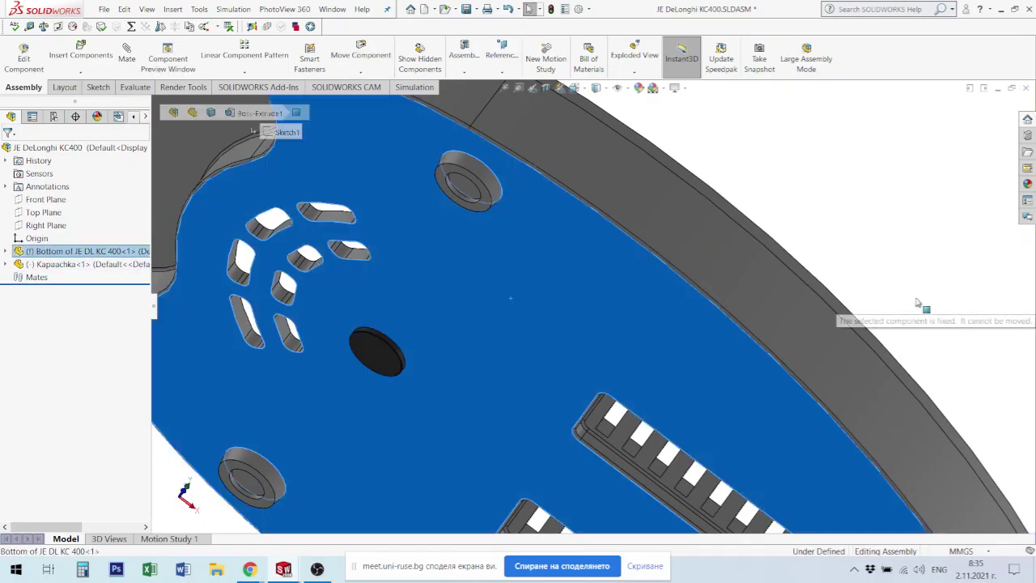
pyautogui.moveTo(374, 358)
pyautogui.mouseDown()
pyautogui.moveTo(451, 325)
pyautogui.moveTo(435, 318)
pyautogui.mouseUp()
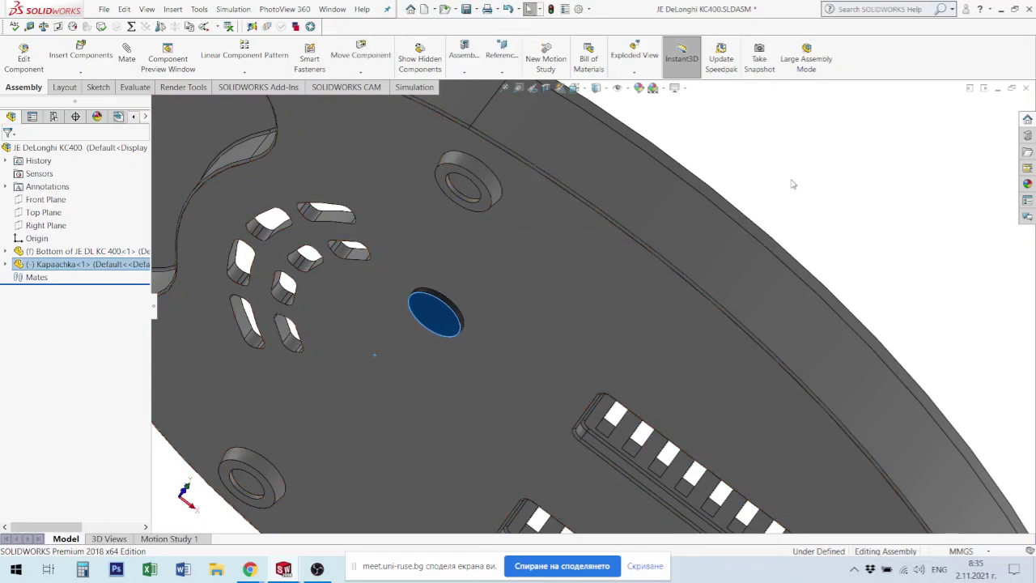
pyautogui.press('Escape')
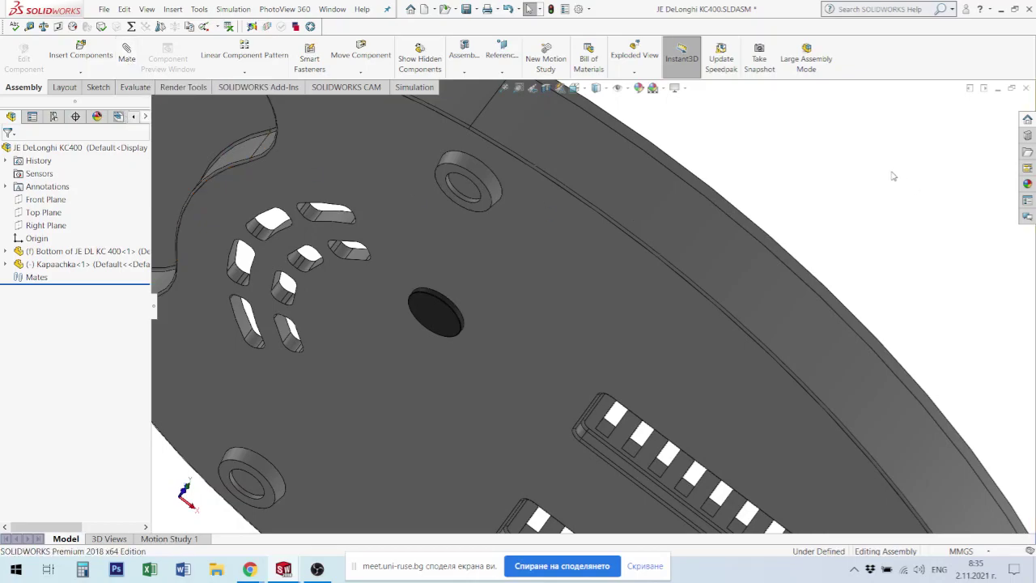
# Step: Mate the boss hole's inner face concentric with the foot's cylindrical face
pyautogui.scroll(-3, 491, 189)
pyautogui.scroll(-2, 465, 214)
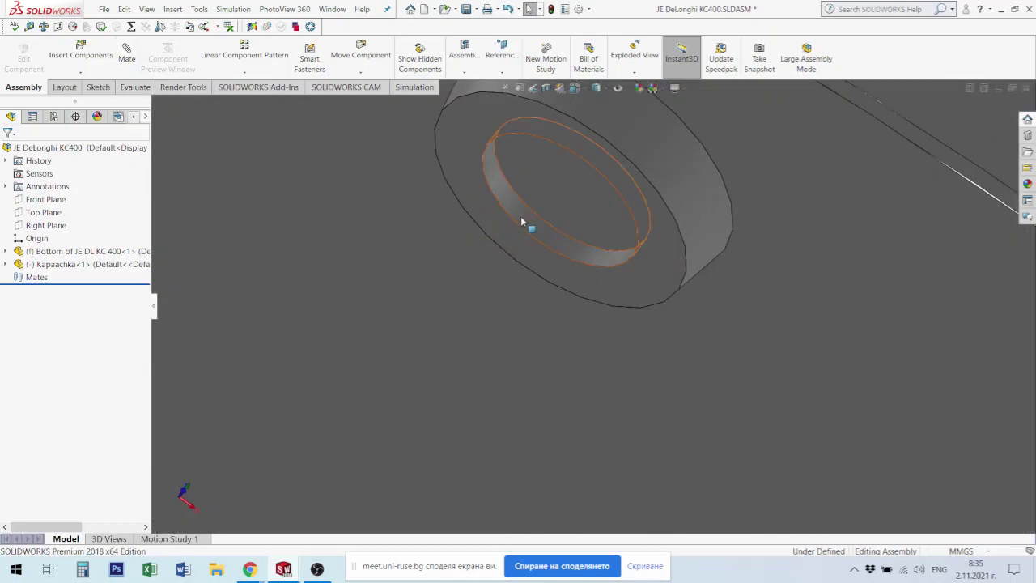
pyautogui.click(522, 219)
pyautogui.scroll(3, 596, 348)
pyautogui.scroll(2, 571, 393)
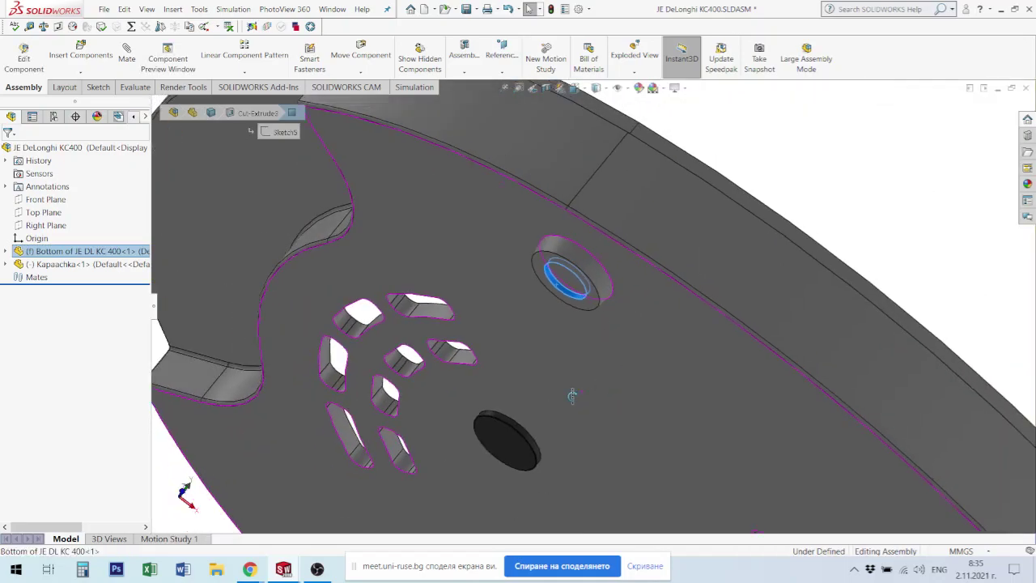
pyautogui.scroll(2, 490, 413)
pyautogui.scroll(3, 491, 413)
pyautogui.scroll(-4, 283, 433)
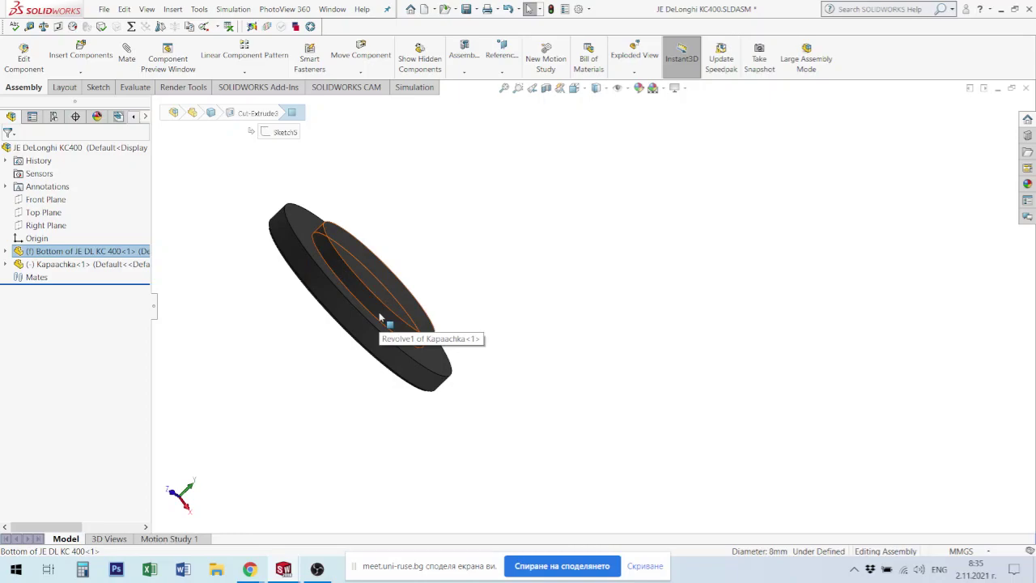
pyautogui.keyDown('ctrl'); pyautogui.click(381, 318); pyautogui.keyUp('ctrl')
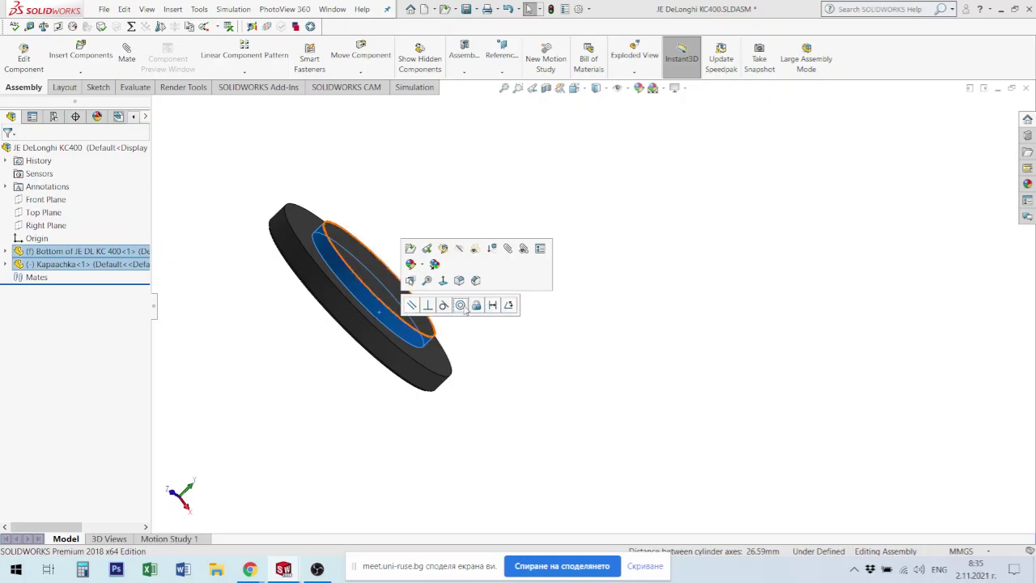
pyautogui.click(461, 305)
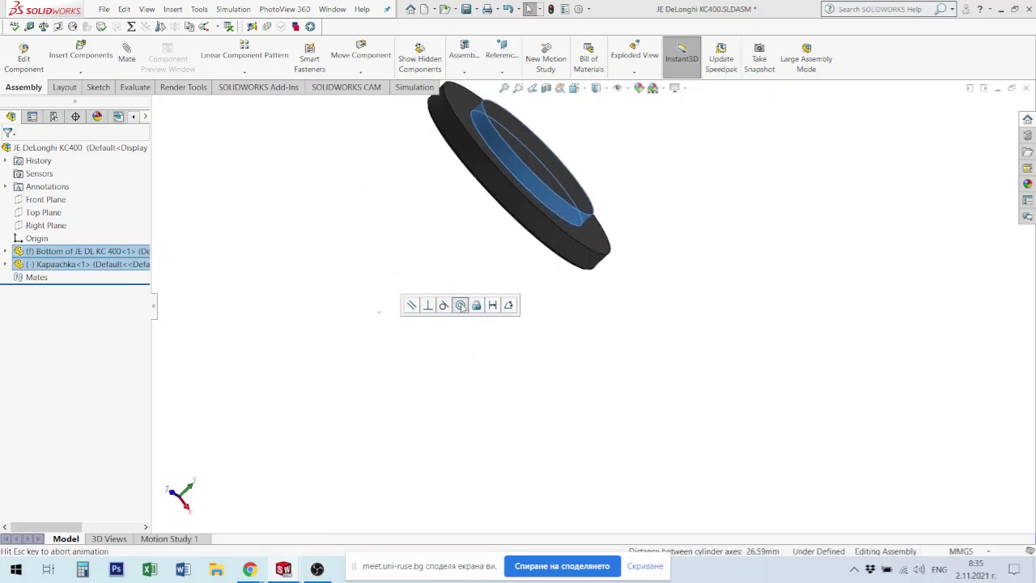
# Step: Slide the Kapaachka foot along its axis back into the boss ring
pyautogui.scroll(-5, 735, 197)
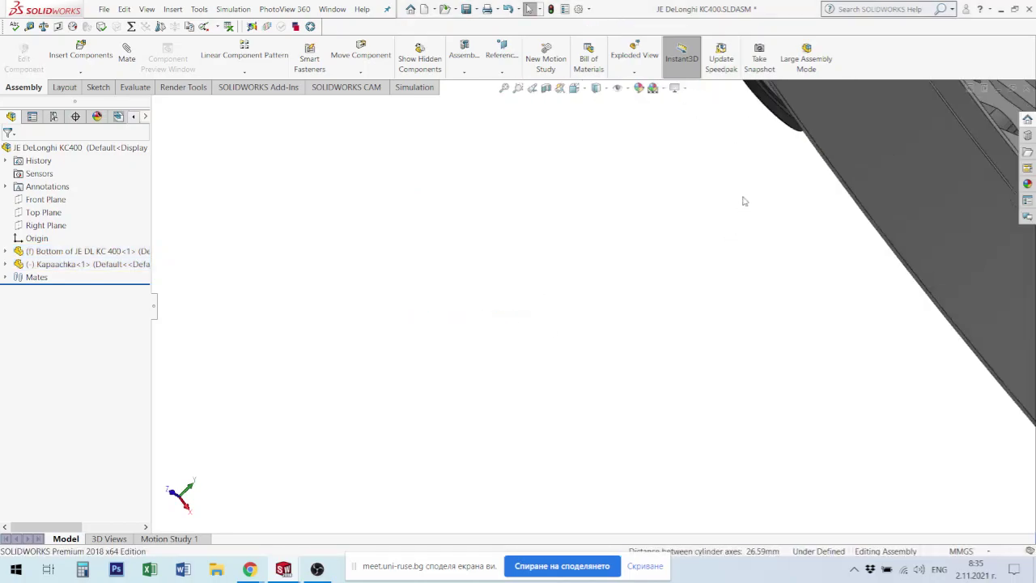
pyautogui.scroll(-3, 615, 194)
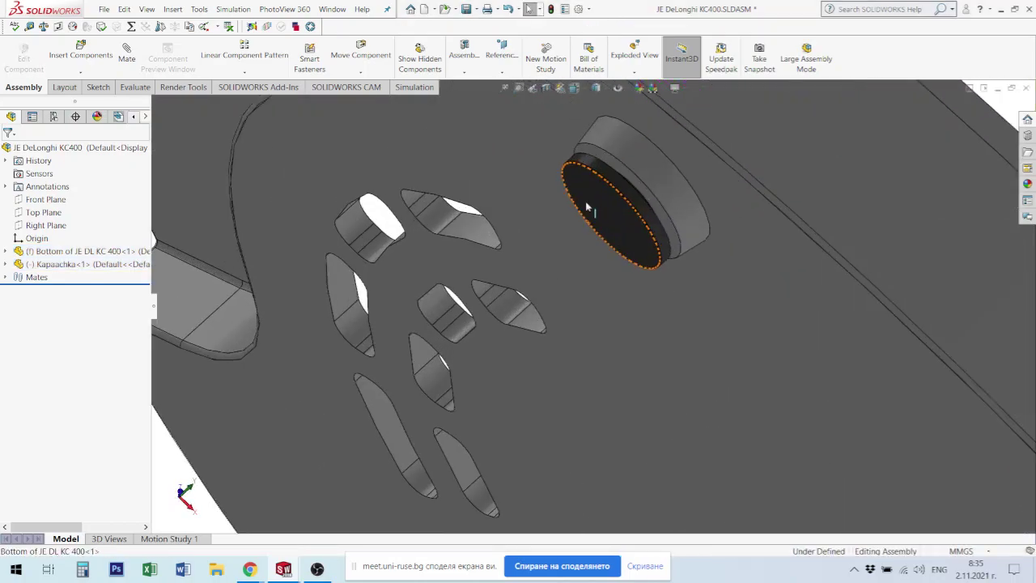
pyautogui.scroll(-3, 619, 235)
pyautogui.click(653, 213)
pyautogui.moveTo(671, 198)
pyautogui.mouseDown()
pyautogui.moveTo(603, 225)
pyautogui.moveTo(615, 265)
pyautogui.moveTo(481, 234)
pyautogui.moveTo(451, 154)
pyautogui.moveTo(513, 168)
pyautogui.mouseUp()
pyautogui.scroll(2, 624, 285)
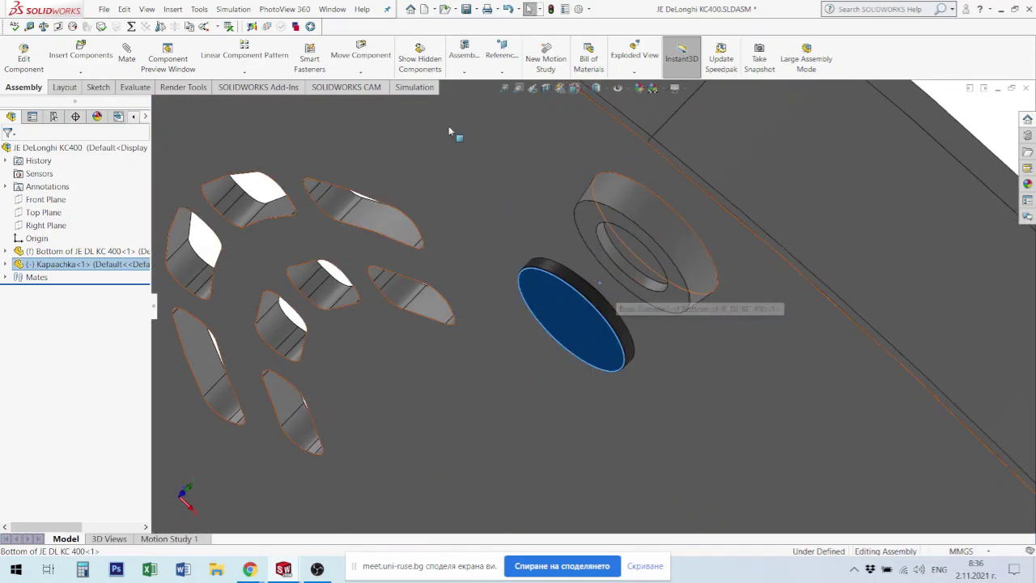
pyautogui.moveTo(617, 320); pyautogui.dragTo(639, 318)
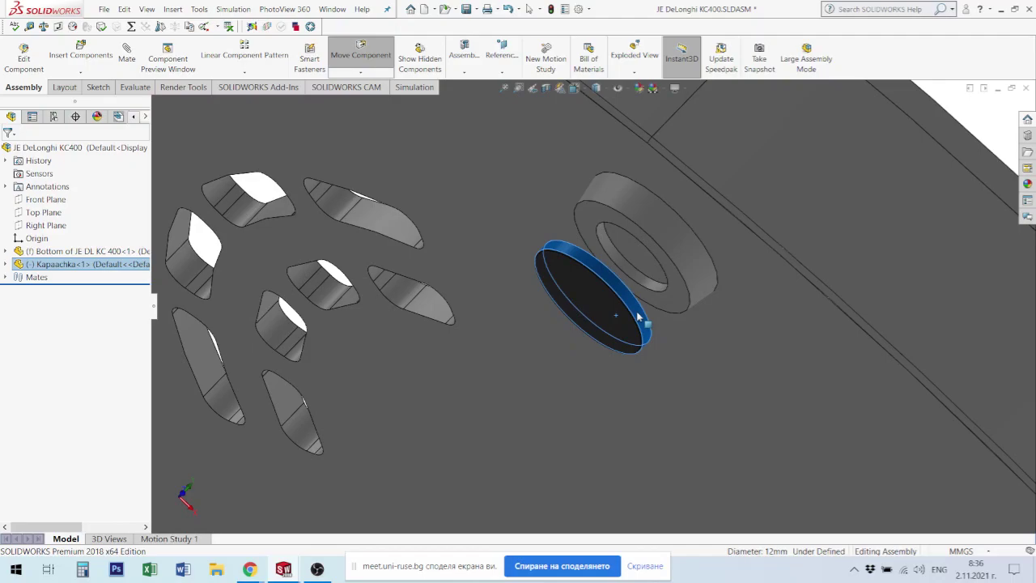
pyautogui.press('Escape')
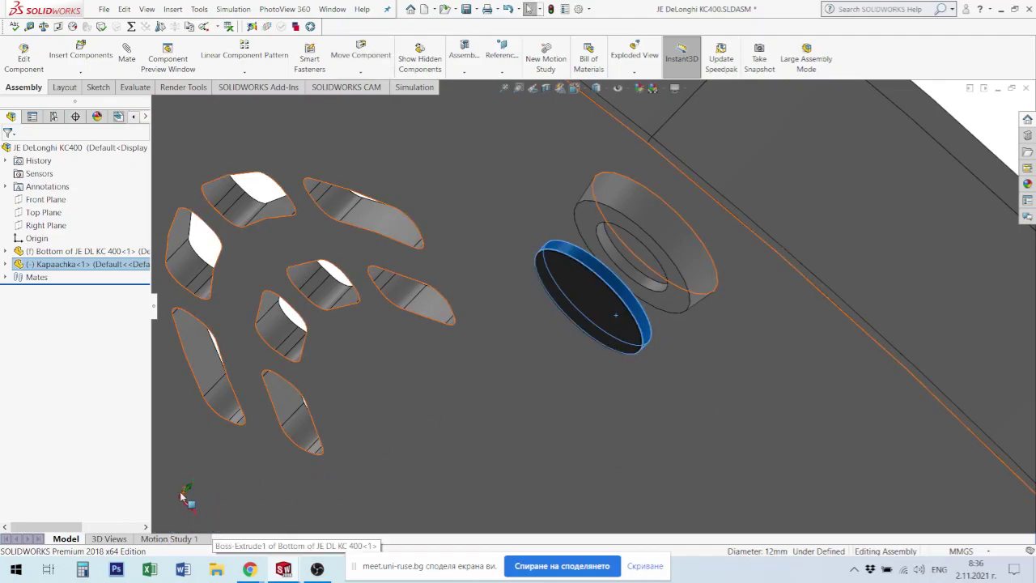
pyautogui.moveTo(627, 357)
pyautogui.mouseDown()
pyautogui.moveTo(629, 309)
pyautogui.moveTo(596, 338)
pyautogui.moveTo(615, 302)
pyautogui.moveTo(639, 319)
pyautogui.mouseUp()
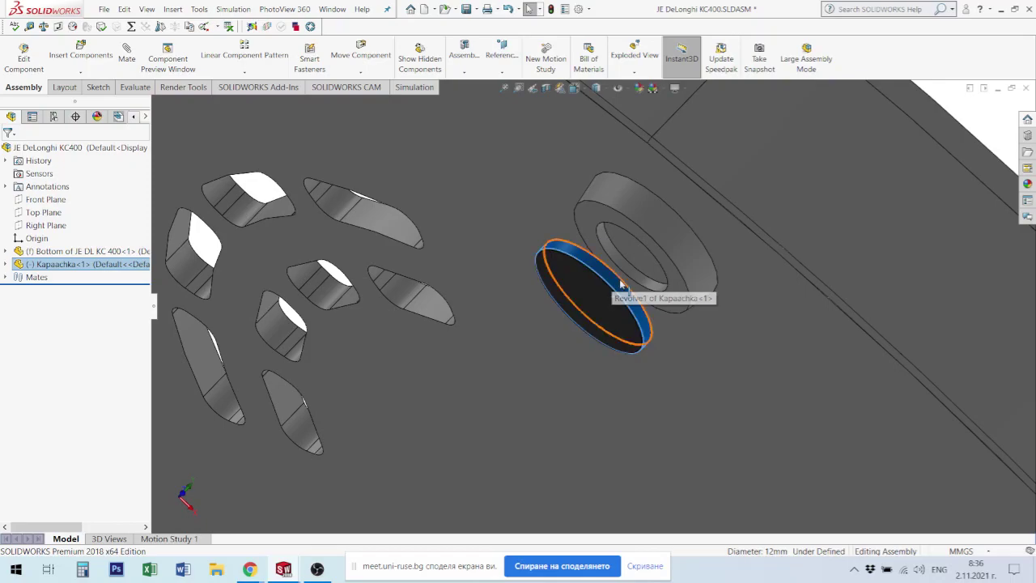
# Step: Mate the boss ring face coincident with the foot's back face, seating the foot
pyautogui.click(680, 295)
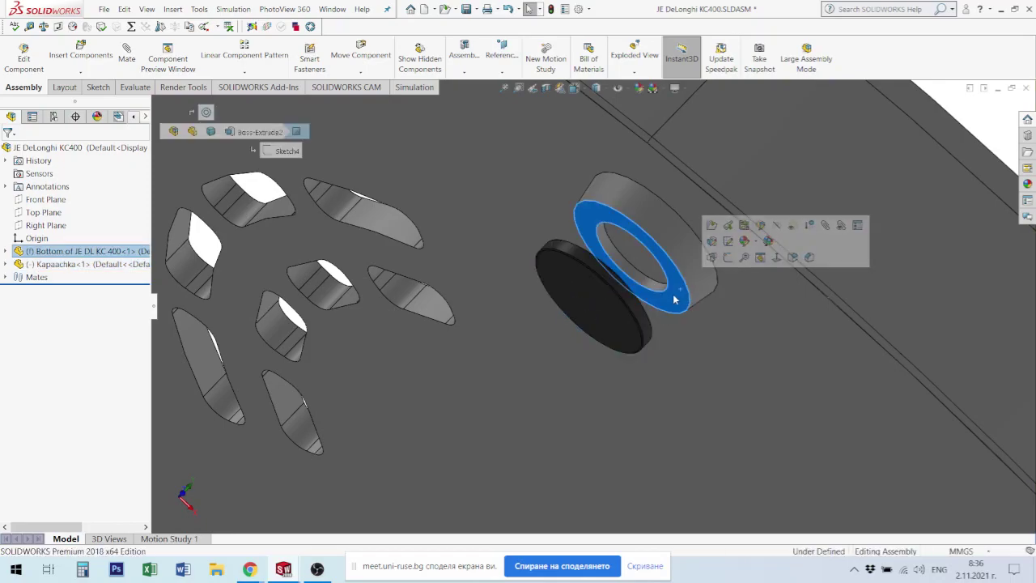
pyautogui.moveTo(680, 294); pyautogui.dragTo(636, 348, button='middle')
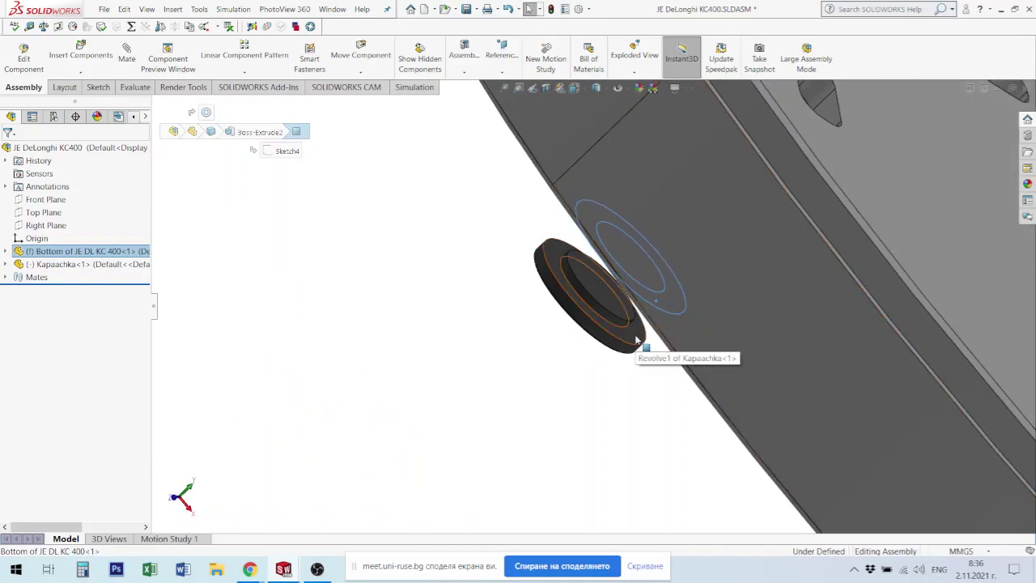
pyautogui.keyDown('ctrl'); pyautogui.click(632, 338); pyautogui.keyUp('ctrl')
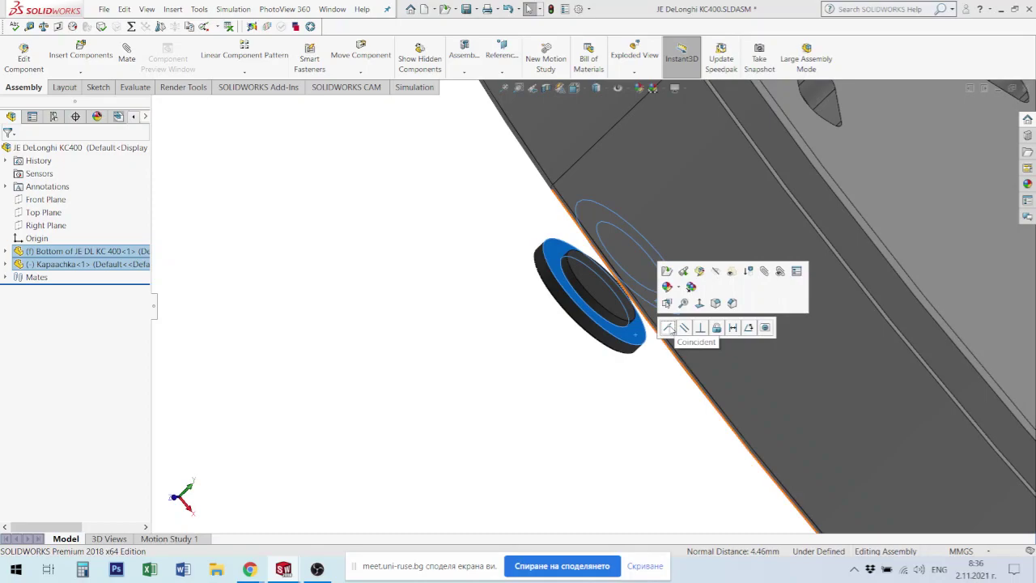
pyautogui.click(669, 328)
pyautogui.moveTo(693, 303)
pyautogui.mouseDown(button='middle')
pyautogui.moveTo(706, 259)
pyautogui.moveTo(527, 335)
pyautogui.mouseUp(button='middle')
pyautogui.press('Escape')
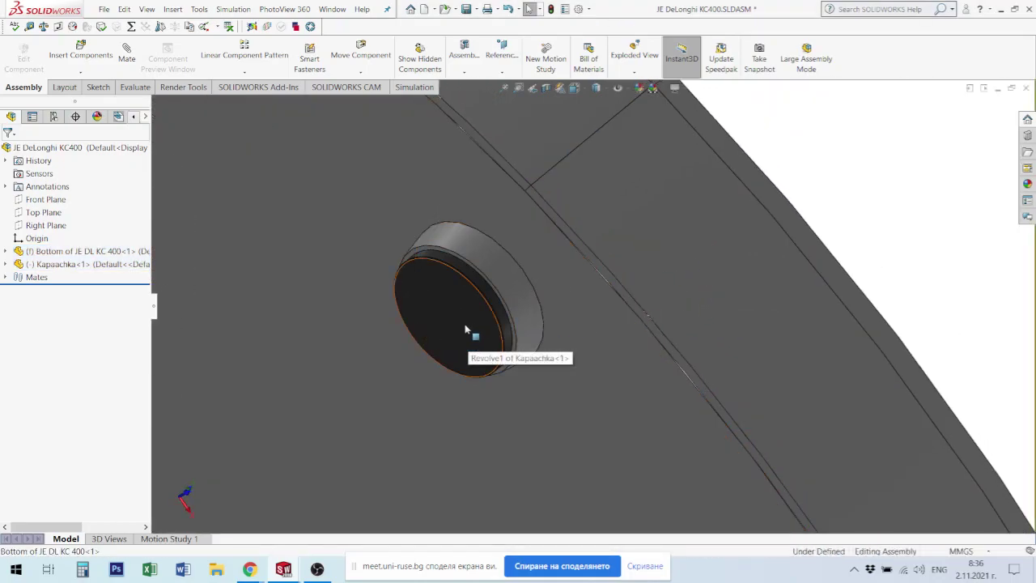
pyautogui.click(464, 319)
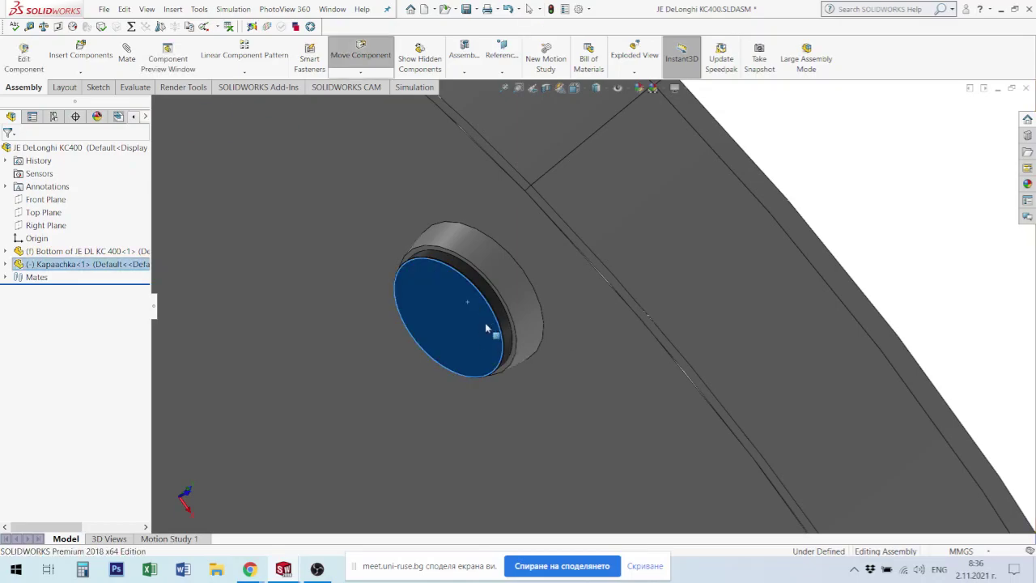
pyautogui.scroll(3, 467, 320)
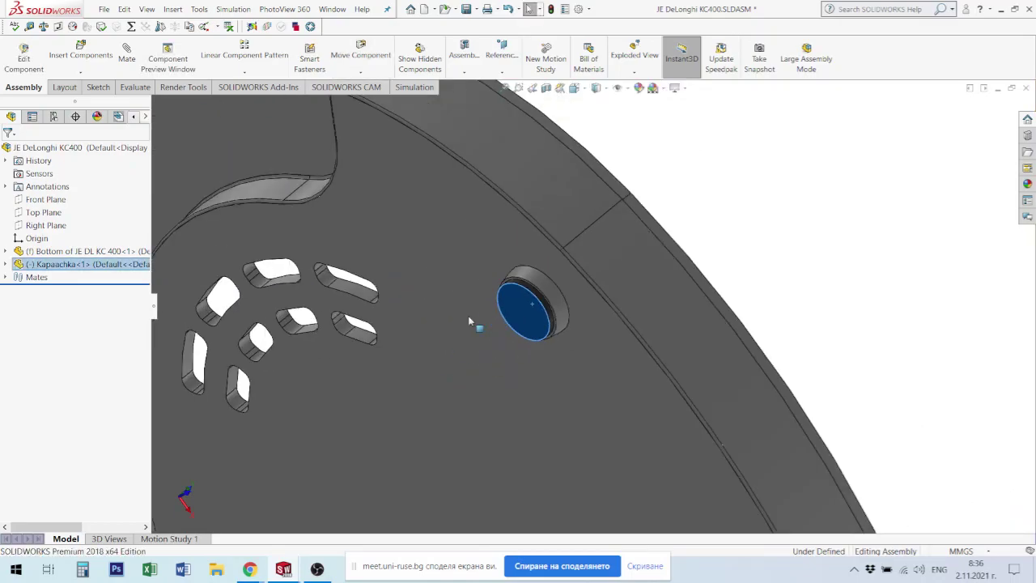
# Step: Mate Kapaachka's Right Plane parallel to the assembly Front Plane to lock rotation
pyautogui.click(533, 304)
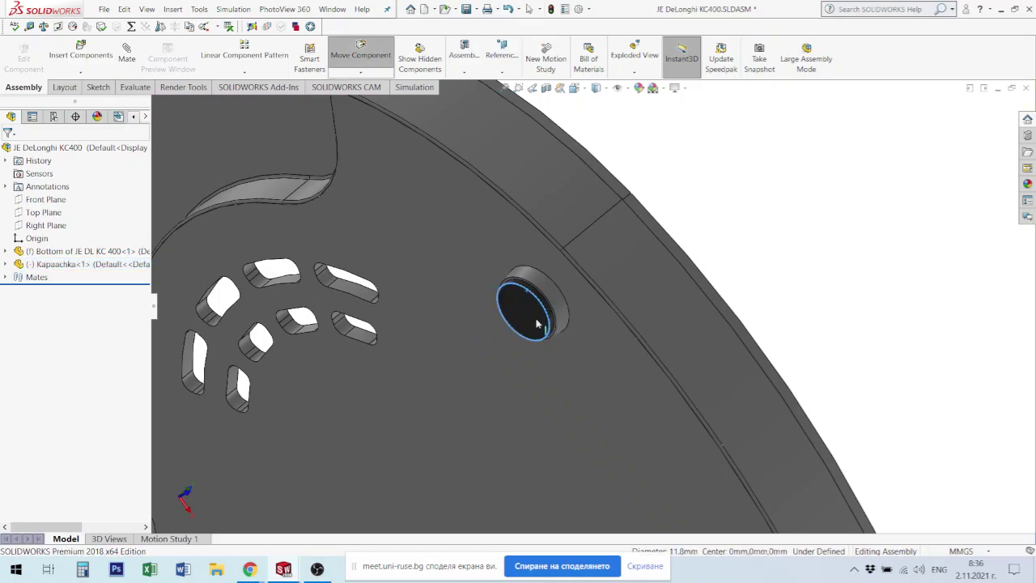
pyautogui.press('Escape')
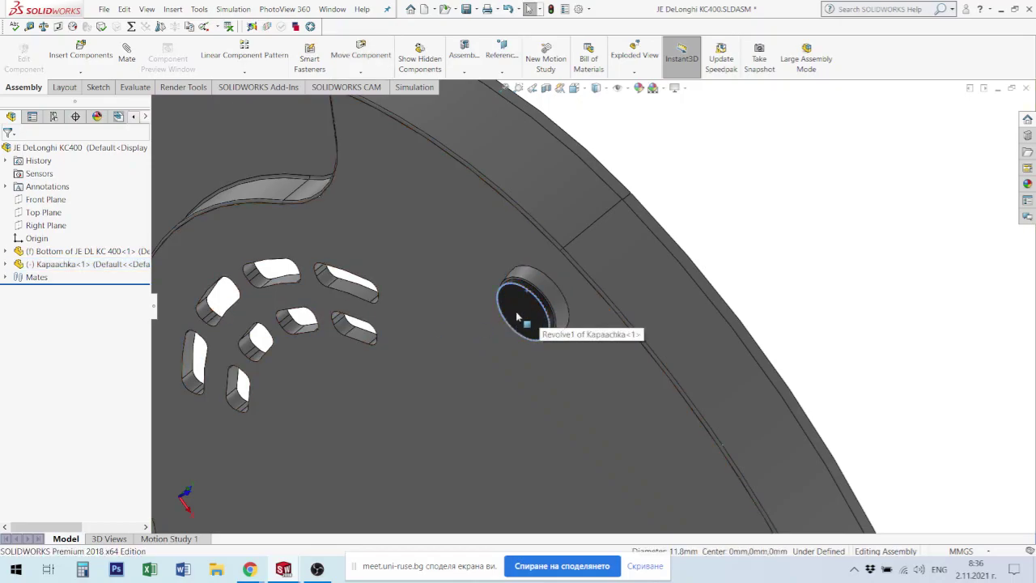
pyautogui.click(6, 264)
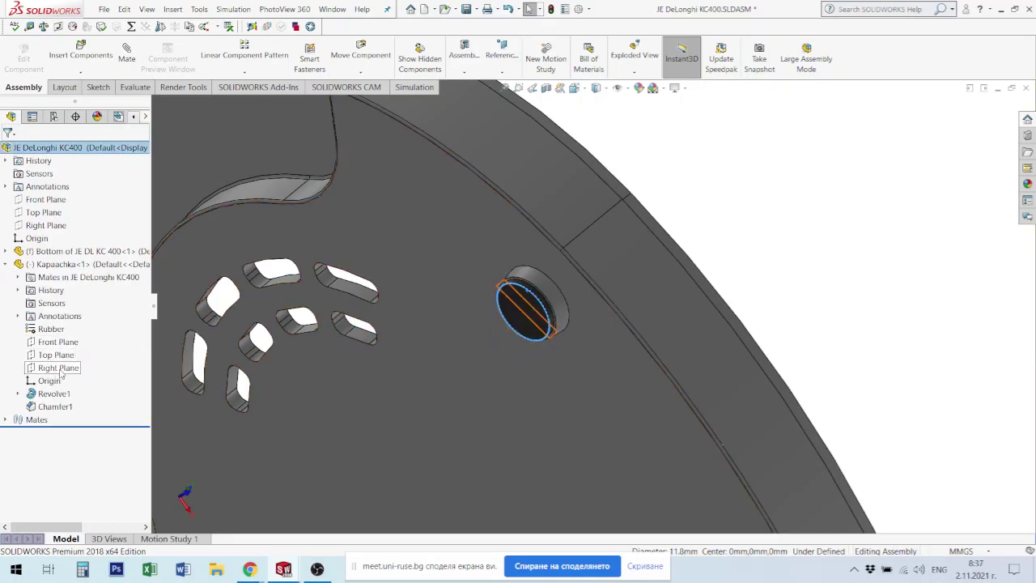
pyautogui.click(59, 368)
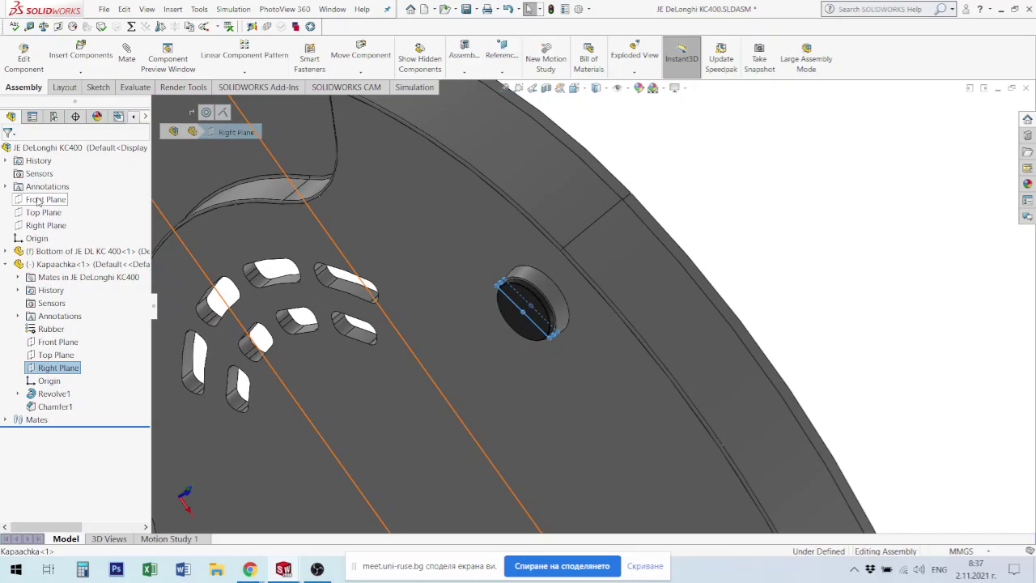
pyautogui.keyDown('ctrl'); pyautogui.click(38, 201); pyautogui.keyUp('ctrl')
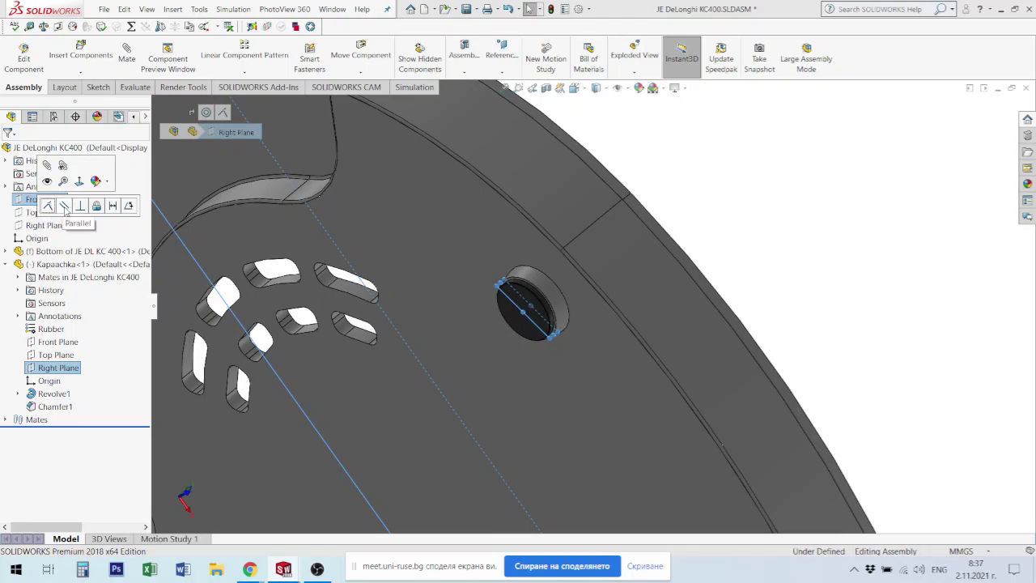
pyautogui.click(48, 207)
pyautogui.click(54, 444)
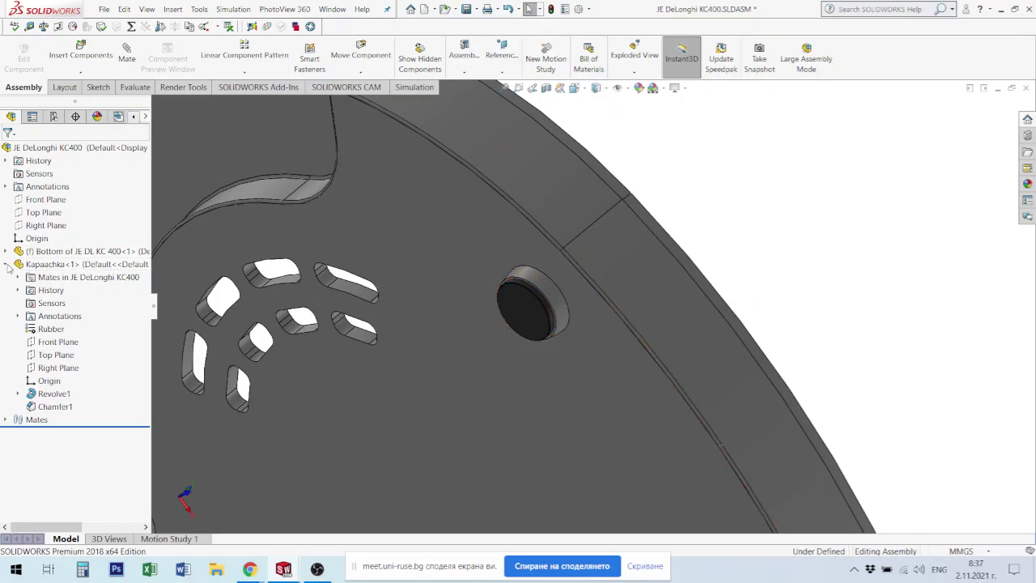
pyautogui.click(6, 263)
# Step: Orbit and zoom around the bottom cover to review the seated foot
pyautogui.click(52, 267)
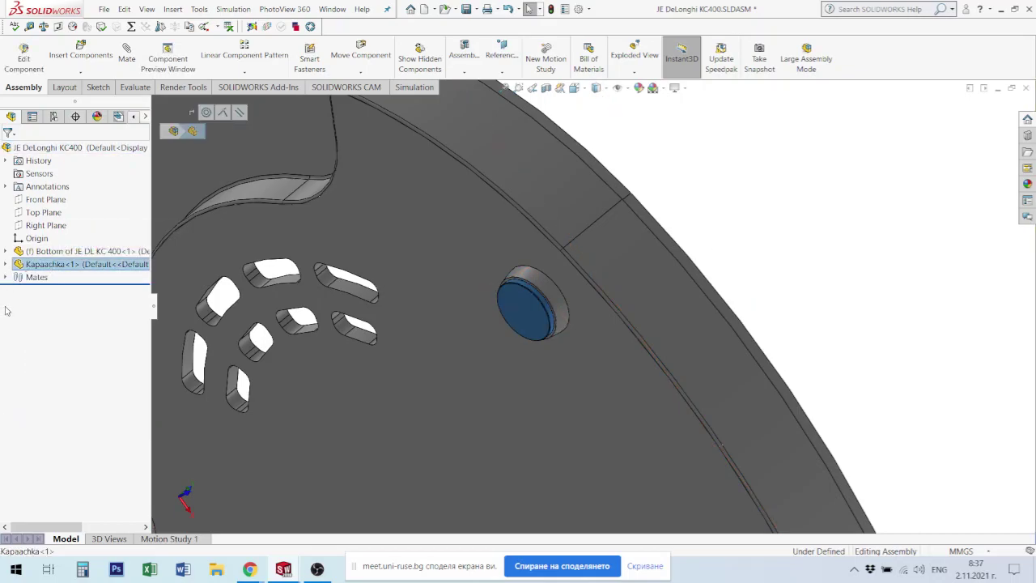
pyautogui.scroll(5, 570, 361)
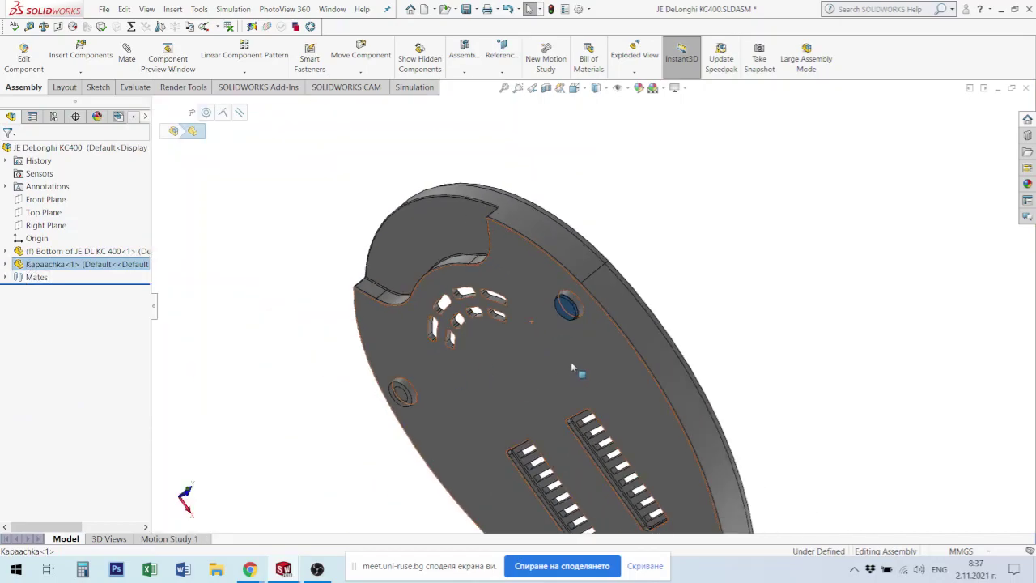
pyautogui.scroll(-2, 571, 361)
pyautogui.press('Escape')
pyautogui.scroll(-2, 570, 321)
pyautogui.scroll(-3, 570, 321)
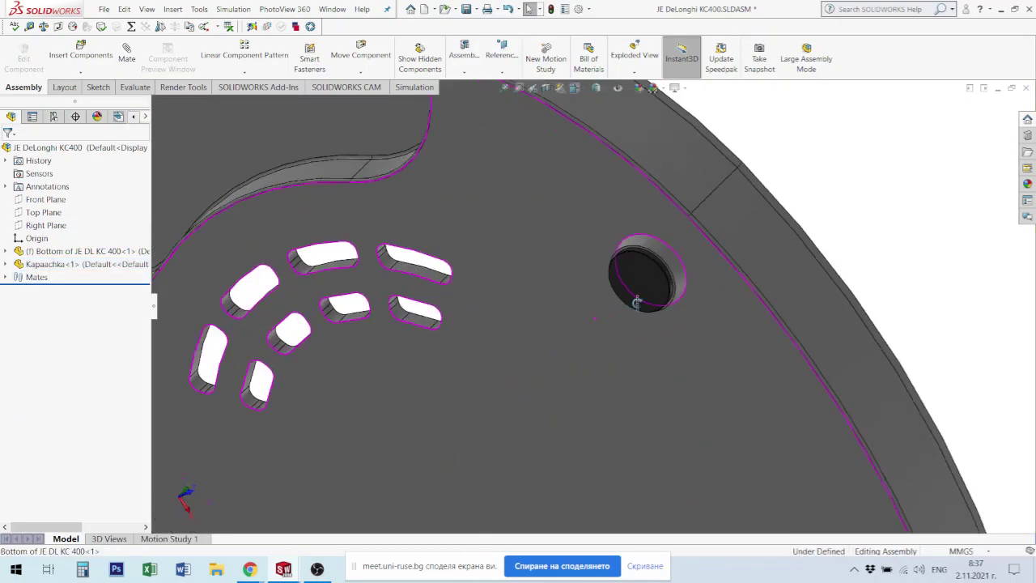
pyautogui.scroll(-2, 570, 321)
pyautogui.moveTo(570, 321); pyautogui.dragTo(535, 275, button='middle')
pyautogui.scroll(2, 536, 275)
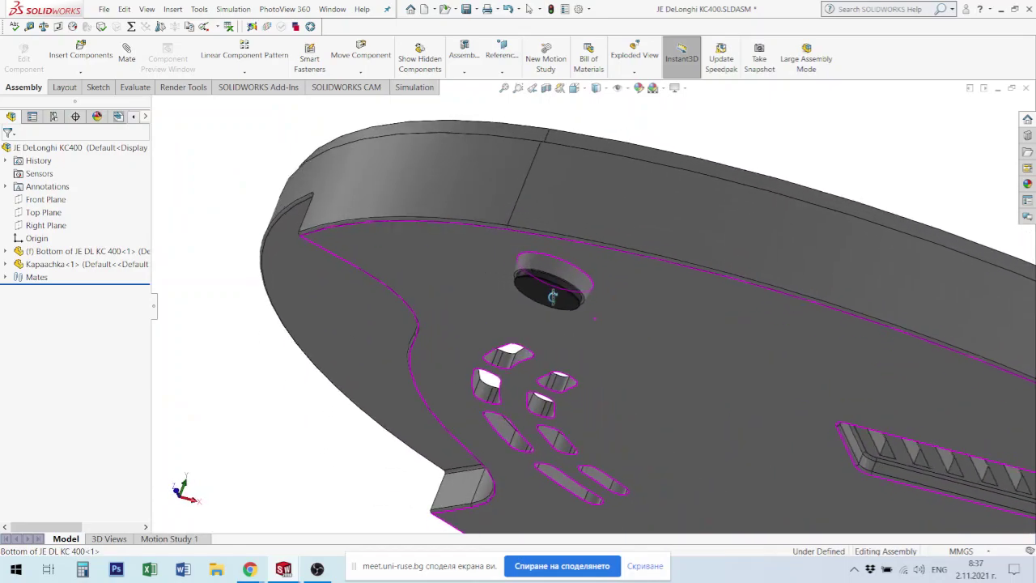
pyautogui.scroll(2, 550, 292)
pyautogui.scroll(2, 825, 435)
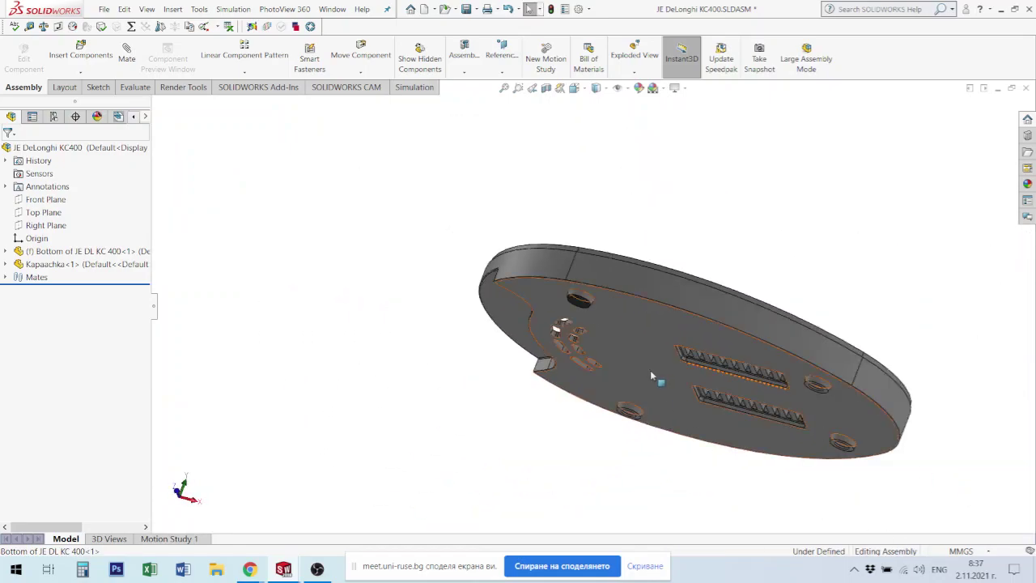
pyautogui.scroll(-2, 621, 308)
pyautogui.moveTo(909, 409); pyautogui.dragTo(491, 438, button='middle')
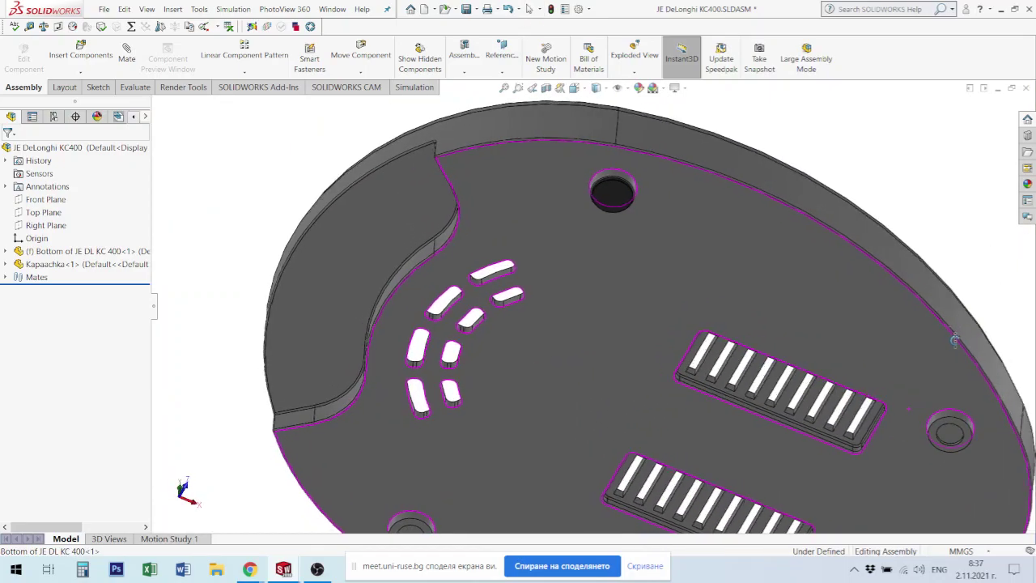
pyautogui.scroll(2, 491, 437)
pyautogui.scroll(2, 490, 438)
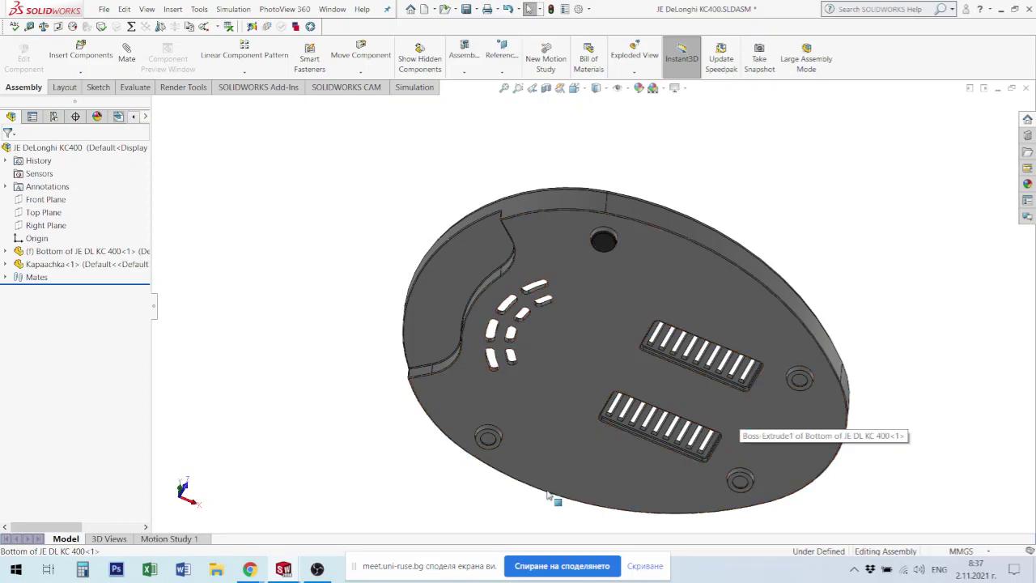
# Step: Ctrl-drag a copy of Kapaachka<1> beside the cover, creating Kapaachka<2>
pyautogui.click(91, 57)
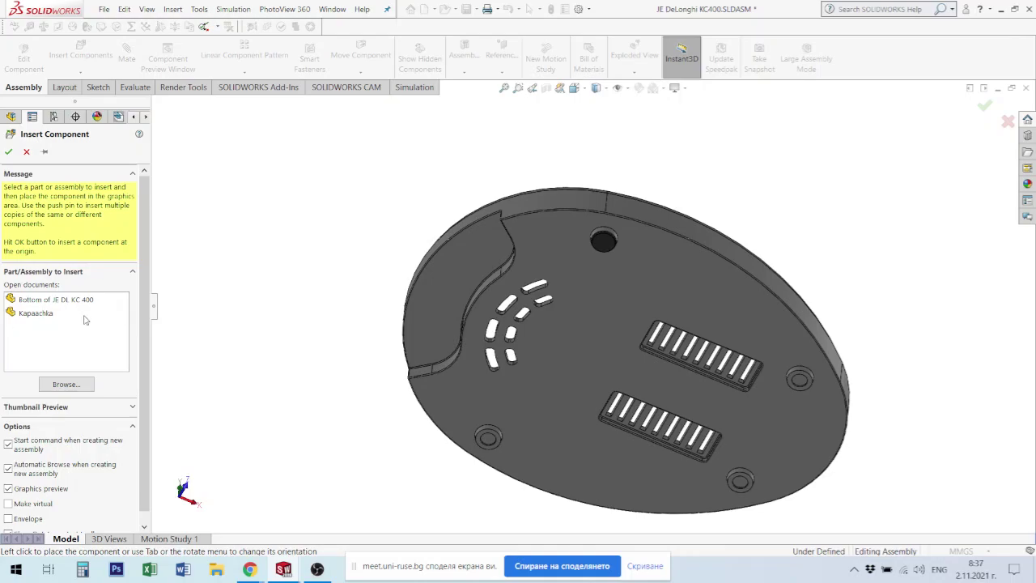
pyautogui.click(26, 152)
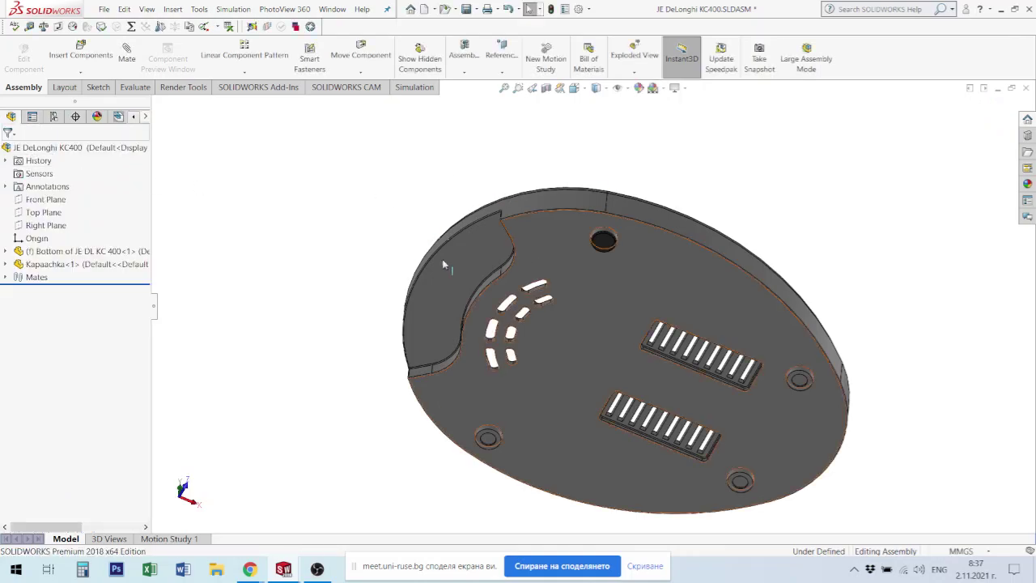
pyautogui.click(56, 264)
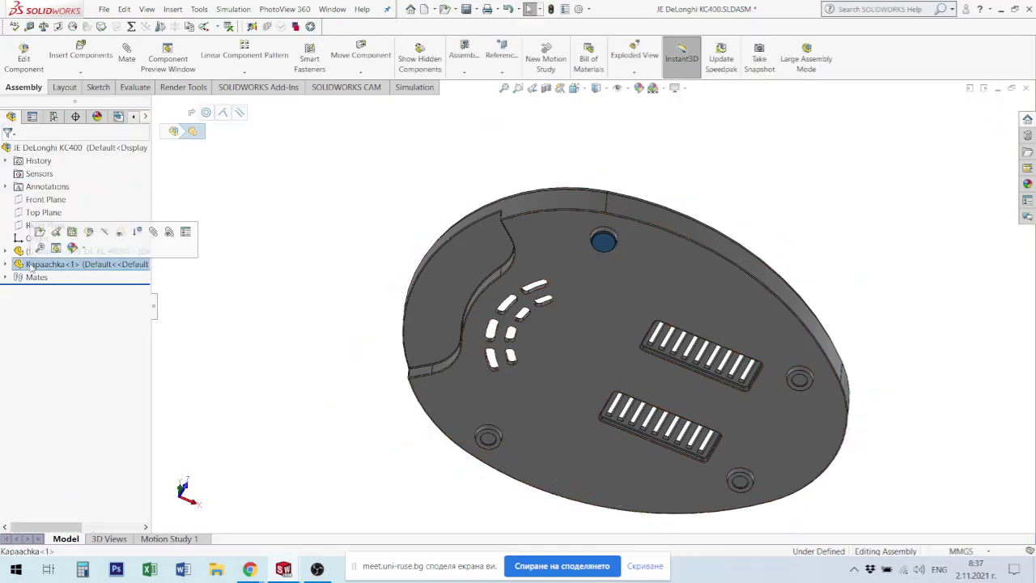
pyautogui.click(303, 278)
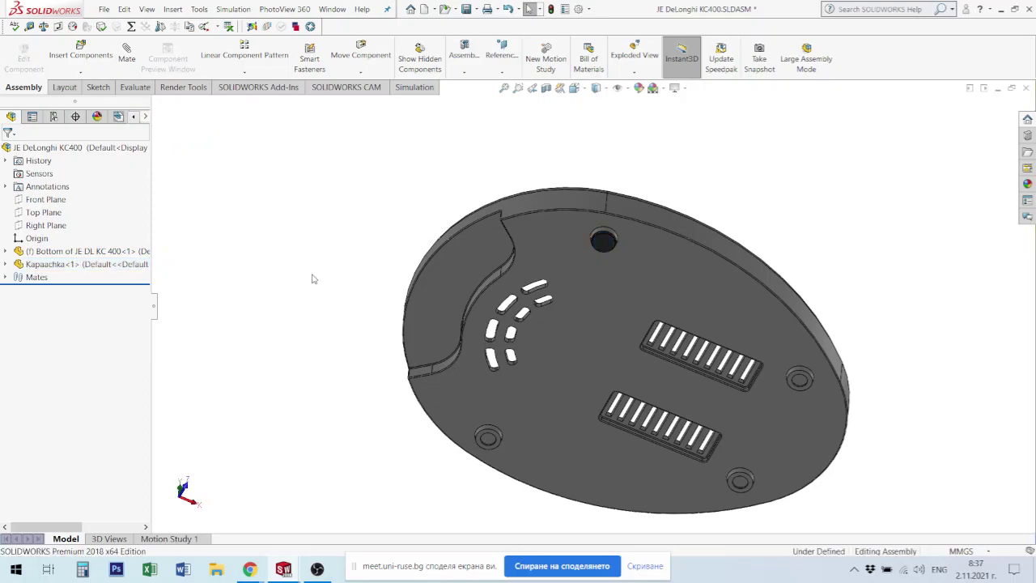
pyautogui.click(48, 266)
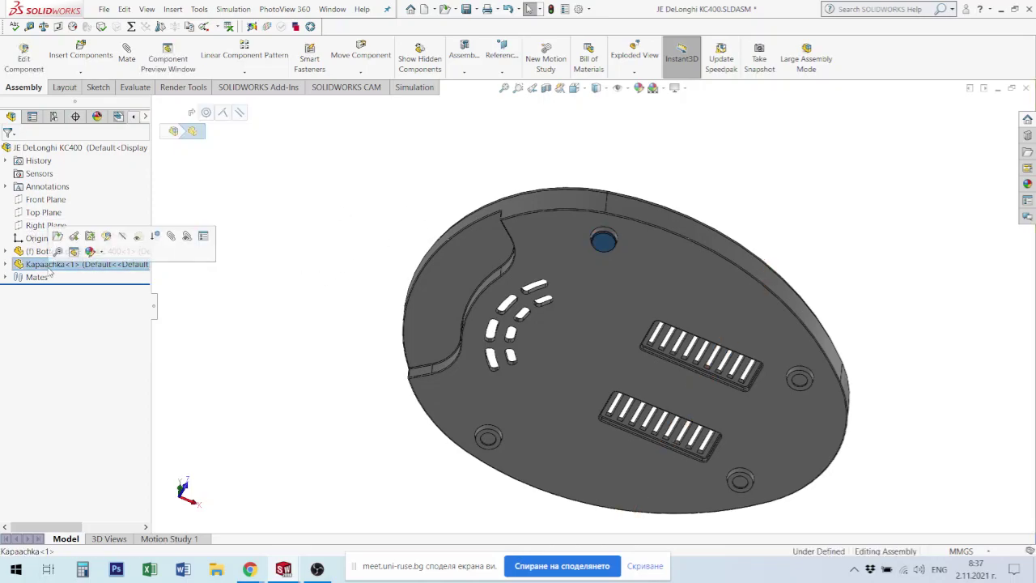
pyautogui.click(321, 183)
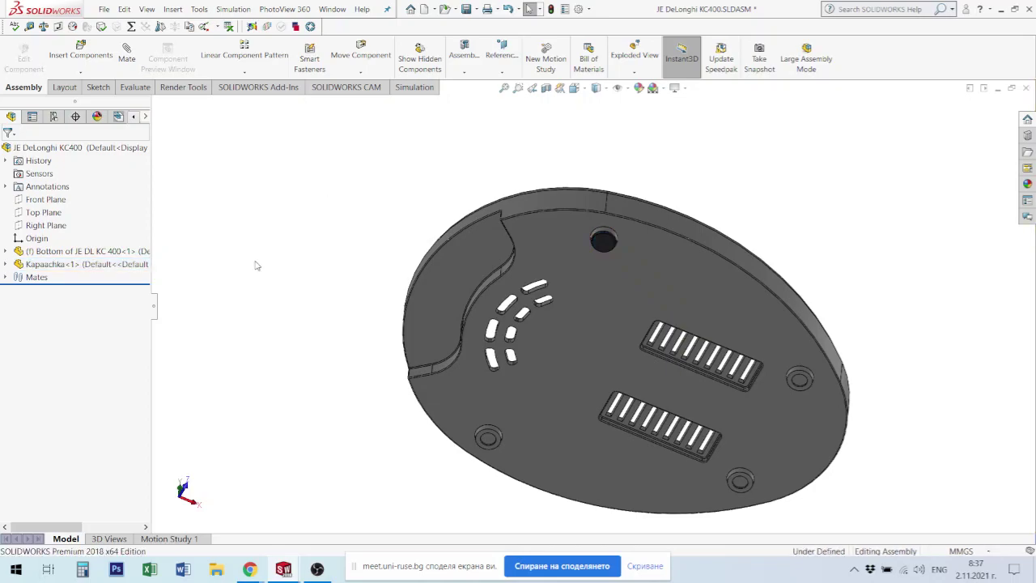
pyautogui.click(603, 240)
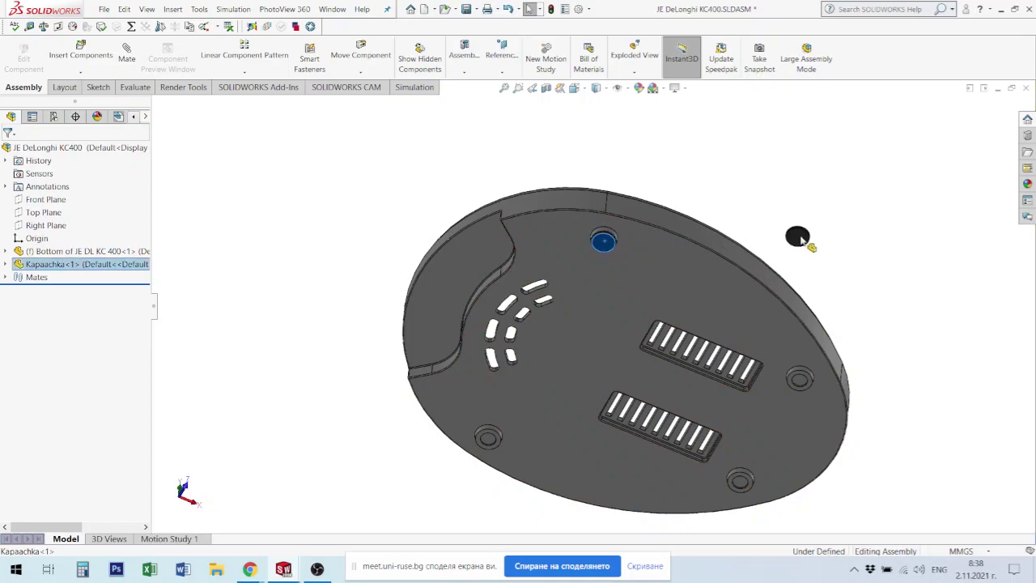
pyautogui.keyDown('ctrl'); pyautogui.moveTo(761, 234); pyautogui.dragTo(814, 239); pyautogui.keyUp('ctrl')
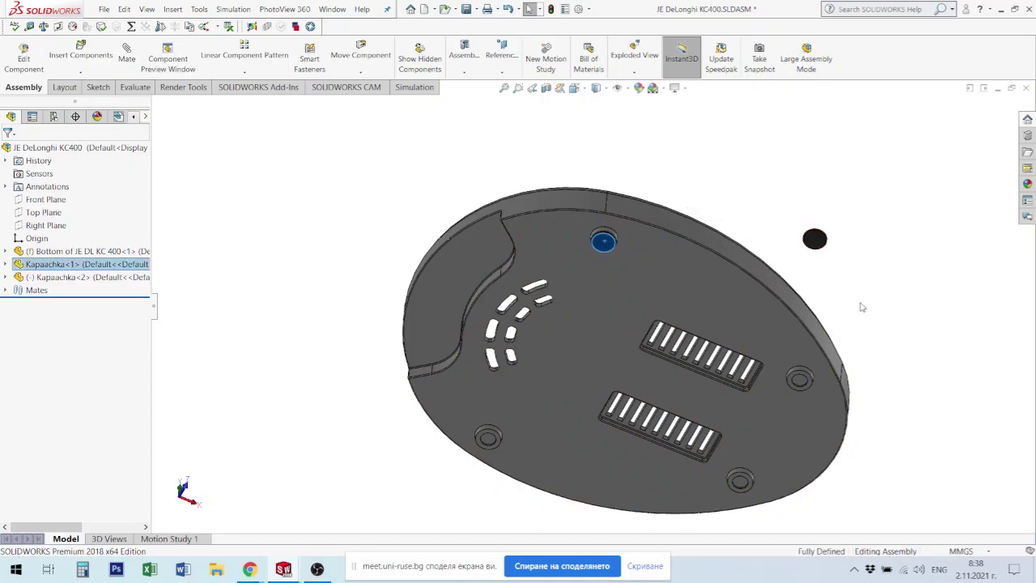
# Step: Mate the new foot's face coincident with a boss face on the cover
pyautogui.scroll(-3, 833, 276)
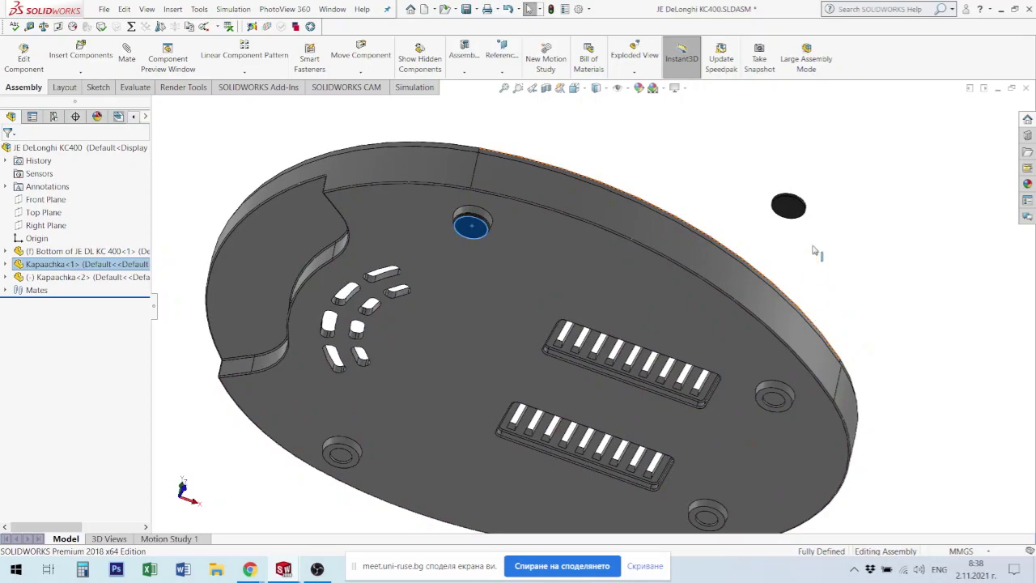
pyautogui.moveTo(814, 247)
pyautogui.mouseDown(button='middle')
pyautogui.moveTo(751, 256)
pyautogui.moveTo(795, 263)
pyautogui.mouseUp(button='middle')
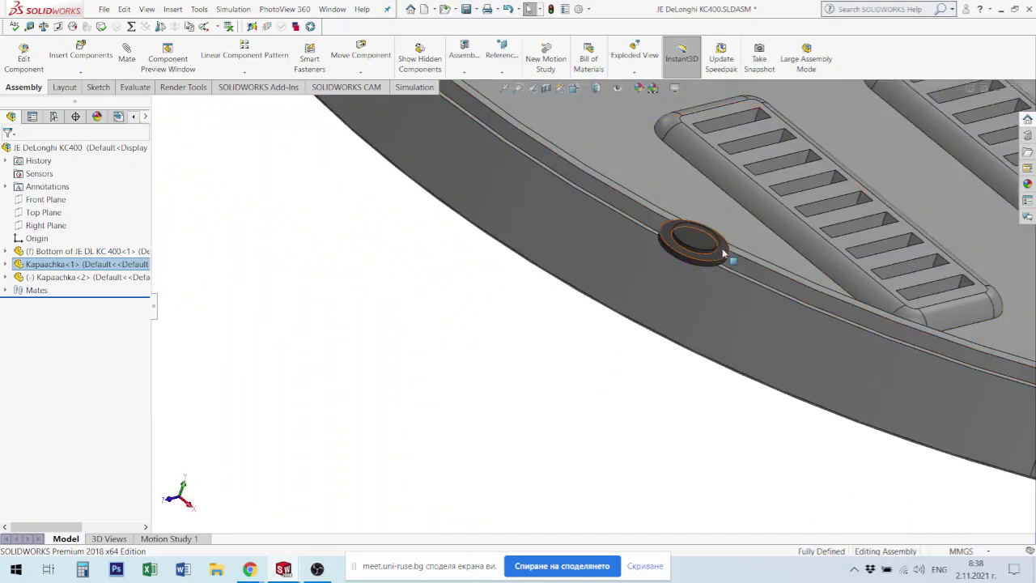
pyautogui.click(722, 253)
pyautogui.moveTo(833, 259)
pyautogui.mouseDown(button='middle')
pyautogui.moveTo(872, 217)
pyautogui.moveTo(869, 231)
pyautogui.mouseUp(button='middle')
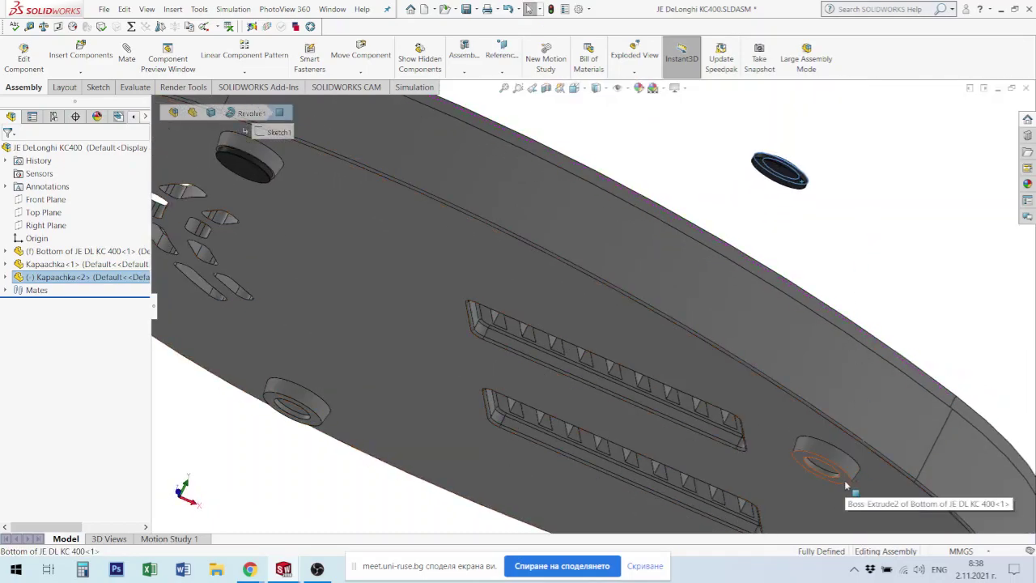
pyautogui.keyDown('ctrl'); pyautogui.click(847, 486); pyautogui.keyUp('ctrl')
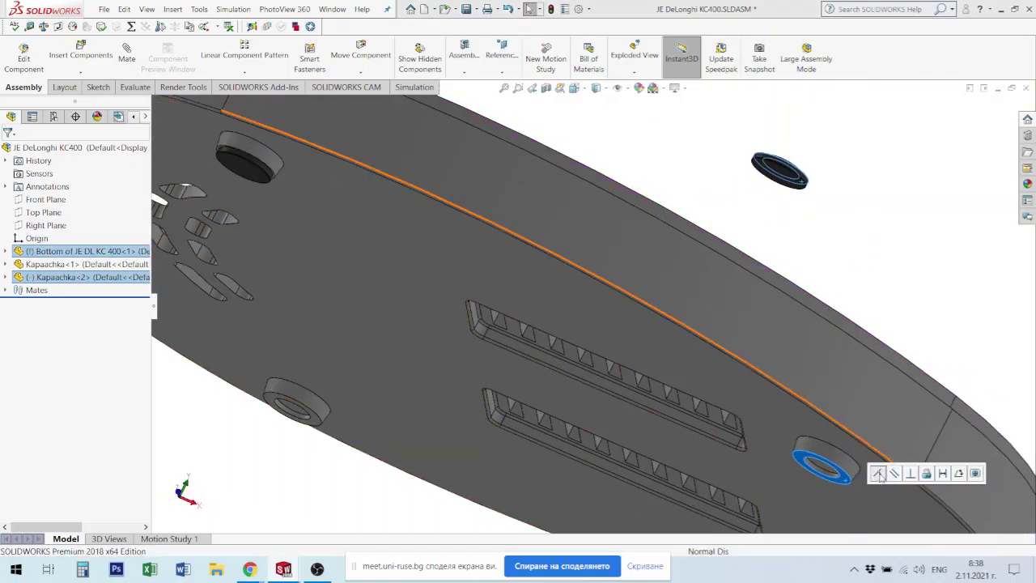
pyautogui.click(878, 474)
# Step: Mate the boss hole concentric with the second foot's cylinder
pyautogui.scroll(-3, 805, 469)
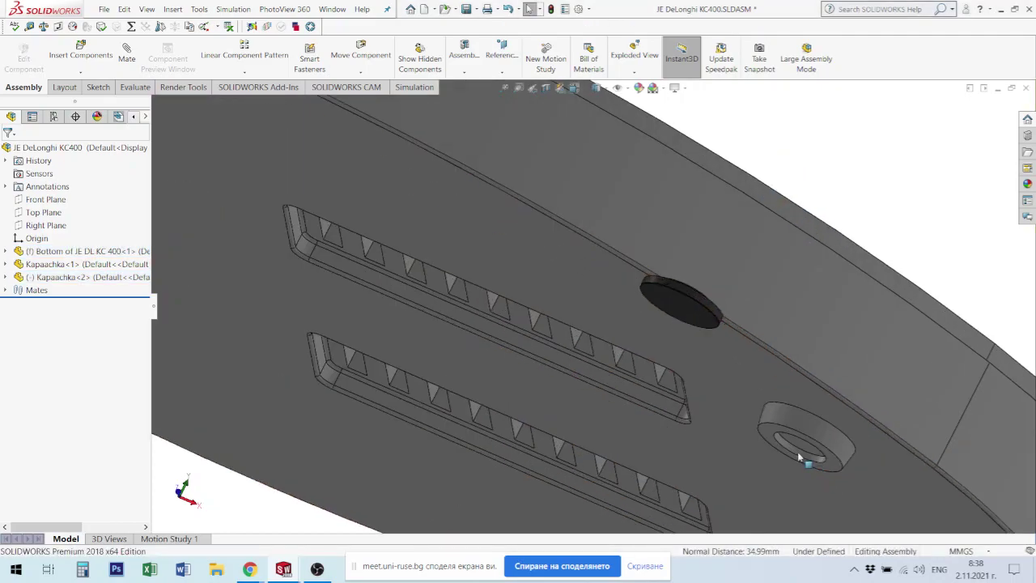
pyautogui.scroll(-3, 797, 458)
pyautogui.click(775, 437)
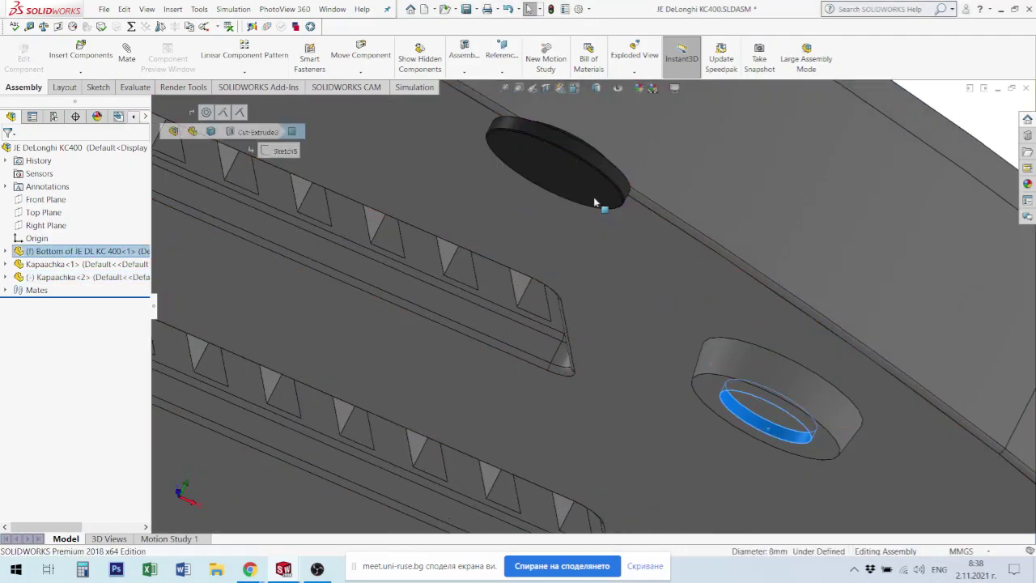
pyautogui.moveTo(595, 202); pyautogui.dragTo(559, 242, button='middle')
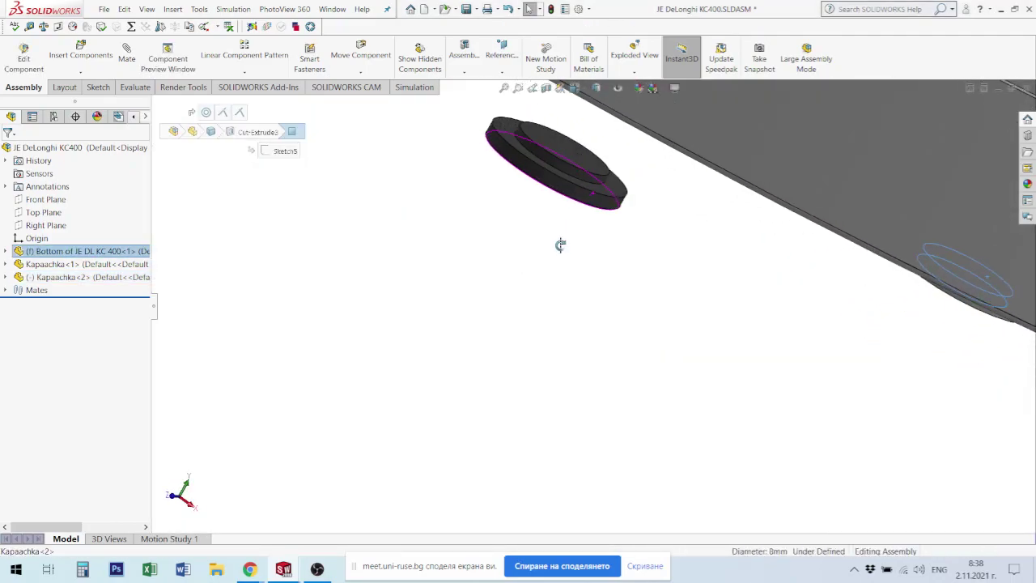
pyautogui.click(595, 183)
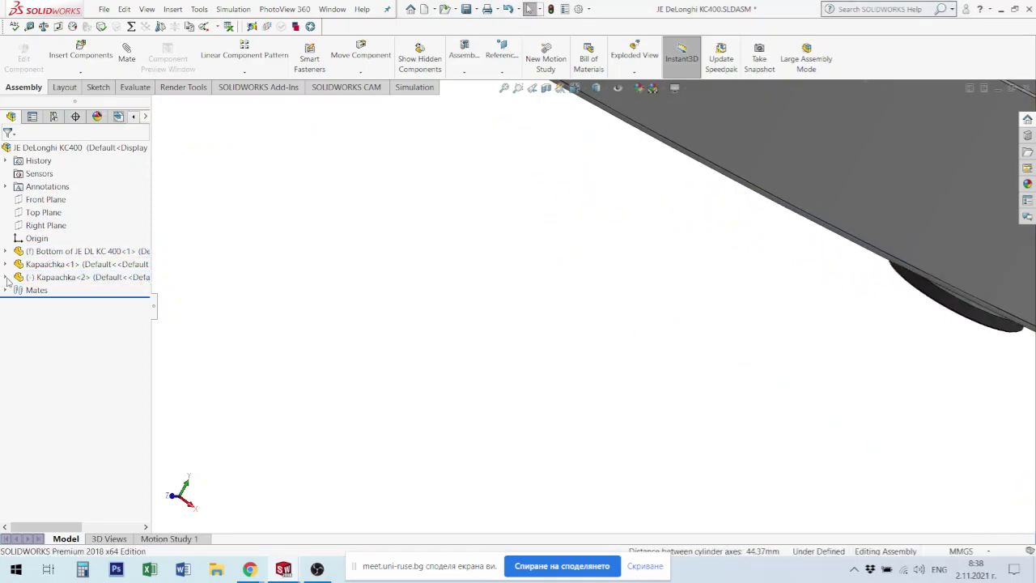
# Step: Mate the Right Planes of Kapaachka<2> and Kapaachka<1>, previewed as Parallel2
pyautogui.click(6, 278)
pyautogui.click(64, 381)
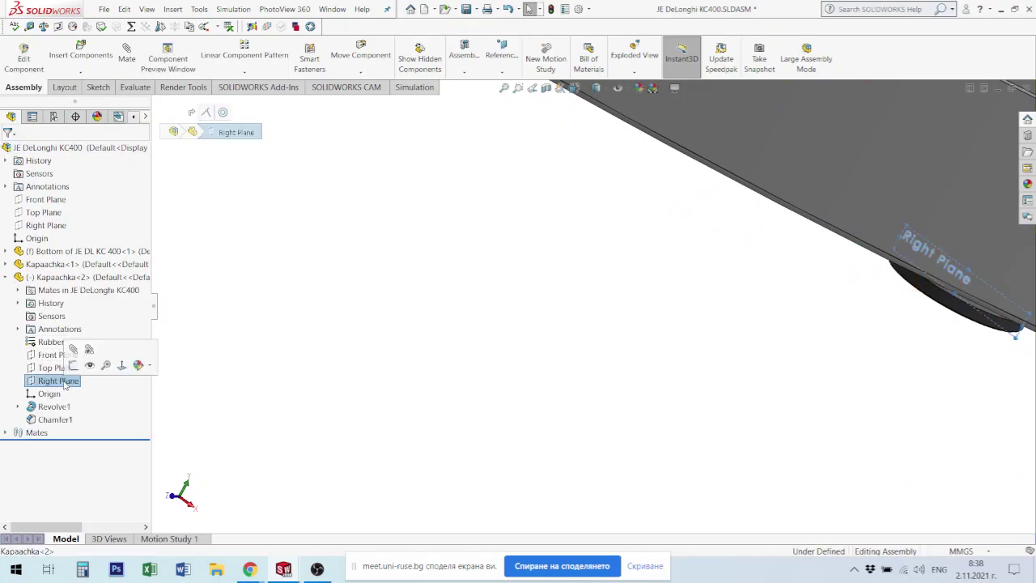
pyautogui.click(5, 265)
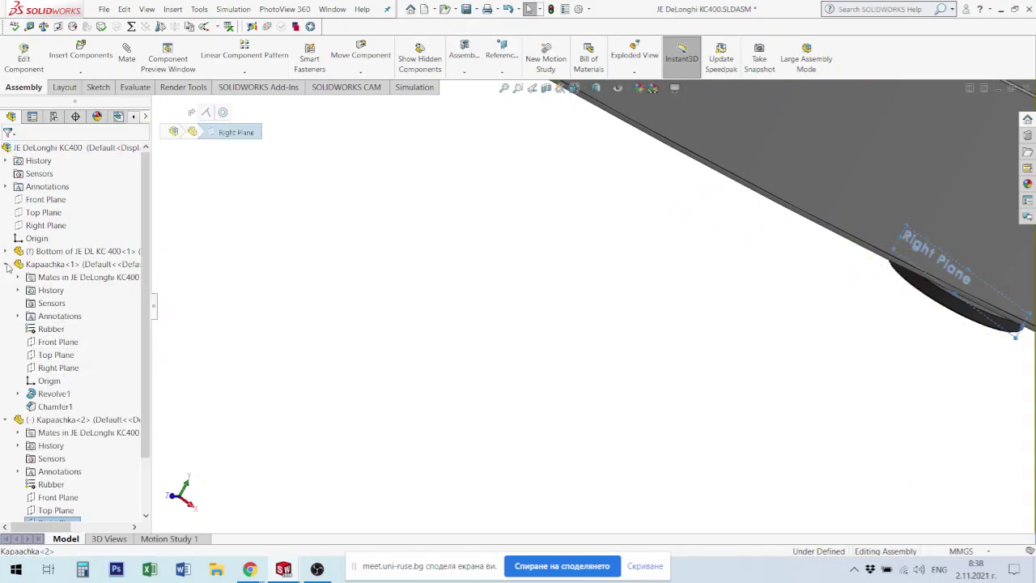
pyautogui.click(59, 367)
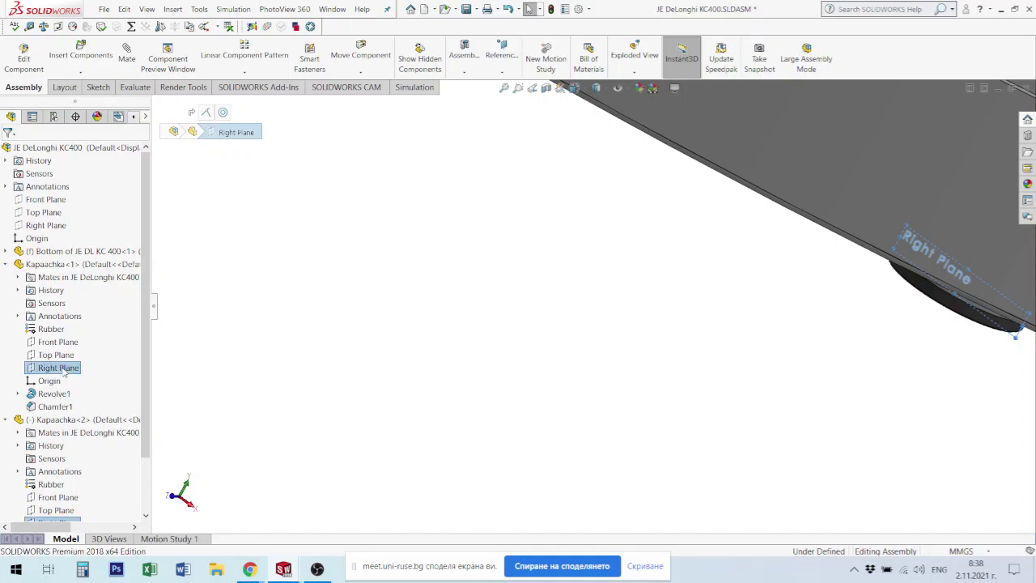
pyautogui.click(127, 55)
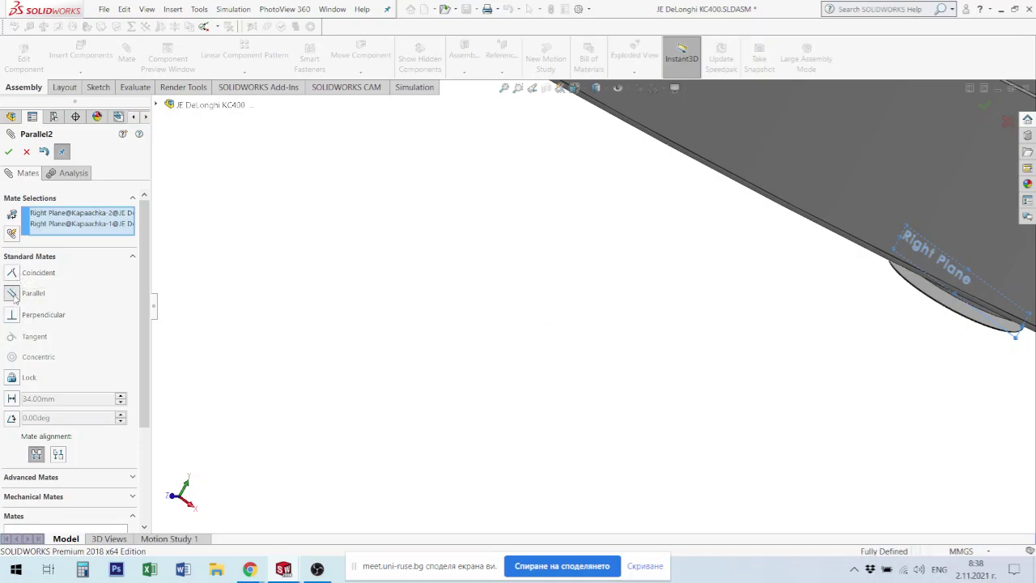
pyautogui.moveTo(845, 318); pyautogui.dragTo(316, 341, button='middle')
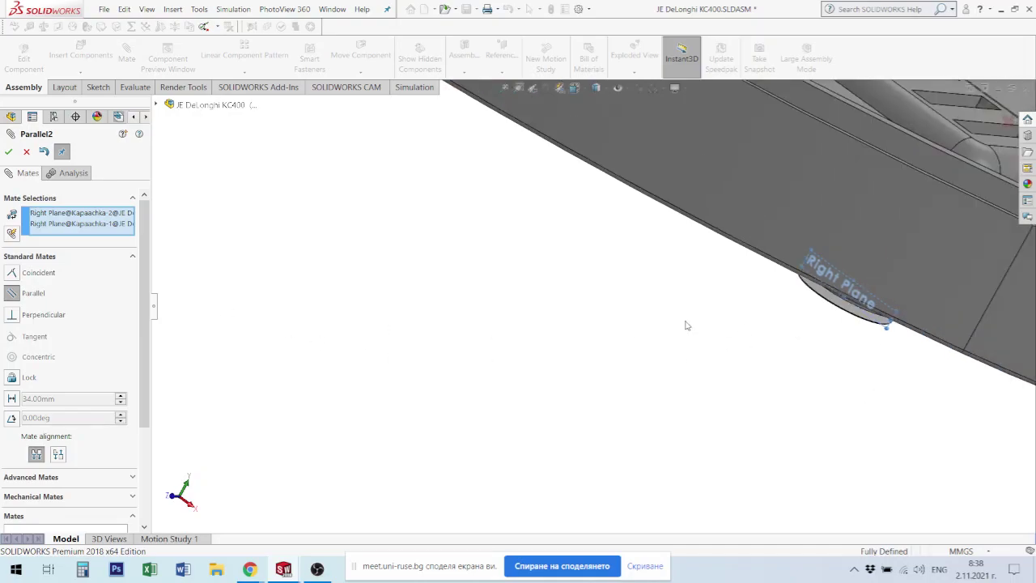
pyautogui.moveTo(686, 326); pyautogui.dragTo(786, 174, button='middle')
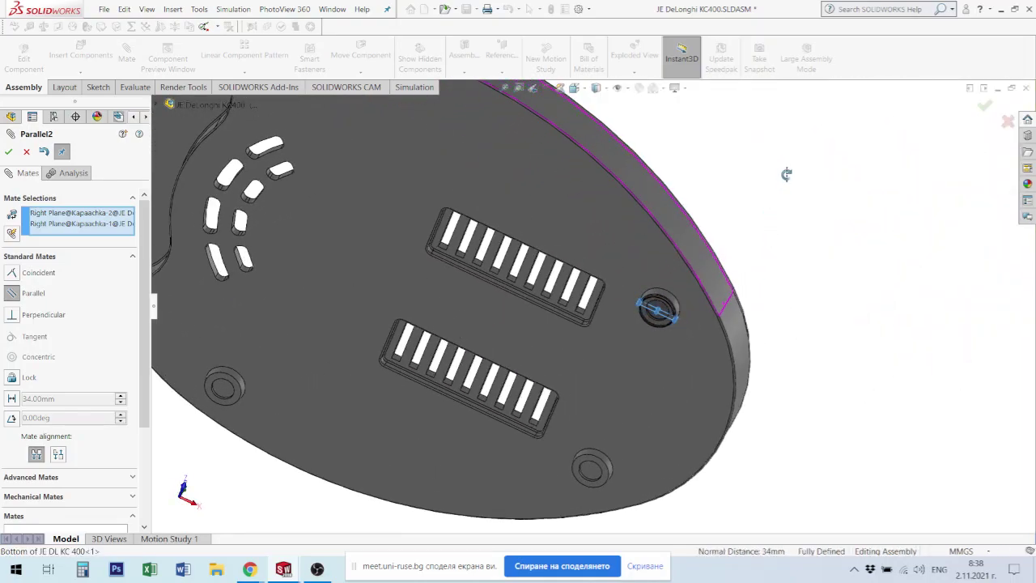
# Step: Change the feet's Right Plane mate to Coincident and confirm, triggering the cannot-create warning
pyautogui.press('f')
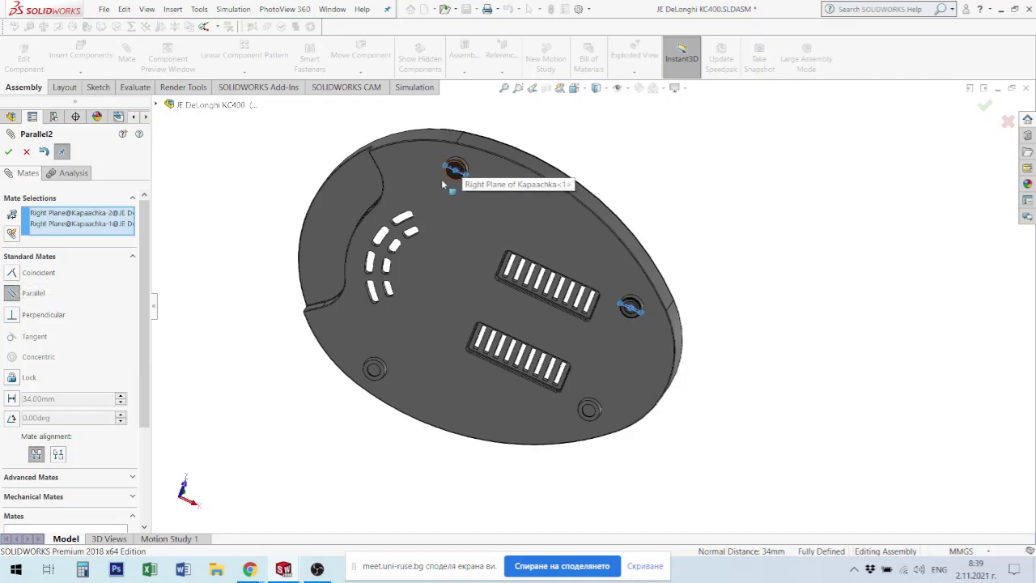
pyautogui.click(12, 317)
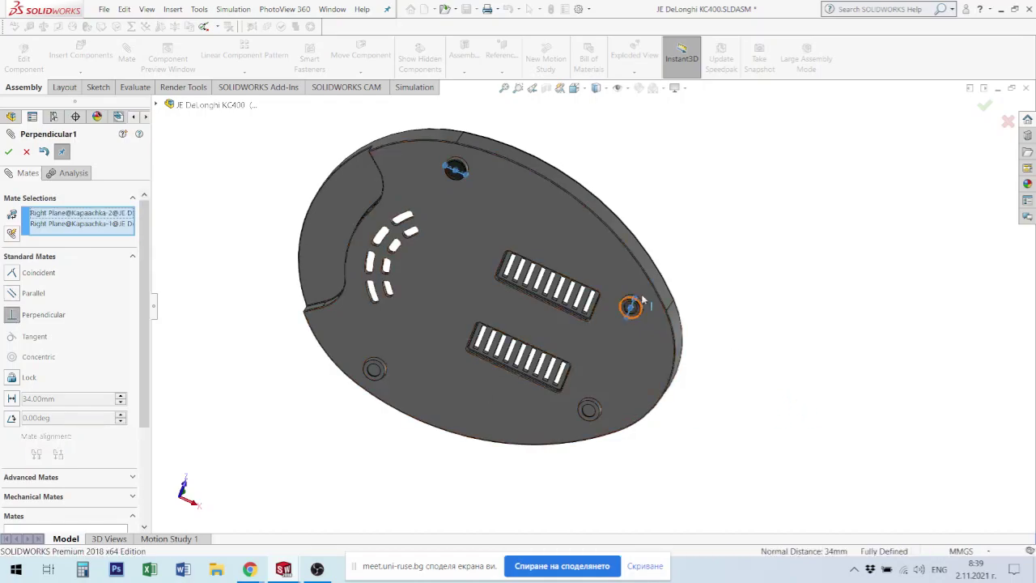
pyautogui.click(12, 275)
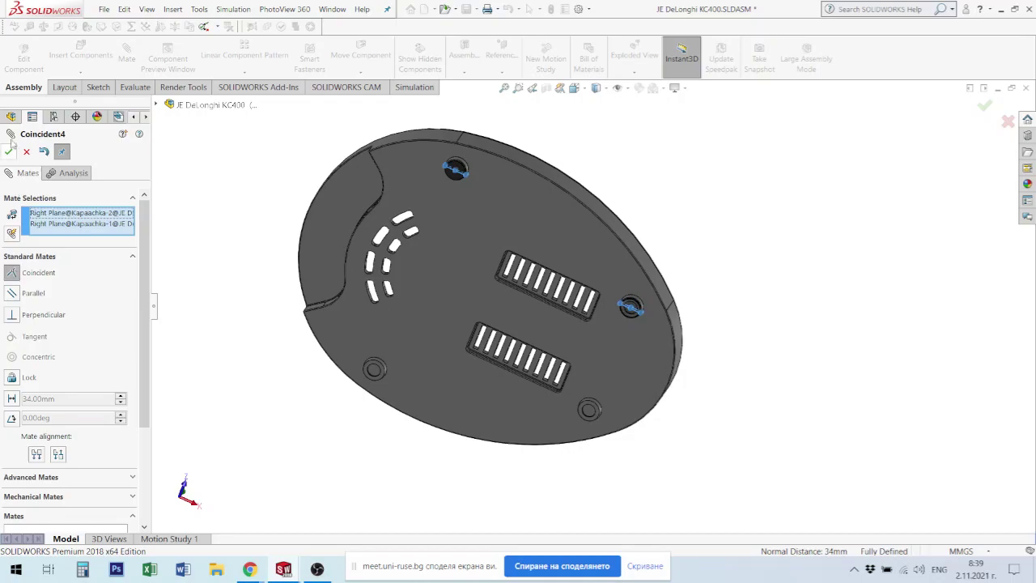
pyautogui.click(9, 152)
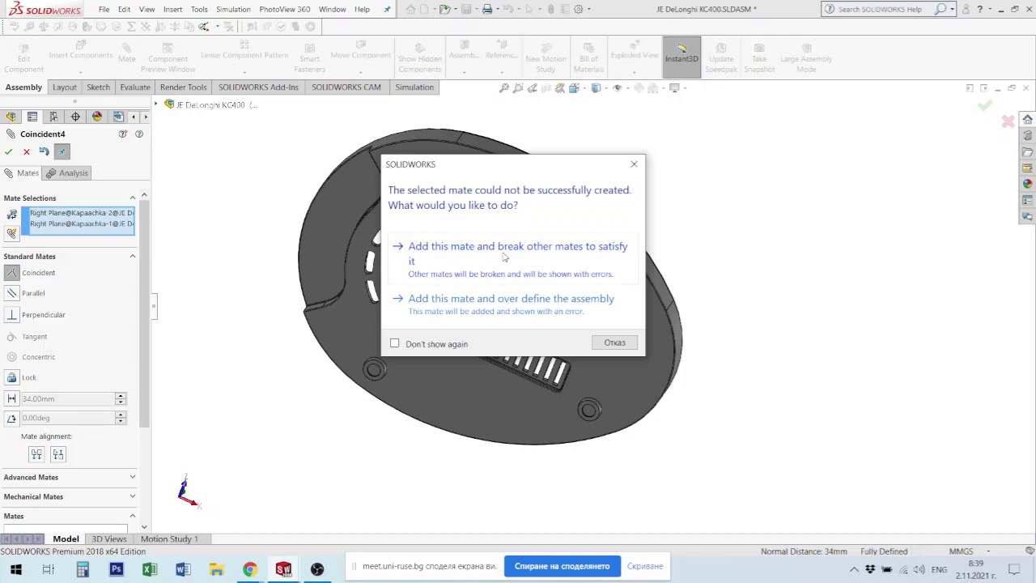
# Step: Force-add Coincident4, over-defining the JE DeLonghi KC400 assembly, then close the Mate manager
pyautogui.click(503, 256)
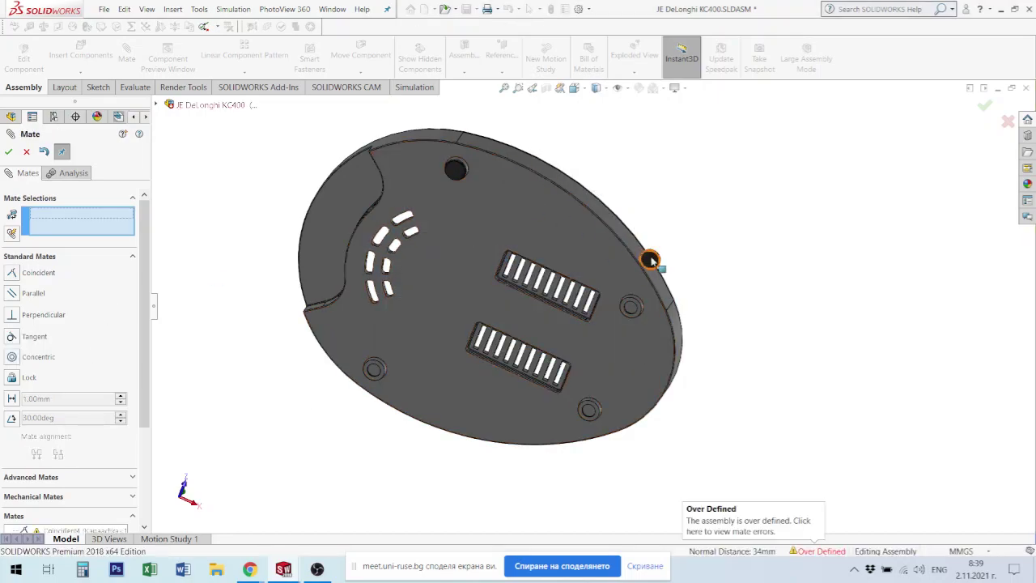
pyautogui.click(27, 153)
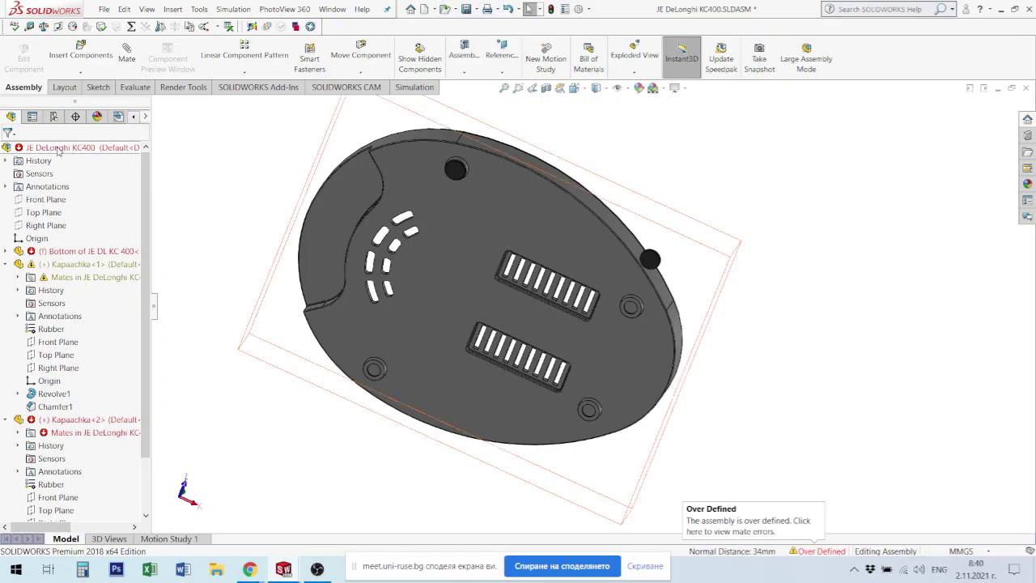
pyautogui.click(57, 254)
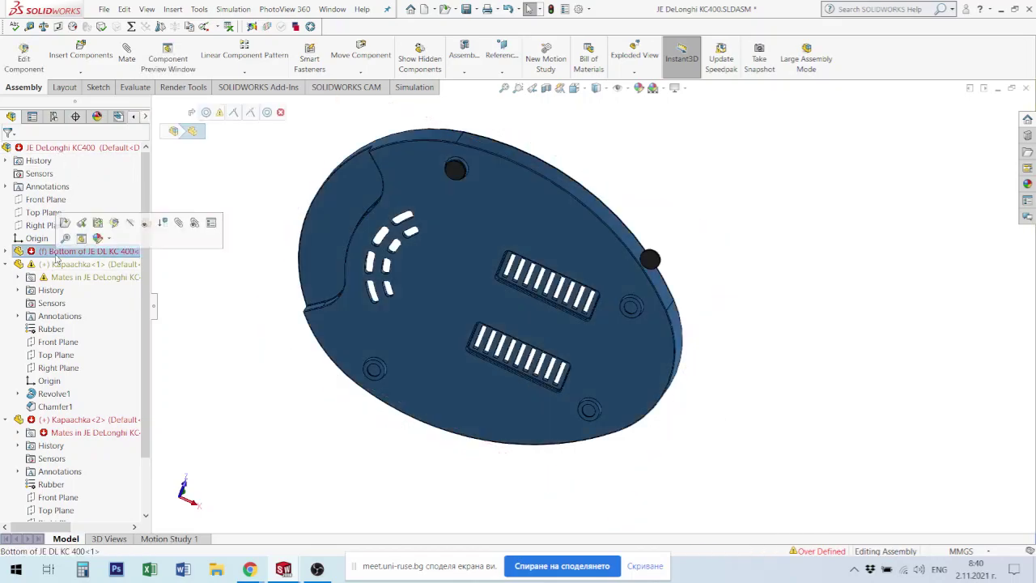
pyautogui.press('Escape')
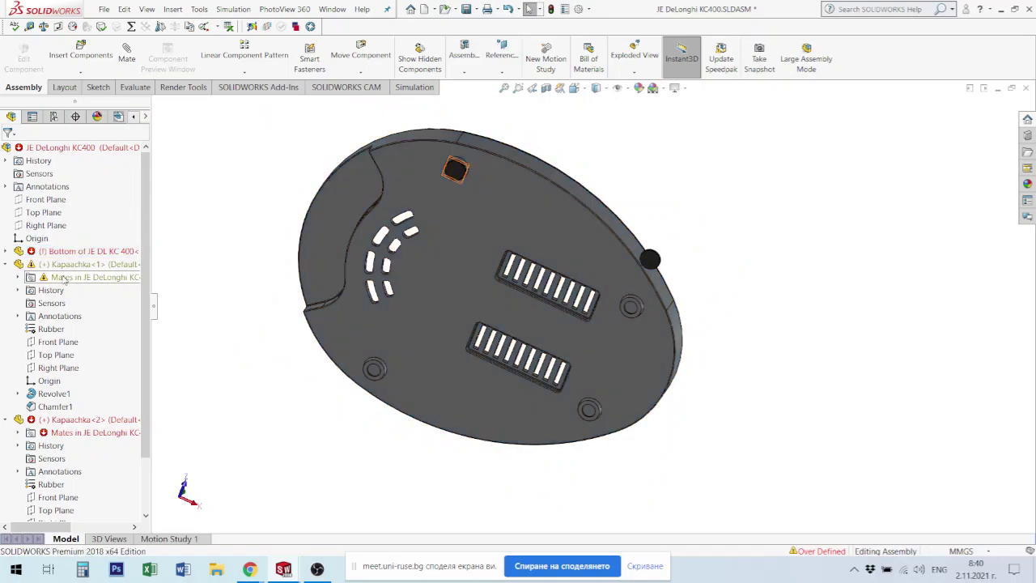
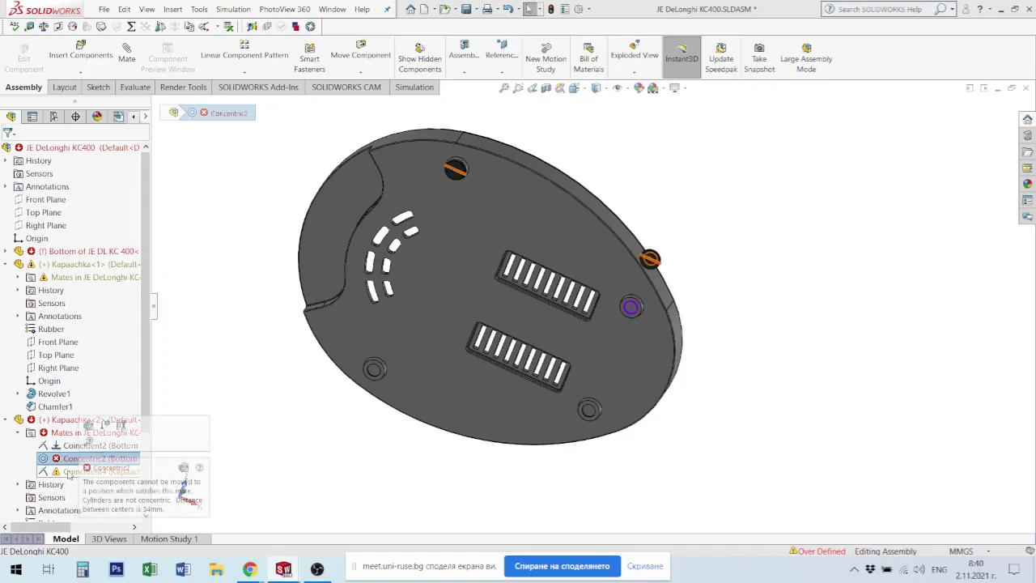
# Step: Check the error flags on the Coincident4 and Concentric2 mates
pyautogui.click(63, 471)
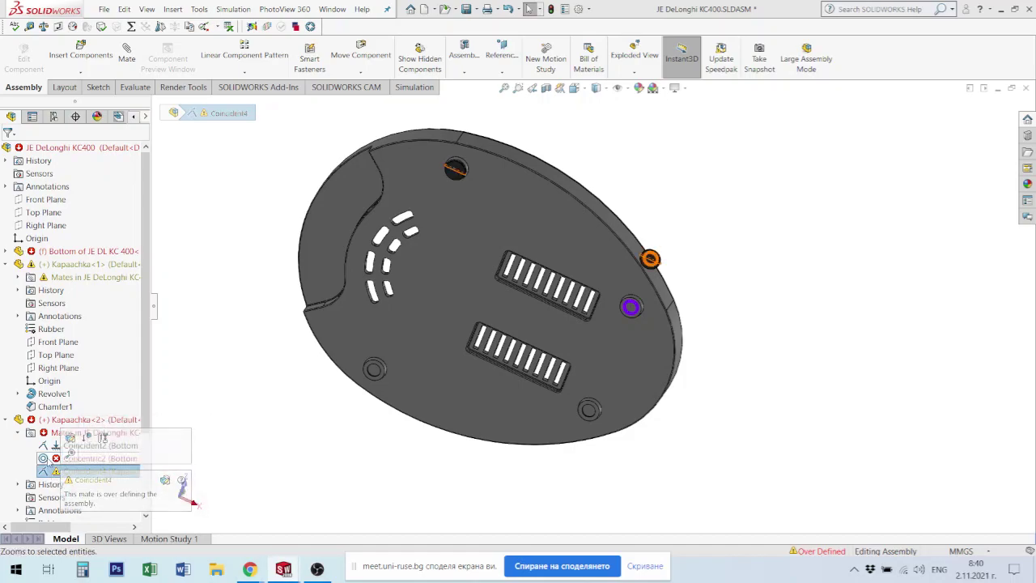
pyautogui.click(48, 459)
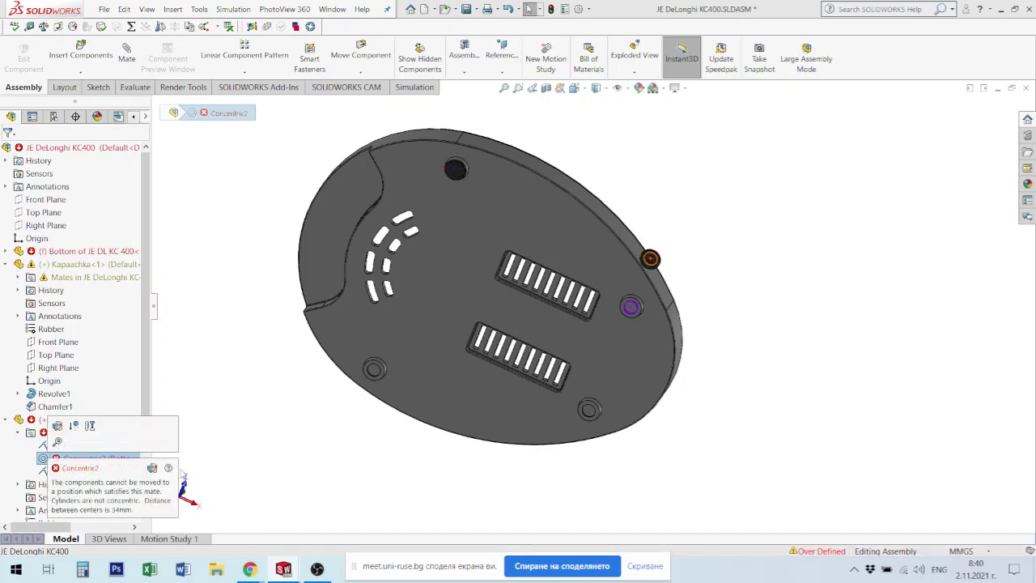
pyautogui.press('Escape')
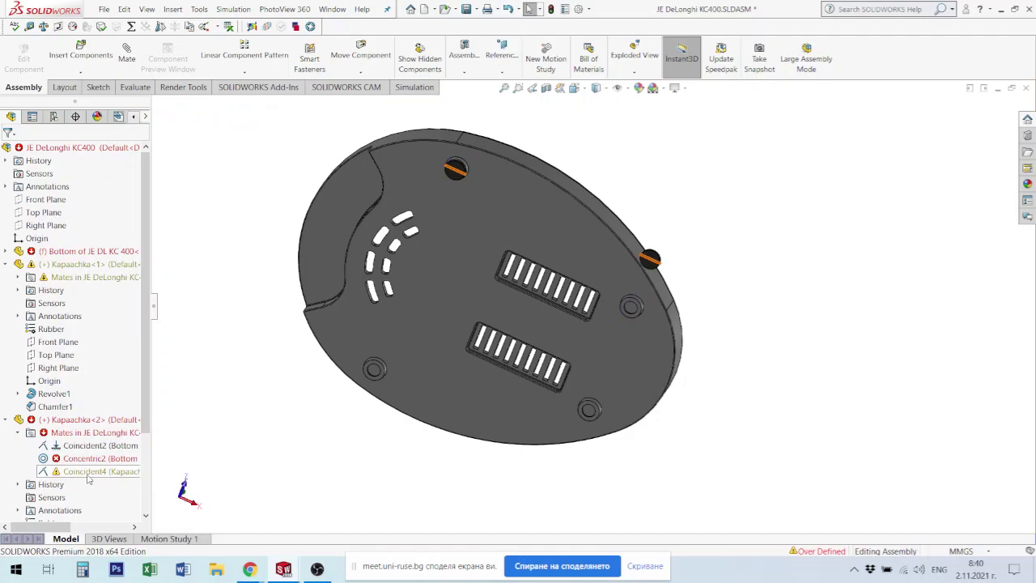
# Step: Change Coincident4 to a Parallel mate between the two Kapaachka Right Planes
pyautogui.click(87, 472)
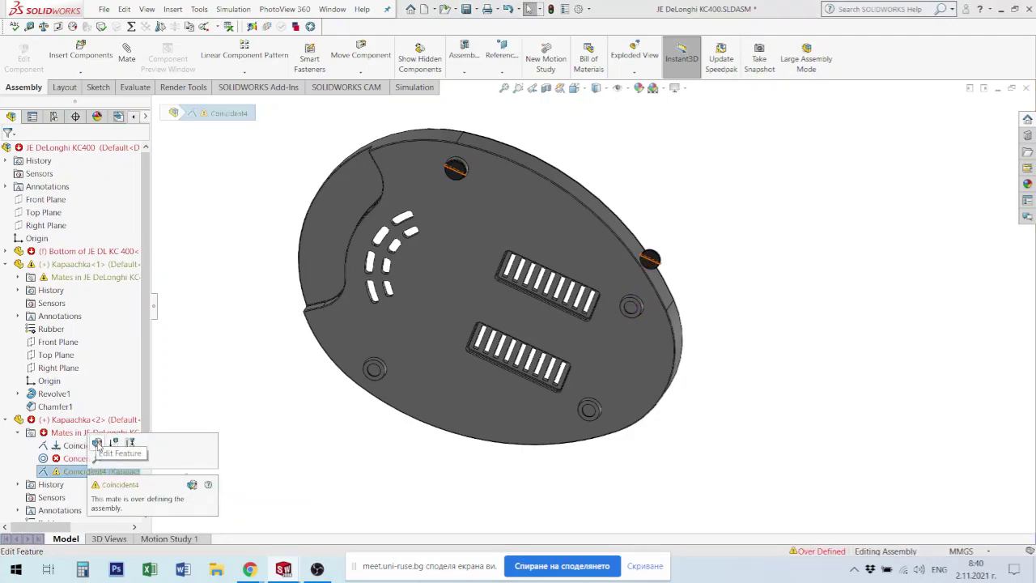
pyautogui.click(97, 443)
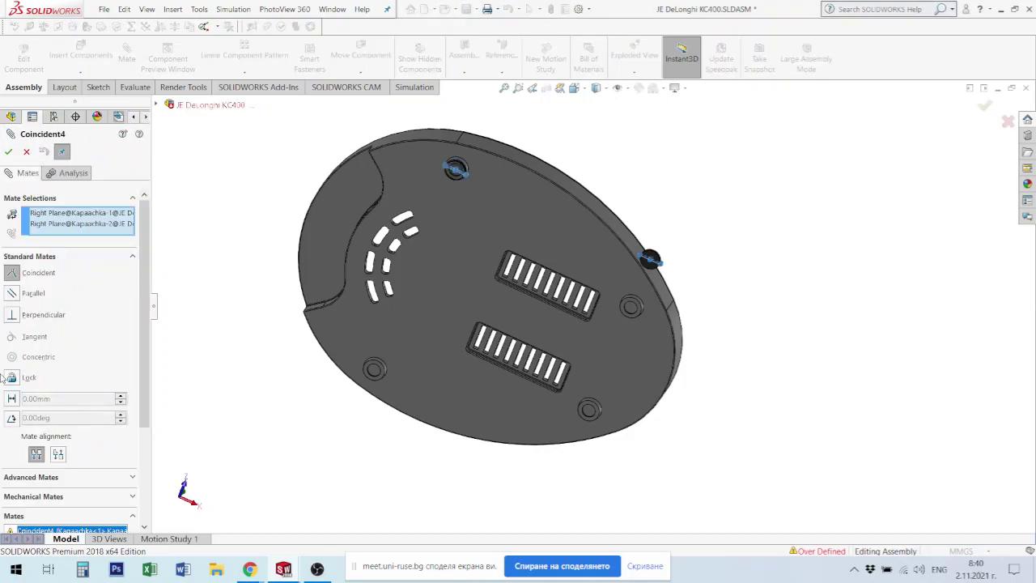
pyautogui.click(12, 293)
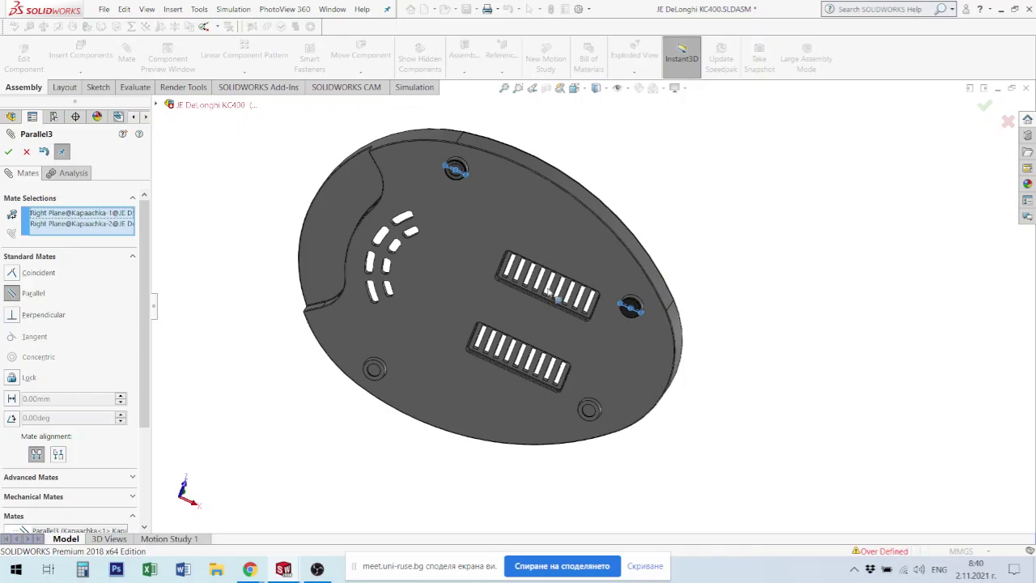
pyautogui.click(8, 153)
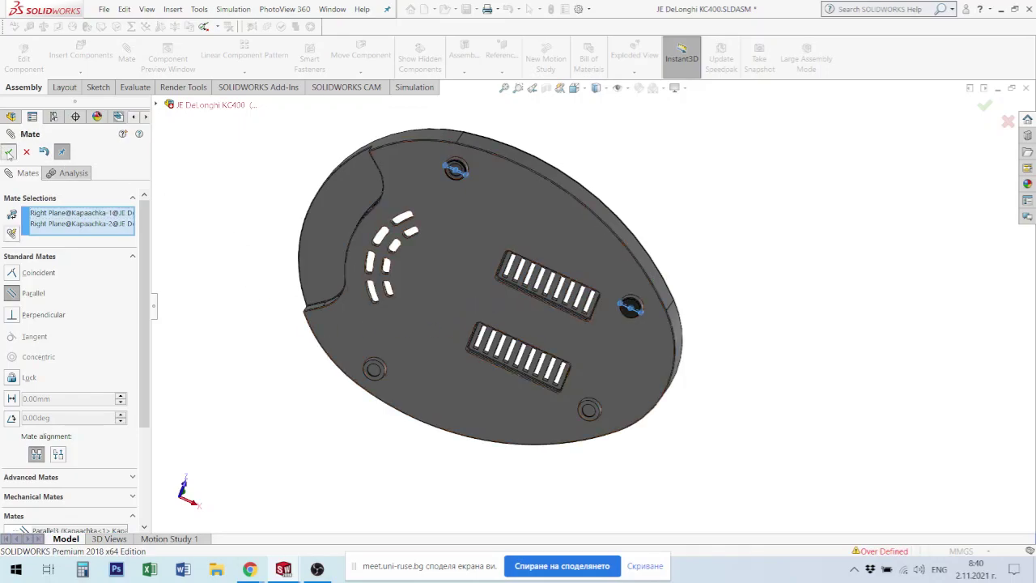
pyautogui.click(8, 152)
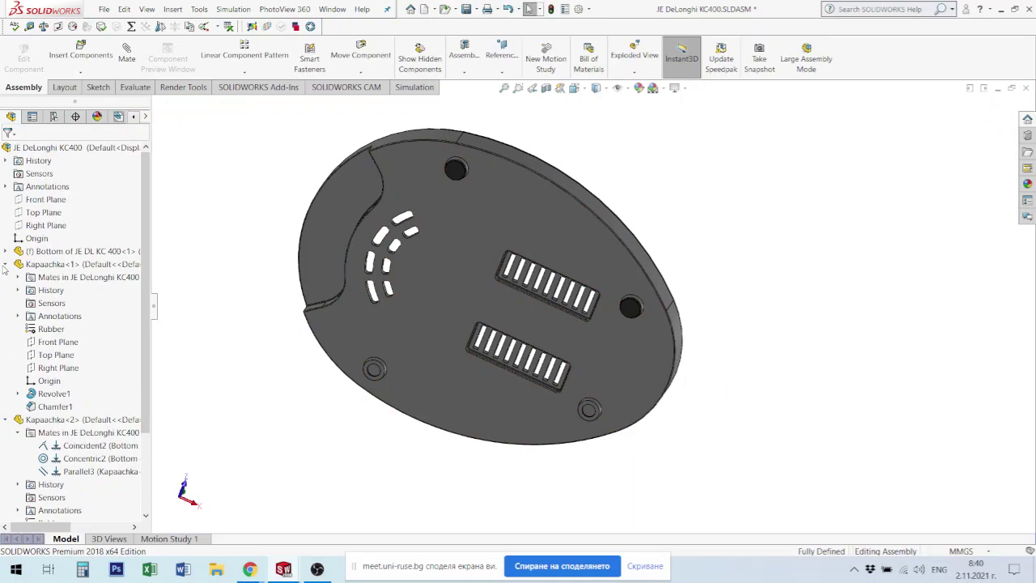
pyautogui.click(5, 266)
# Step: Mirror Kapaachka<1> and Kapaachka<2> across the Front Plane as MirrorComponent1
pyautogui.click(6, 278)
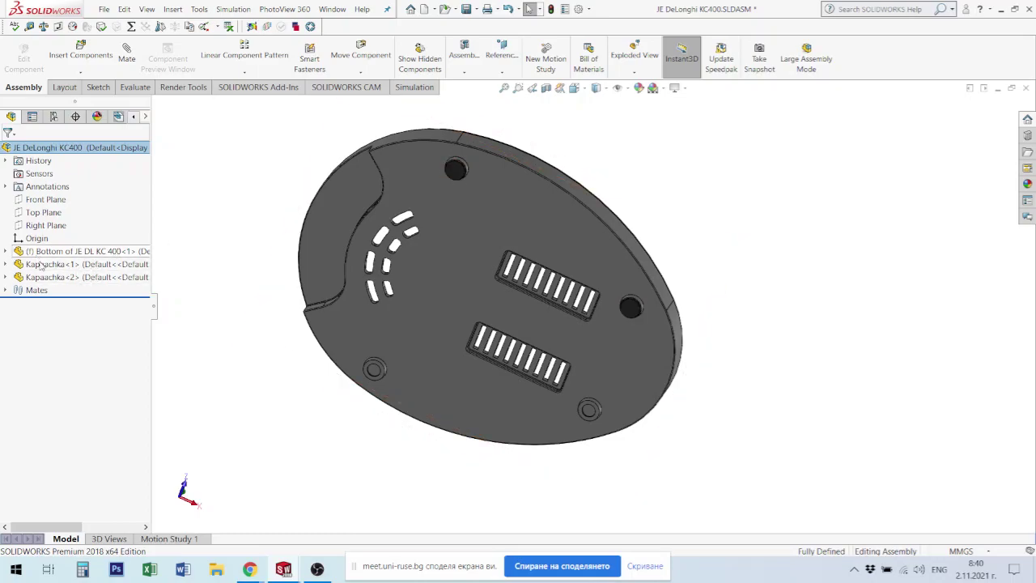
pyautogui.click(40, 265)
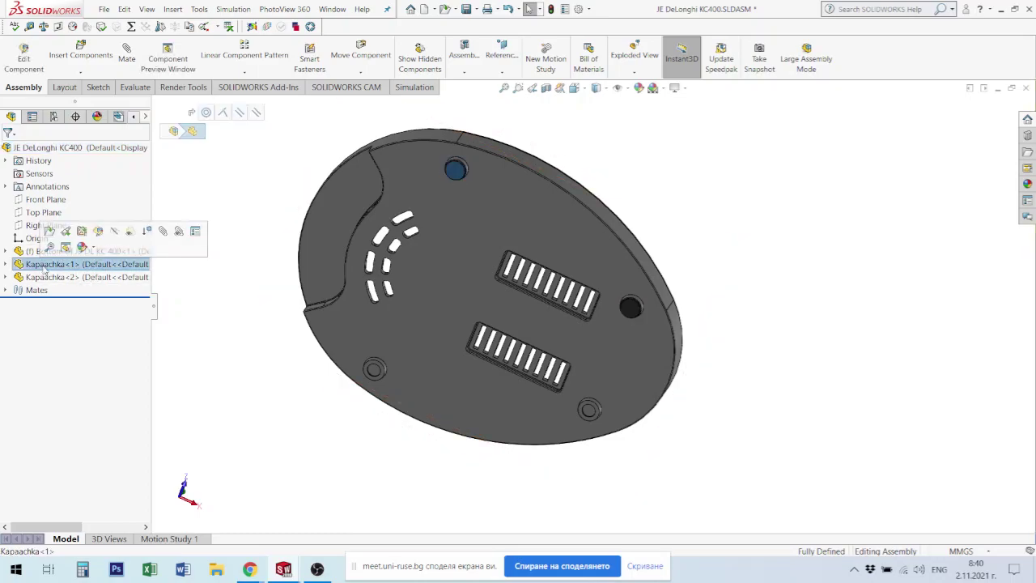
pyautogui.keyDown('ctrl'); pyautogui.click(48, 277); pyautogui.keyUp('ctrl')
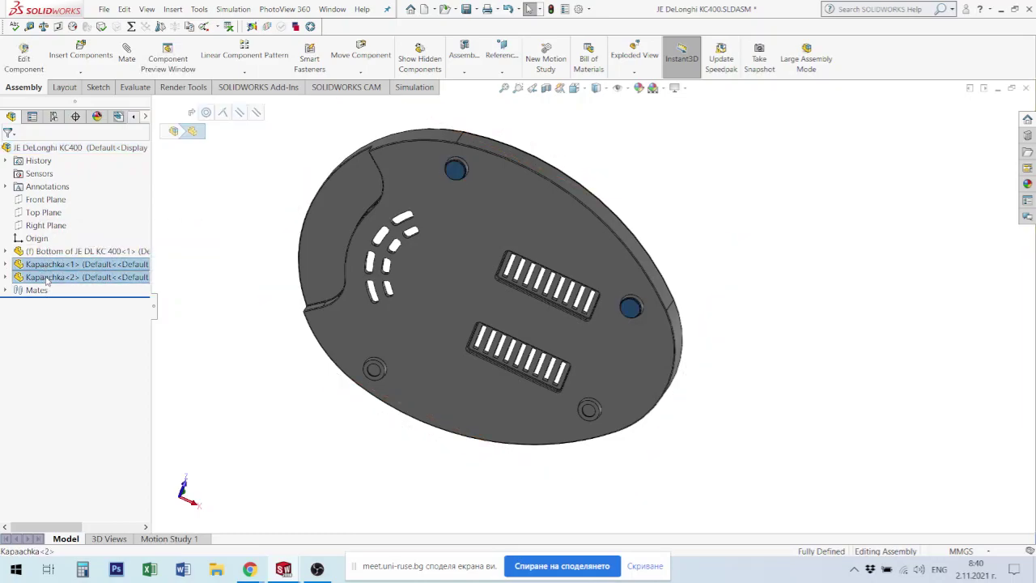
pyautogui.keyDown('ctrl'); pyautogui.click(49, 199); pyautogui.keyUp('ctrl')
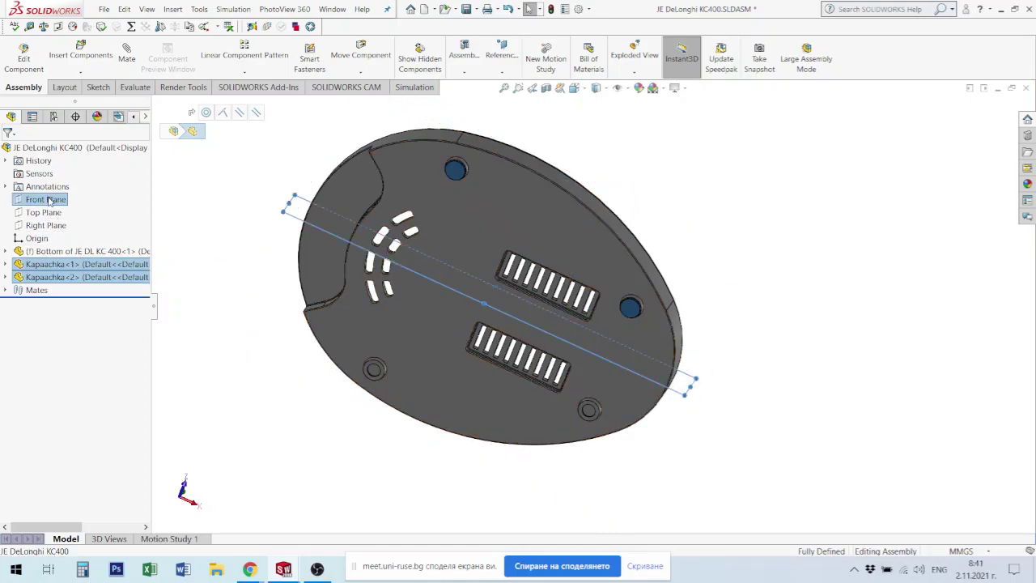
pyautogui.click(256, 73)
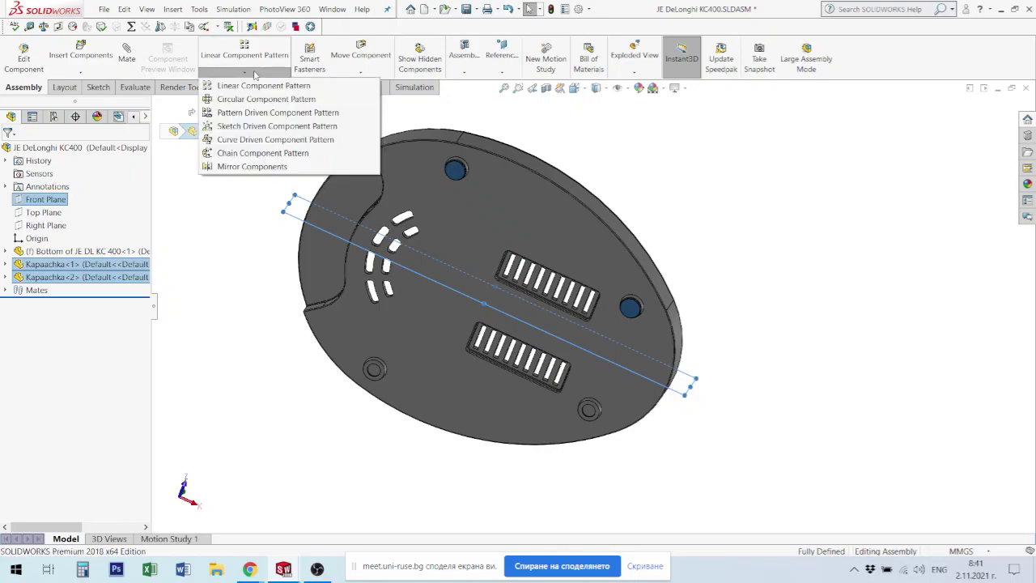
pyautogui.click(237, 167)
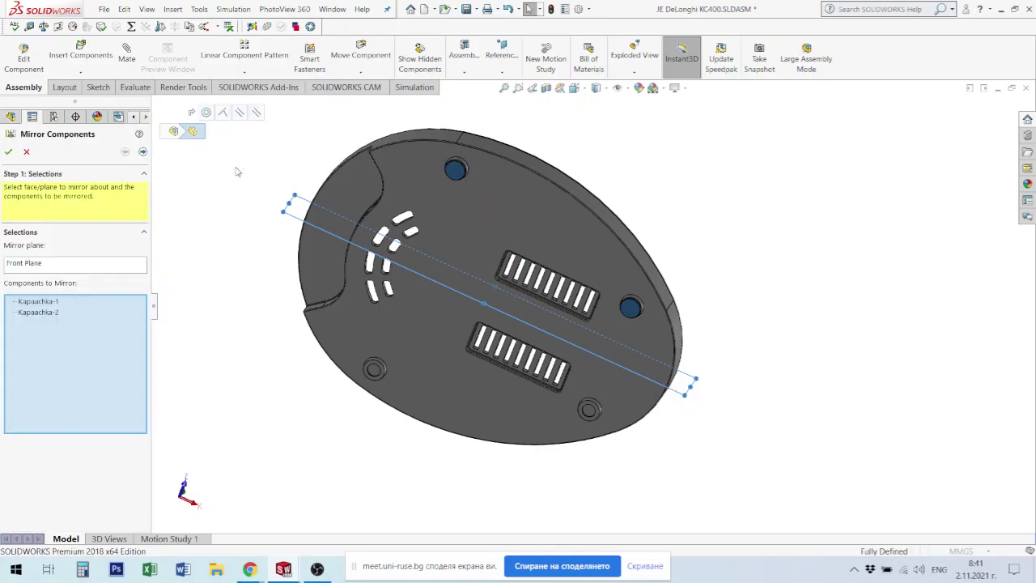
pyautogui.click(143, 151)
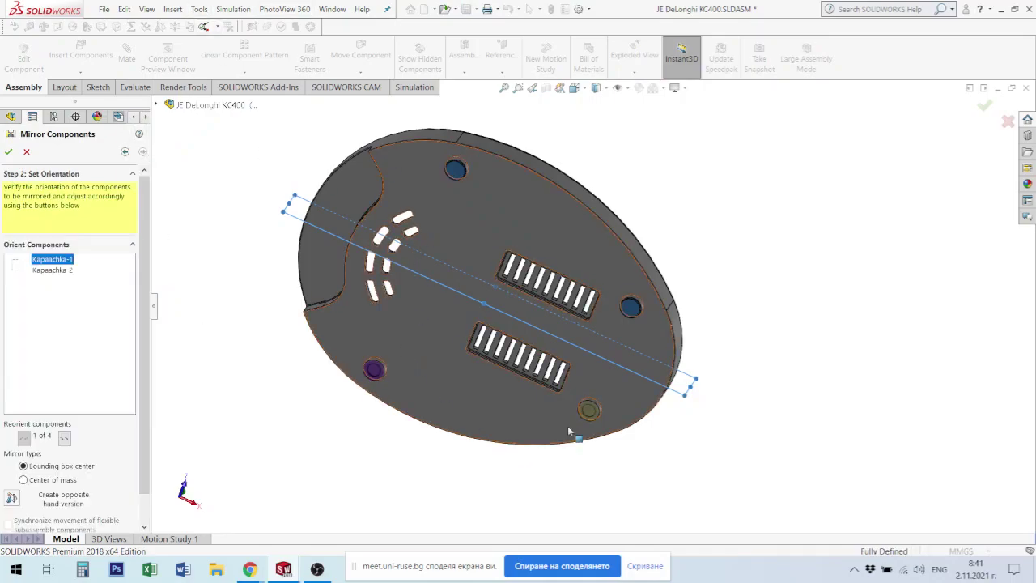
pyautogui.moveTo(569, 432); pyautogui.dragTo(631, 148, button='middle')
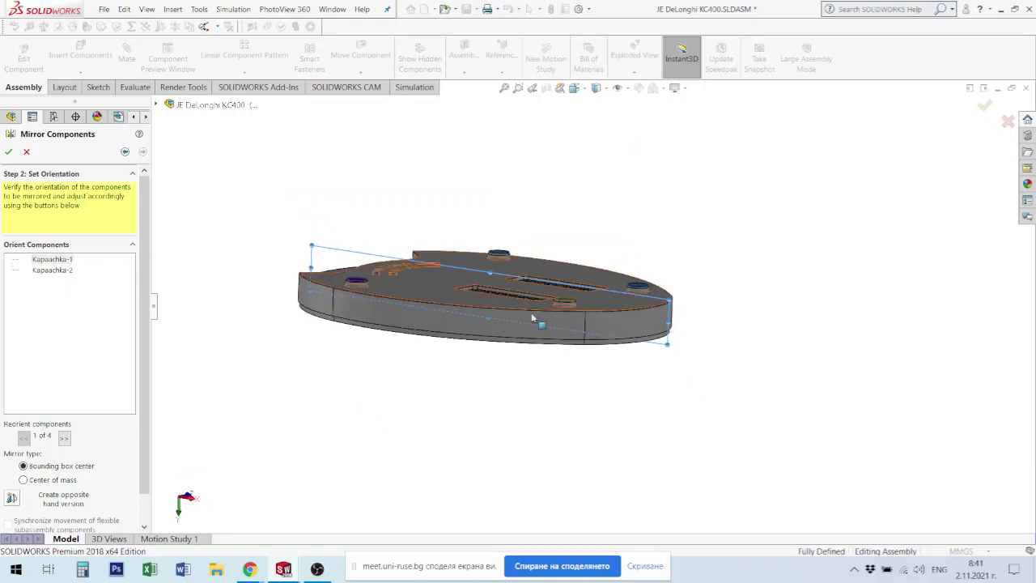
pyautogui.scroll(-5, 533, 318)
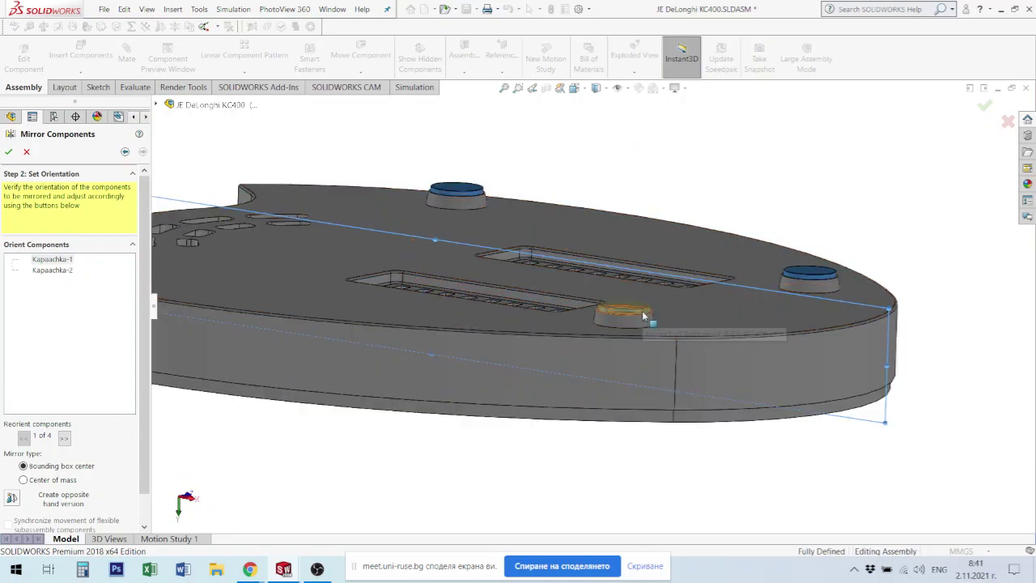
pyautogui.click(8, 151)
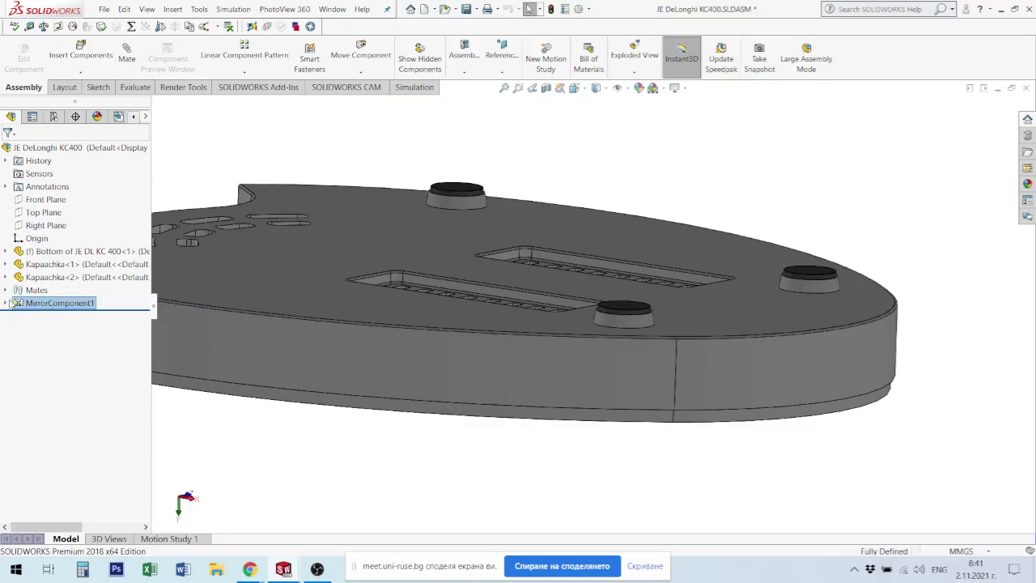
# Step: Expand MirrorComponent1 to show Kapaachka<3> and <4>, then view the tray's bottom, top and inside
pyautogui.click(7, 302)
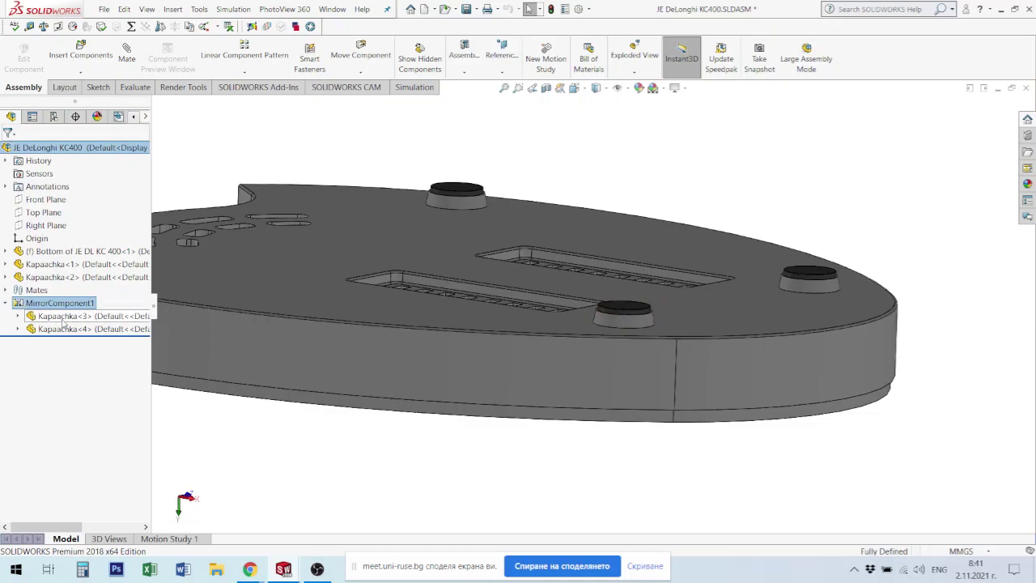
pyautogui.moveTo(606, 321)
pyautogui.mouseDown(button='middle')
pyautogui.moveTo(567, 215)
pyautogui.moveTo(526, 327)
pyautogui.moveTo(571, 253)
pyautogui.mouseUp(button='middle')
pyautogui.scroll(3, 567, 215)
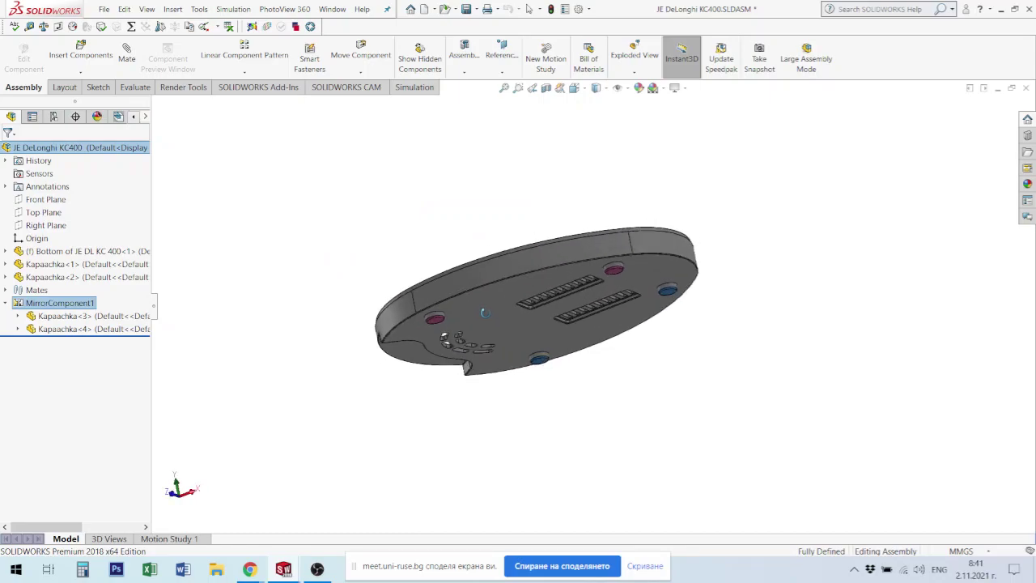
pyautogui.click(571, 255)
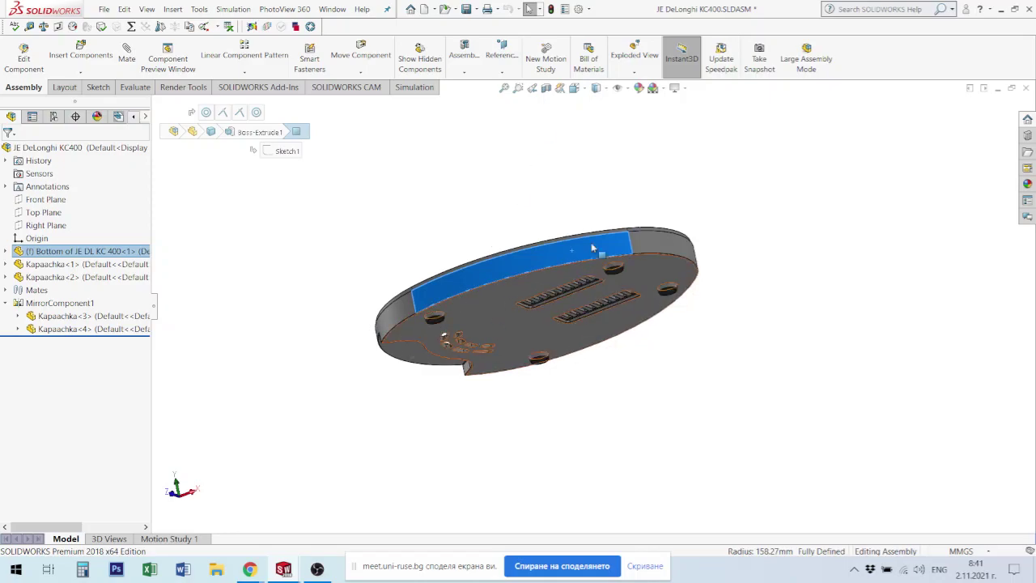
pyautogui.click(739, 171)
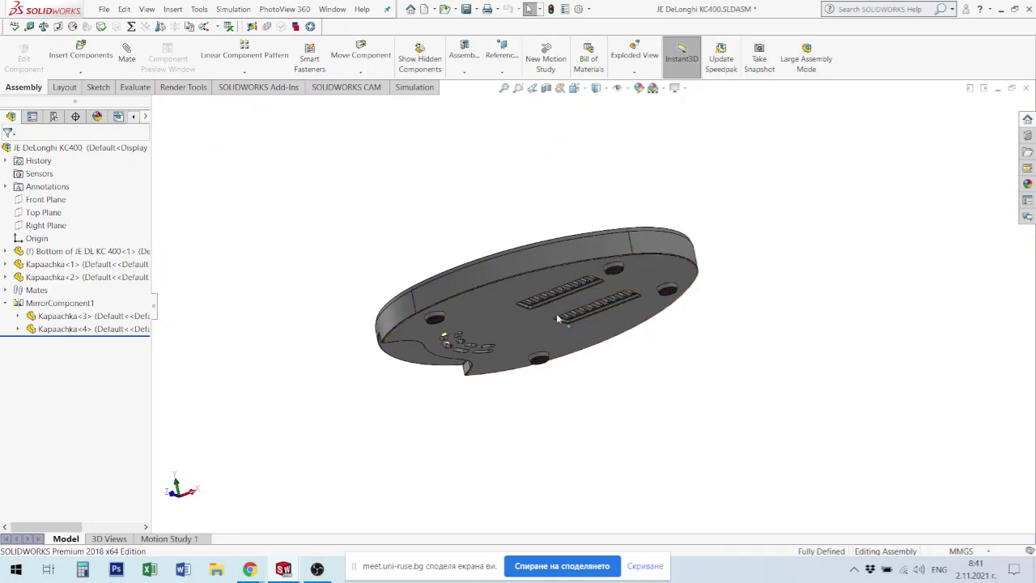
pyautogui.moveTo(288, 296); pyautogui.dragTo(506, 237, button='middle')
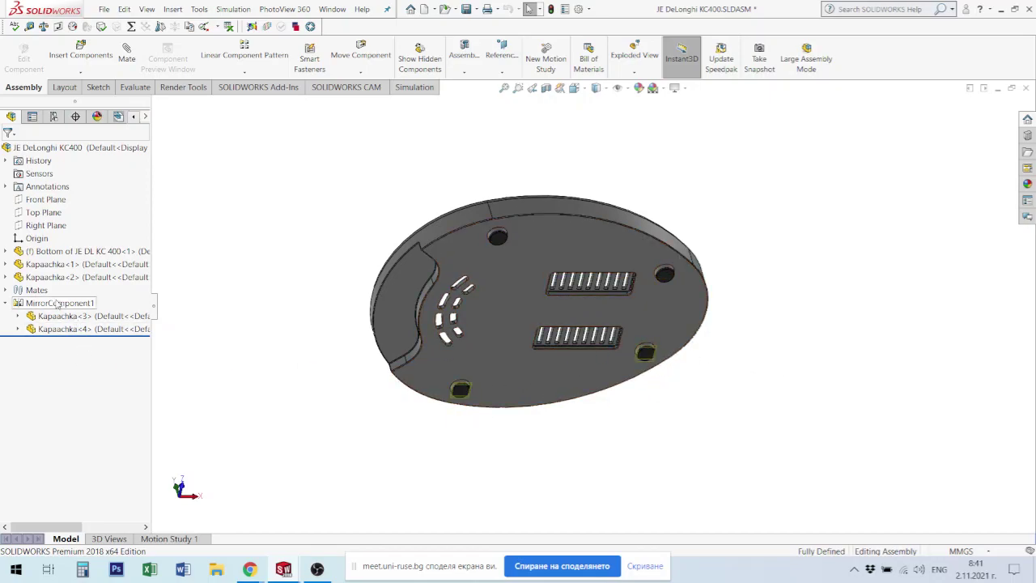
pyautogui.moveTo(601, 254)
pyautogui.mouseDown(button='middle')
pyautogui.moveTo(574, 348)
pyautogui.moveTo(519, 446)
pyautogui.moveTo(592, 368)
pyautogui.moveTo(525, 430)
pyautogui.moveTo(543, 454)
pyautogui.mouseUp(button='middle')
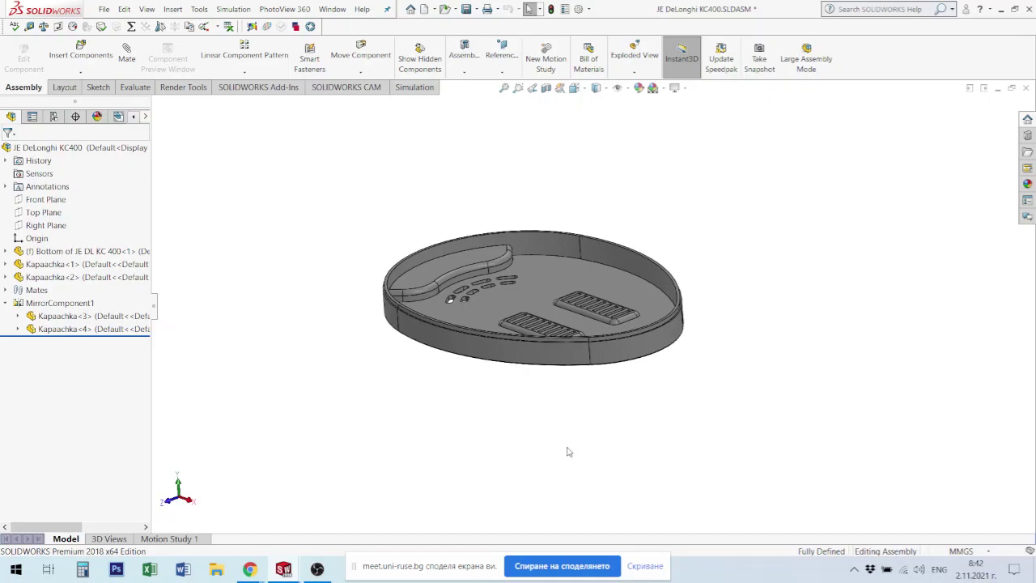
pyautogui.moveTo(484, 372)
pyautogui.mouseDown(button='middle')
pyautogui.moveTo(496, 273)
pyautogui.moveTo(482, 393)
pyautogui.mouseUp(button='middle')
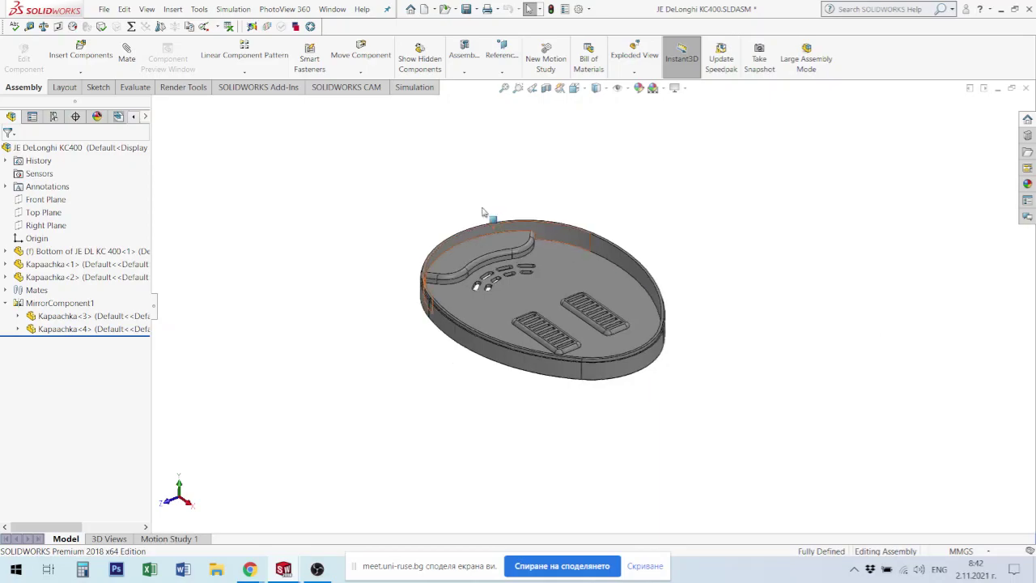
pyautogui.scroll(-2, 557, 227)
pyautogui.scroll(1, 590, 207)
pyautogui.scroll(-1, 623, 185)
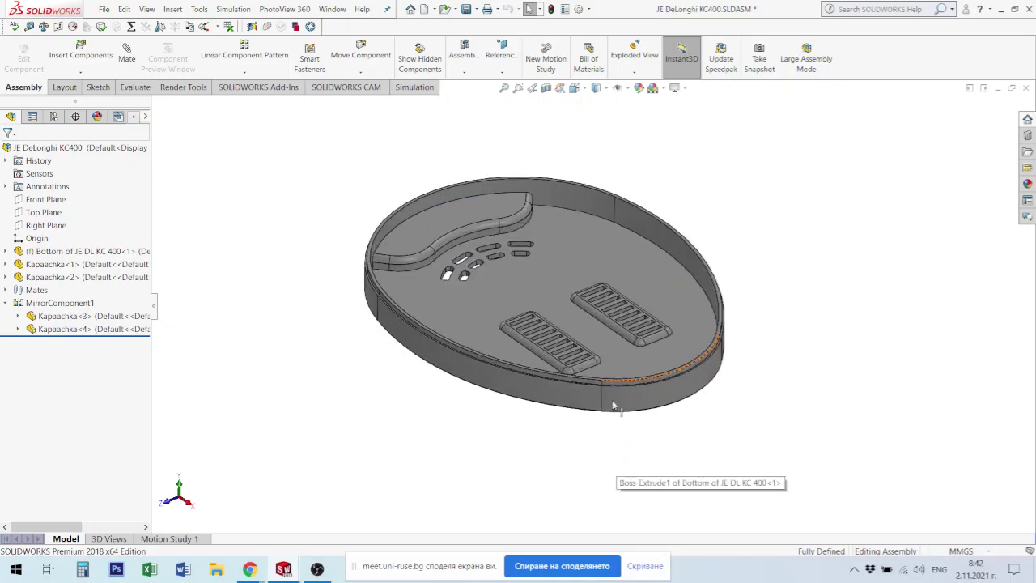
pyautogui.moveTo(623, 185)
pyautogui.mouseDown(button='middle')
pyautogui.moveTo(549, 225)
pyautogui.moveTo(926, 488)
pyautogui.mouseUp(button='middle')
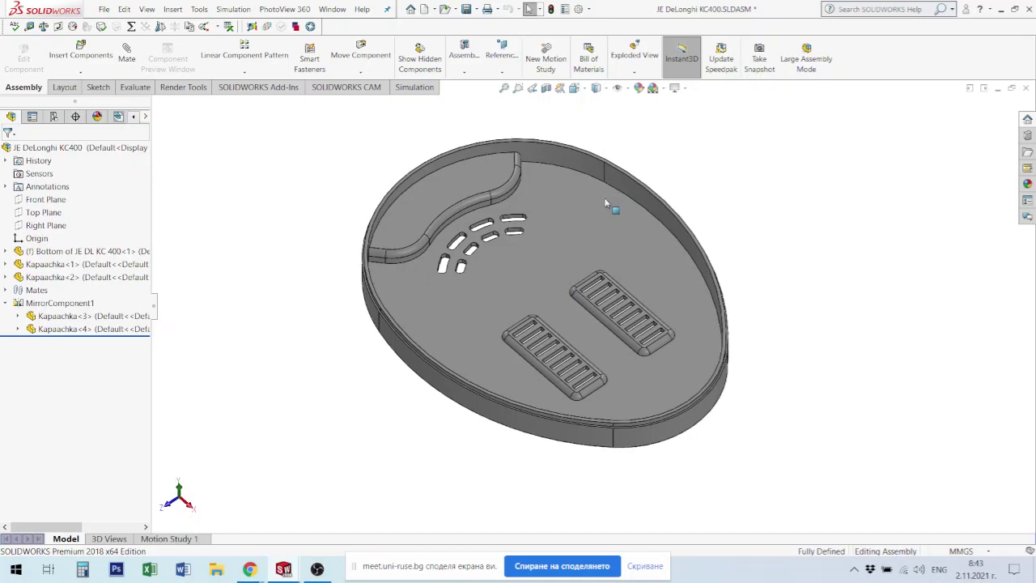
pyautogui.scroll(-3, 597, 249)
pyautogui.scroll(4, 597, 249)
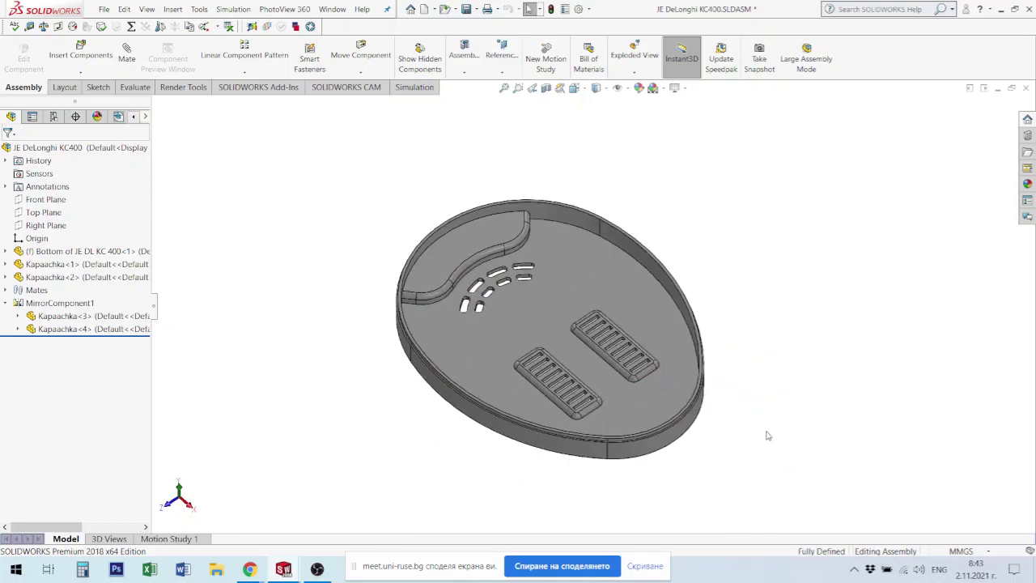
pyautogui.moveTo(687, 326)
pyautogui.mouseDown(button='middle')
pyautogui.moveTo(726, 338)
pyautogui.moveTo(731, 354)
pyautogui.mouseUp(button='middle')
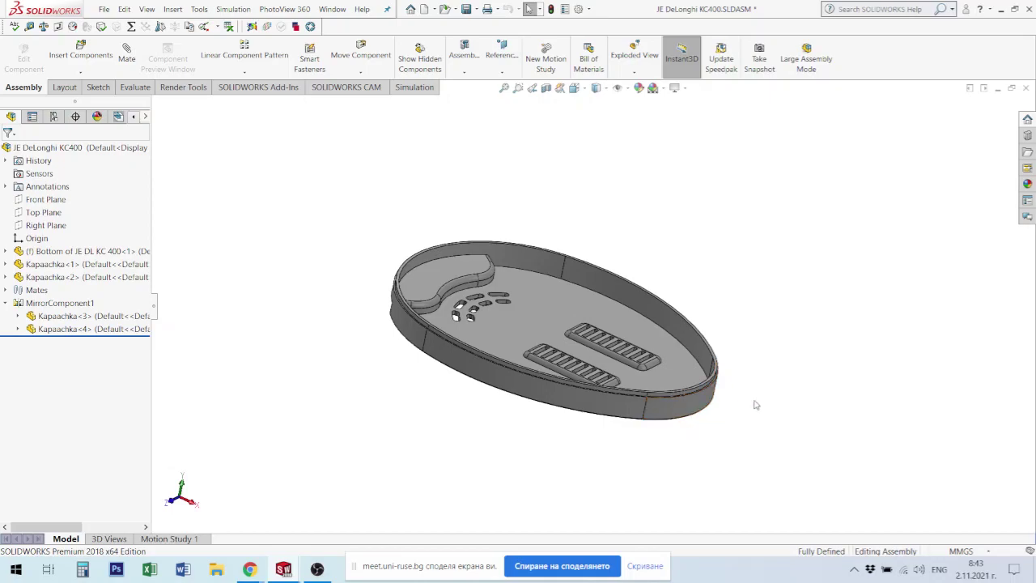
pyautogui.scroll(-2, 761, 437)
pyautogui.scroll(-2, 739, 397)
pyautogui.scroll(-2, 680, 352)
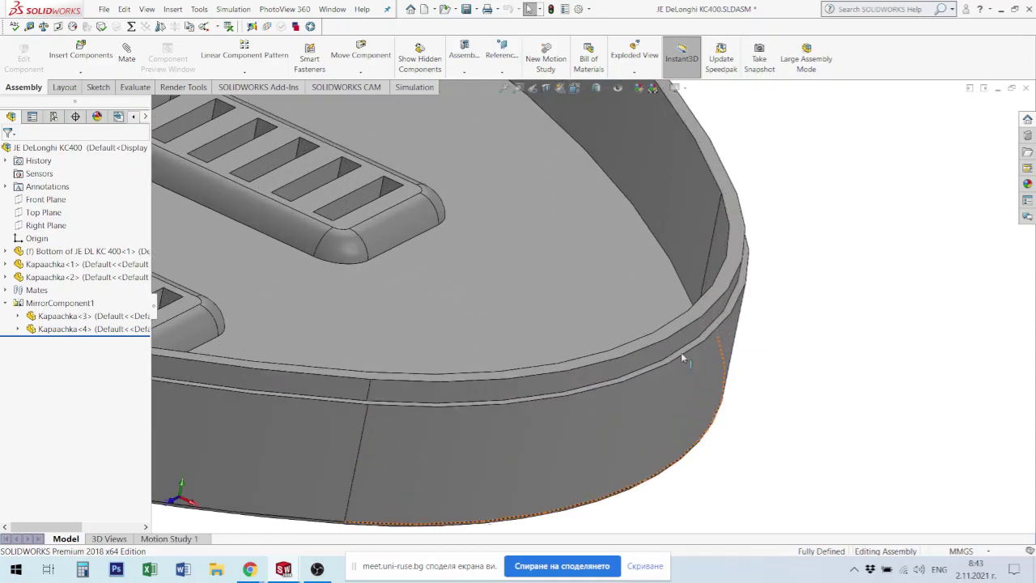
pyautogui.scroll(-2, 688, 372)
pyautogui.scroll(-1, 684, 366)
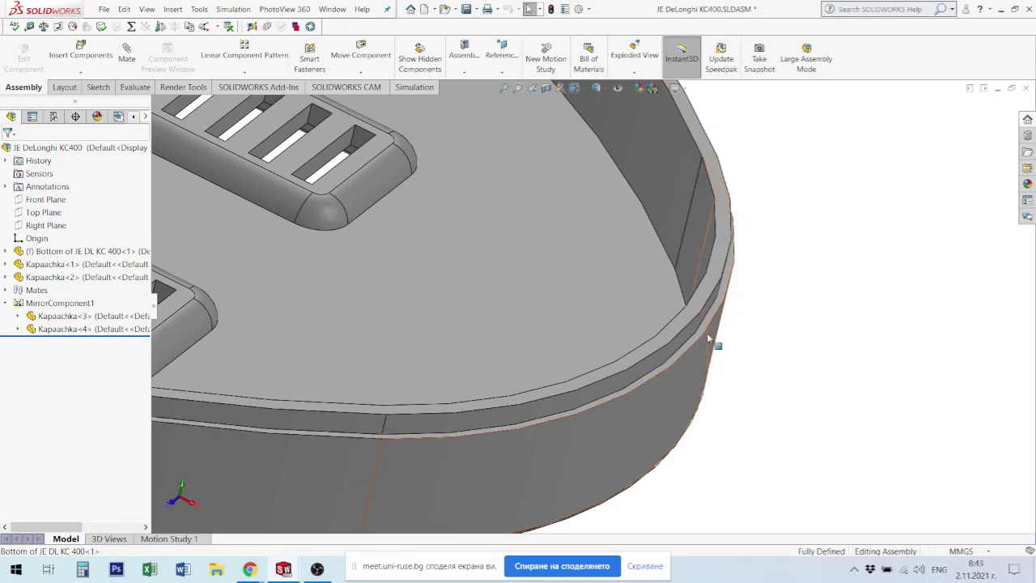
pyautogui.scroll(2, 810, 409)
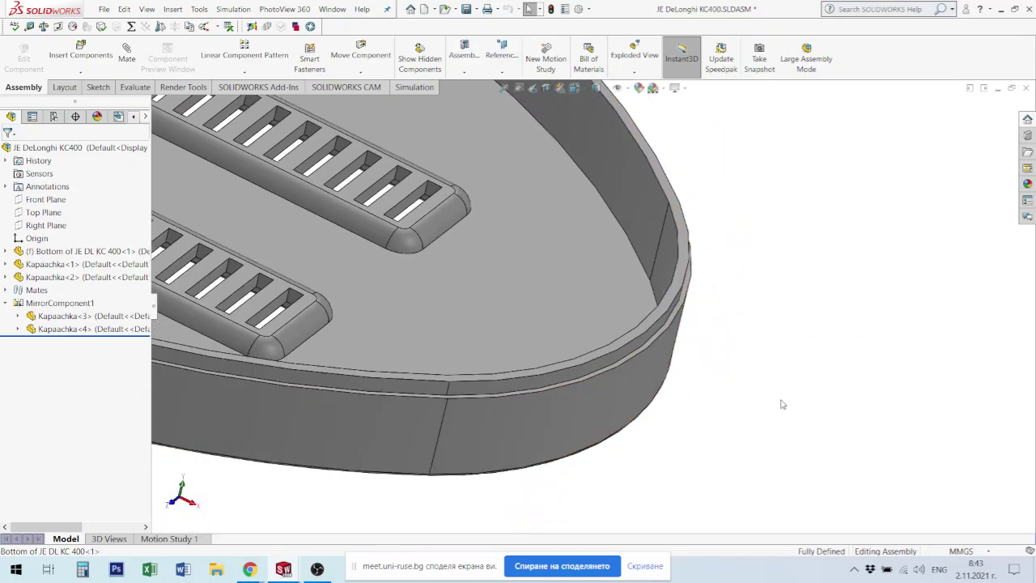
pyautogui.scroll(4, 782, 404)
pyautogui.scroll(2, 648, 275)
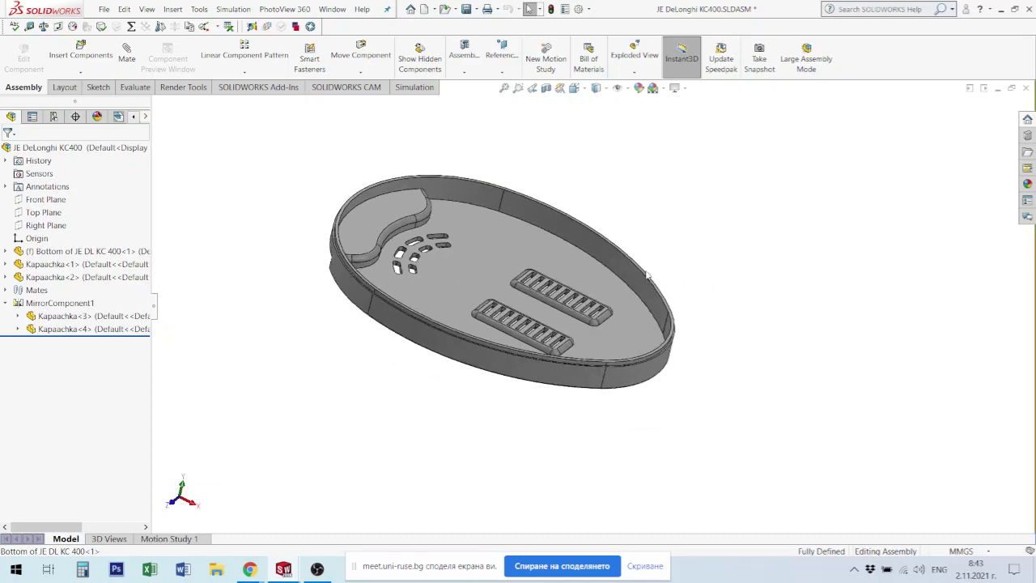
pyautogui.moveTo(648, 275); pyautogui.dragTo(655, 223, button='middle')
pyautogui.scroll(-2, 686, 362)
pyautogui.scroll(-2, 639, 361)
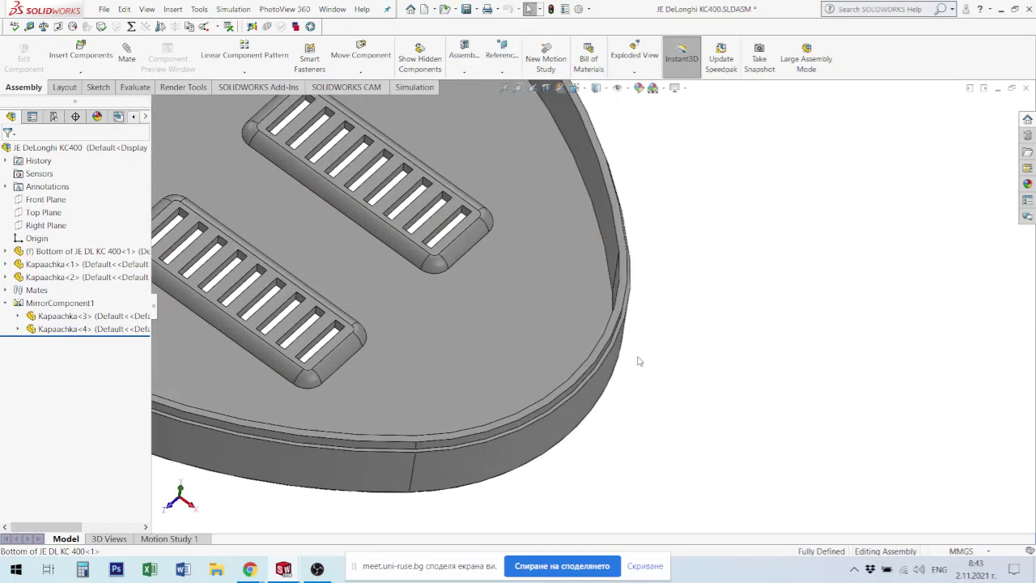
pyautogui.scroll(-3, 607, 340)
pyautogui.scroll(-2, 574, 318)
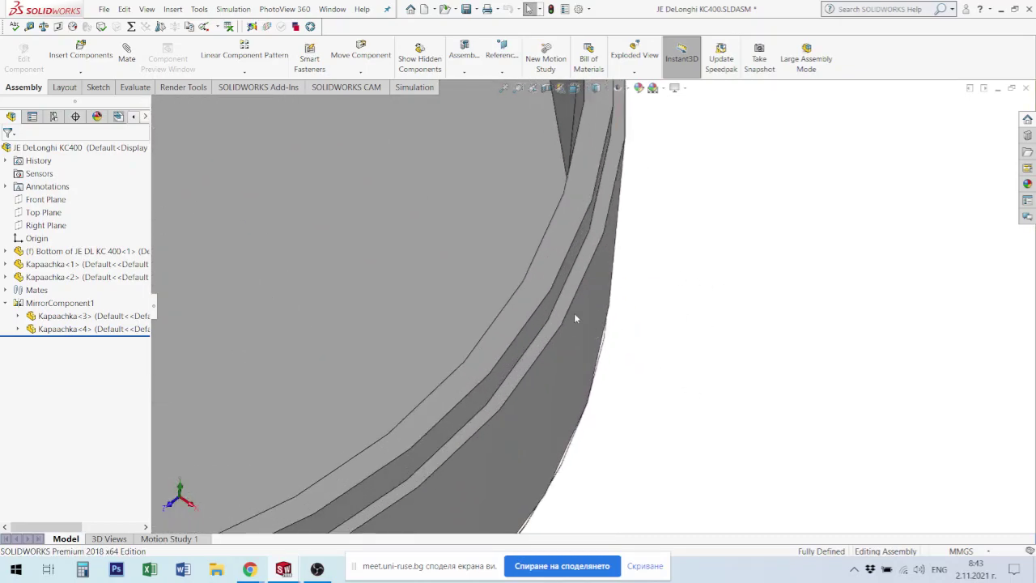
pyautogui.click(560, 300)
pyautogui.scroll(2, 607, 295)
pyautogui.scroll(3, 670, 291)
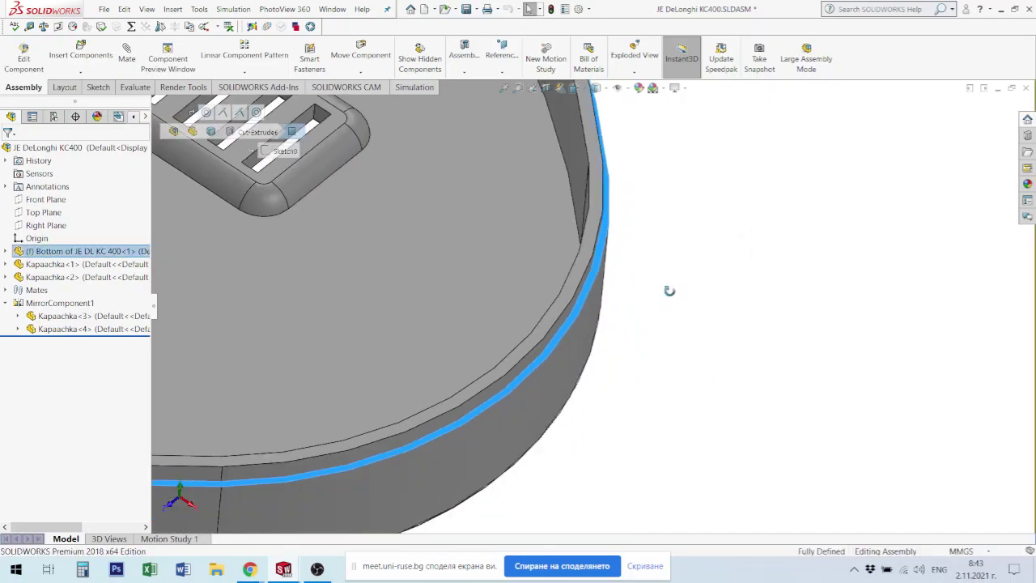
pyautogui.scroll(2, 669, 290)
pyautogui.moveTo(669, 291); pyautogui.dragTo(588, 299, button='middle')
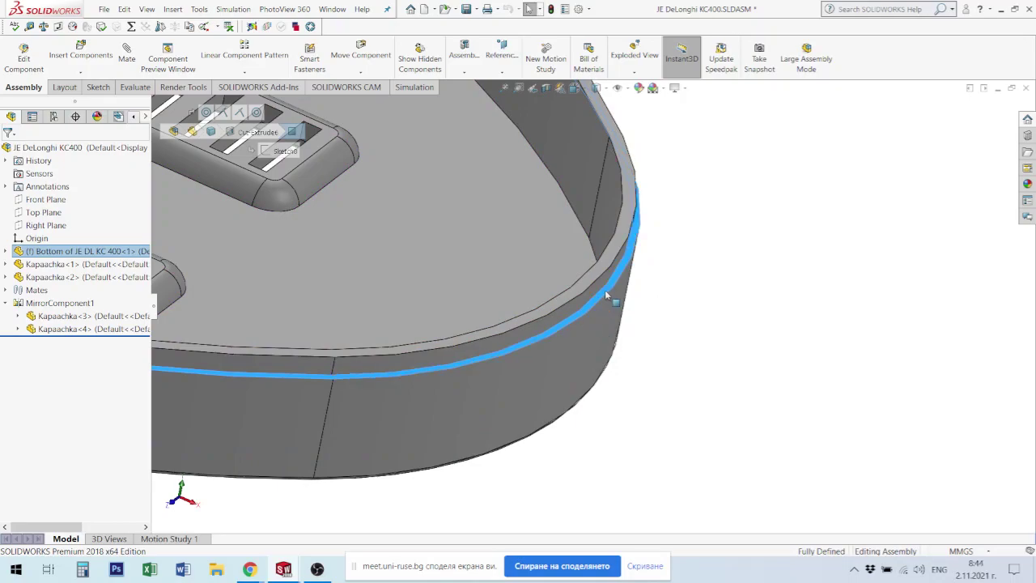
pyautogui.scroll(2, 652, 289)
pyautogui.scroll(3, 653, 289)
pyautogui.scroll(3, 854, 325)
pyautogui.scroll(1, 854, 326)
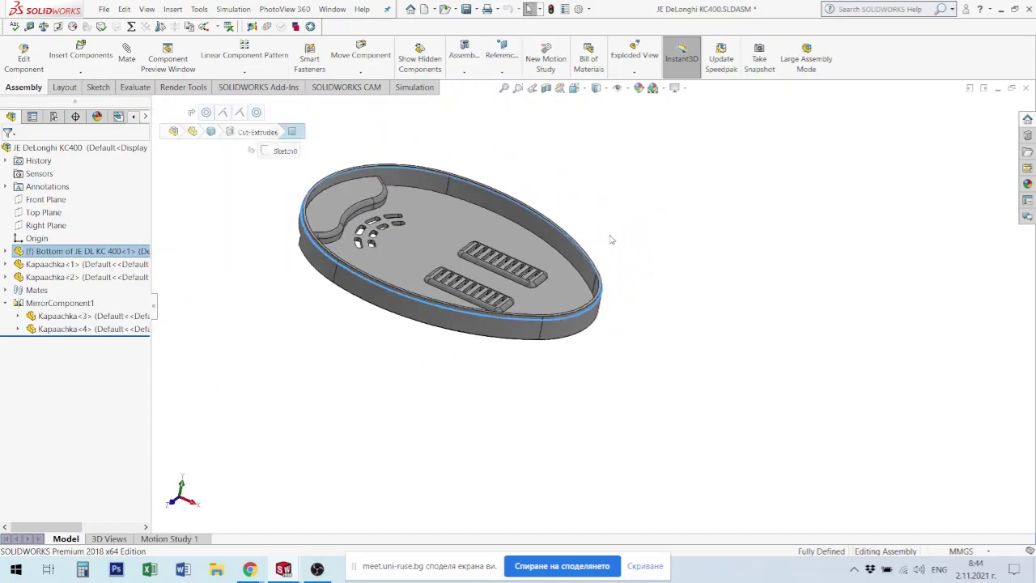
pyautogui.scroll(-1, 467, 213)
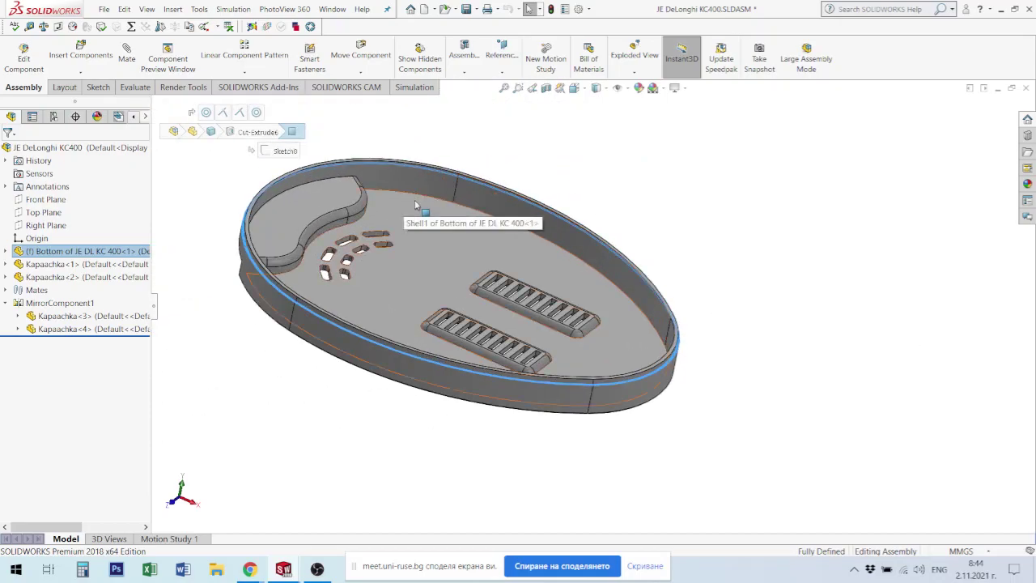
pyautogui.click(688, 220)
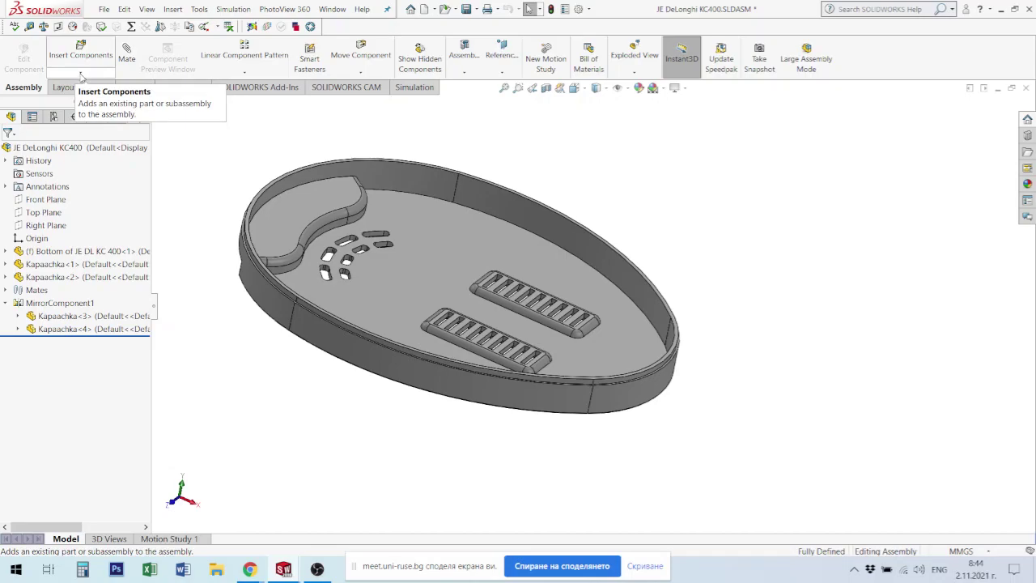
# Step: Insert a new in-context part and start its Sketch1 on the tray's rim face
pyautogui.click(81, 75)
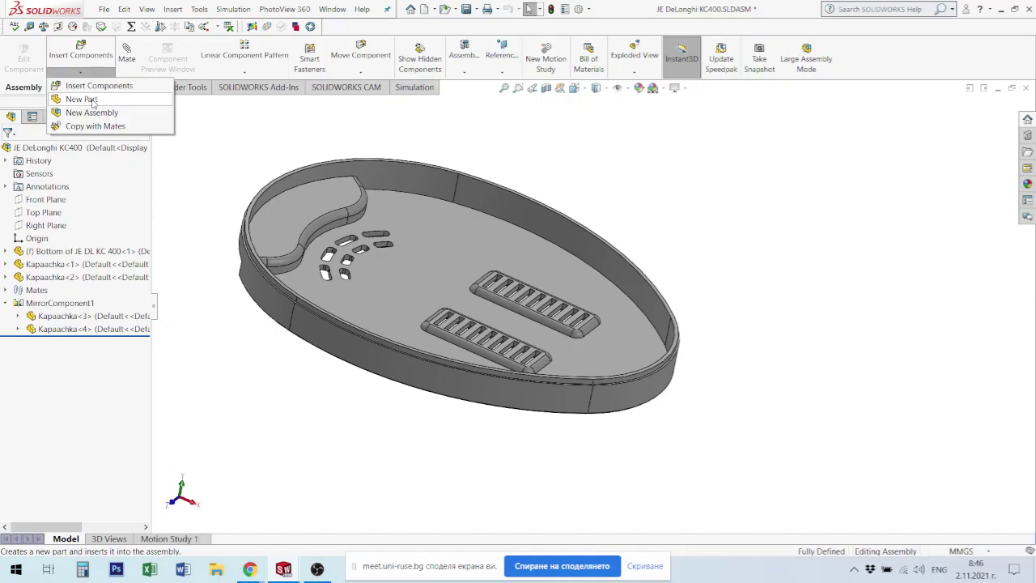
pyautogui.click(93, 100)
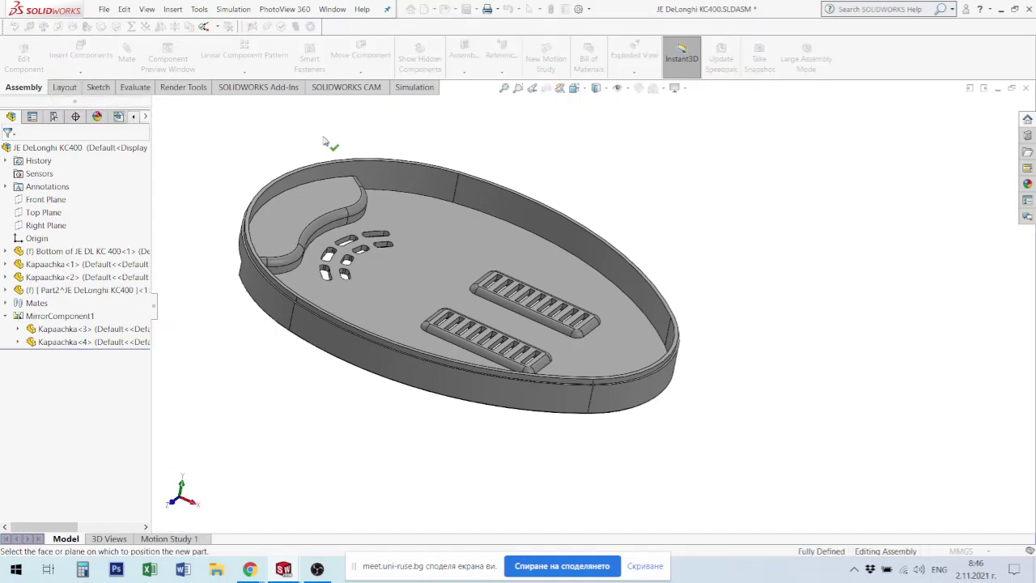
pyautogui.scroll(-4, 692, 360)
pyautogui.scroll(-3, 657, 344)
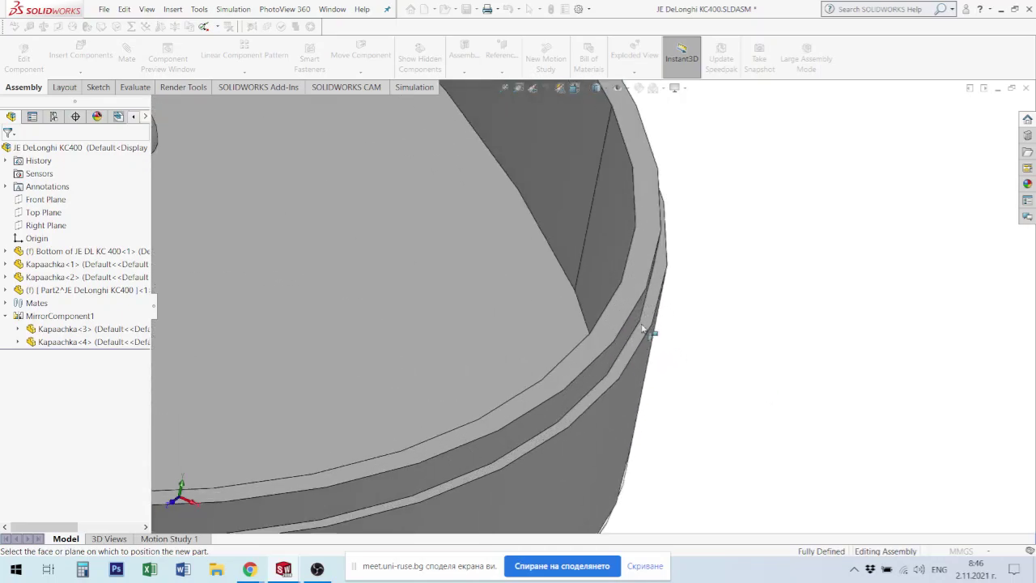
pyautogui.scroll(-2, 648, 330)
pyautogui.scroll(-3, 646, 320)
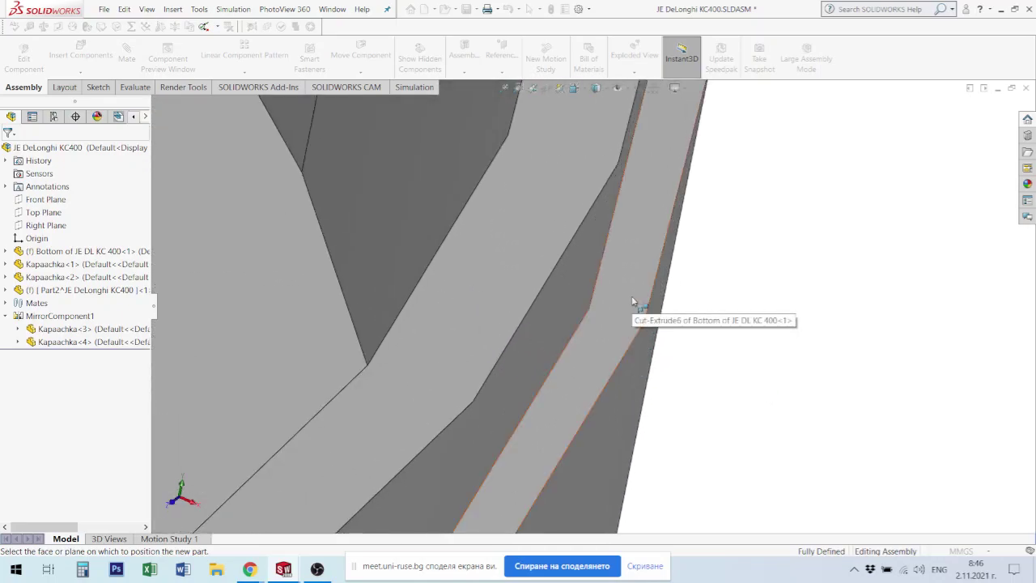
pyautogui.click(633, 301)
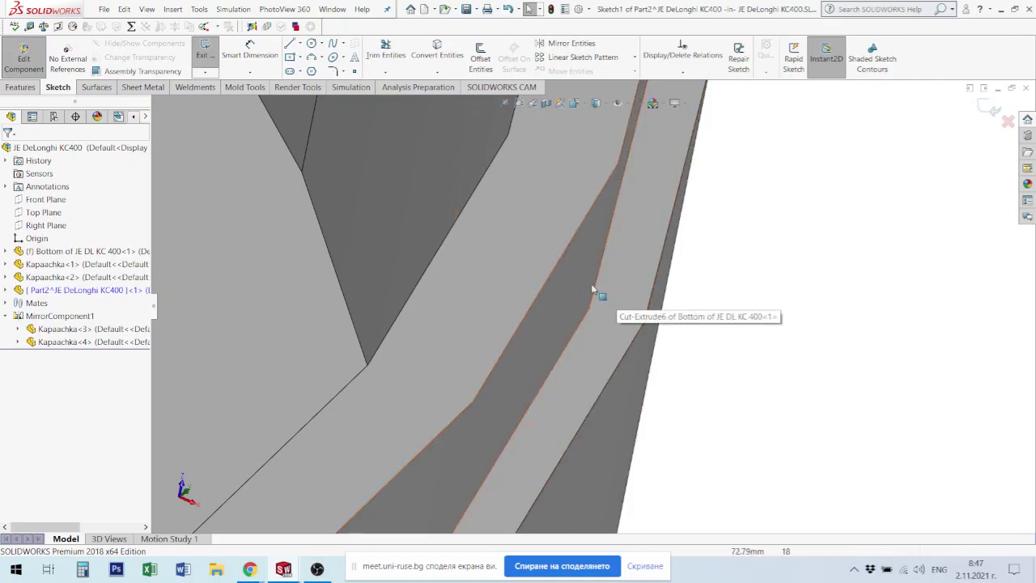
# Step: Select the tray's rim edge chain and zoom in to inspect the vents
pyautogui.click(582, 327)
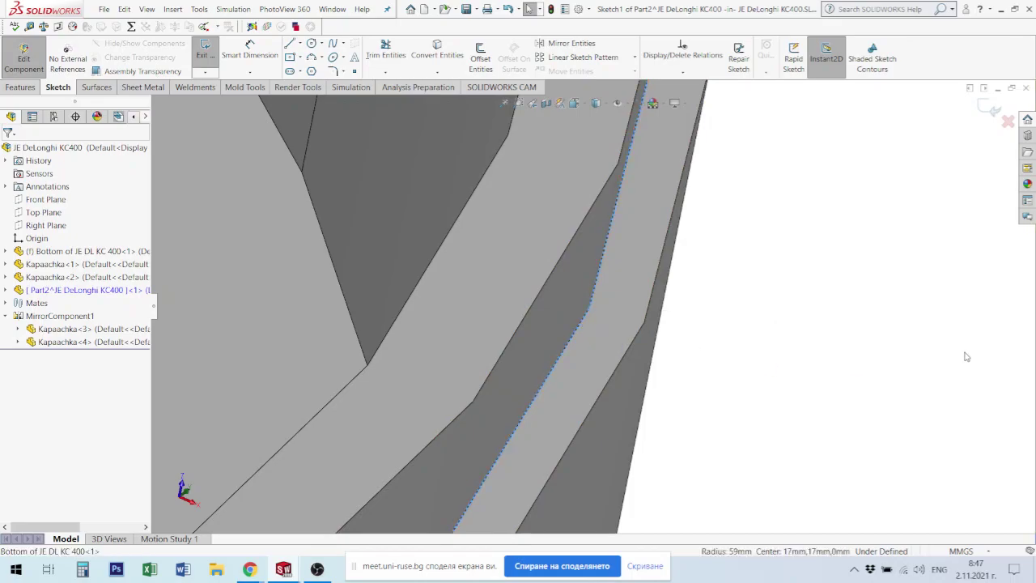
pyautogui.scroll(2, 620, 261)
pyautogui.scroll(2, 621, 267)
pyautogui.scroll(2, 619, 322)
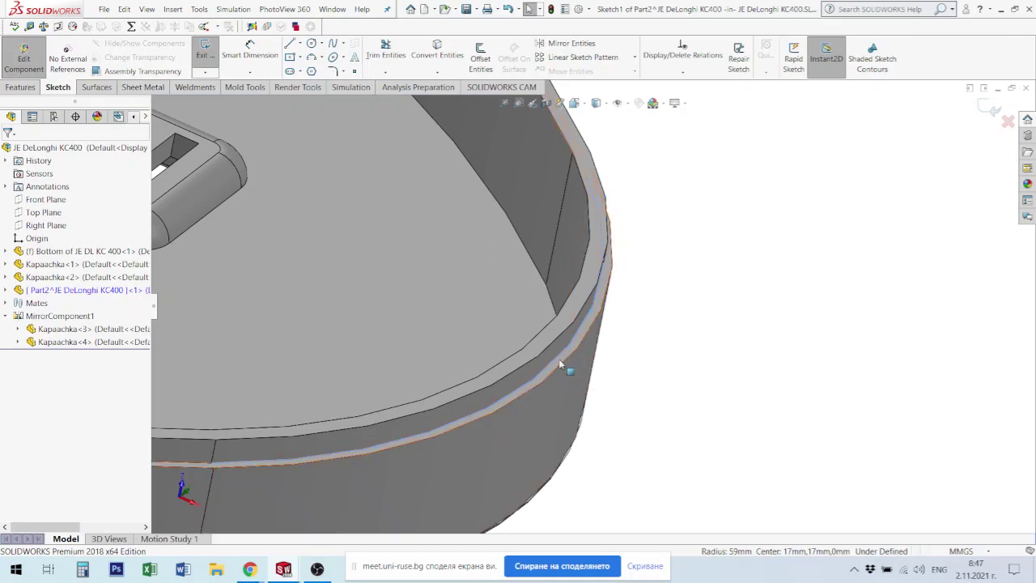
pyautogui.scroll(2, 558, 362)
pyautogui.scroll(2, 386, 404)
pyautogui.scroll(2, 386, 404)
pyautogui.scroll(-6, 398, 391)
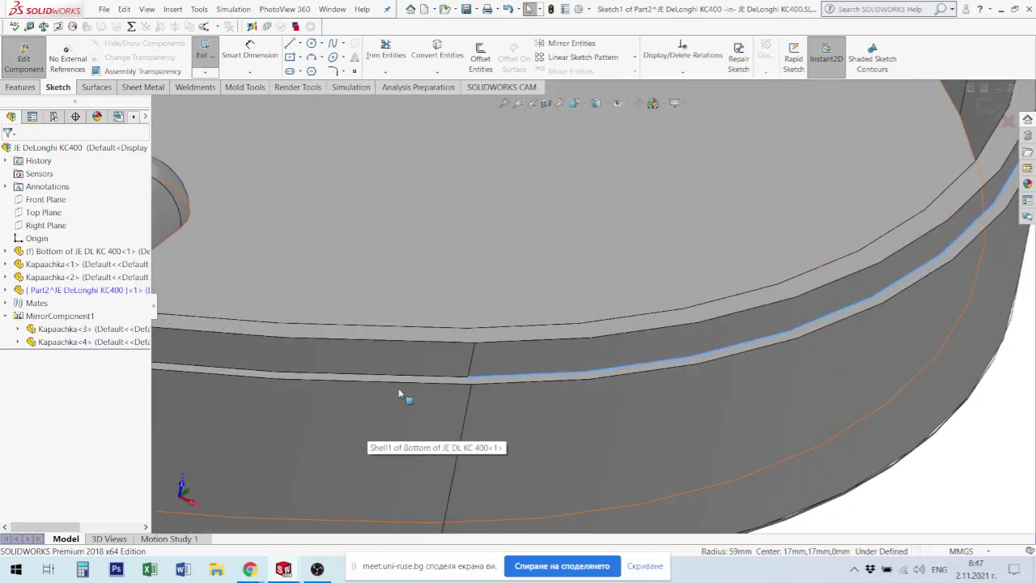
pyautogui.scroll(3, 496, 389)
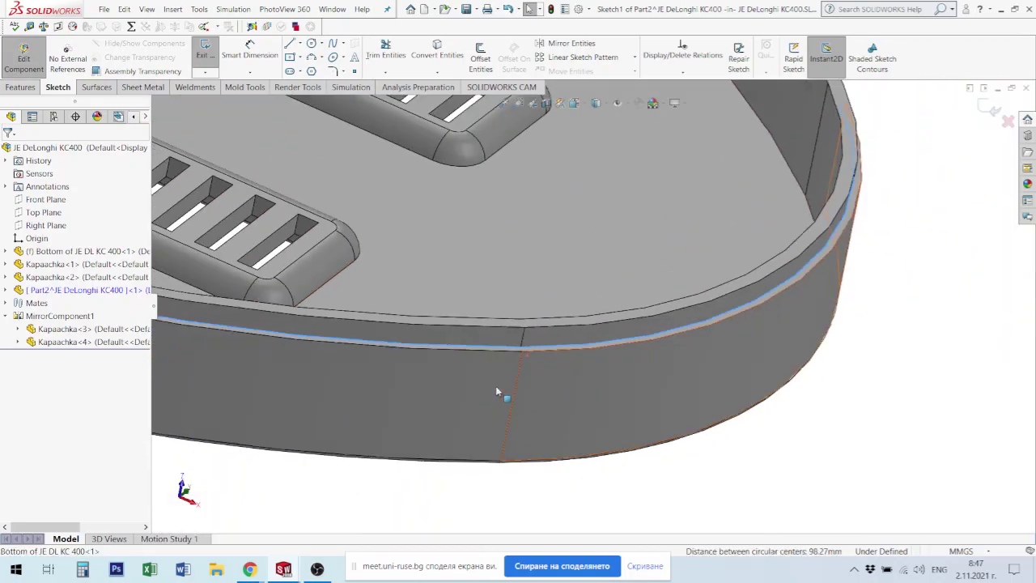
pyautogui.scroll(3, 496, 391)
pyautogui.moveTo(294, 292); pyautogui.dragTo(159, 253, button='middle')
pyautogui.scroll(-3, 159, 253)
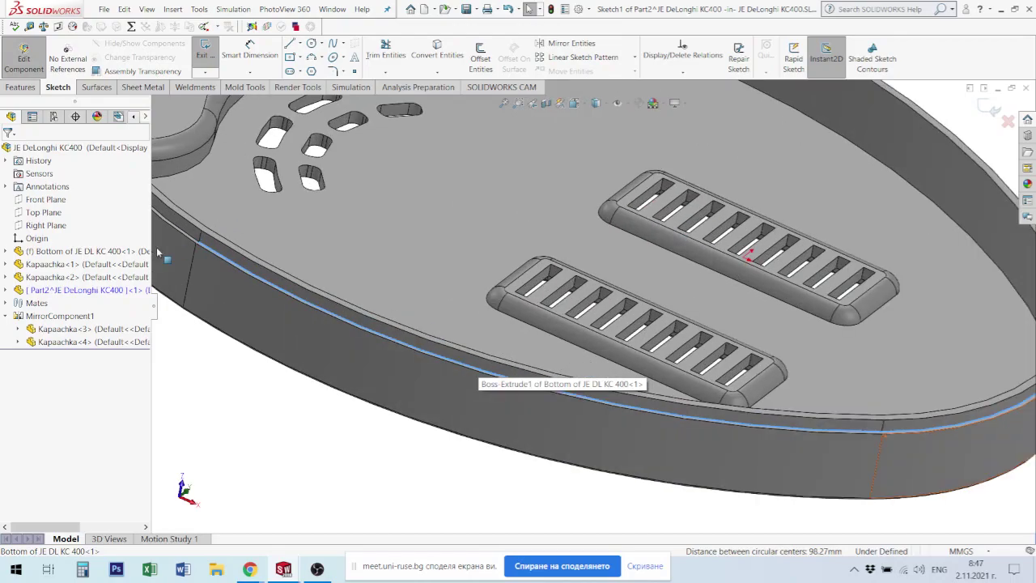
pyautogui.scroll(-3, 301, 274)
pyautogui.scroll(-2, 353, 266)
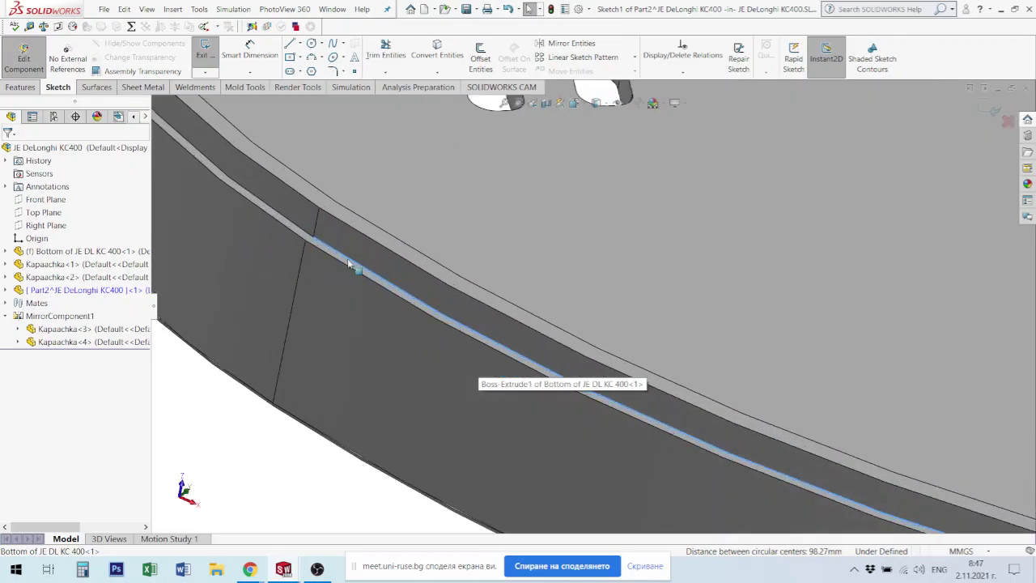
# Step: Try selecting the rim edges of the cut face, then clear the selection
pyautogui.click(301, 233)
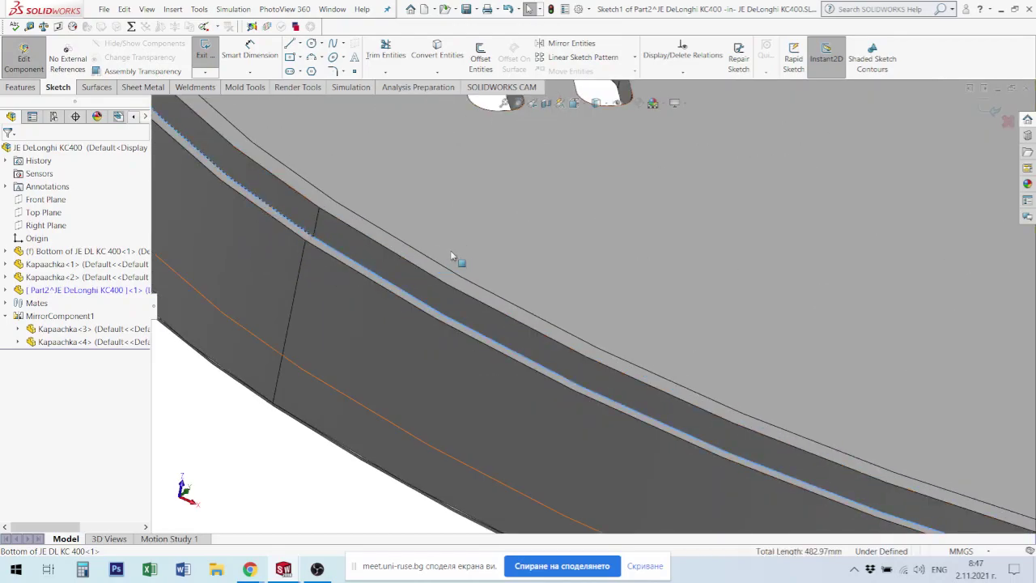
pyautogui.scroll(3, 452, 255)
pyautogui.scroll(2, 452, 256)
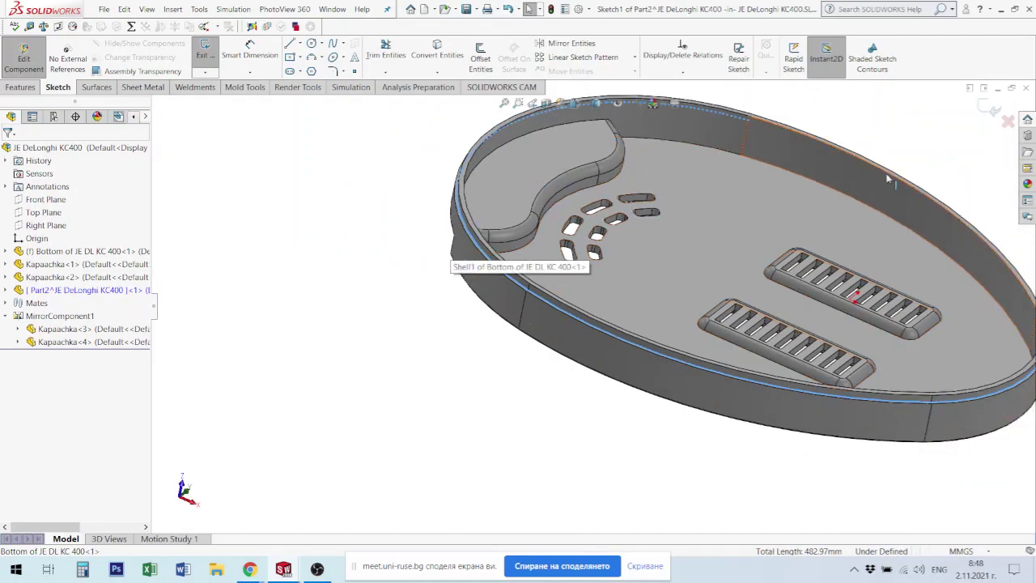
pyautogui.moveTo(888, 179); pyautogui.dragTo(584, 393, button='middle')
pyautogui.scroll(-3, 584, 393)
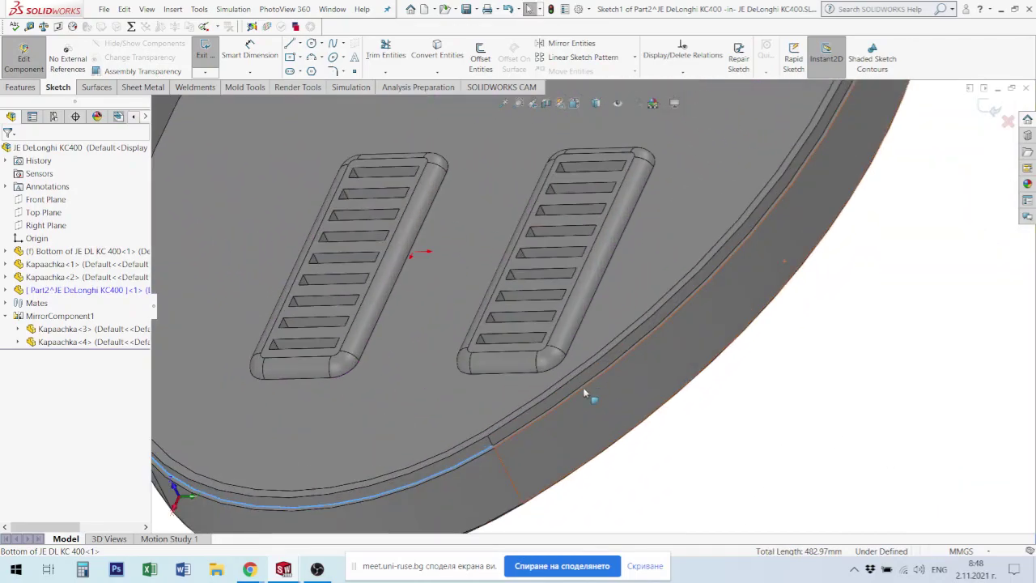
pyautogui.scroll(-2, 584, 393)
pyautogui.scroll(-2, 485, 425)
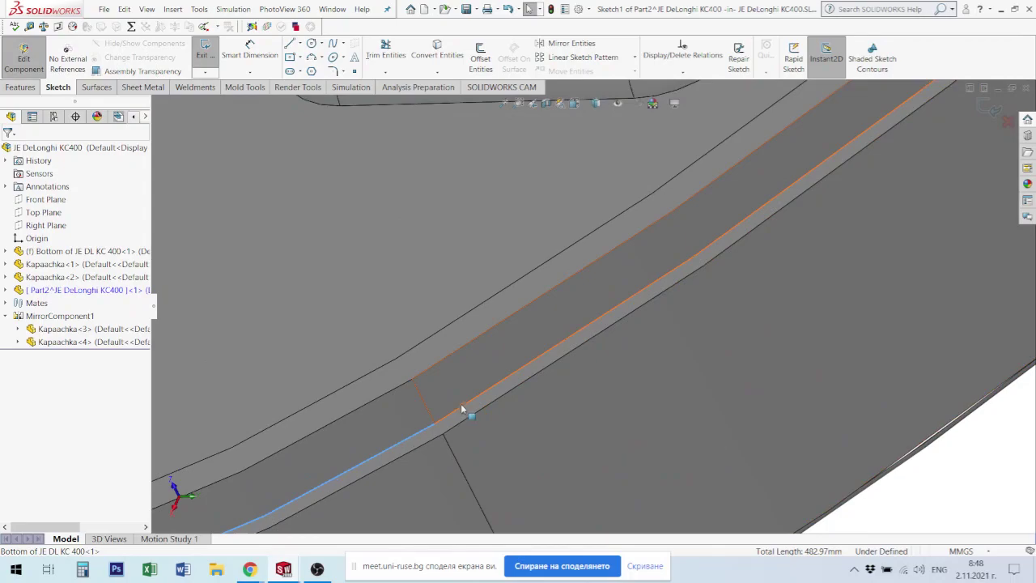
pyautogui.click(462, 408)
pyautogui.click(475, 413)
pyautogui.click(958, 527)
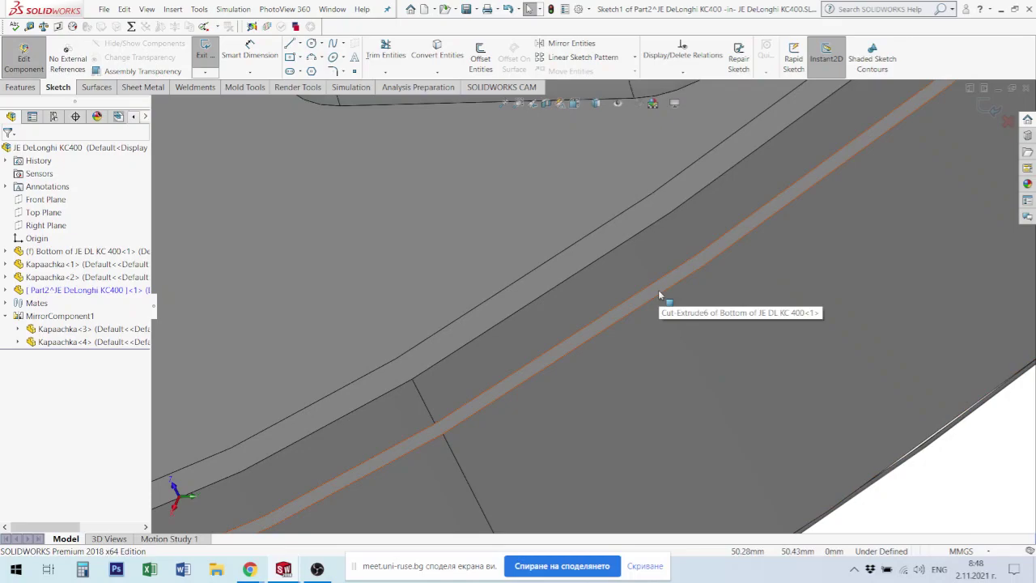
# Step: Turn the tray face-on and select the base's vented inner floor face
pyautogui.click(658, 289)
pyautogui.scroll(3, 720, 267)
pyautogui.scroll(3, 740, 215)
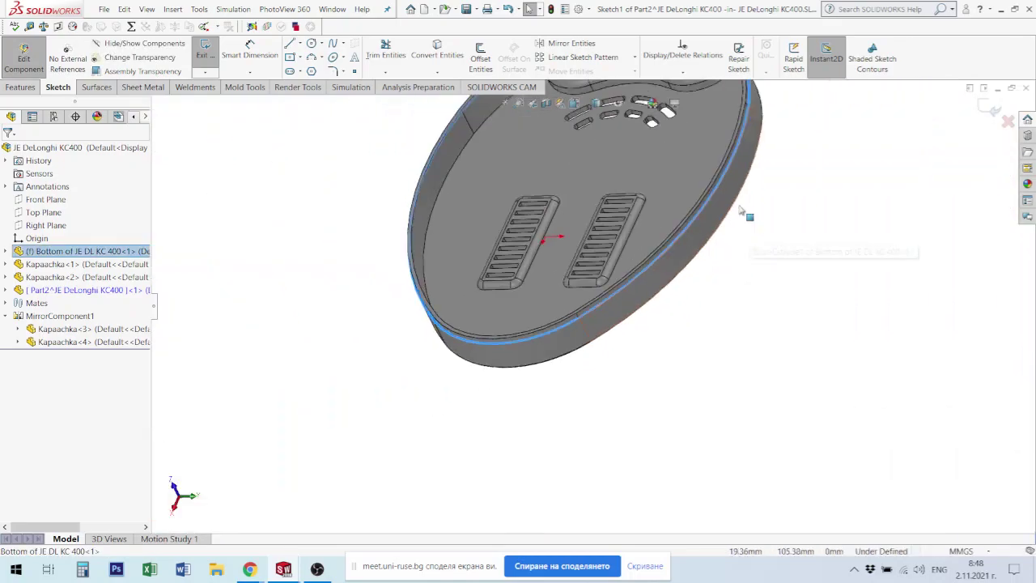
pyautogui.scroll(-2, 736, 162)
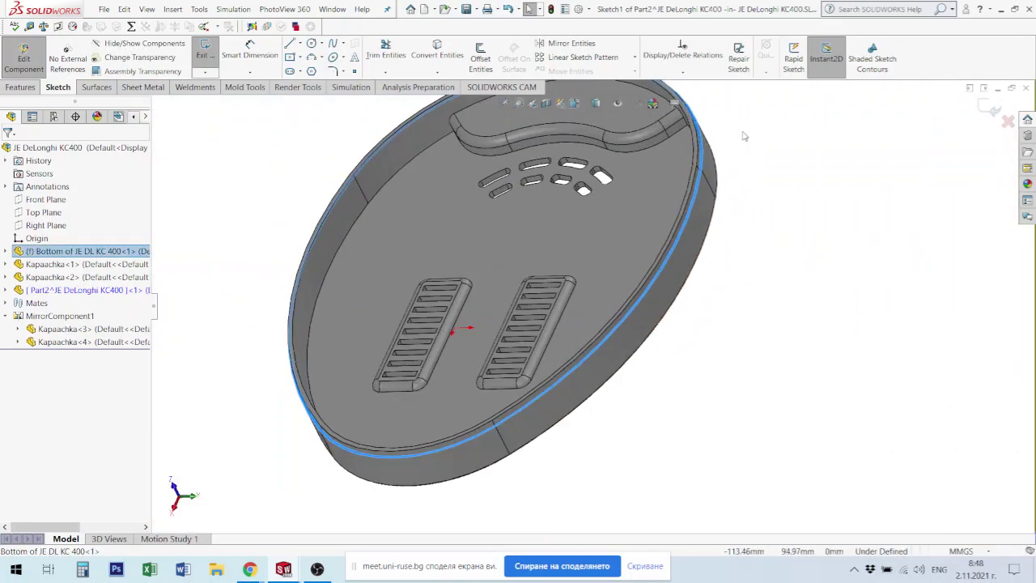
pyautogui.moveTo(744, 136)
pyautogui.mouseDown(button='middle')
pyautogui.moveTo(753, 180)
pyautogui.moveTo(714, 164)
pyautogui.mouseUp(button='middle')
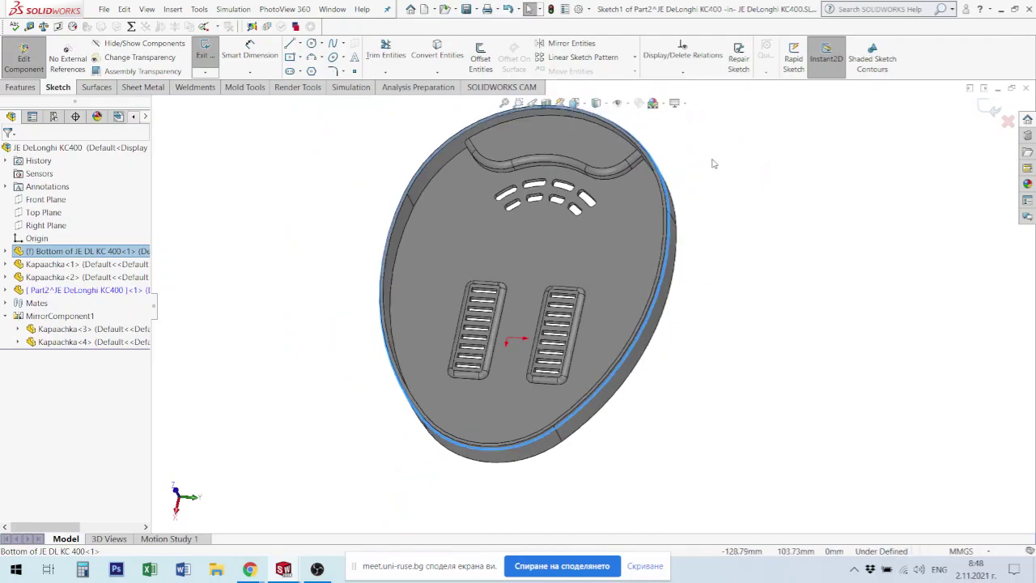
pyautogui.scroll(-3, 582, 329)
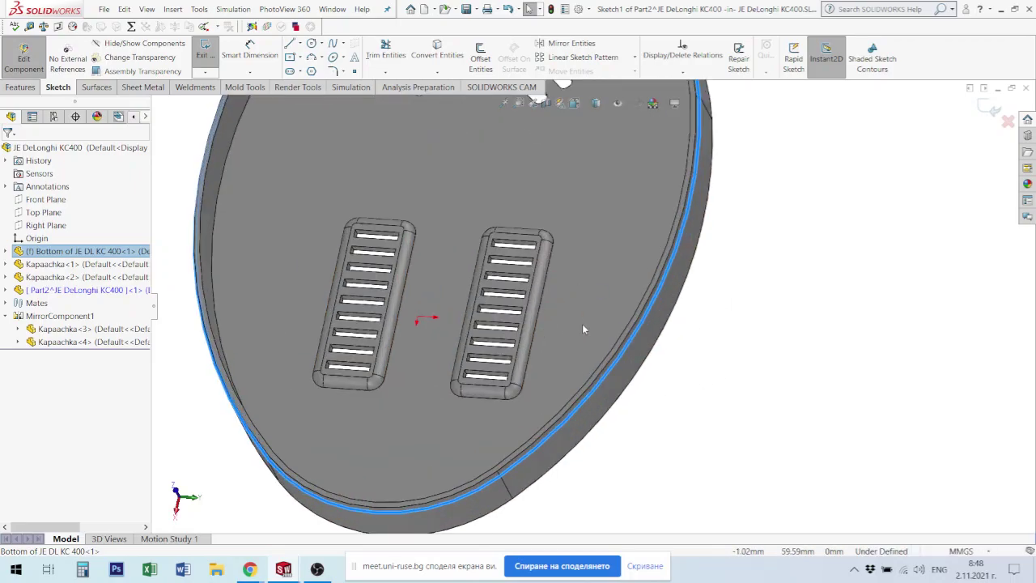
pyautogui.click(534, 467)
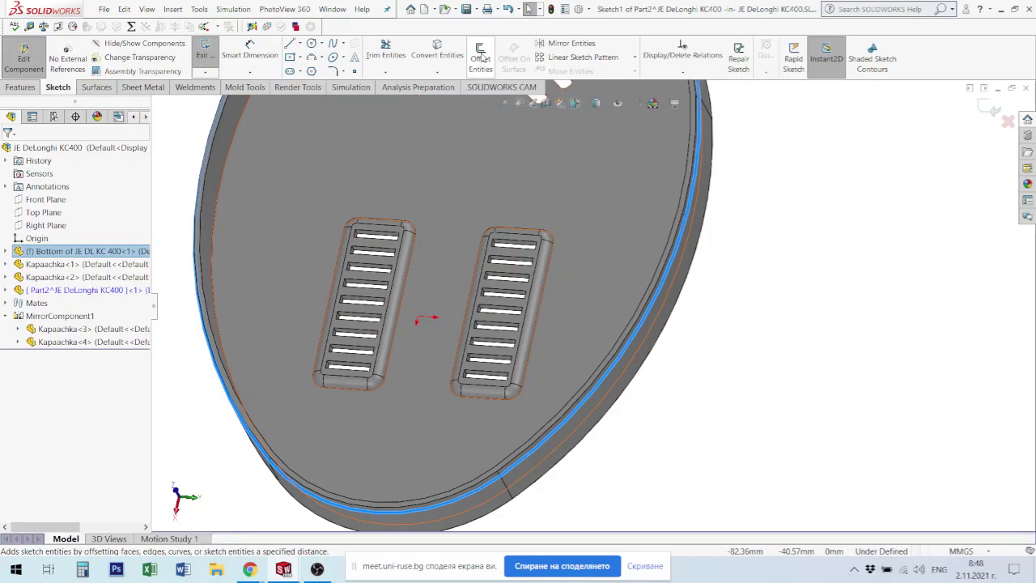
# Step: Offset the selected face's outline by 3 mm
pyautogui.click(480, 53)
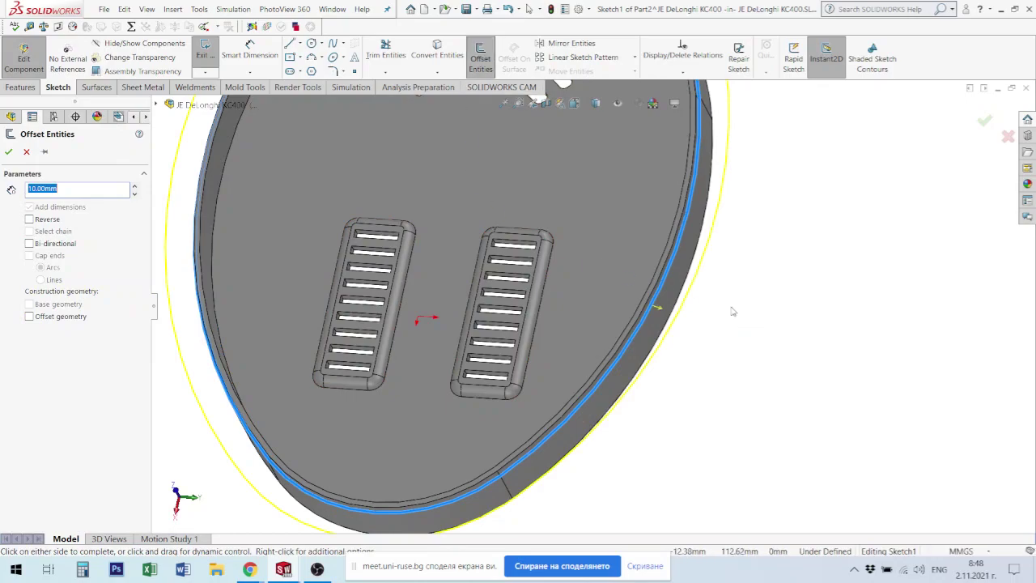
pyautogui.moveTo(866, 270); pyautogui.dragTo(893, 275, button='middle')
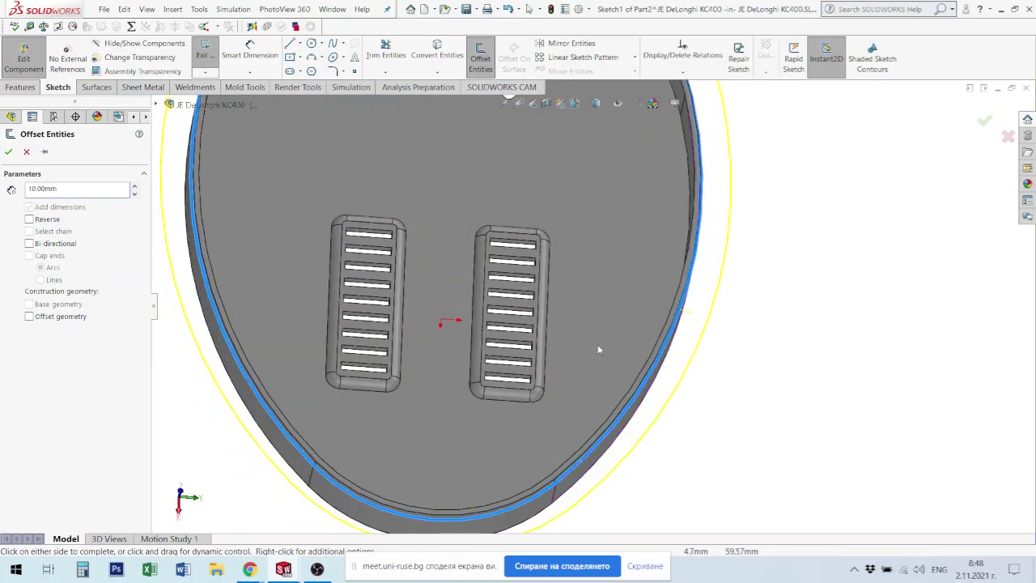
pyautogui.doubleClick(49, 189)
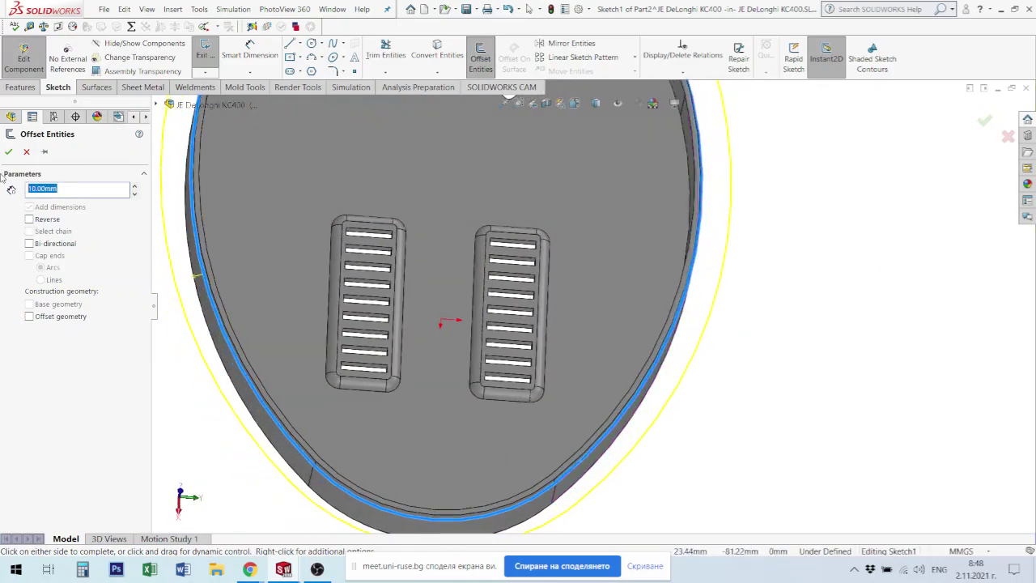
pyautogui.write('3')
pyautogui.press('Return')
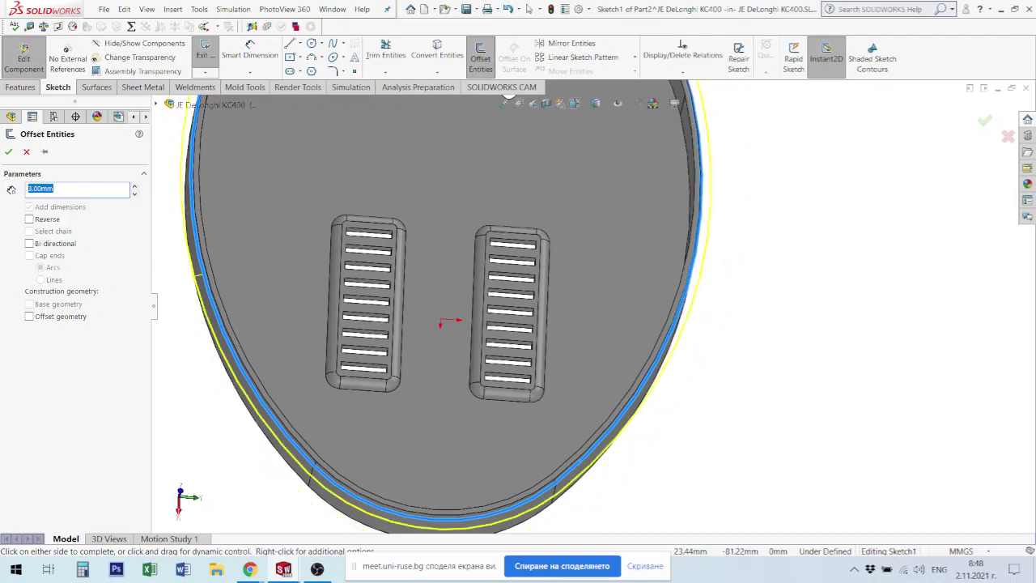
pyautogui.click(8, 152)
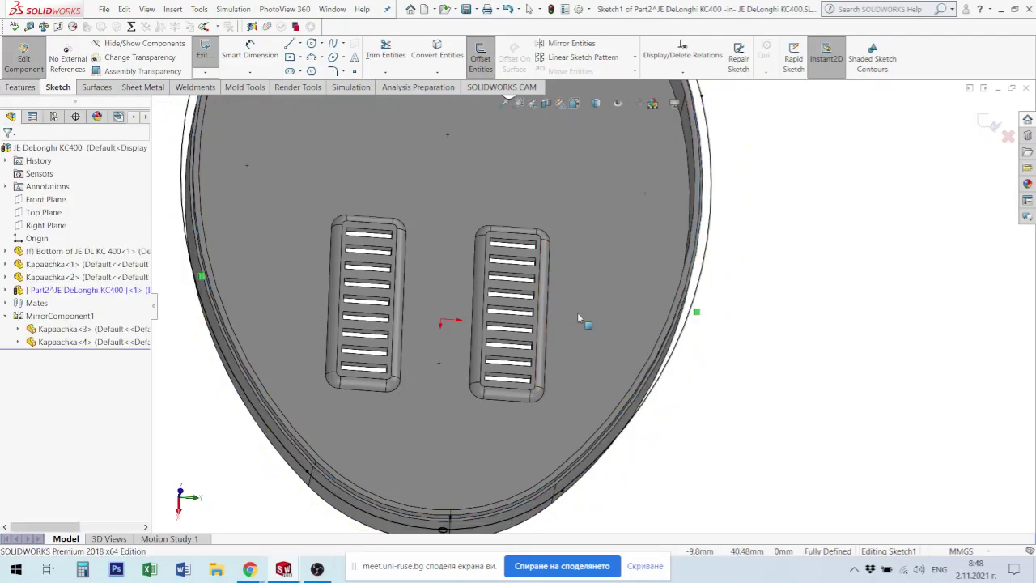
# Step: Orbit around the rim to inspect the new offset outline and its dimension
pyautogui.moveTo(577, 312); pyautogui.dragTo(736, 257, button='middle')
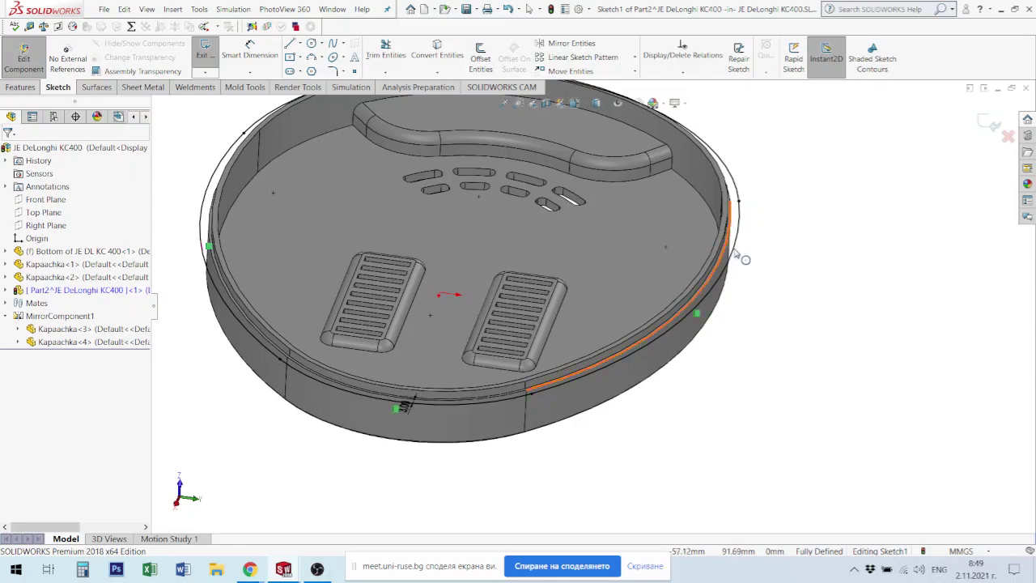
pyautogui.scroll(-3, 738, 258)
pyautogui.scroll(-2, 728, 235)
pyautogui.scroll(-2, 656, 215)
pyautogui.scroll(-3, 643, 203)
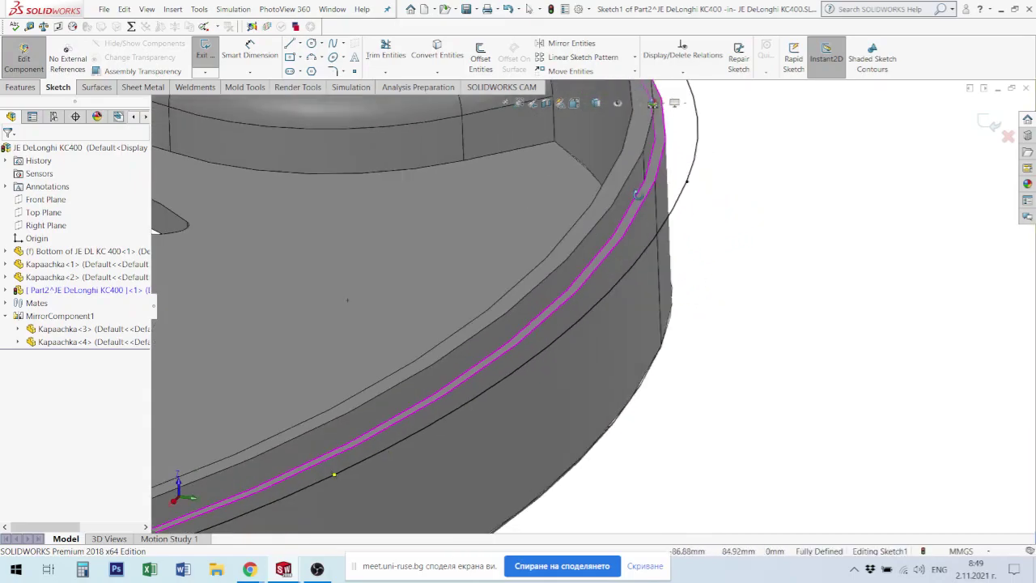
pyautogui.moveTo(638, 194); pyautogui.dragTo(702, 265, button='middle')
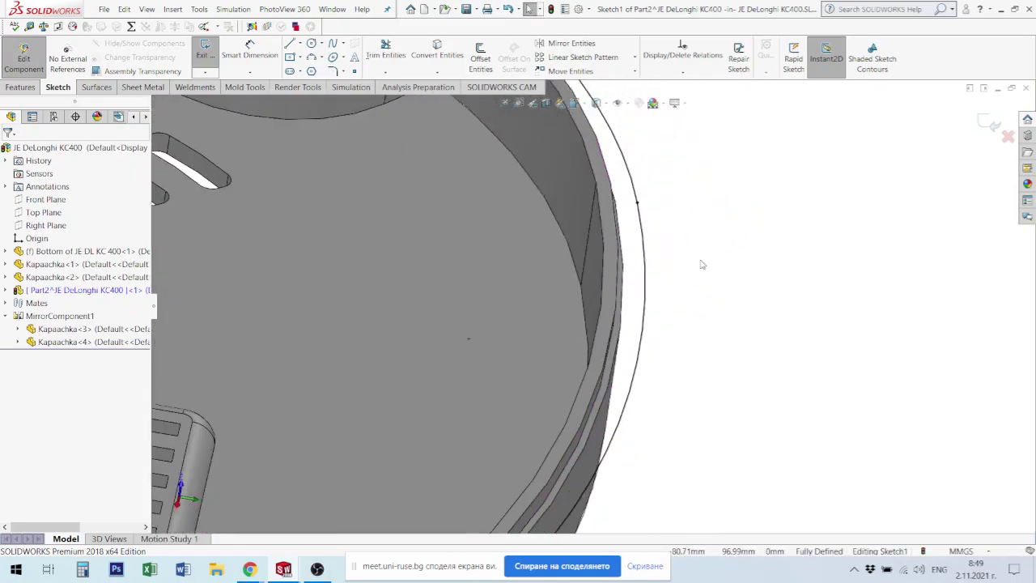
pyautogui.scroll(4, 702, 265)
pyautogui.scroll(3, 702, 265)
pyautogui.scroll(-5, 623, 483)
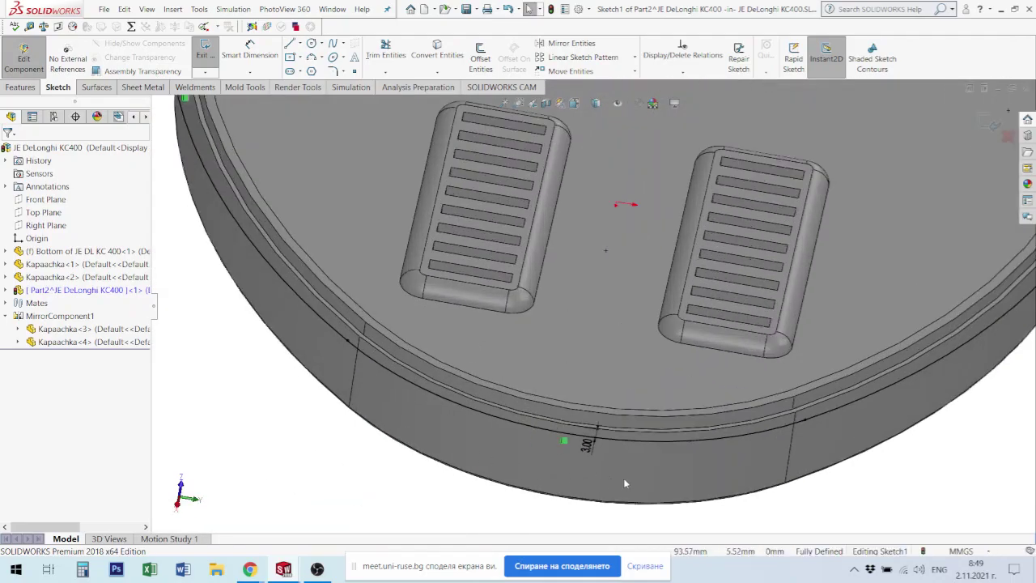
pyautogui.moveTo(624, 483); pyautogui.dragTo(599, 457, button='middle')
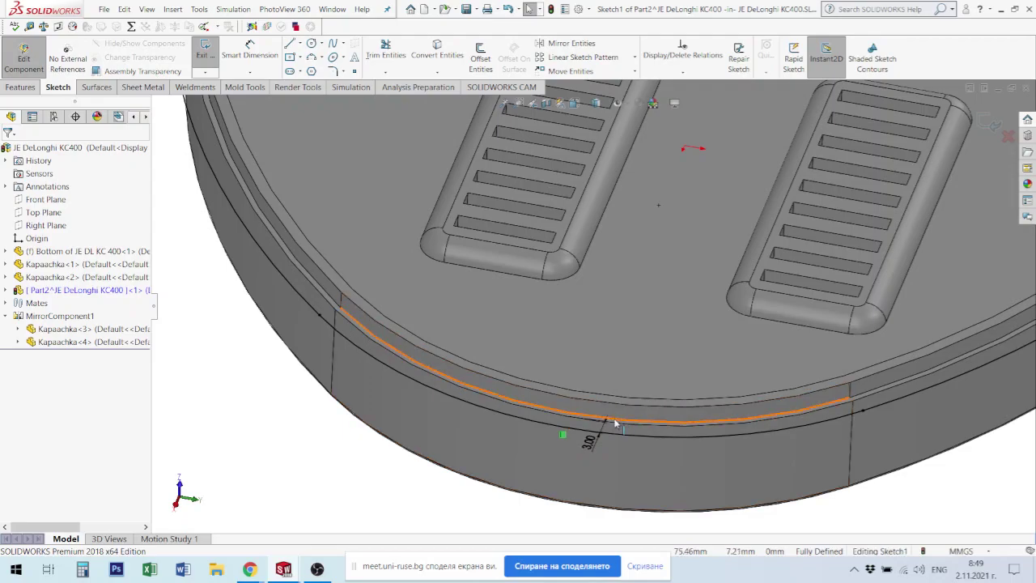
# Step: Change the offset dimension from 3 to 2 mm, review the outline and exit Sketch1
pyautogui.doubleClick(594, 442)
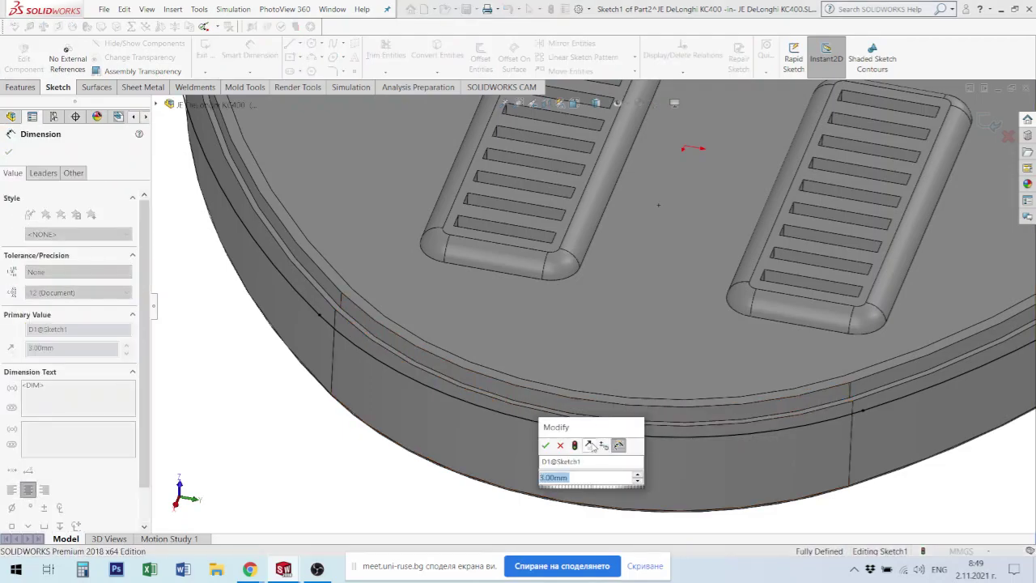
pyautogui.write('2')
pyautogui.press('Return')
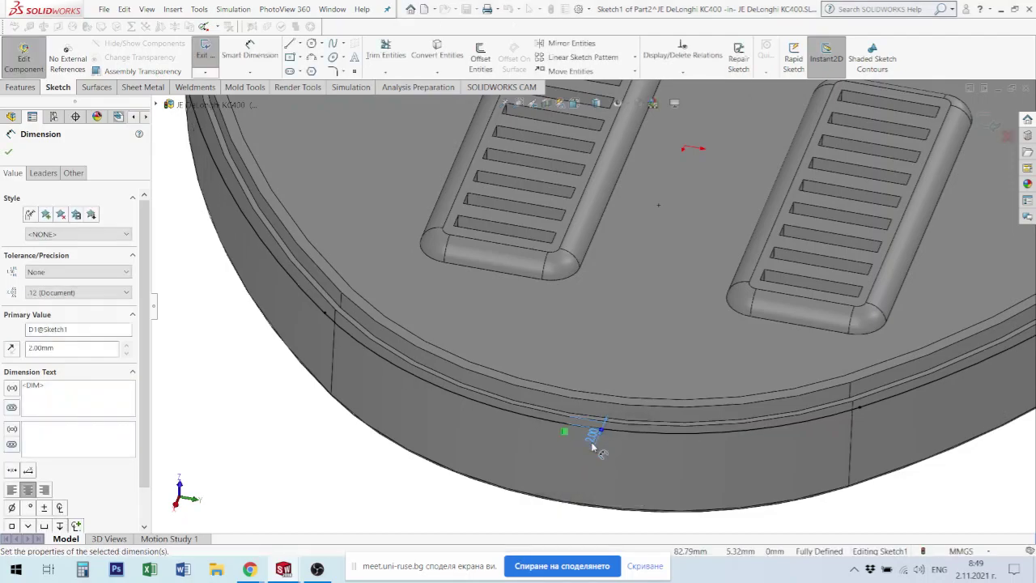
pyautogui.scroll(2, 681, 434)
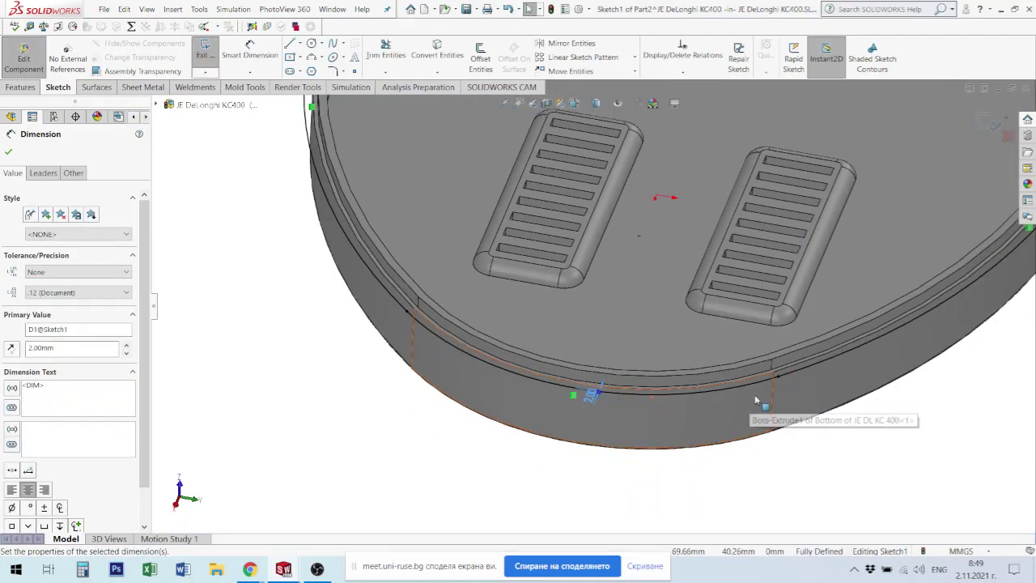
pyautogui.moveTo(745, 411); pyautogui.dragTo(779, 392, button='middle')
pyautogui.scroll(5, 789, 275)
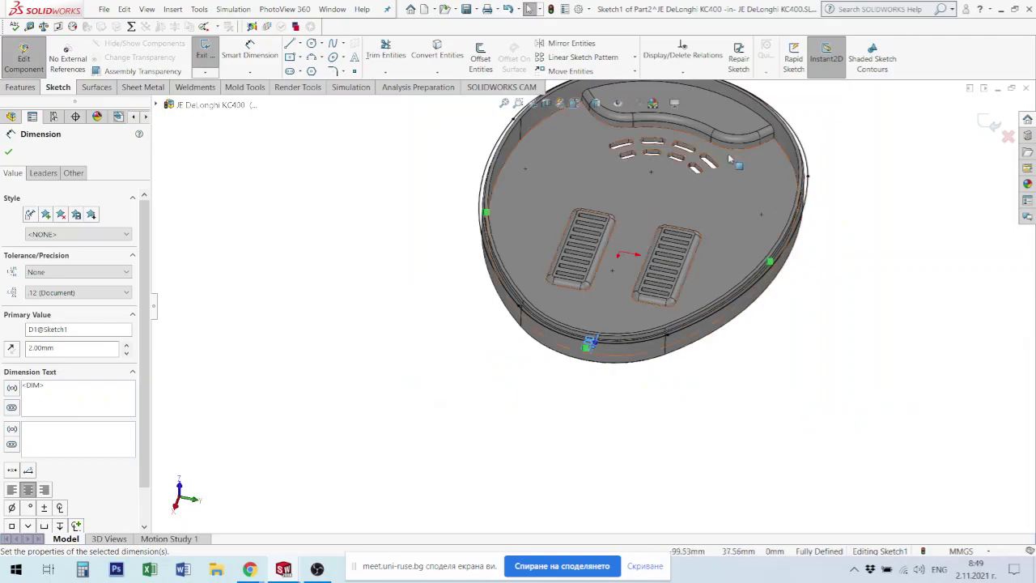
pyautogui.moveTo(788, 164)
pyautogui.mouseDown(button='middle')
pyautogui.moveTo(662, 193)
pyautogui.moveTo(602, 134)
pyautogui.moveTo(606, 180)
pyautogui.mouseUp(button='middle')
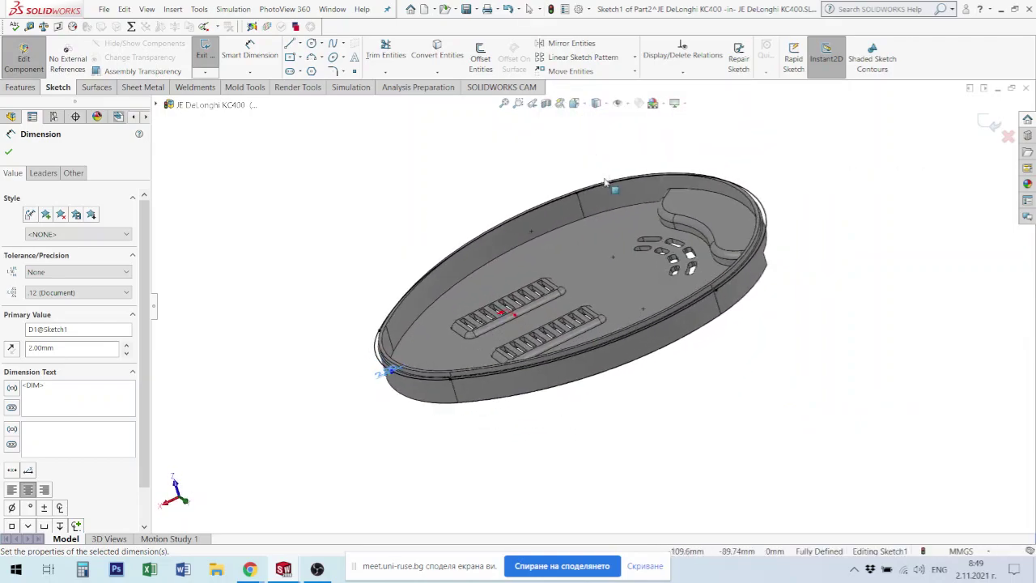
pyautogui.click(989, 123)
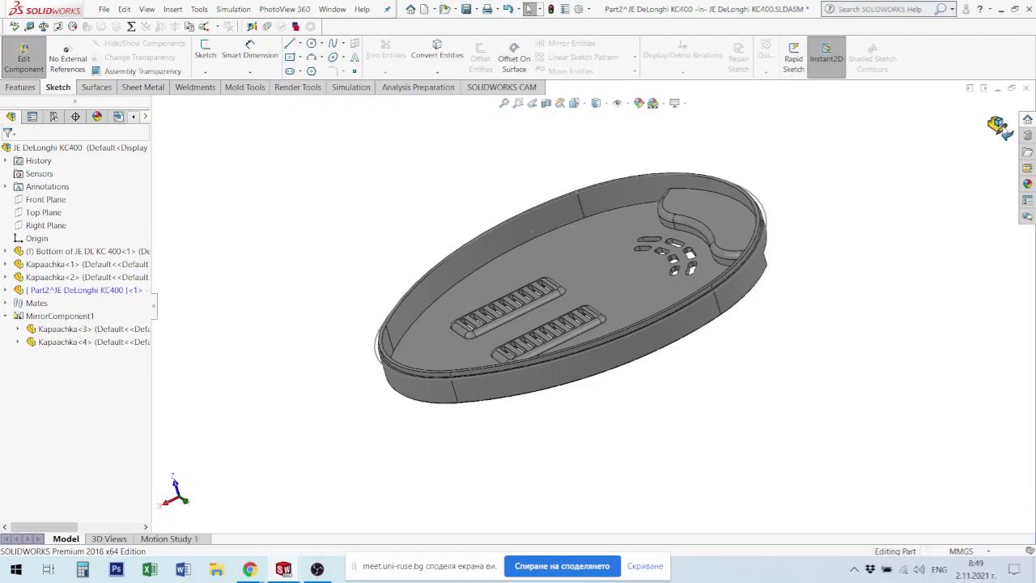
# Step: Leave in-place editing and open Part2 from the tree in its own window
pyautogui.click(1000, 128)
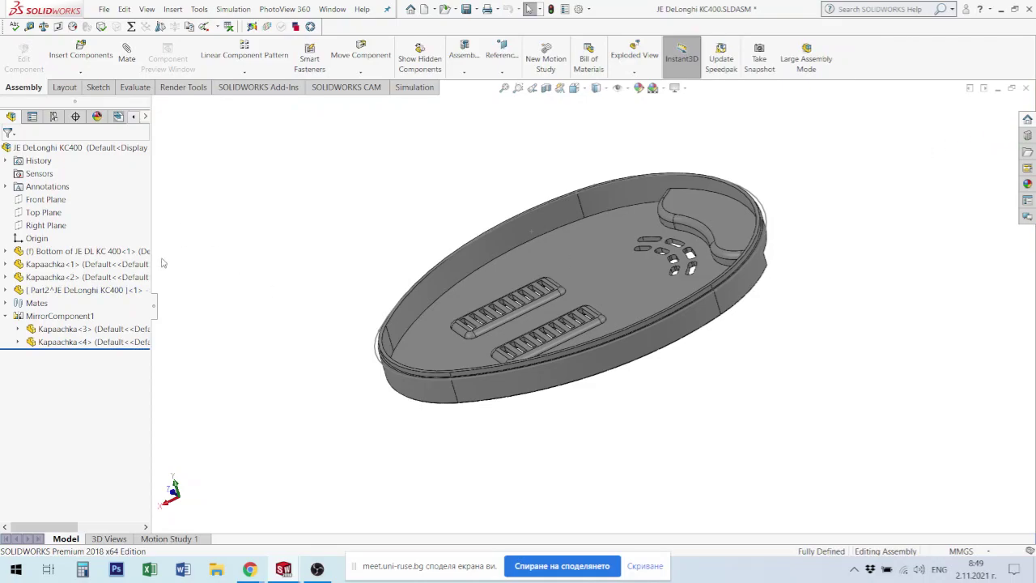
pyautogui.click(98, 290)
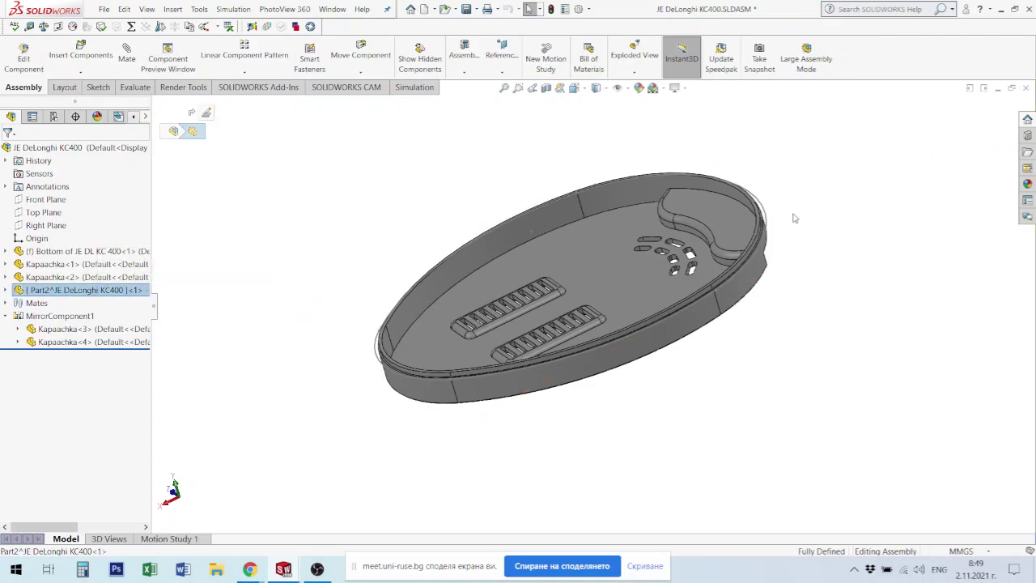
pyautogui.scroll(-5, 793, 218)
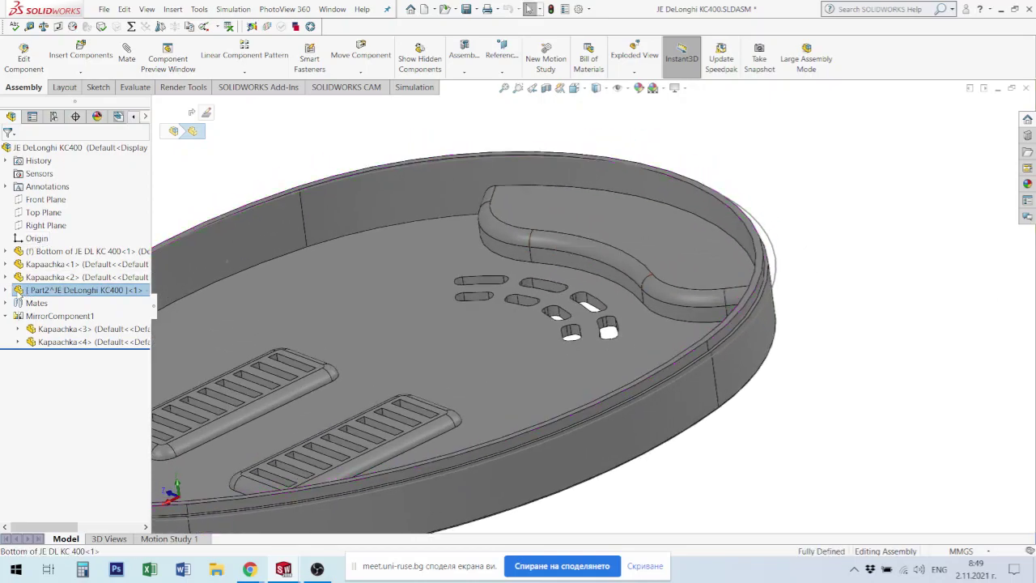
pyautogui.rightClick(22, 293)
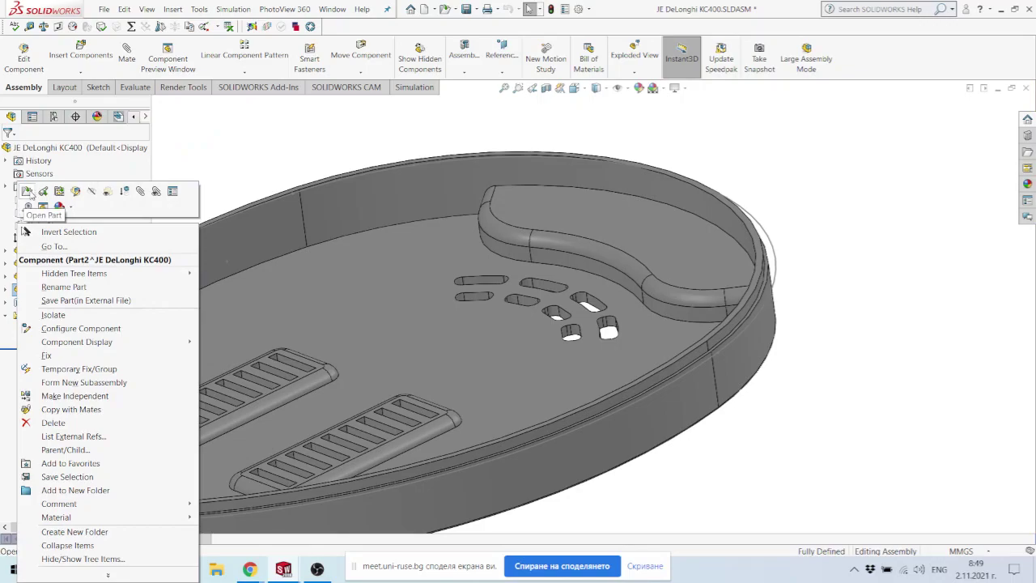
pyautogui.click(29, 191)
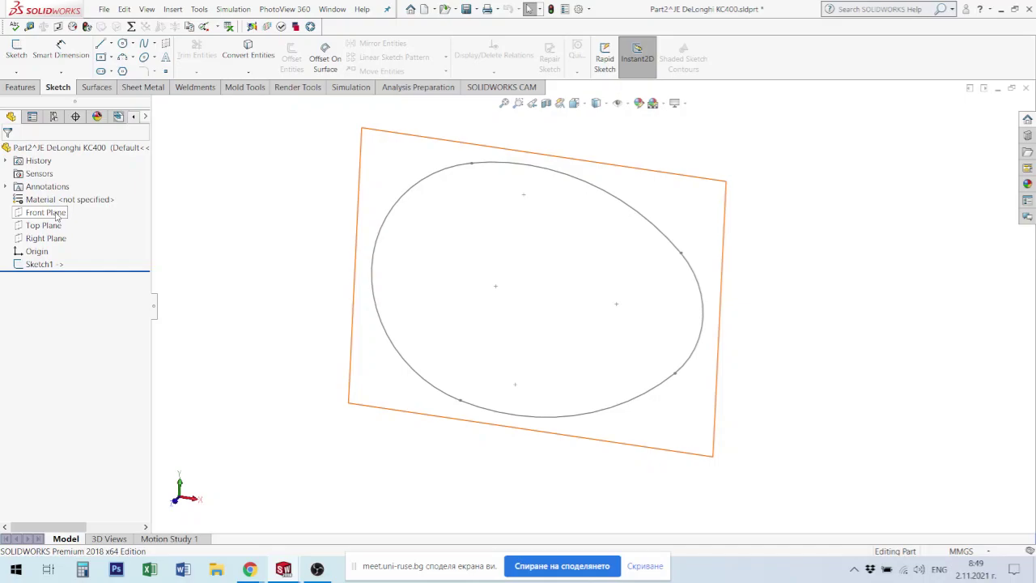
# Step: Select the Front Plane in Part2's feature tree
pyautogui.click(55, 213)
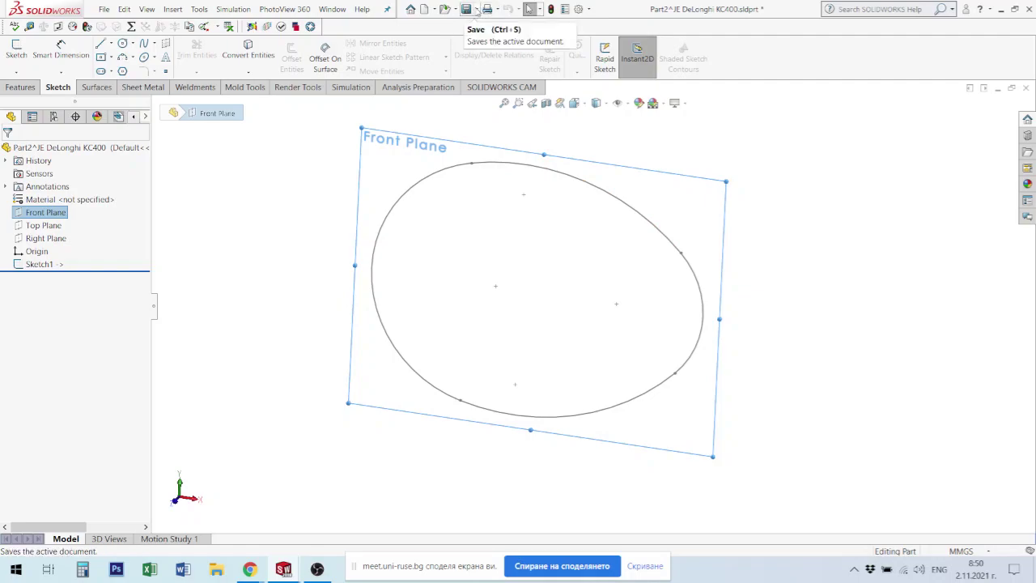
# Step: Use Save As to store the part as Main_Body.SLDPRT in E-design 2
pyautogui.click(478, 9)
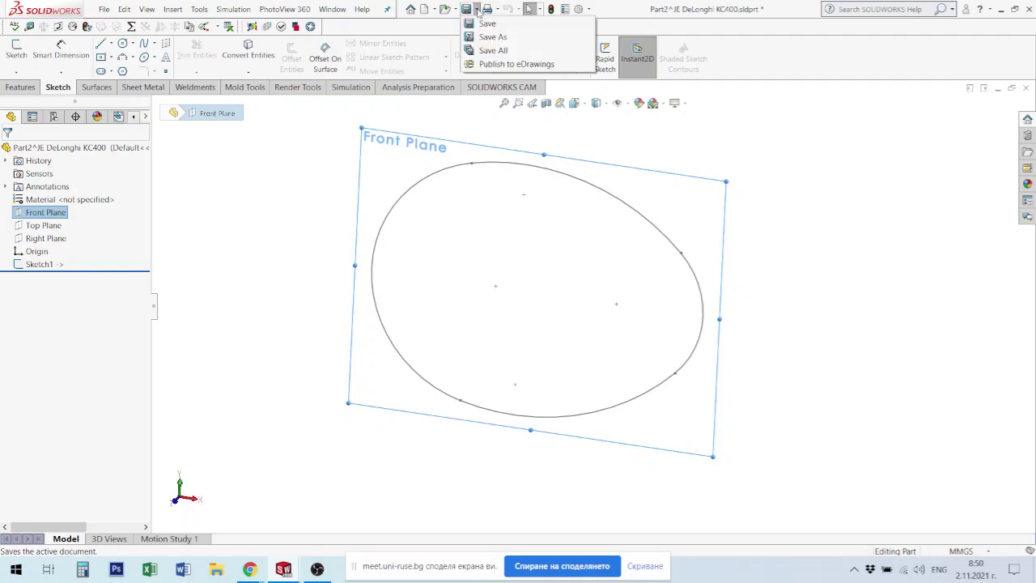
pyautogui.click(497, 34)
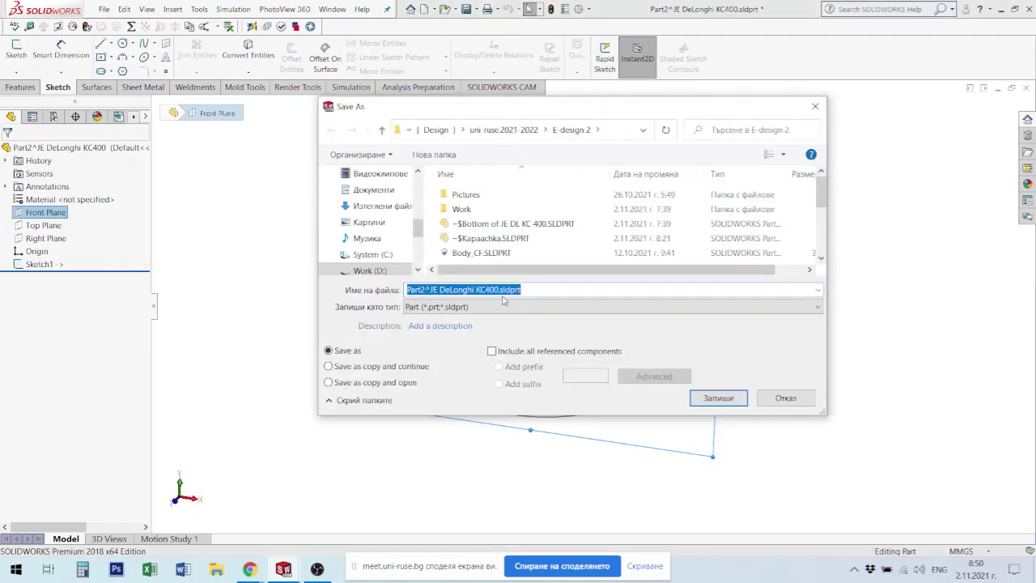
pyautogui.write('T')
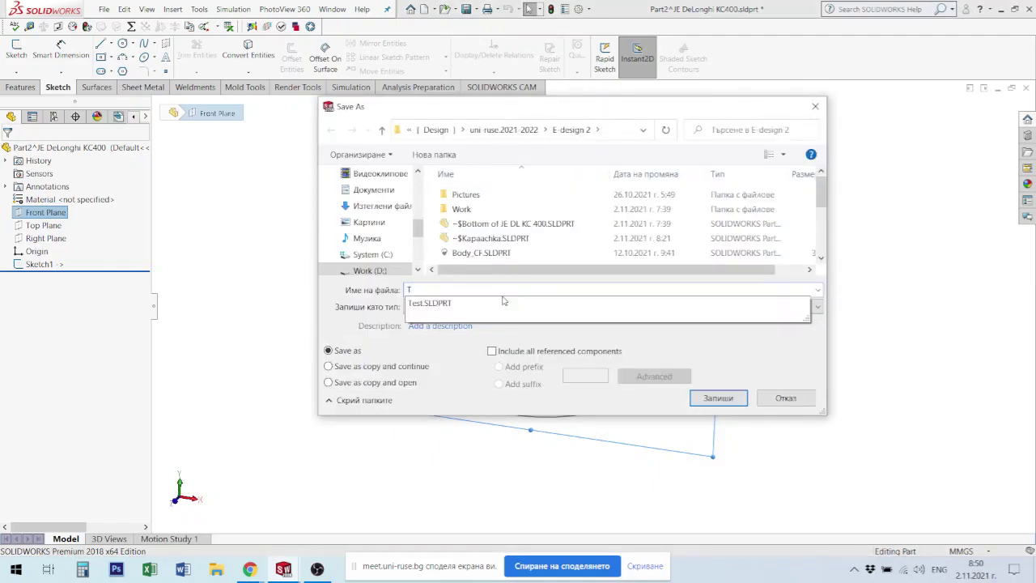
pyautogui.press('BackSpace')
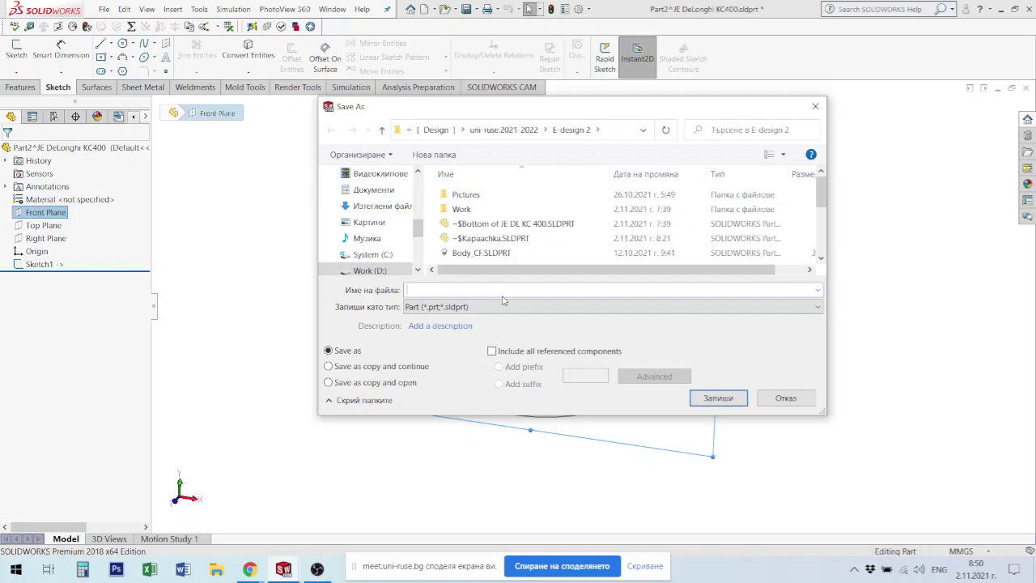
pyautogui.write('Main_Body')
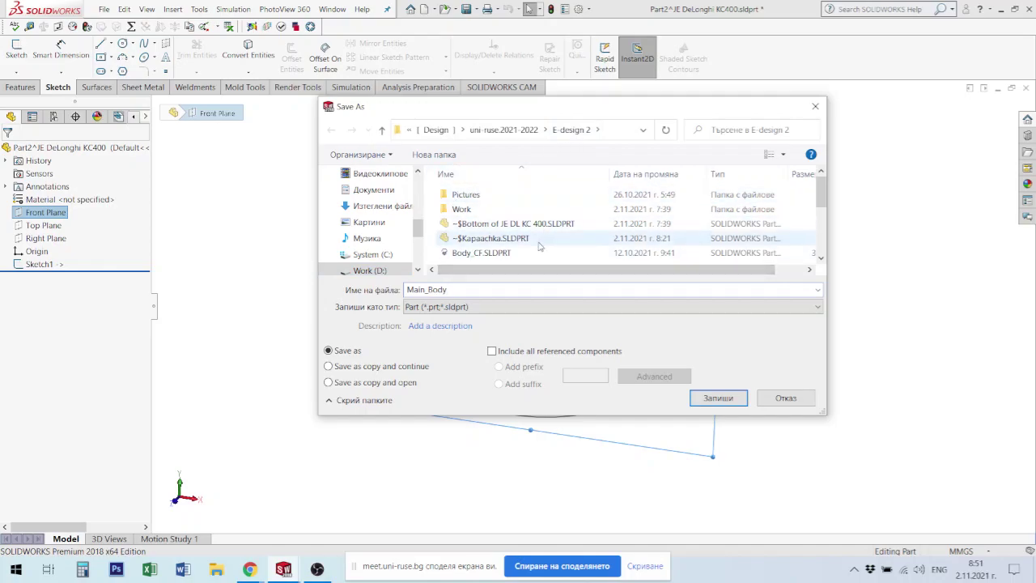
pyautogui.click(718, 397)
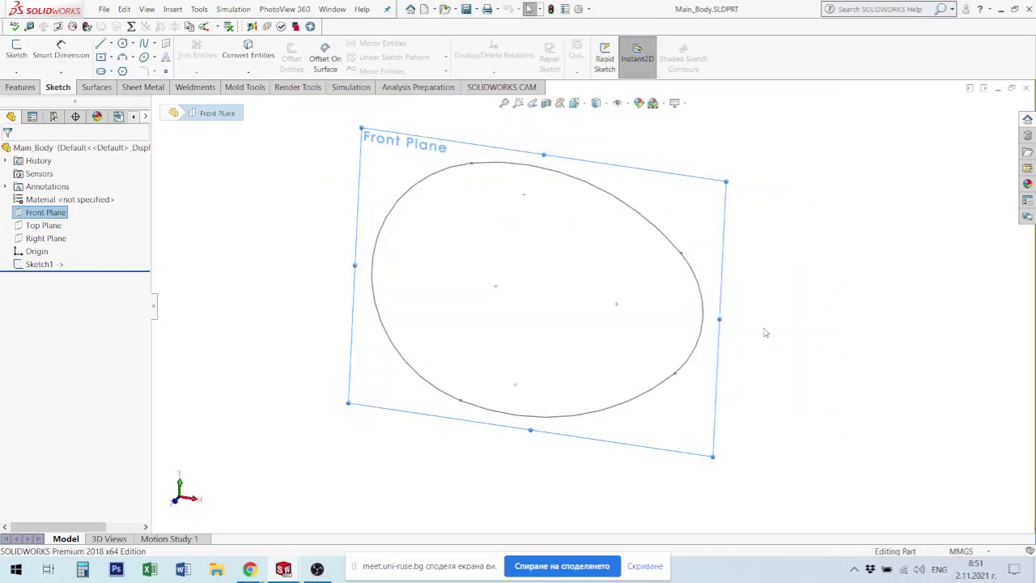
# Step: Reopen Sketch1 of Main_Body for editing
pyautogui.moveTo(721, 324)
pyautogui.mouseDown(button='middle')
pyautogui.moveTo(701, 144)
pyautogui.moveTo(734, 157)
pyautogui.moveTo(236, 342)
pyautogui.mouseUp(button='middle')
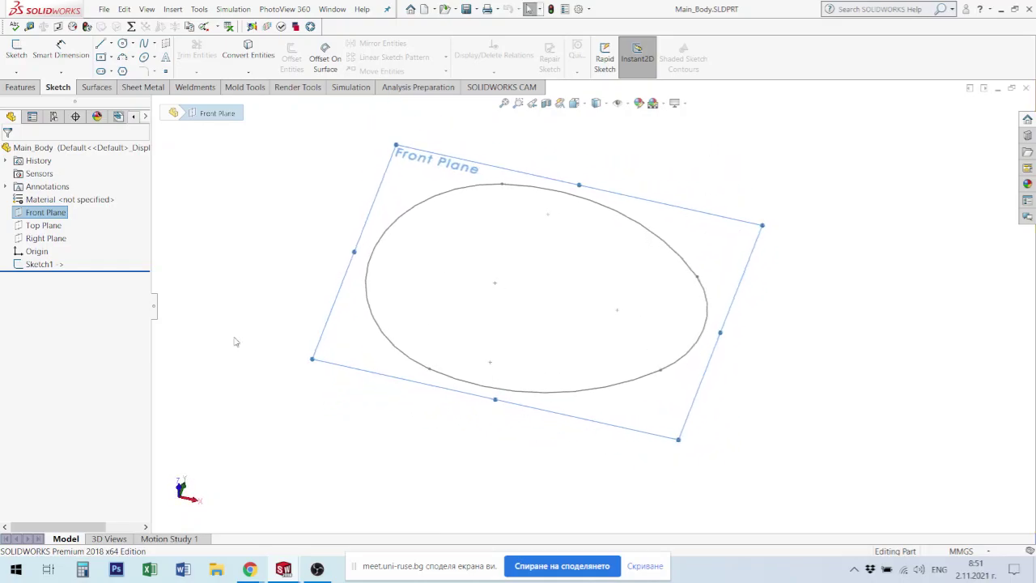
pyautogui.click(32, 265)
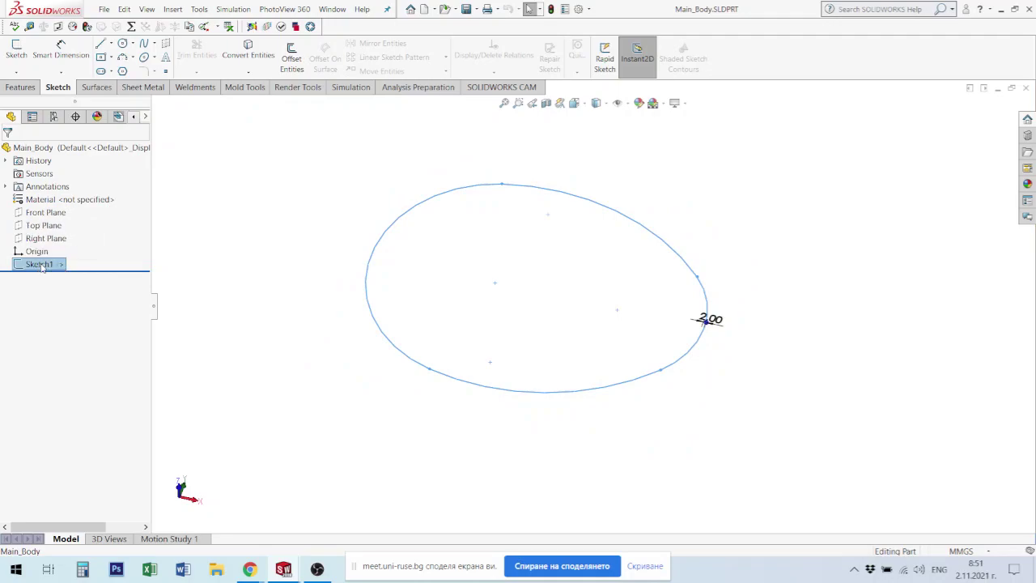
pyautogui.rightClick(42, 268)
pyautogui.click(51, 231)
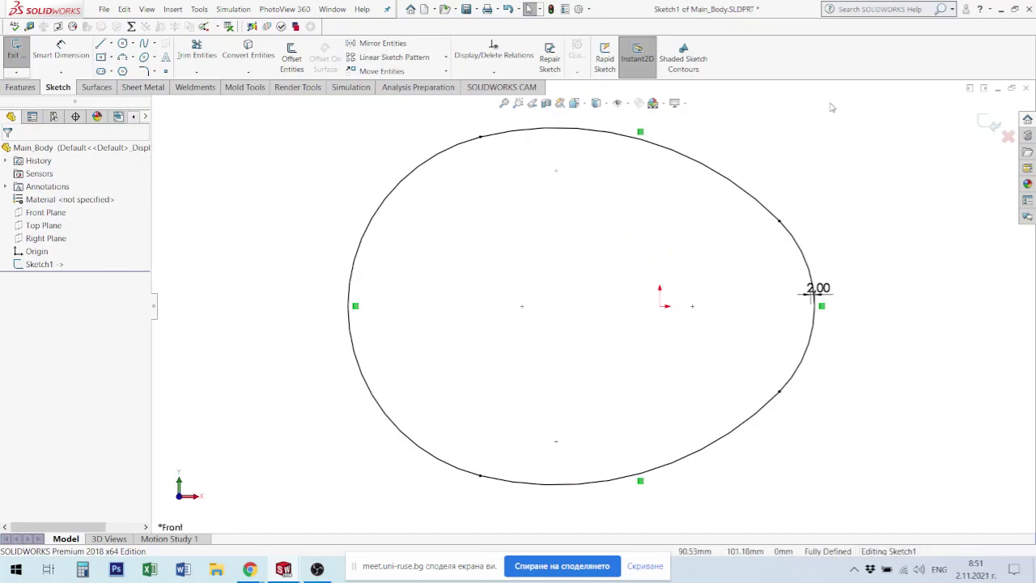
# Step: Zoom in to check and accept the 2.00 offset outline, then zoom back out
pyautogui.scroll(-3, 819, 290)
pyautogui.scroll(-3, 804, 330)
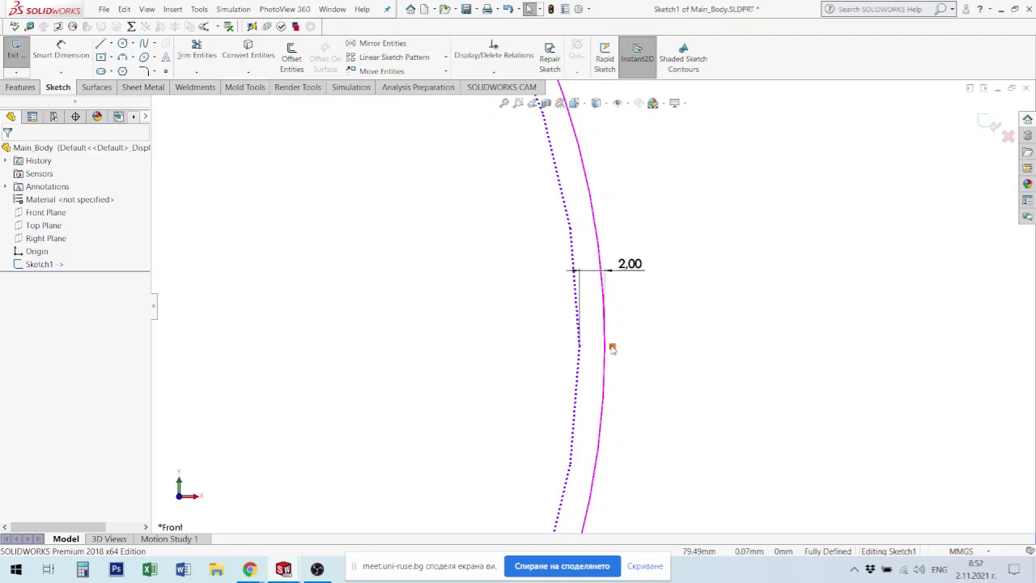
pyautogui.click(659, 381)
pyautogui.click(609, 342)
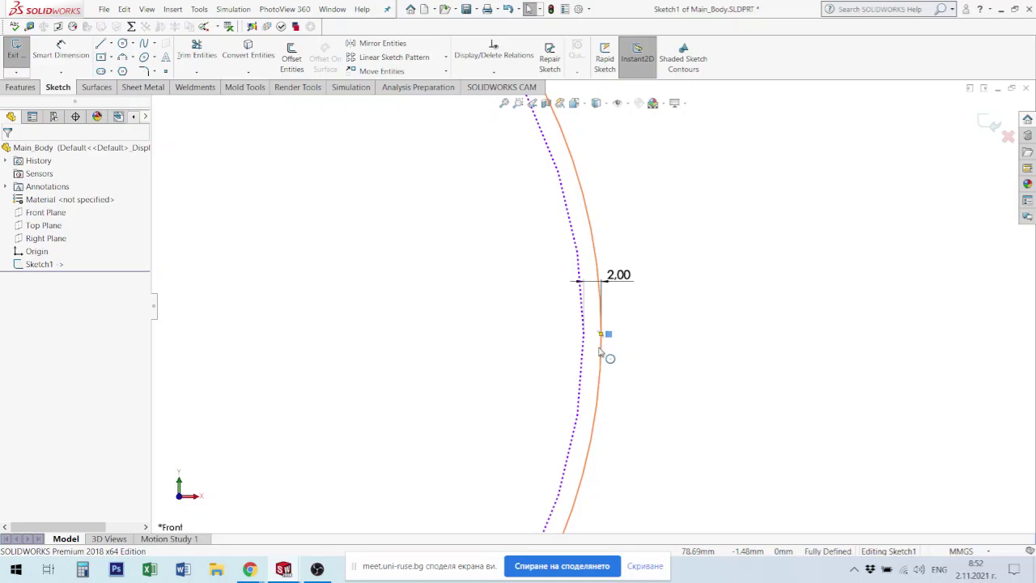
pyautogui.scroll(2, 664, 368)
pyautogui.scroll(2, 657, 372)
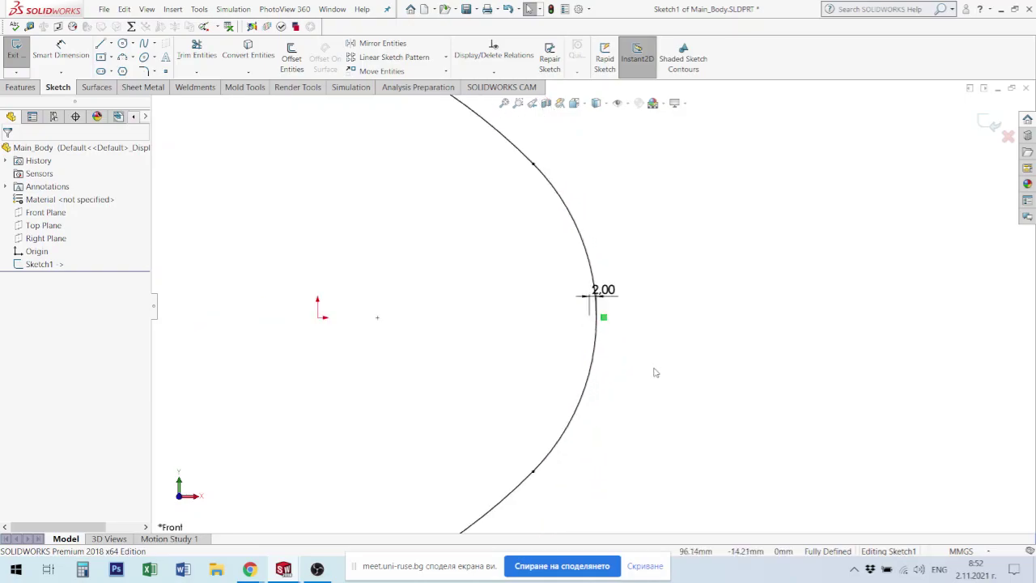
pyautogui.scroll(3, 597, 358)
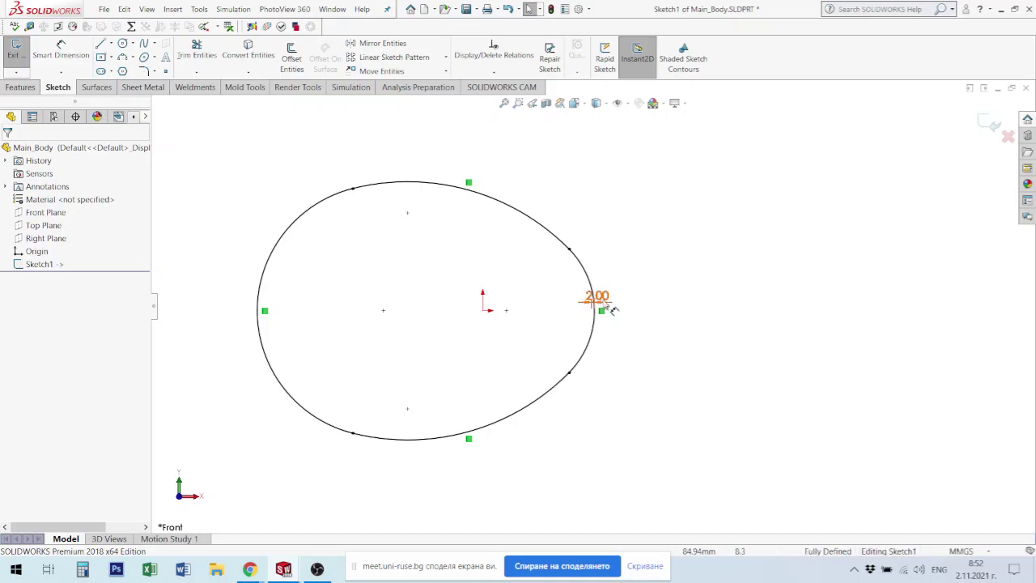
pyautogui.click(98, 148)
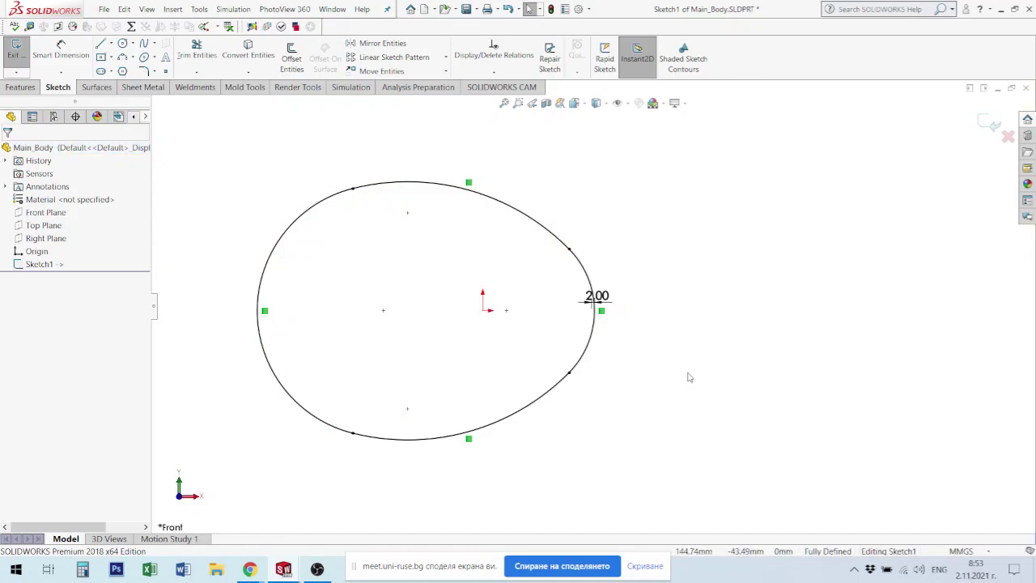
pyautogui.moveTo(677, 346)
pyautogui.mouseDown(button='middle')
pyautogui.moveTo(693, 316)
pyautogui.moveTo(668, 237)
pyautogui.moveTo(710, 241)
pyautogui.moveTo(698, 234)
pyautogui.mouseUp(button='middle')
# Step: Create Boss-Extrude1 from the egg-shaped outline with a 160 mm Direction 1 depth
pyautogui.click(18, 49)
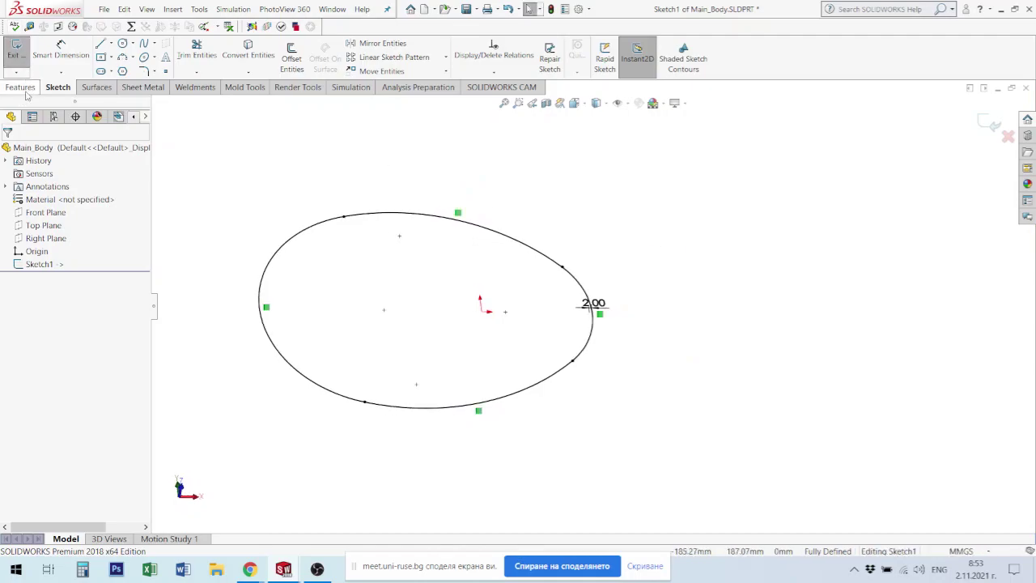
pyautogui.click(30, 86)
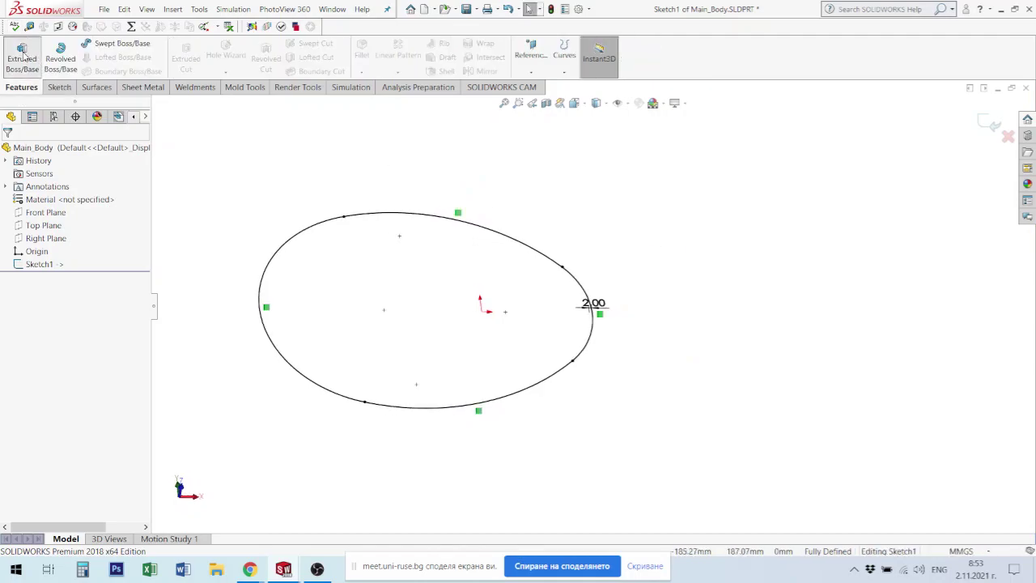
pyautogui.click(21, 51)
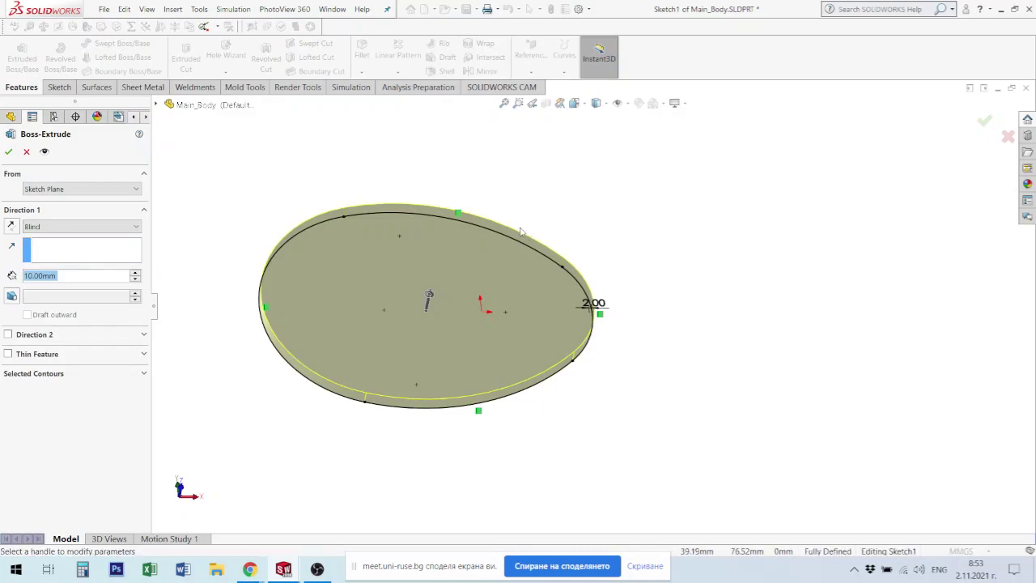
pyautogui.moveTo(552, 195); pyautogui.dragTo(491, 314, button='middle')
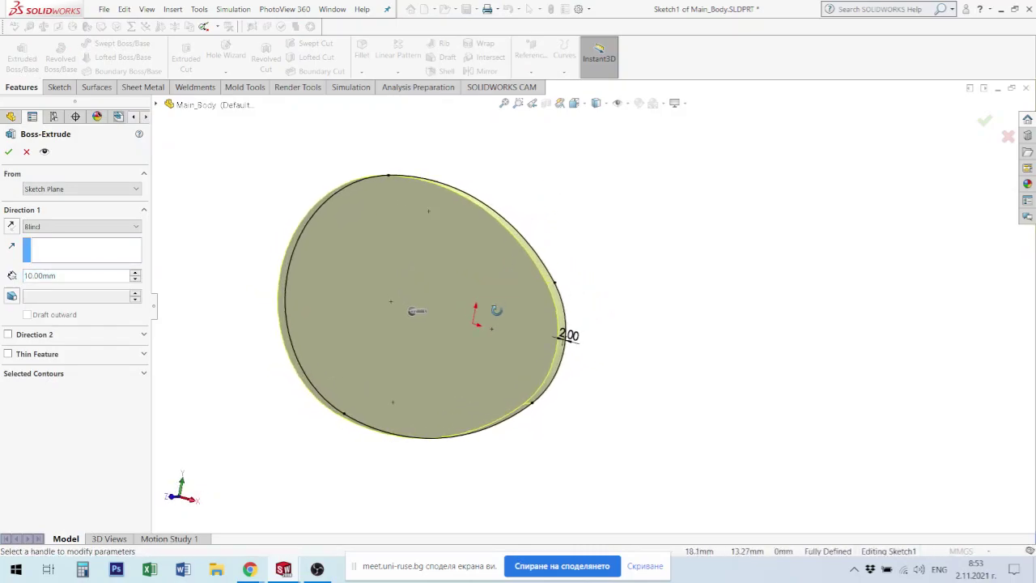
pyautogui.click(75, 279)
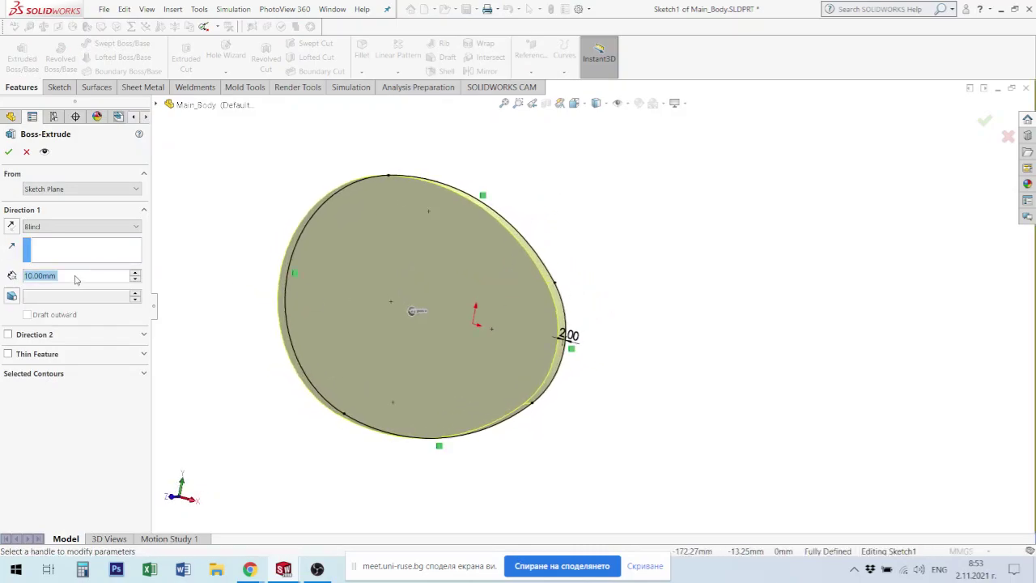
pyautogui.write('160')
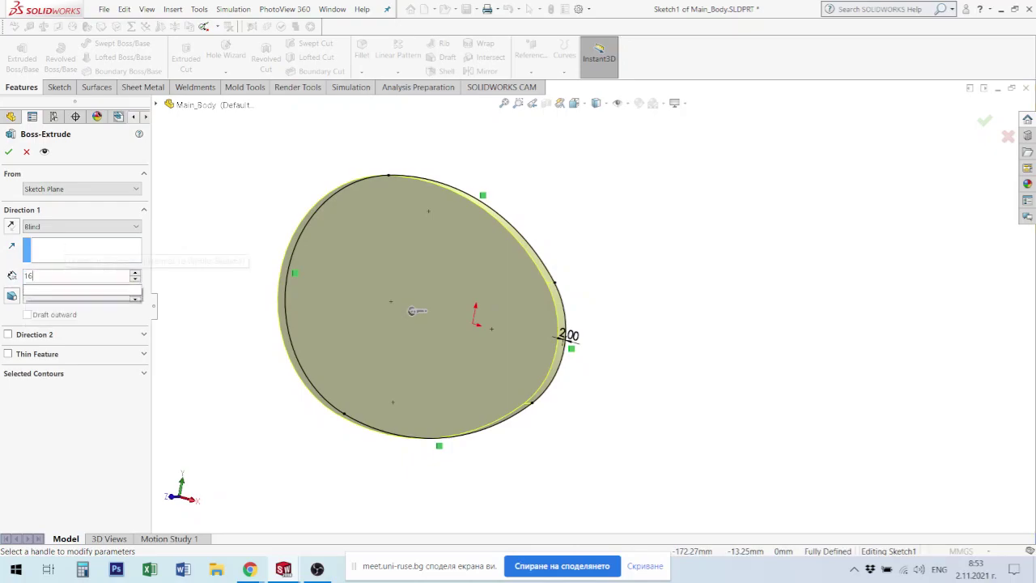
pyautogui.press('Return')
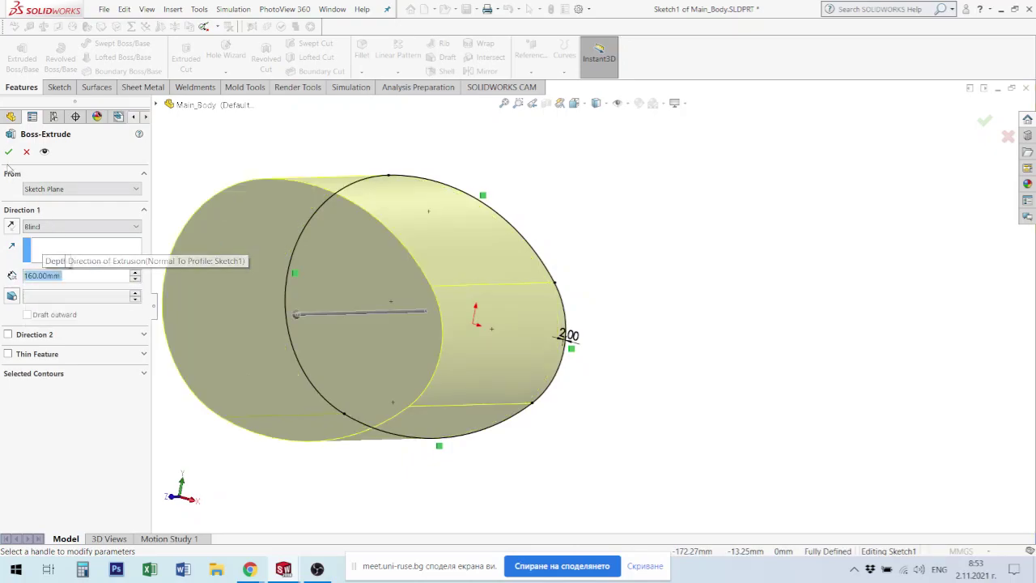
pyautogui.press('Return')
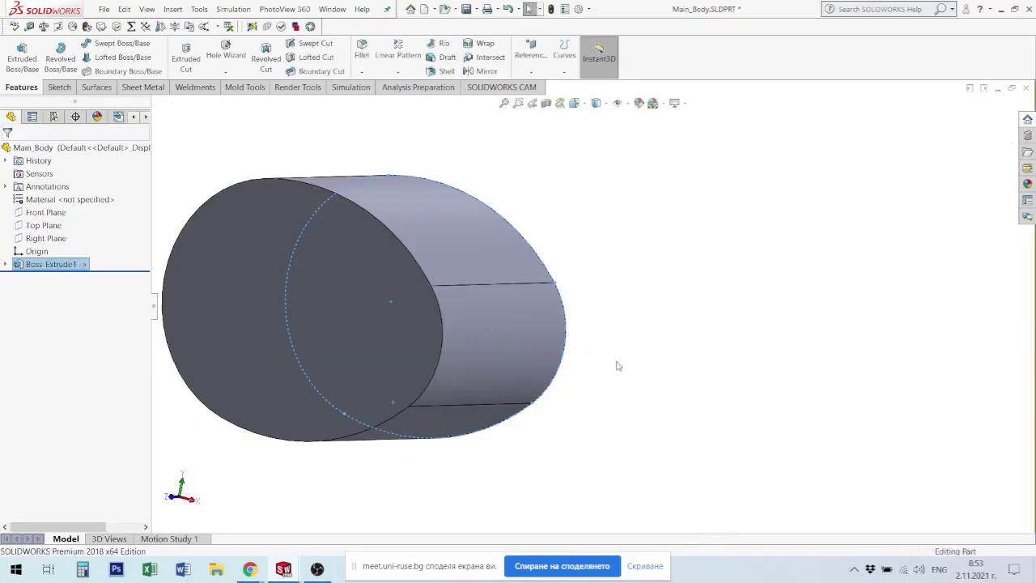
pyautogui.moveTo(615, 364)
pyautogui.mouseDown(button='middle')
pyautogui.moveTo(671, 224)
pyautogui.moveTo(664, 149)
pyautogui.moveTo(647, 210)
pyautogui.mouseUp(button='middle')
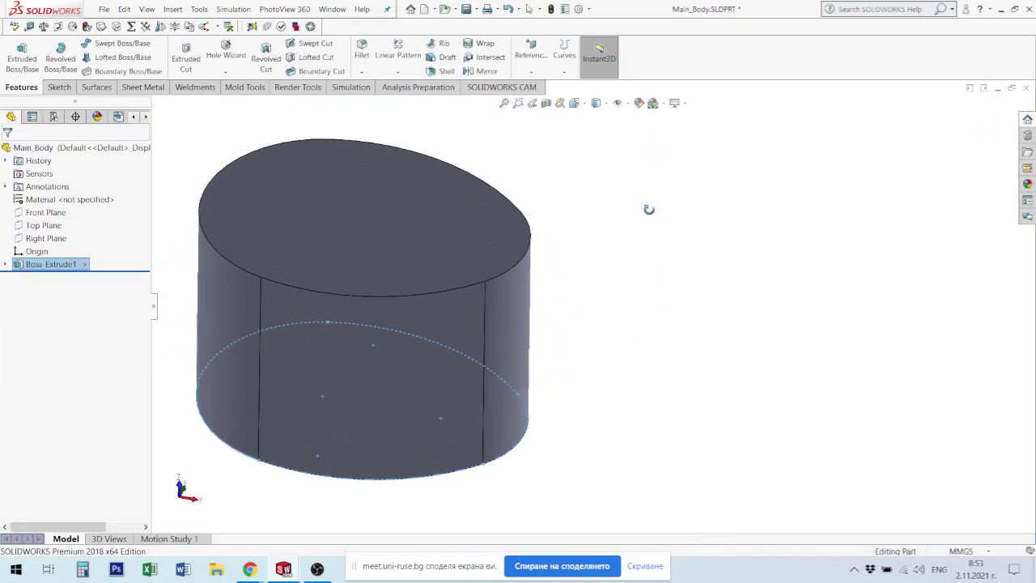
pyautogui.moveTo(613, 301)
pyautogui.mouseDown(button='middle')
pyautogui.moveTo(613, 270)
pyautogui.moveTo(666, 270)
pyautogui.moveTo(607, 319)
pyautogui.mouseUp(button='middle')
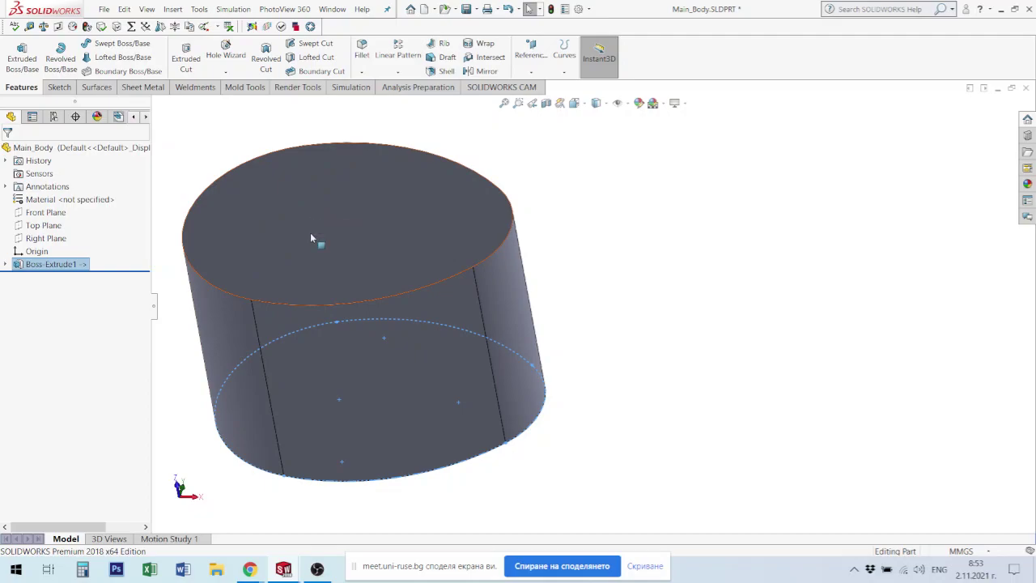
pyautogui.moveTo(315, 226)
pyautogui.mouseDown(button='middle')
pyautogui.moveTo(510, 288)
pyautogui.moveTo(549, 285)
pyautogui.mouseUp(button='middle')
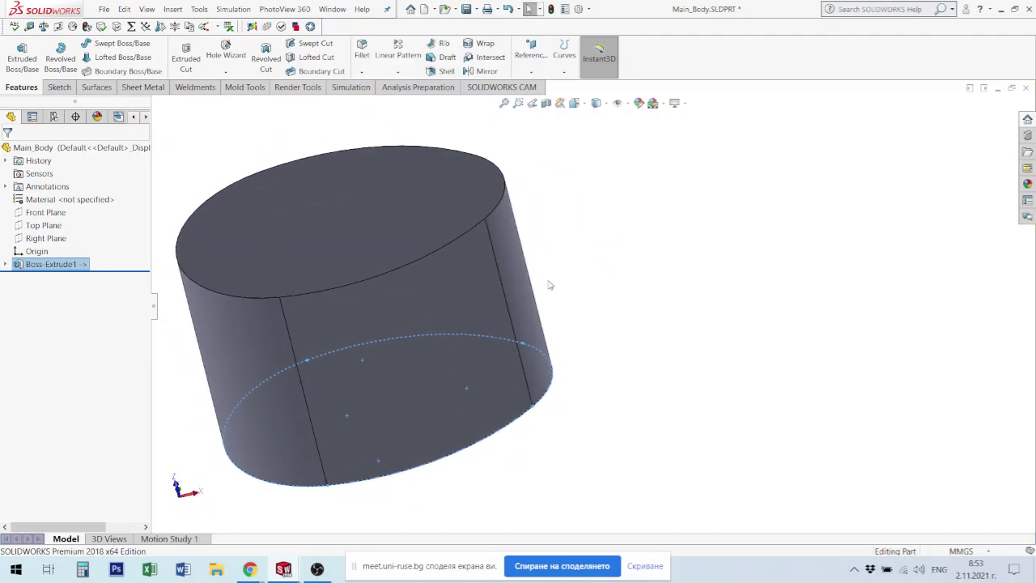
# Step: Start Sketch2 on the top face, convert its three outline edges, then open File Explorer
pyautogui.click(355, 229)
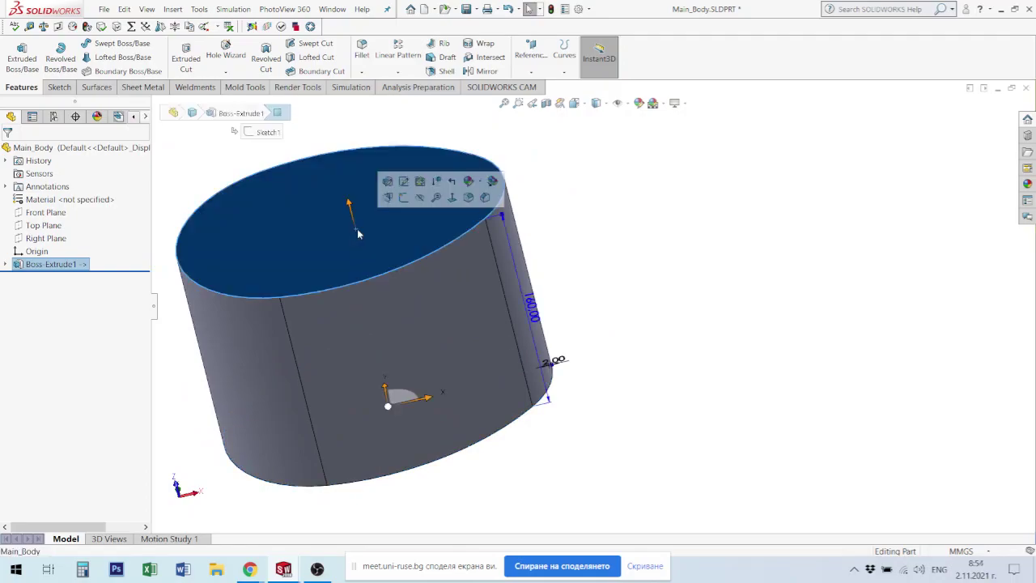
pyautogui.click(404, 197)
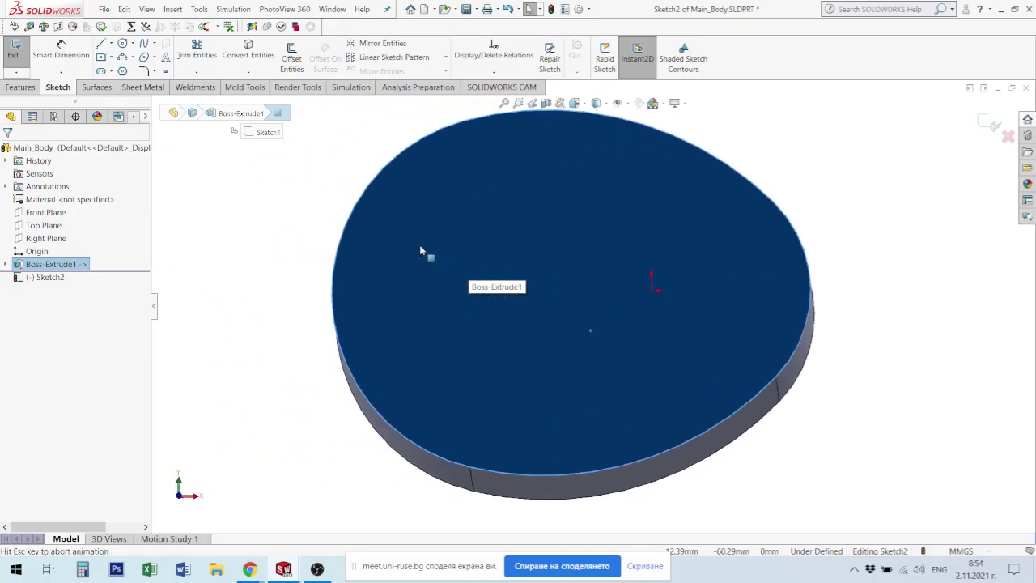
pyautogui.click(532, 128)
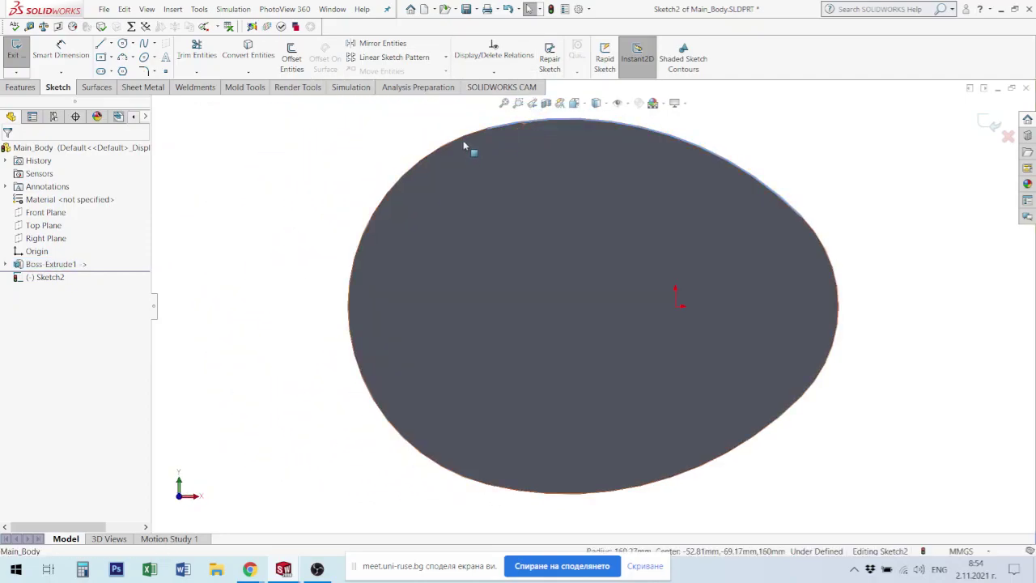
pyautogui.keyDown('ctrl'); pyautogui.click(599, 491); pyautogui.keyUp('ctrl')
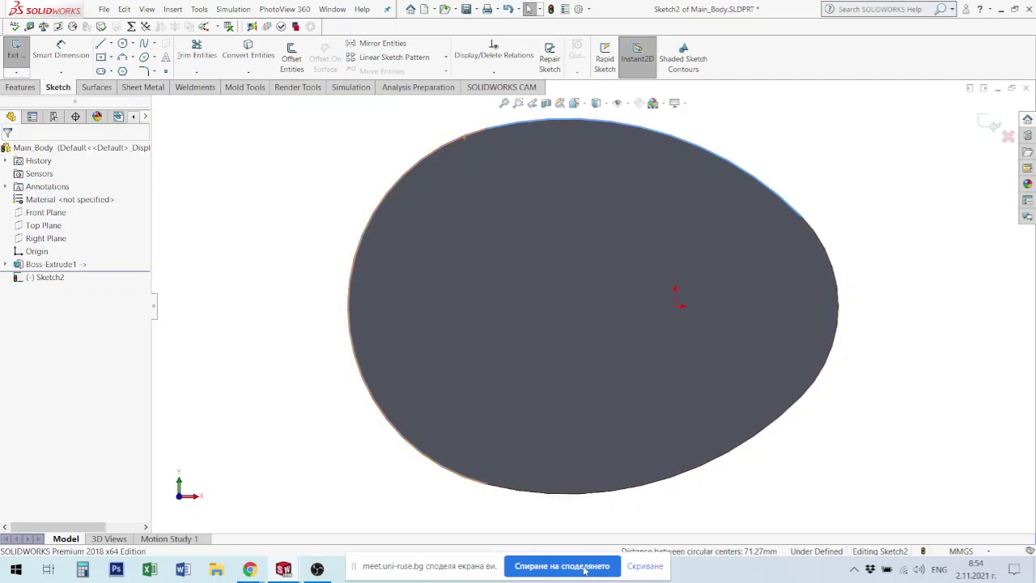
pyautogui.keyDown('ctrl'); pyautogui.click(610, 495); pyautogui.keyUp('ctrl')
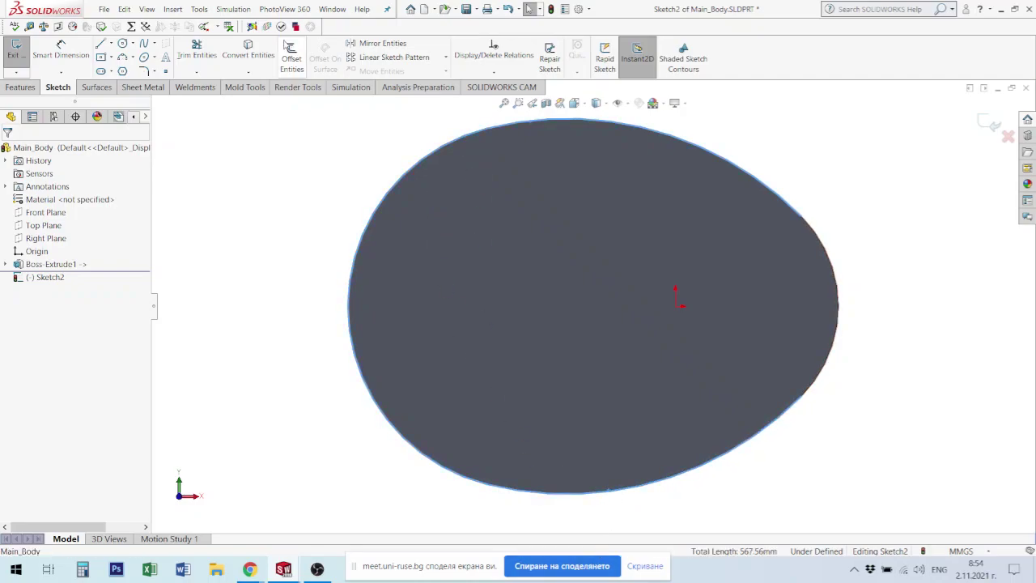
pyautogui.click(248, 50)
pyautogui.moveTo(777, 299)
pyautogui.mouseDown(button='middle')
pyautogui.moveTo(786, 199)
pyautogui.moveTo(685, 205)
pyautogui.mouseUp(button='middle')
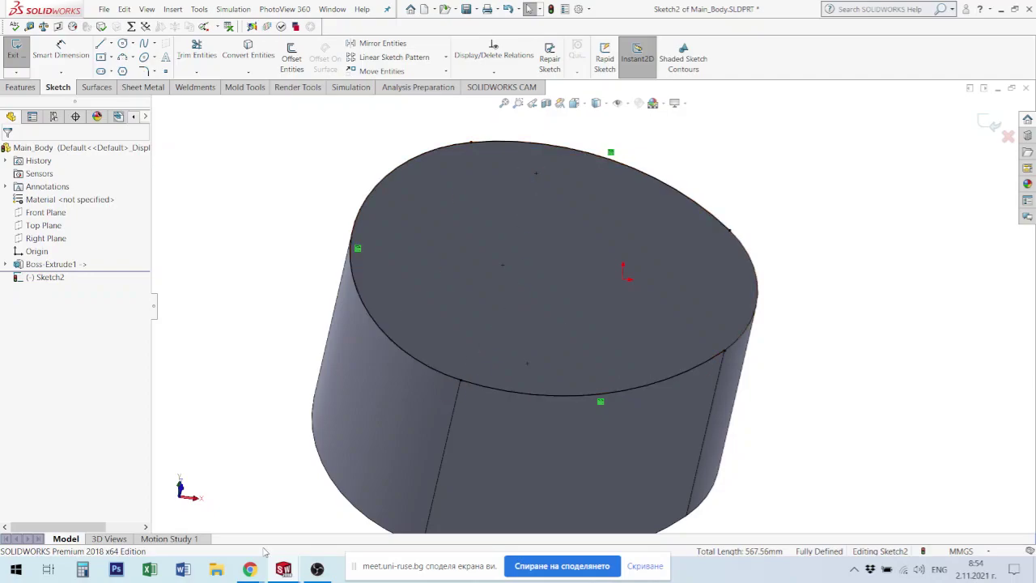
pyautogui.press('super+e')
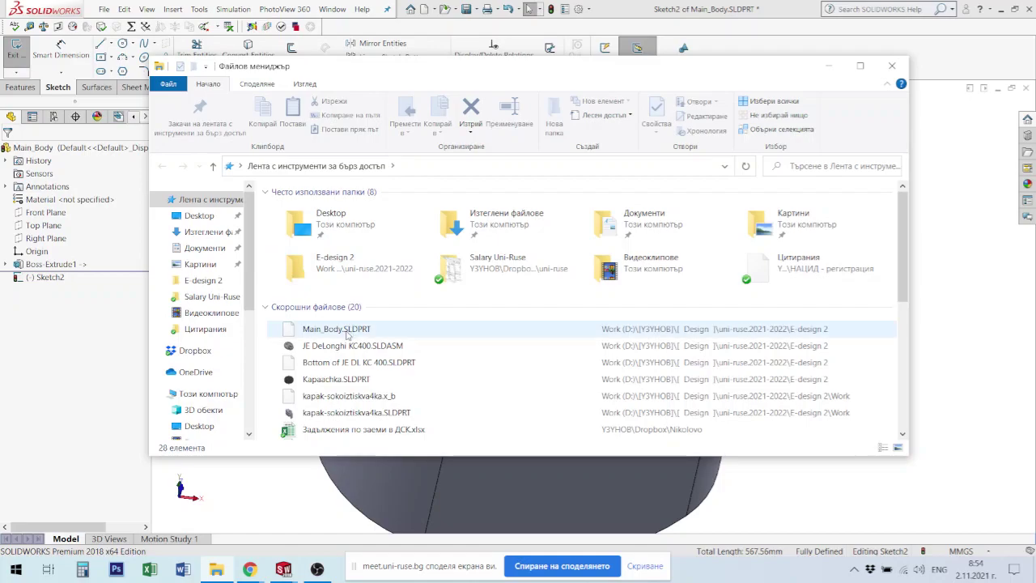
# Step: Open Main_Body.SLDPRT's file location and view Delonghi_04.webp from its Pictures folder
pyautogui.click(343, 328)
pyautogui.rightClick(344, 329)
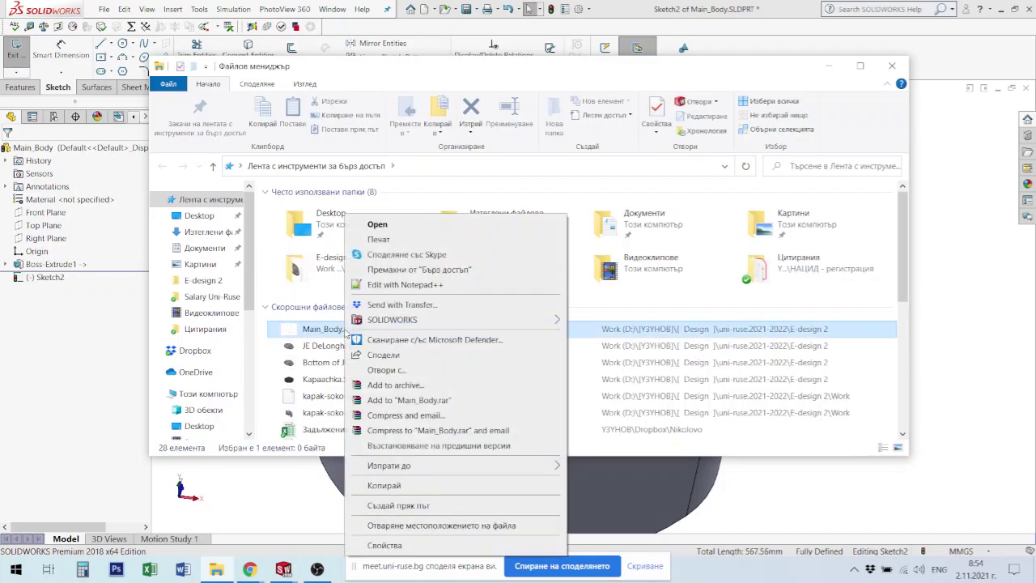
pyautogui.moveTo(389, 465)
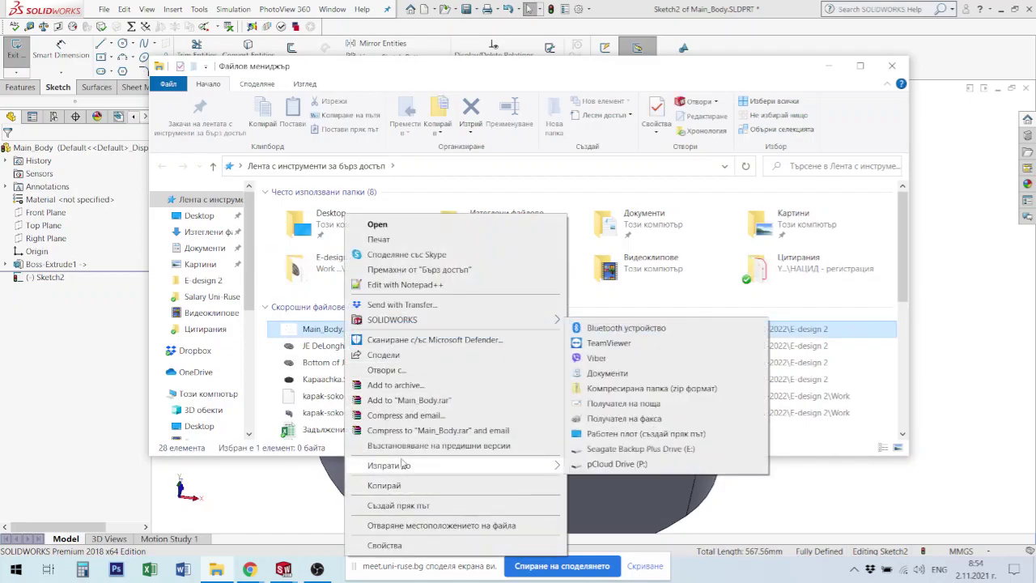
pyautogui.click(401, 525)
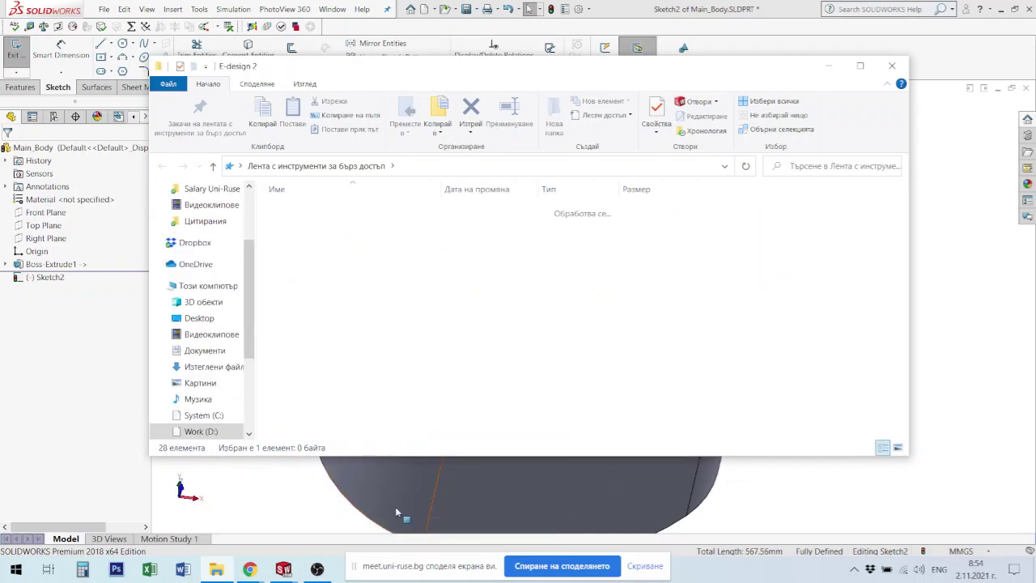
pyautogui.doubleClick(301, 210)
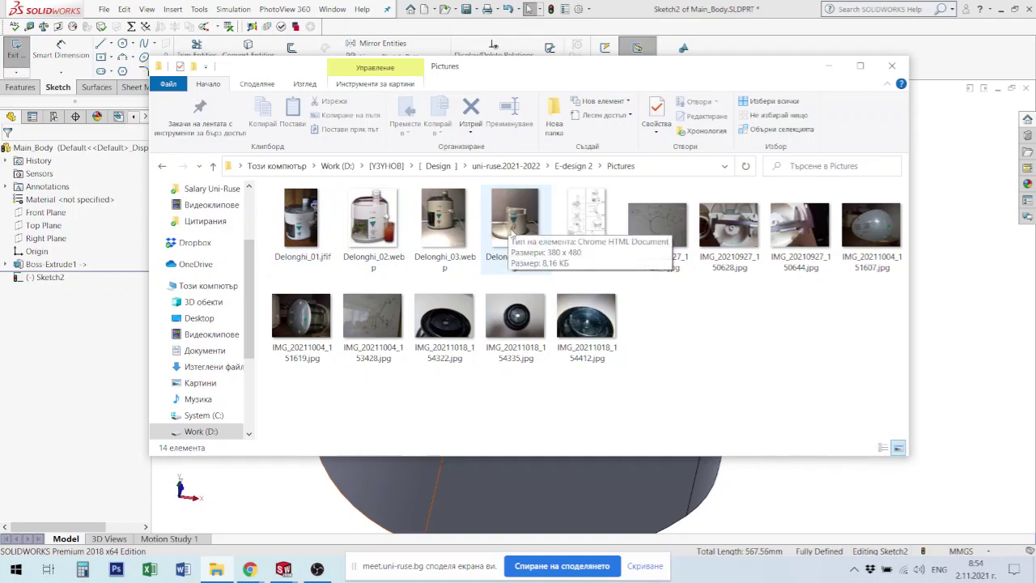
pyautogui.doubleClick(511, 231)
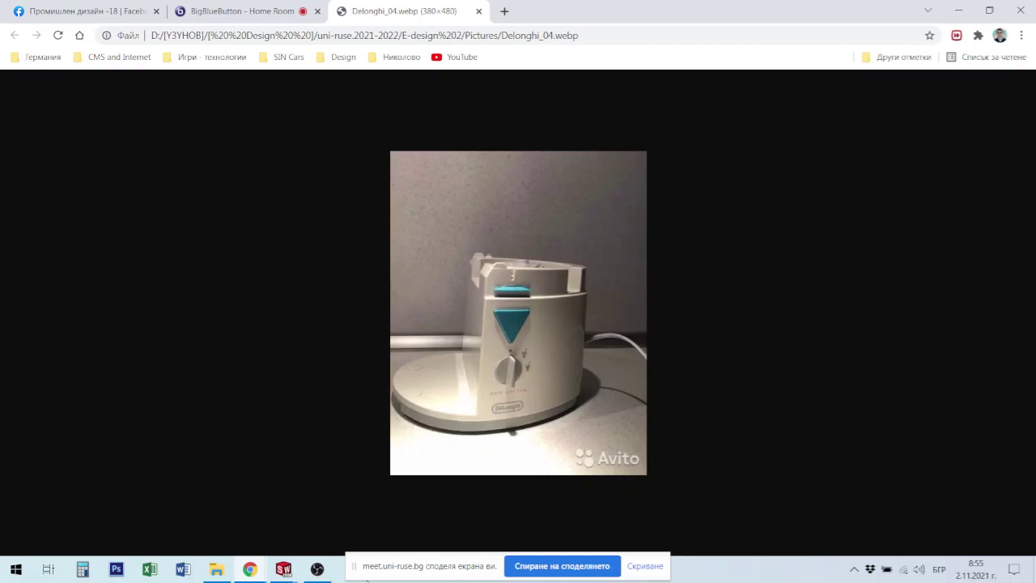
# Step: Switch from Chrome back to the JE DeLonghi KC400.SLDASM window in SOLIDWORKS
pyautogui.click(283, 569)
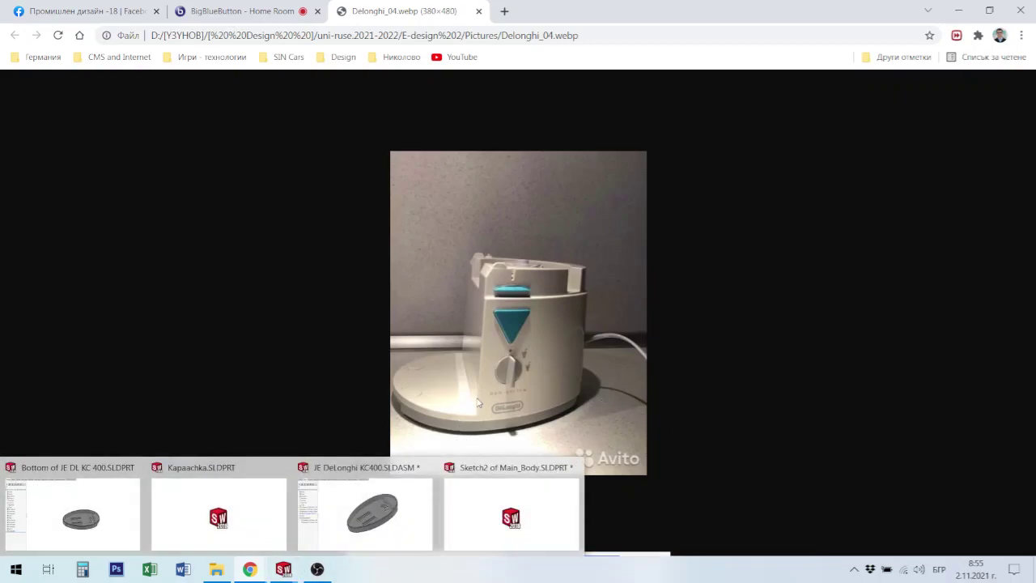
pyautogui.click(284, 568)
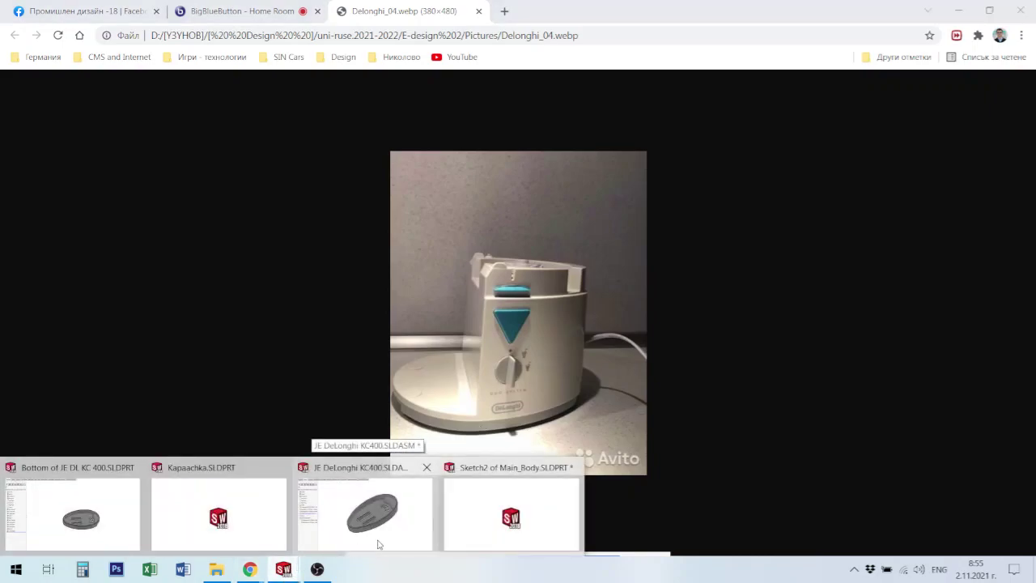
pyautogui.click(376, 497)
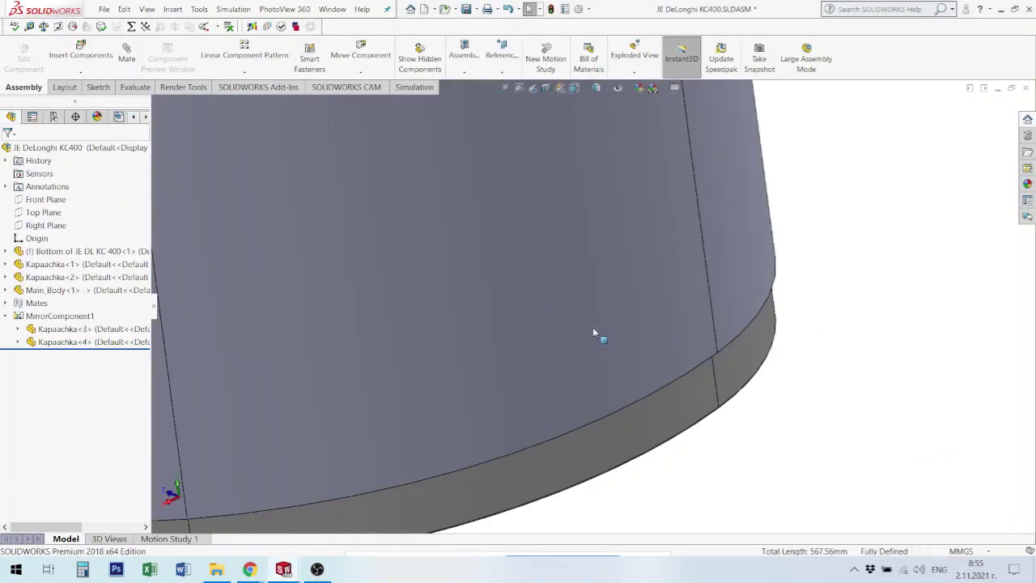
# Step: In Main_Body's top view, draw a line from the face's top edge to its bottom edge
pyautogui.scroll(3, 592, 327)
pyautogui.hotkey('ctrl', 'Tab')
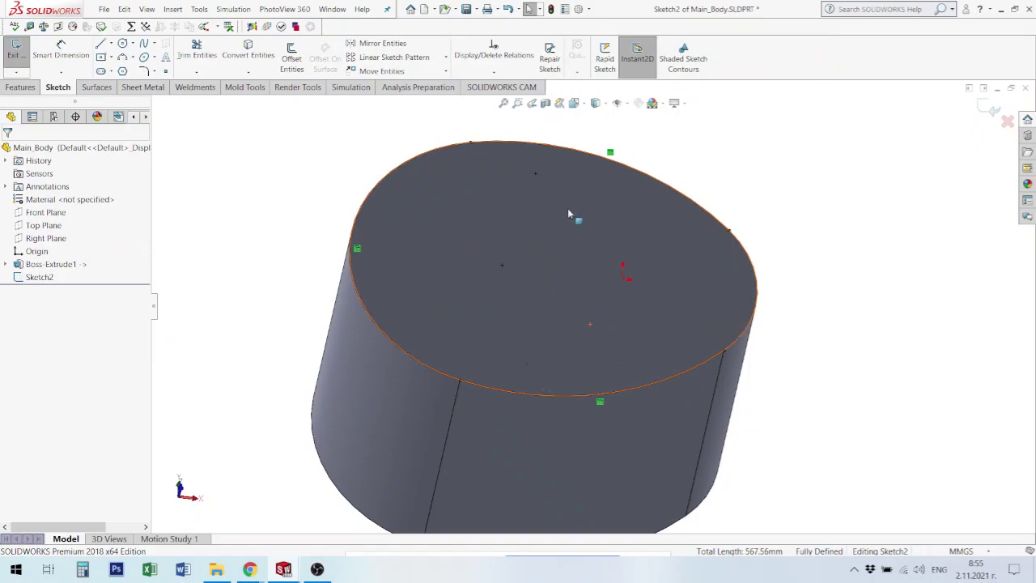
pyautogui.hotkey('ctrl', '1')
pyautogui.hotkey('ctrl', '8')
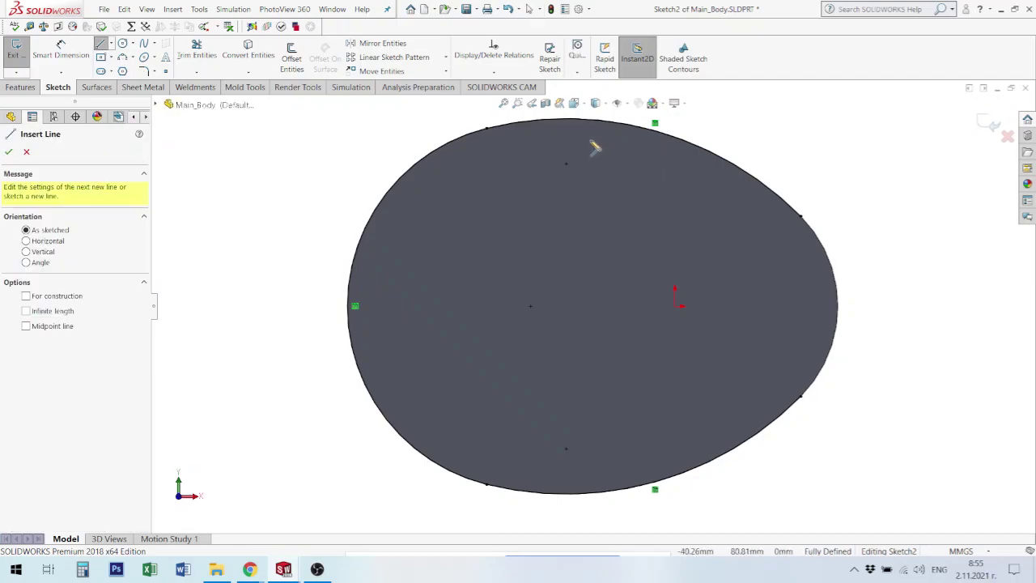
pyautogui.click(567, 123)
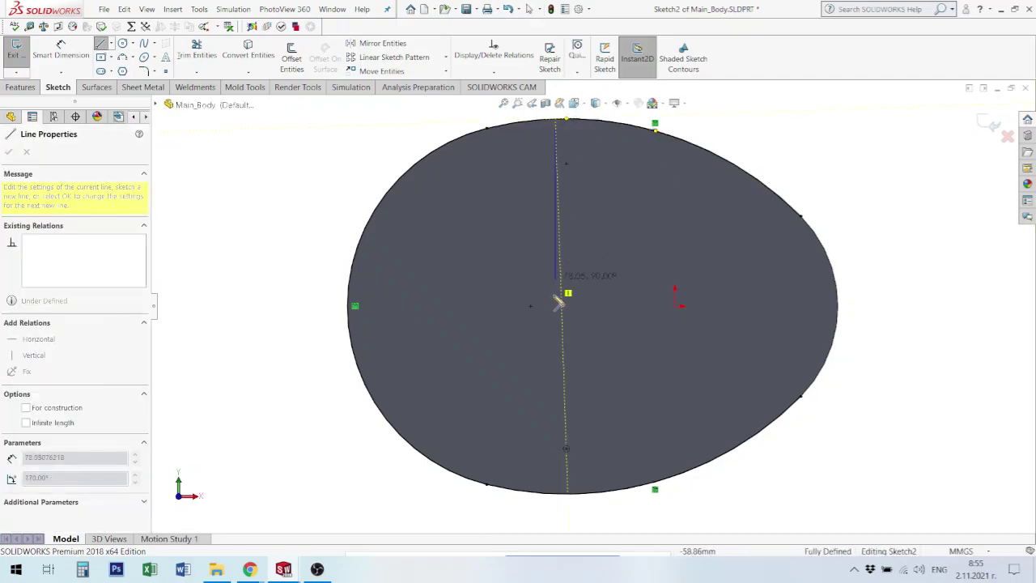
pyautogui.click(567, 489)
pyautogui.press('Escape')
pyautogui.press('Escape')
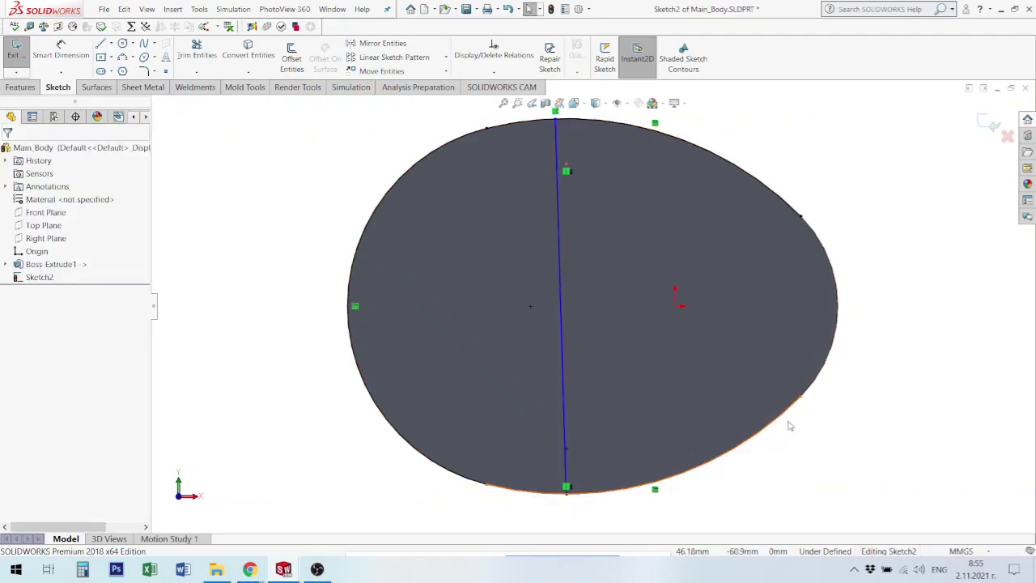
# Step: Check the line's bottom endpoint and return to a fitted isometric view
pyautogui.click(591, 491)
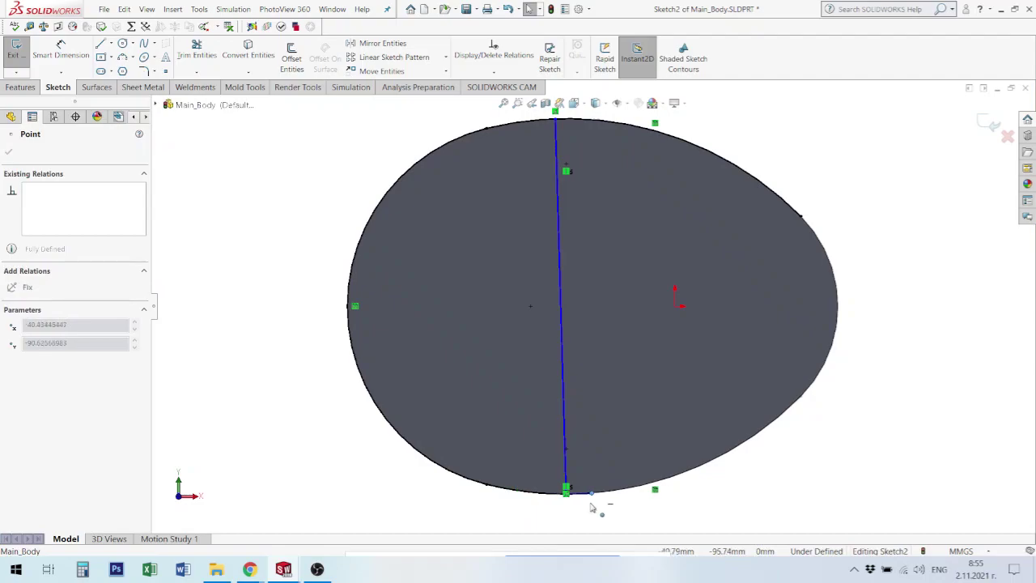
pyautogui.press('Escape')
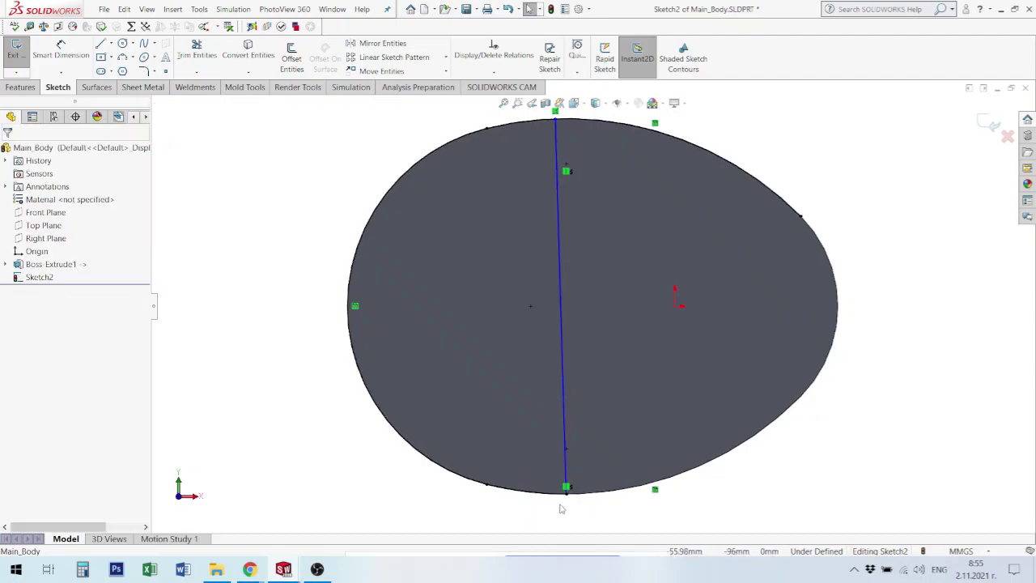
pyautogui.click(196, 50)
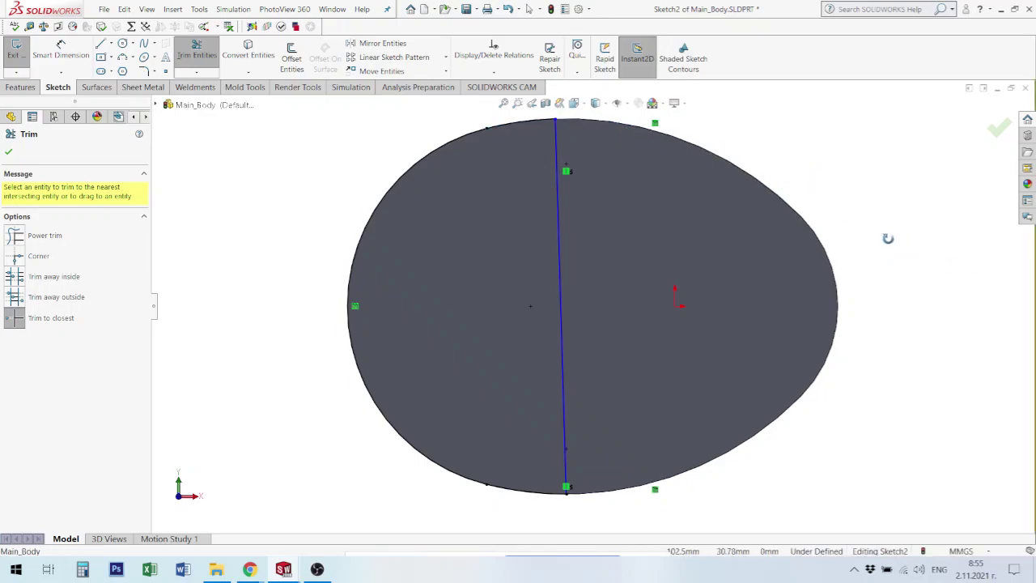
pyautogui.hotkey('ctrl', '7')
pyautogui.press('f')
pyautogui.scroll(3, 696, 287)
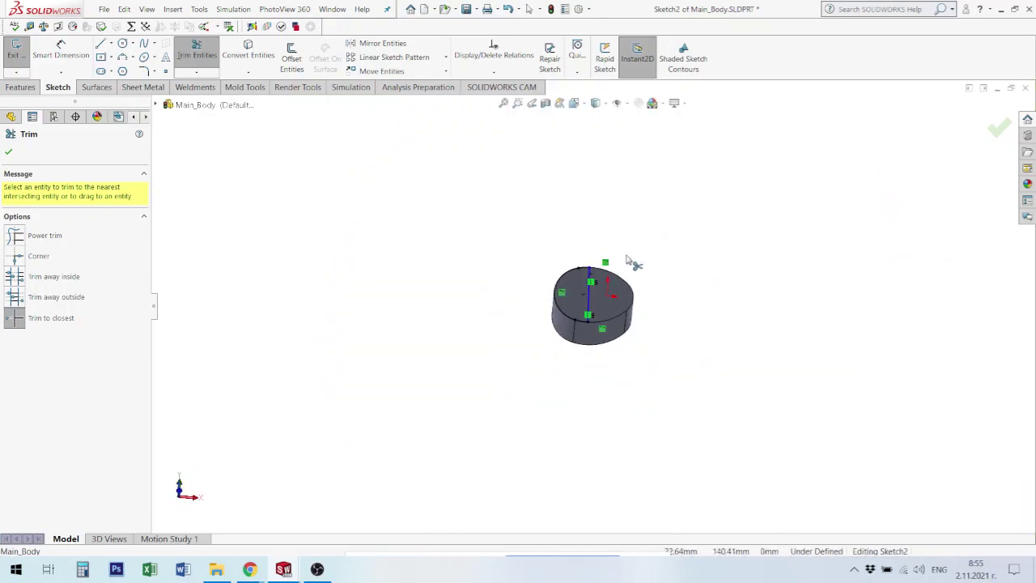
pyautogui.scroll(-3, 654, 273)
pyautogui.scroll(-2, 755, 374)
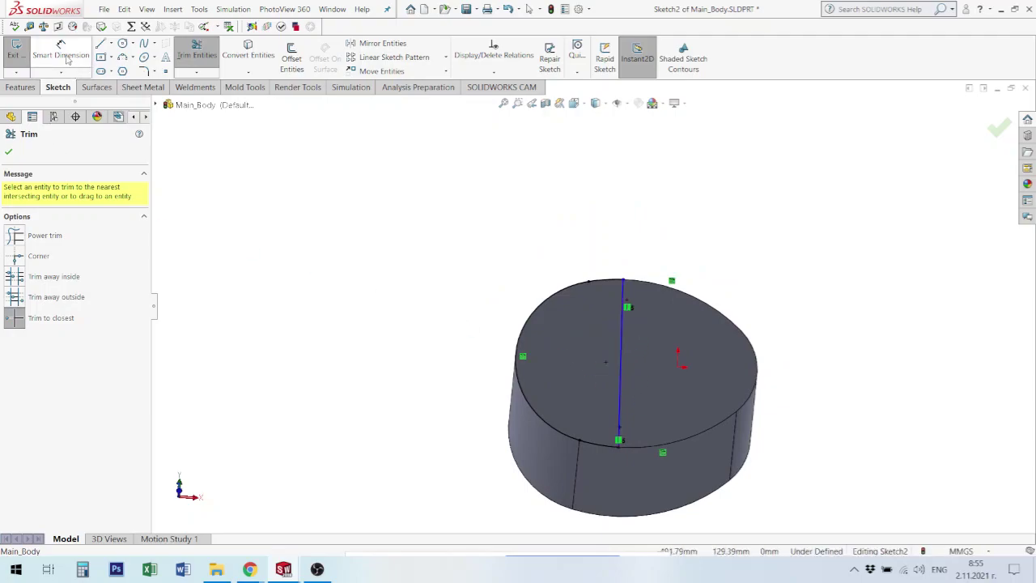
pyautogui.press('Escape')
# Step: Dimension the new line 60 mm from the part origin
pyautogui.click(620, 366)
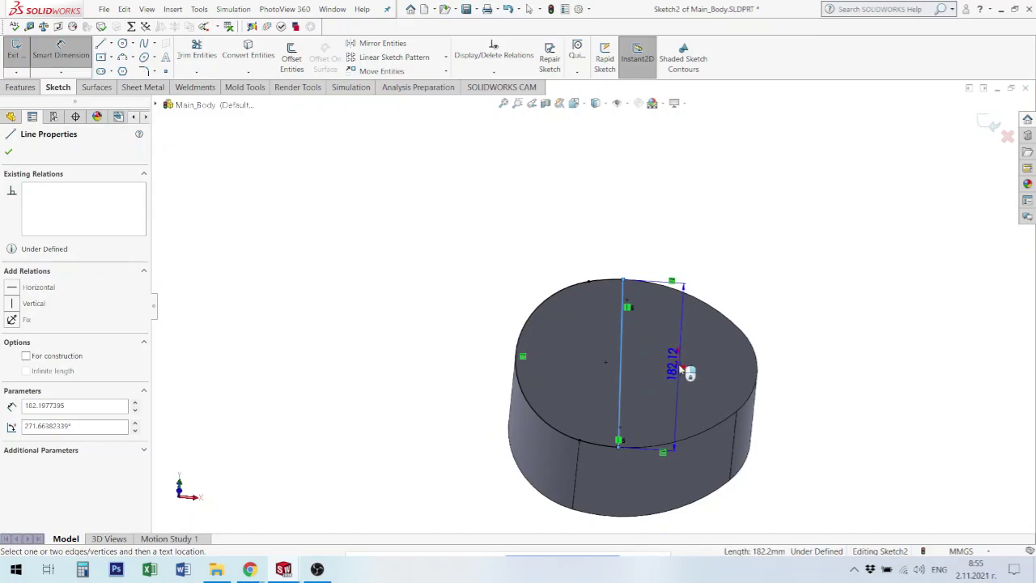
pyautogui.hotkey('ctrl', '8')
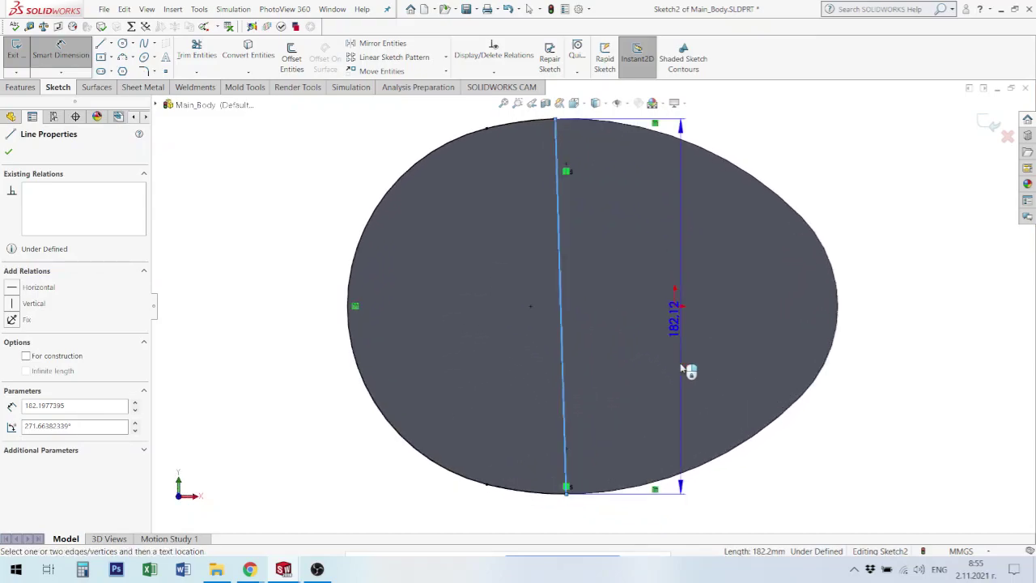
pyautogui.click(675, 305)
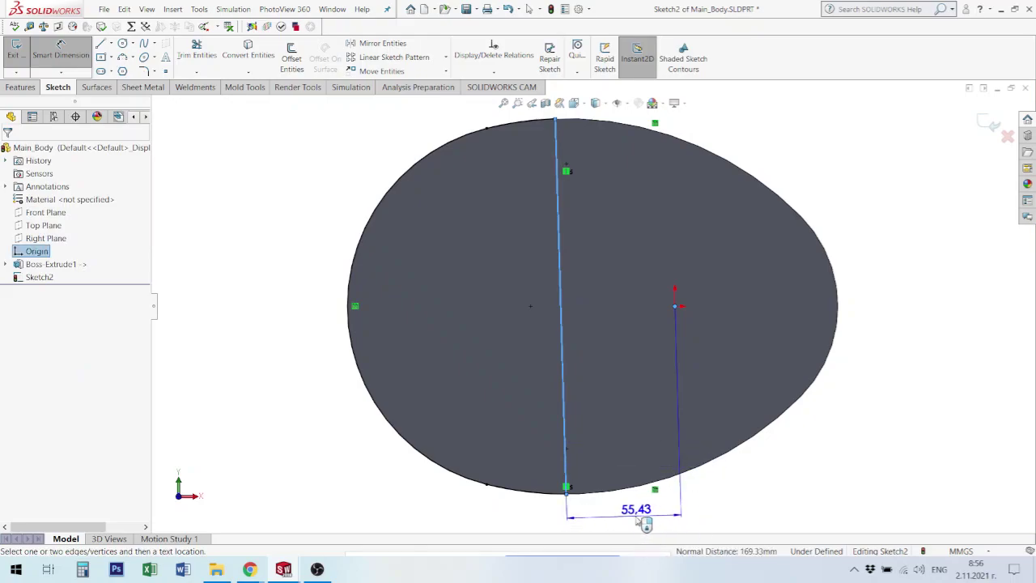
pyautogui.click(645, 522)
pyautogui.write('60')
pyautogui.press('Return')
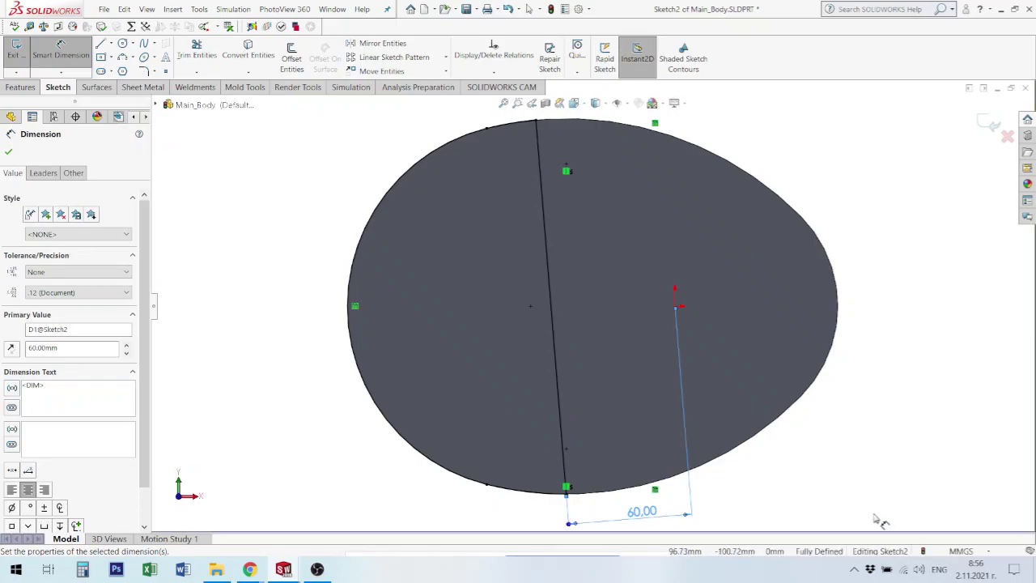
pyautogui.click(802, 508)
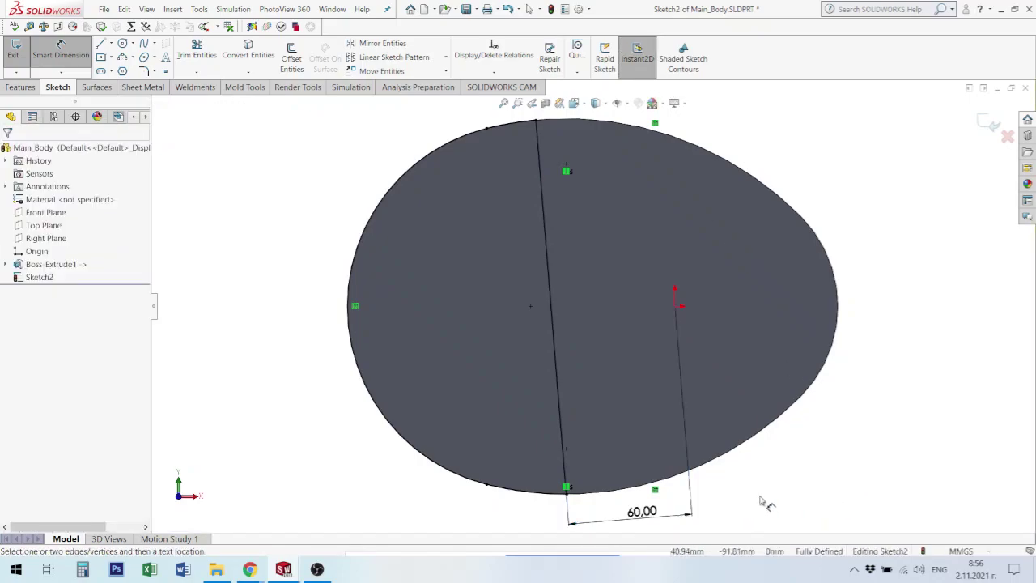
# Step: Delete the 60.00 dimension, leaving the line undimensioned
pyautogui.hotkey('ctrl', '8')
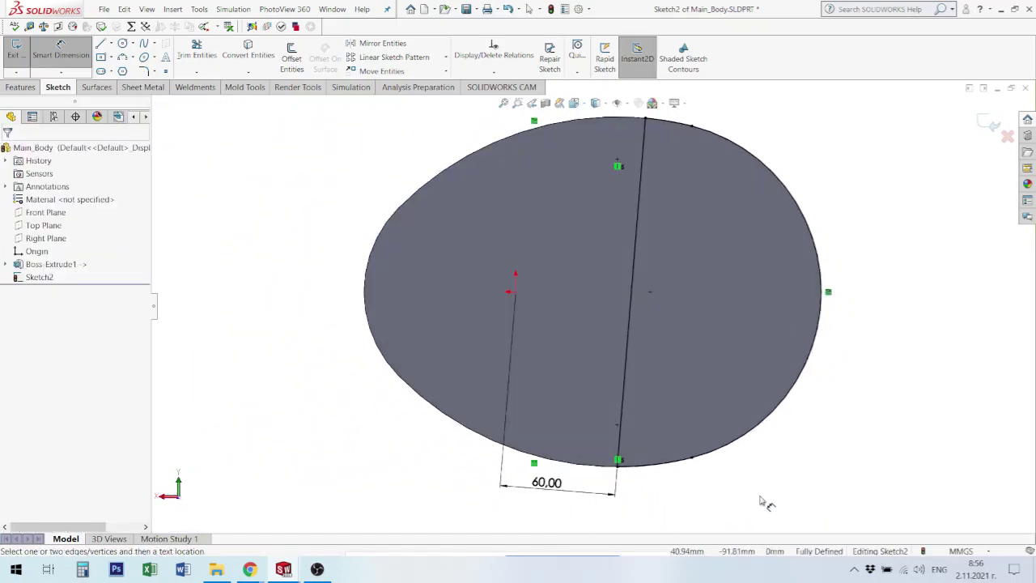
pyautogui.hotkey('ctrl', '8')
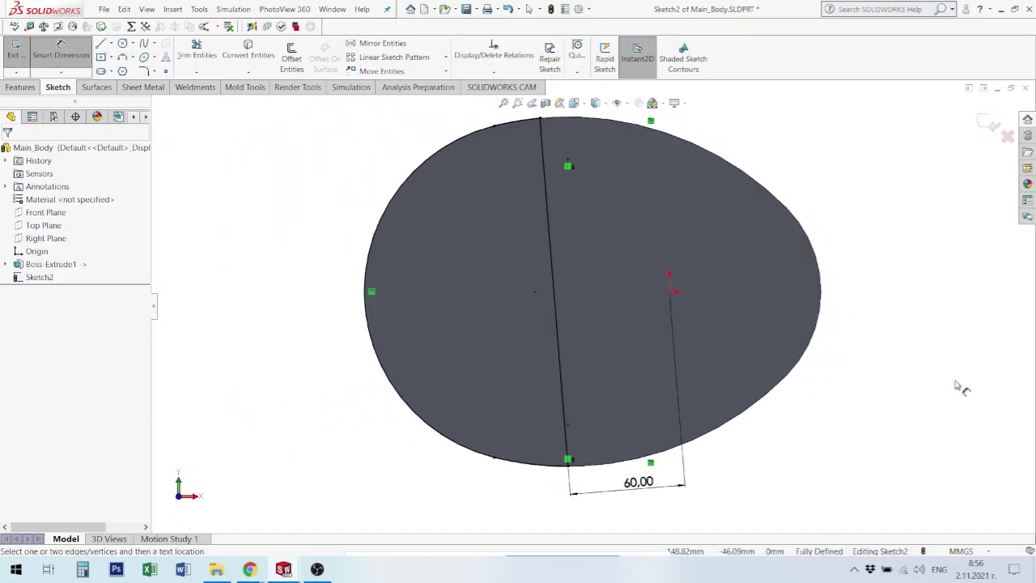
pyautogui.click(639, 482)
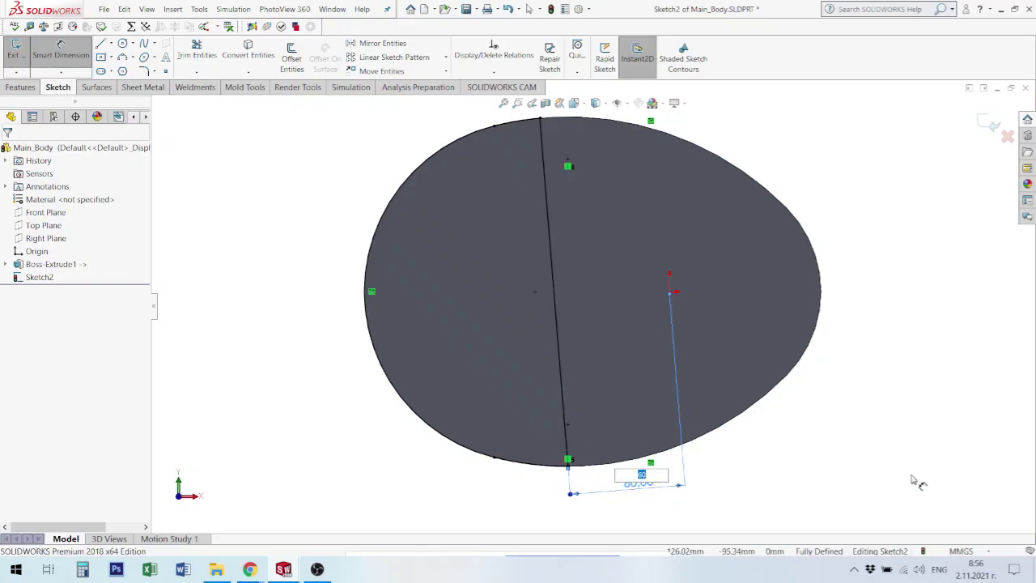
pyautogui.click(911, 483)
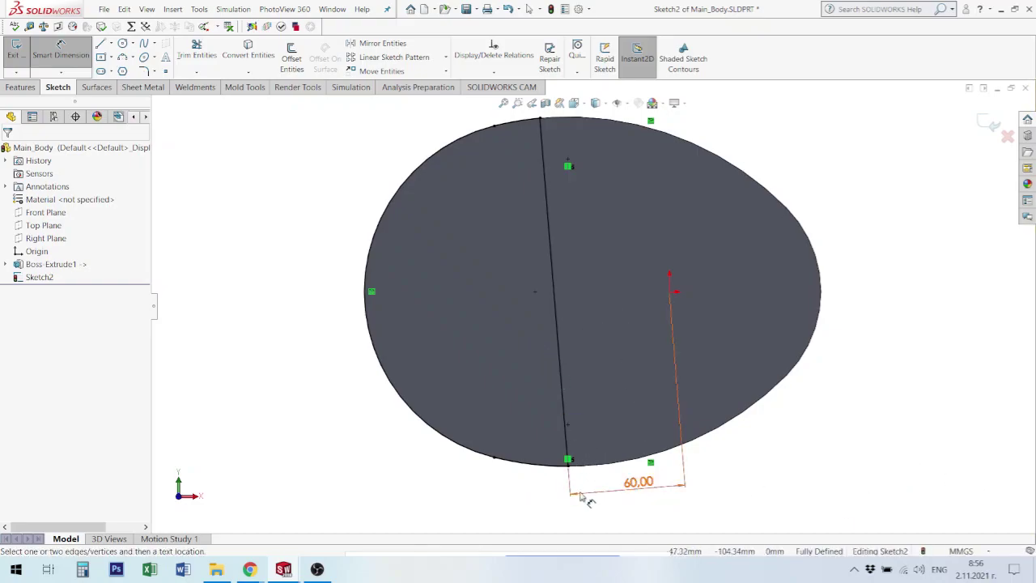
pyautogui.click(638, 482)
pyautogui.press('Delete')
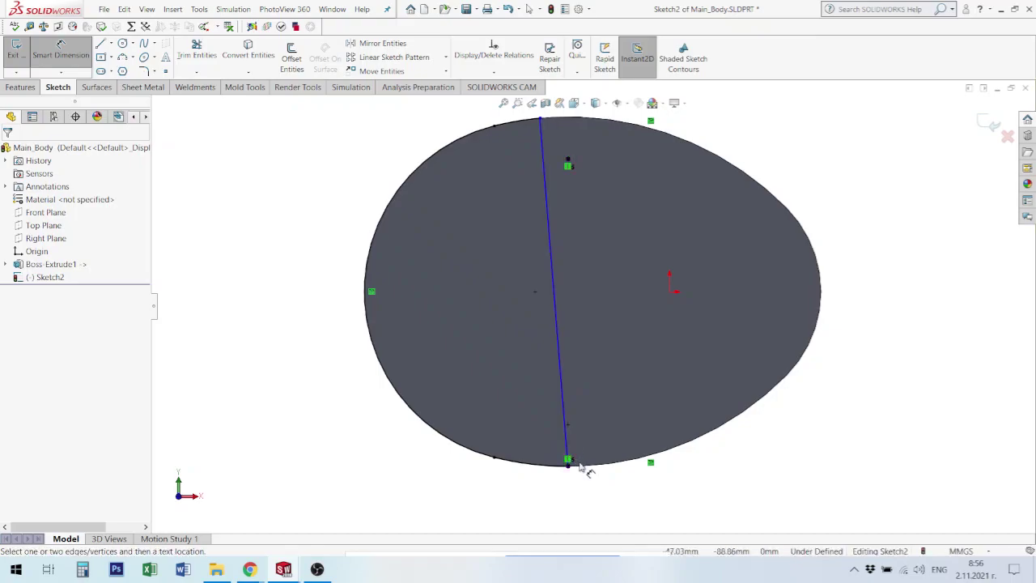
# Step: Add a Vertical relation to the line across the top face
pyautogui.click(581, 406)
pyautogui.press('Escape')
pyautogui.press('Escape')
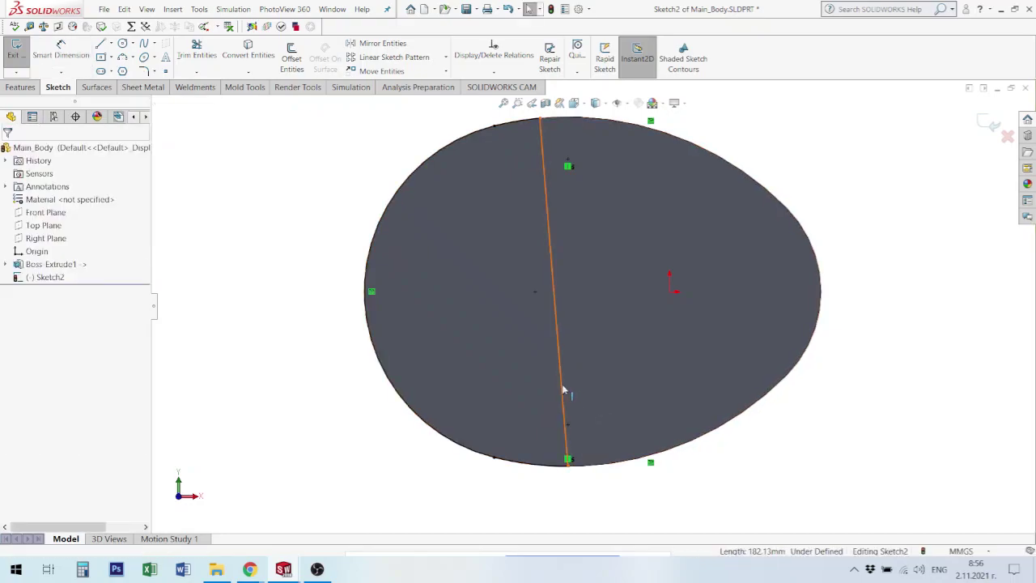
pyautogui.click(576, 352)
pyautogui.click(610, 336)
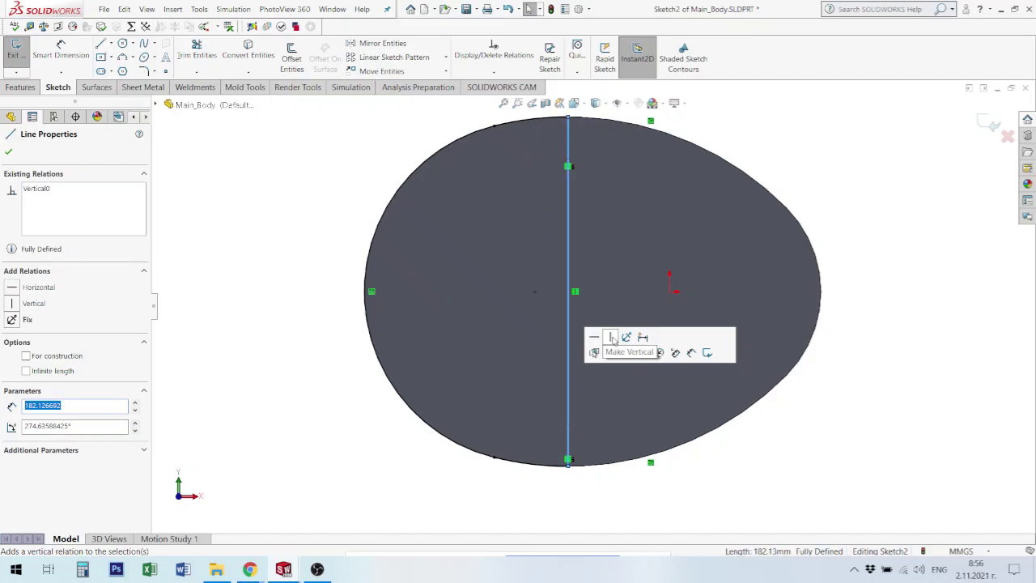
pyautogui.click(884, 397)
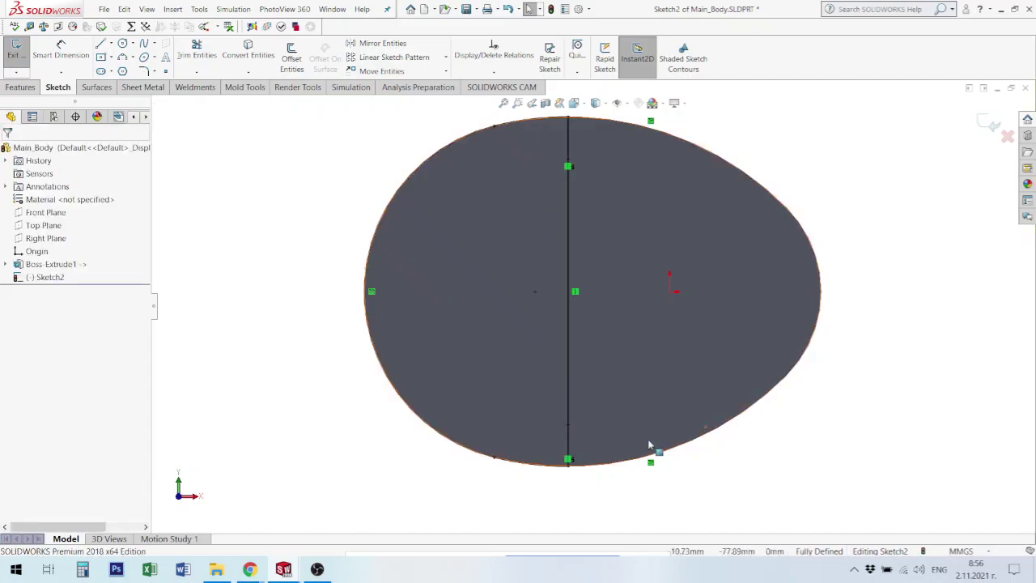
# Step: Try deleting the line's top endpoint, dismiss the warning, and inspect both endpoints
pyautogui.click(569, 161)
pyautogui.click(628, 203)
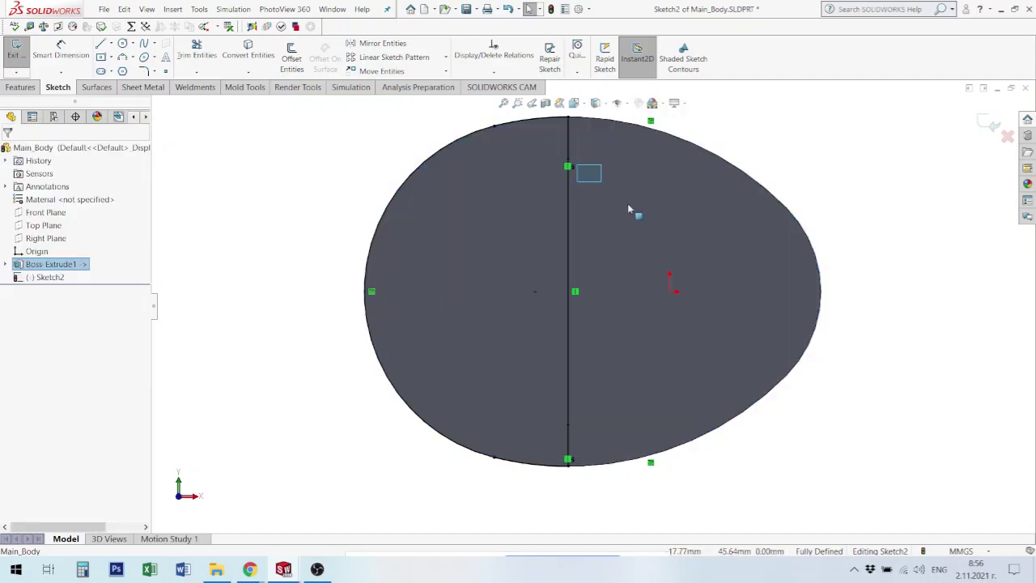
pyautogui.click(568, 162)
pyautogui.press('Delete')
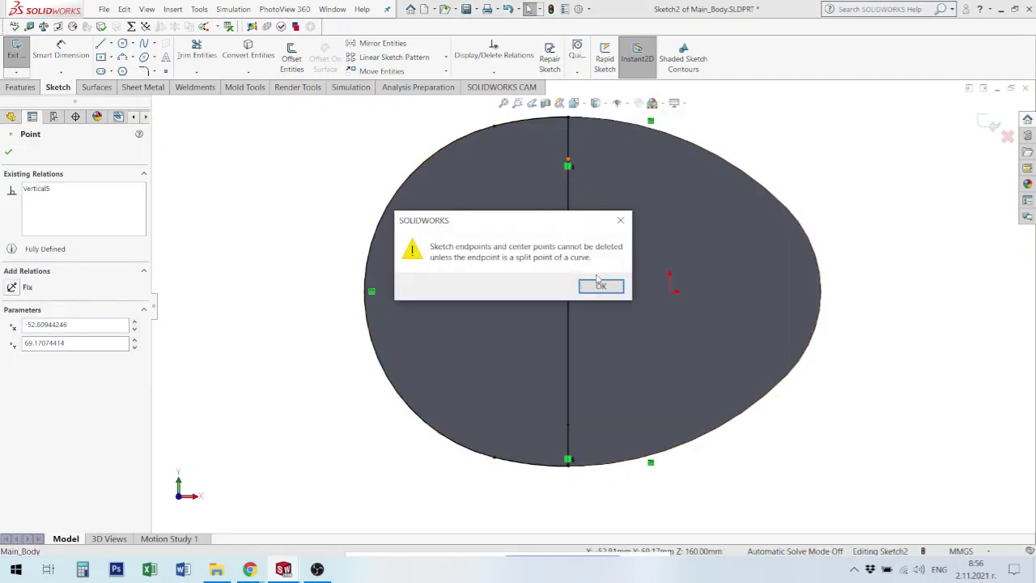
pyautogui.click(599, 285)
pyautogui.click(661, 491)
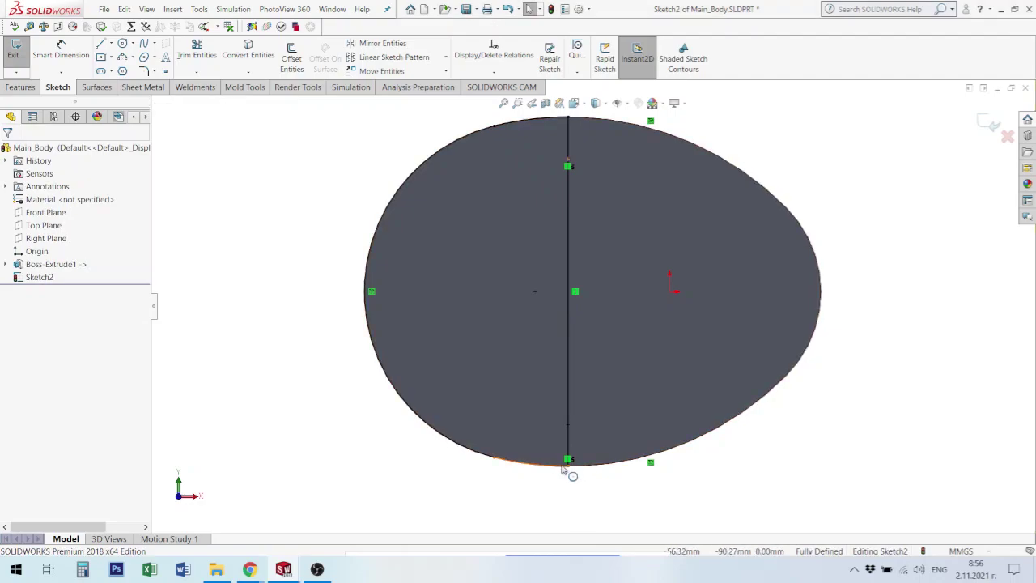
pyautogui.click(568, 462)
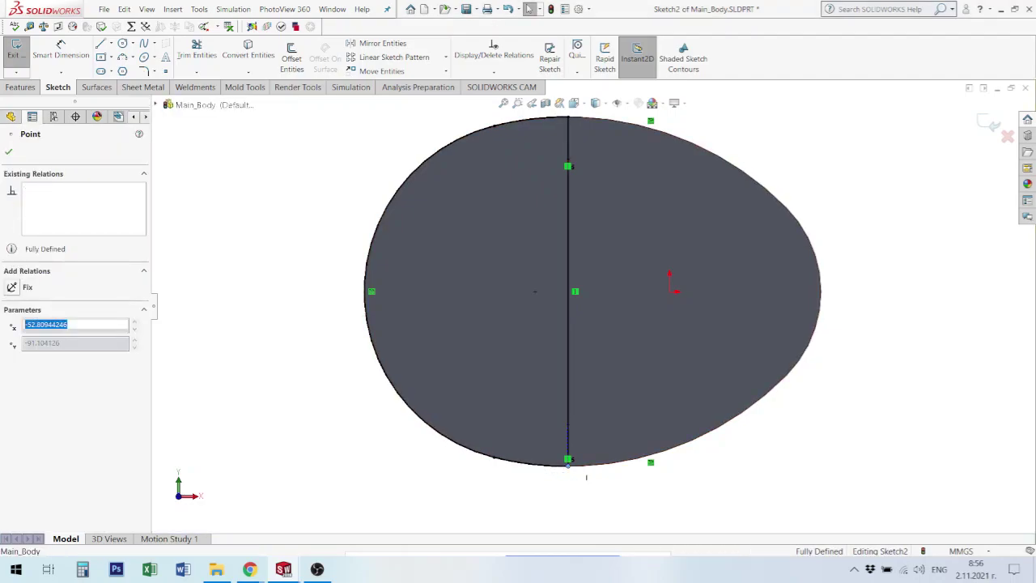
pyautogui.click(583, 519)
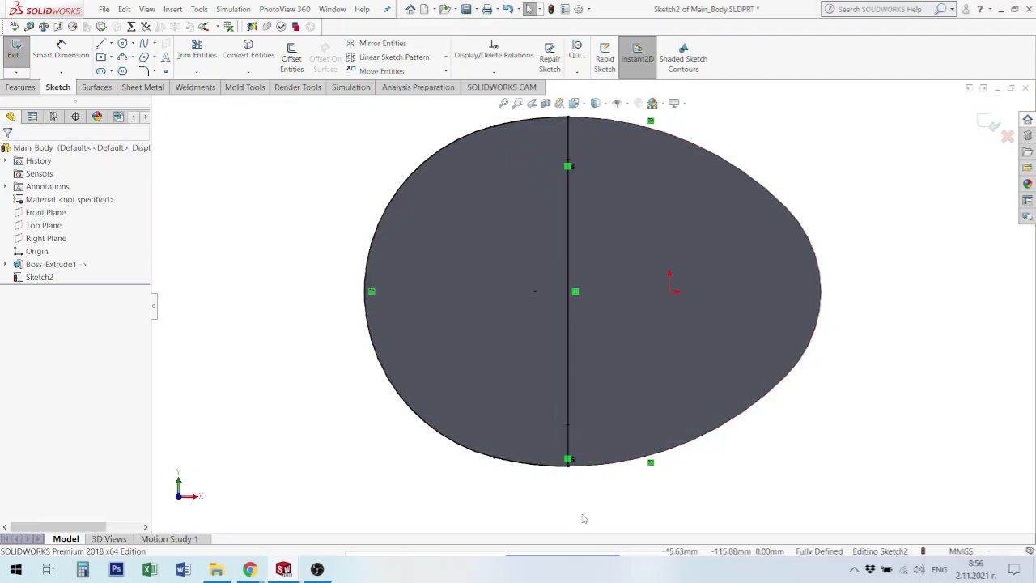
# Step: Undo the Vertical relation and the preceding dimension change on the line
pyautogui.click(571, 442)
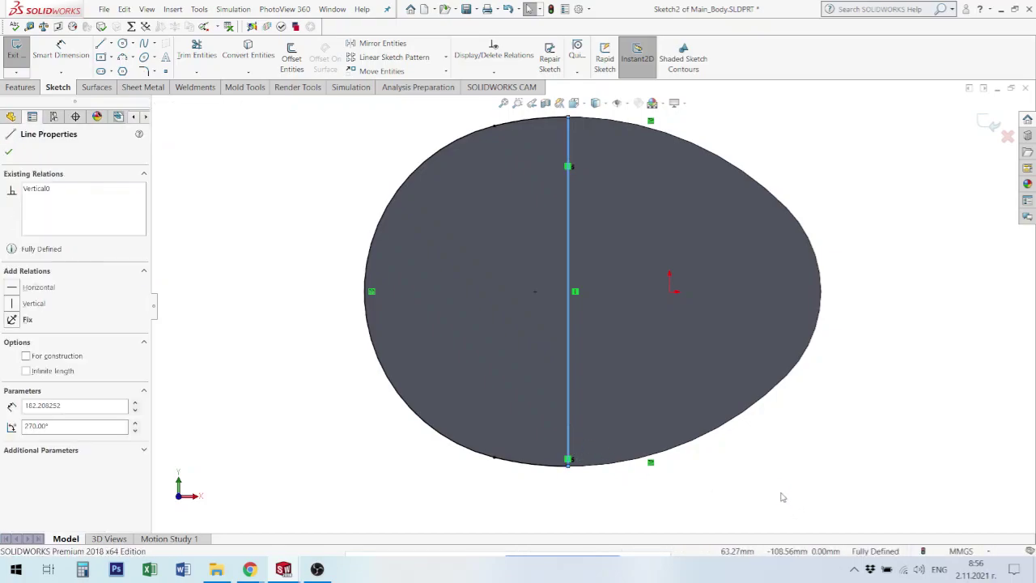
pyautogui.hotkey('ctrl', 'z')
pyautogui.hotkey('ctrl', 'z')
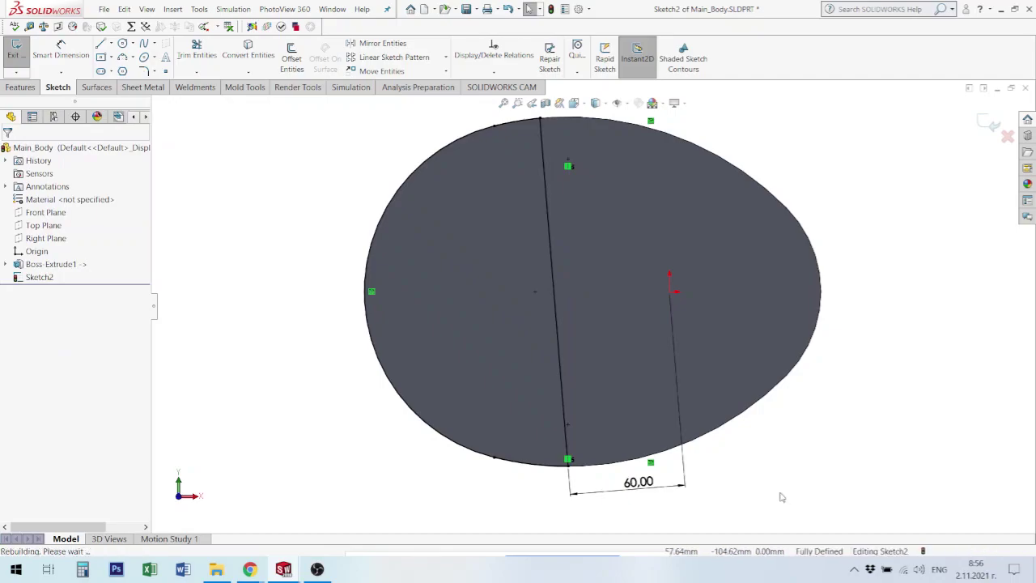
pyautogui.hotkey('ctrl', 'z')
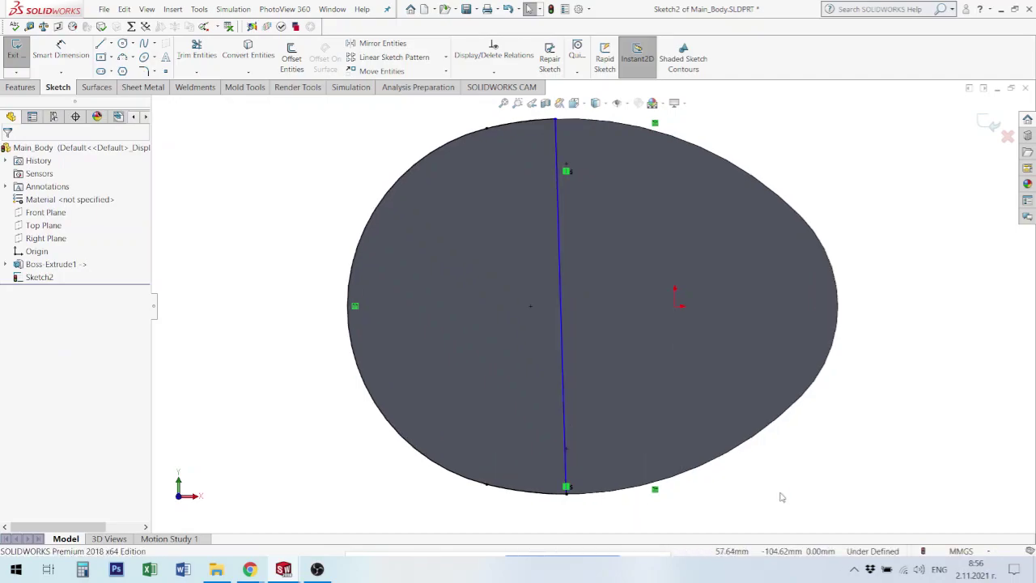
# Step: Remove the endpoint's Vertical5 relation and make the dividing line vertical
pyautogui.click(567, 488)
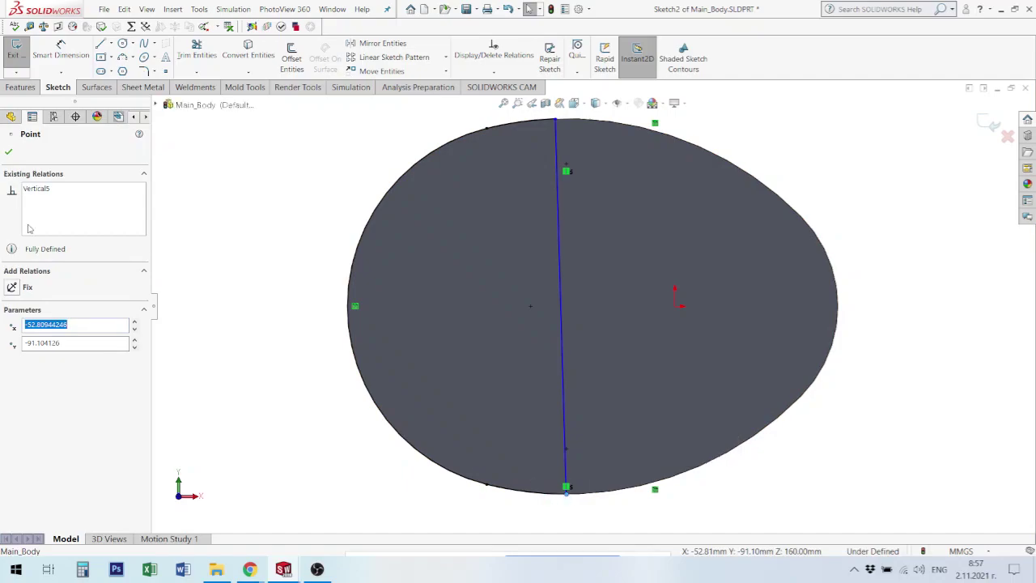
pyautogui.click(36, 189)
pyautogui.press('Delete')
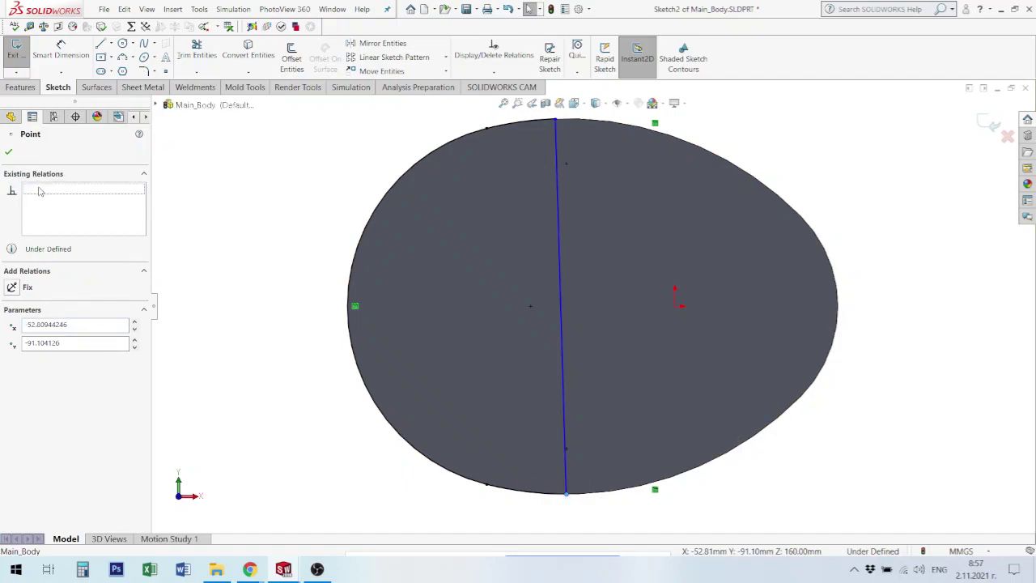
pyautogui.click(562, 324)
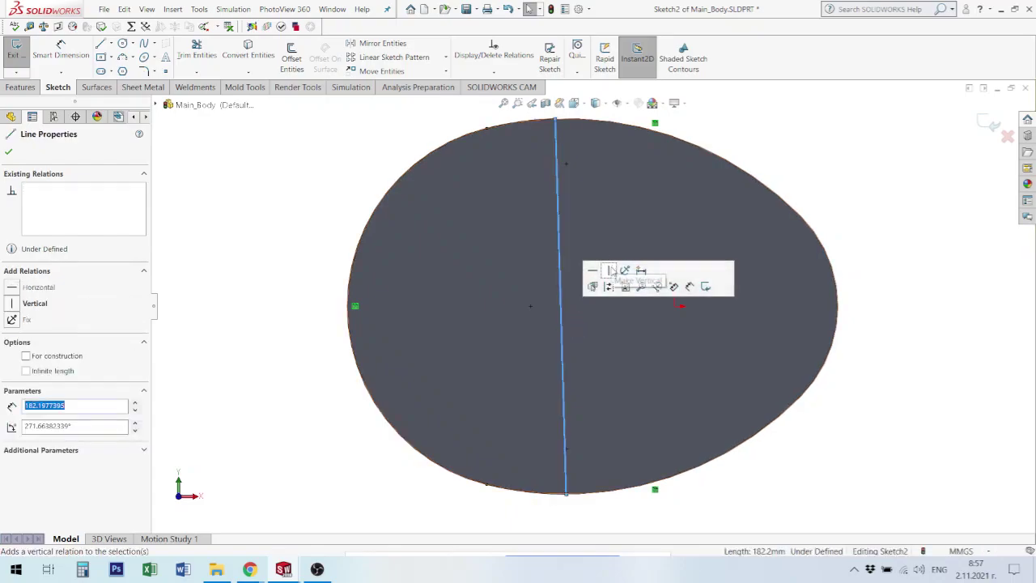
pyautogui.click(609, 271)
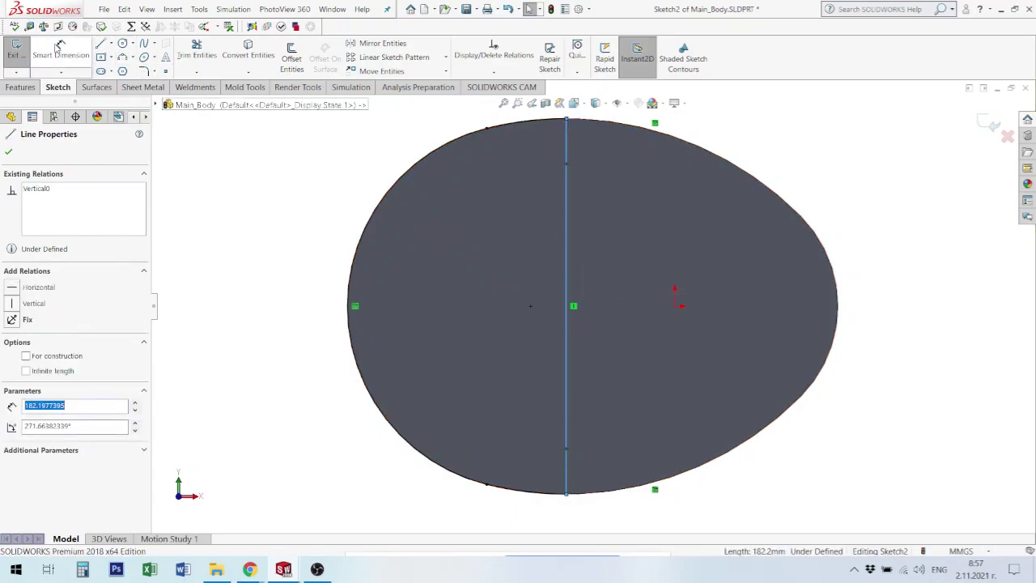
pyautogui.click(682, 340)
# Step: Dimension the vertical line 60 mm from the origin to fully define Sketch2
pyautogui.click(571, 343)
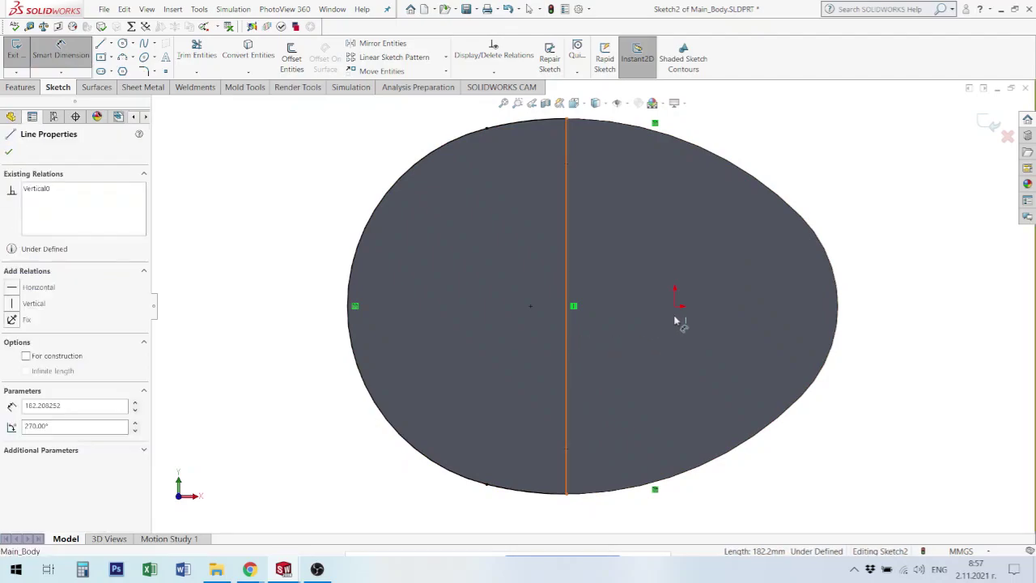
pyautogui.click(641, 343)
pyautogui.click(675, 306)
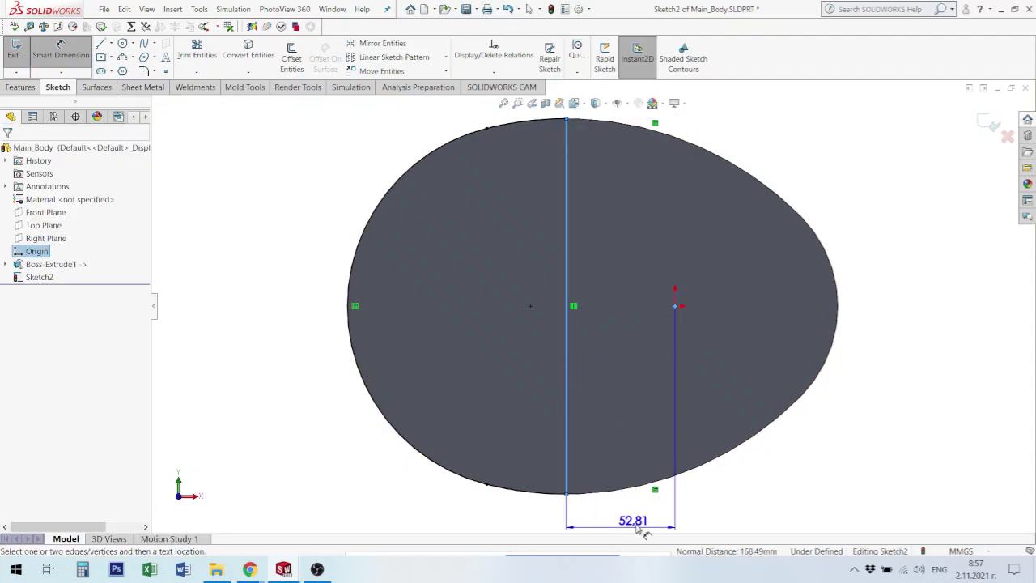
pyautogui.click(619, 522)
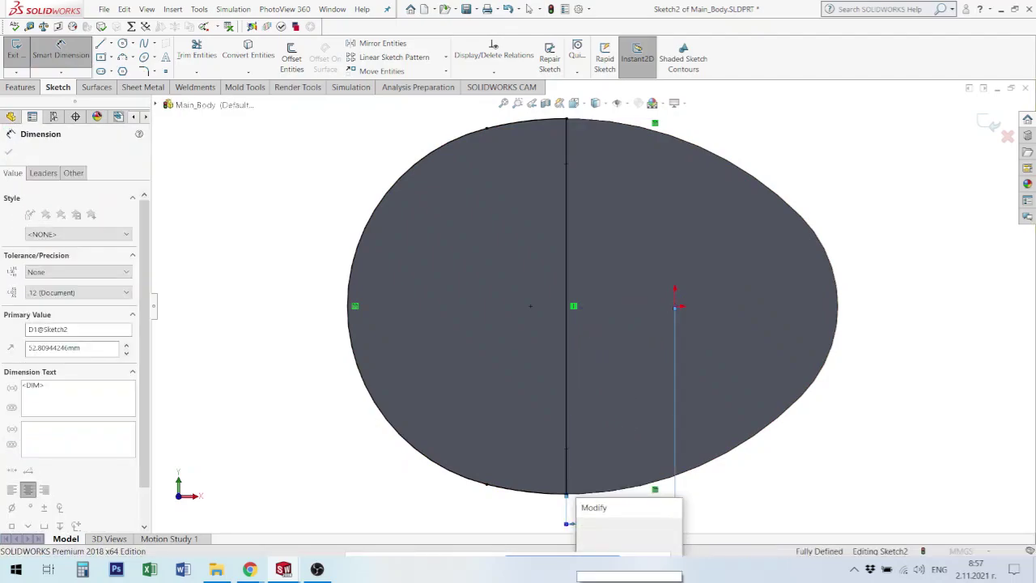
pyautogui.press('Return')
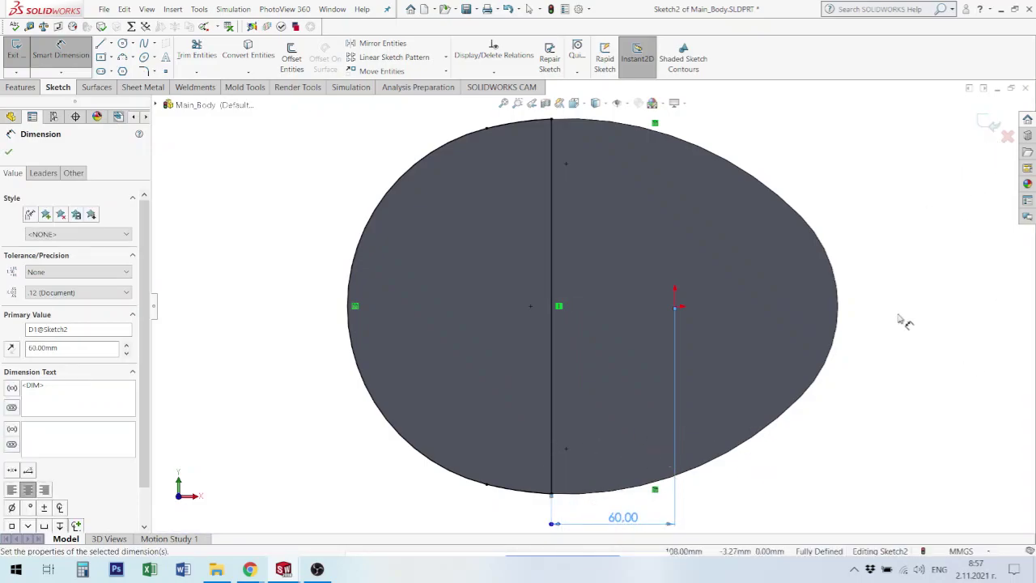
pyautogui.moveTo(901, 319); pyautogui.dragTo(893, 217, button='middle')
pyautogui.press('f')
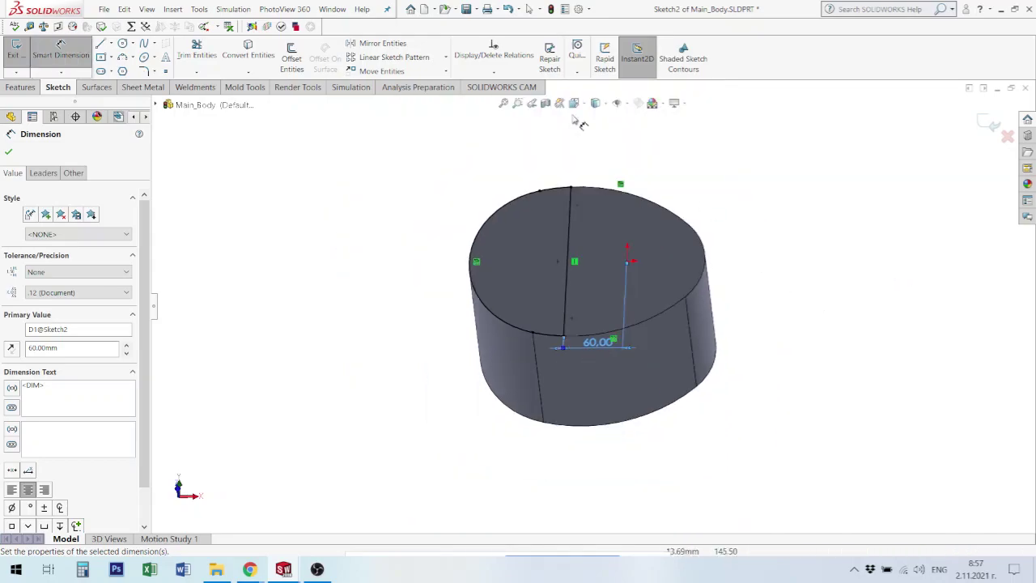
# Step: Create Cut-Extrude1 set to Offset From Surface, 20 mm from the bottom face
pyautogui.click(18, 87)
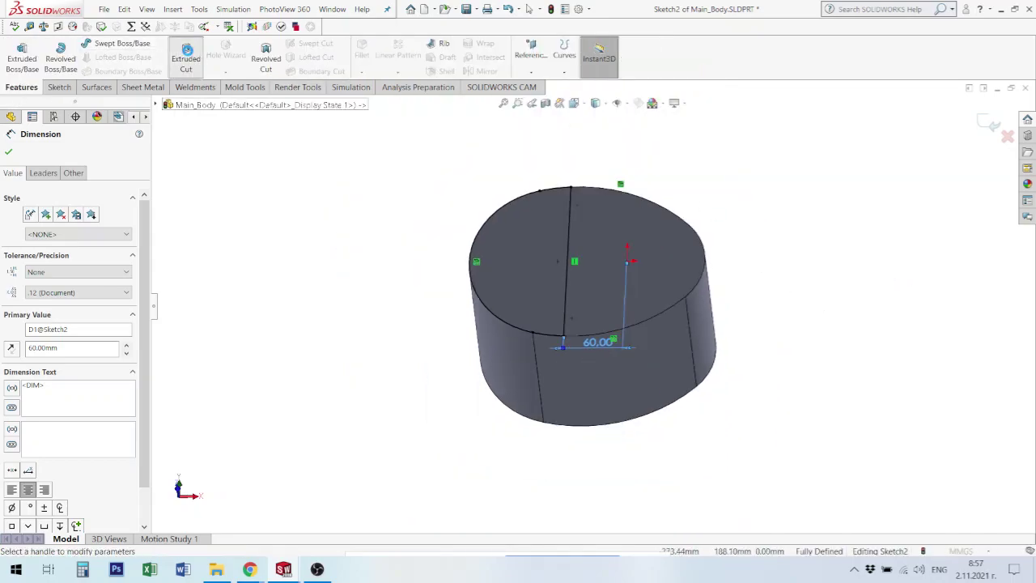
pyautogui.click(187, 57)
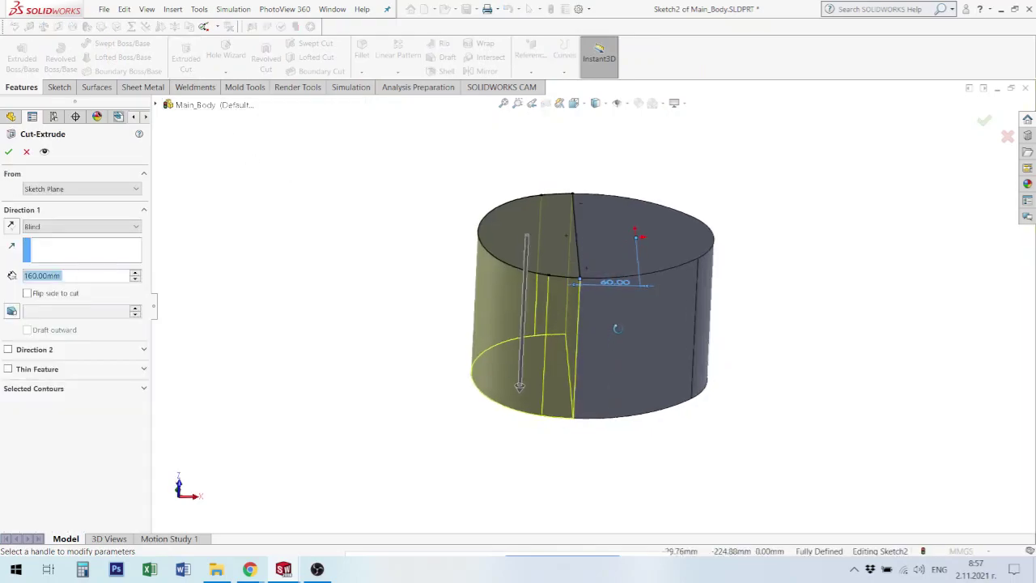
pyautogui.moveTo(552, 331); pyautogui.dragTo(608, 283, button='middle')
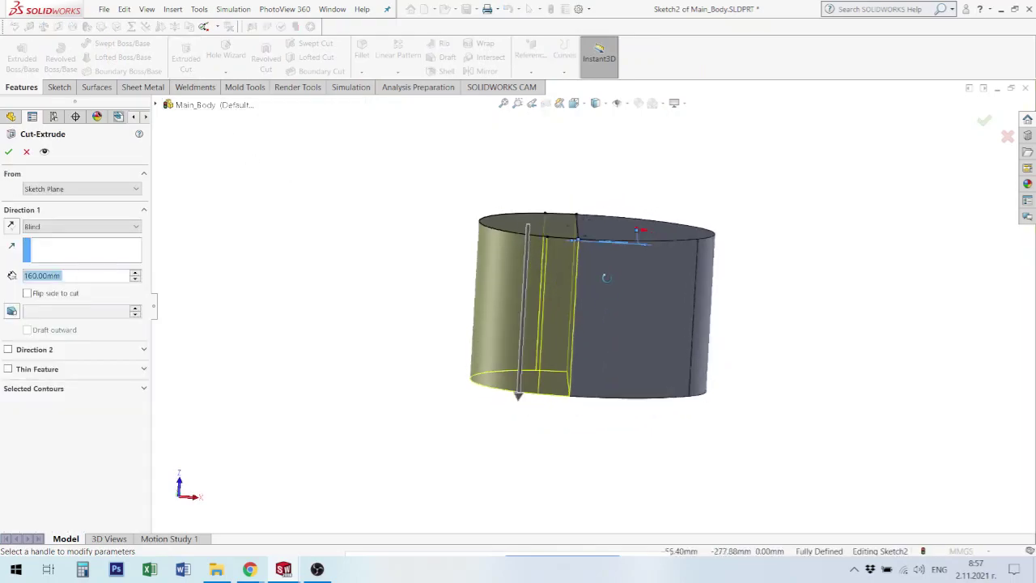
pyautogui.click(80, 227)
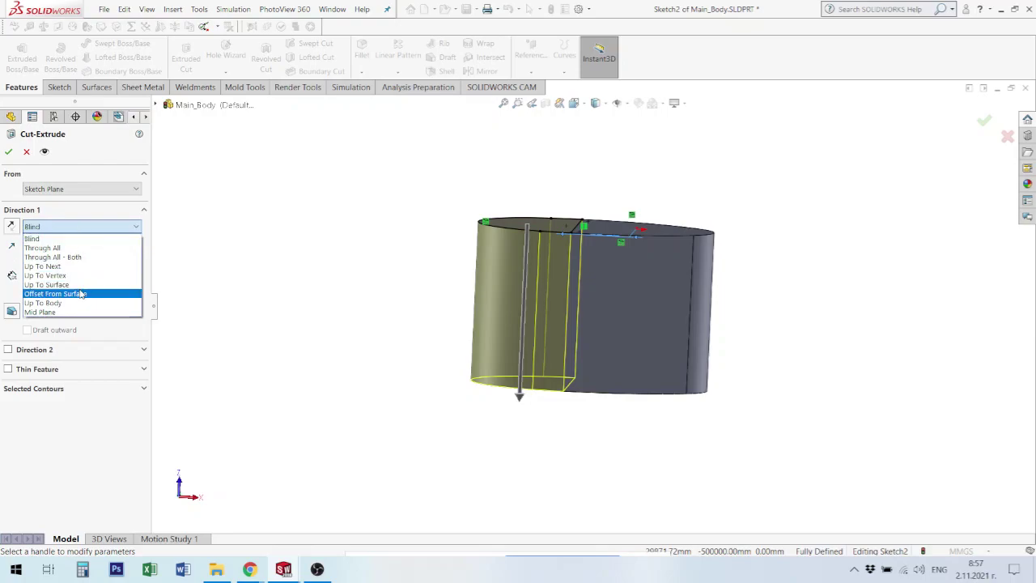
pyautogui.click(82, 294)
pyautogui.moveTo(432, 409)
pyautogui.mouseDown(button='middle')
pyautogui.moveTo(607, 337)
pyautogui.moveTo(571, 401)
pyautogui.mouseUp(button='middle')
pyautogui.click(565, 392)
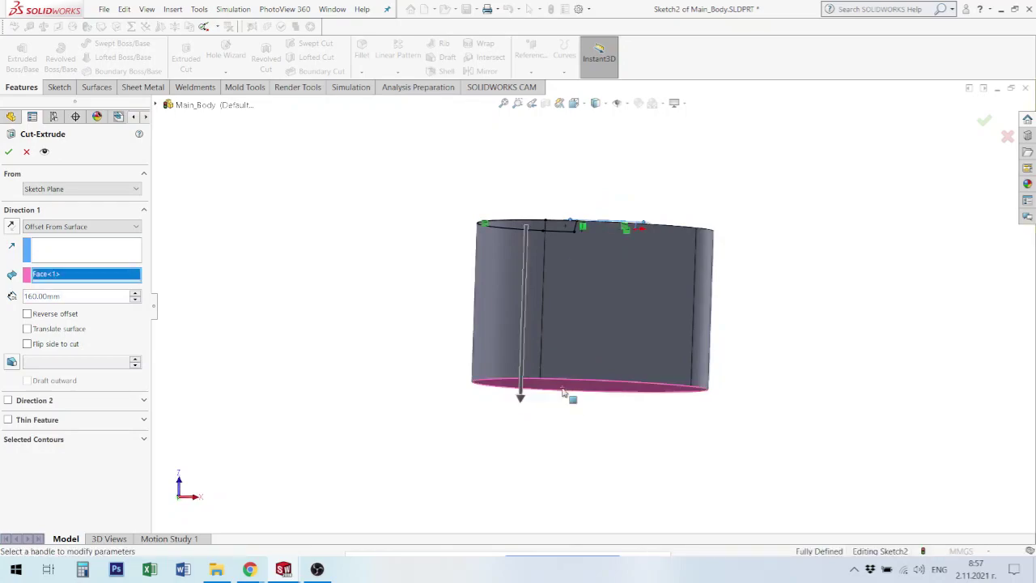
pyautogui.click(61, 293)
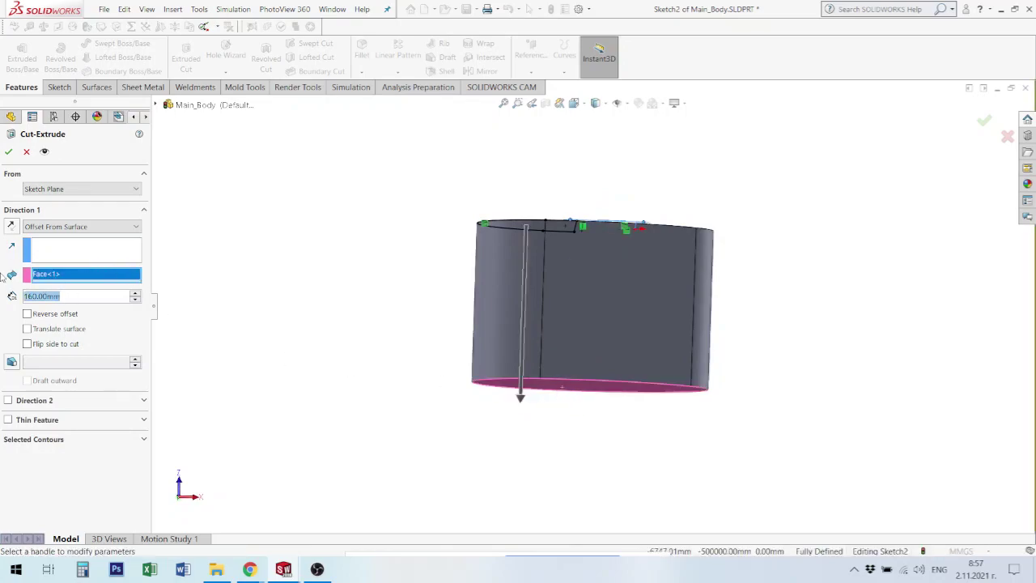
pyautogui.write('20')
pyautogui.press('Return')
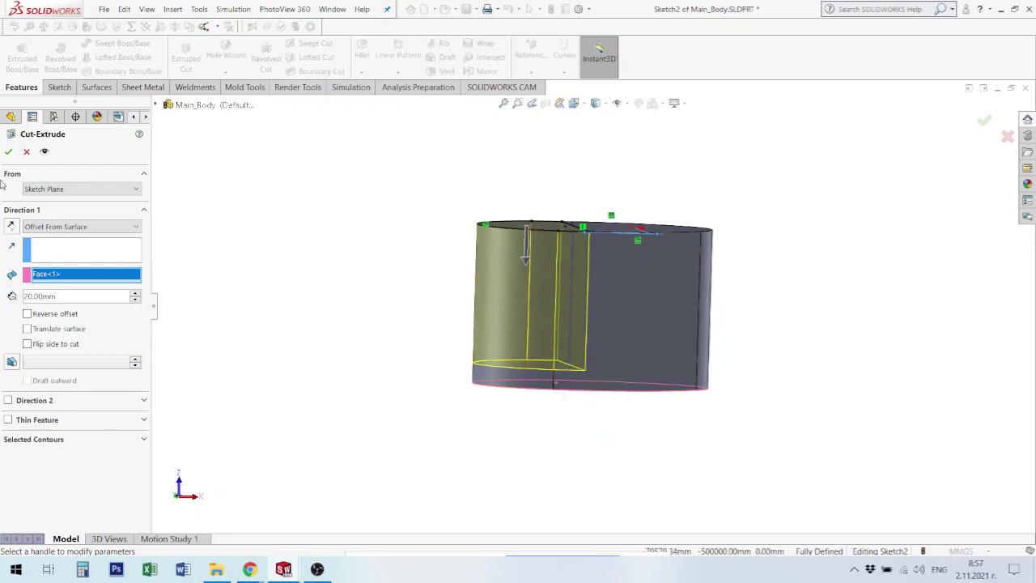
pyautogui.click(7, 152)
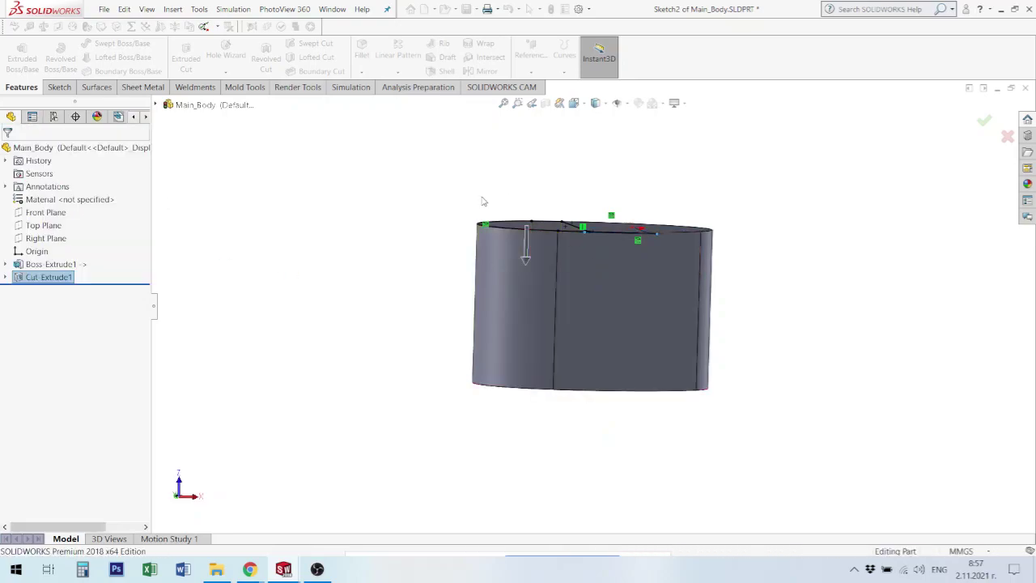
pyautogui.moveTo(654, 283); pyautogui.dragTo(629, 300, button='middle')
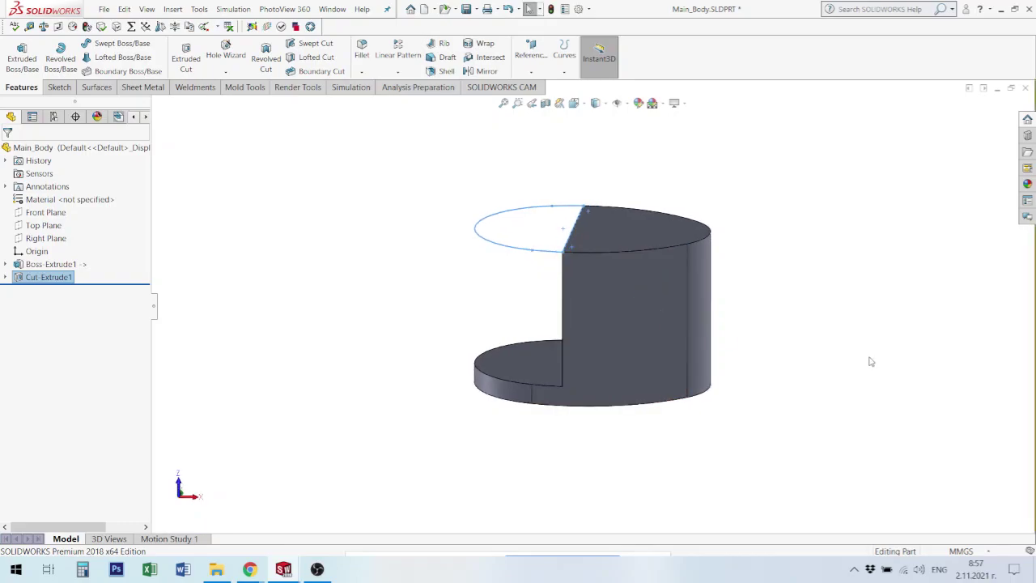
pyautogui.click(831, 361)
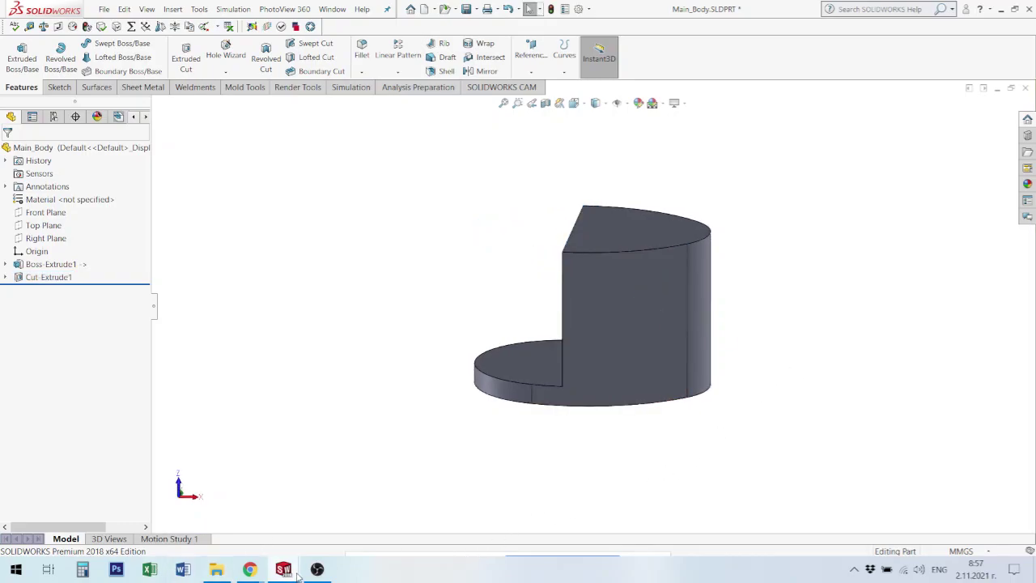
pyautogui.moveTo(249, 569)
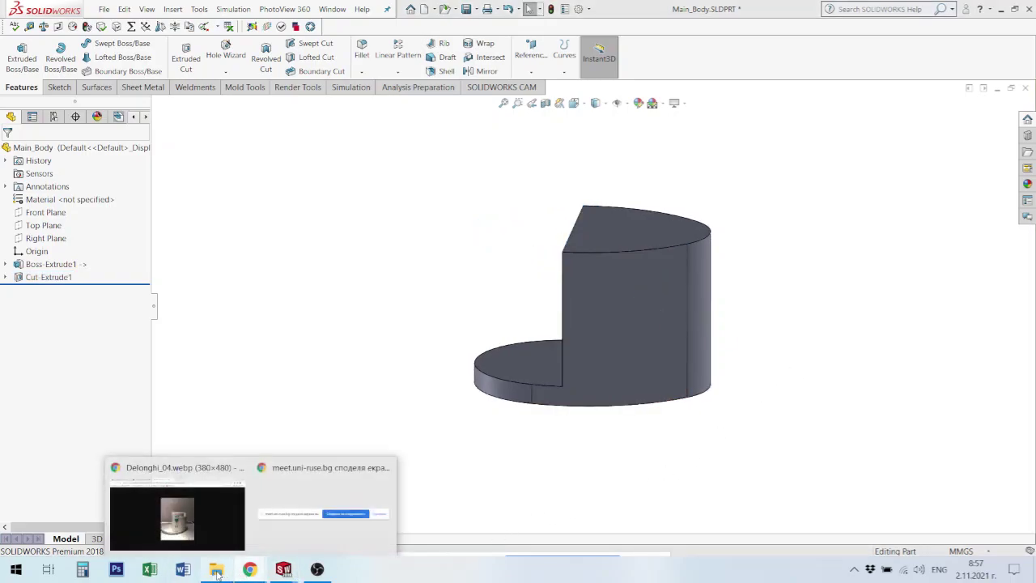
# Step: Bring up the Pictures folder of reference images and select Delonghi_01.jfif
pyautogui.click(218, 530)
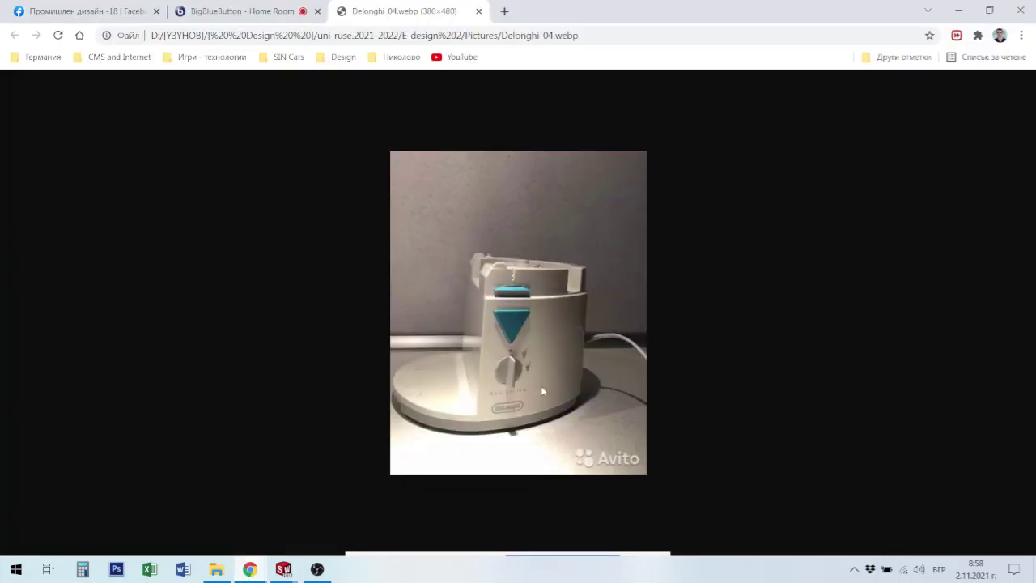
pyautogui.click(218, 569)
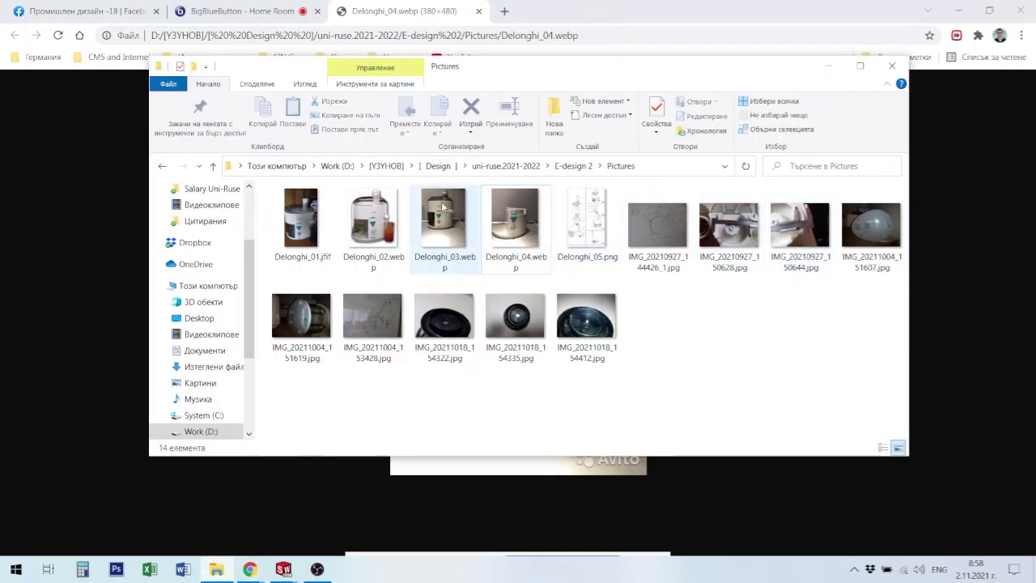
pyautogui.click(306, 224)
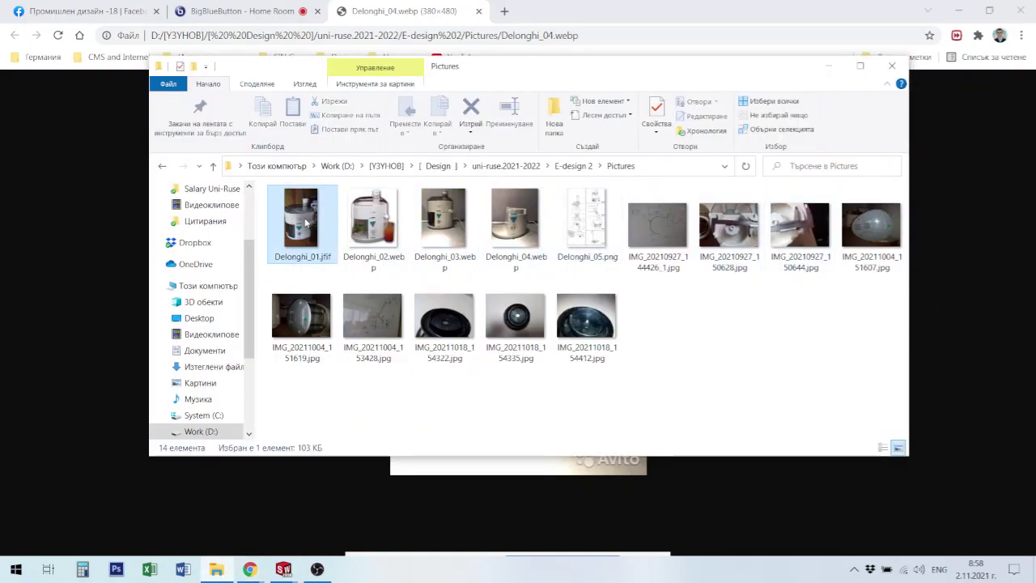
# Step: View Delonghi_01.jfif and the Delonghi_05.png juicer diagram in Photos
pyautogui.doubleClick(300, 212)
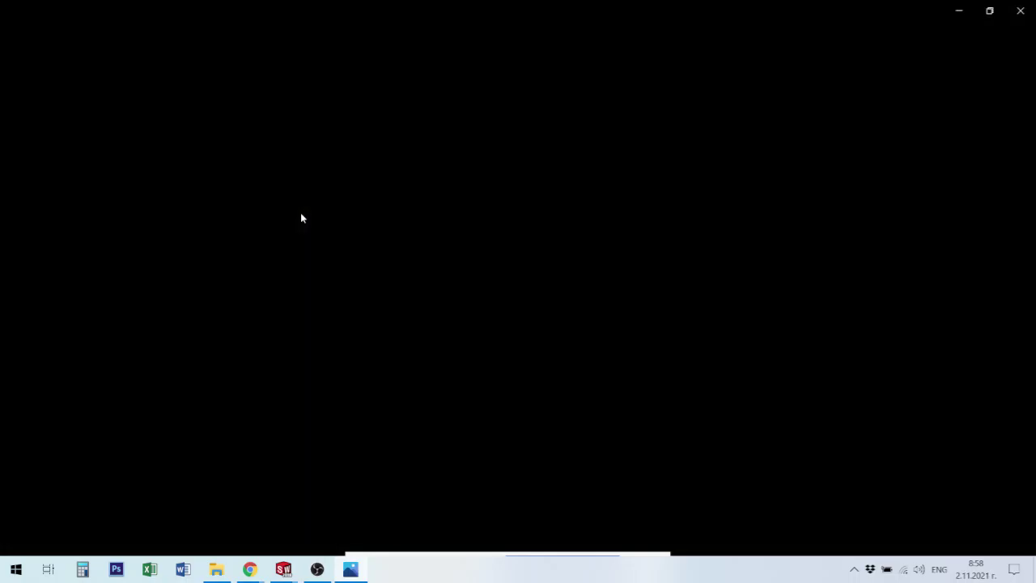
pyautogui.press('Right')
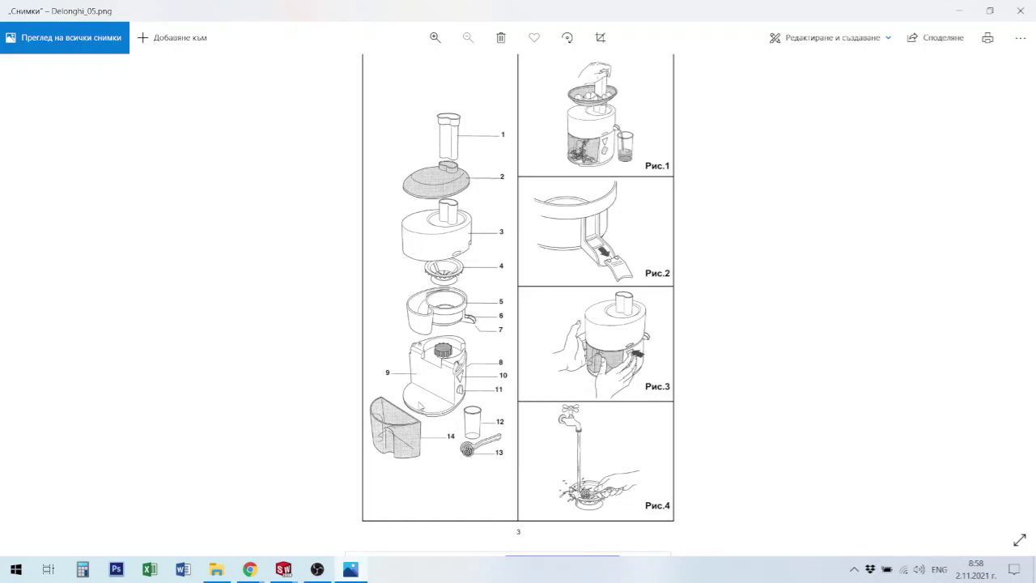
pyautogui.press('Right')
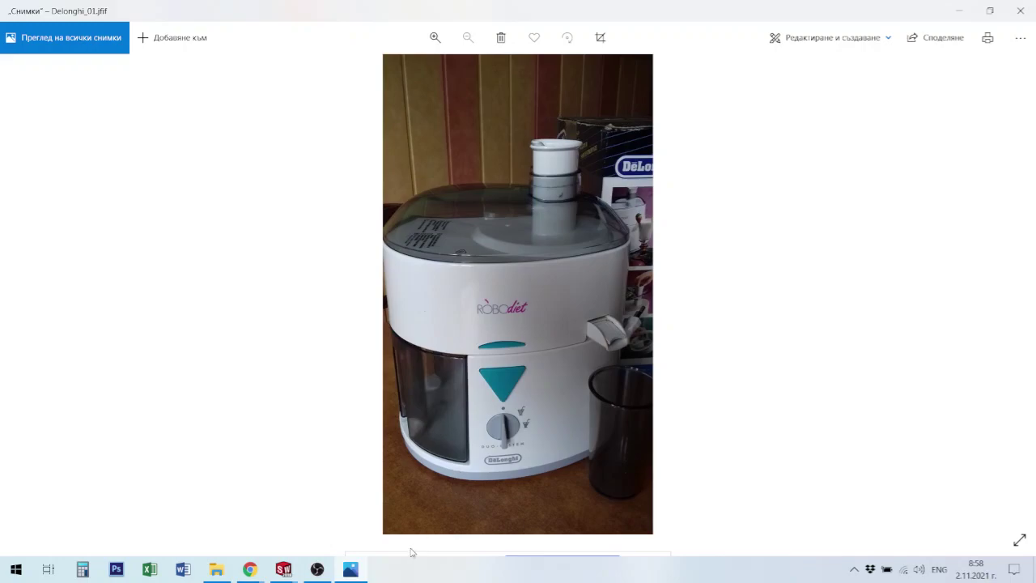
# Step: Switch back to the SOLIDWORKS Main_Body part window
pyautogui.click(285, 571)
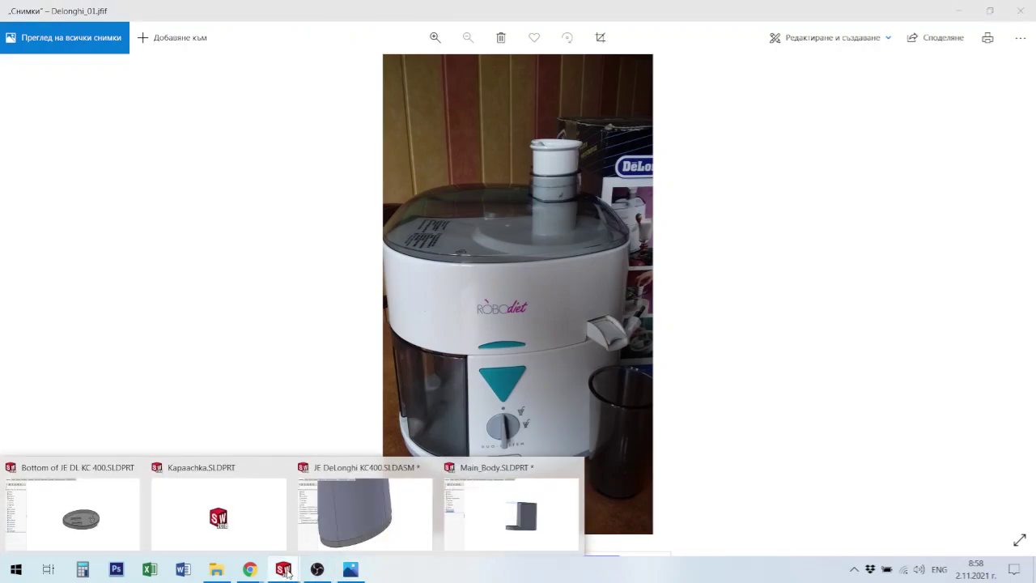
pyautogui.click(844, 433)
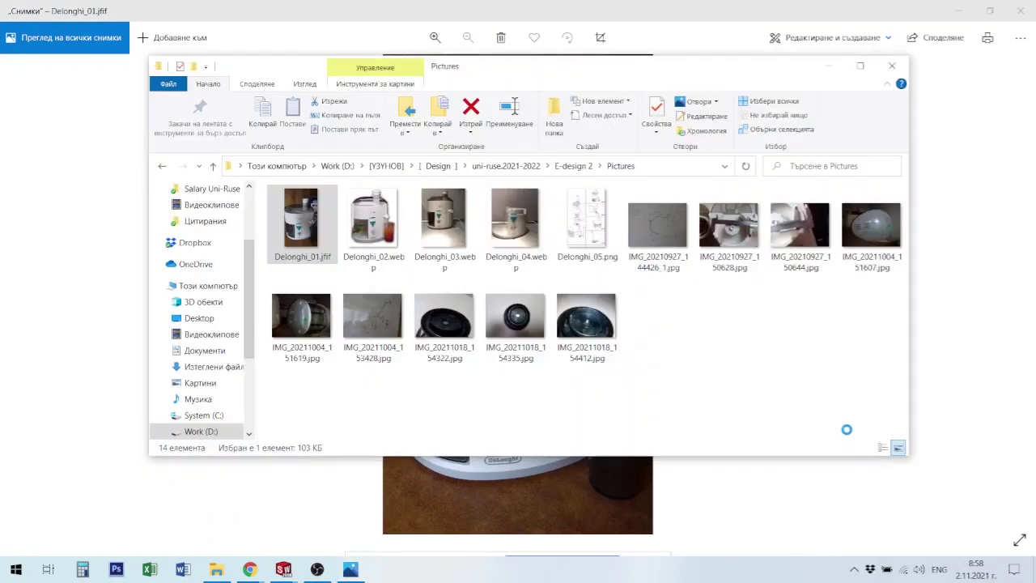
pyautogui.hotkey('alt', 'Tab')
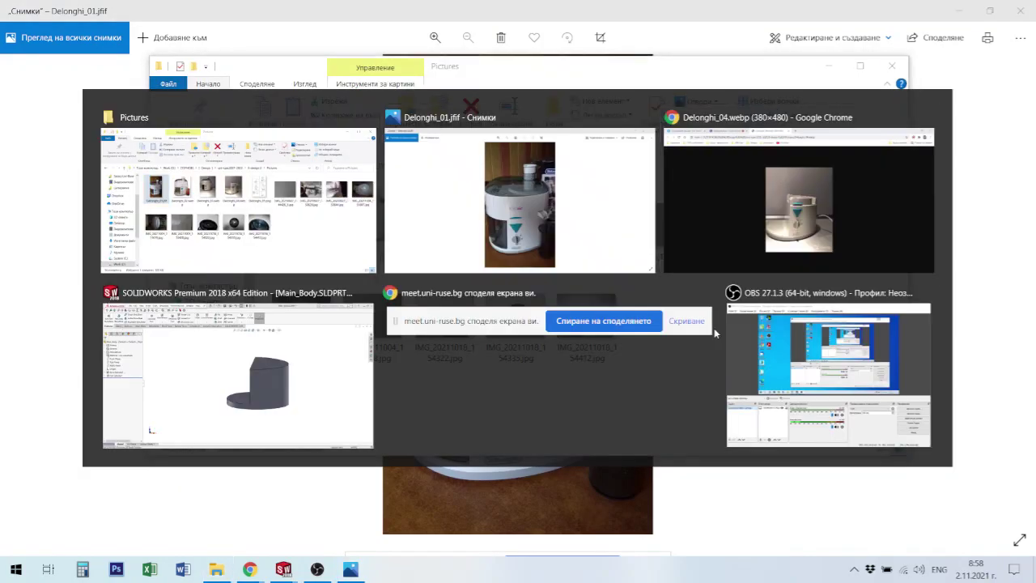
pyautogui.hotkey('alt', 'Tab')
pyautogui.hotkey('alt', 'Tab')
pyautogui.hotkey('alt', 'Tab')
pyautogui.hotkey('alt', 'Tab')
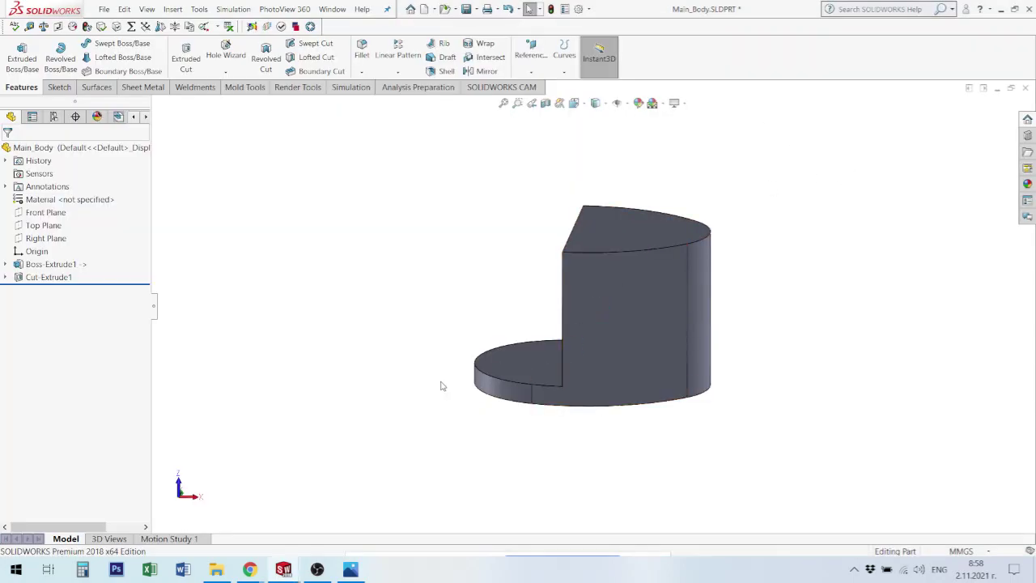
# Step: Edit Cut-Extrude1 so its offset distance is 15 mm instead of 20 mm
pyautogui.click(49, 277)
pyautogui.rightClick(48, 277)
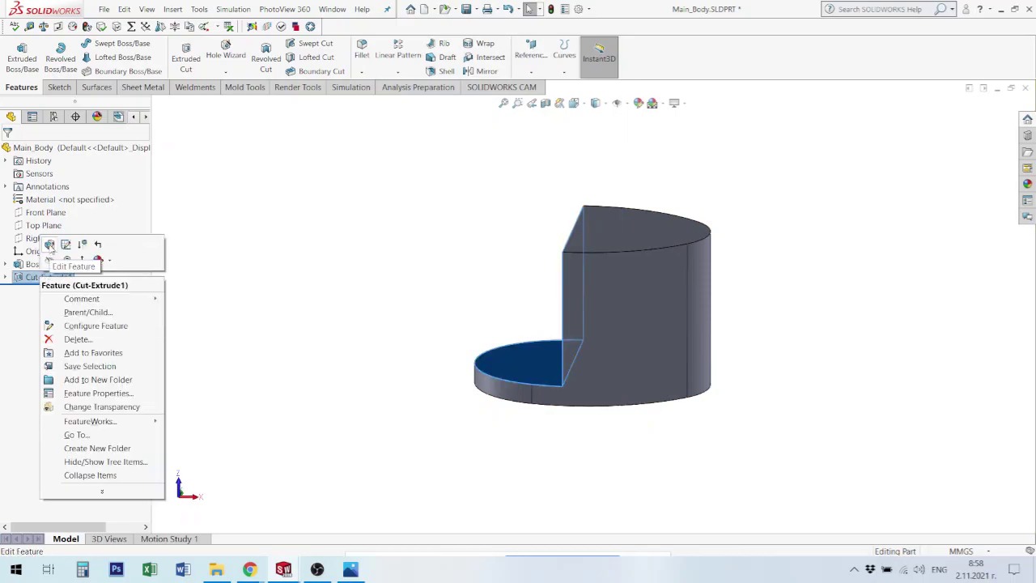
pyautogui.click(49, 243)
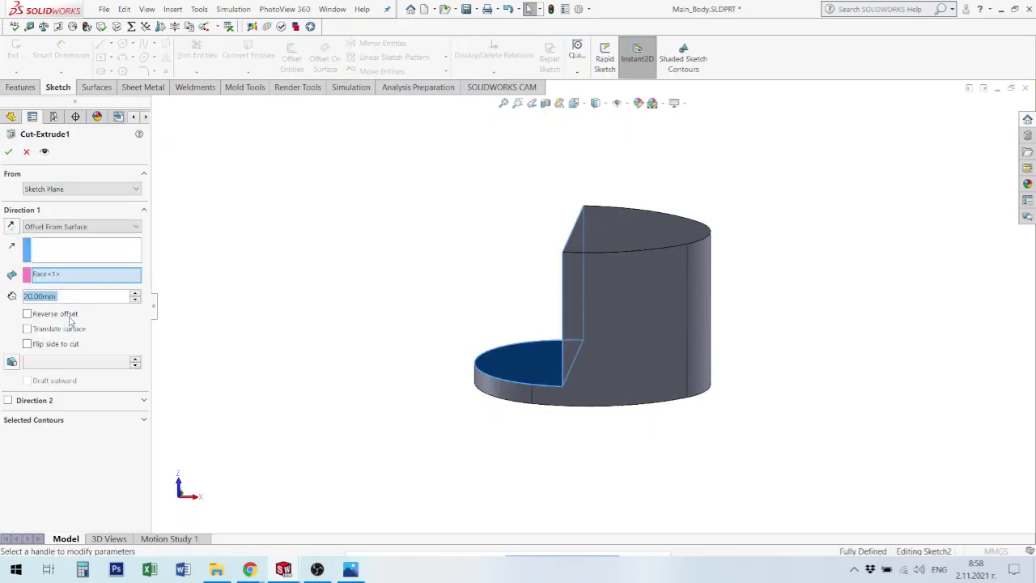
pyautogui.write('15')
pyautogui.press('Return')
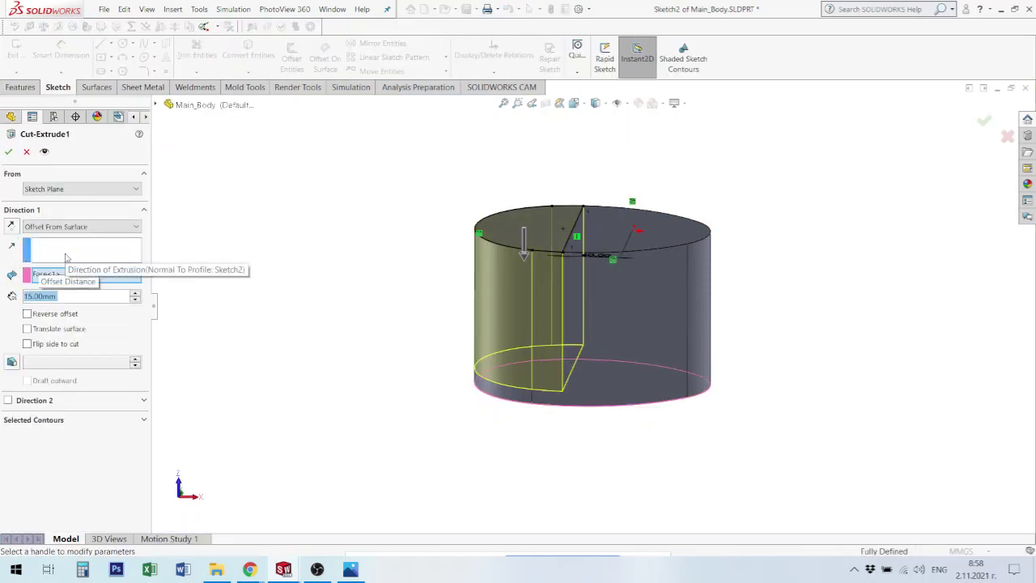
pyautogui.click(8, 151)
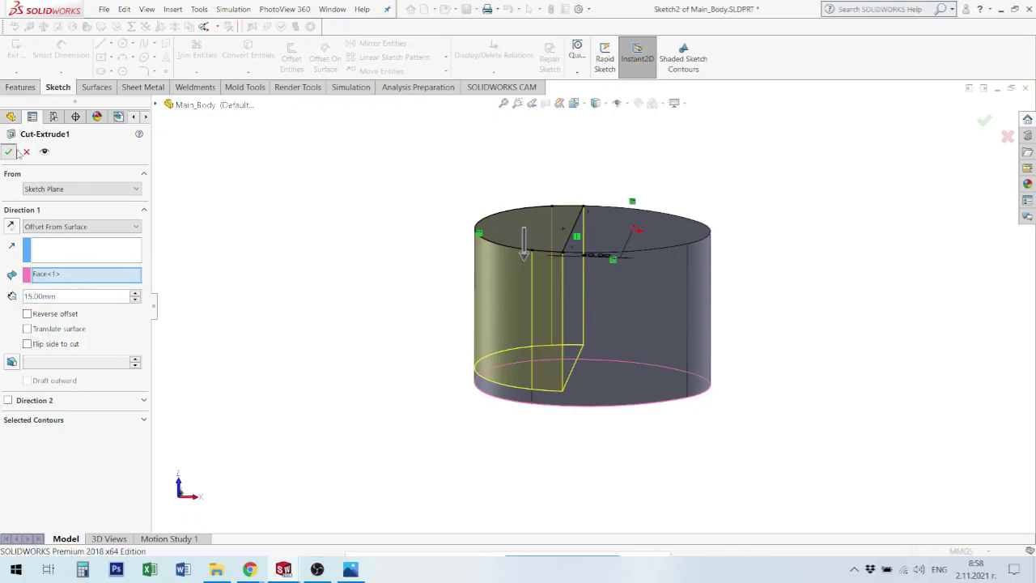
pyautogui.click(656, 238)
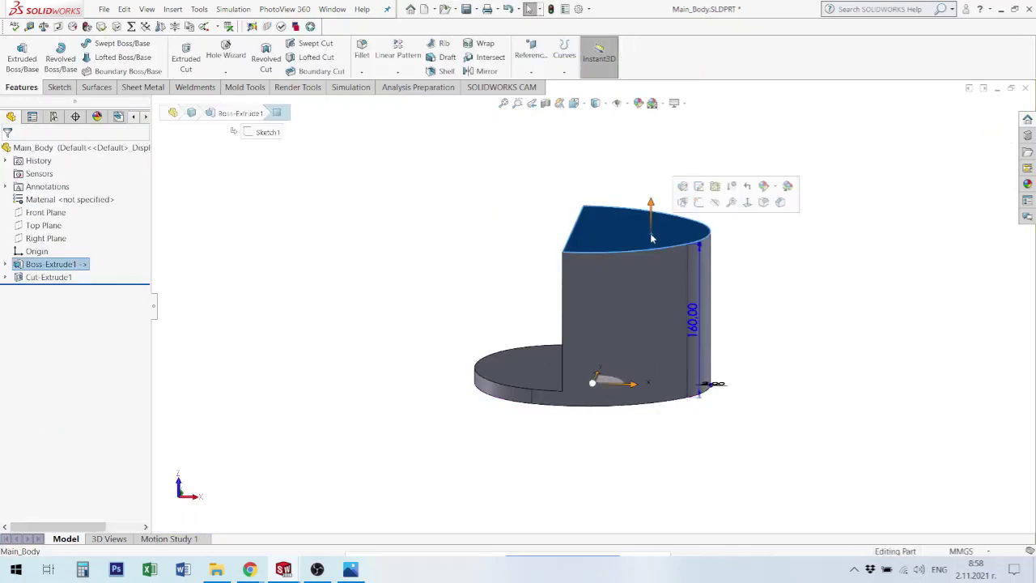
# Step: Browse the hand-drawn dimension sketch and caliper photo, then return to SOLIDWORKS
pyautogui.click(352, 570)
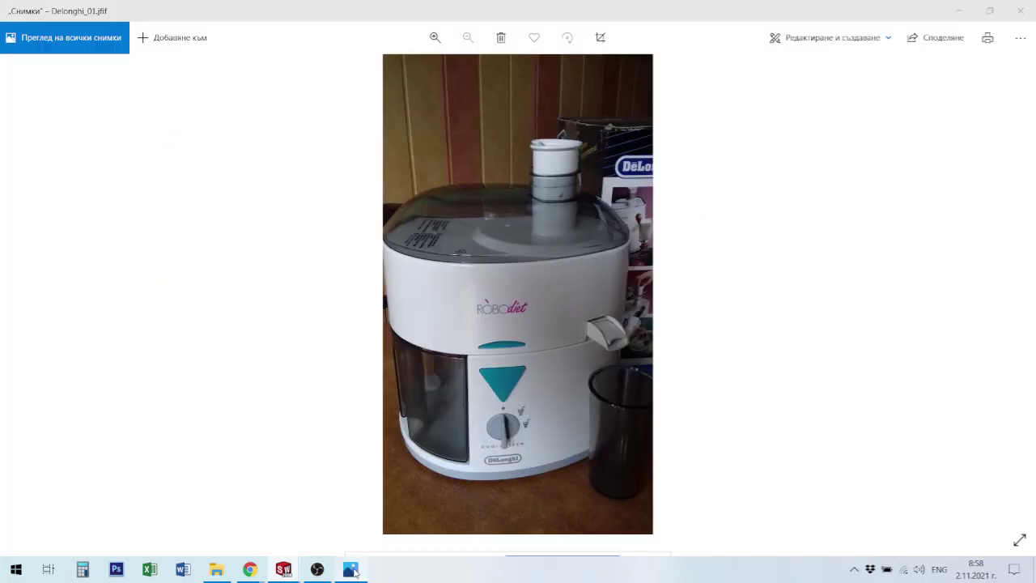
pyautogui.press('Right')
pyautogui.press('Right')
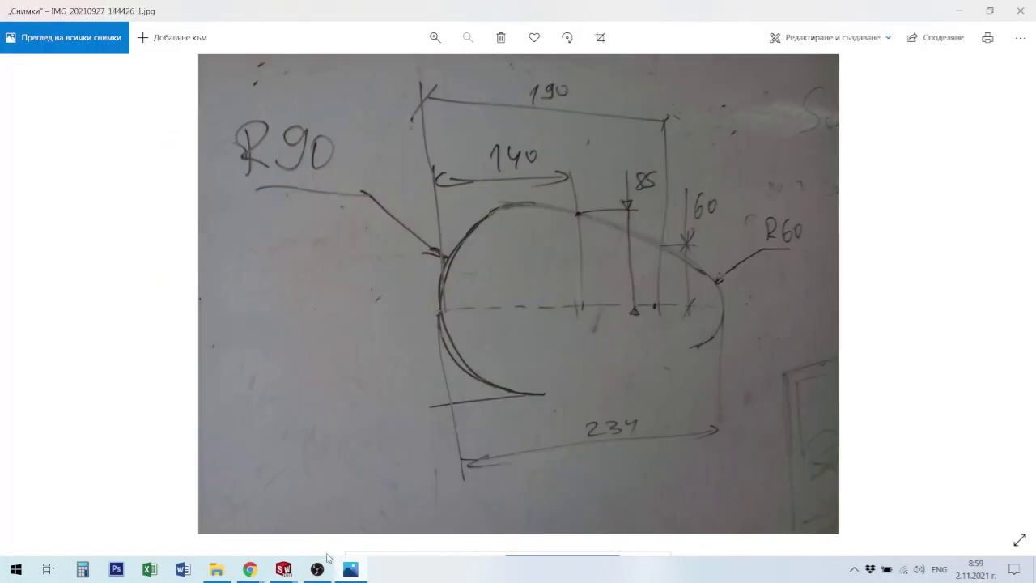
pyautogui.press('Right')
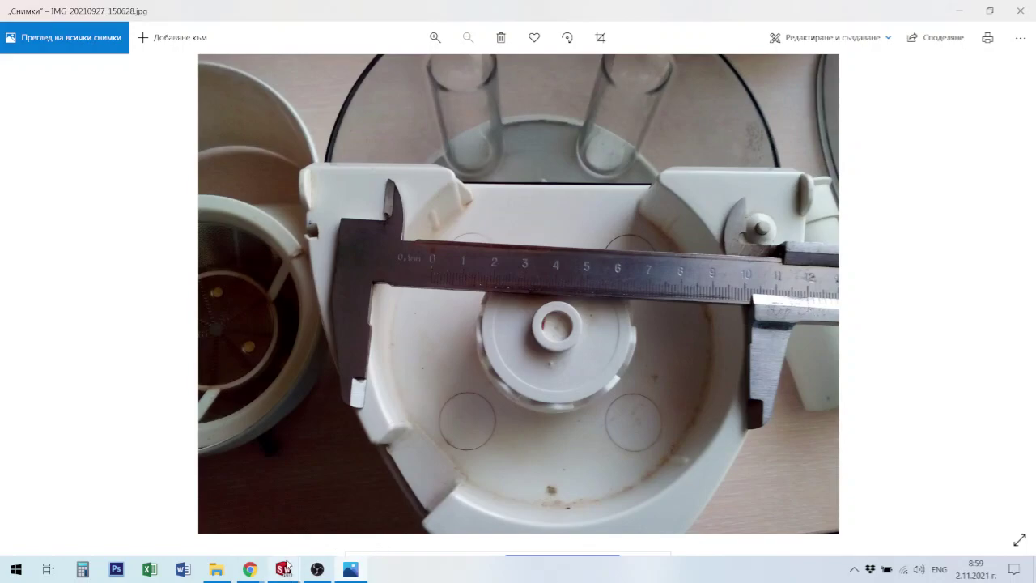
pyautogui.hotkey('alt', 'Tab')
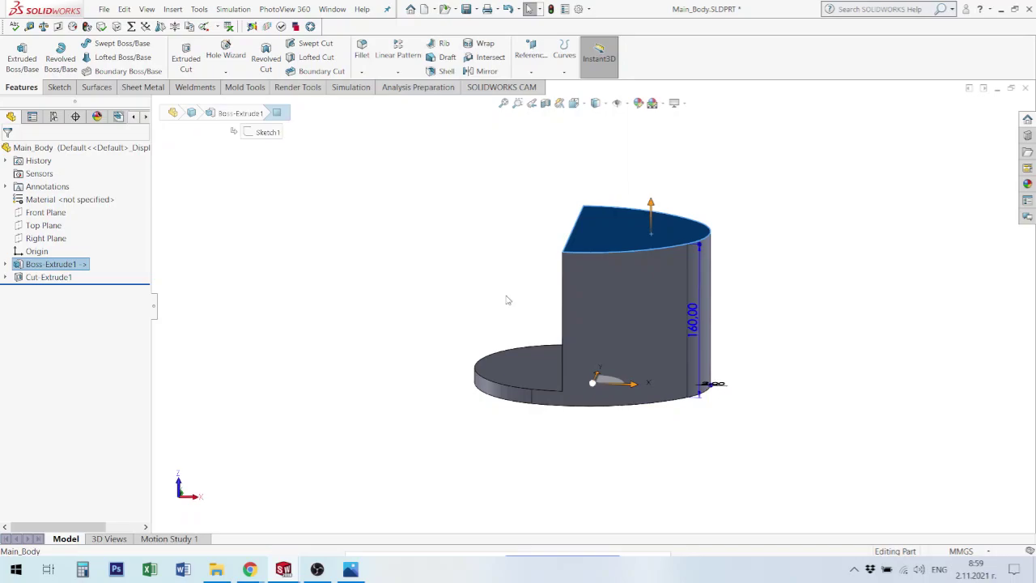
# Step: View the taller half's top face normal-to and select it for a new sketch
pyautogui.hotkey('ctrl', '8')
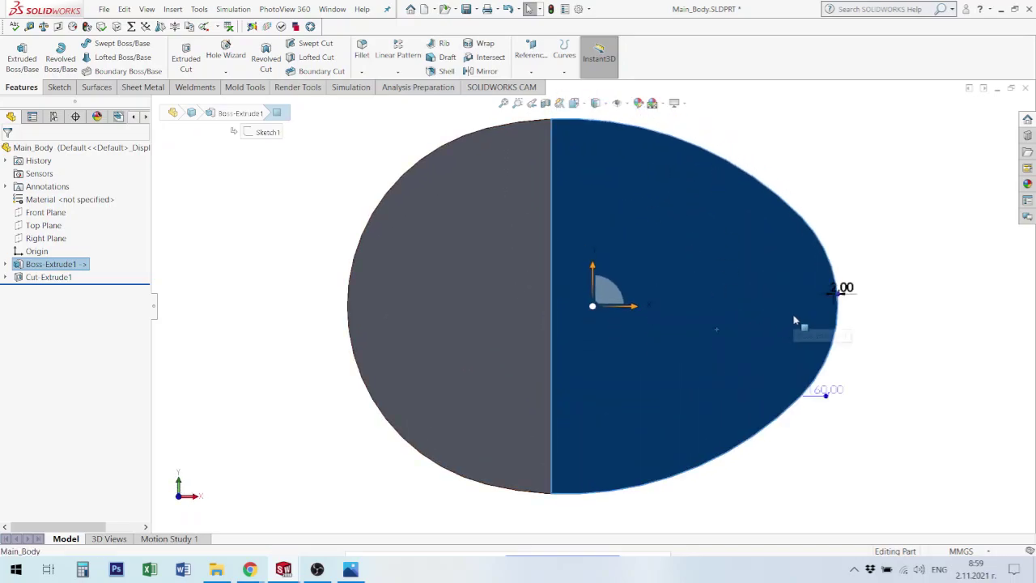
pyautogui.click(948, 378)
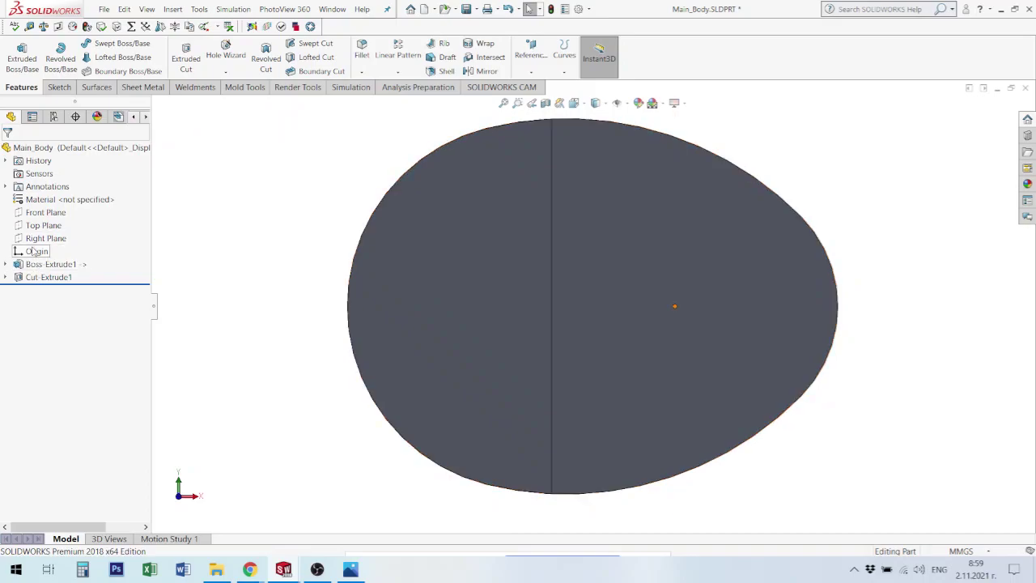
pyautogui.click(32, 251)
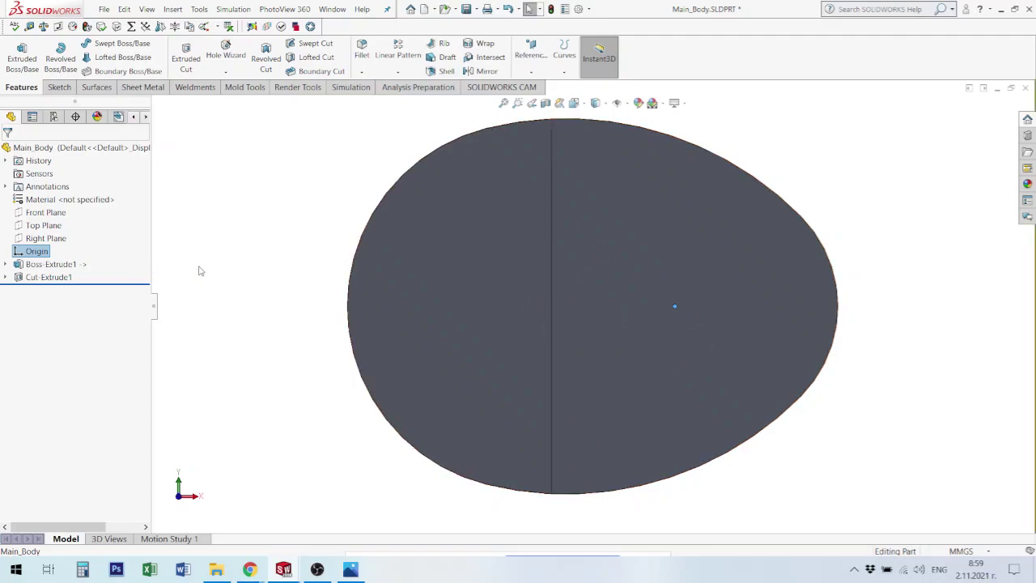
pyautogui.click(717, 340)
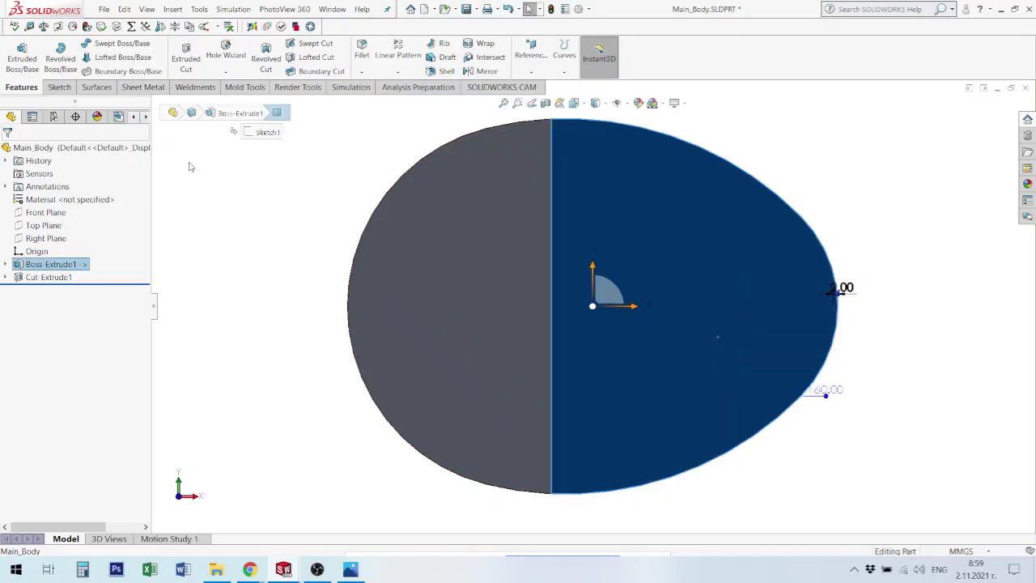
pyautogui.press('c')
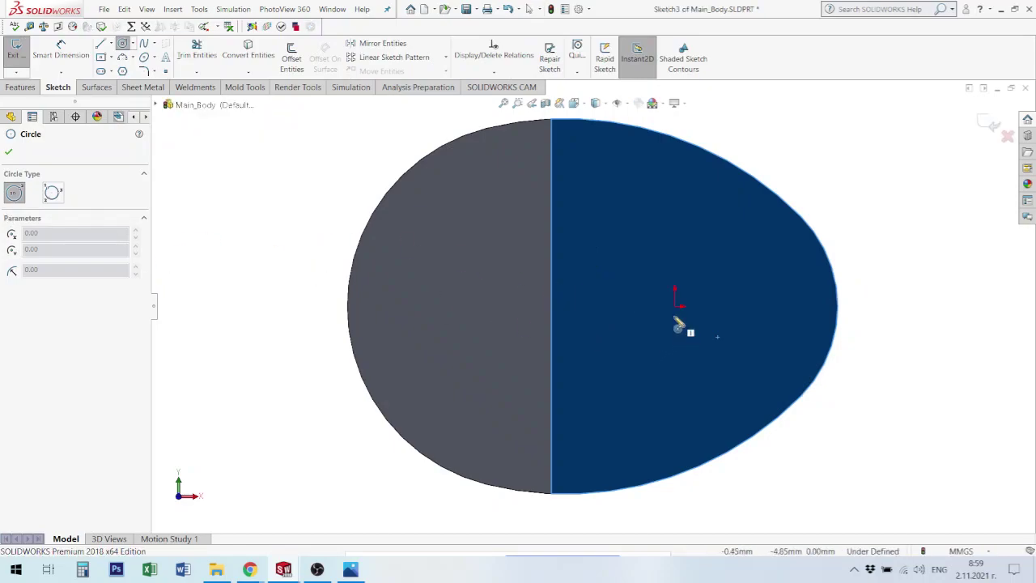
# Step: Sketch an origin-centred circle on the top face and dimension it to Ø120 mm
pyautogui.click(676, 305)
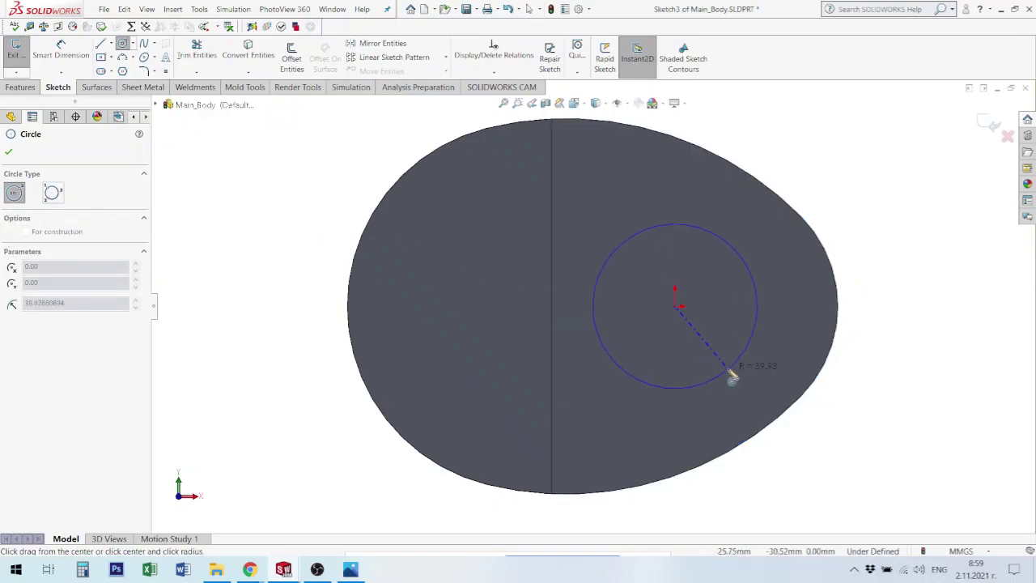
pyautogui.click(731, 374)
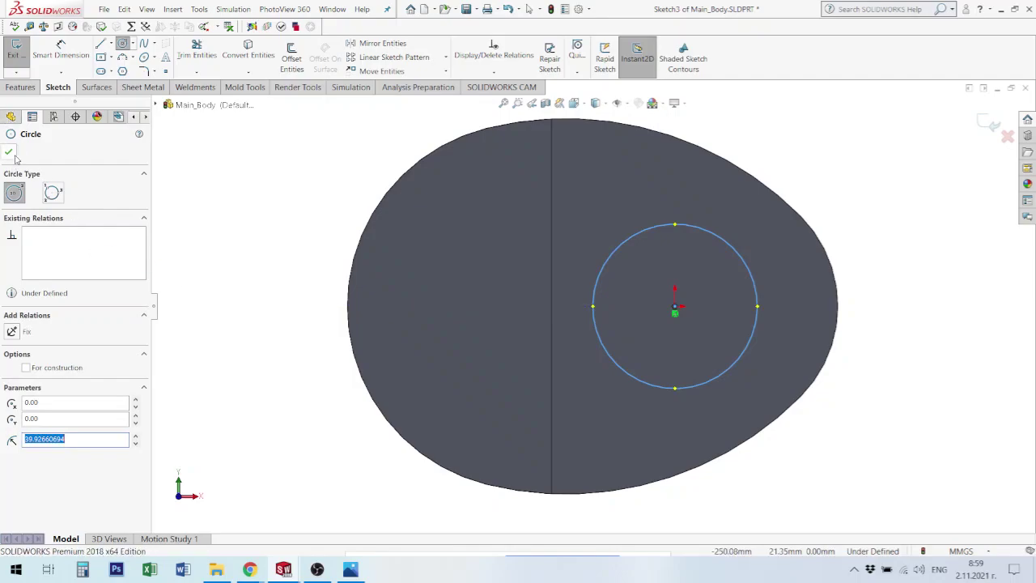
pyautogui.click(61, 49)
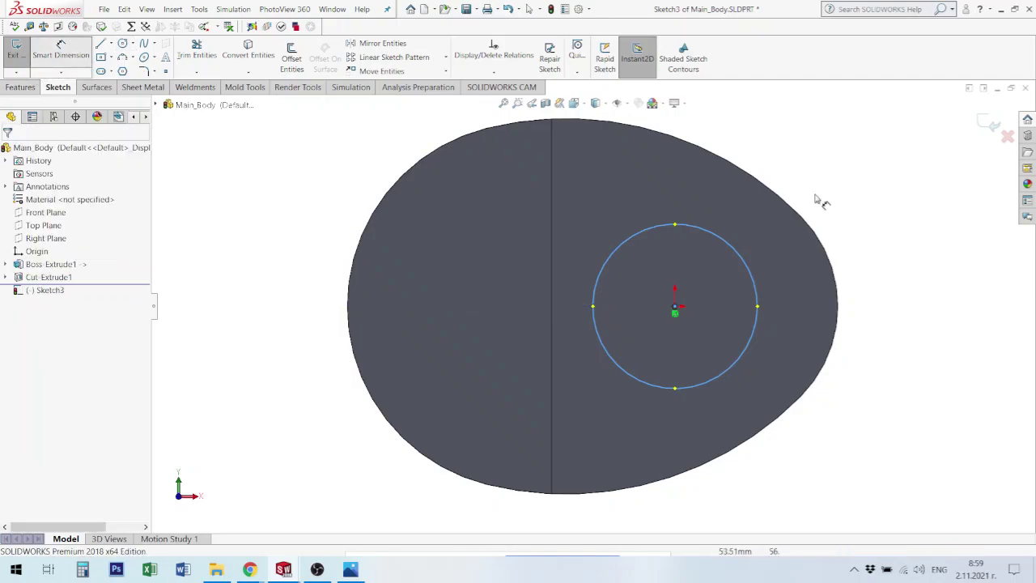
pyautogui.click(736, 251)
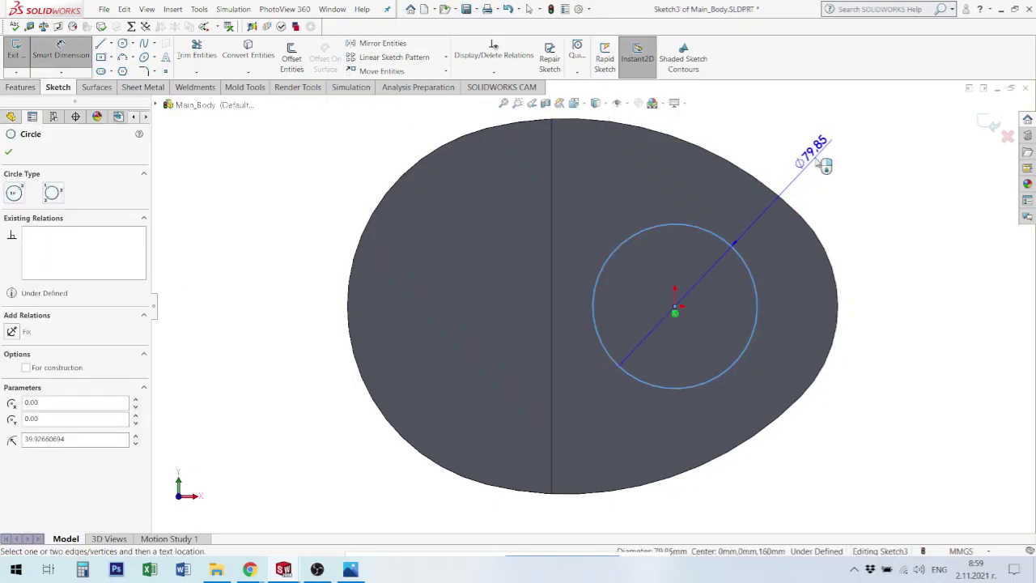
pyautogui.click(822, 163)
pyautogui.write('120')
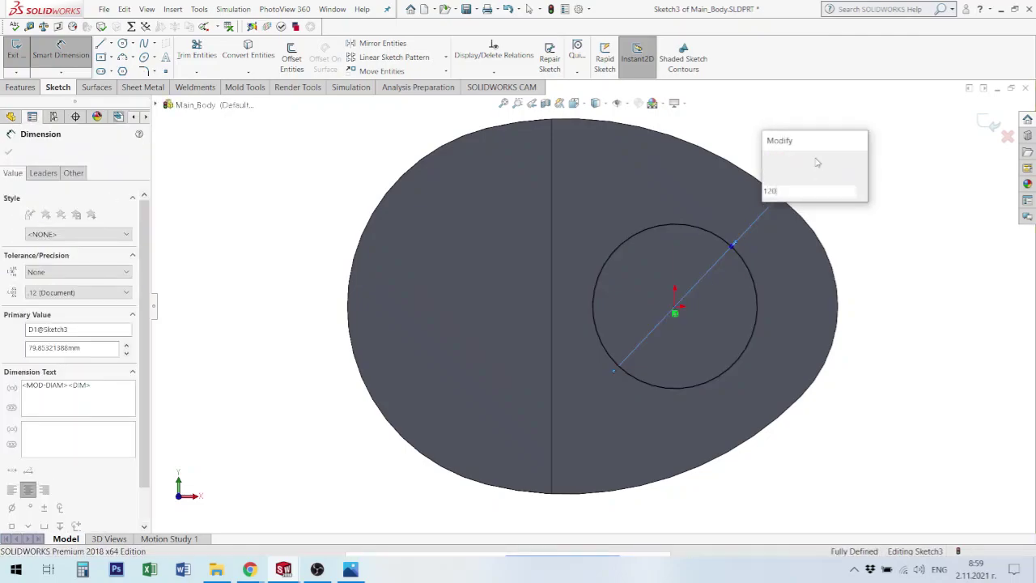
pyautogui.press('Return')
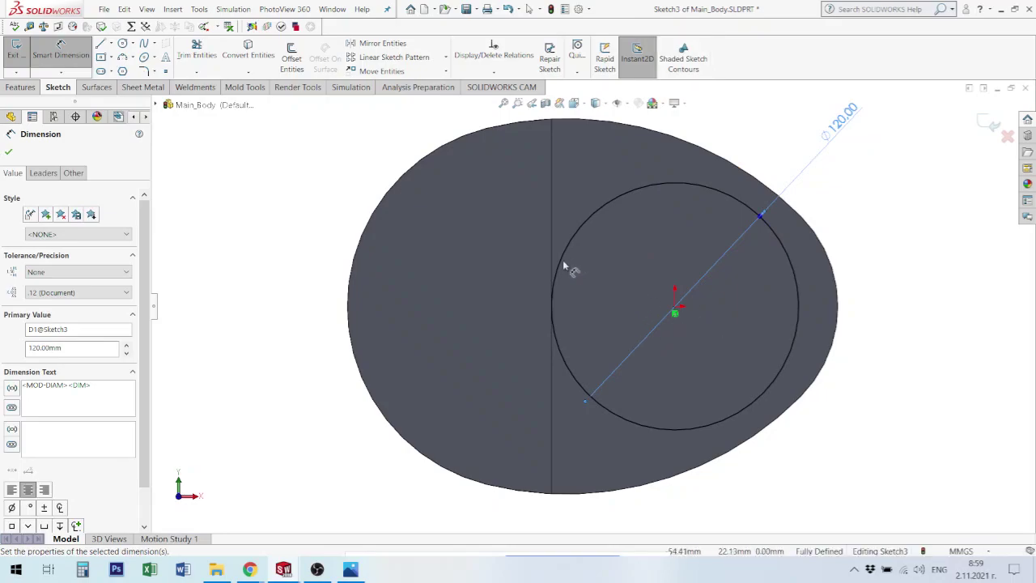
pyautogui.click(10, 154)
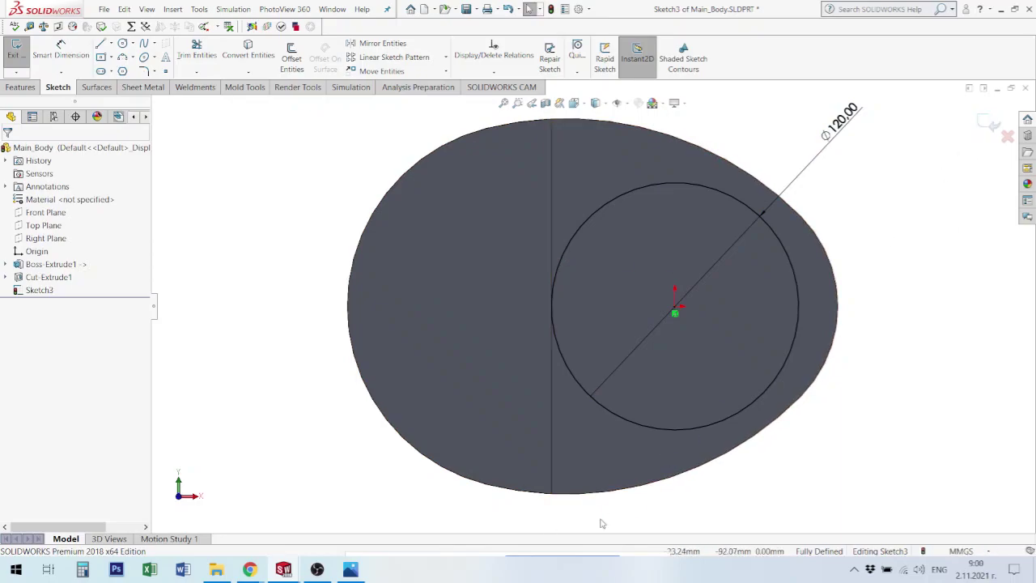
pyautogui.click(351, 570)
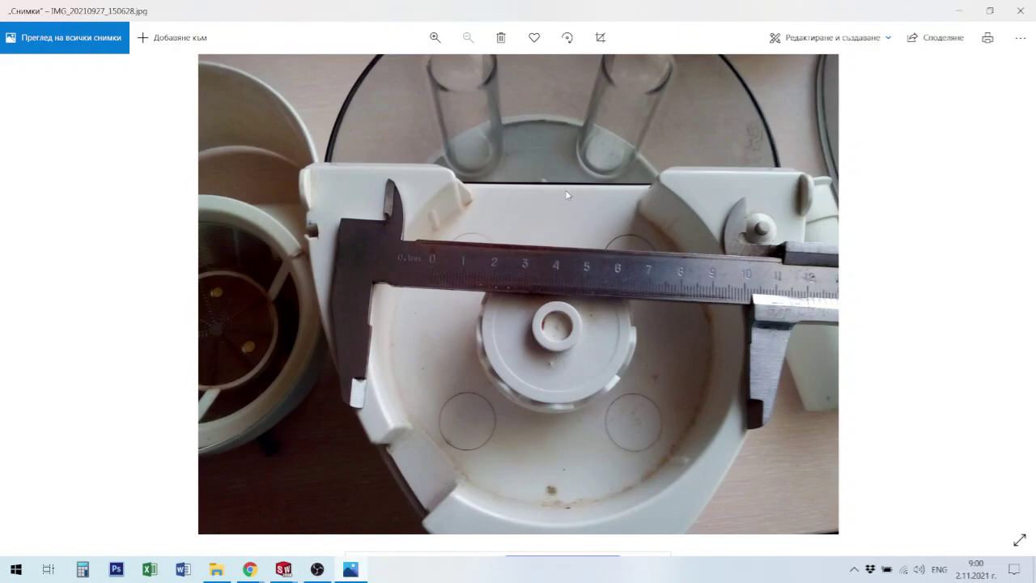
pyautogui.hotkey('alt', 'Tab')
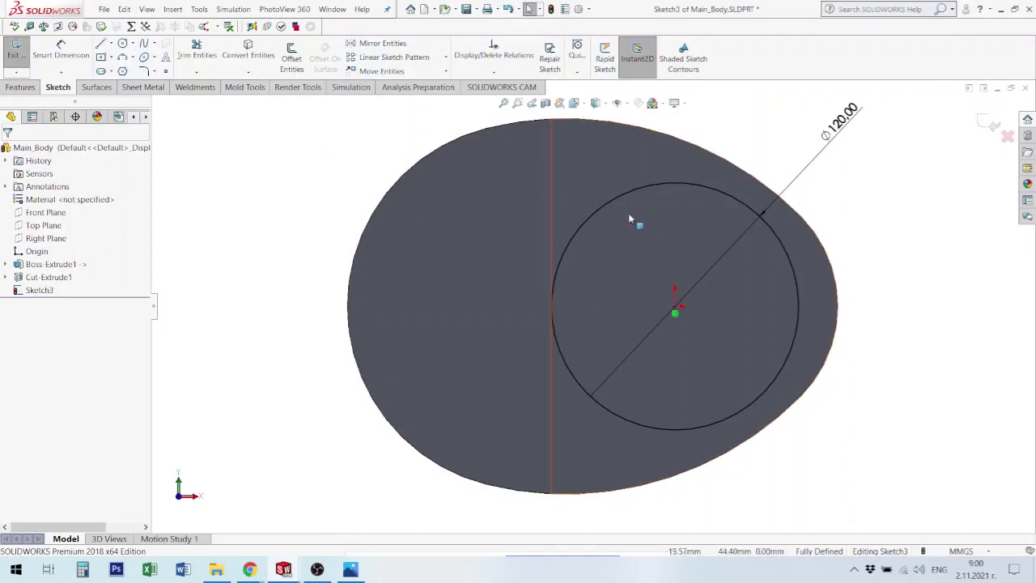
# Step: Exit Sketch3 and reopen Cut-Extrude1 for editing
pyautogui.click(989, 123)
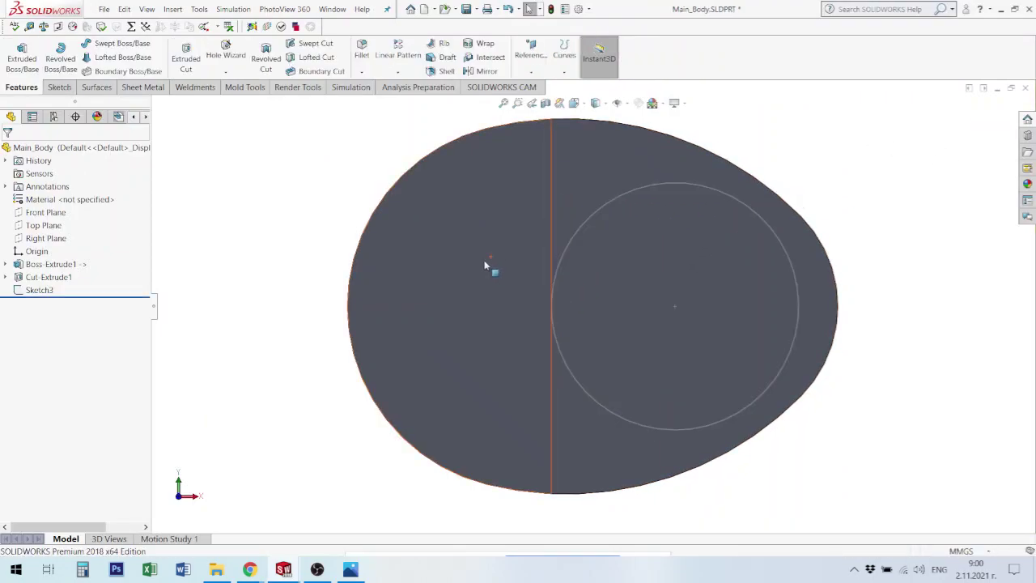
pyautogui.click(31, 277)
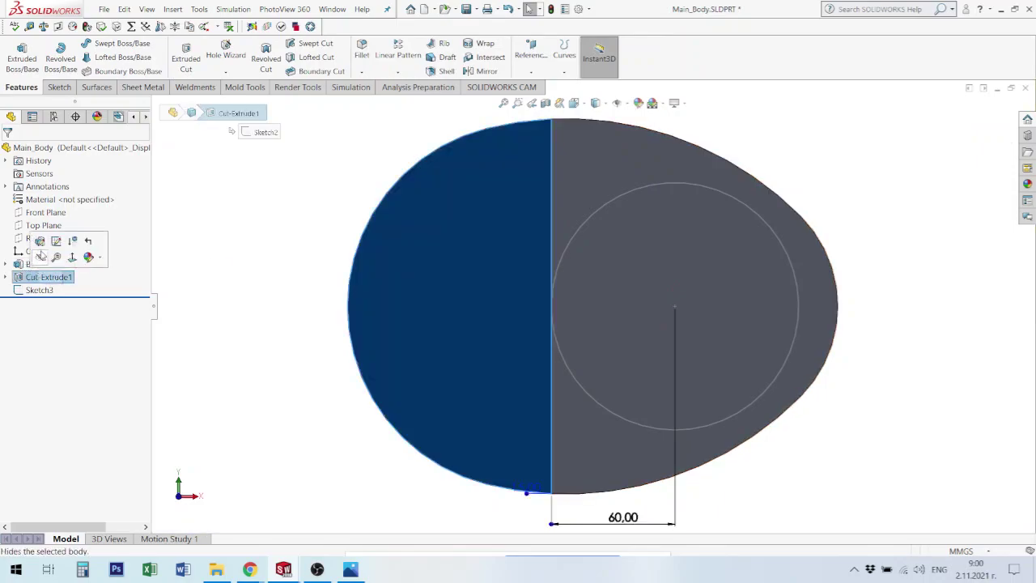
pyautogui.click(38, 240)
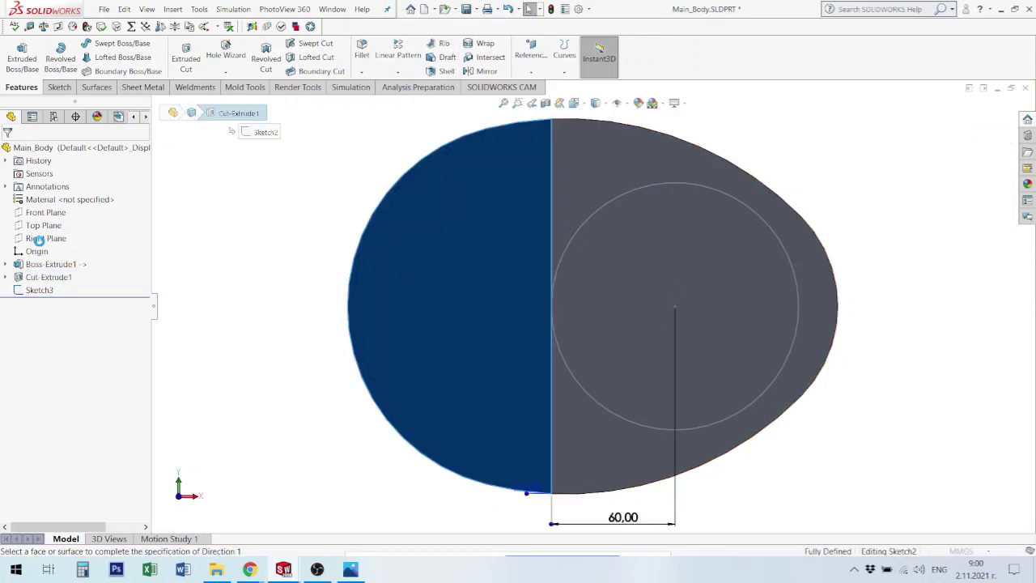
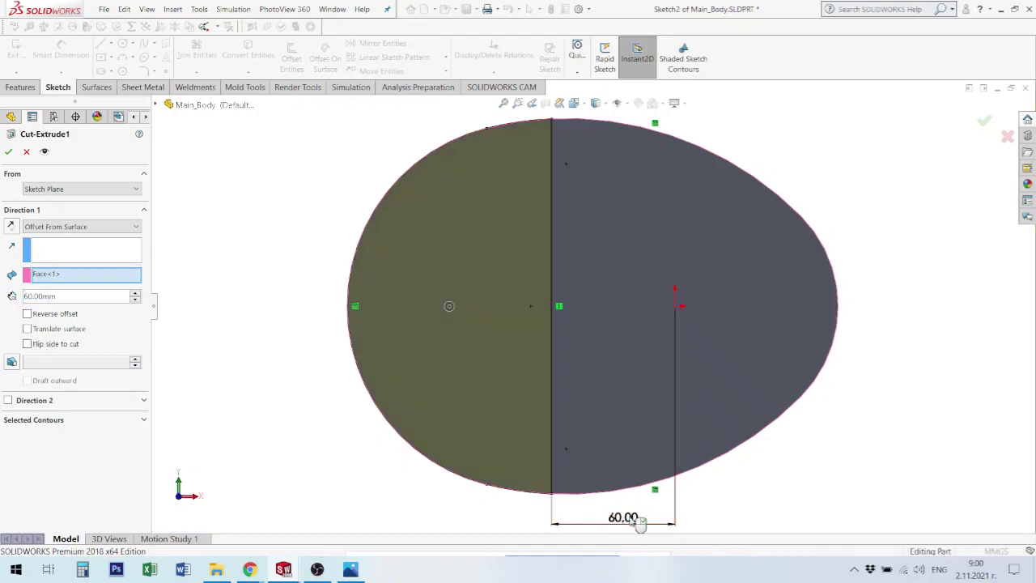
# Step: Confirm Cut-Extrude1, then change Sketch2's 60.00 mm dimension to 56 mm and exit the sketch
pyautogui.press('Return')
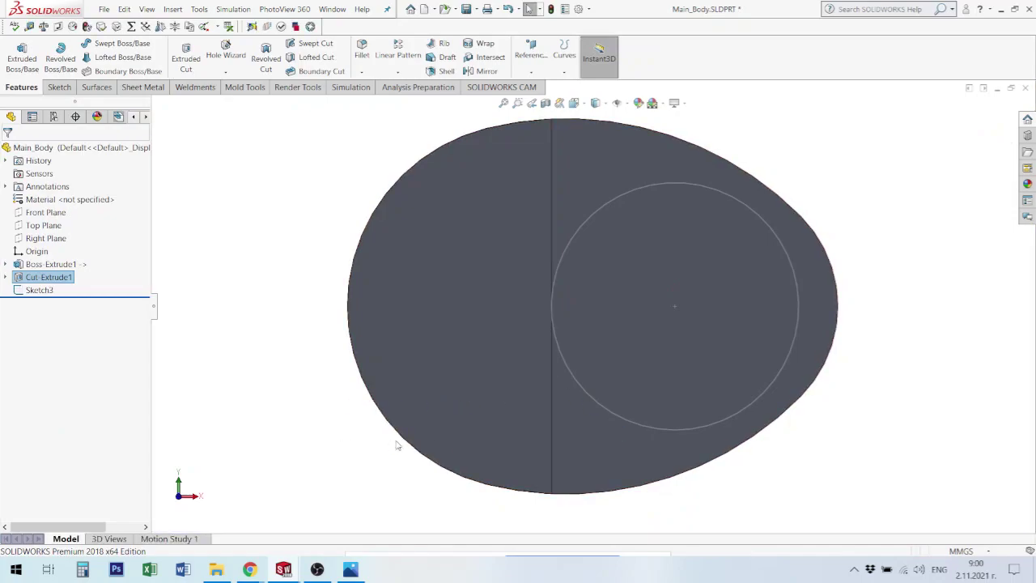
pyautogui.rightClick(27, 277)
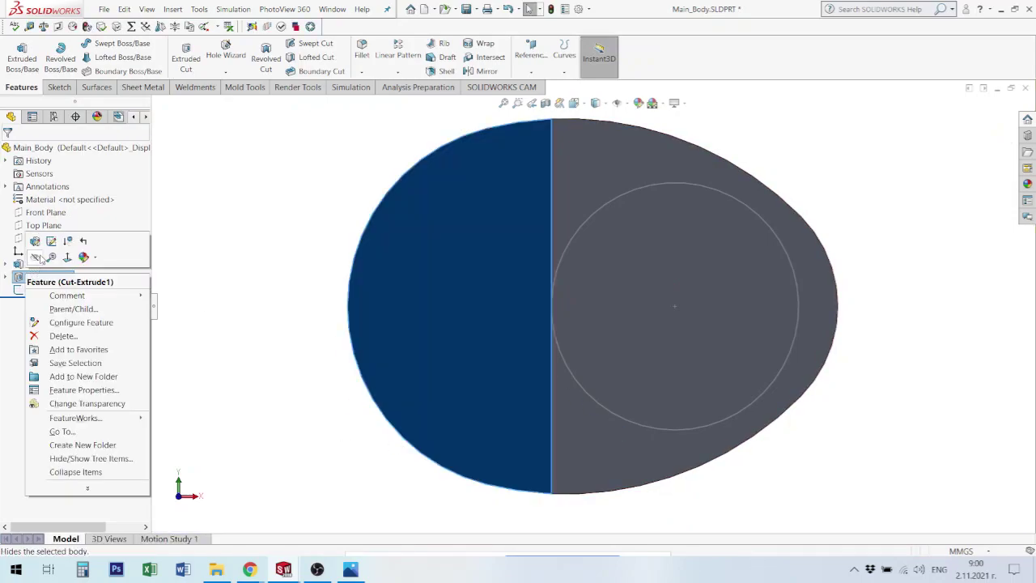
pyautogui.click(51, 241)
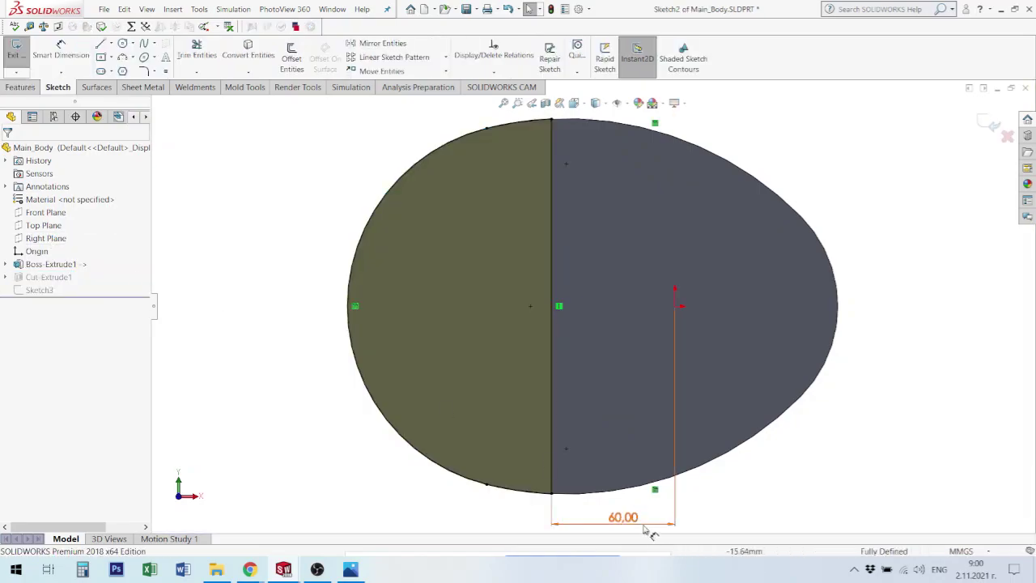
pyautogui.click(654, 526)
pyautogui.doubleClick(625, 516)
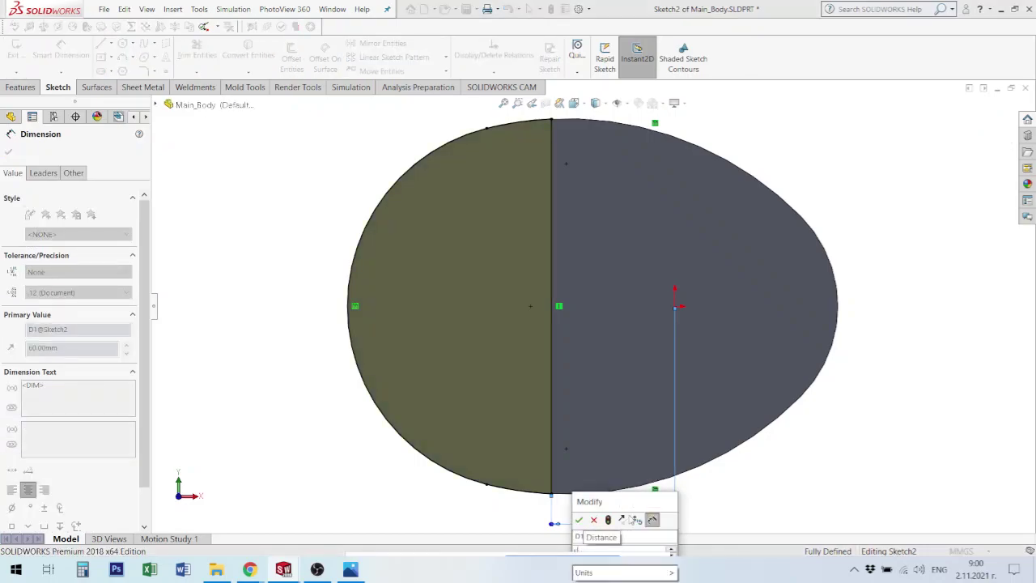
pyautogui.press('Return')
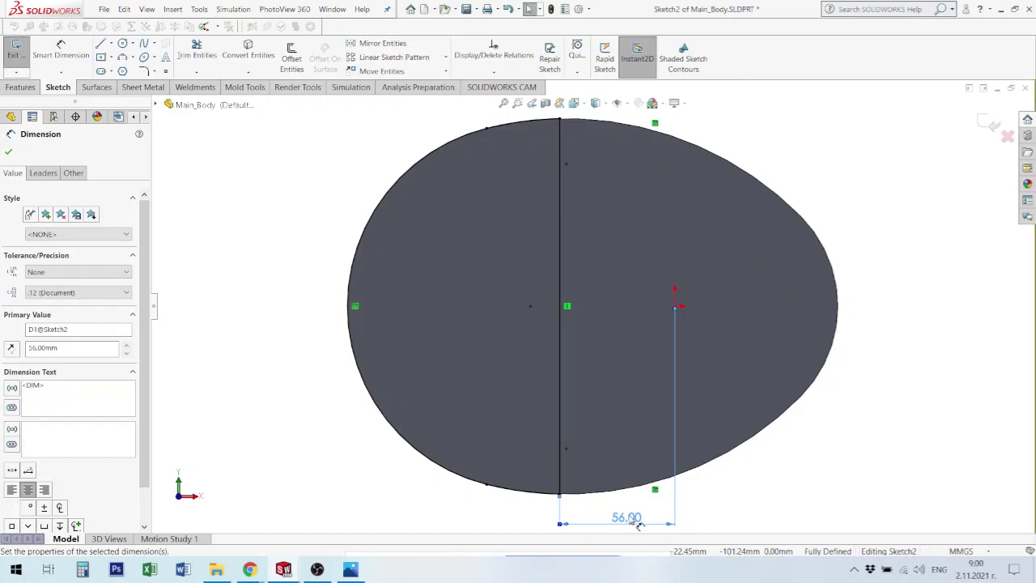
pyautogui.click(988, 123)
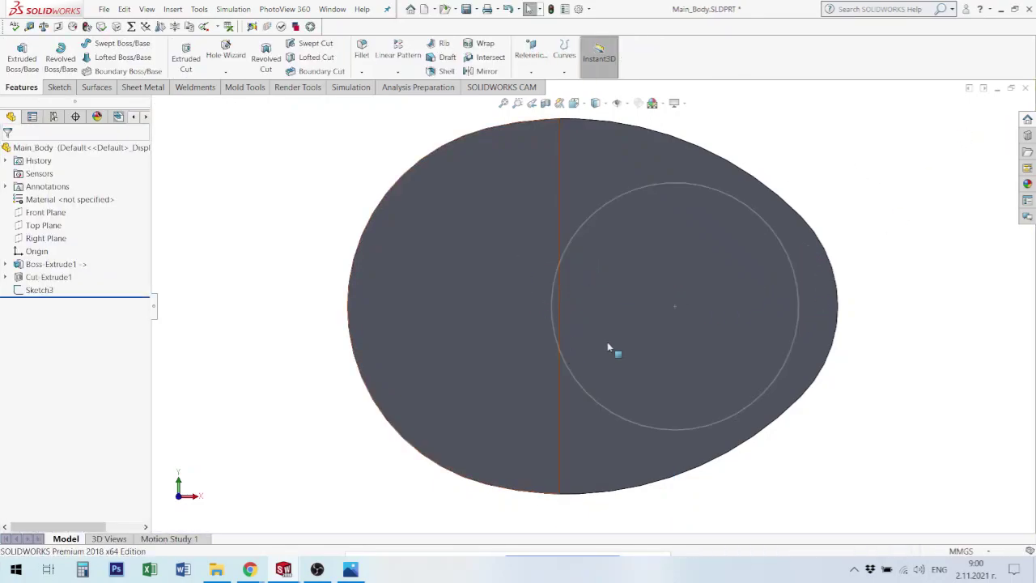
# Step: Edit Sketch3 with the Ø120 circle and start an extruded cut from it
pyautogui.click(37, 290)
pyautogui.click(43, 257)
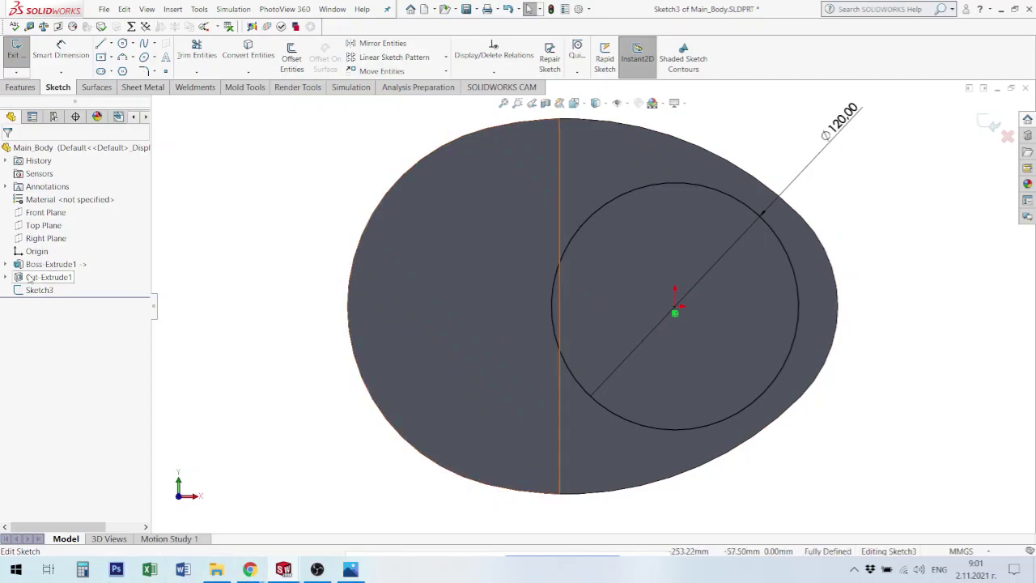
pyautogui.click(19, 88)
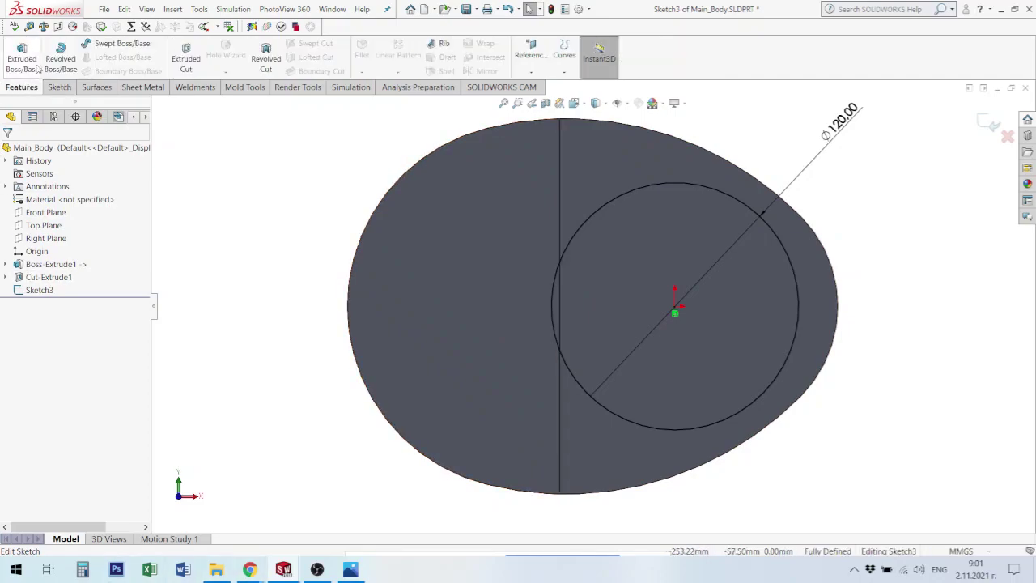
pyautogui.click(184, 60)
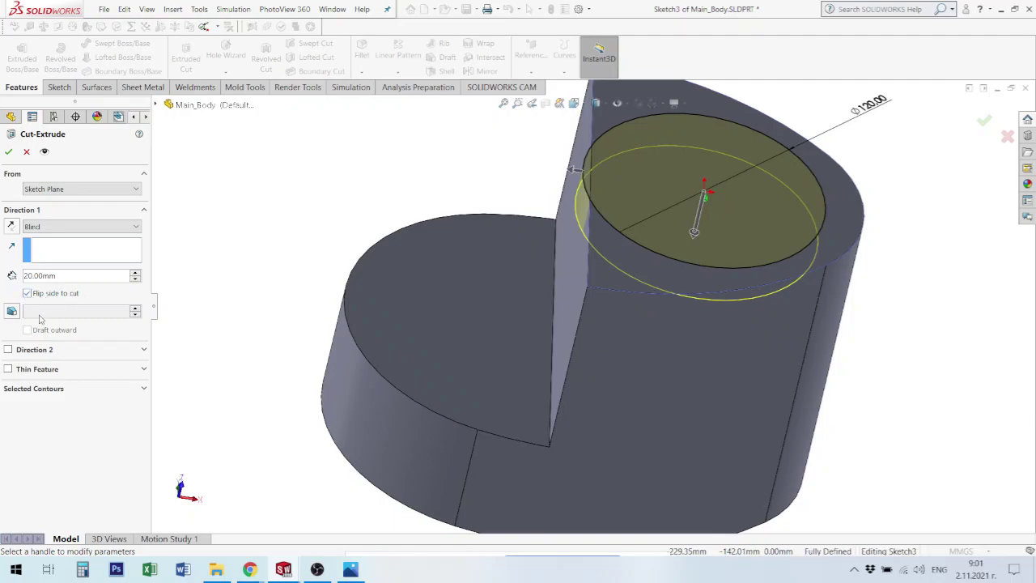
# Step: Make the cut a Blind 20 mm pocket with 10° draft and apply it
pyautogui.click(27, 293)
pyautogui.click(12, 311)
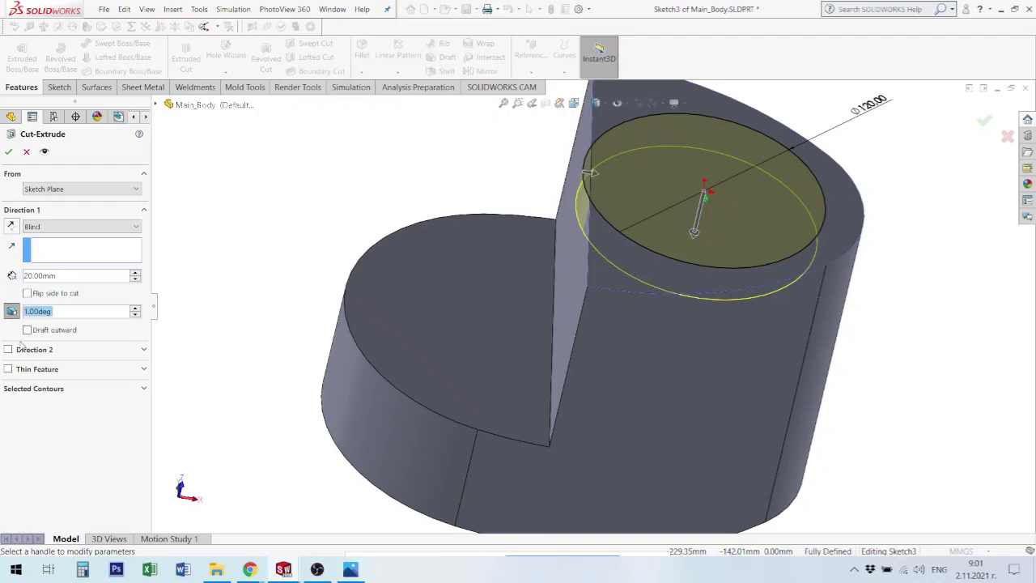
pyautogui.click(136, 309)
pyautogui.click(135, 308)
pyautogui.click(135, 308)
pyautogui.click(136, 309)
pyautogui.click(136, 308)
pyautogui.click(136, 309)
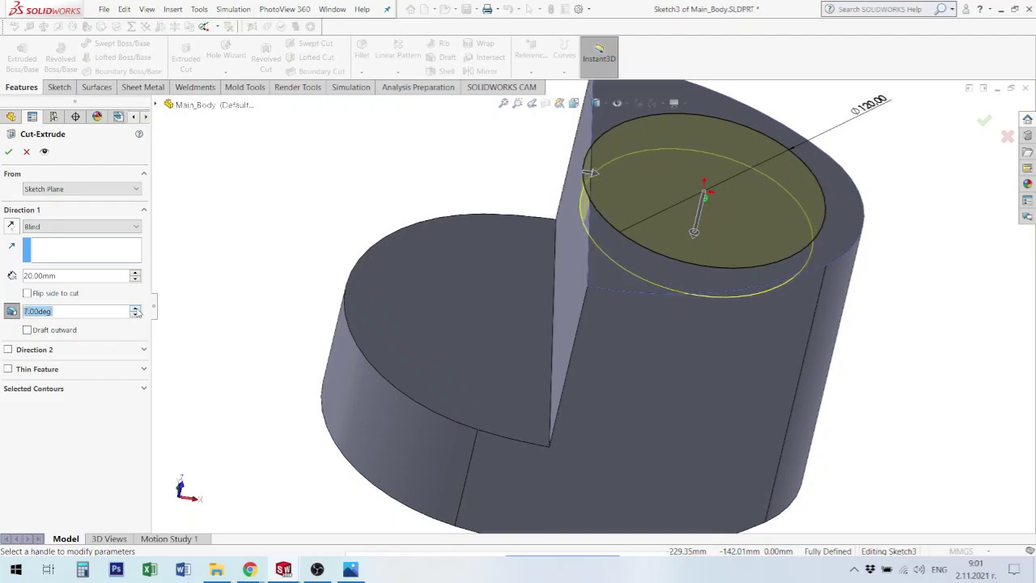
pyautogui.click(136, 308)
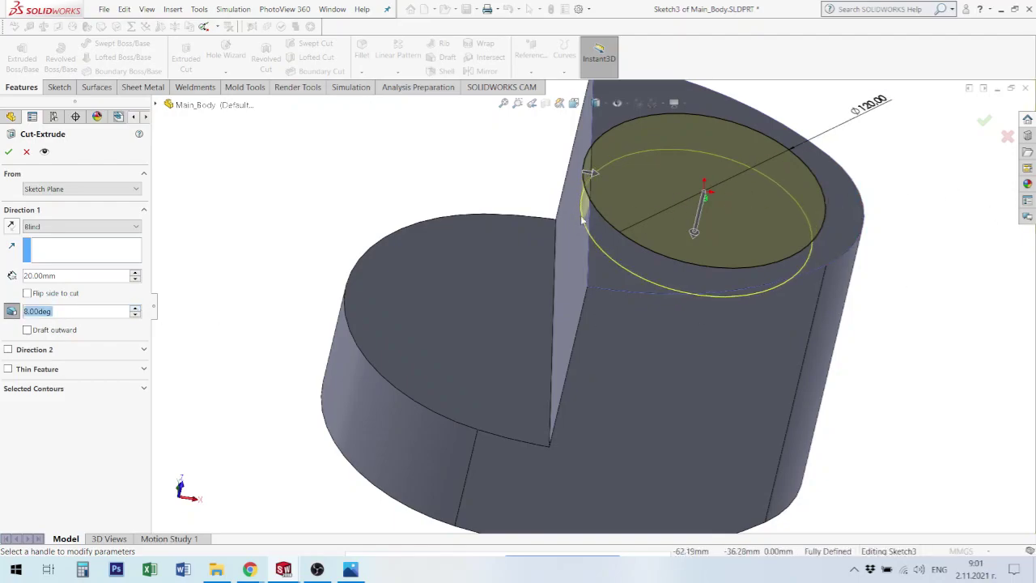
pyautogui.scroll(-3, 592, 220)
pyautogui.scroll(-2, 592, 220)
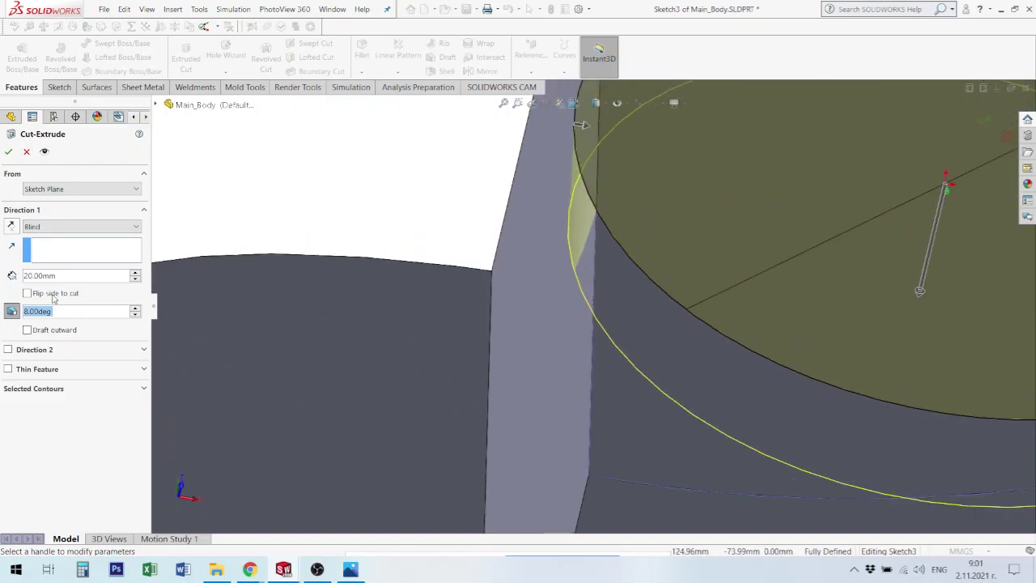
pyautogui.write('10')
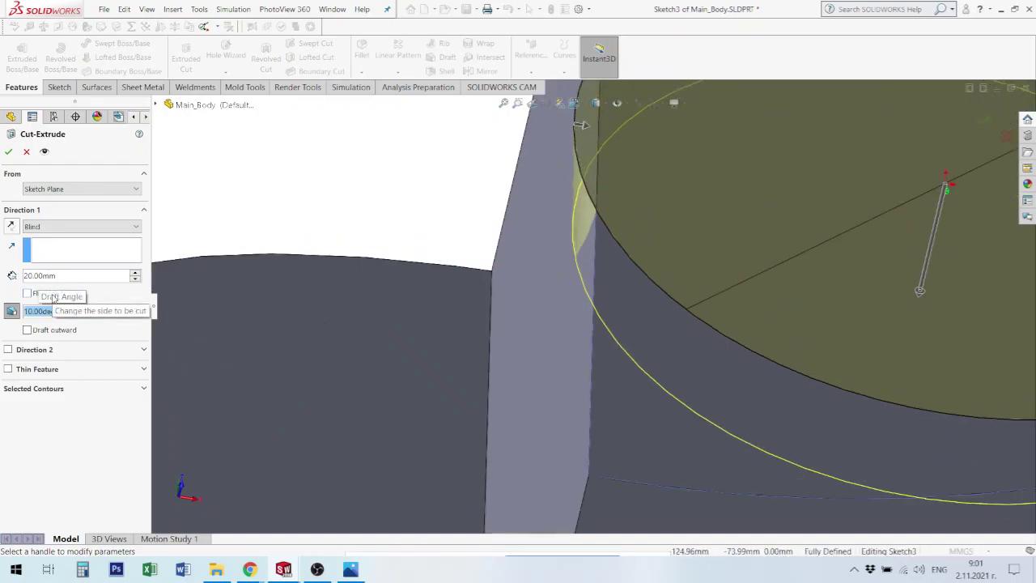
pyautogui.click(9, 152)
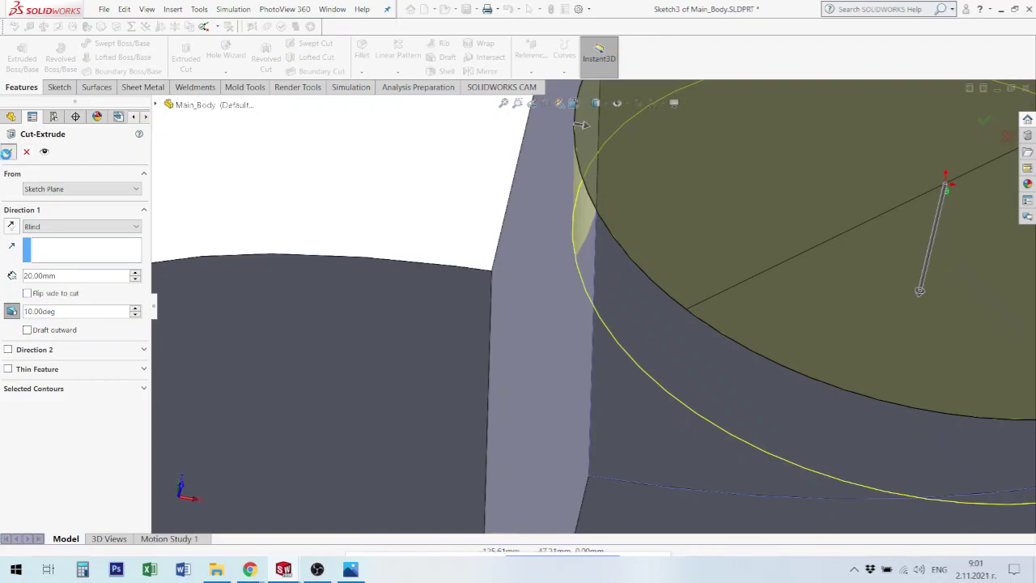
# Step: Orbit the part to inspect the pocket from above and from an oblique side
pyautogui.scroll(5, 725, 340)
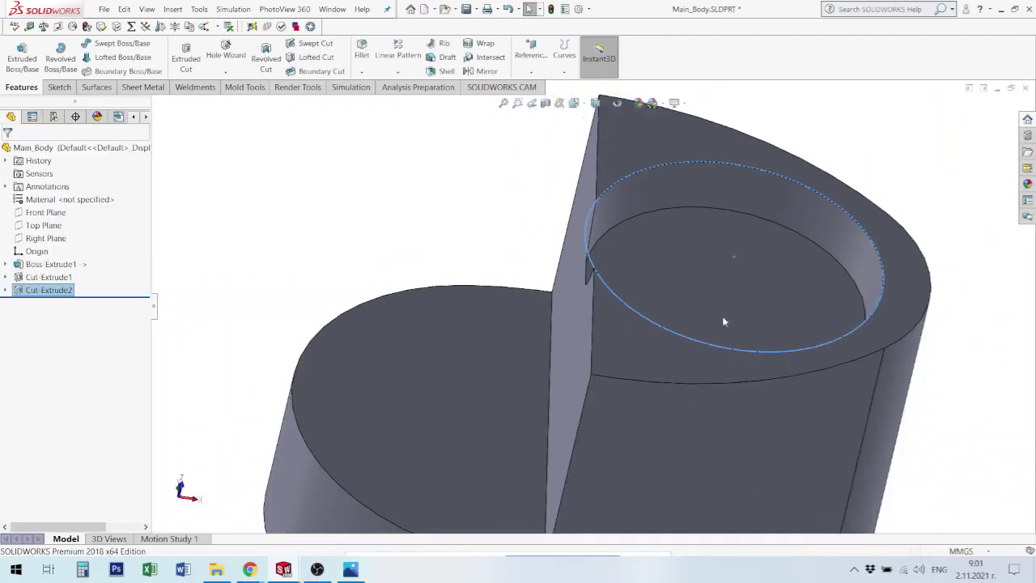
pyautogui.moveTo(722, 316); pyautogui.dragTo(602, 277, button='middle')
pyautogui.scroll(-5, 601, 277)
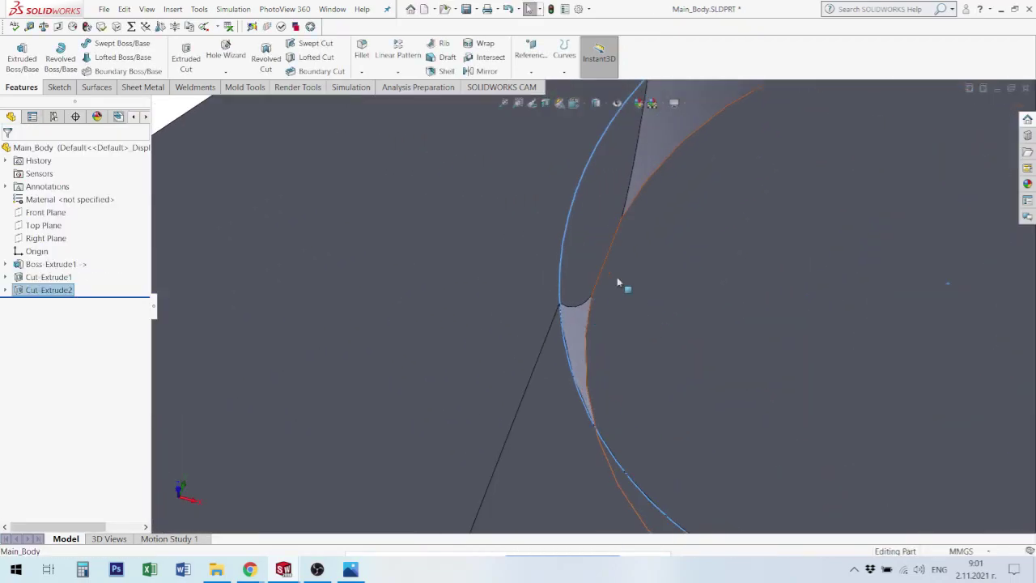
pyautogui.scroll(5, 668, 239)
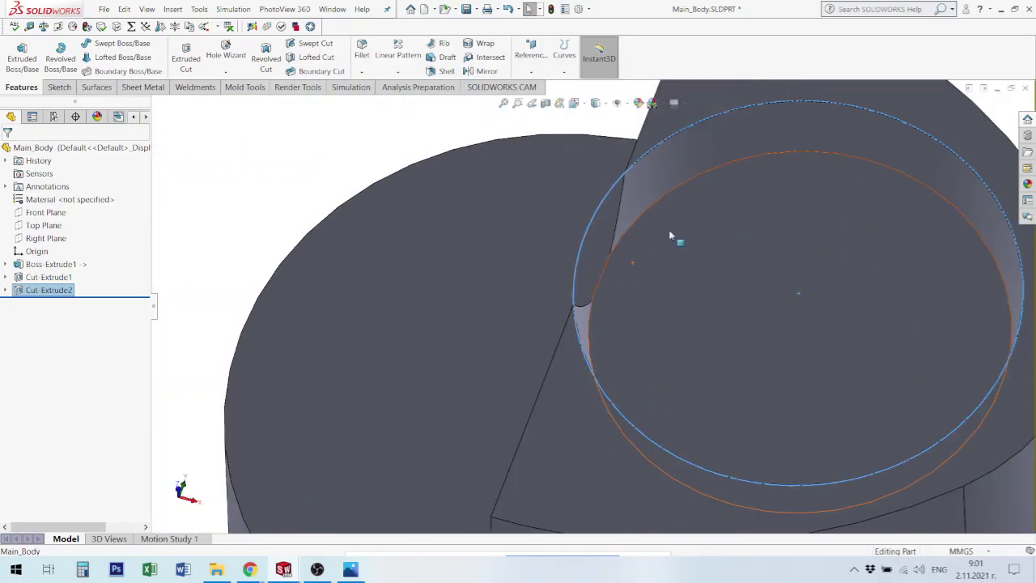
pyautogui.moveTo(675, 238)
pyautogui.mouseDown(button='middle')
pyautogui.moveTo(743, 194)
pyautogui.moveTo(626, 257)
pyautogui.mouseUp(button='middle')
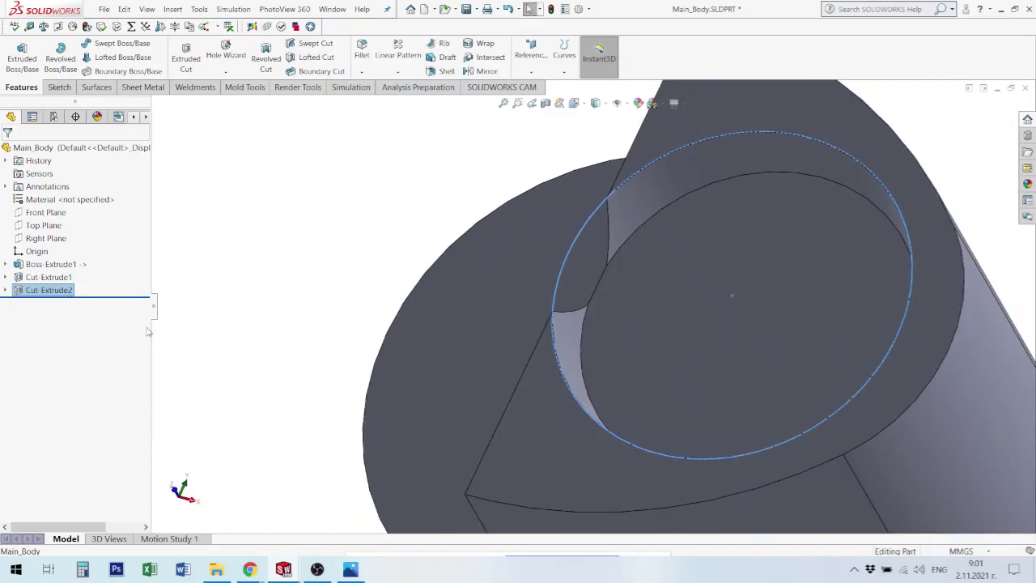
# Step: Edit Cut-Extrude2 and switch its draft off so the pocket walls are straight
pyautogui.rightClick(26, 289)
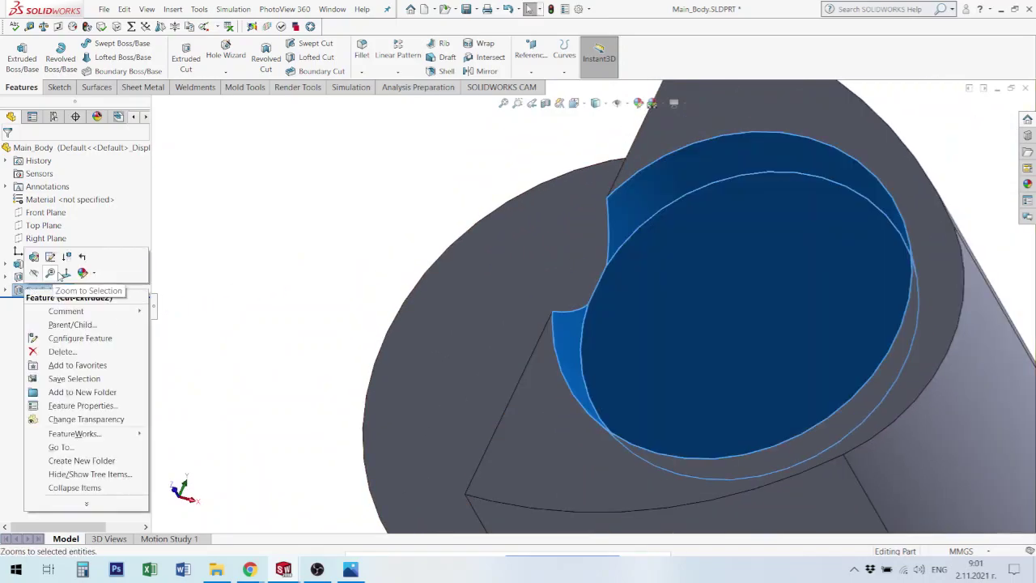
pyautogui.click(49, 258)
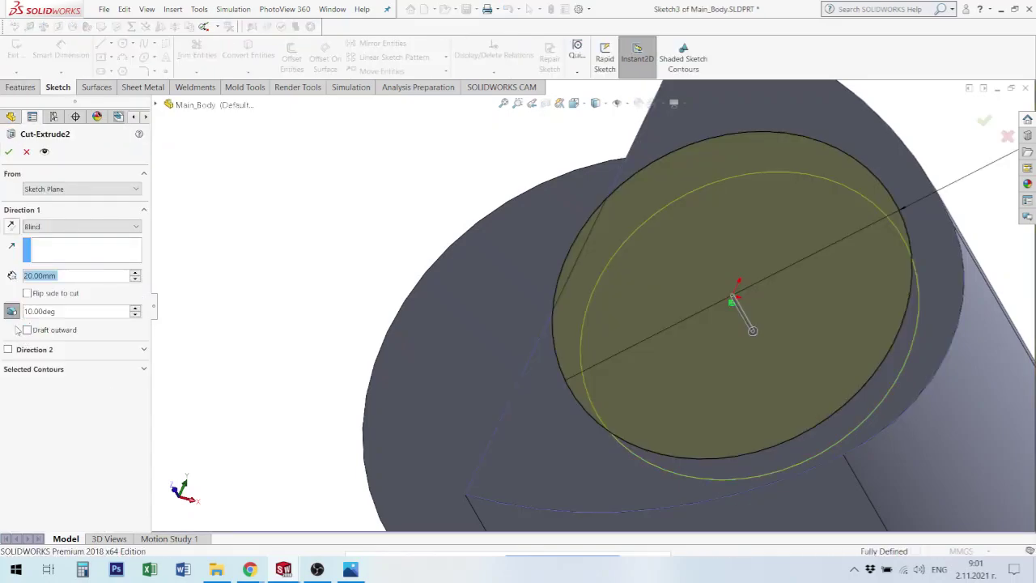
pyautogui.click(11, 313)
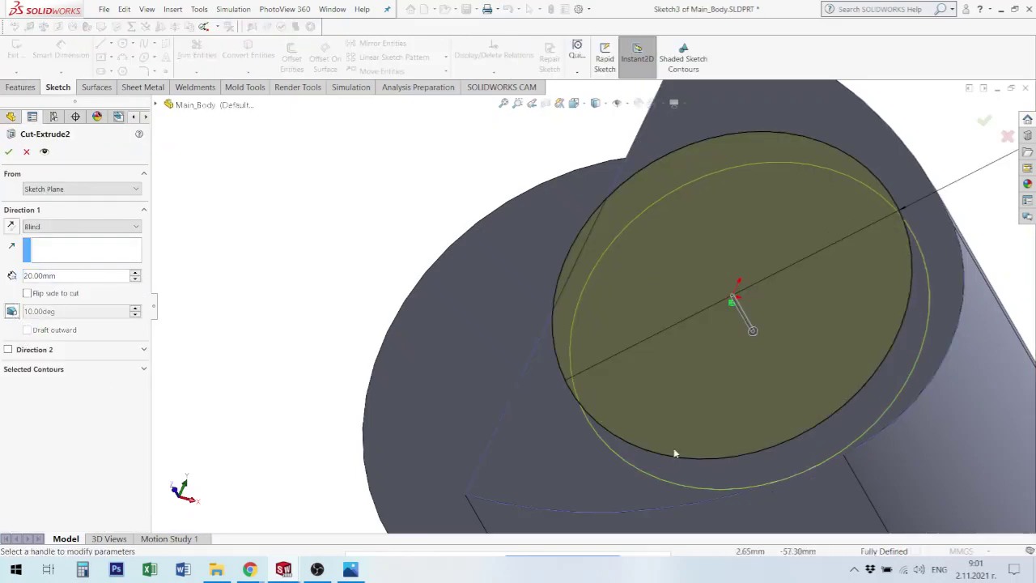
pyautogui.click(8, 152)
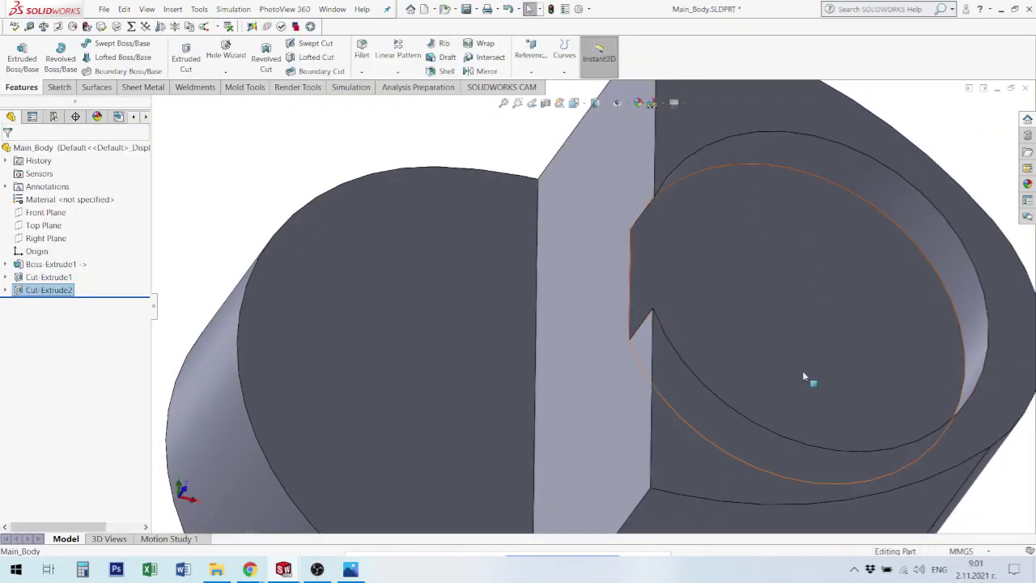
# Step: Chamfer both short straight pocket-side edges 8 mm at 45°, then view the caliper reference photo
pyautogui.moveTo(663, 226)
pyautogui.mouseDown(button='middle')
pyautogui.moveTo(636, 214)
pyautogui.moveTo(589, 334)
pyautogui.mouseUp(button='middle')
pyautogui.click(636, 208)
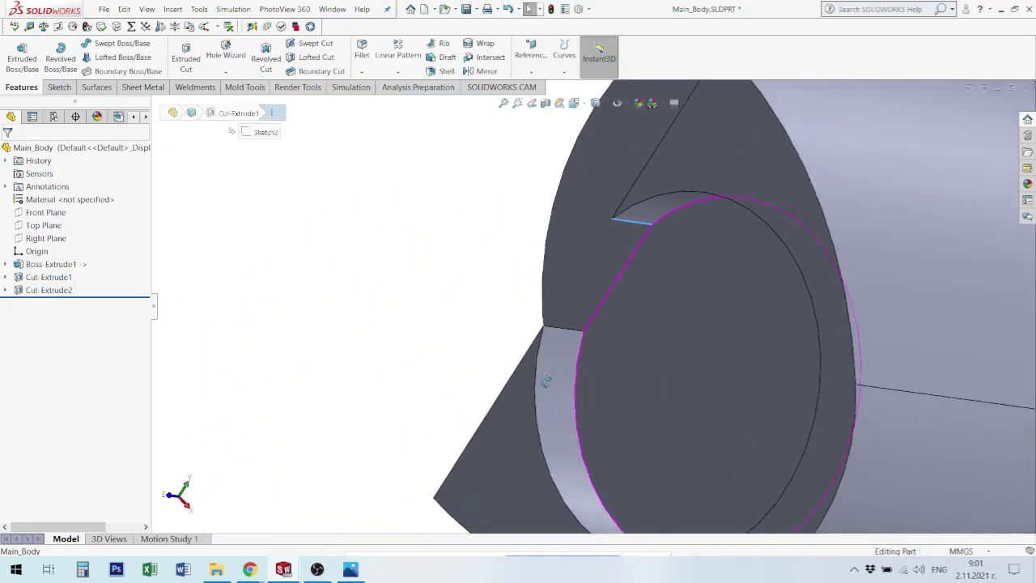
pyautogui.click(578, 329)
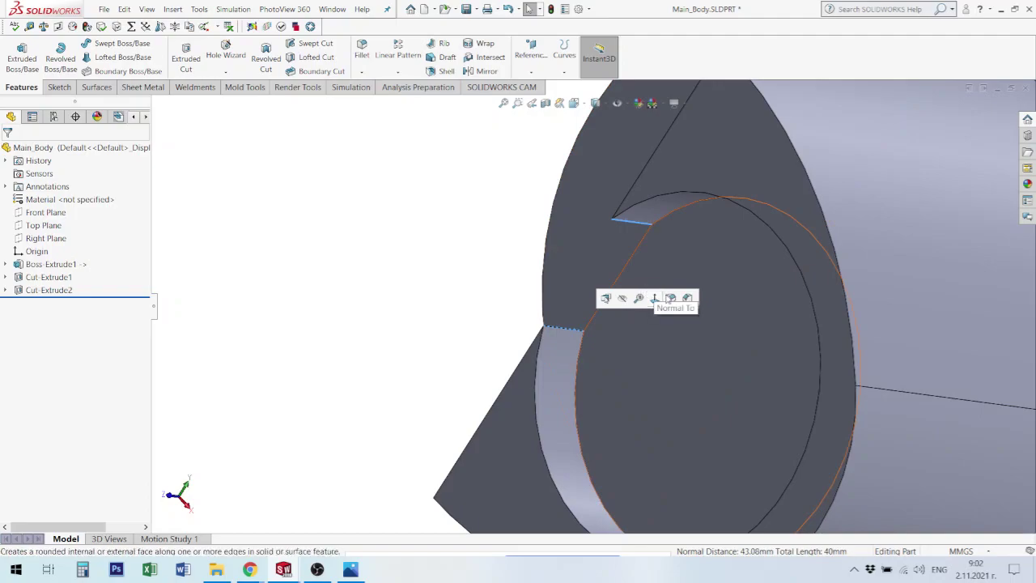
pyautogui.click(687, 299)
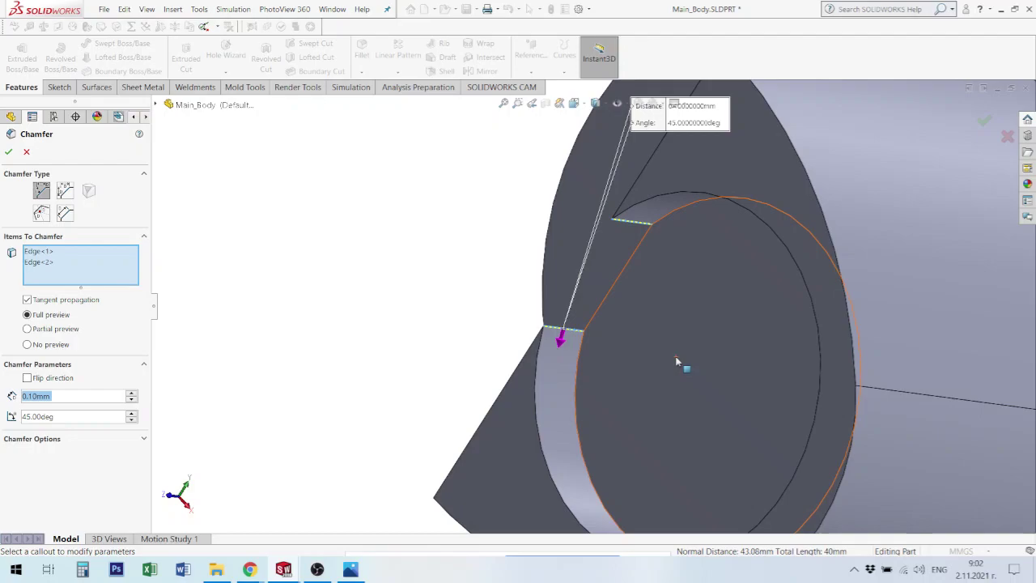
pyautogui.write('5')
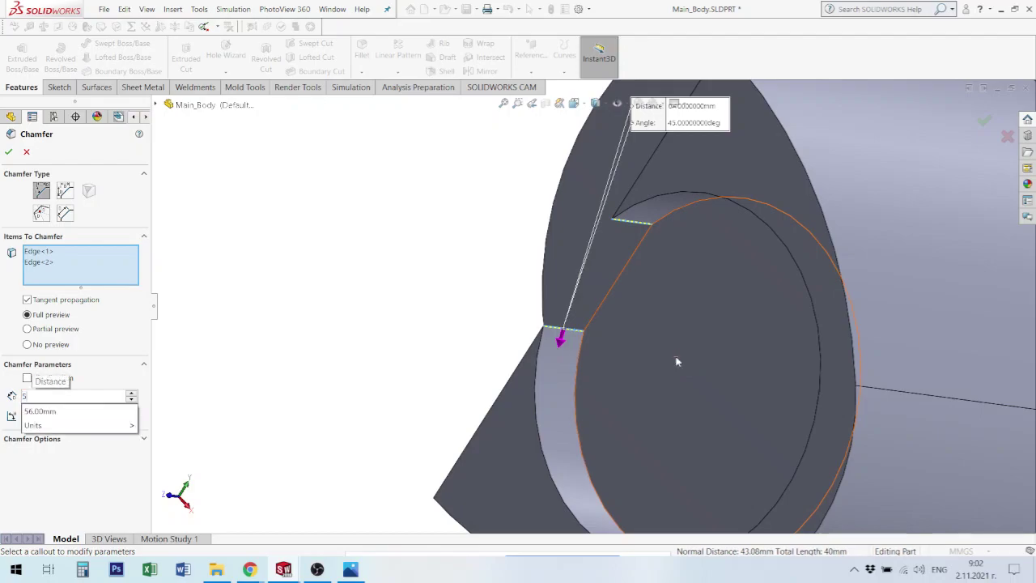
pyautogui.press('Return')
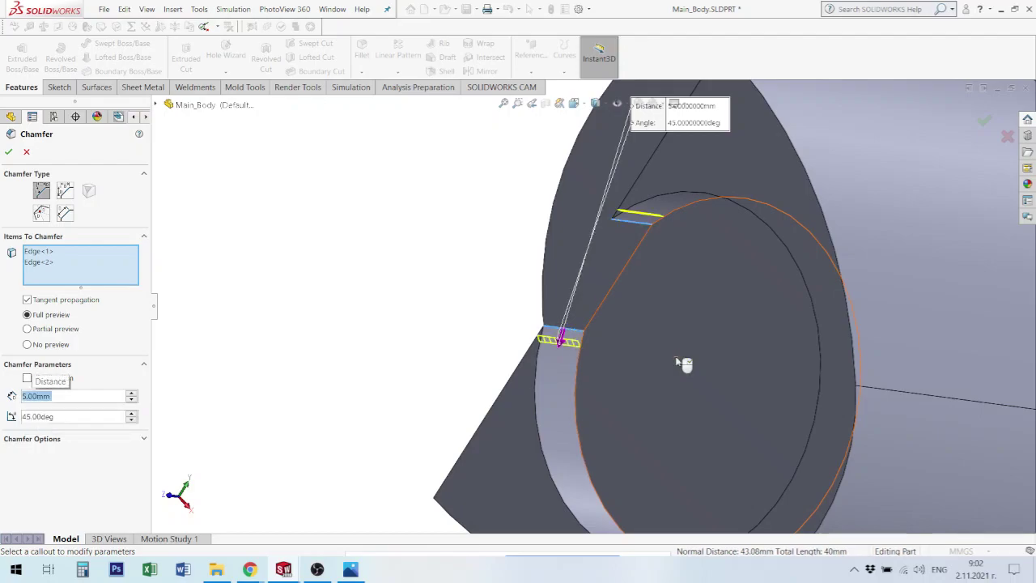
pyautogui.write('8')
pyautogui.press('Return')
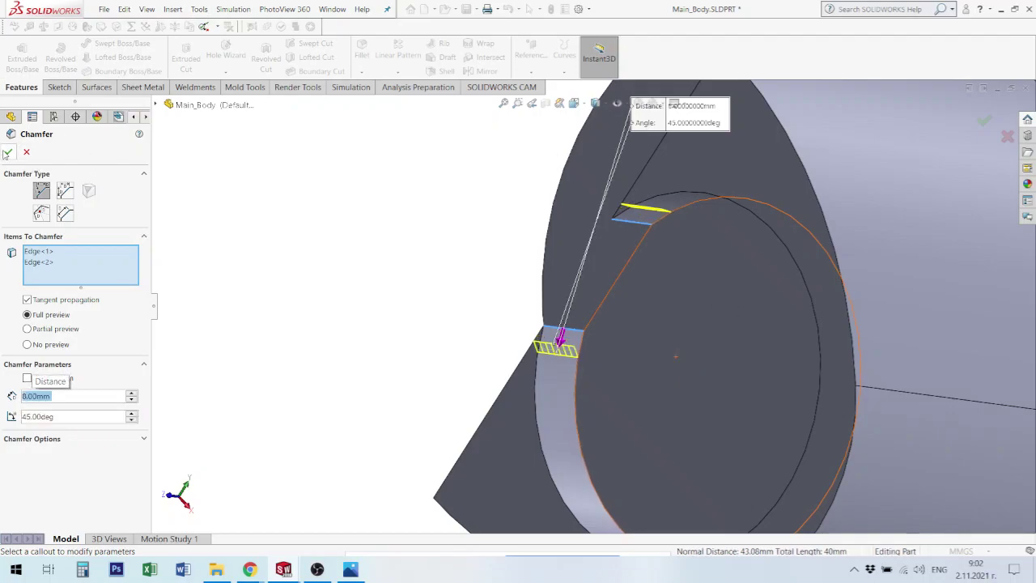
pyautogui.press('Return')
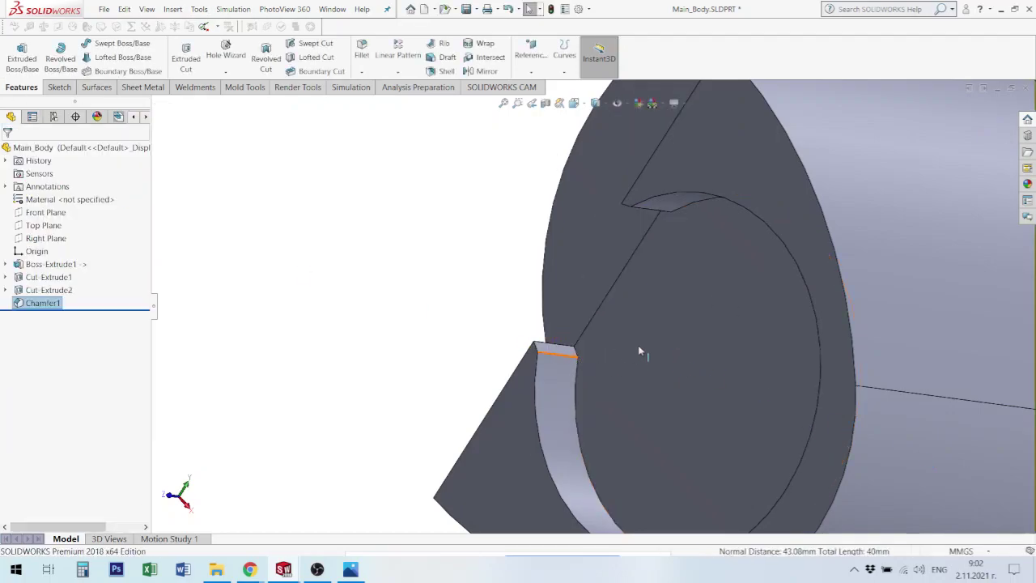
pyautogui.moveTo(692, 338)
pyautogui.mouseDown(button='middle')
pyautogui.moveTo(713, 258)
pyautogui.moveTo(703, 283)
pyautogui.mouseUp(button='middle')
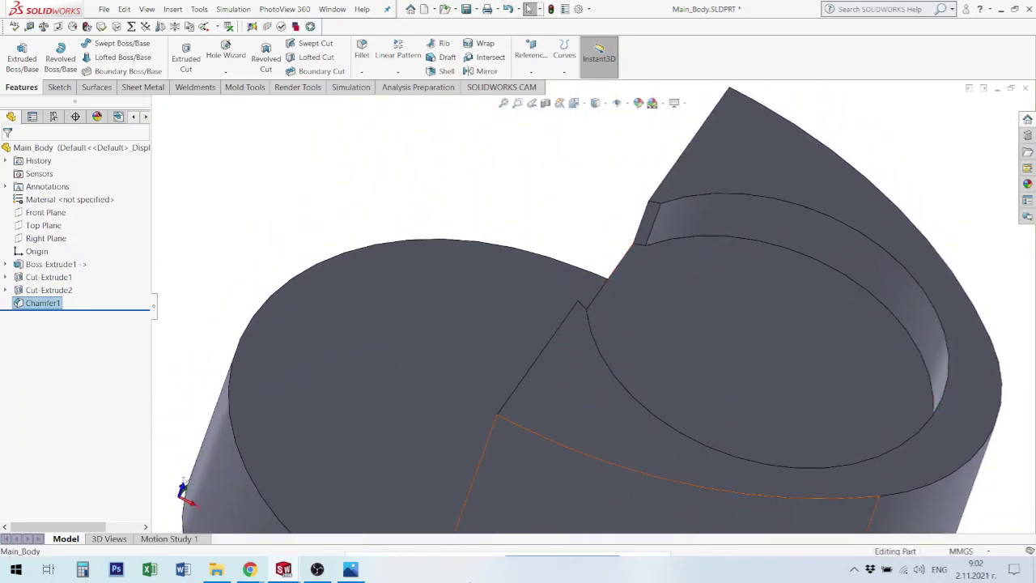
pyautogui.click(377, 563)
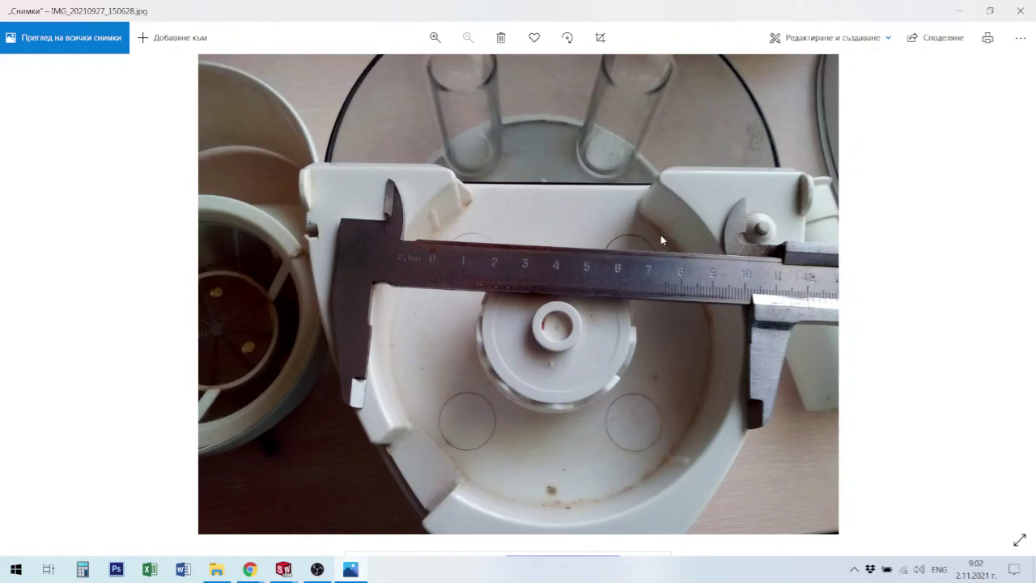
pyautogui.hotkey('alt', 'Tab')
# Step: Add a 2 mm radius Fillet1 to the two vertical edges of the step face
pyautogui.scroll(-5, 668, 297)
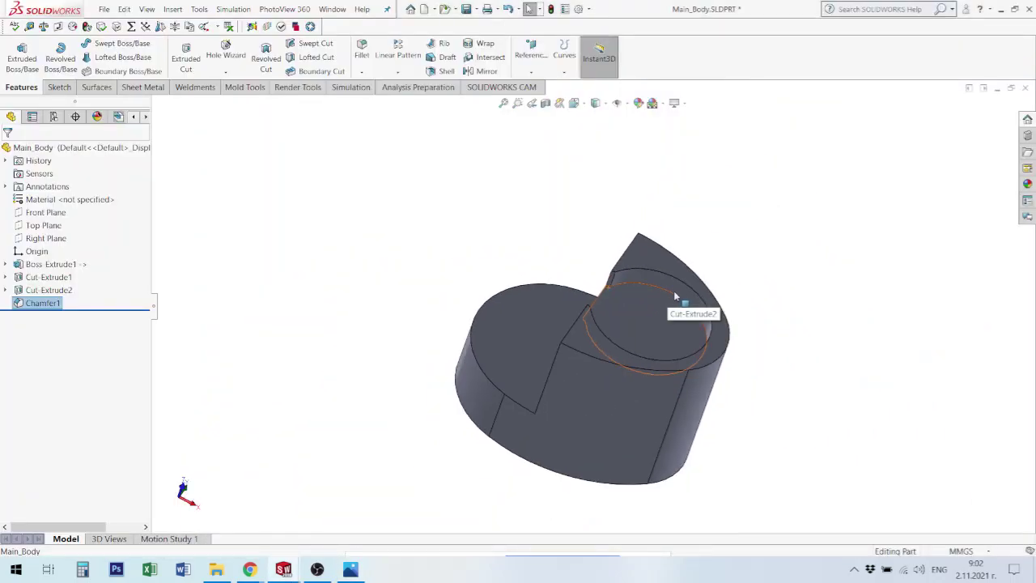
pyautogui.moveTo(668, 300); pyautogui.dragTo(666, 333, button='middle')
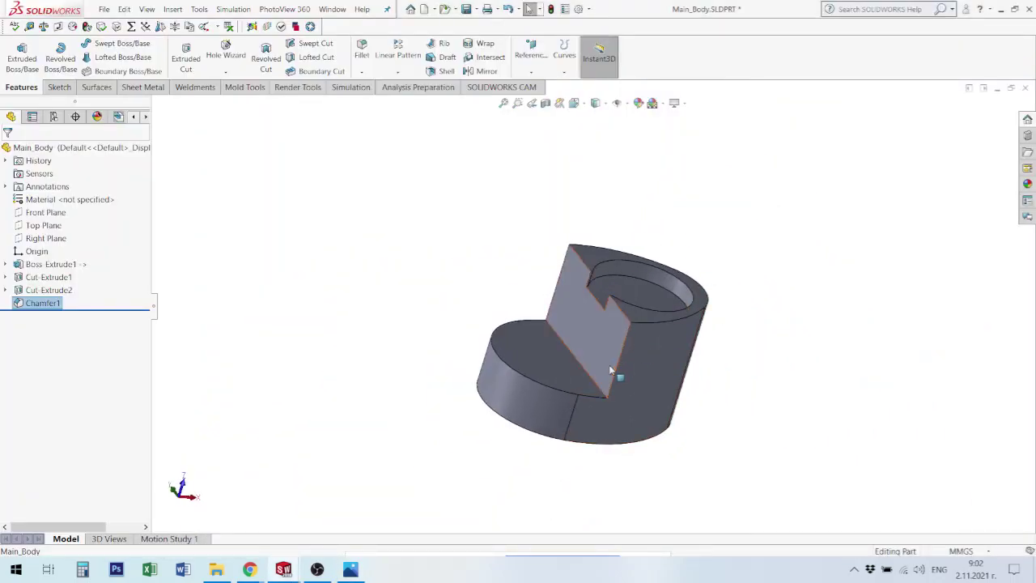
pyautogui.click(619, 366)
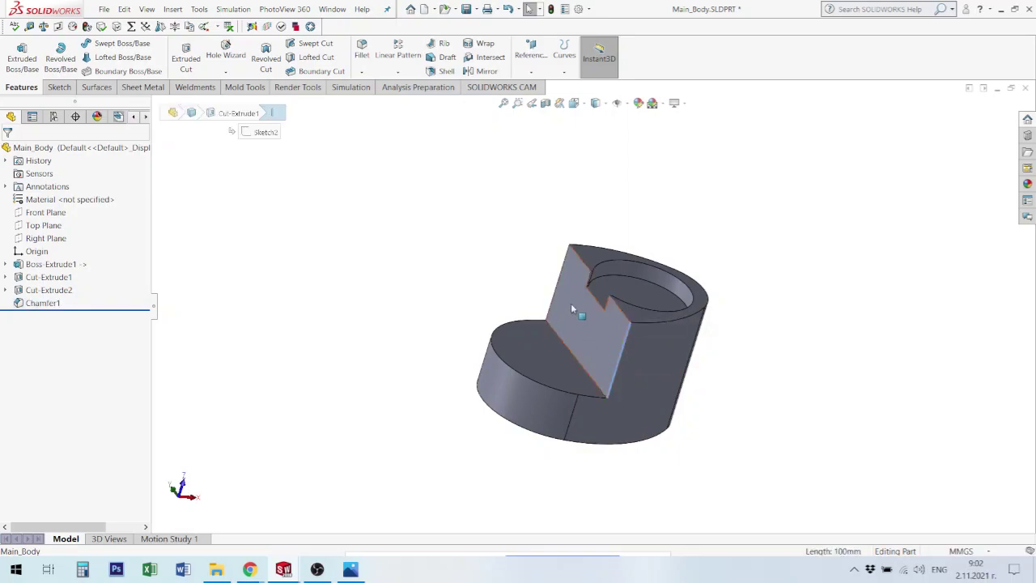
pyautogui.keyDown('ctrl'); pyautogui.click(561, 275); pyautogui.keyUp('ctrl')
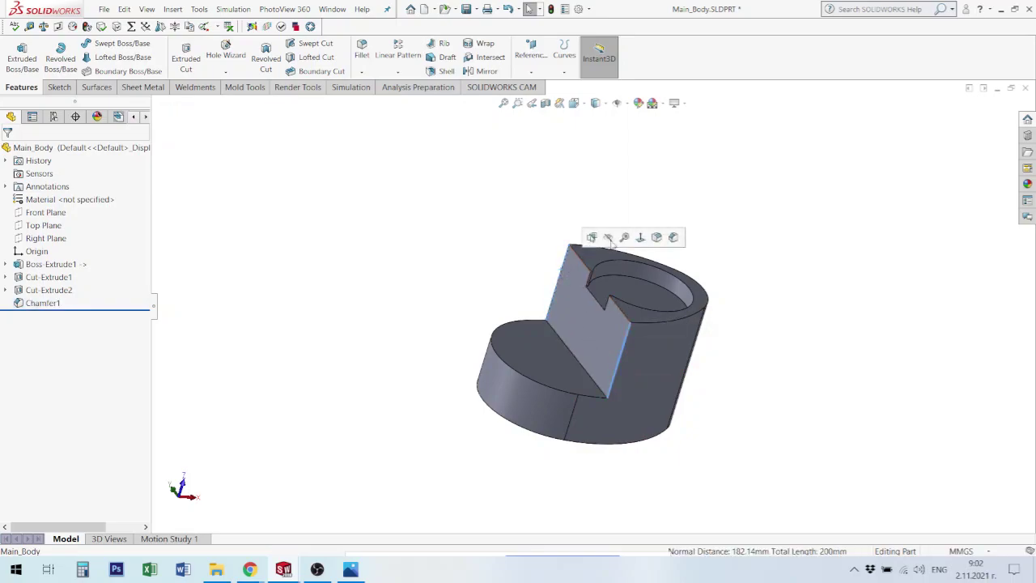
pyautogui.click(656, 237)
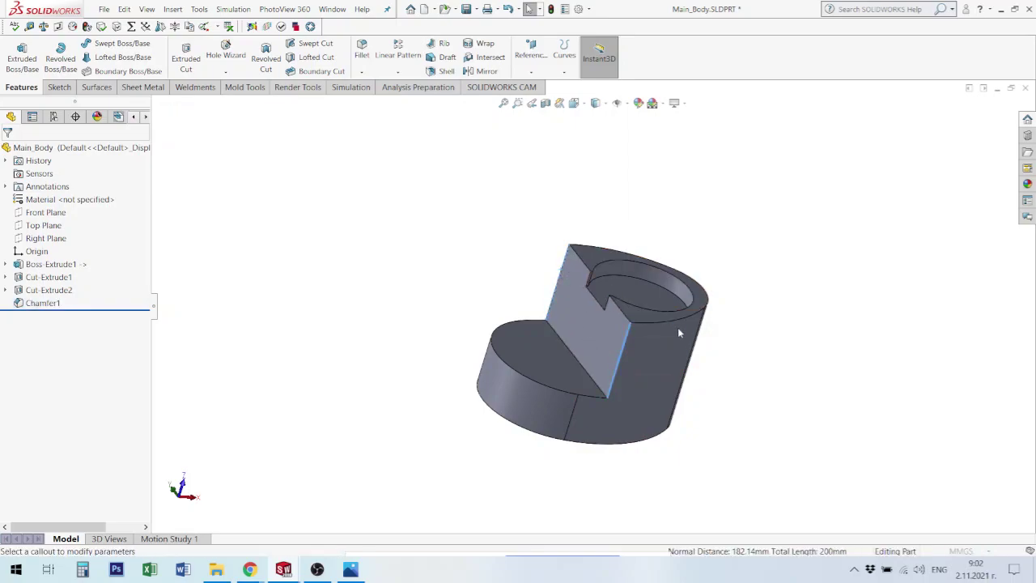
pyautogui.write('2')
pyautogui.press('Return')
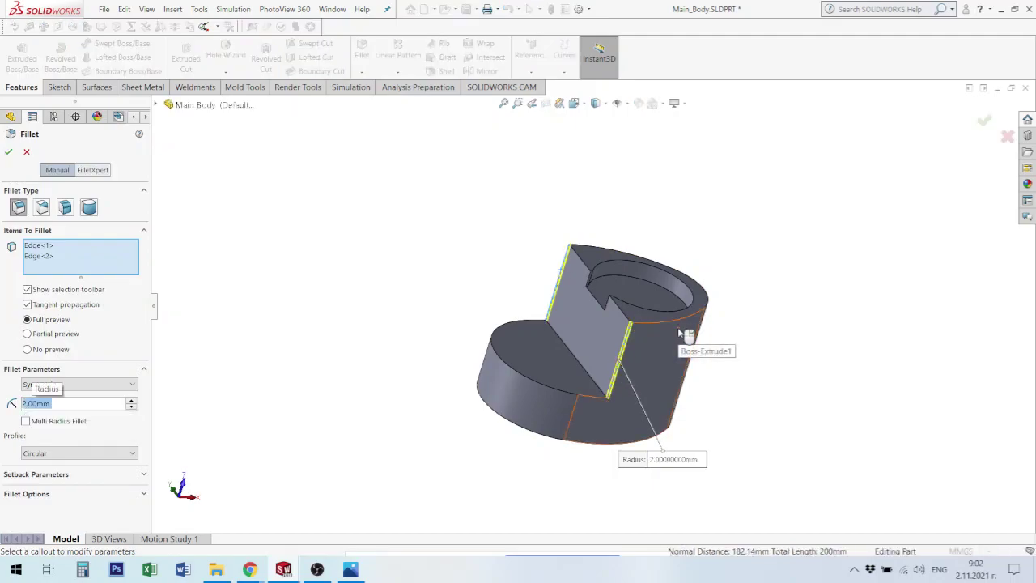
pyautogui.click(9, 152)
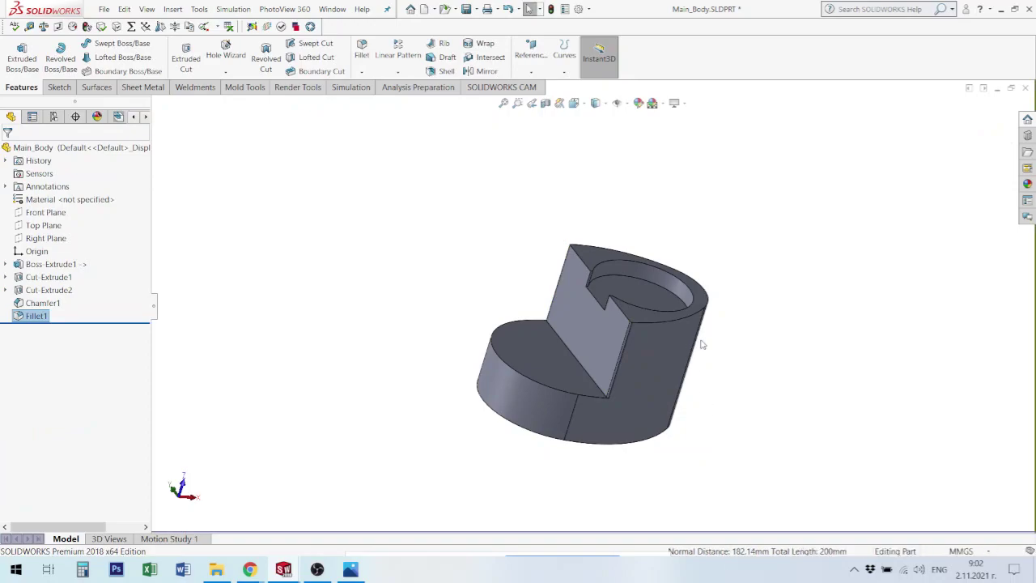
pyautogui.moveTo(711, 413)
pyautogui.mouseDown(button='middle')
pyautogui.moveTo(705, 423)
pyautogui.moveTo(710, 164)
pyautogui.moveTo(654, 276)
pyautogui.moveTo(699, 397)
pyautogui.mouseUp(button='middle')
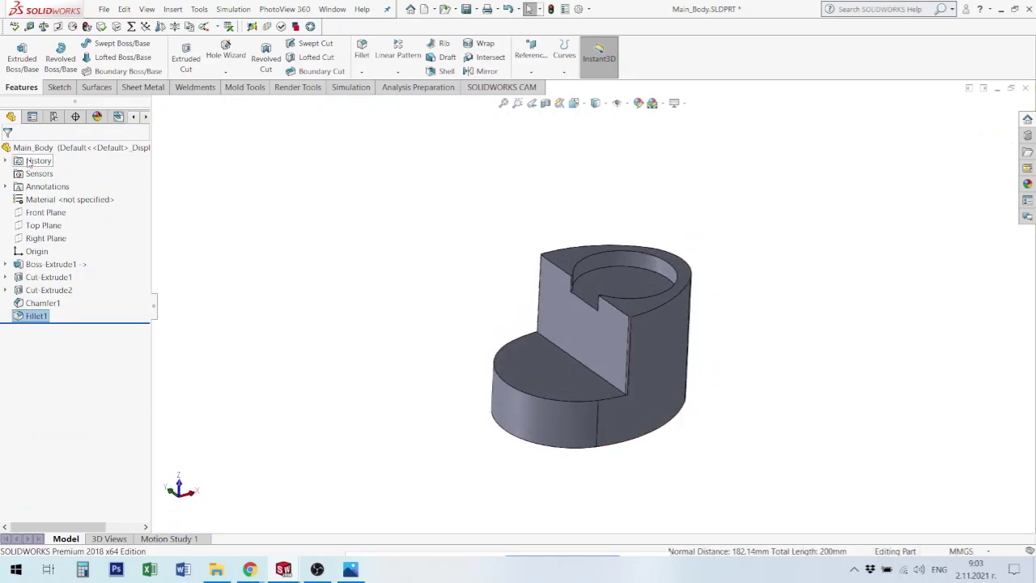
# Step: Assign ABS PC as the part material and orbit to inspect the result
pyautogui.rightClick(69, 199)
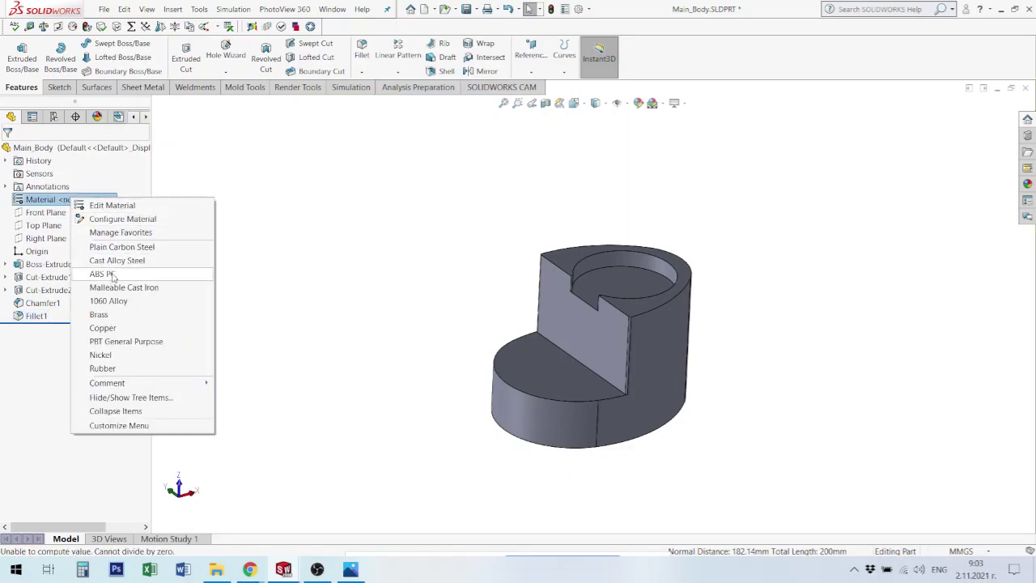
pyautogui.click(114, 277)
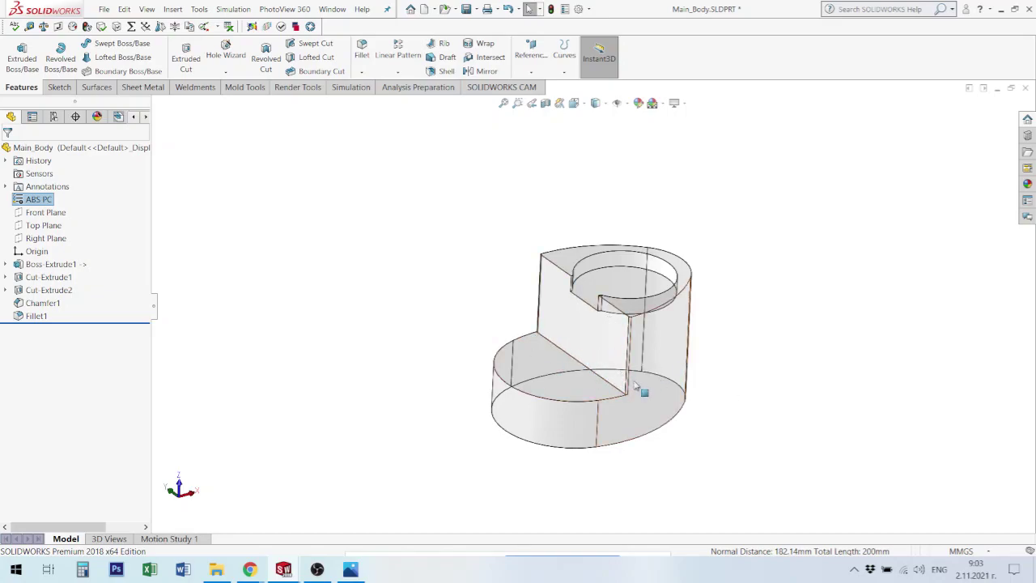
pyautogui.moveTo(641, 389)
pyautogui.mouseDown(button='middle')
pyautogui.moveTo(527, 231)
pyautogui.moveTo(659, 347)
pyautogui.moveTo(624, 379)
pyautogui.moveTo(631, 383)
pyautogui.moveTo(607, 373)
pyautogui.moveTo(659, 389)
pyautogui.mouseUp(button='middle')
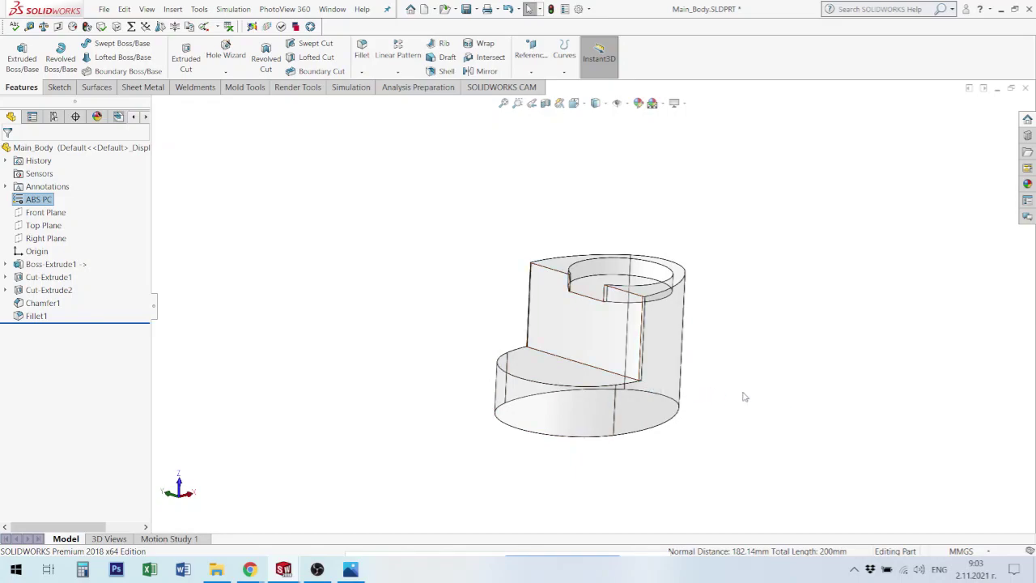
pyautogui.moveTo(703, 403); pyautogui.dragTo(696, 412, button='middle')
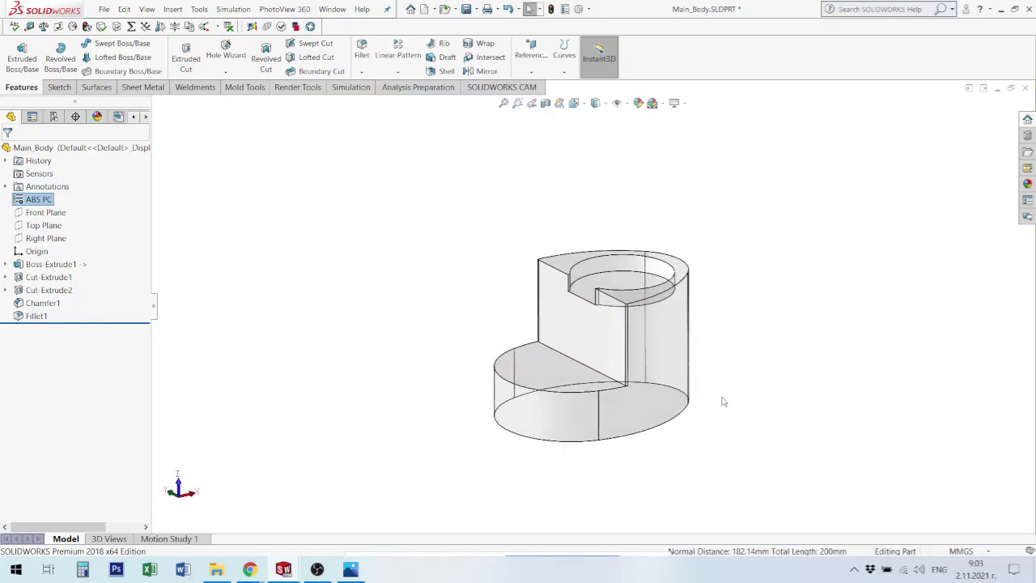
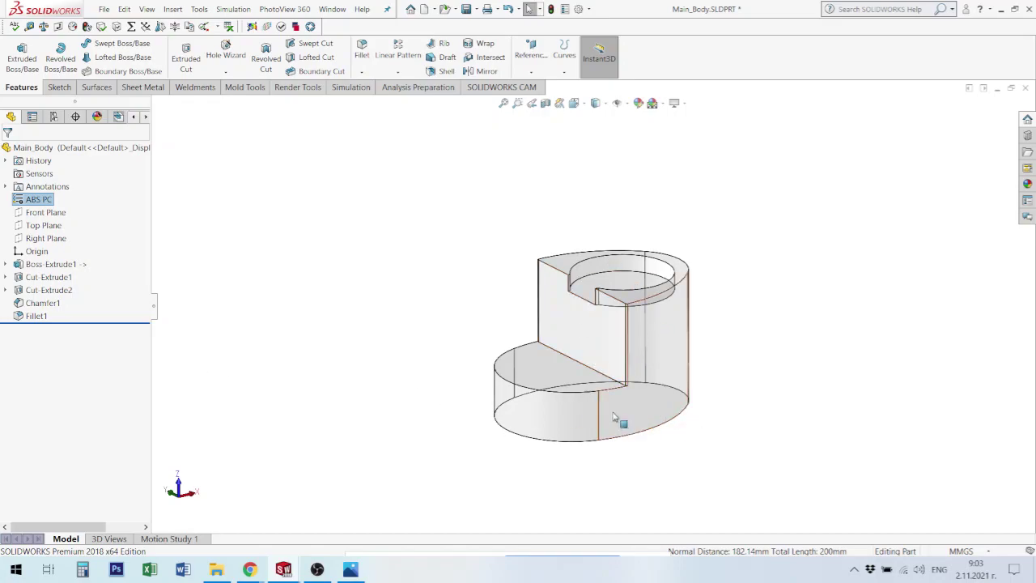
# Step: Shell Main_Body to a 3 mm wall thickness, removing the bottom face
pyautogui.moveTo(683, 410); pyautogui.dragTo(680, 241, button='middle')
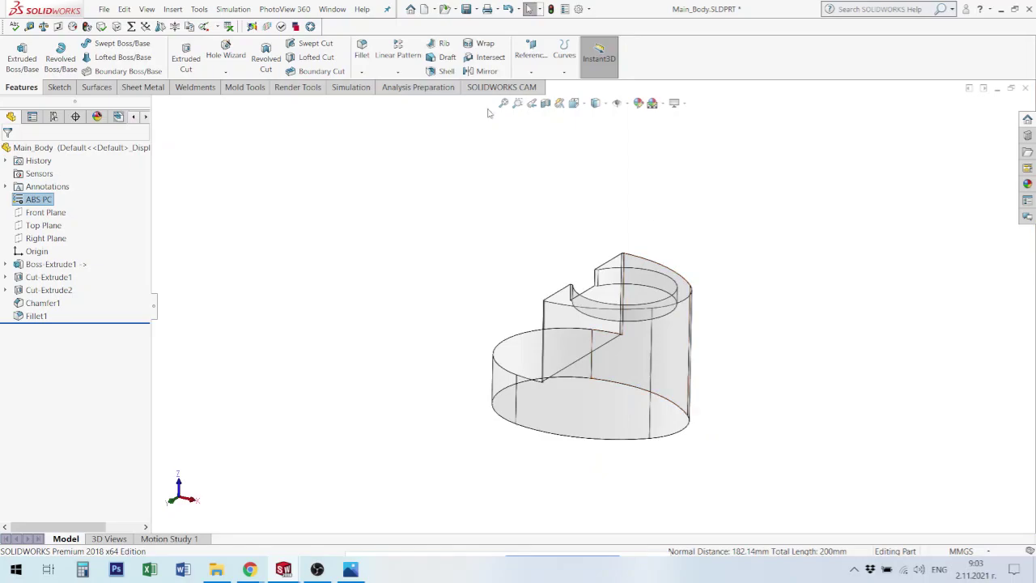
pyautogui.click(437, 73)
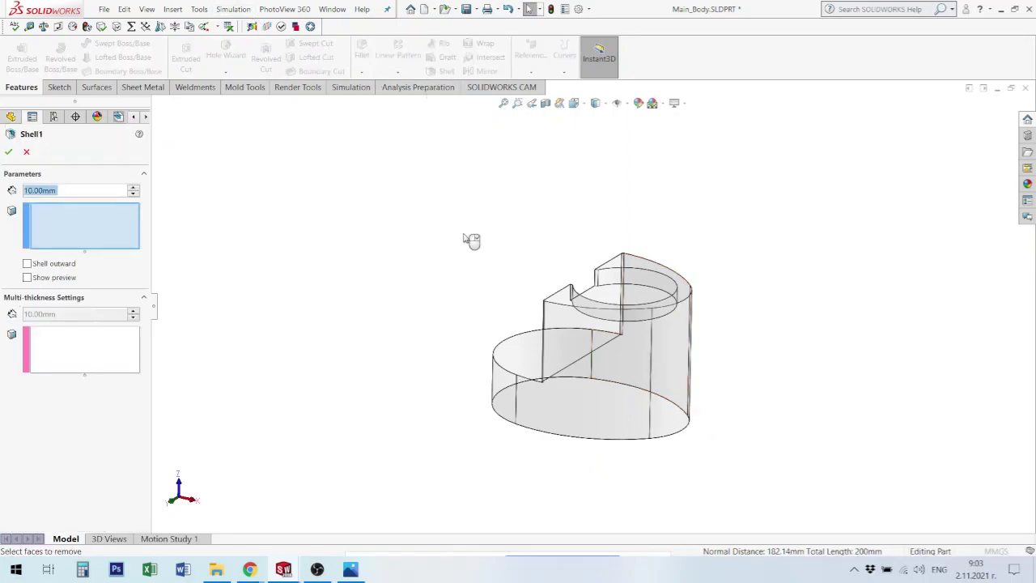
pyautogui.write('3')
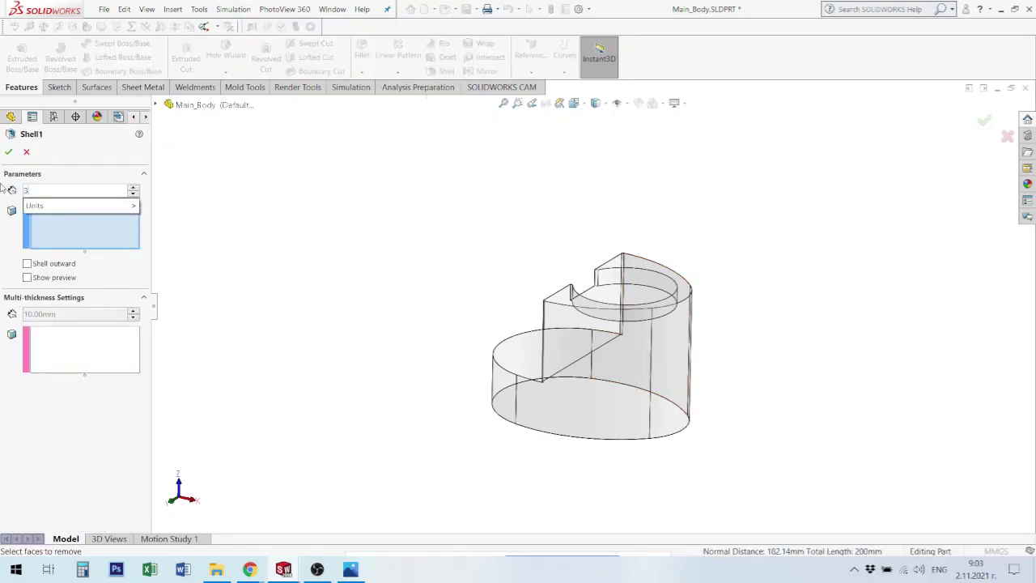
pyautogui.press('Return')
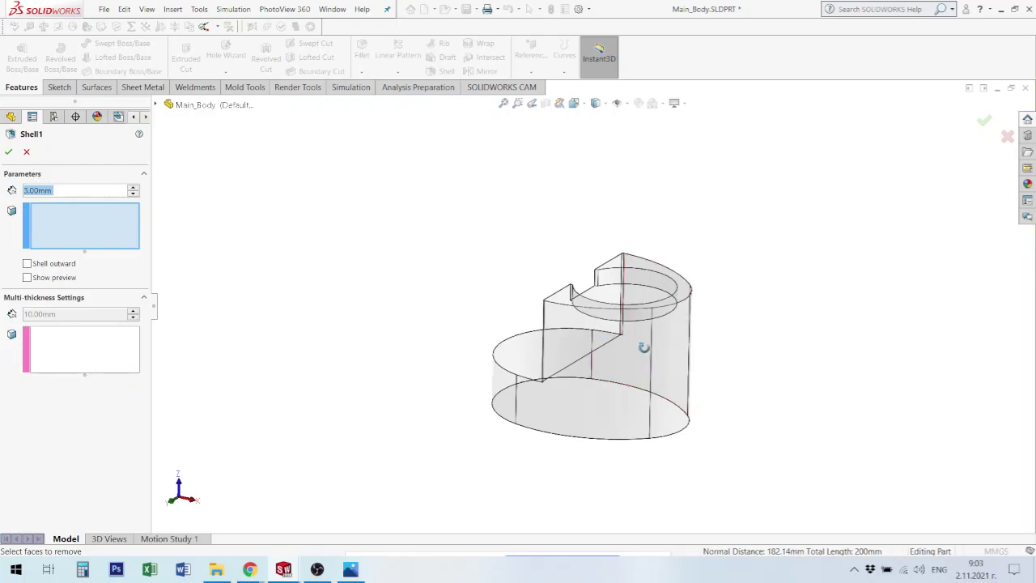
pyautogui.moveTo(645, 347)
pyautogui.mouseDown(button='middle')
pyautogui.moveTo(669, 220)
pyautogui.moveTo(684, 396)
pyautogui.mouseUp(button='middle')
pyautogui.click(651, 395)
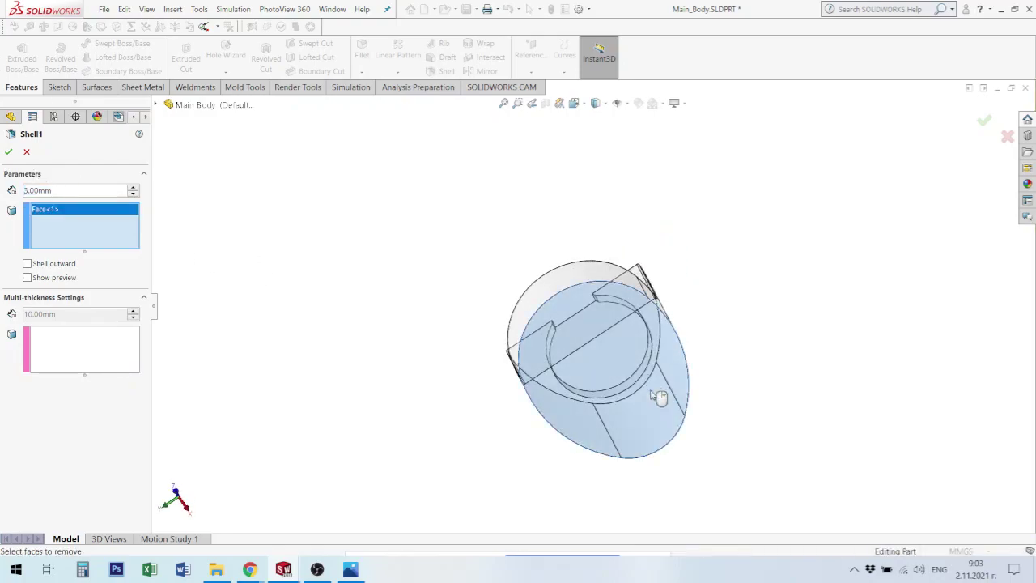
pyautogui.click(9, 153)
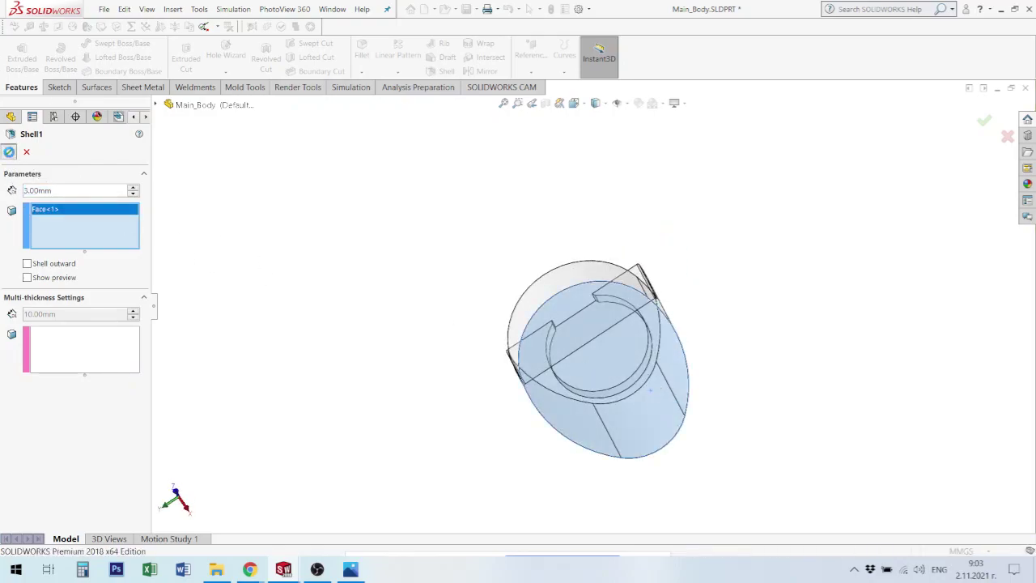
pyautogui.moveTo(707, 327)
pyautogui.mouseDown(button='middle')
pyautogui.moveTo(612, 377)
pyautogui.moveTo(739, 317)
pyautogui.moveTo(675, 296)
pyautogui.moveTo(610, 354)
pyautogui.mouseUp(button='middle')
# Step: Sketch a Ø8 mm circle at the origin on the round recess floor
pyautogui.scroll(-4, 611, 356)
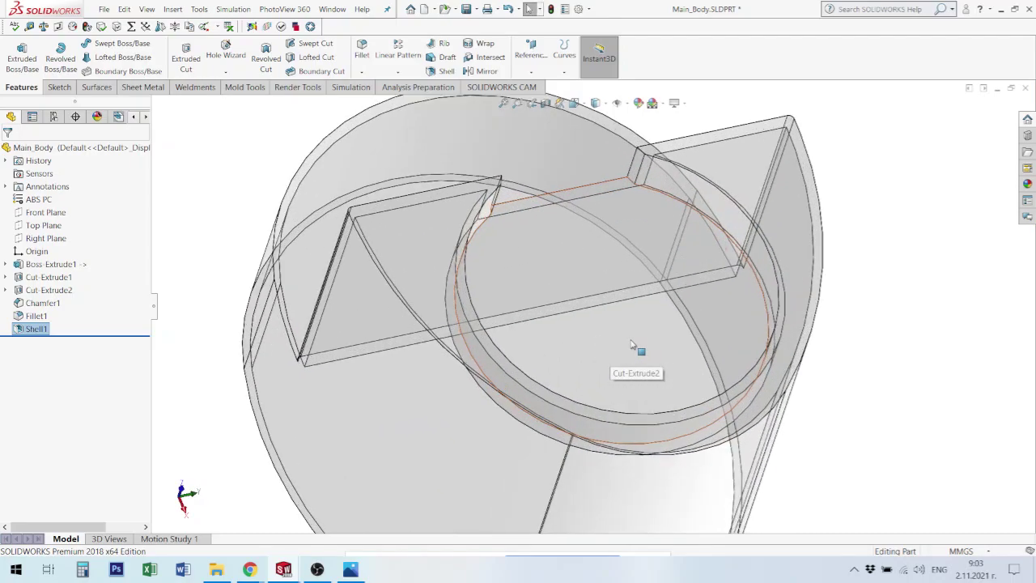
pyautogui.click(633, 342)
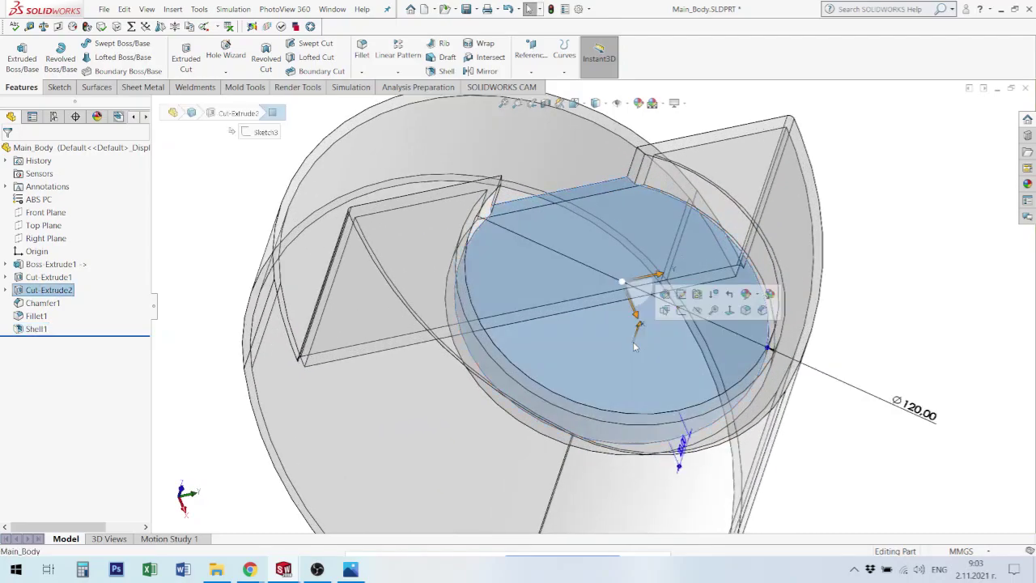
pyautogui.click(680, 311)
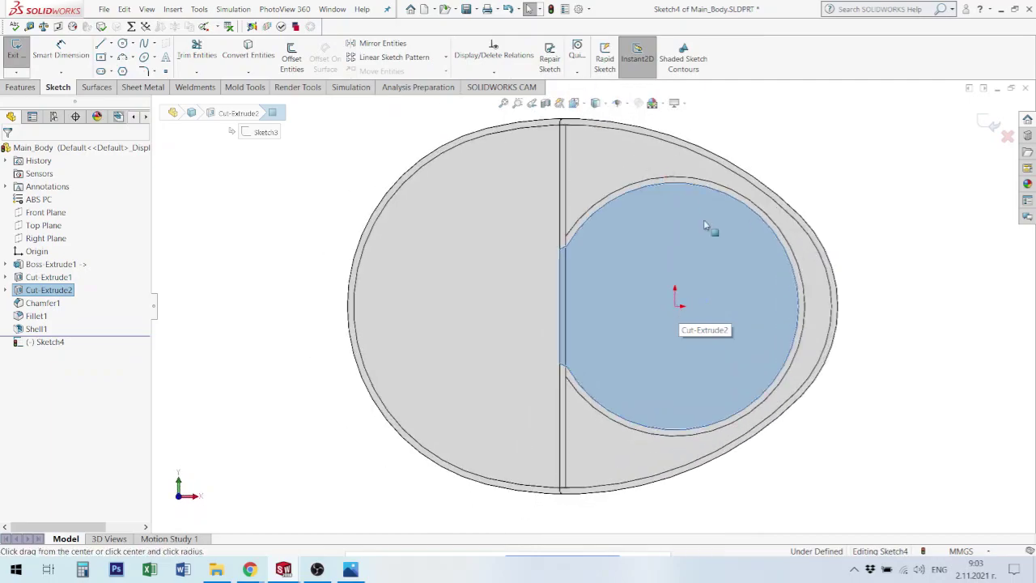
pyautogui.press('c')
pyautogui.scroll(-3, 685, 316)
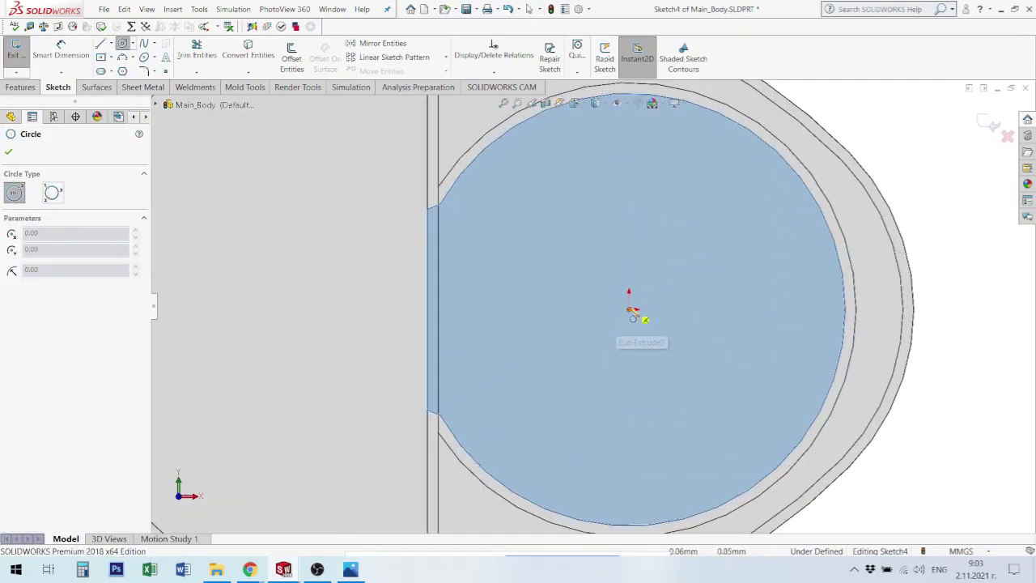
pyautogui.click(629, 311)
pyautogui.click(652, 327)
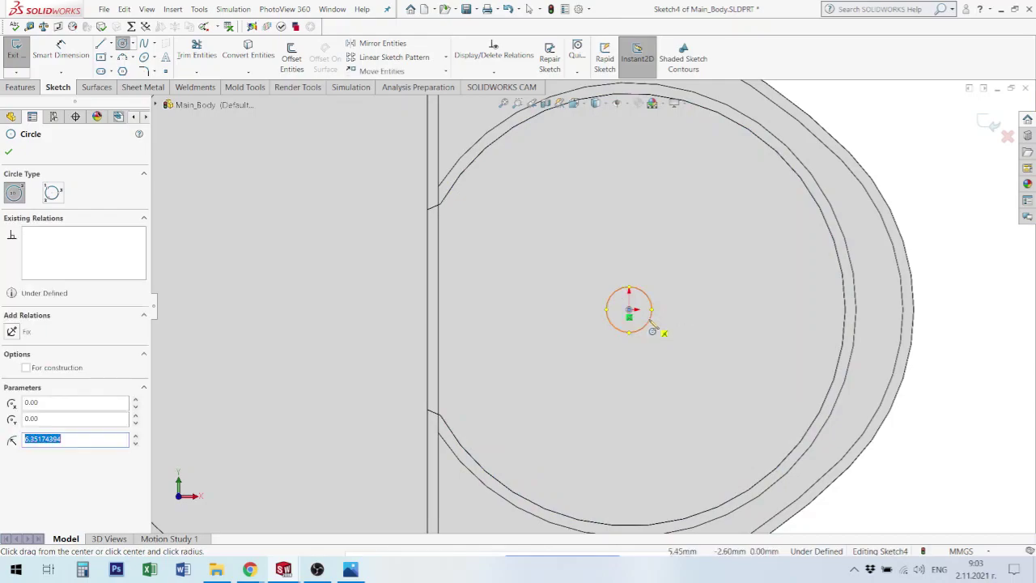
pyautogui.press('d')
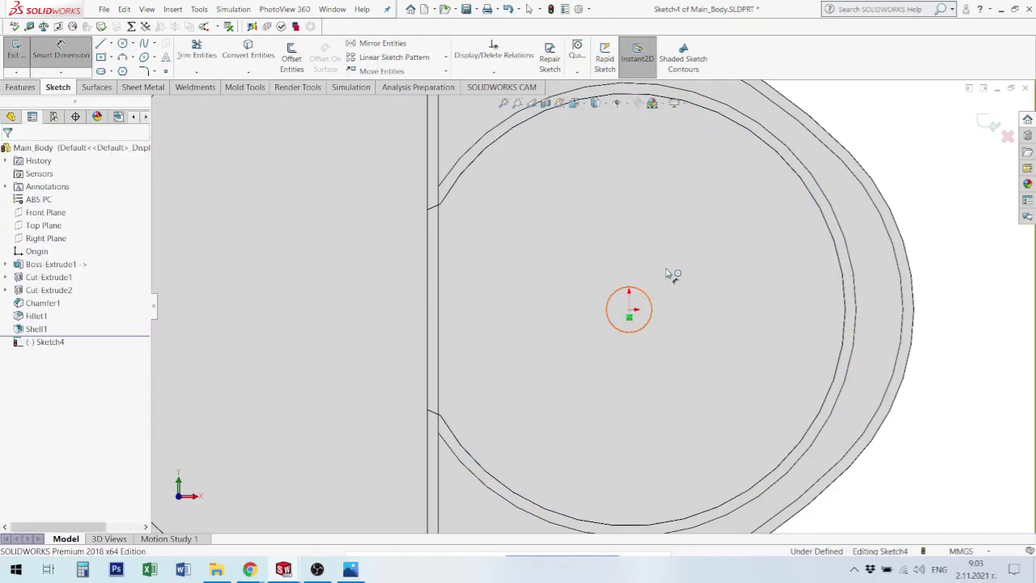
pyautogui.click(649, 295)
pyautogui.click(702, 262)
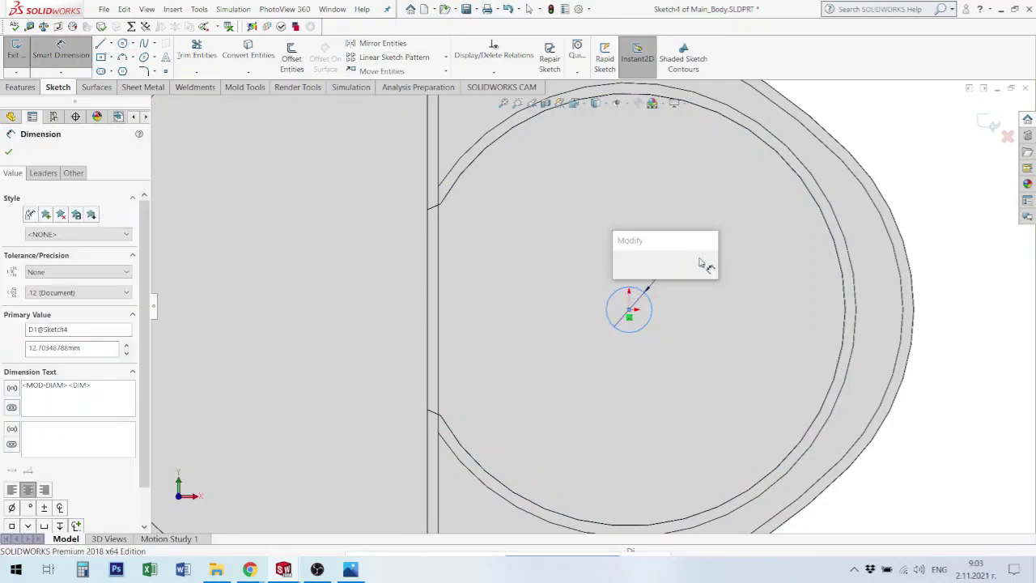
pyautogui.write('8')
pyautogui.press('Return')
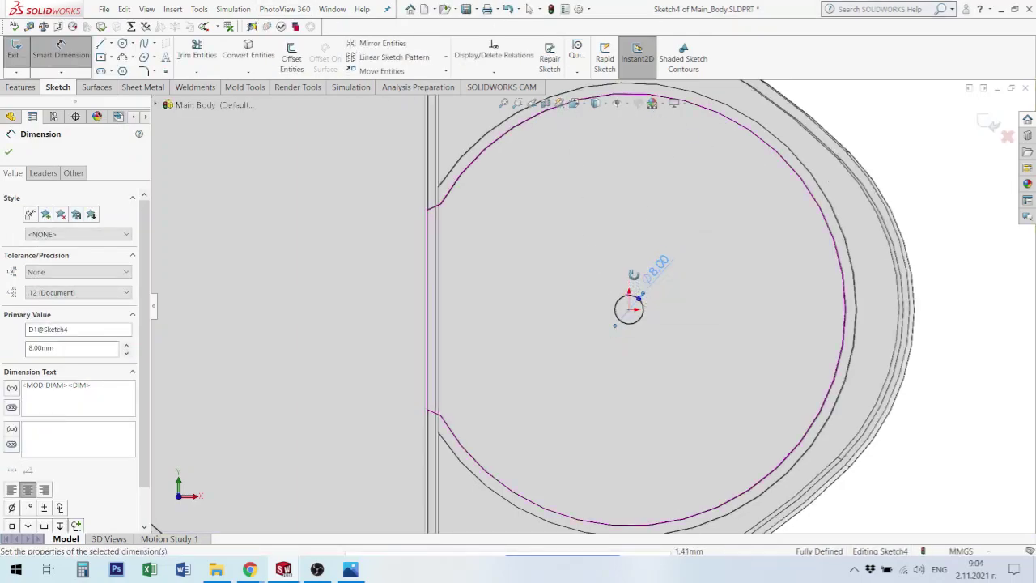
pyautogui.moveTo(620, 300)
pyautogui.mouseDown(button='middle')
pyautogui.moveTo(639, 203)
pyautogui.moveTo(629, 190)
pyautogui.moveTo(457, 180)
pyautogui.mouseUp(button='middle')
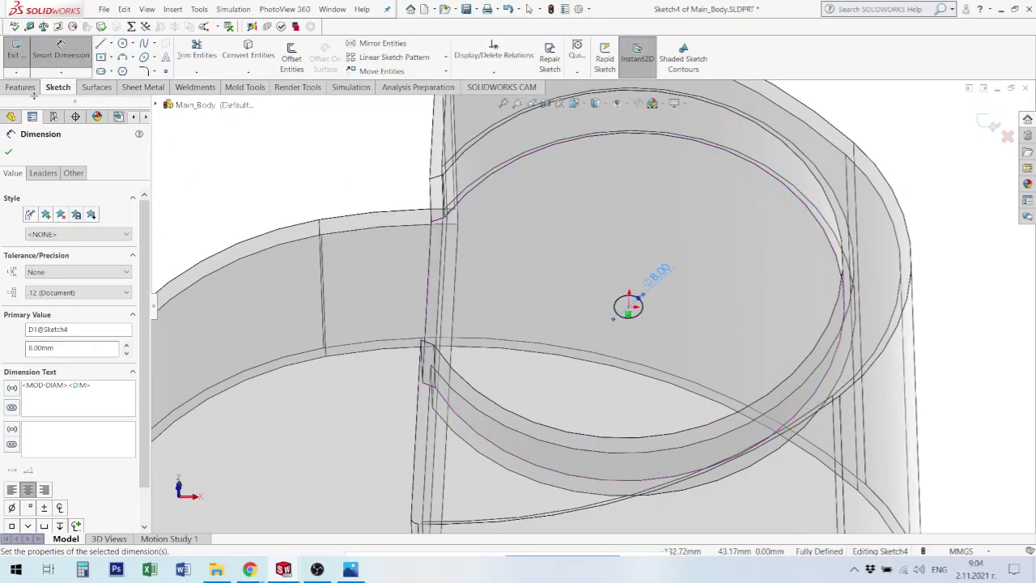
# Step: Extrude-cut the Ø8 circle with end condition Up To Next
pyautogui.click(24, 88)
pyautogui.click(188, 56)
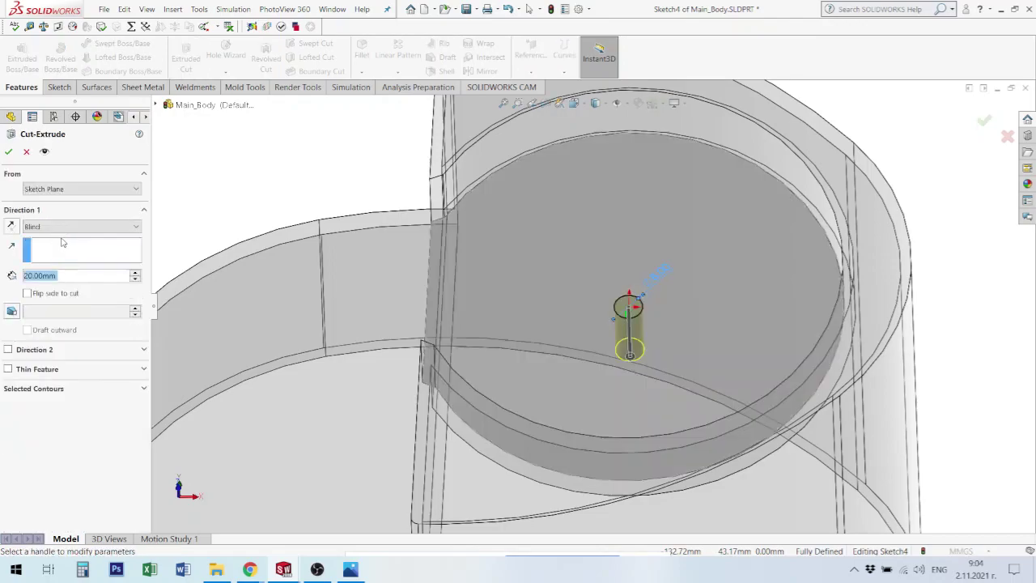
pyautogui.click(67, 229)
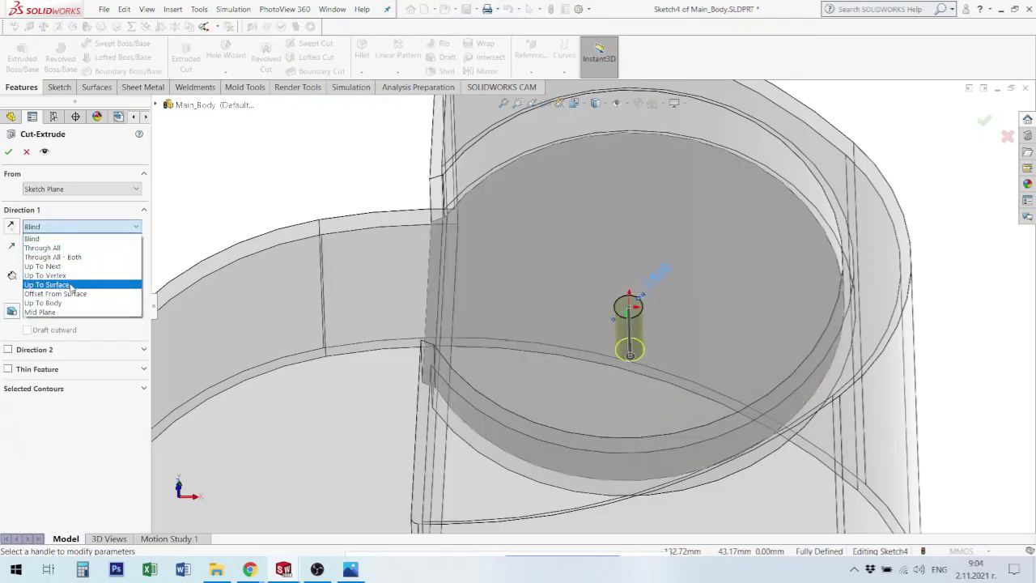
pyautogui.click(69, 305)
pyautogui.click(67, 227)
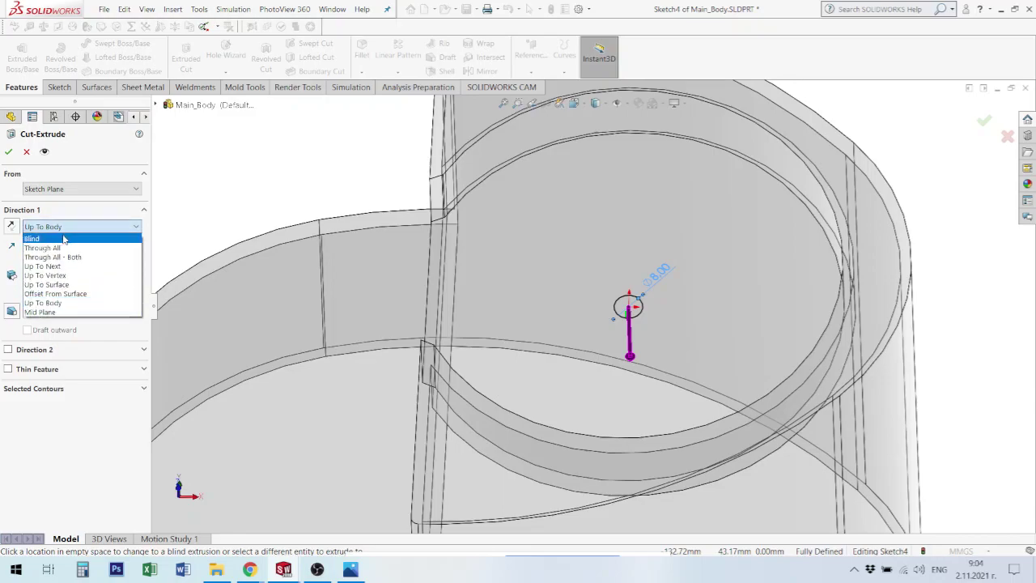
pyautogui.click(67, 265)
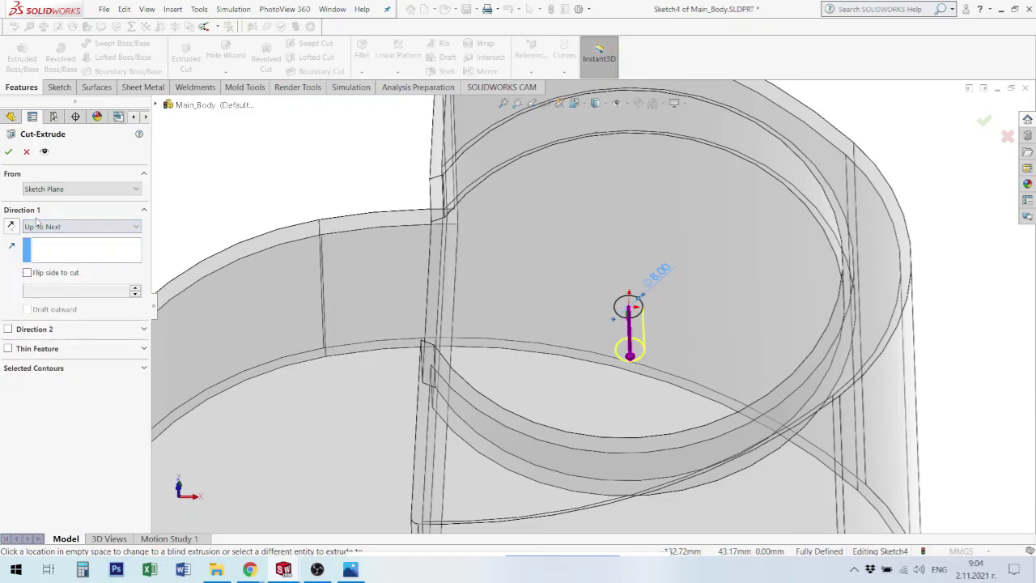
pyautogui.click(10, 152)
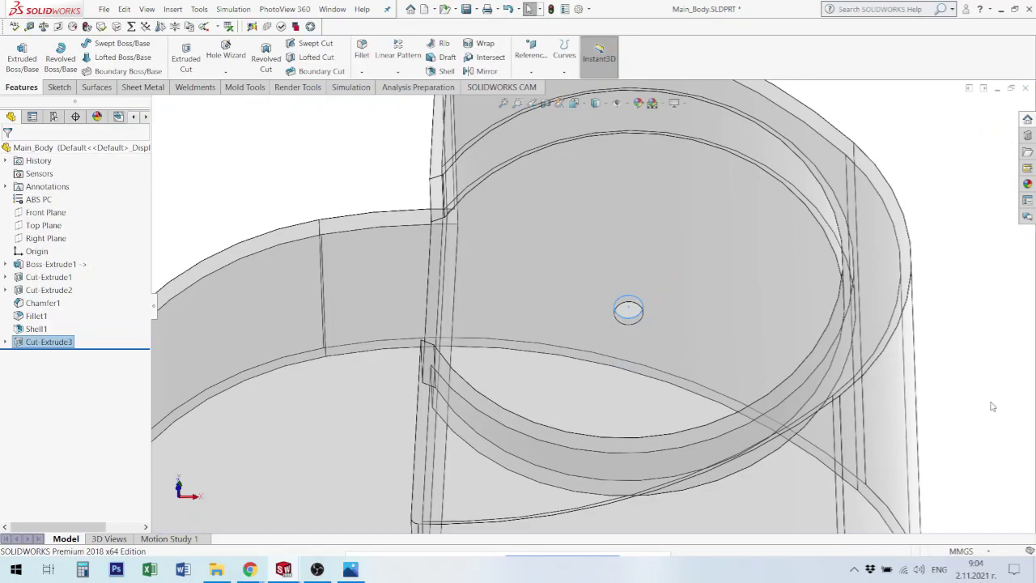
# Step: Back in the KC400 assembly, use Change Transparency to show Main_Body solid
pyautogui.click(1027, 88)
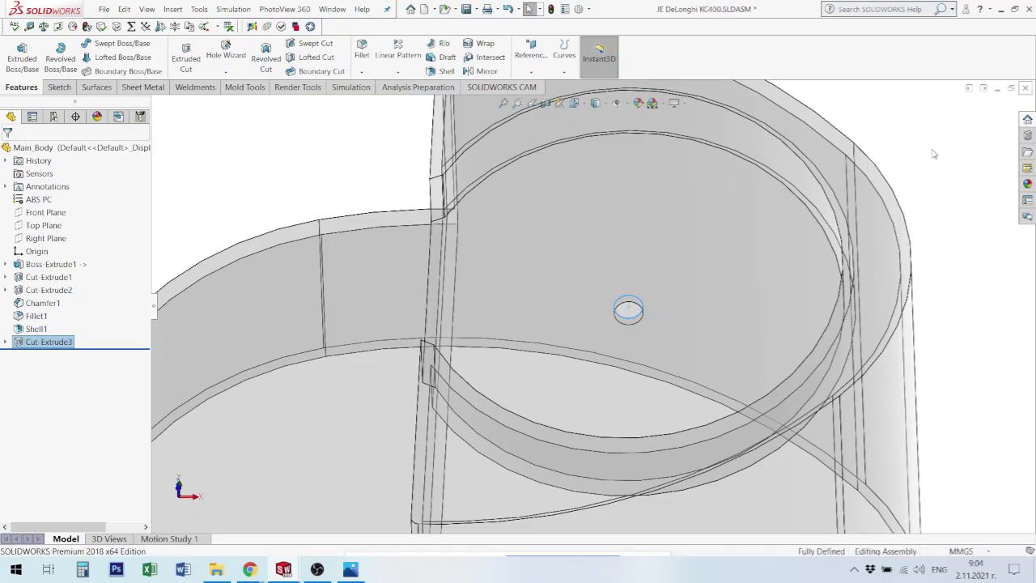
pyautogui.scroll(2, 750, 307)
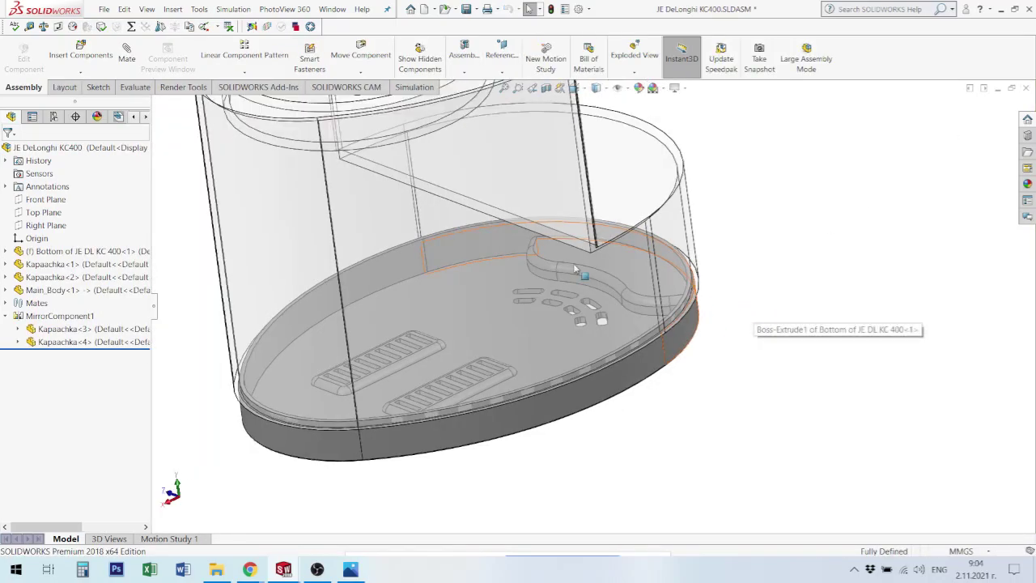
pyautogui.scroll(2, 789, 270)
pyautogui.click(566, 196)
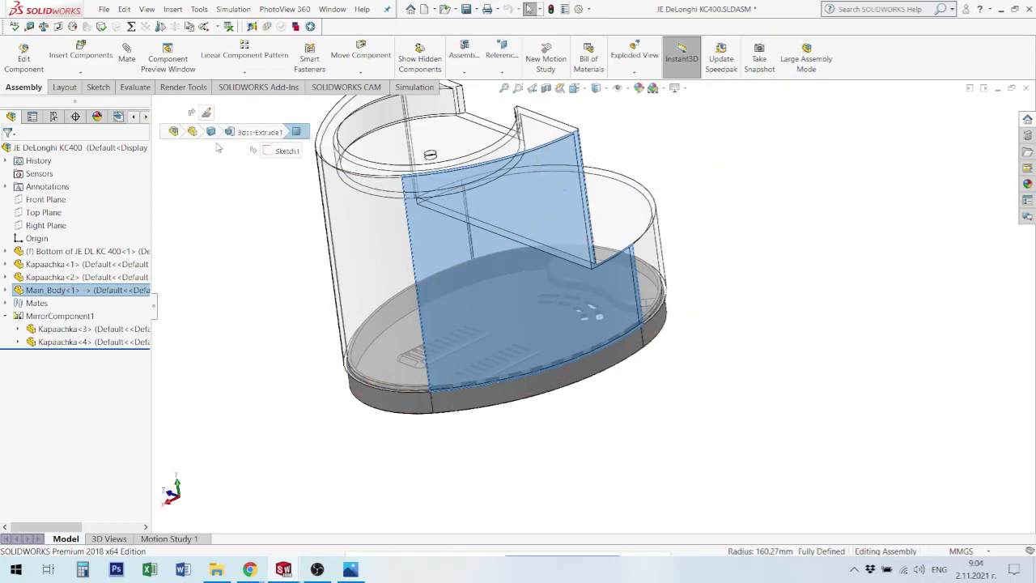
pyautogui.rightClick(38, 293)
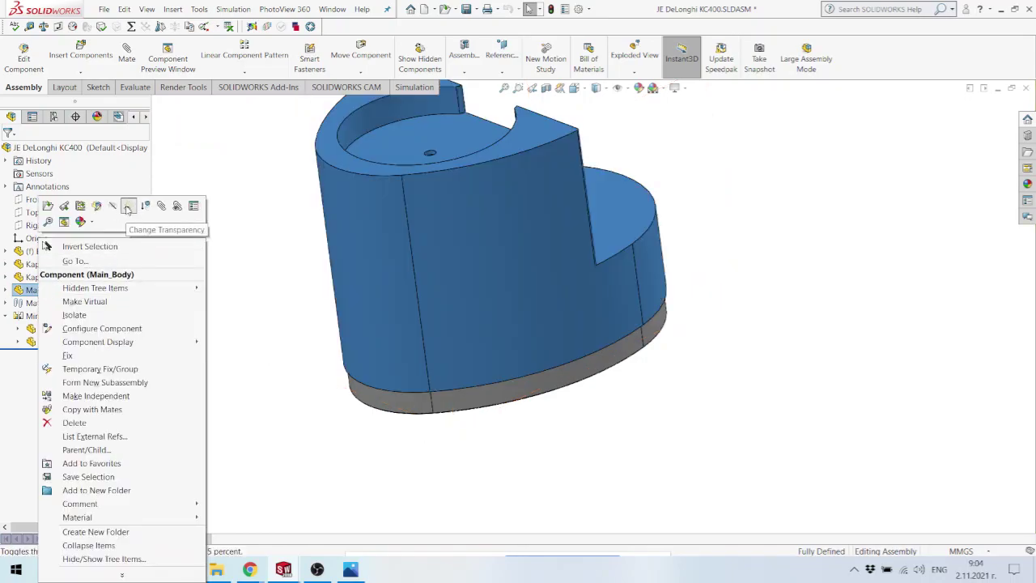
pyautogui.click(129, 208)
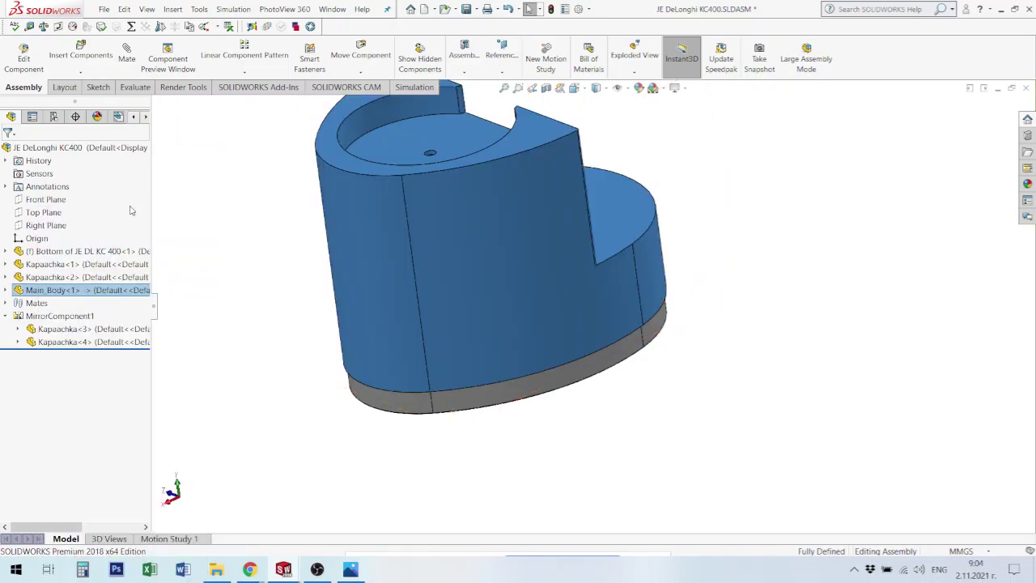
pyautogui.click(710, 295)
# Step: Orbit and zoom around the assembly to inspect the base, sides and top
pyautogui.moveTo(618, 312); pyautogui.dragTo(636, 342, button='middle')
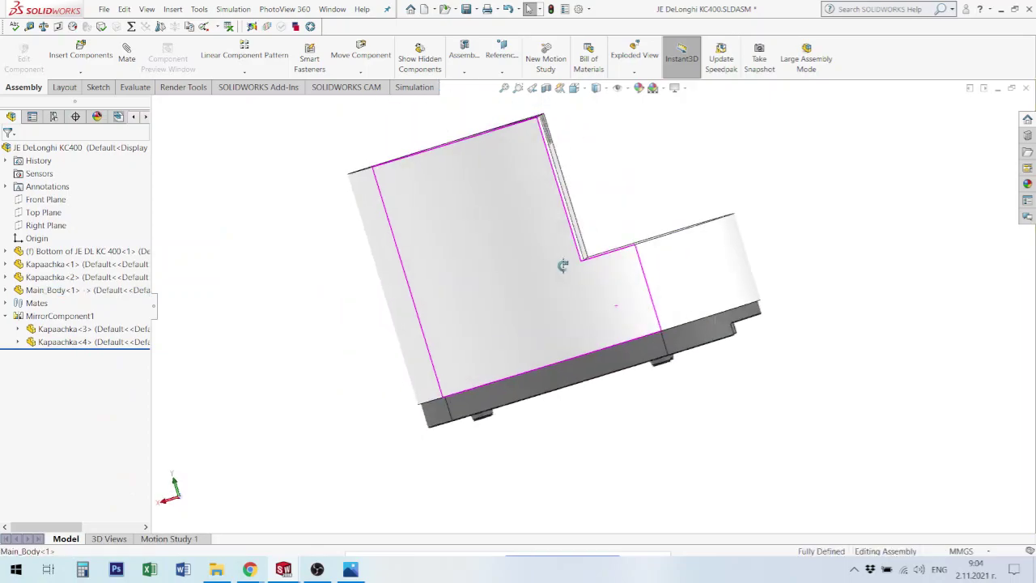
pyautogui.moveTo(739, 306); pyautogui.dragTo(741, 225, button='middle')
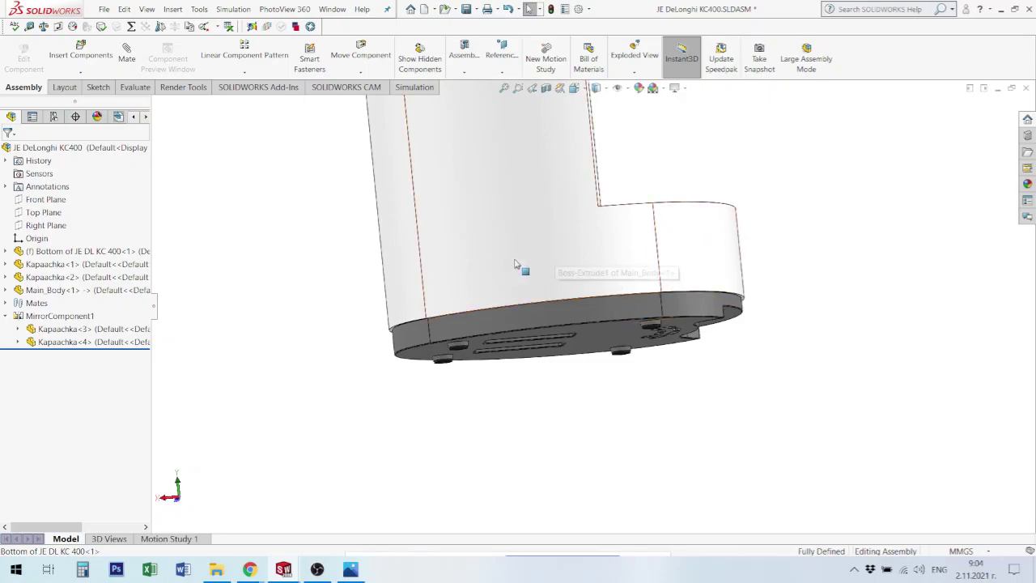
pyautogui.moveTo(528, 299); pyautogui.dragTo(539, 370, button='middle')
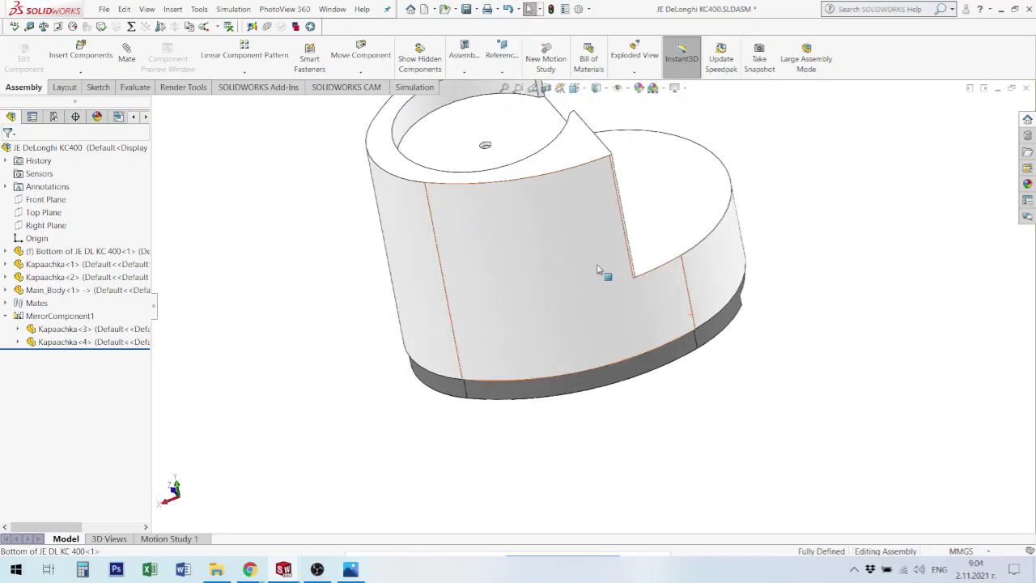
pyautogui.moveTo(565, 232); pyautogui.dragTo(535, 193, button='middle')
pyautogui.moveTo(549, 240); pyautogui.dragTo(567, 248, button='middle')
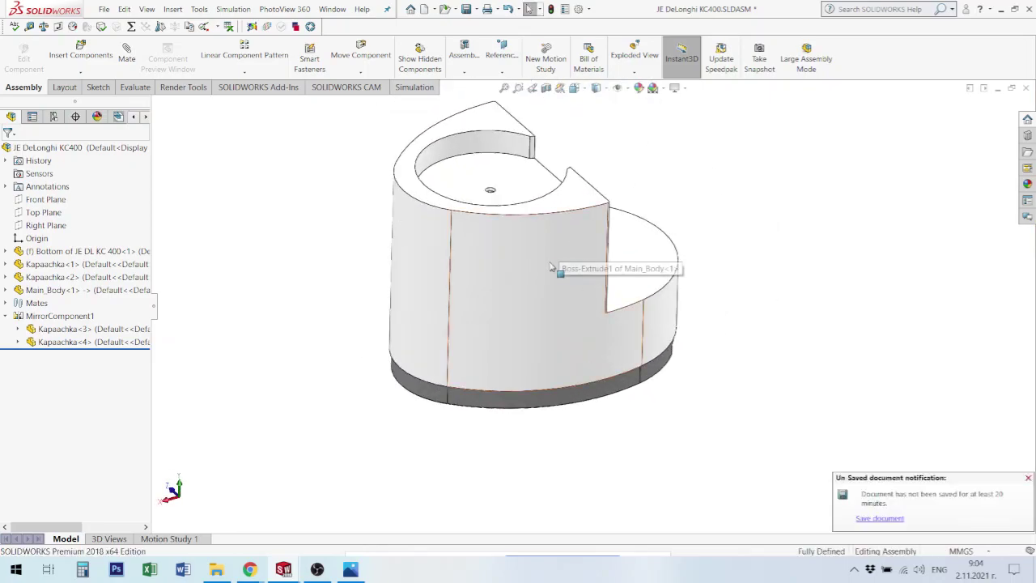
pyautogui.moveTo(555, 323); pyautogui.dragTo(659, 330, button='middle')
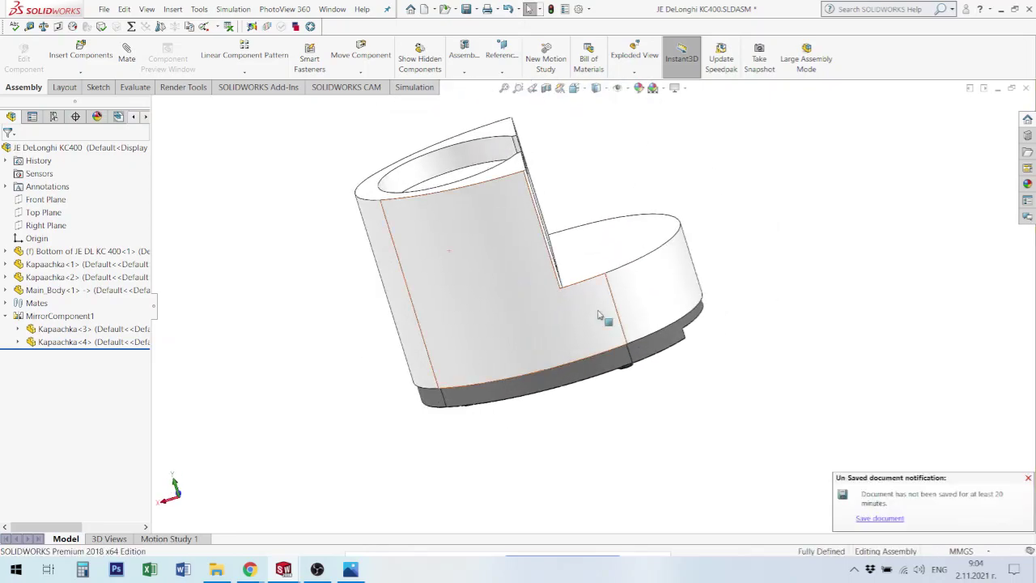
pyautogui.scroll(-3, 659, 330)
pyautogui.scroll(-2, 598, 334)
pyautogui.scroll(3, 595, 332)
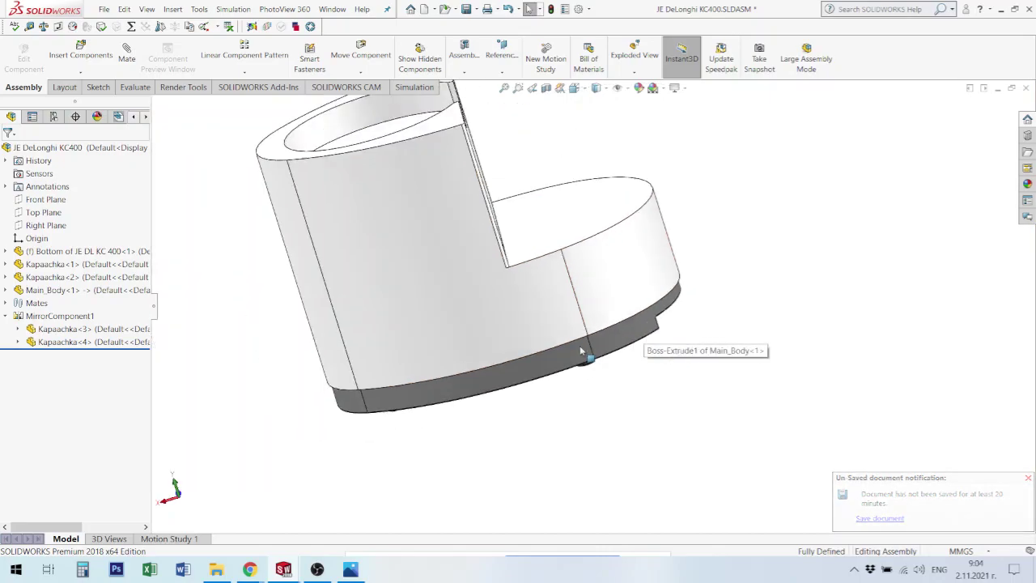
pyautogui.scroll(3, 602, 327)
pyautogui.moveTo(602, 327)
pyautogui.mouseDown(button='middle')
pyautogui.moveTo(633, 341)
pyautogui.moveTo(564, 293)
pyautogui.mouseUp(button='middle')
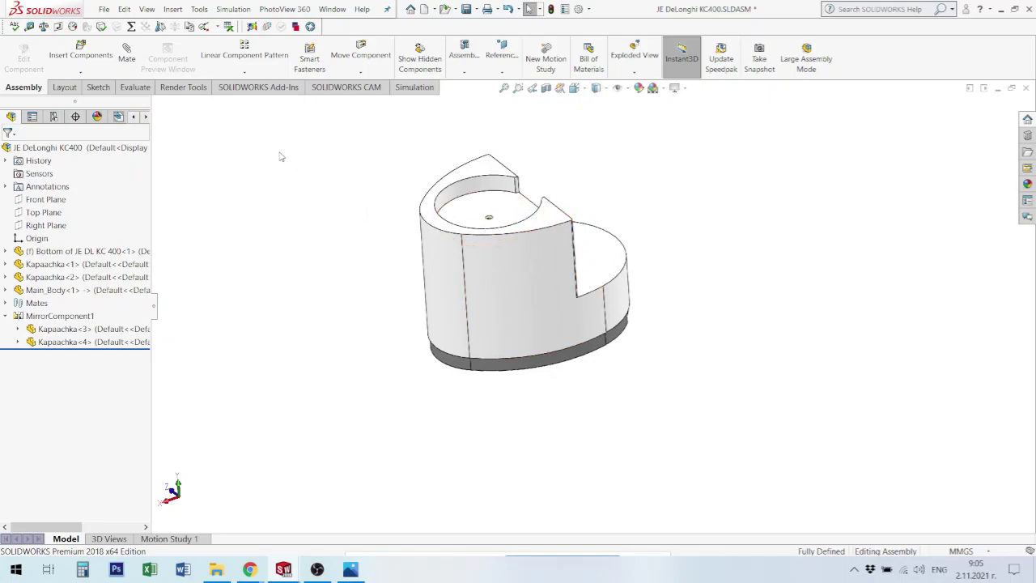
# Step: Insert Kapak of JE DL KC 400.SLDPRT and place it beside the body
pyautogui.click(80, 55)
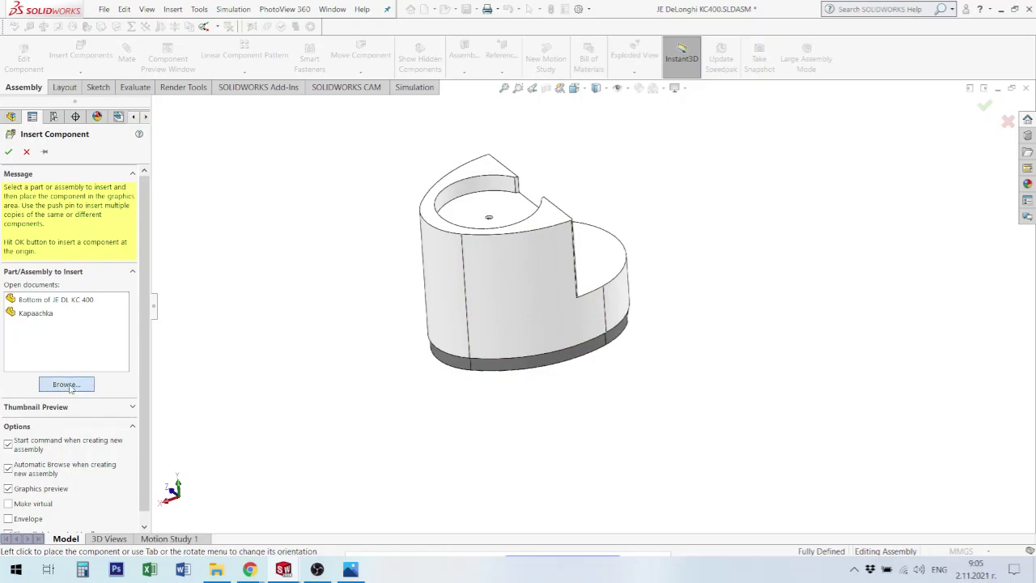
pyautogui.click(68, 385)
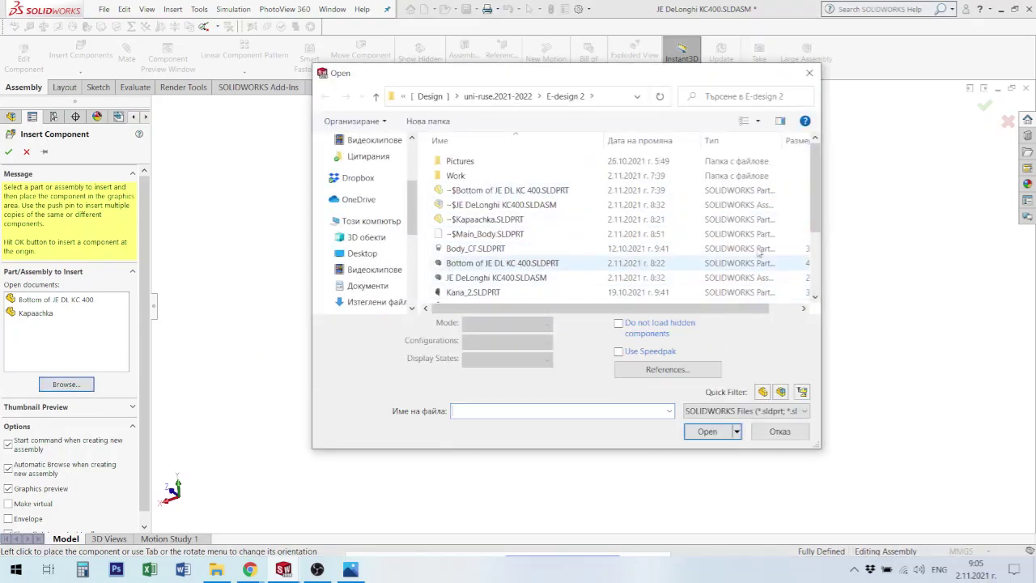
pyautogui.moveTo(816, 187); pyautogui.dragTo(813, 230)
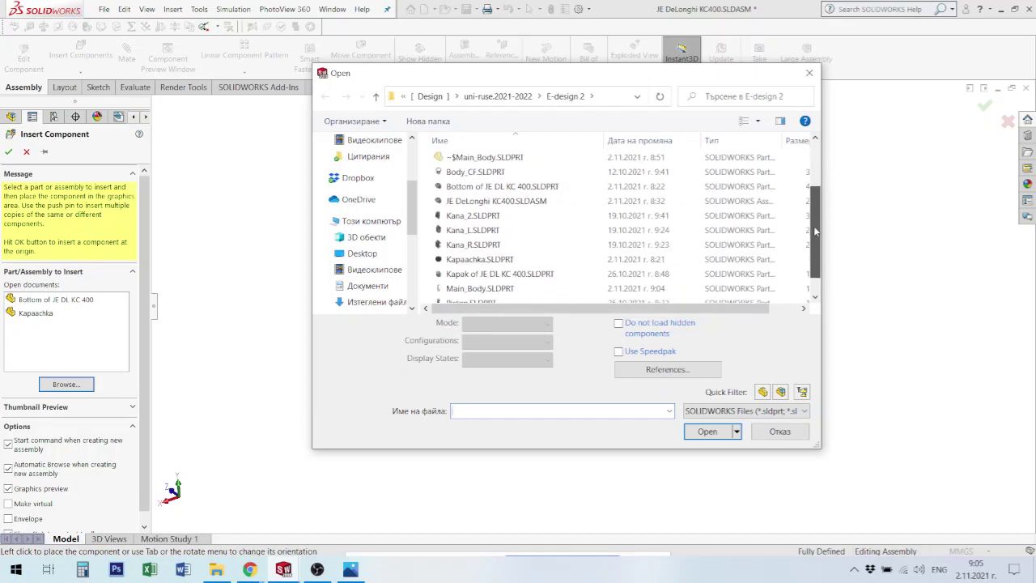
pyautogui.moveTo(813, 231); pyautogui.dragTo(816, 271)
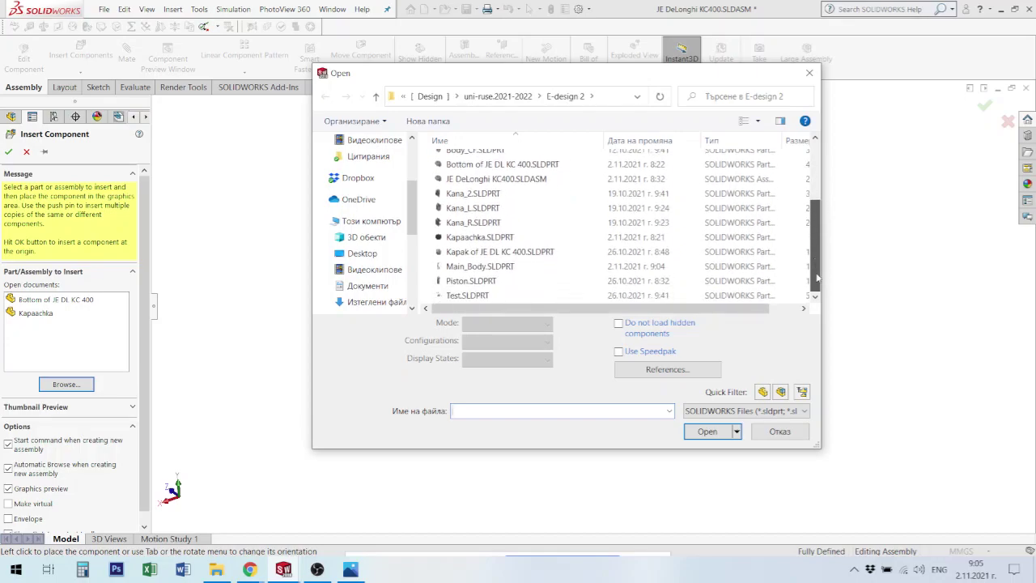
pyautogui.click(486, 253)
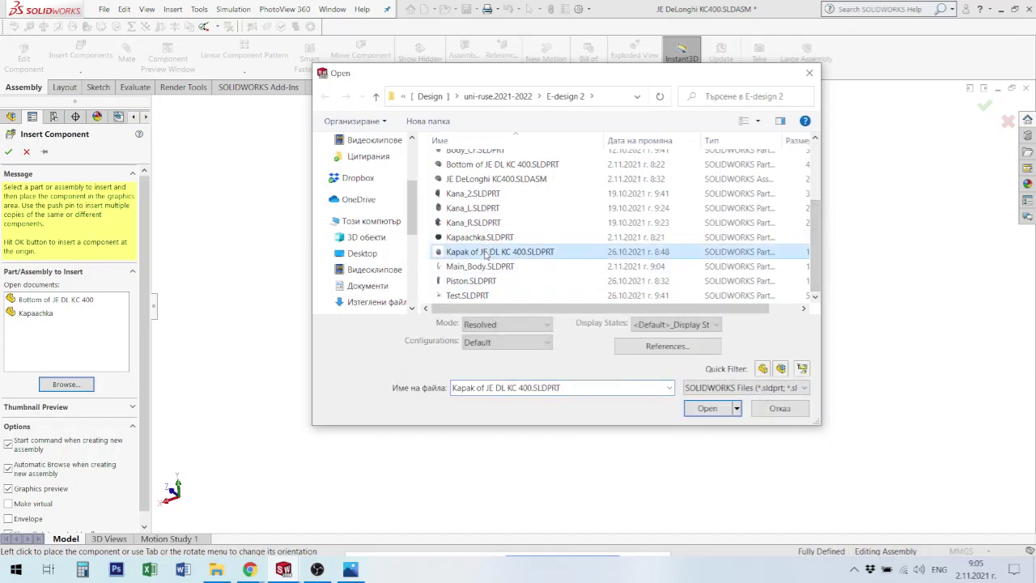
pyautogui.click(706, 408)
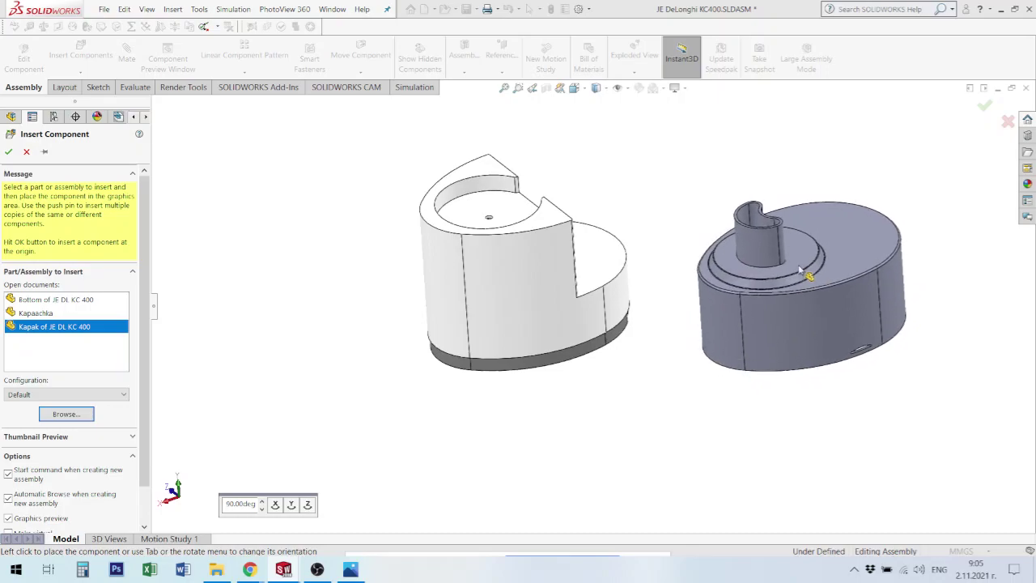
pyautogui.click(799, 271)
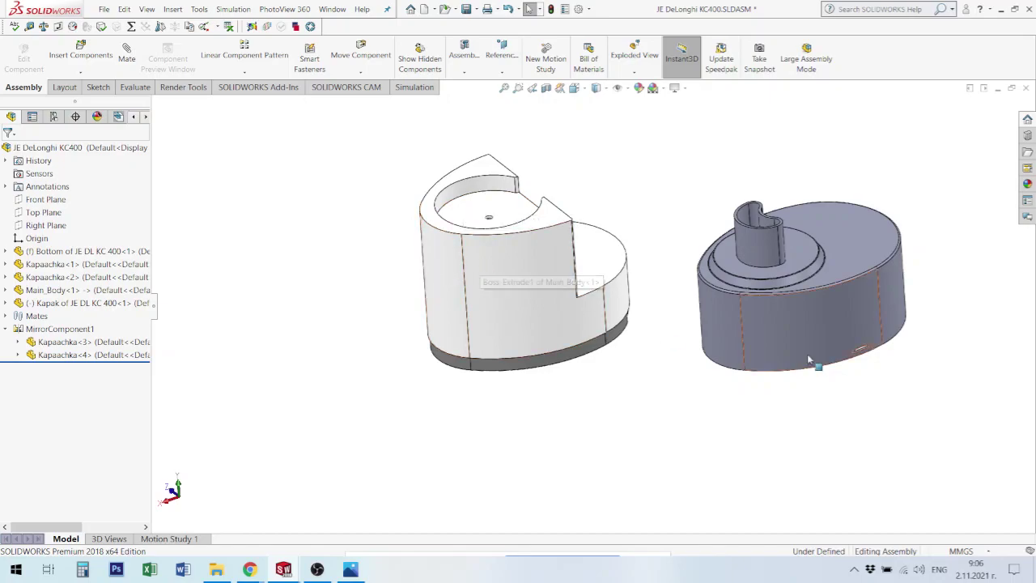
# Step: Zoom in from below and select the Kapak's bottom rim edge
pyautogui.moveTo(839, 348); pyautogui.dragTo(699, 247, button='middle')
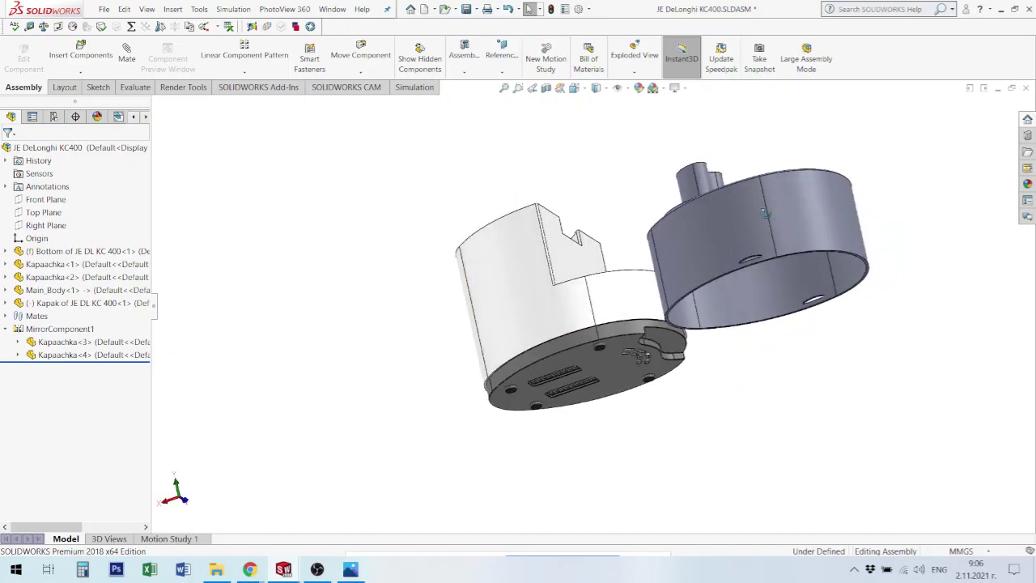
pyautogui.scroll(-5, 698, 246)
pyautogui.scroll(-2, 700, 252)
pyautogui.scroll(1, 672, 253)
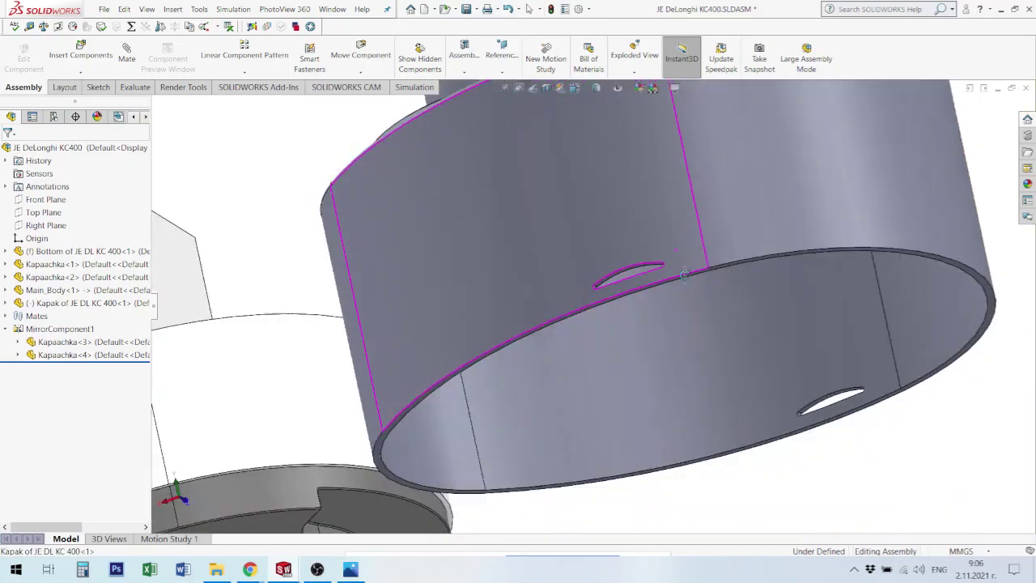
pyautogui.scroll(-2, 647, 253)
pyautogui.scroll(-3, 611, 254)
pyautogui.scroll(1, 611, 255)
pyautogui.scroll(-2, 726, 274)
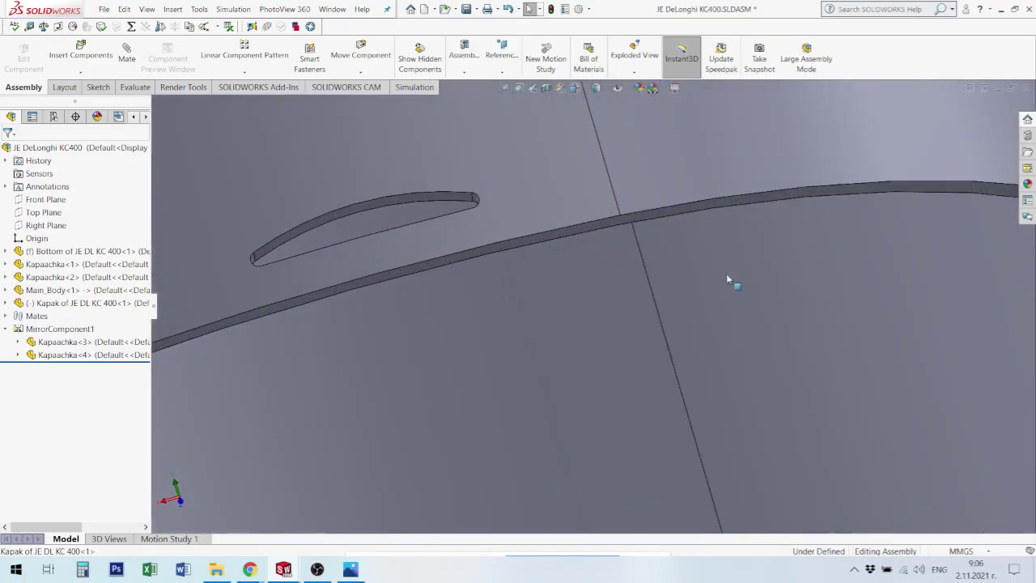
pyautogui.scroll(-2, 581, 234)
pyautogui.scroll(-1, 571, 226)
pyautogui.click(572, 227)
# Step: Mate the Kapak rim coincident to the body's top face, then select its curved side
pyautogui.scroll(3, 551, 224)
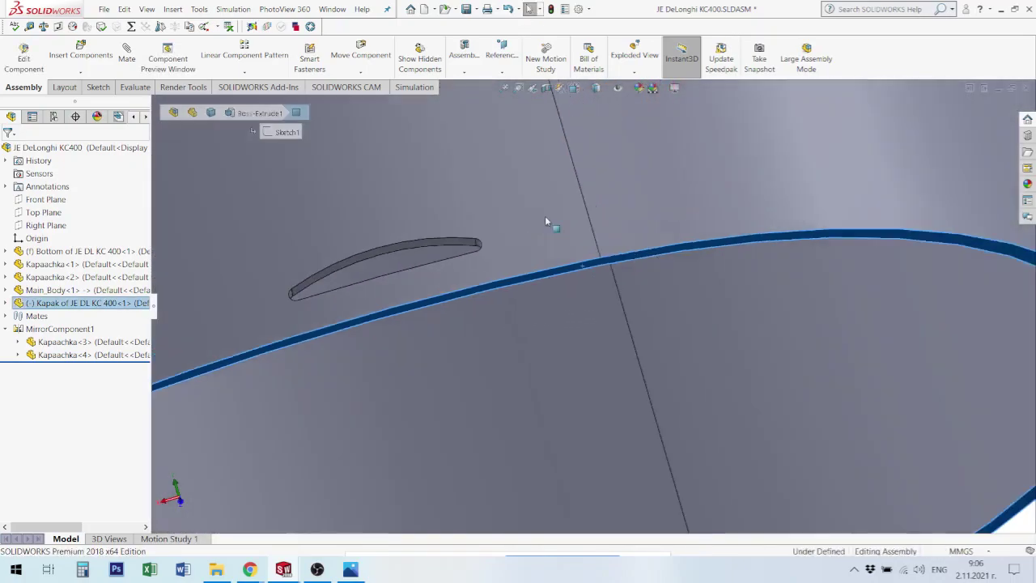
pyautogui.scroll(2, 612, 186)
pyautogui.scroll(2, 600, 216)
pyautogui.scroll(3, 600, 217)
pyautogui.scroll(2, 453, 231)
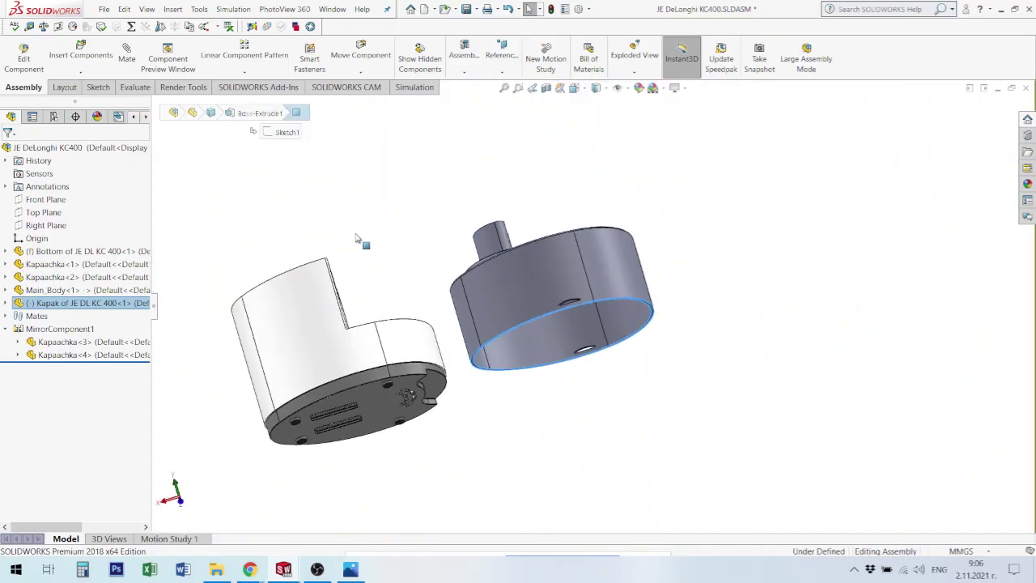
pyautogui.scroll(1, 359, 238)
pyautogui.keyDown('ctrl'); pyautogui.click(338, 301); pyautogui.keyUp('ctrl')
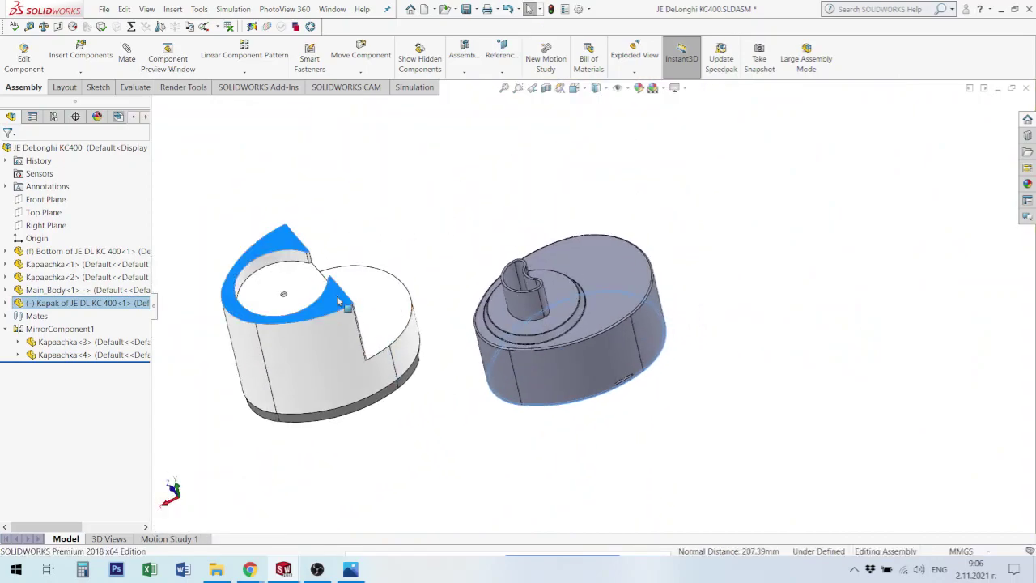
pyautogui.click(372, 290)
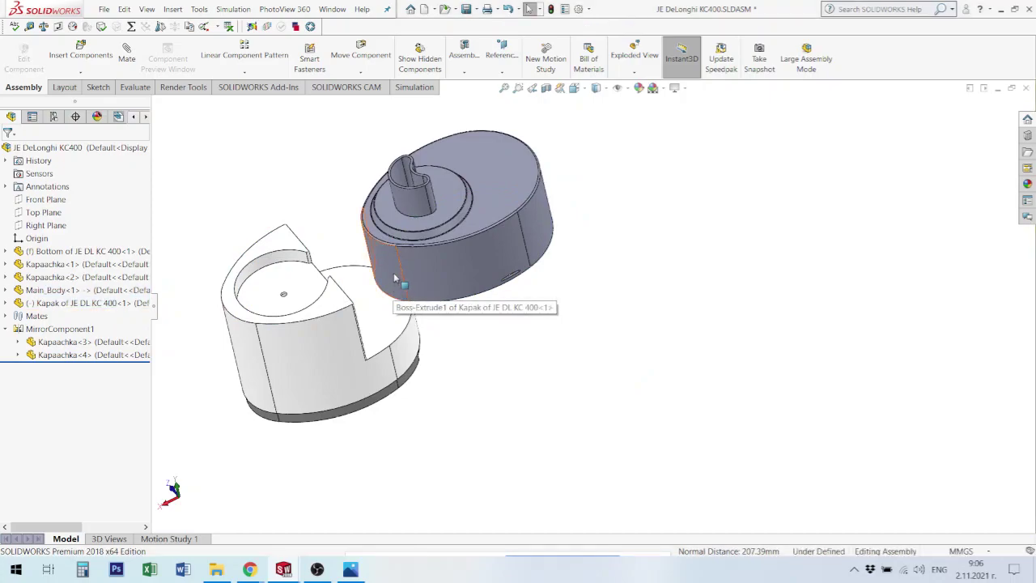
pyautogui.click(394, 278)
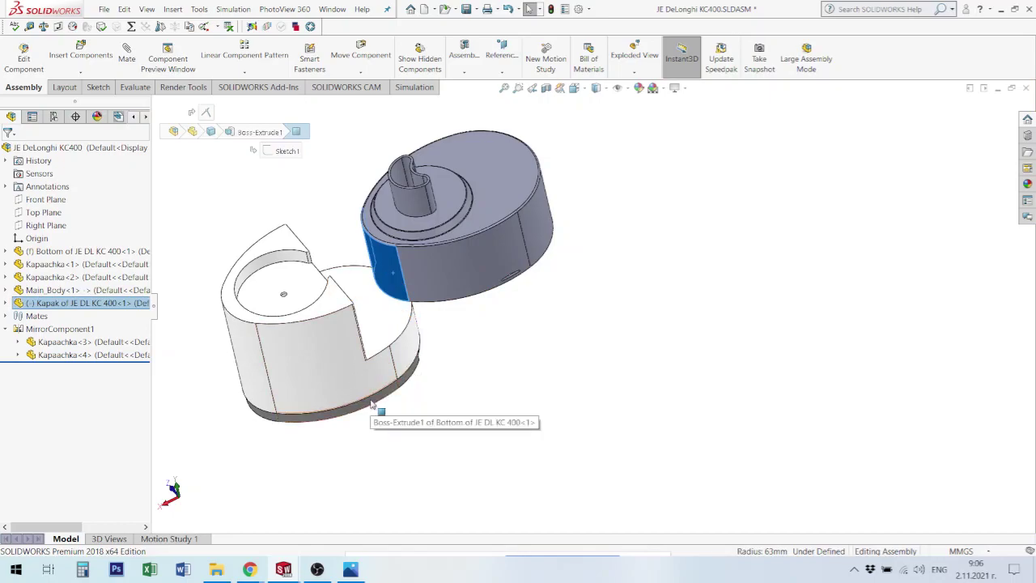
# Step: Mate the Kapak and body curved faces concentric, then rotate the Kapak into alignment
pyautogui.keyDown('ctrl'); pyautogui.click(243, 344); pyautogui.keyUp('ctrl')
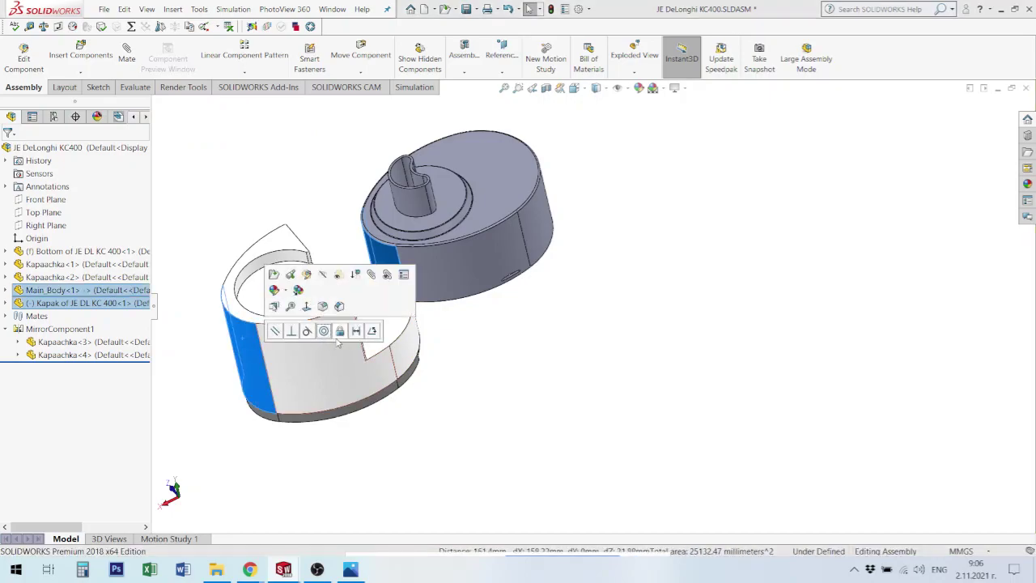
pyautogui.click(323, 330)
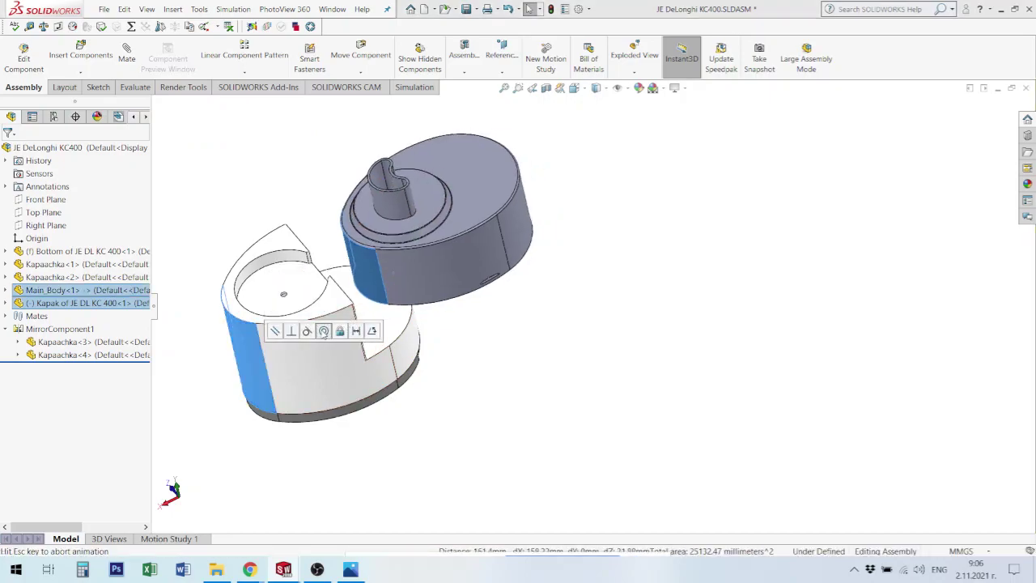
pyautogui.moveTo(421, 344); pyautogui.dragTo(377, 354, button='middle')
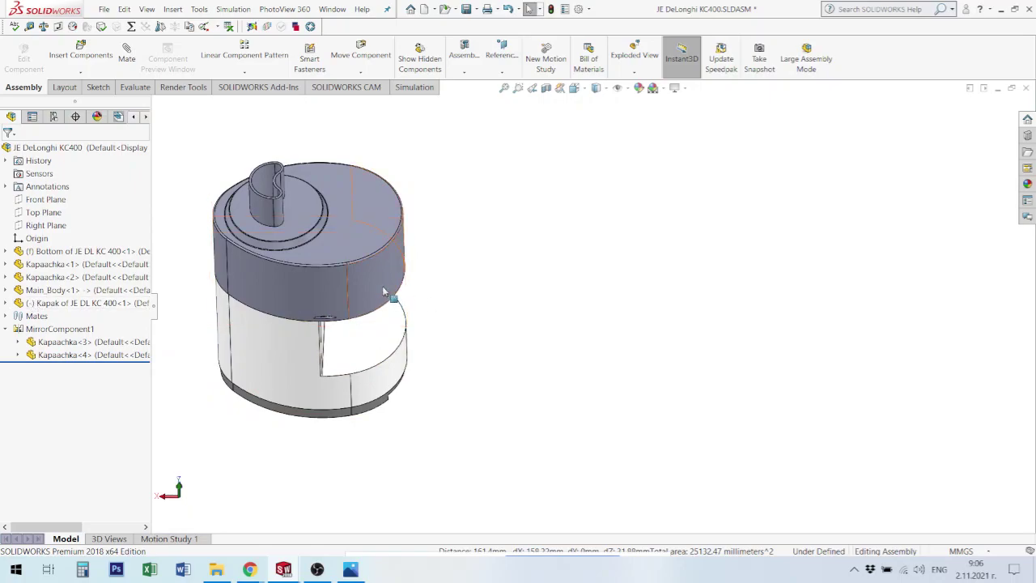
pyautogui.moveTo(384, 291); pyautogui.dragTo(310, 379, button='right')
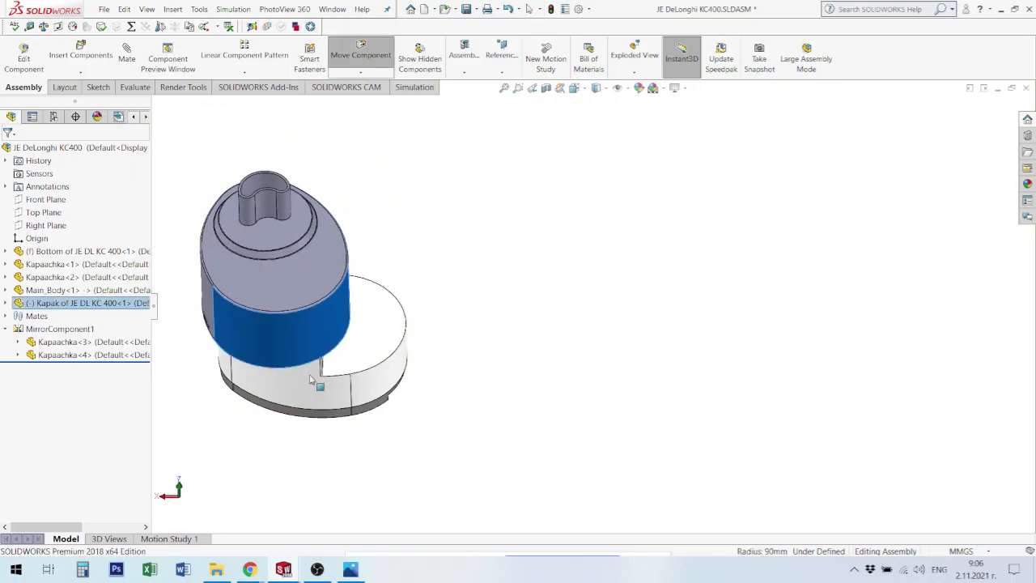
pyautogui.moveTo(310, 379); pyautogui.dragTo(437, 361, button='right')
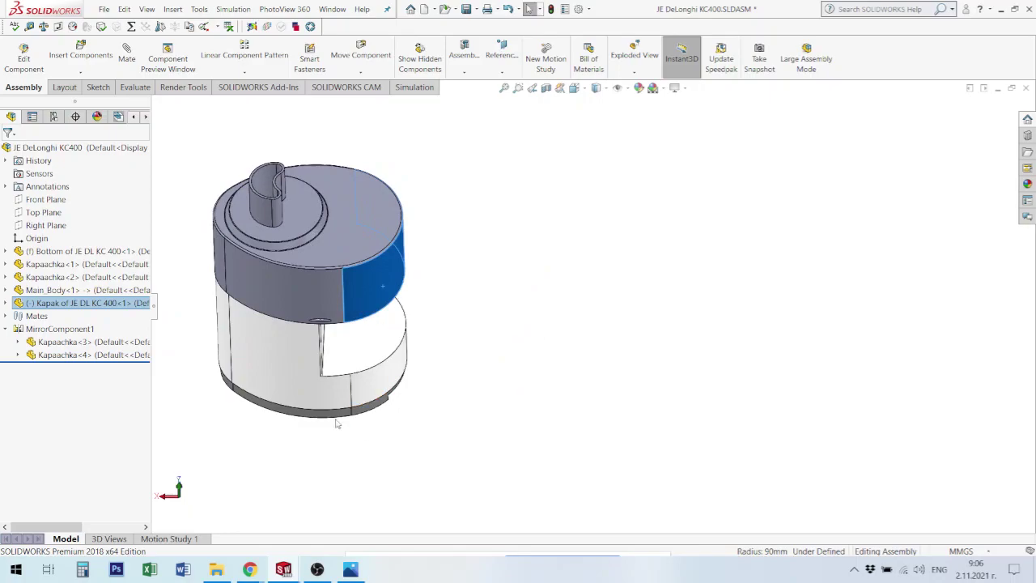
pyautogui.click(293, 359)
# Step: Add a second concentric mate between the Kapak side face and the body's recess face
pyautogui.click(574, 351)
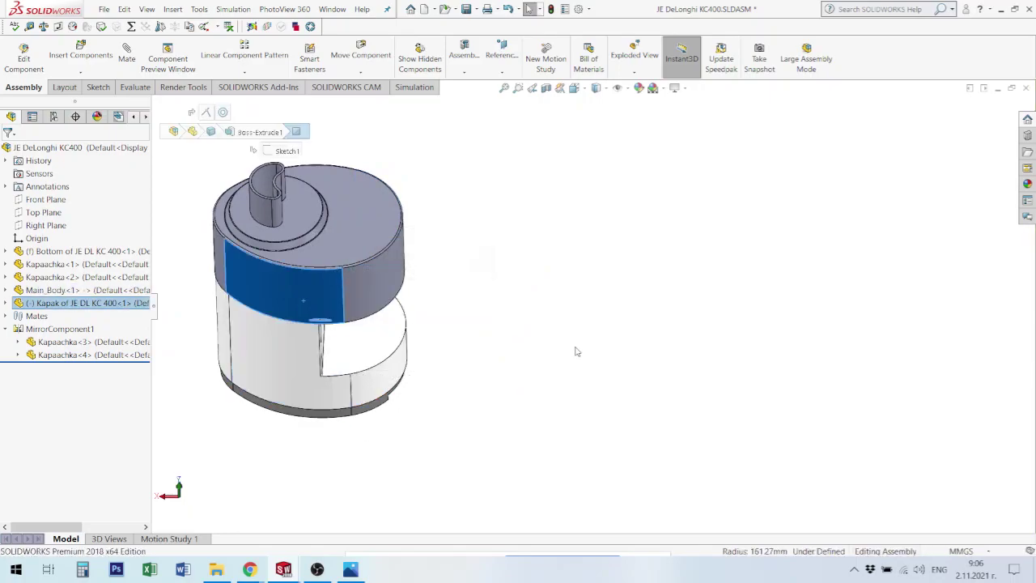
pyautogui.click(396, 368)
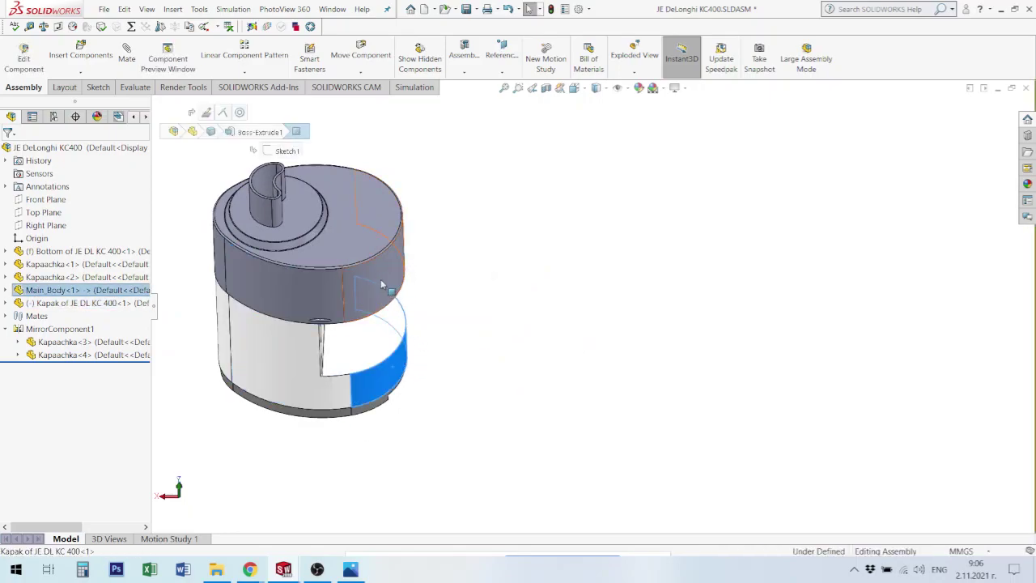
pyautogui.keyDown('ctrl'); pyautogui.click(380, 279); pyautogui.keyUp('ctrl')
pyautogui.click(470, 273)
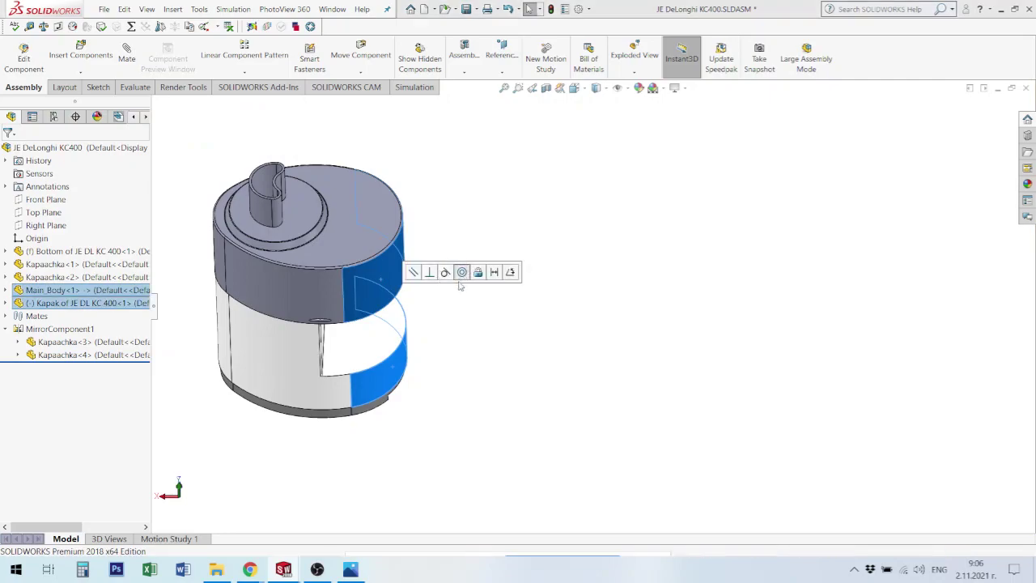
pyautogui.click(483, 387)
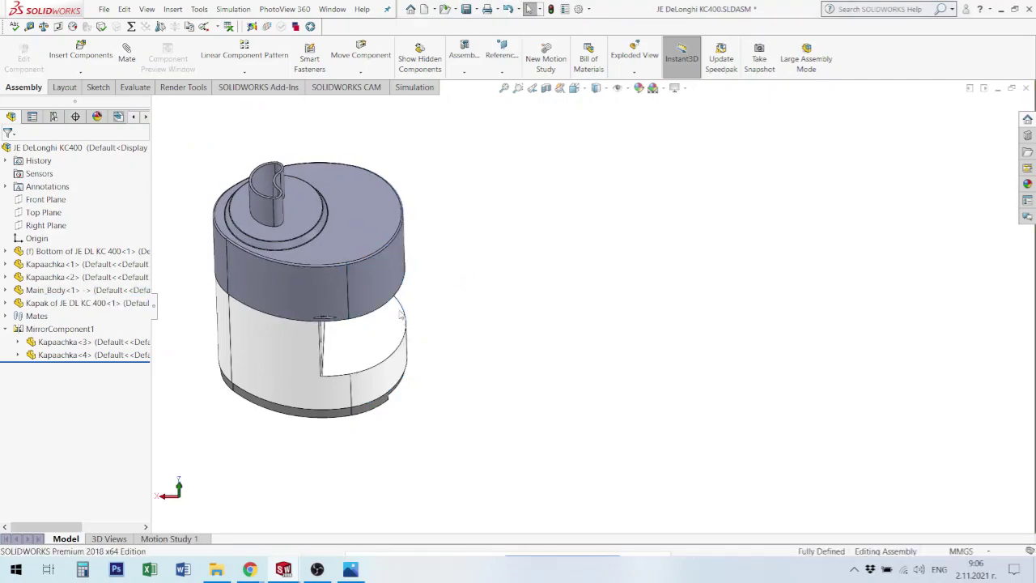
pyautogui.moveTo(483, 387); pyautogui.dragTo(371, 276, button='middle')
pyautogui.scroll(-3, 371, 276)
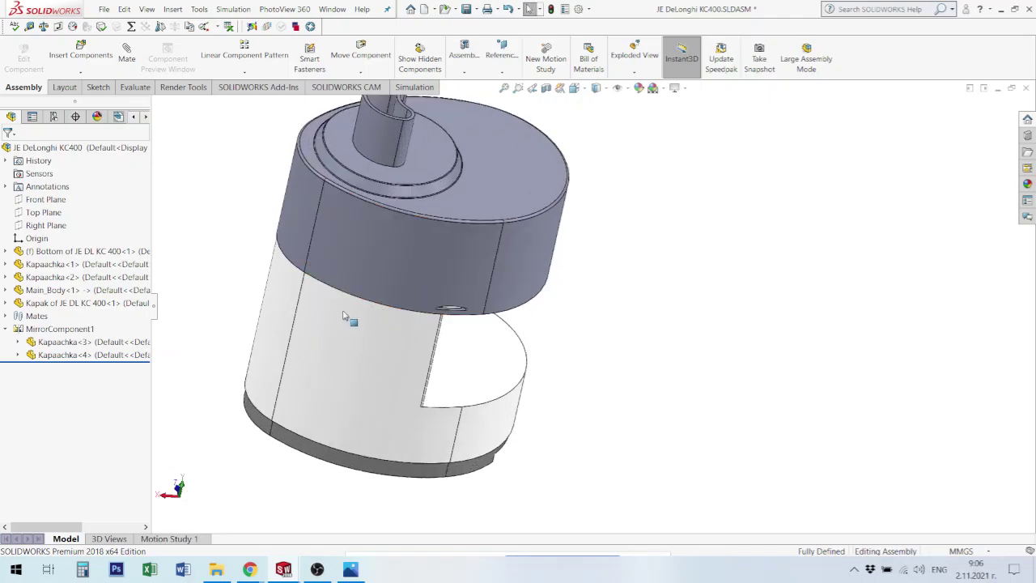
pyautogui.scroll(-3, 453, 275)
pyautogui.scroll(-3, 562, 273)
pyautogui.scroll(-2, 600, 129)
pyautogui.moveTo(601, 129)
pyautogui.mouseDown(button='middle')
pyautogui.moveTo(630, 281)
pyautogui.moveTo(724, 432)
pyautogui.moveTo(612, 467)
pyautogui.moveTo(629, 386)
pyautogui.mouseUp(button='middle')
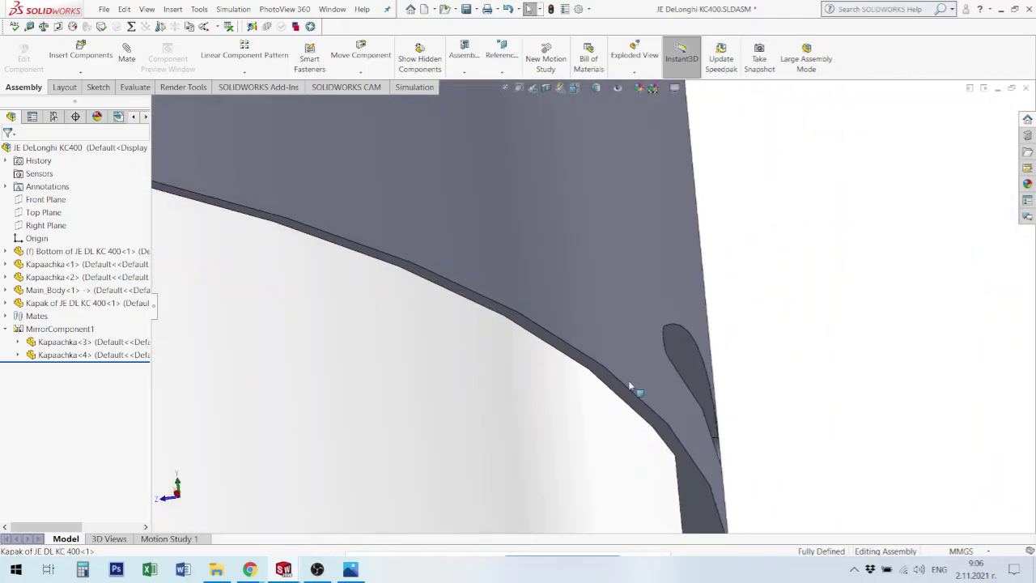
pyautogui.click(636, 407)
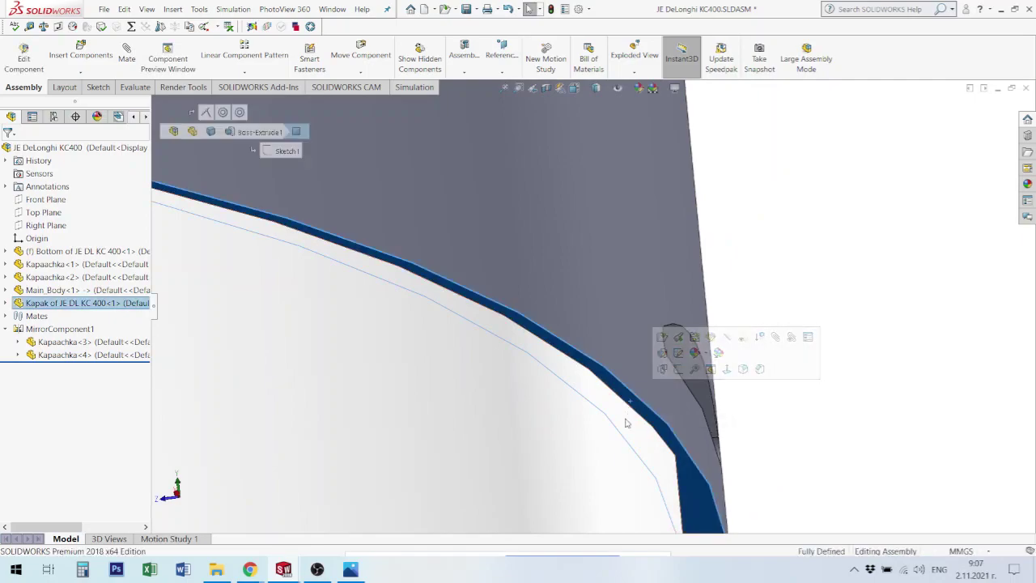
pyautogui.click(625, 419)
pyautogui.scroll(3, 591, 460)
pyautogui.scroll(3, 556, 344)
pyautogui.scroll(3, 557, 345)
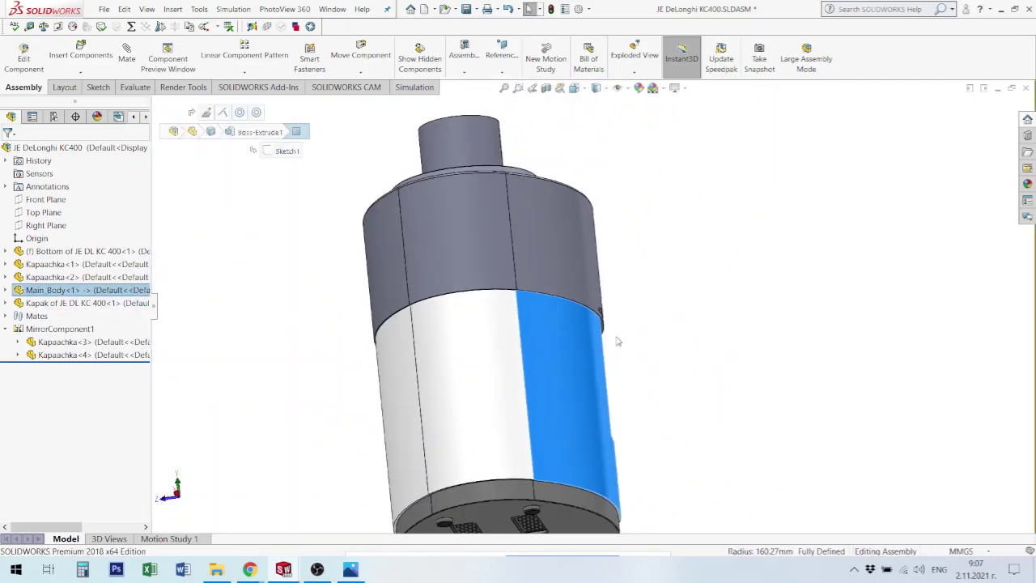
pyautogui.moveTo(616, 338)
pyautogui.mouseDown(button='middle')
pyautogui.moveTo(555, 428)
pyautogui.moveTo(609, 443)
pyautogui.mouseUp(button='middle')
pyautogui.press('Escape')
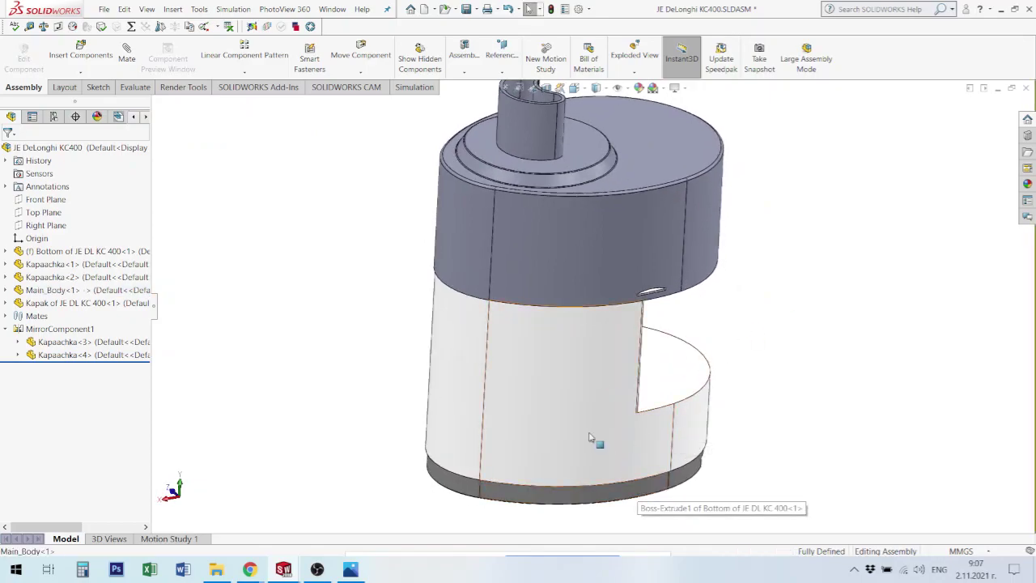
pyautogui.click(629, 490)
pyautogui.click(627, 494)
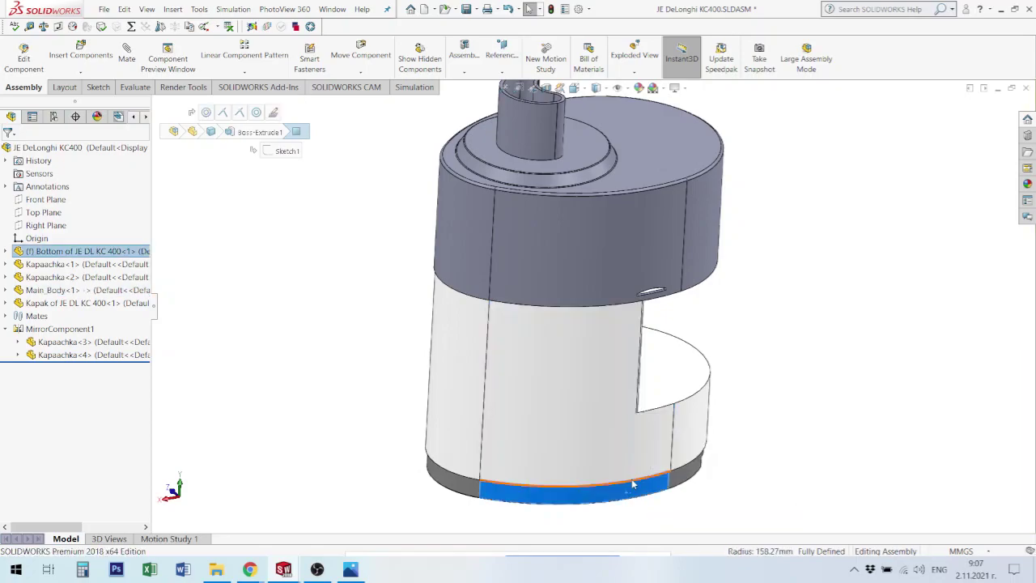
pyautogui.scroll(-5, 629, 477)
pyautogui.moveTo(629, 478)
pyautogui.mouseDown(button='middle')
pyautogui.moveTo(646, 382)
pyautogui.moveTo(692, 389)
pyautogui.mouseUp(button='middle')
pyautogui.scroll(-3, 686, 372)
pyautogui.scroll(-3, 692, 388)
pyautogui.scroll(2, 536, 354)
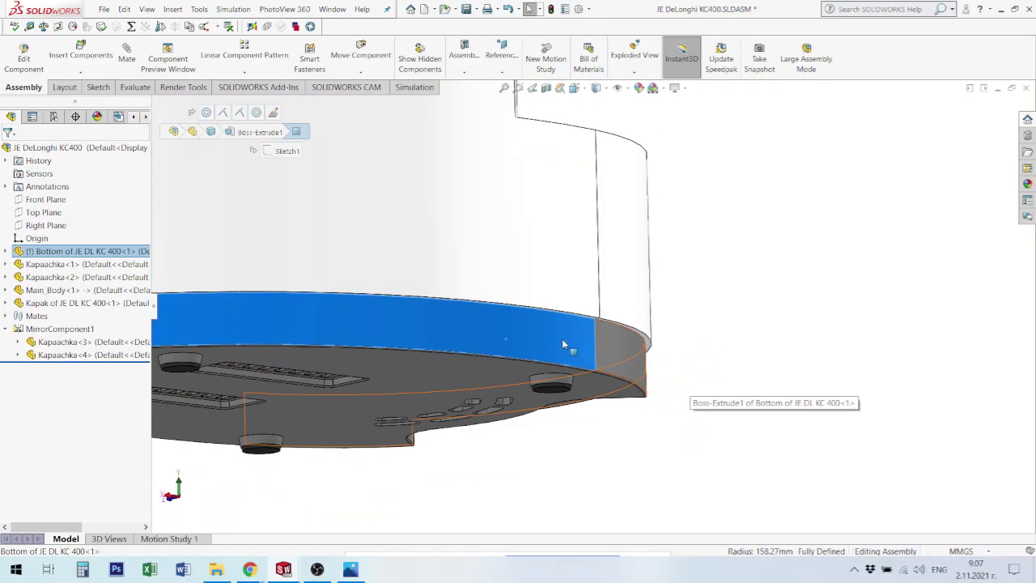
pyautogui.scroll(3, 562, 342)
pyautogui.scroll(3, 578, 386)
pyautogui.scroll(-2, 634, 248)
pyautogui.scroll(-3, 634, 248)
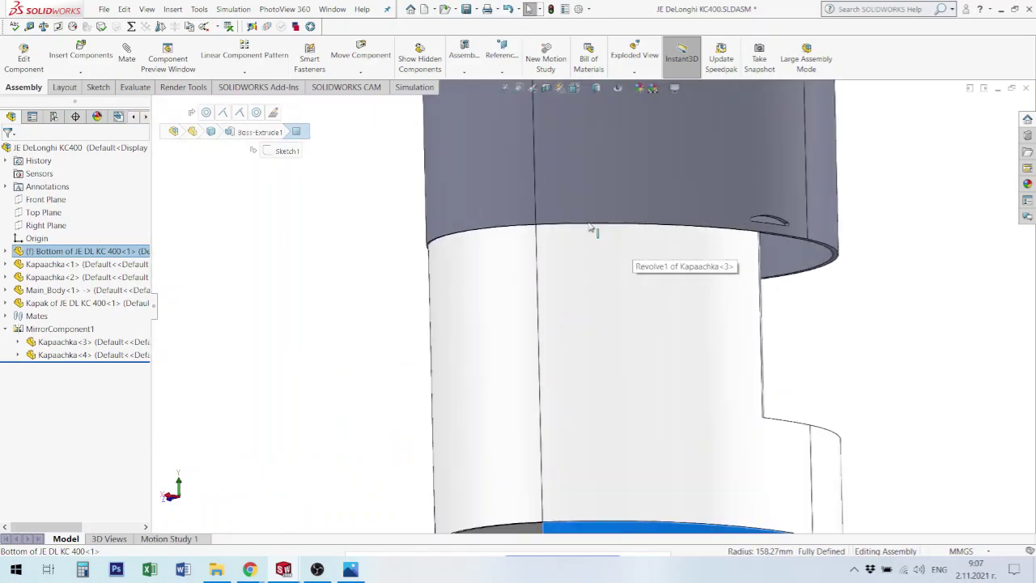
pyautogui.click(588, 245)
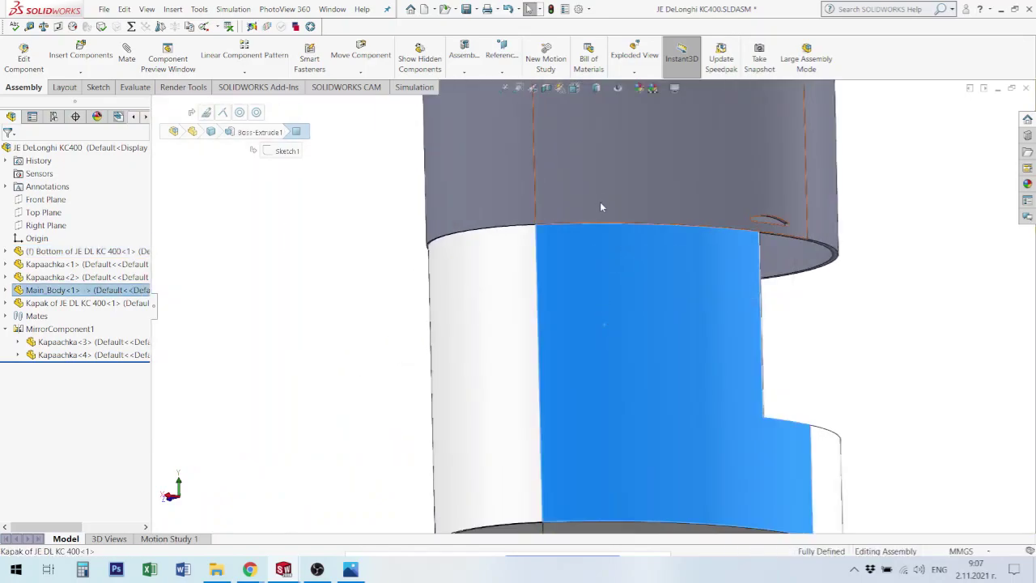
pyautogui.click(599, 202)
pyautogui.scroll(-5, 588, 191)
pyautogui.scroll(1, 587, 191)
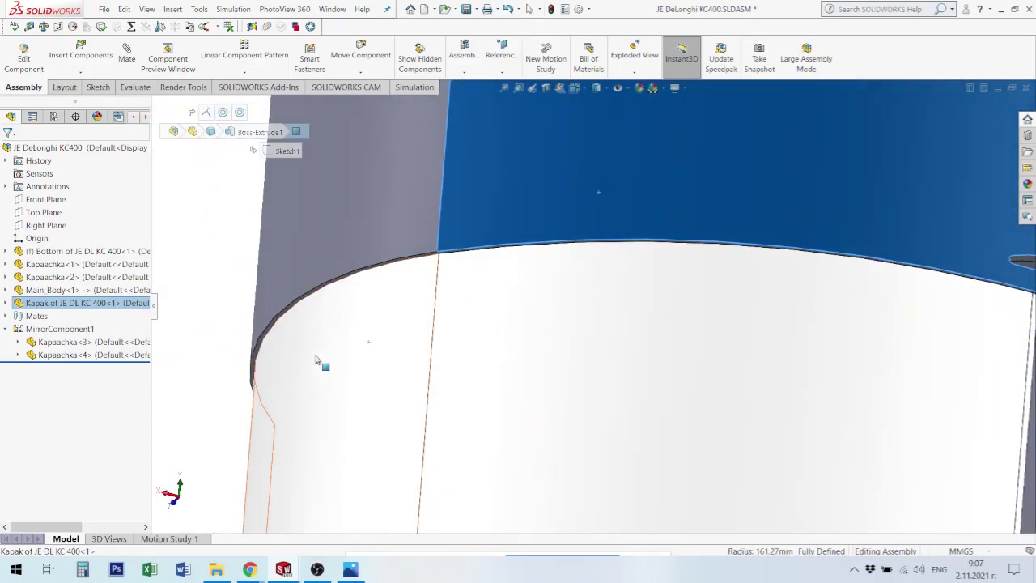
pyautogui.scroll(3, 644, 418)
pyautogui.scroll(3, 643, 368)
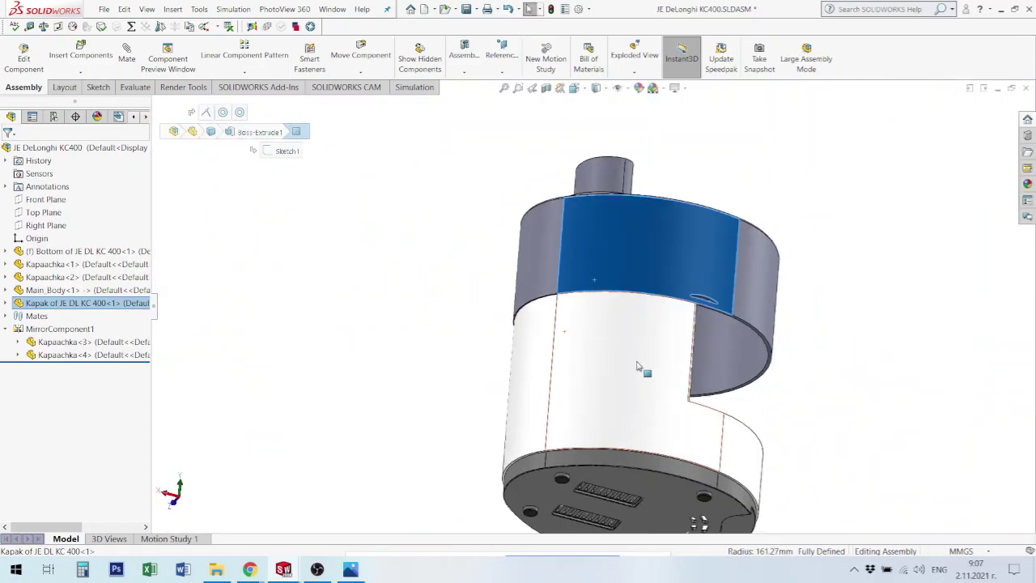
pyautogui.moveTo(653, 458); pyautogui.dragTo(648, 475, button='middle')
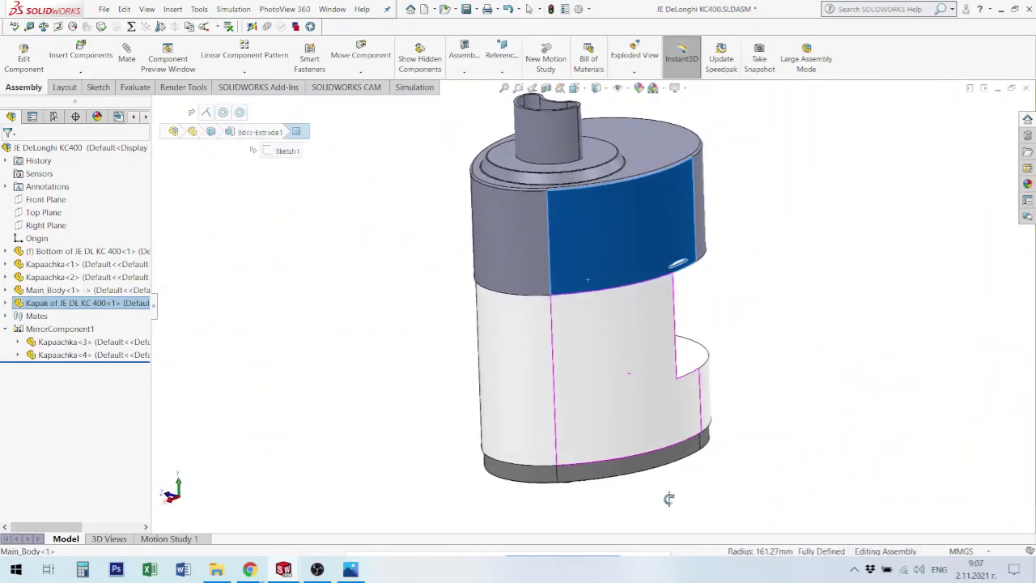
pyautogui.click(651, 464)
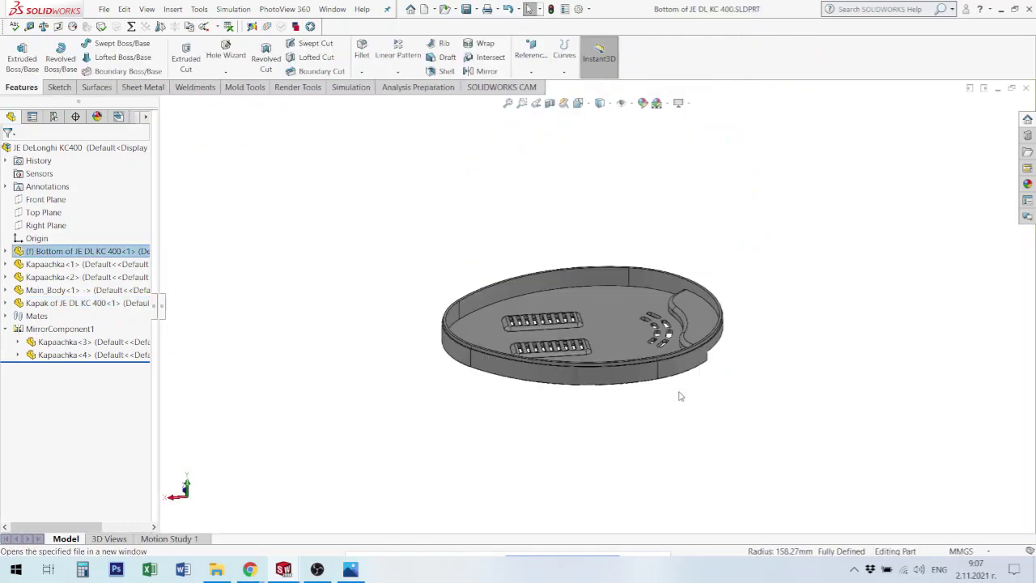
# Step: Edit the Bottom part's Sketch1 in top view and check the Ø174.00 dimension
pyautogui.click(37, 265)
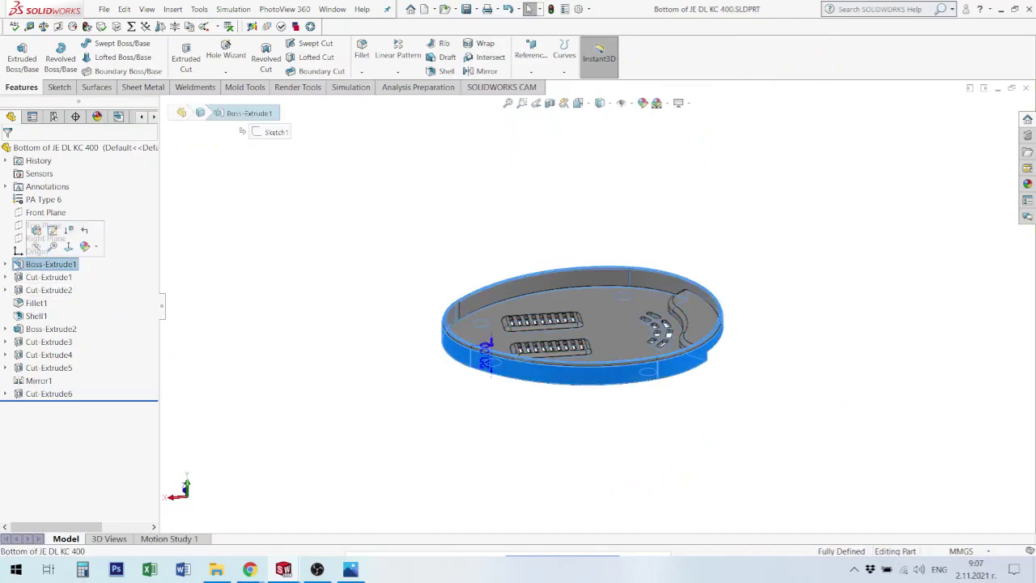
pyautogui.click(5, 264)
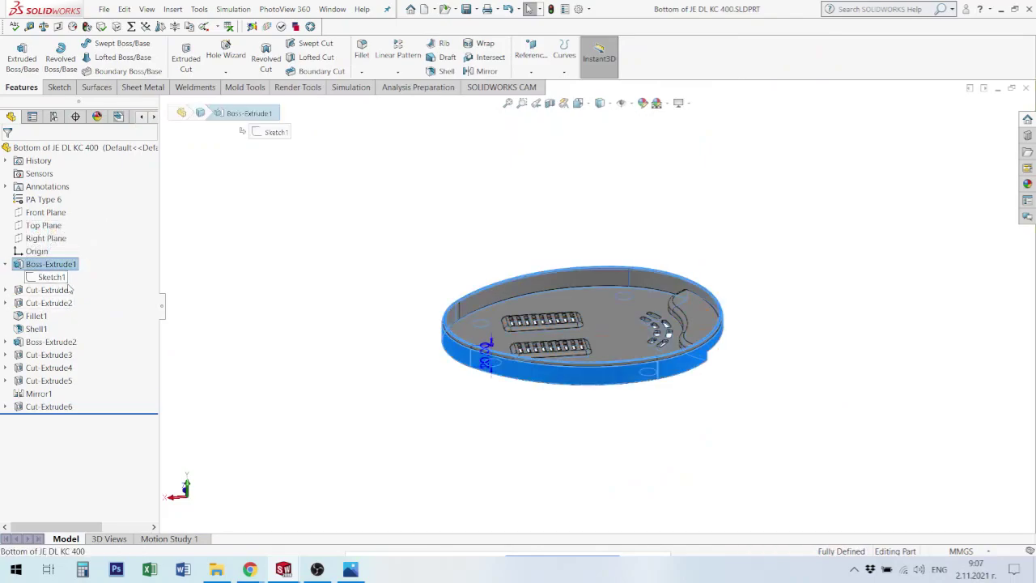
pyautogui.click(53, 277)
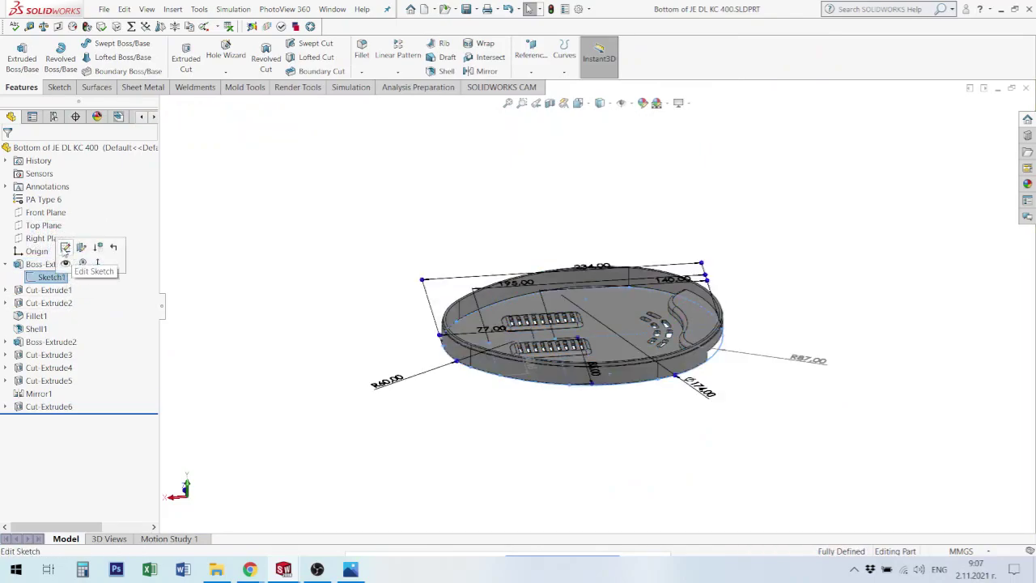
pyautogui.click(65, 248)
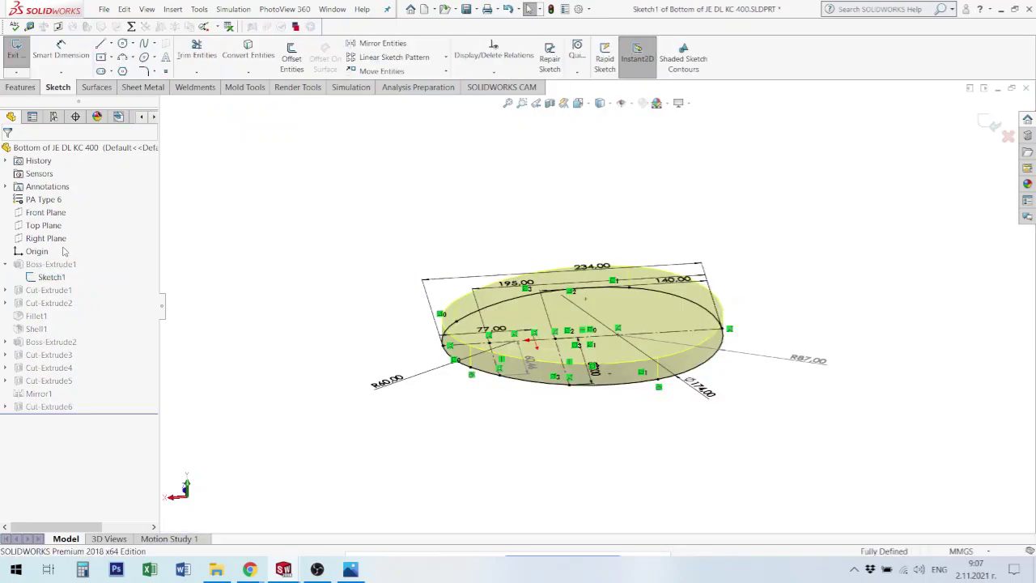
pyautogui.hotkey('ctrl', '8')
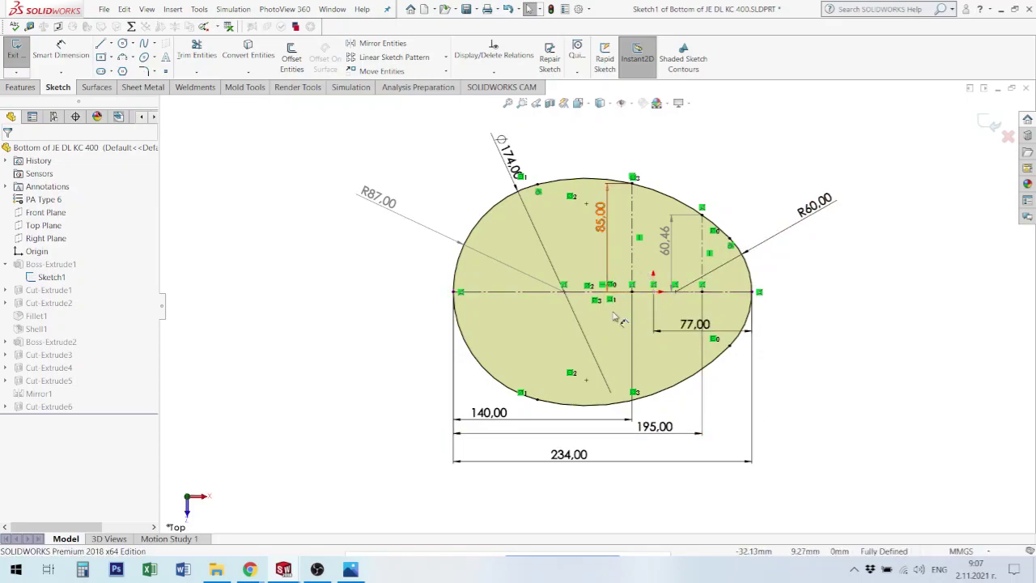
pyautogui.moveTo(517, 159)
pyautogui.mouseDown()
pyautogui.moveTo(527, 153)
pyautogui.moveTo(503, 162)
pyautogui.mouseUp()
pyautogui.click(492, 159)
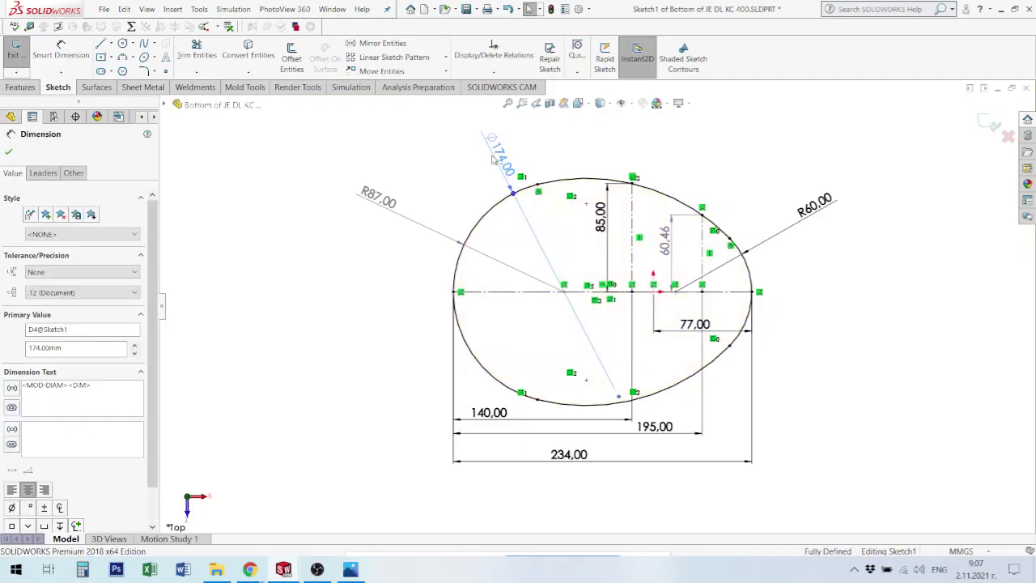
pyautogui.click(822, 217)
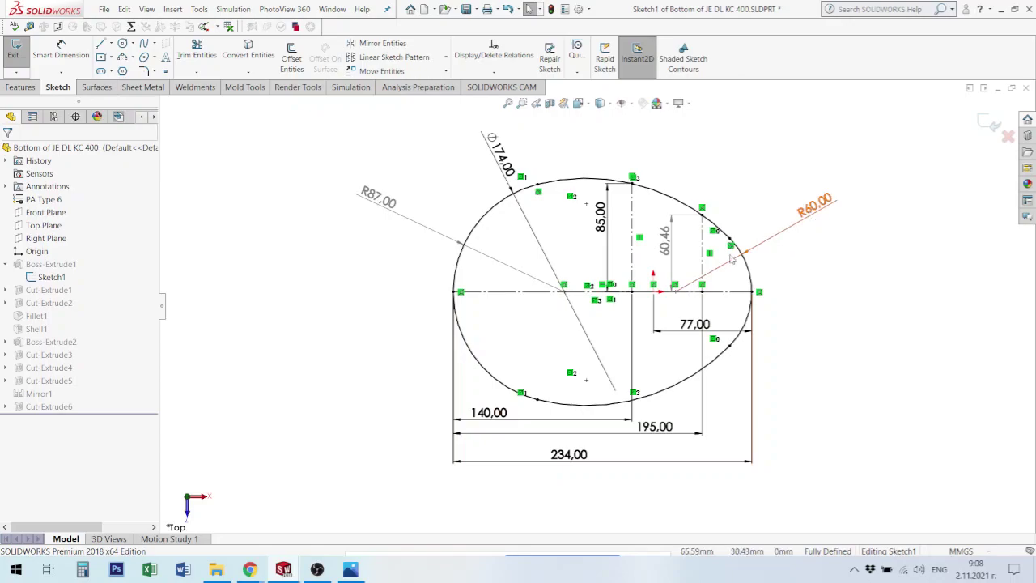
# Step: Exit the sketch, save and close the Bottom part, and select the Kapak lid
pyautogui.click(989, 123)
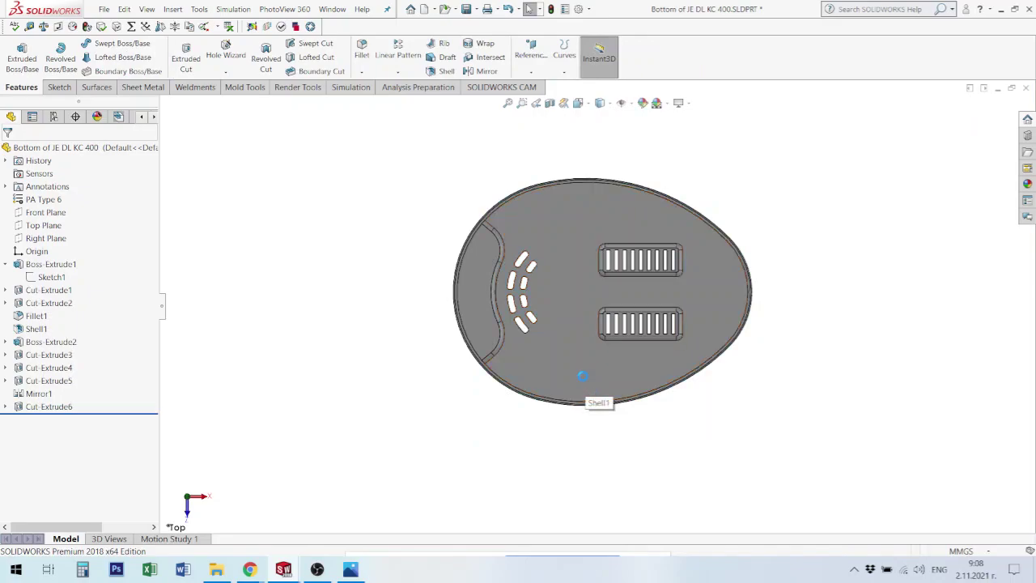
pyautogui.hotkey('ctrl', 's')
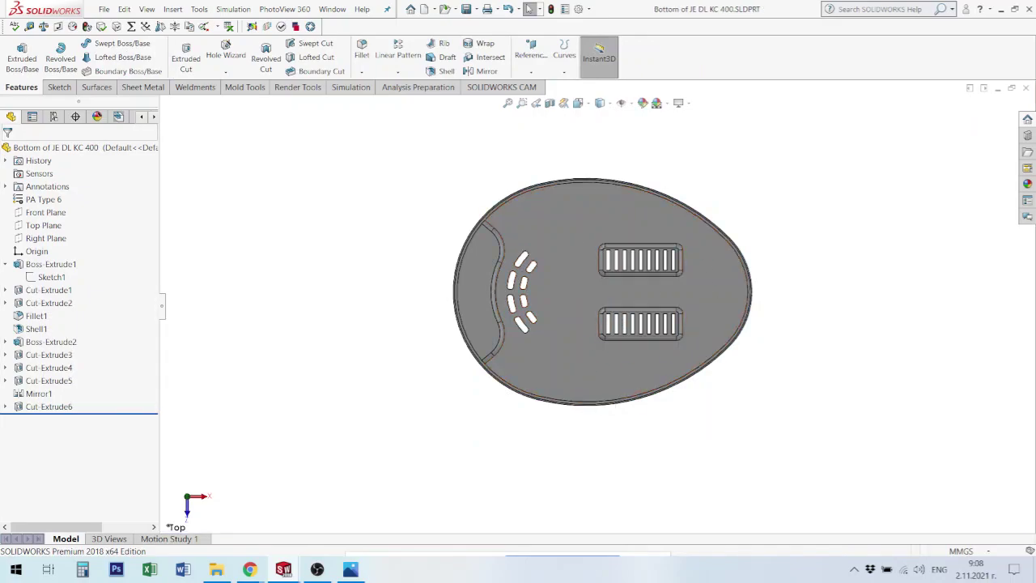
pyautogui.click(1025, 88)
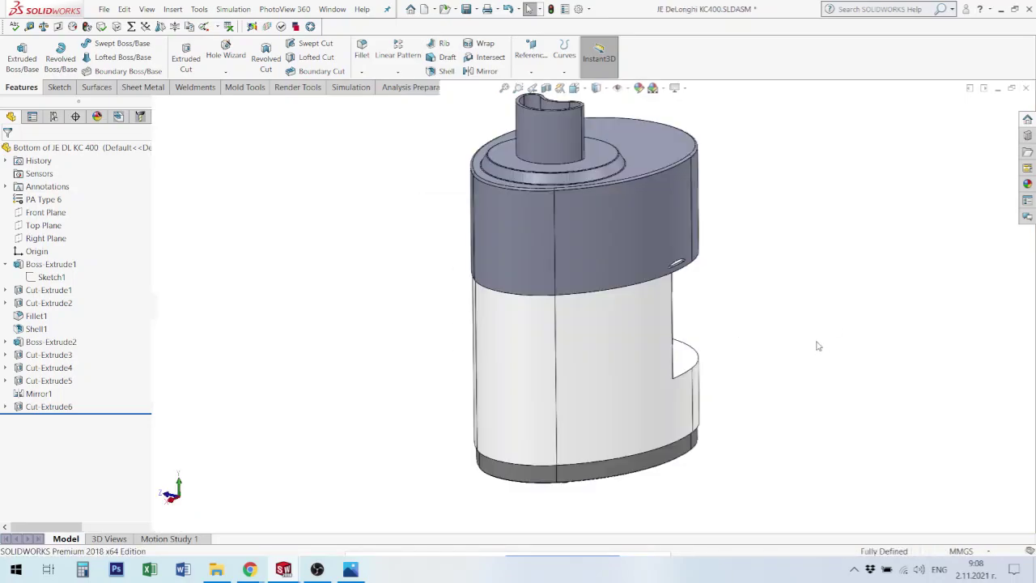
pyautogui.click(627, 204)
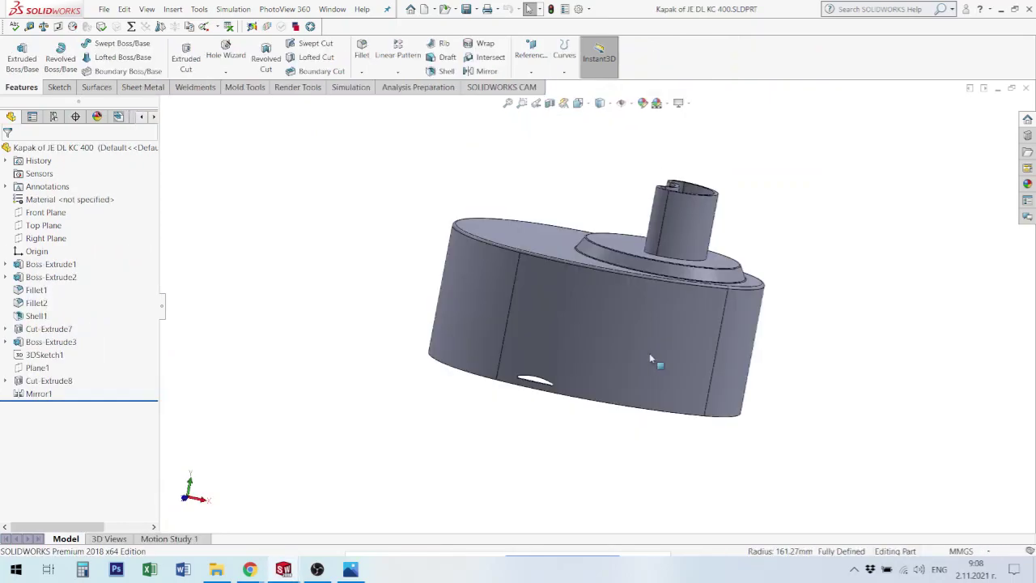
# Step: Open the lid's Boss-Extrude1 Sketch1 for editing
pyautogui.click(5, 264)
pyautogui.click(52, 277)
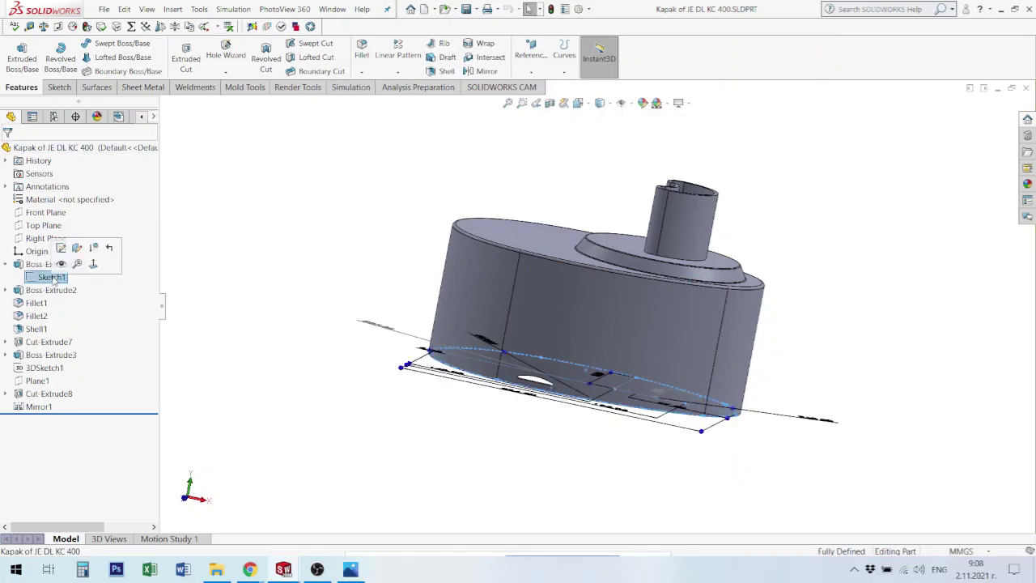
pyautogui.click(61, 248)
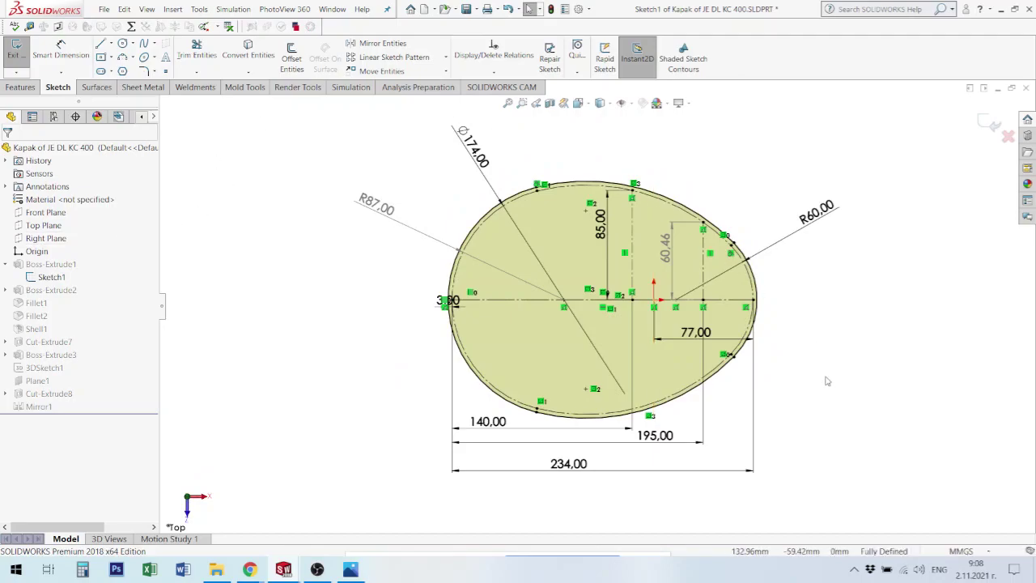
pyautogui.scroll(-2, 404, 293)
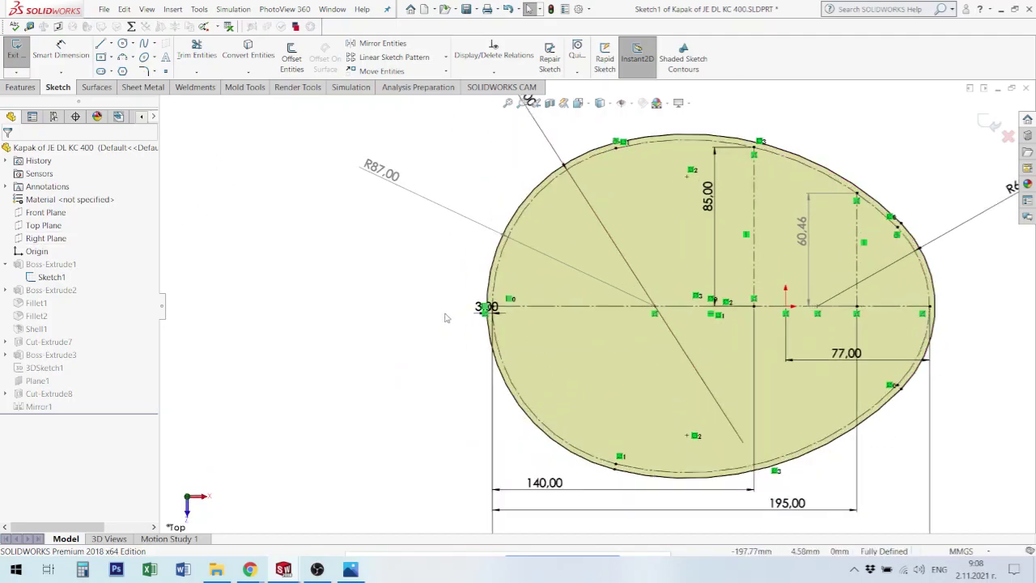
pyautogui.scroll(-3, 405, 293)
pyautogui.scroll(-1, 596, 355)
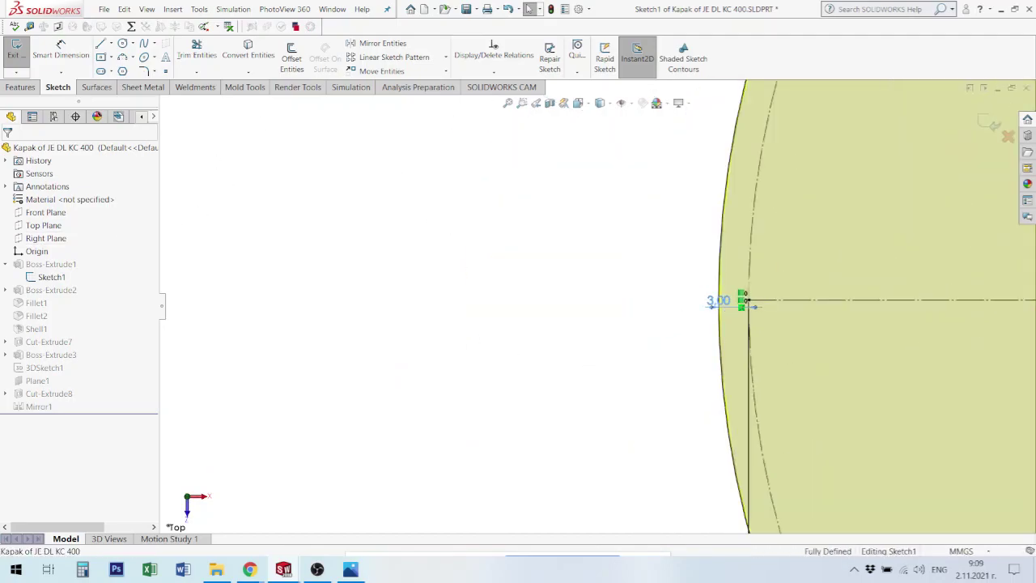
# Step: Change the 3.00 offset dimension to 2.00 mm and rebuild the lid
pyautogui.doubleClick(717, 301)
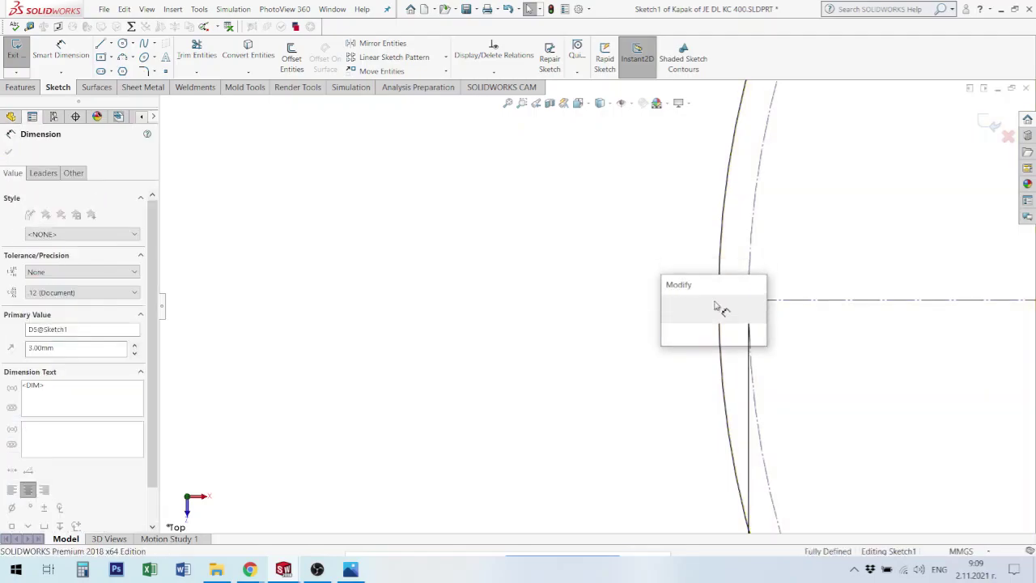
pyautogui.write('2')
pyautogui.press('Return')
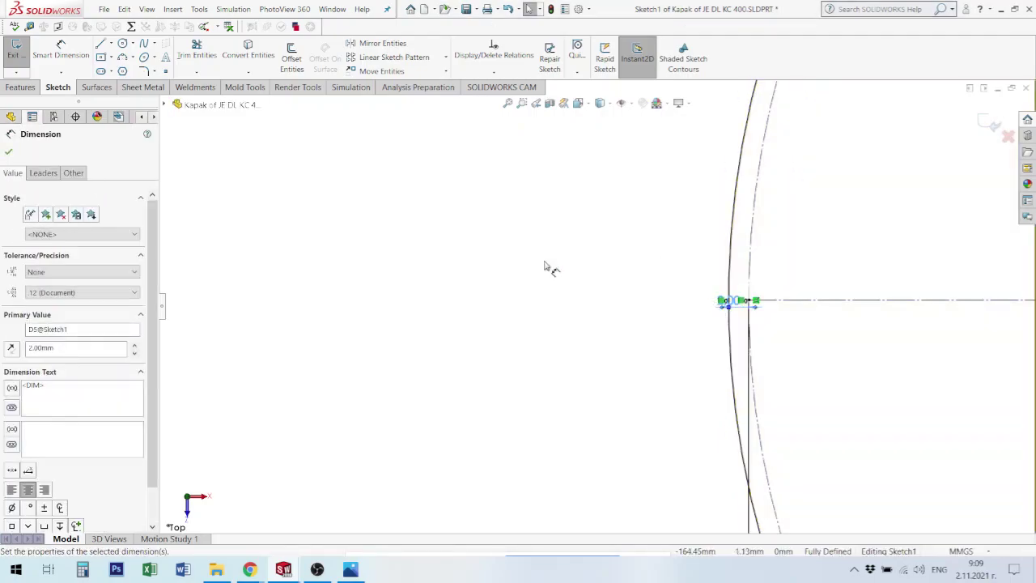
pyautogui.click(972, 162)
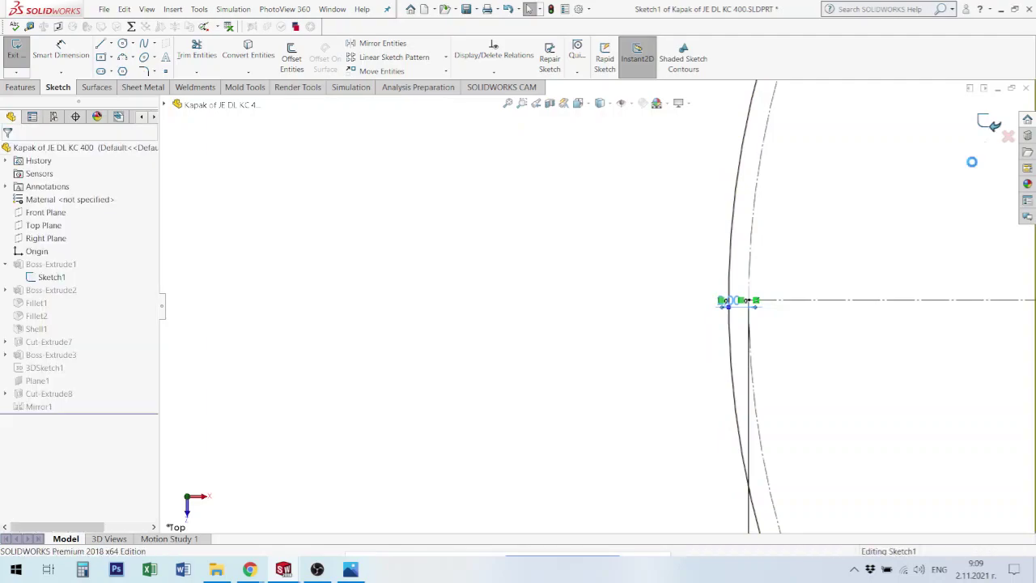
pyautogui.scroll(2, 847, 361)
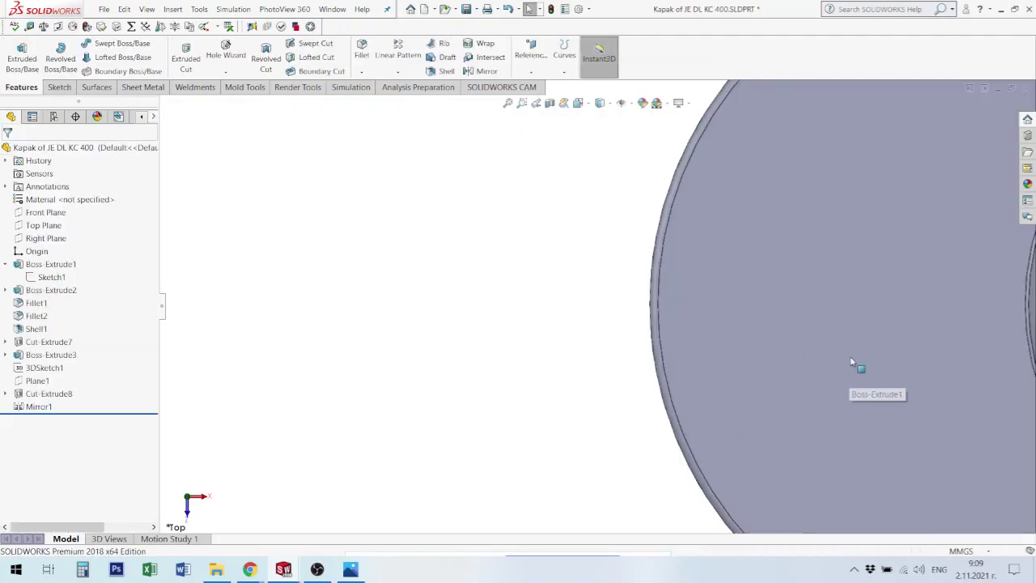
pyautogui.scroll(3, 856, 365)
pyautogui.scroll(2, 844, 377)
pyautogui.moveTo(844, 377); pyautogui.dragTo(852, 228, button='middle')
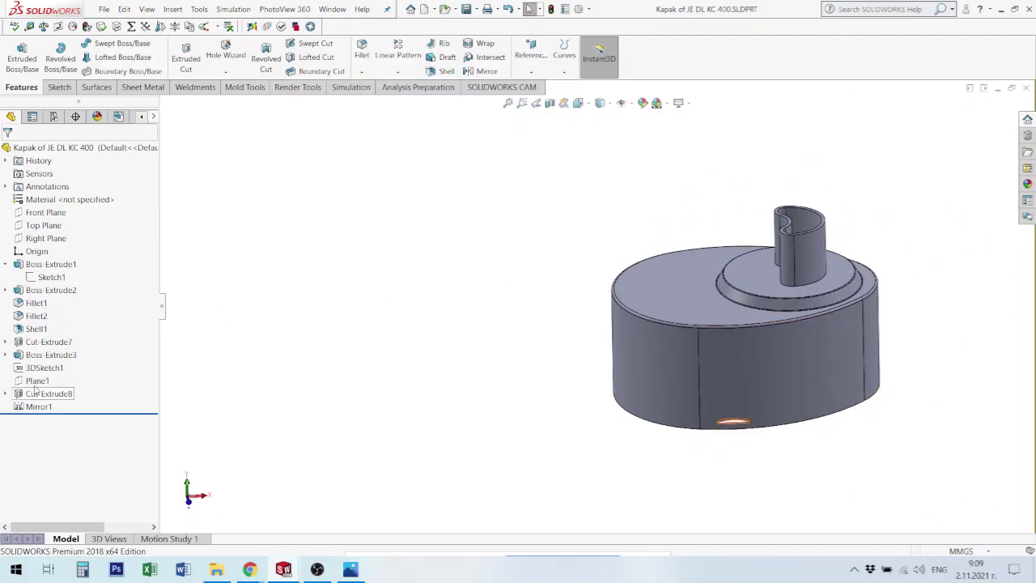
# Step: Assign ABS PC material to the Kapak lid part
pyautogui.rightClick(65, 201)
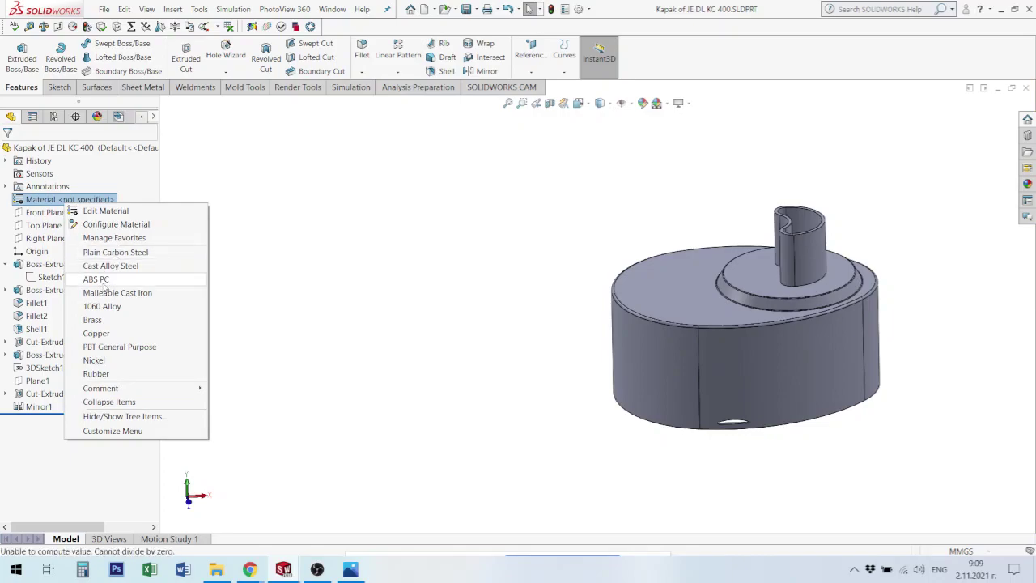
pyautogui.click(95, 279)
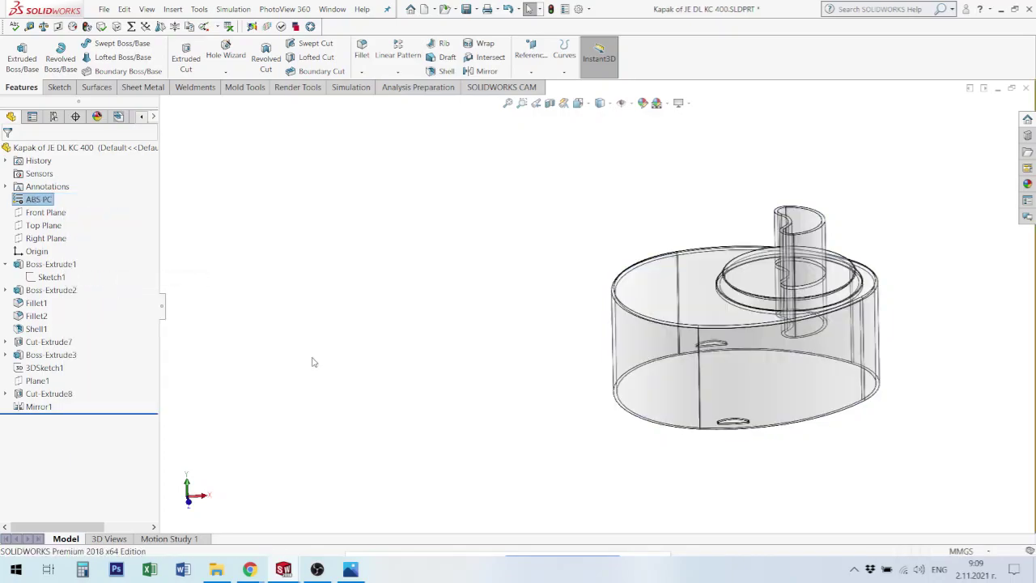
pyautogui.moveTo(876, 505)
pyautogui.mouseDown(button='middle')
pyautogui.moveTo(860, 513)
pyautogui.moveTo(883, 513)
pyautogui.moveTo(831, 462)
pyautogui.mouseUp(button='middle')
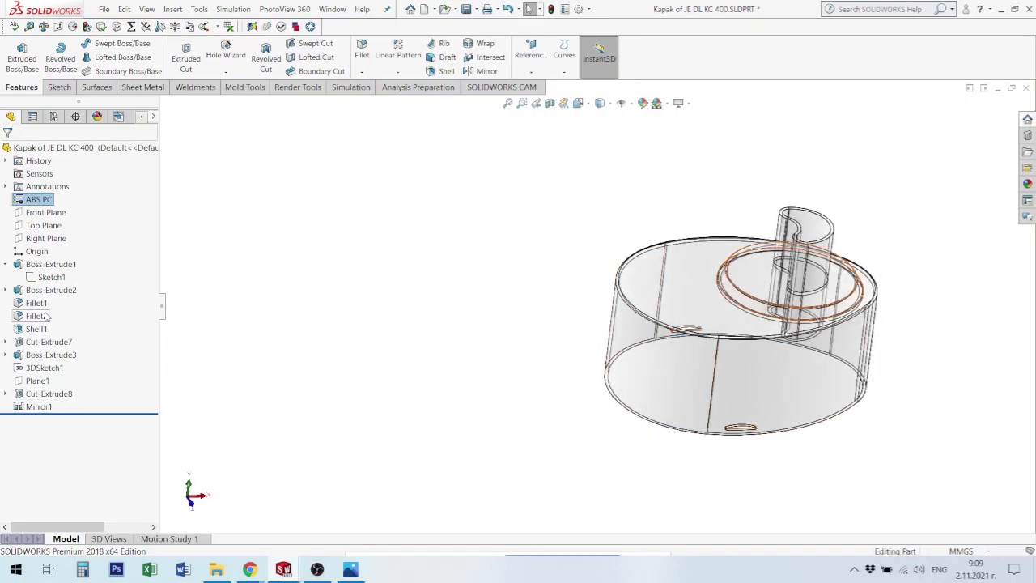
pyautogui.click(37, 267)
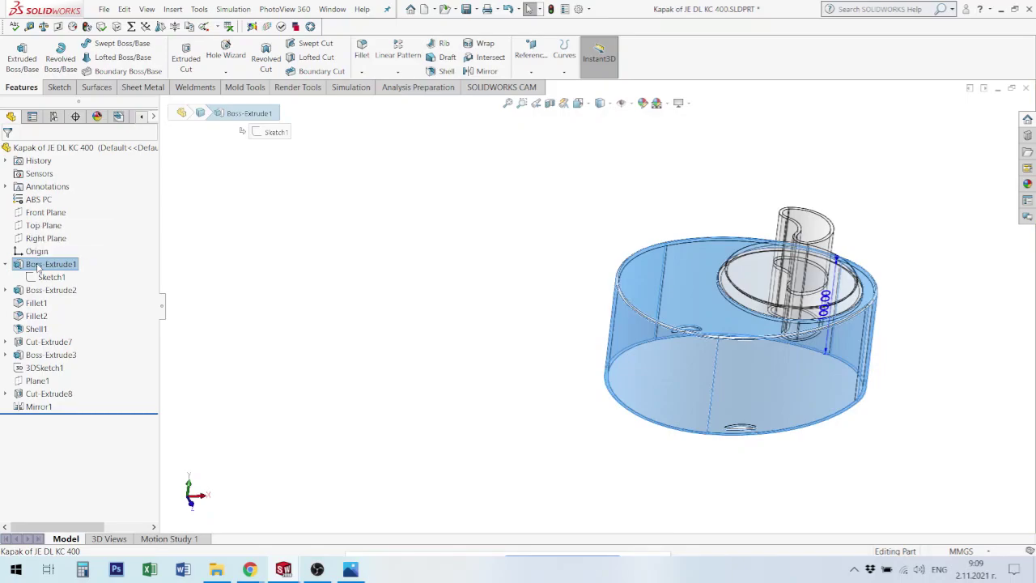
pyautogui.rightClick(38, 268)
pyautogui.click(291, 321)
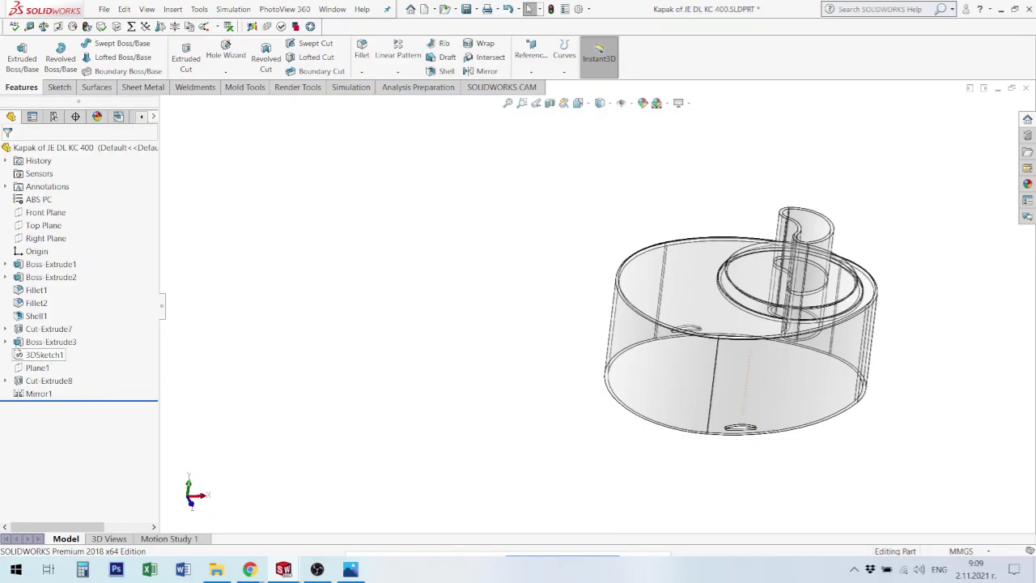
# Step: Make Boss-Extrude1 through Boss-Extrude3 opaque using Change Transparency
pyautogui.click(48, 342)
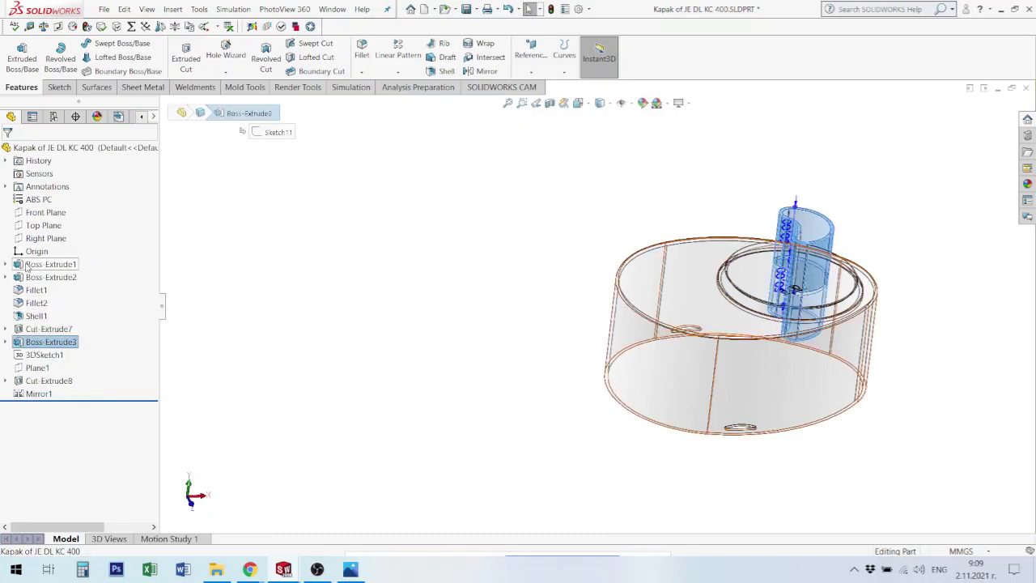
pyautogui.keyDown('shift'); pyautogui.click(29, 267); pyautogui.keyUp('shift')
pyautogui.rightClick(28, 267)
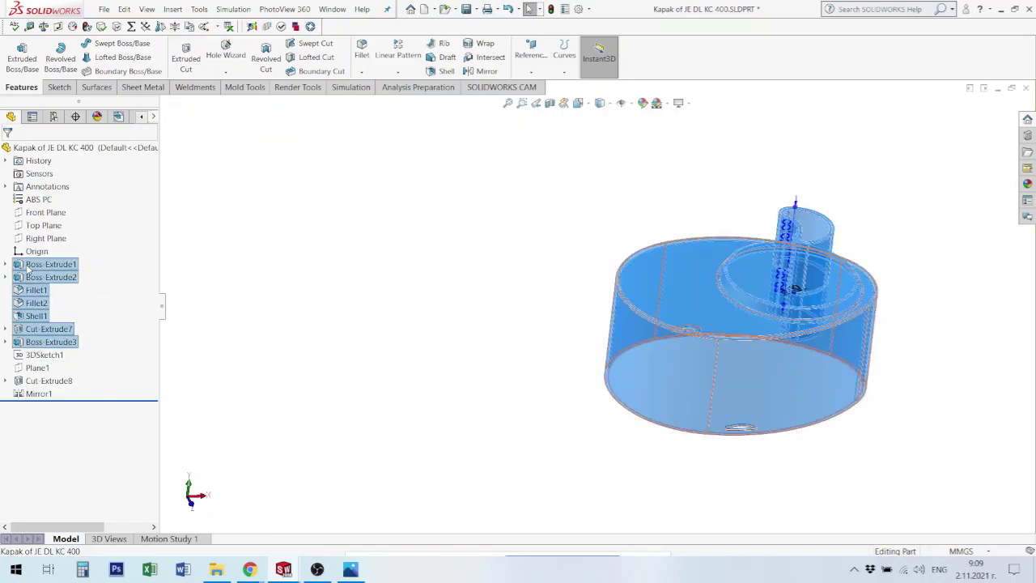
pyautogui.click(91, 382)
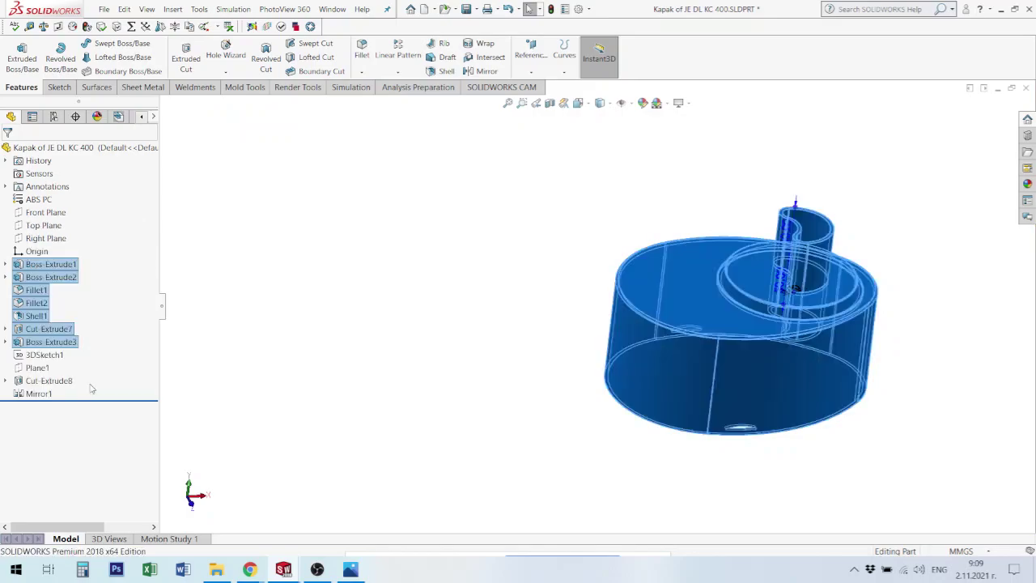
pyautogui.click(361, 403)
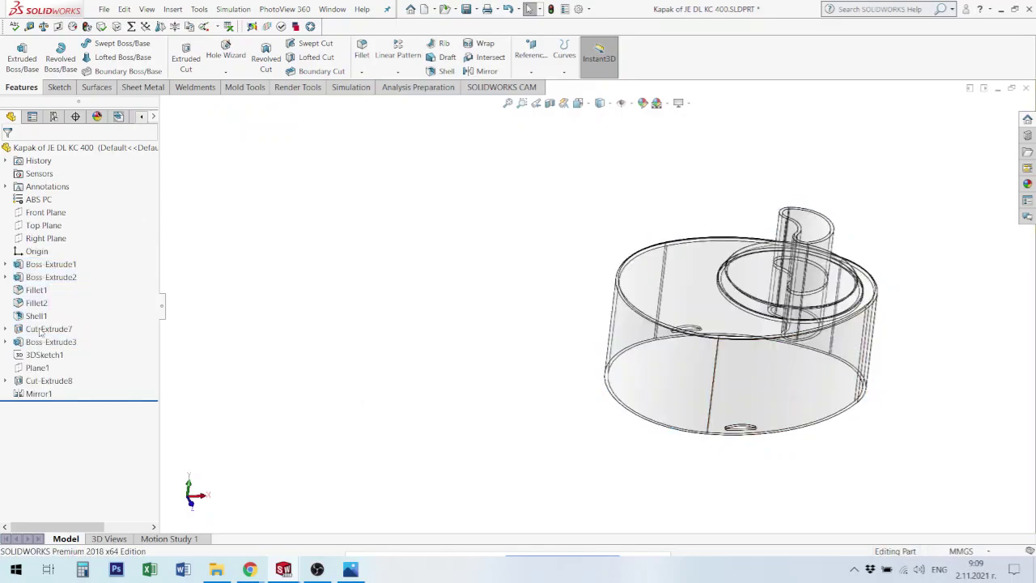
pyautogui.click(60, 267)
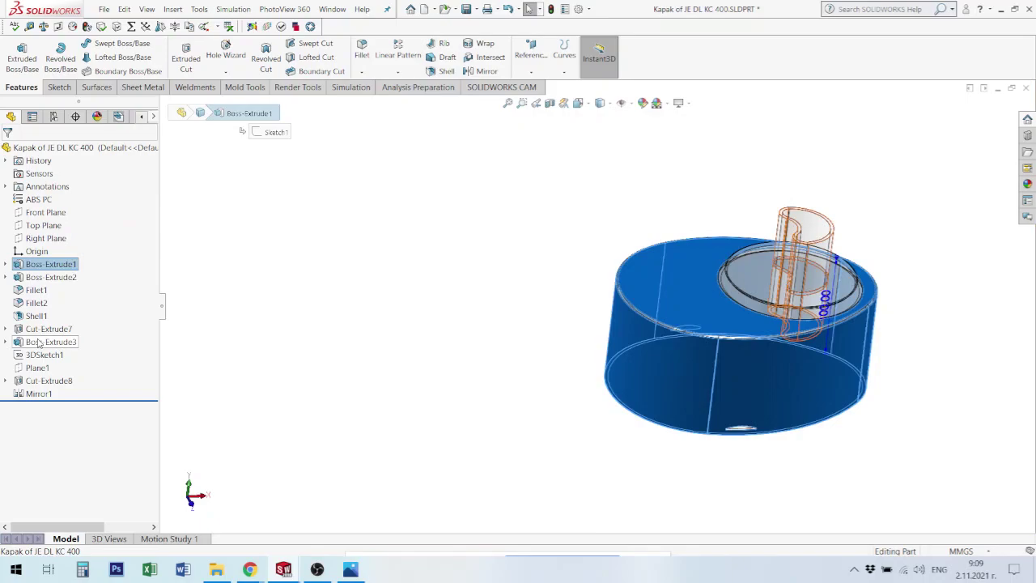
pyautogui.keyDown('shift'); pyautogui.click(38, 343); pyautogui.keyUp('shift')
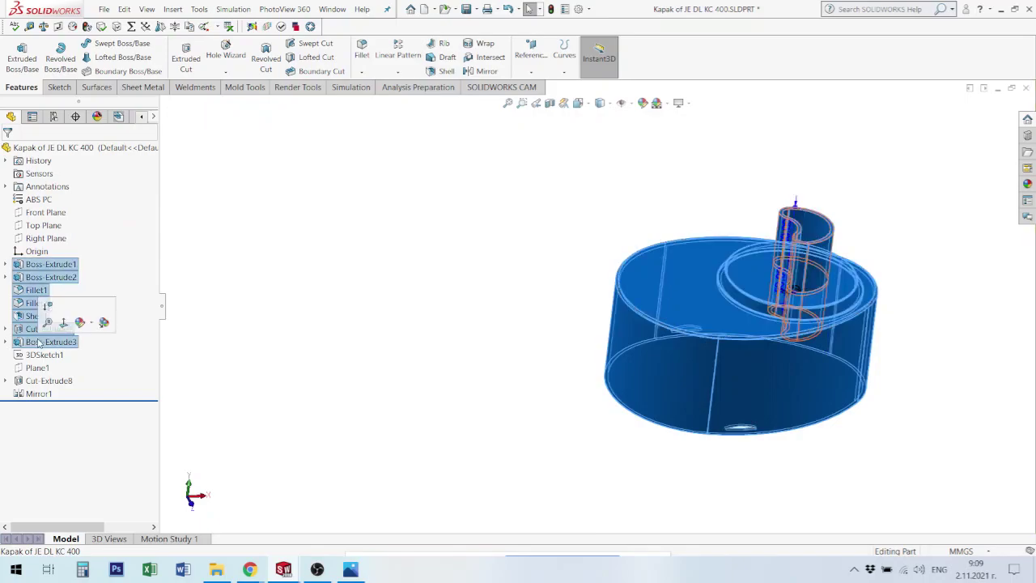
pyautogui.rightClick(38, 343)
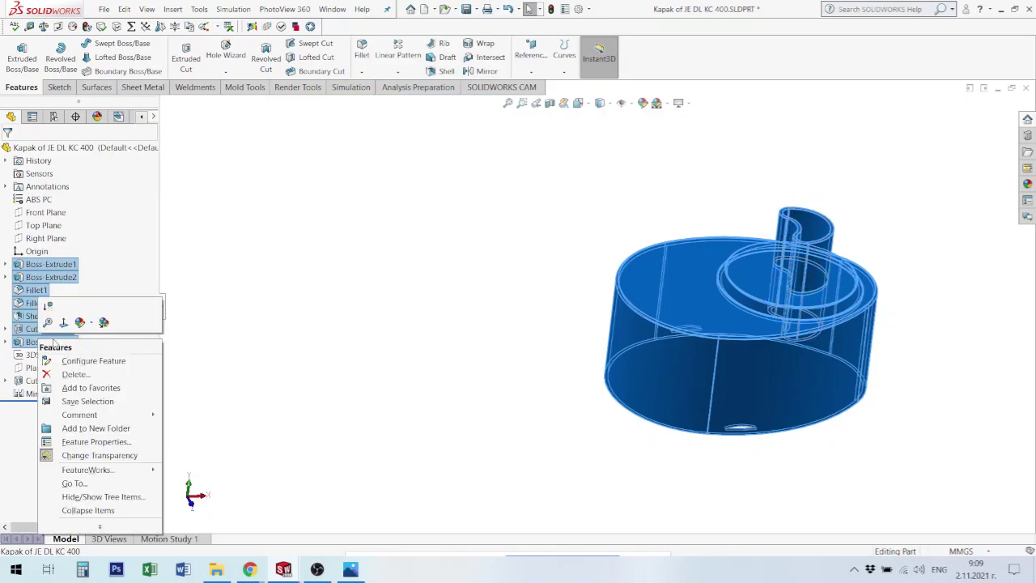
pyautogui.click(81, 456)
pyautogui.click(868, 506)
pyautogui.moveTo(891, 331)
pyautogui.mouseDown(button='middle')
pyautogui.moveTo(708, 234)
pyautogui.moveTo(504, 300)
pyautogui.moveTo(481, 270)
pyautogui.moveTo(365, 288)
pyautogui.moveTo(399, 312)
pyautogui.mouseUp(button='middle')
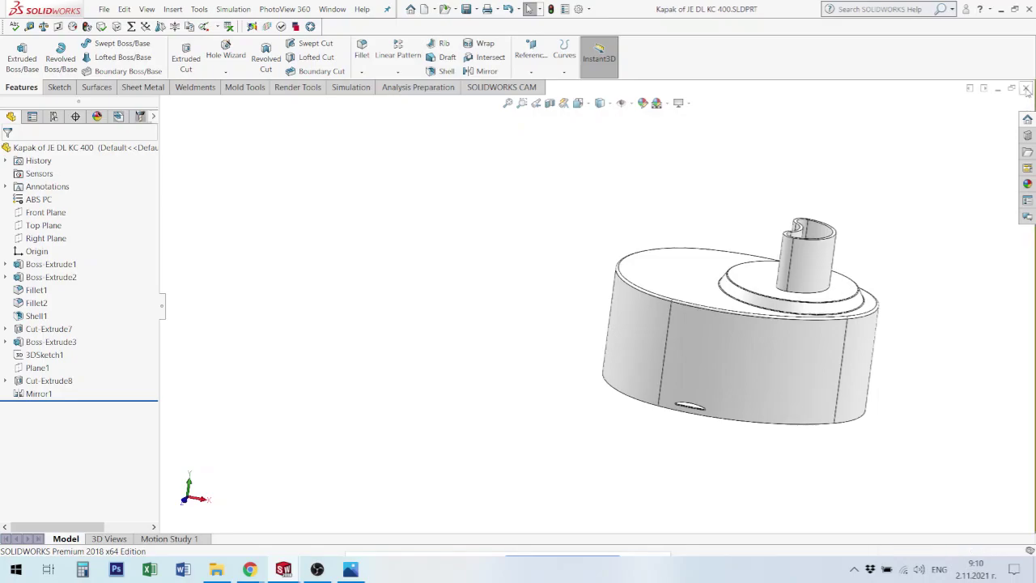
# Step: From the KC400 assembly, open Main_Body via its top face and select the front cut face
pyautogui.hotkey('ctrl', 'Tab')
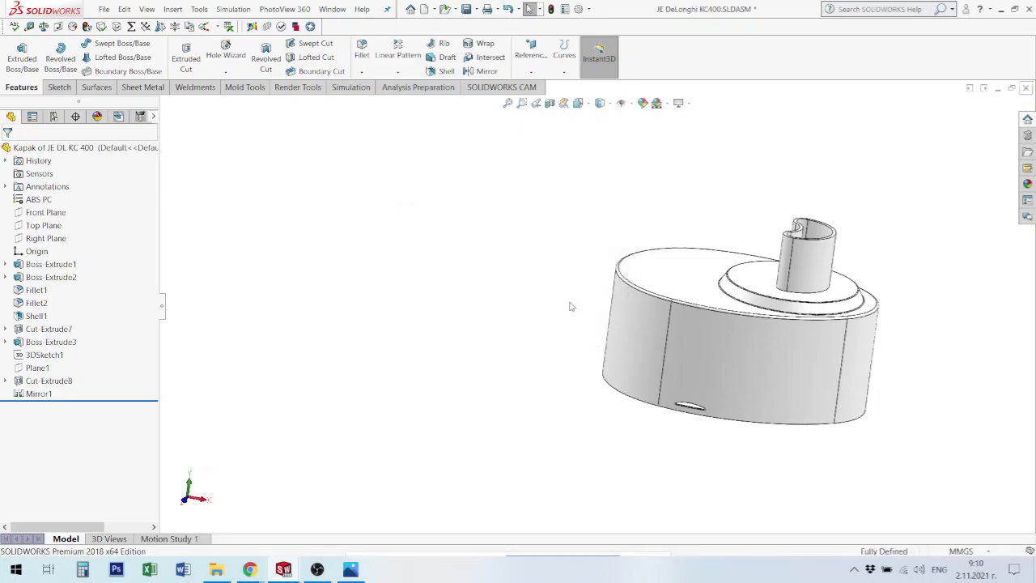
pyautogui.scroll(-5, 562, 254)
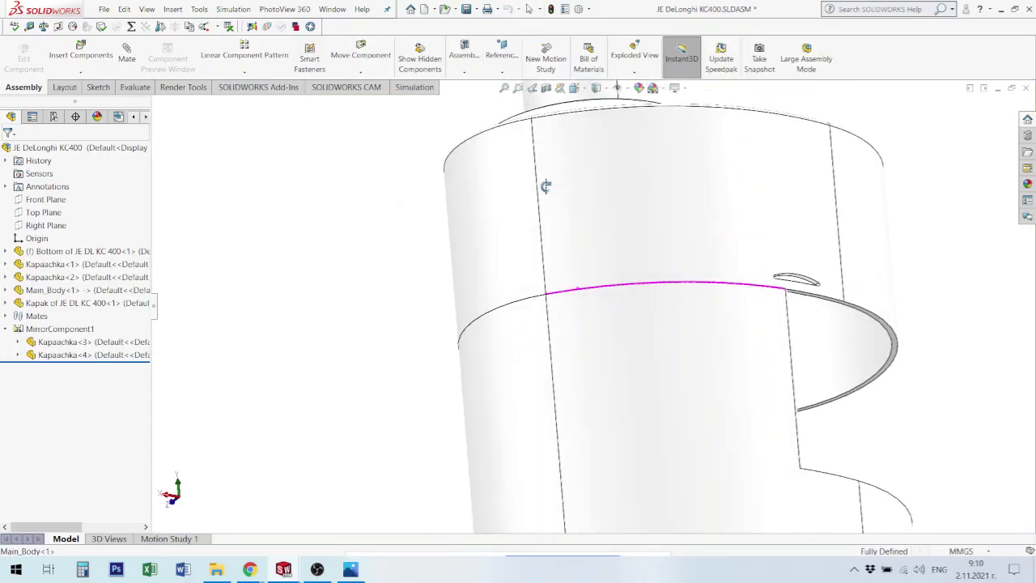
pyautogui.moveTo(543, 185); pyautogui.dragTo(526, 256, button='middle')
pyautogui.scroll(2, 526, 256)
pyautogui.scroll(3, 813, 444)
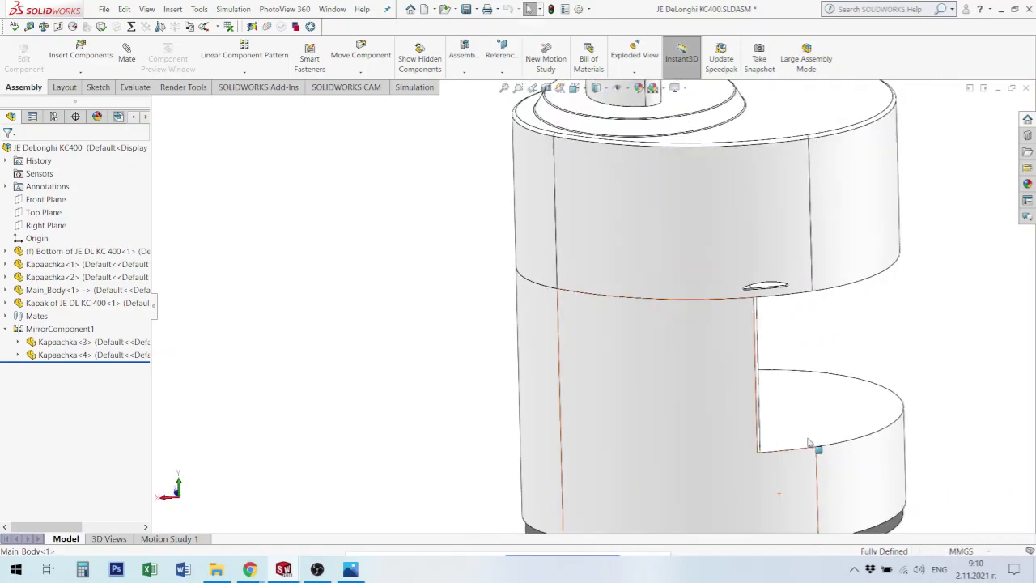
pyautogui.scroll(2, 814, 444)
pyautogui.click(748, 380)
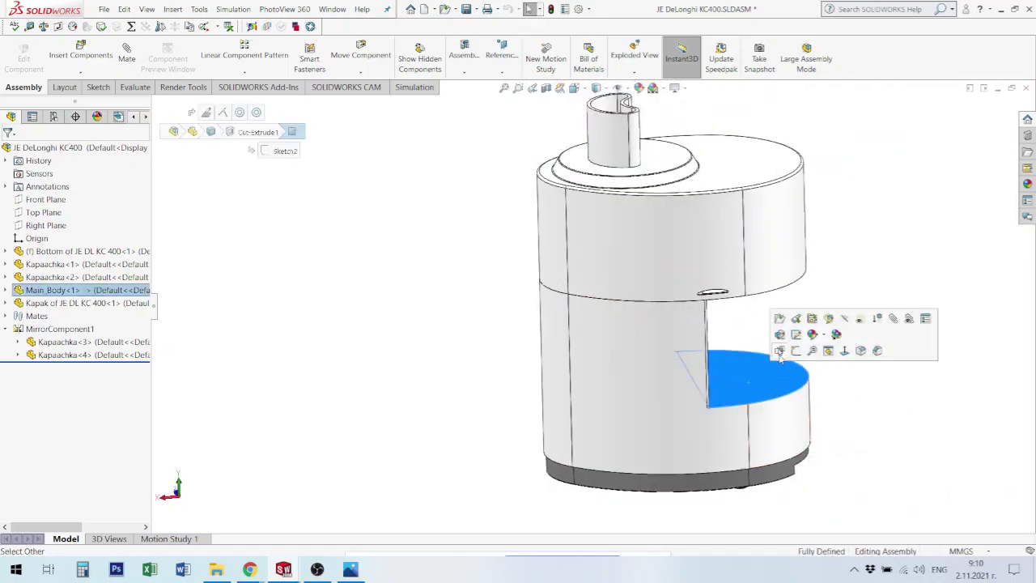
pyautogui.click(779, 318)
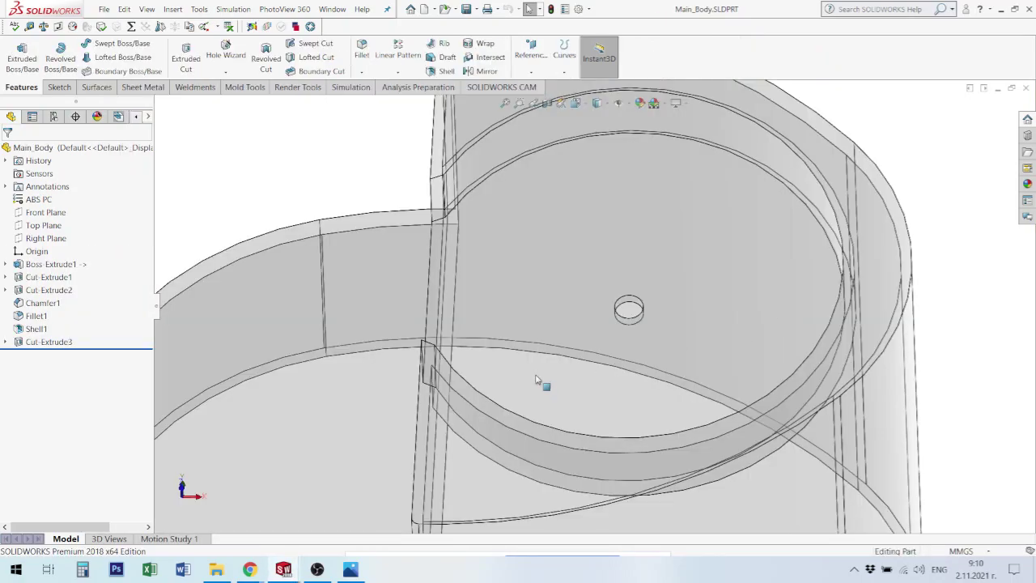
pyautogui.scroll(1, 599, 354)
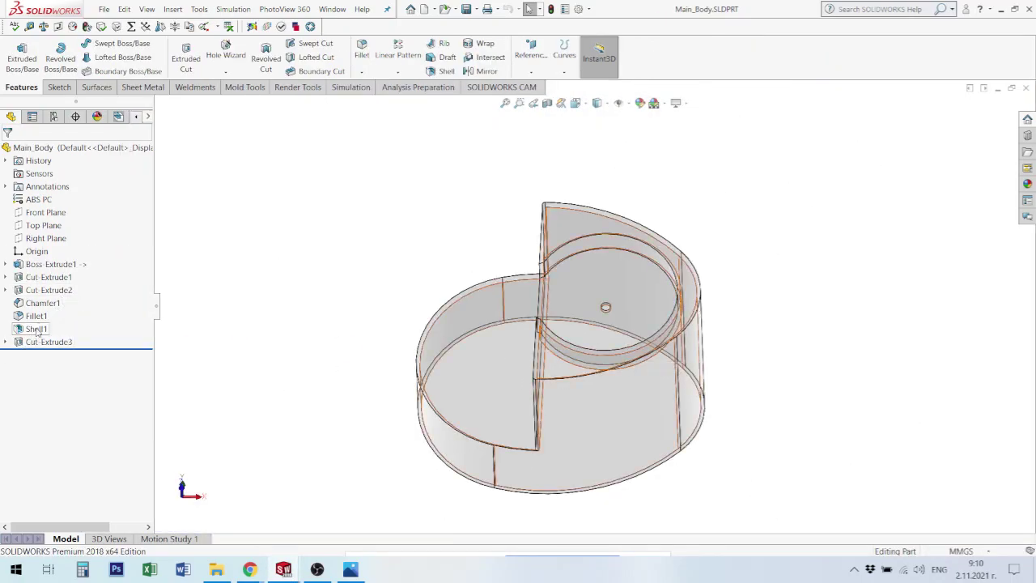
pyautogui.moveTo(443, 384)
pyautogui.mouseDown(button='middle')
pyautogui.moveTo(434, 343)
pyautogui.moveTo(474, 363)
pyautogui.mouseUp(button='middle')
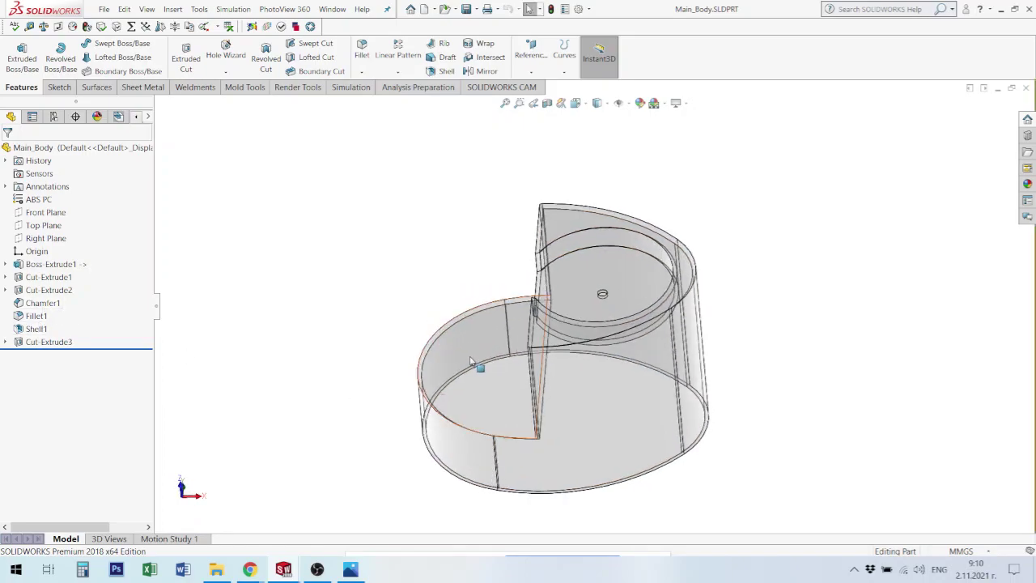
pyautogui.click(474, 363)
# Step: Change Cut-Extrude1's offset distance from 60 mm to 15 mm and rebuild the cut
pyautogui.click(501, 308)
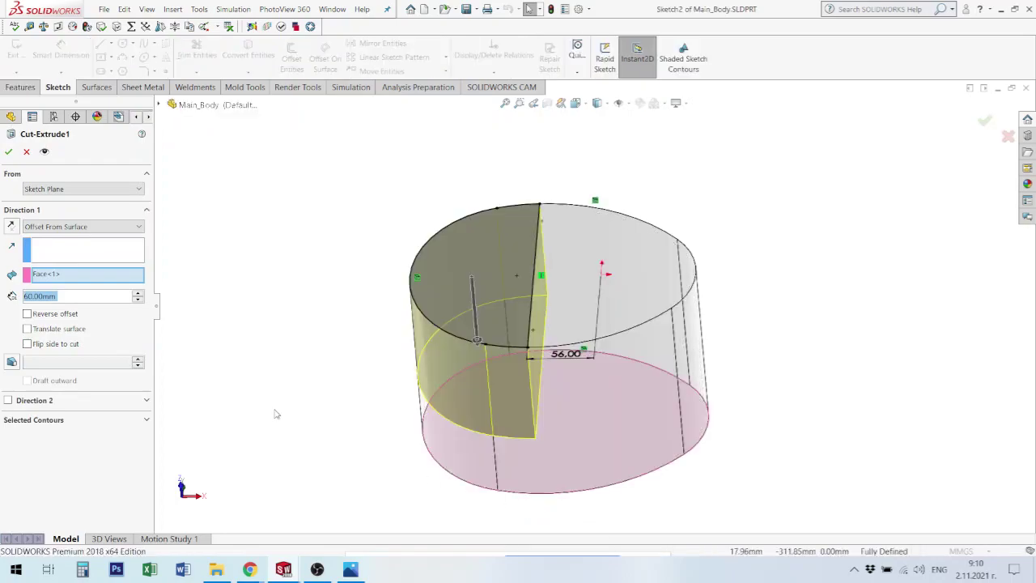
pyautogui.write('15')
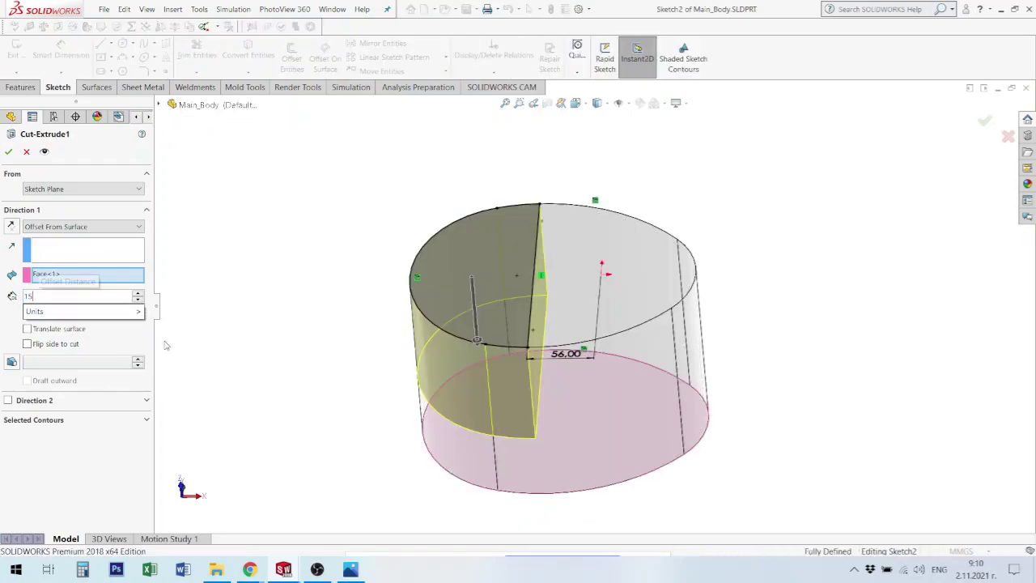
pyautogui.press('Return')
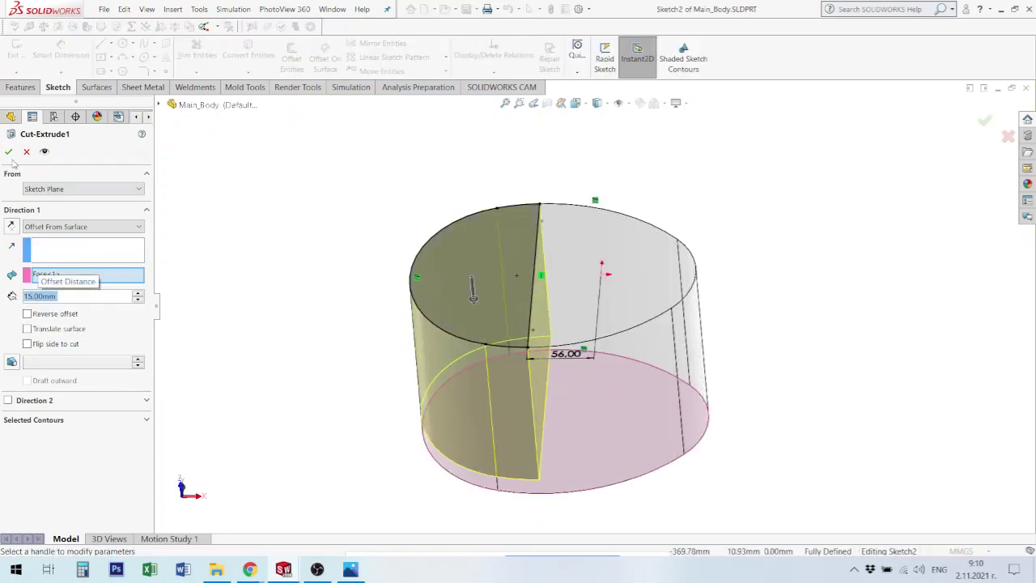
pyautogui.click(8, 151)
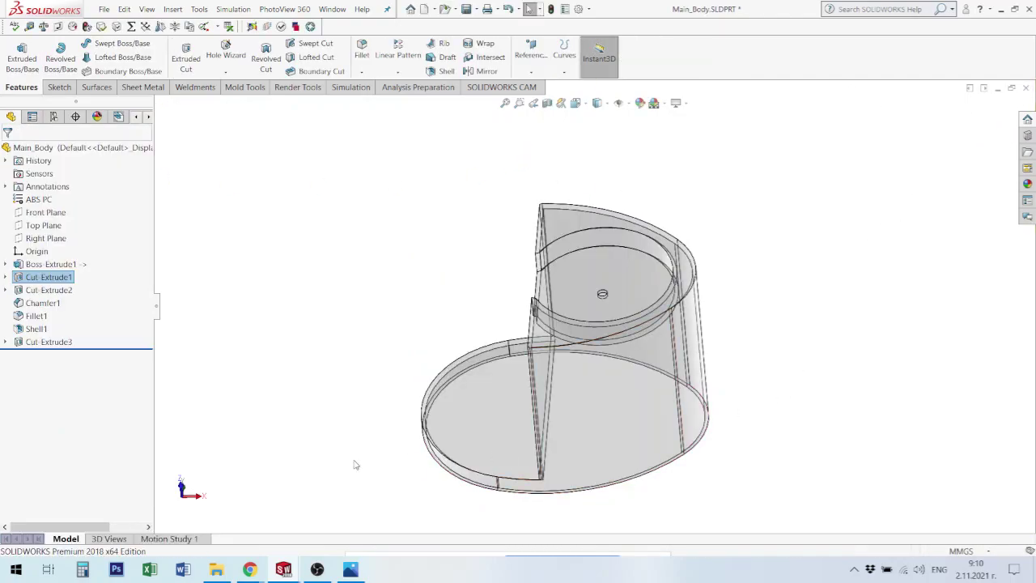
# Step: Select the Main_Body features from Boss-Extrude1 through Cut-Extrude3 in the feature tree
pyautogui.click(50, 264)
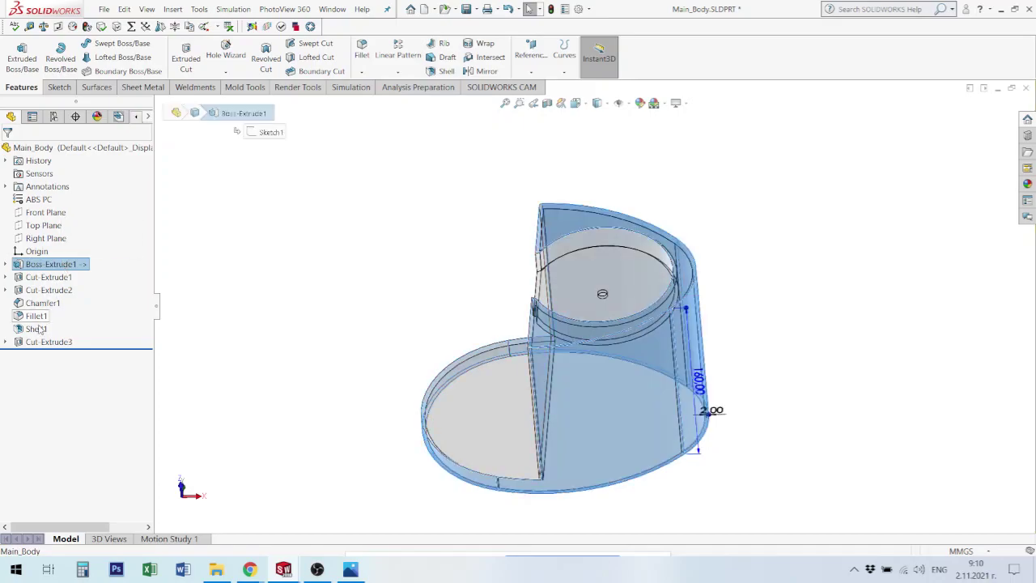
pyautogui.keyDown('shift'); pyautogui.click(39, 329); pyautogui.keyUp('shift')
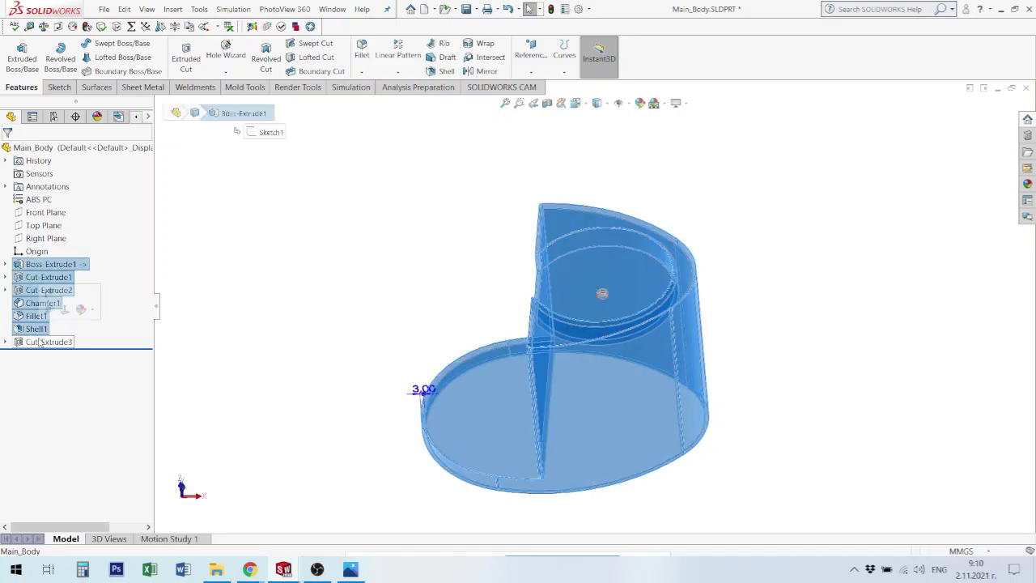
pyautogui.keyDown('shift'); pyautogui.click(44, 342); pyautogui.keyUp('shift')
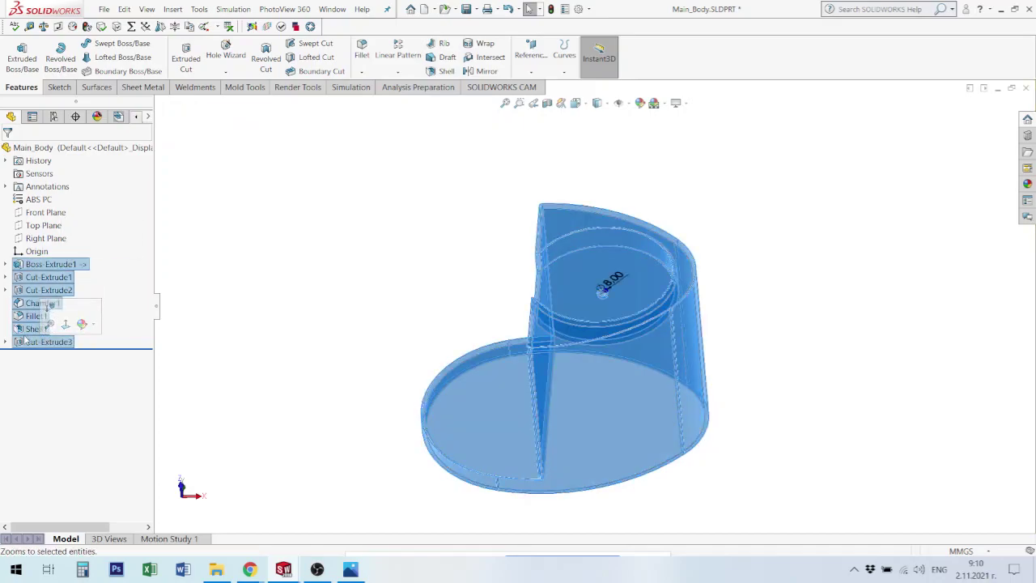
pyautogui.rightClick(29, 331)
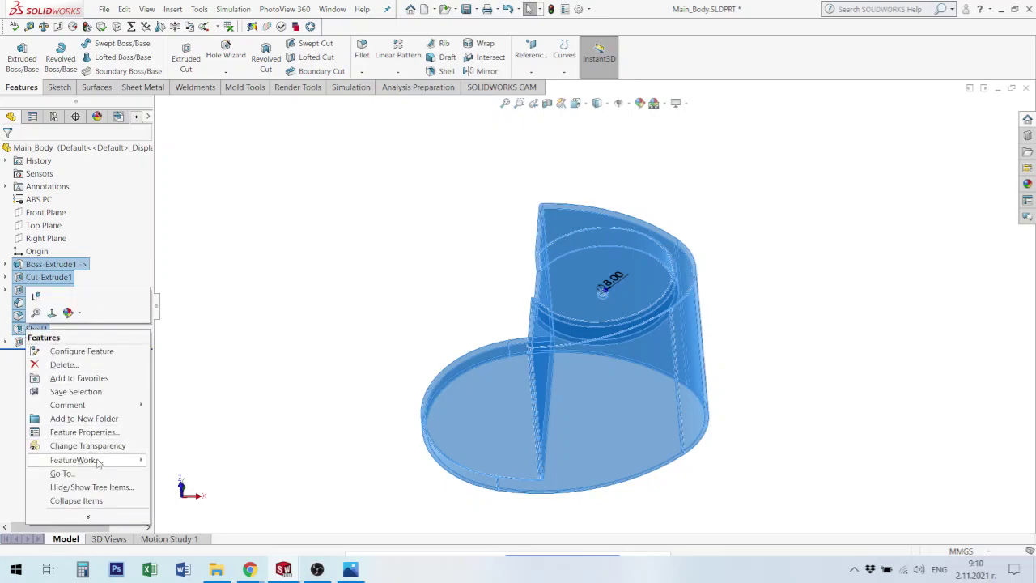
# Step: Use Change Transparency so the selected Main_Body features display opaque, then check the flat front face
pyautogui.click(97, 446)
pyautogui.rightClick(31, 297)
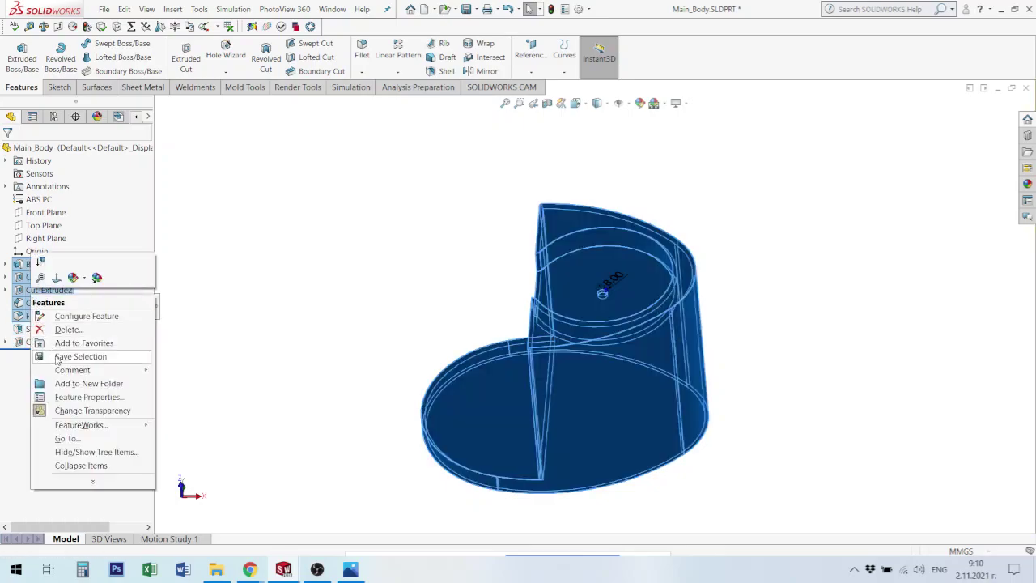
pyautogui.click(85, 413)
pyautogui.click(332, 338)
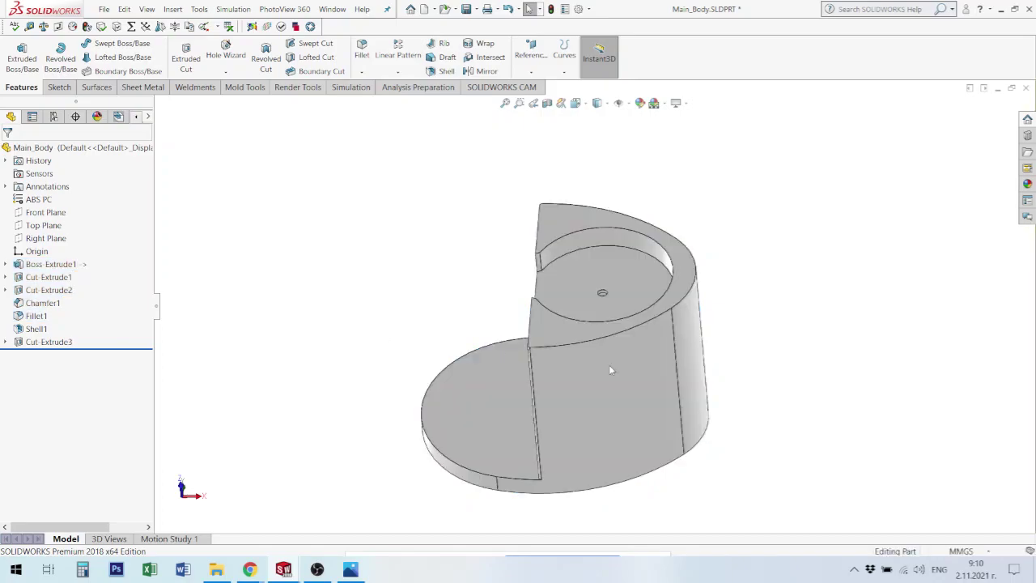
pyautogui.moveTo(805, 393); pyautogui.dragTo(862, 351, button='middle')
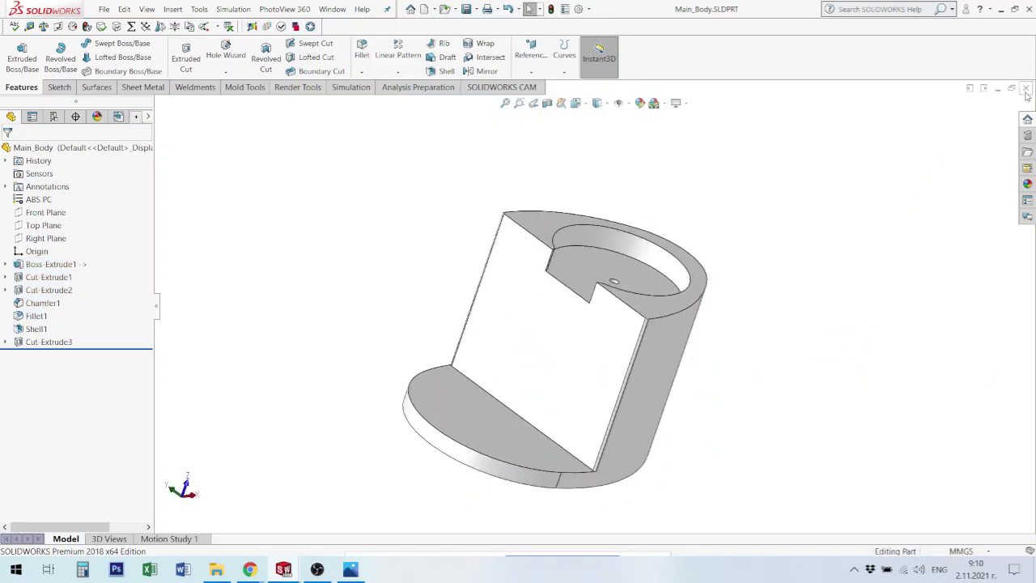
# Step: Switch to JE DeLonghi KC400.SLDASM and inspect the deeper front recess reaching the base
pyautogui.hotkey('ctrl', 'Tab')
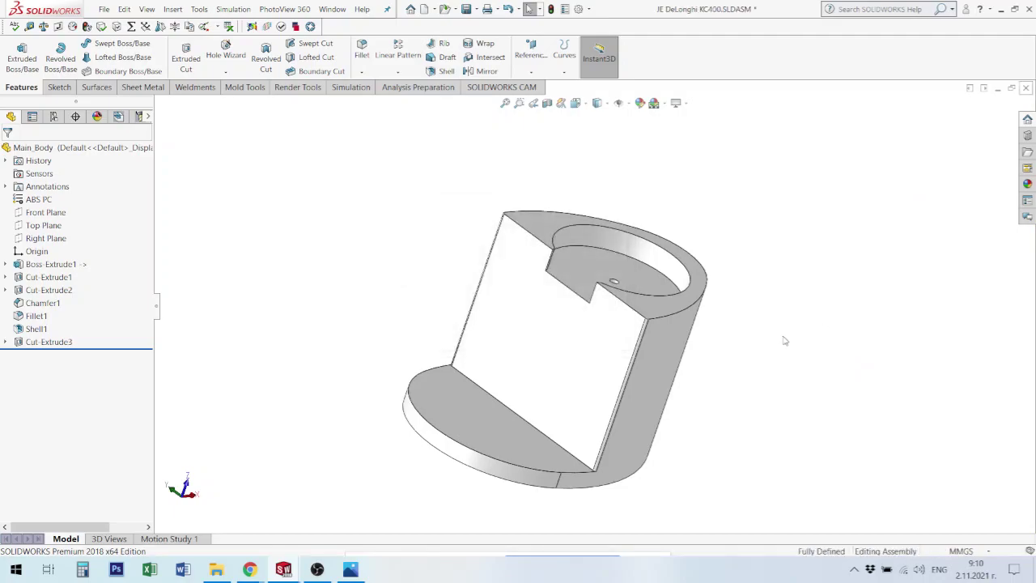
pyautogui.moveTo(700, 292)
pyautogui.mouseDown(button='middle')
pyautogui.moveTo(638, 263)
pyautogui.moveTo(665, 278)
pyautogui.mouseUp(button='middle')
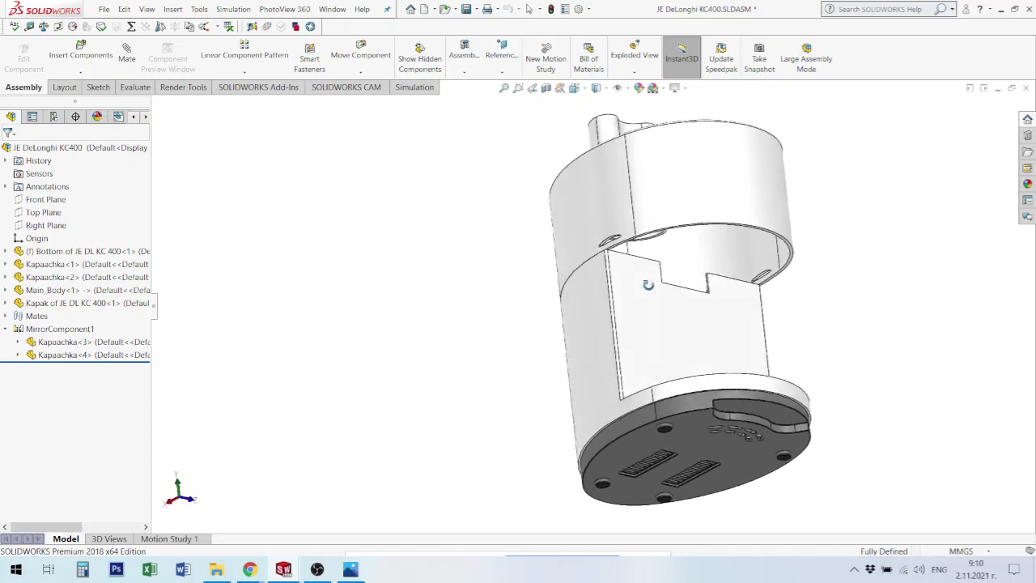
pyautogui.moveTo(666, 278)
pyautogui.mouseDown(button='middle')
pyautogui.moveTo(671, 296)
pyautogui.moveTo(709, 294)
pyautogui.mouseUp(button='middle')
pyautogui.scroll(-5, 680, 293)
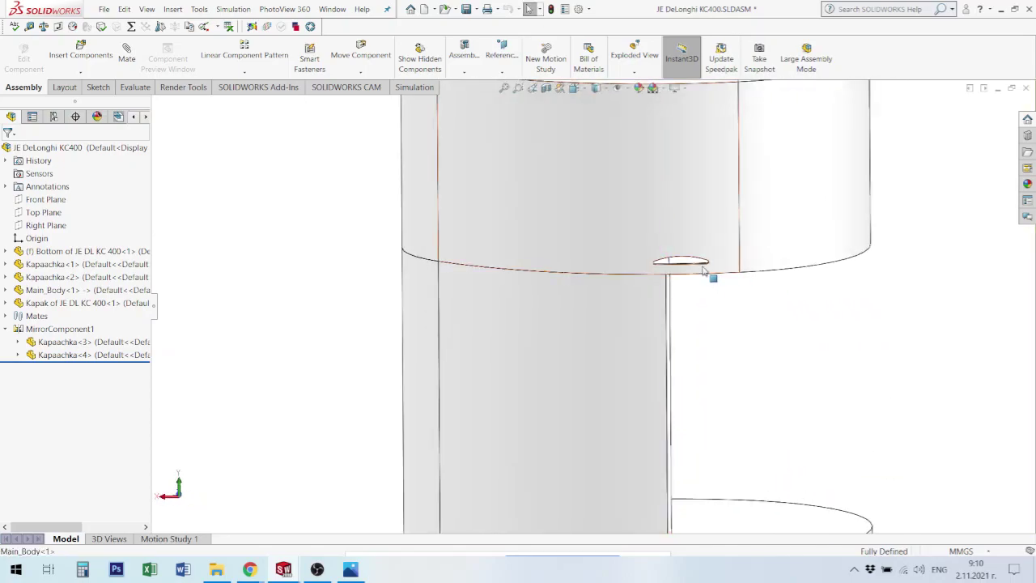
pyautogui.scroll(3, 689, 372)
pyautogui.scroll(3, 671, 324)
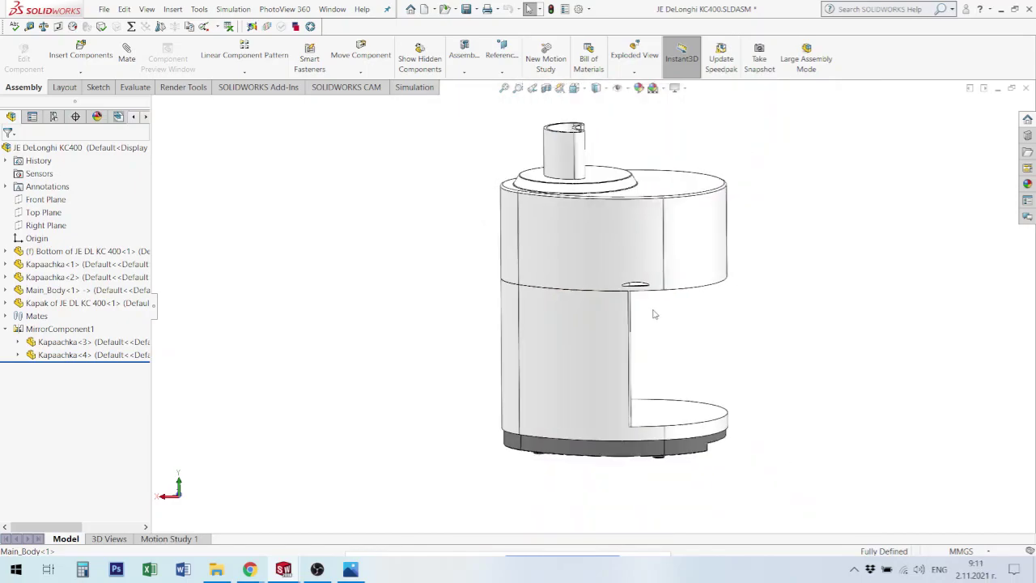
pyautogui.moveTo(654, 315); pyautogui.dragTo(635, 311, button='middle')
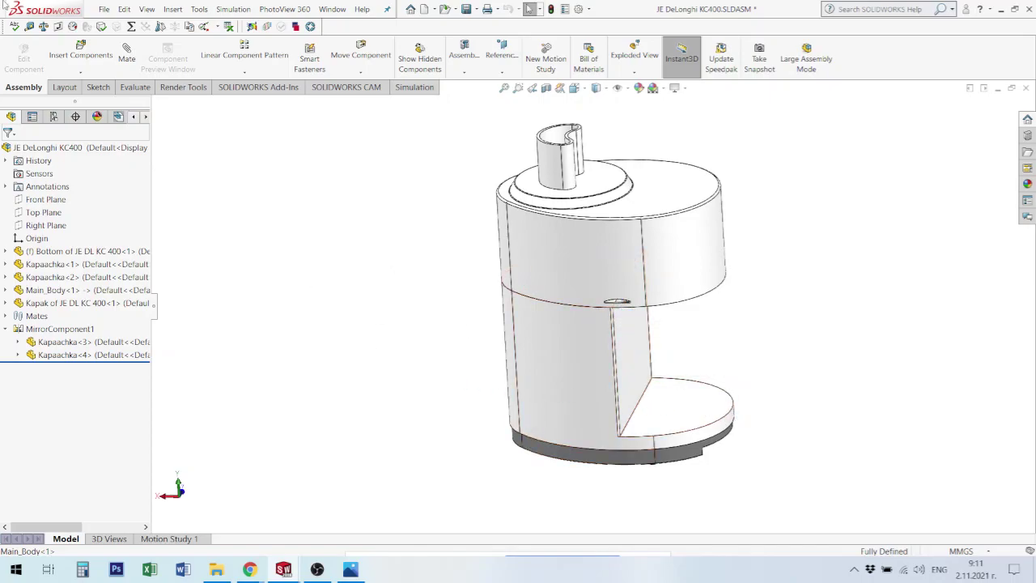
# Step: Insert Kana_2.SLDPRT as a new component, placed beside the KC400 body
pyautogui.click(80, 53)
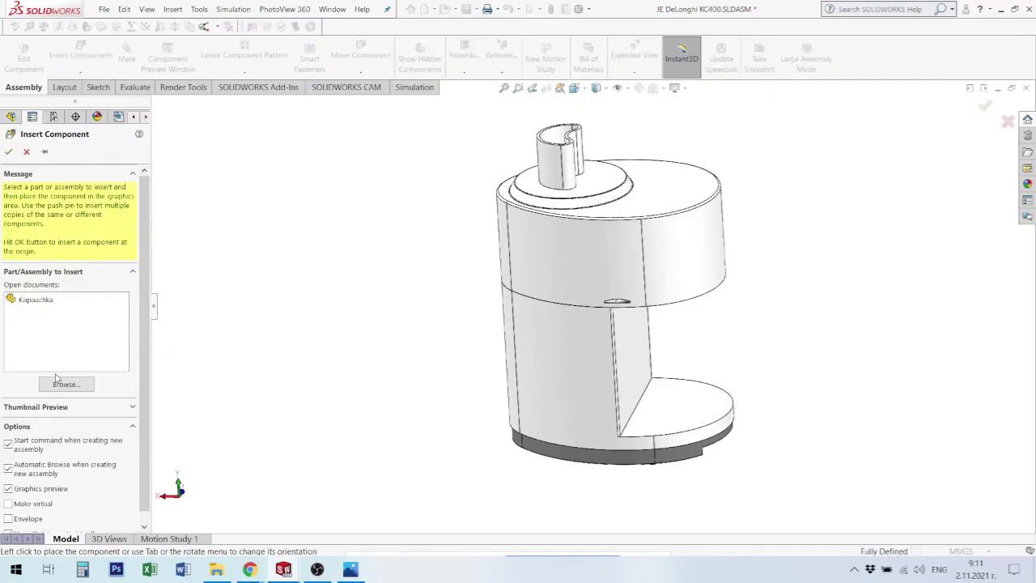
pyautogui.click(66, 383)
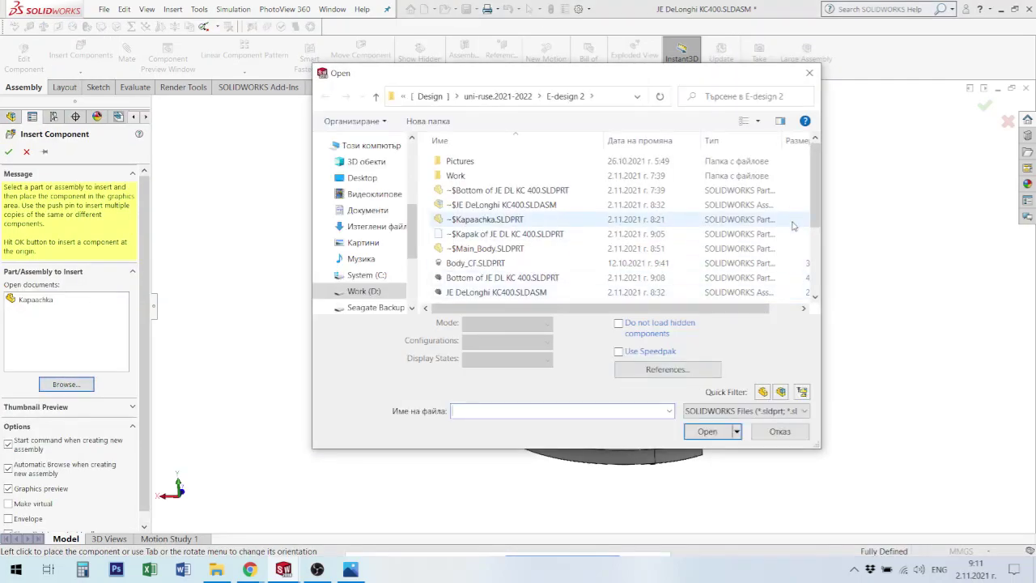
pyautogui.moveTo(816, 204); pyautogui.dragTo(819, 267)
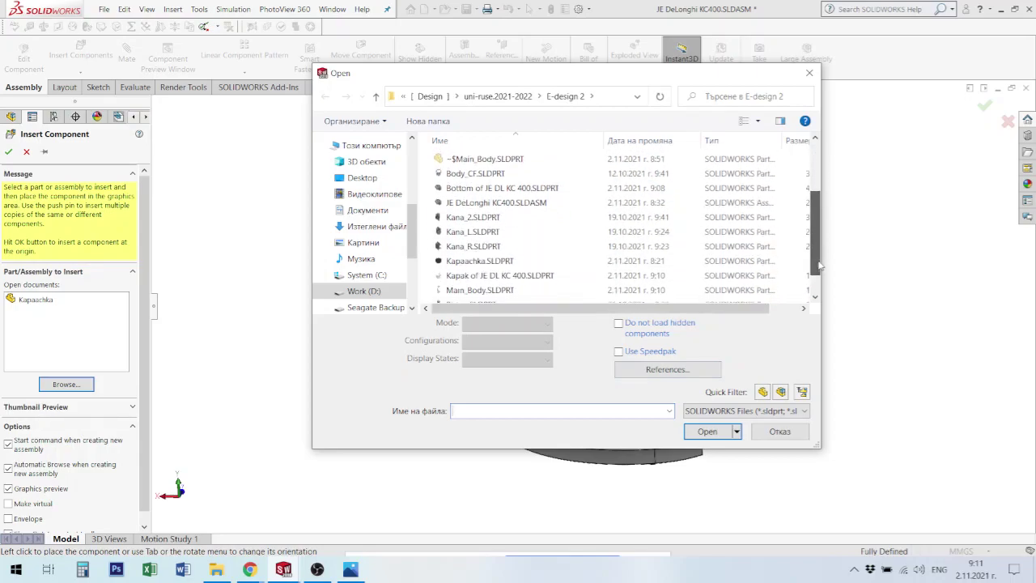
pyautogui.click(473, 216)
pyautogui.click(708, 409)
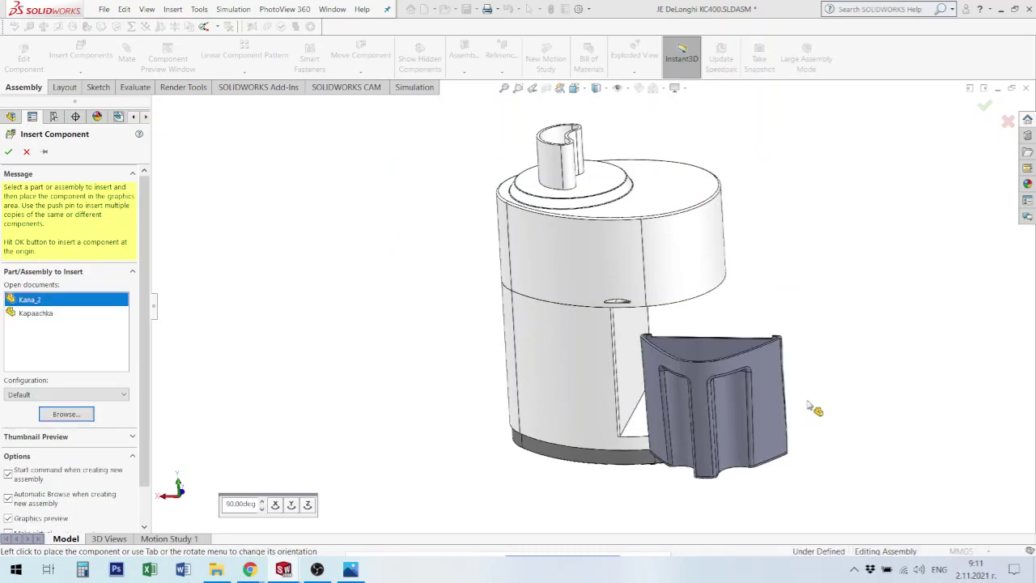
pyautogui.click(857, 382)
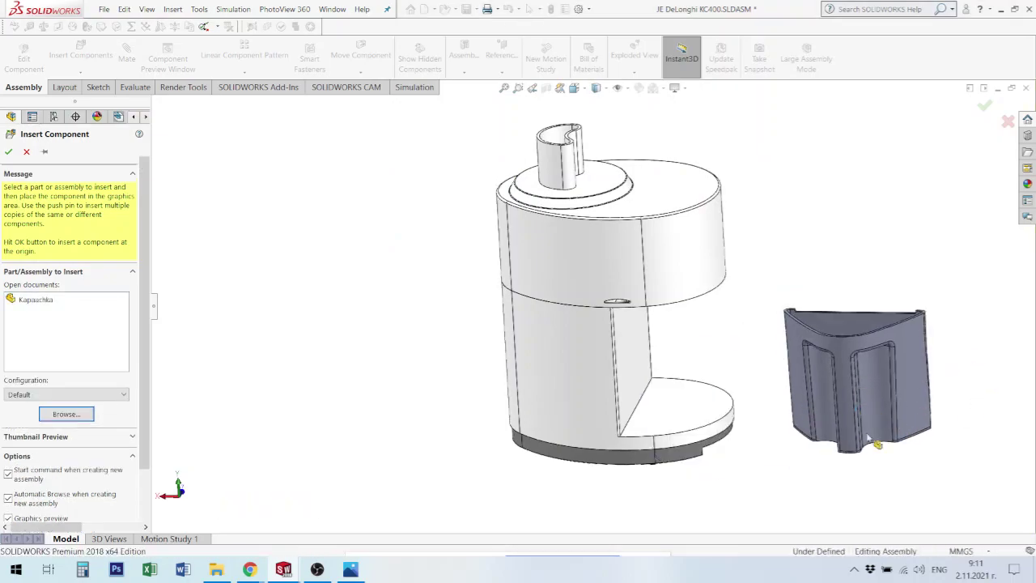
# Step: Mate the jug's bottom face coincident with the base's top face
pyautogui.moveTo(846, 396); pyautogui.dragTo(876, 449, button='middle')
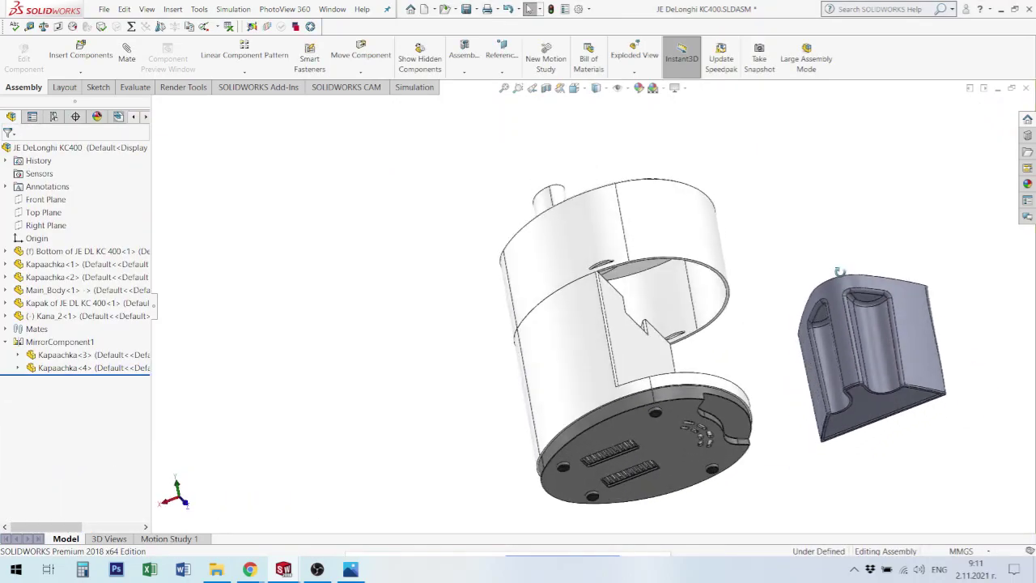
pyautogui.scroll(-3, 862, 390)
pyautogui.scroll(-2, 856, 386)
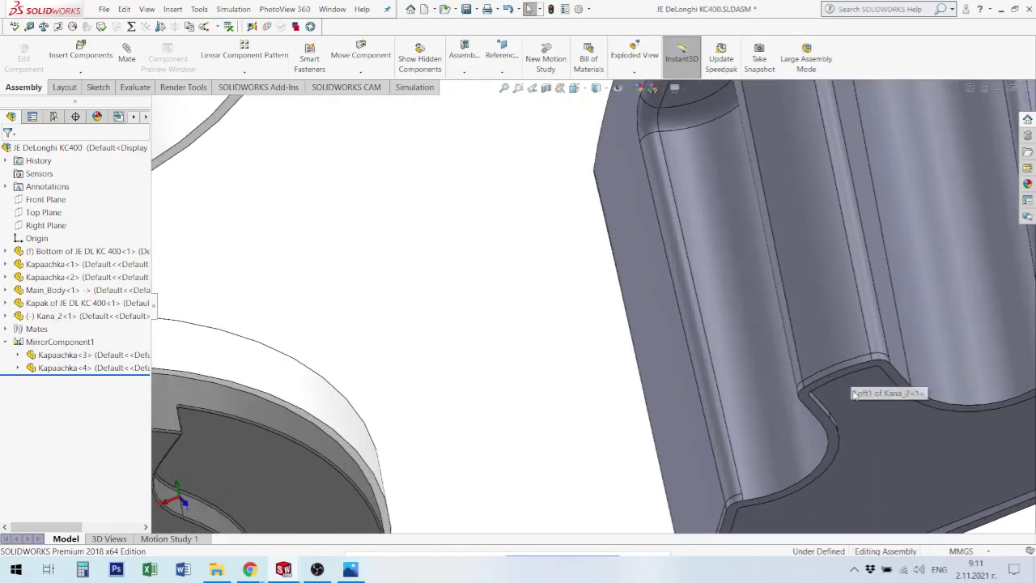
pyautogui.scroll(-2, 794, 379)
pyautogui.click(787, 369)
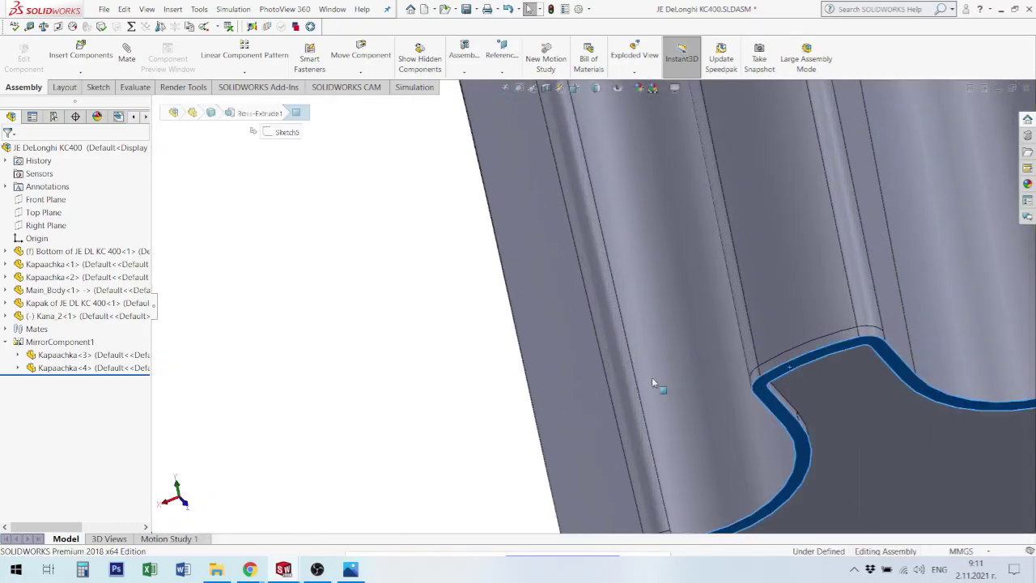
pyautogui.scroll(3, 615, 372)
pyautogui.scroll(3, 420, 340)
pyautogui.moveTo(396, 369); pyautogui.dragTo(409, 223, button='middle')
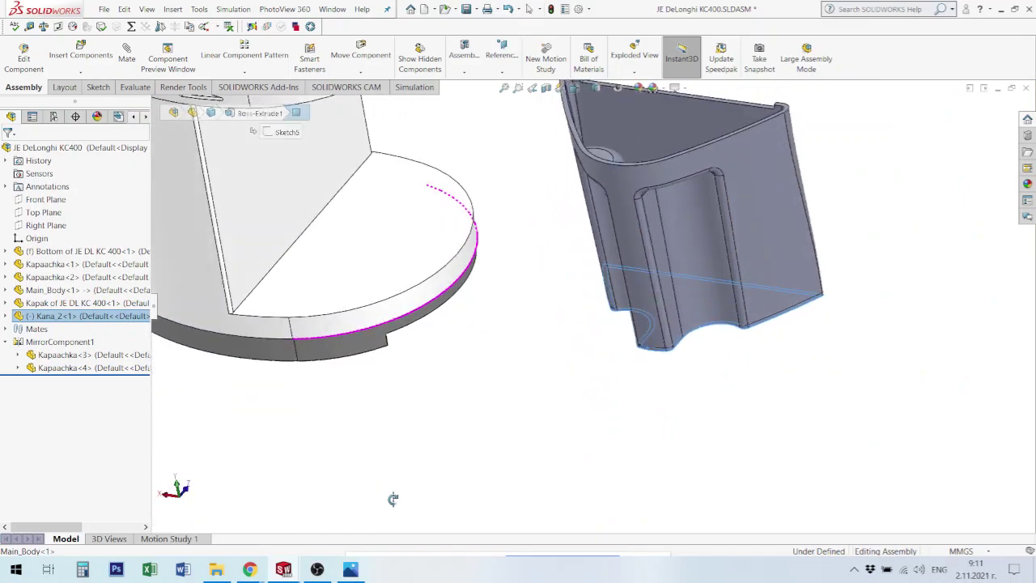
pyautogui.click(407, 225)
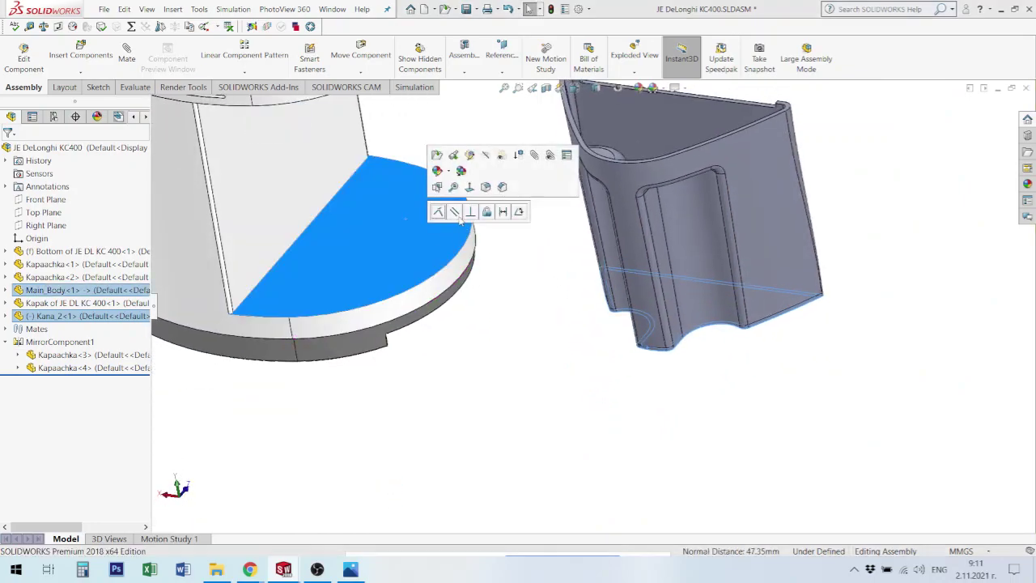
pyautogui.click(437, 211)
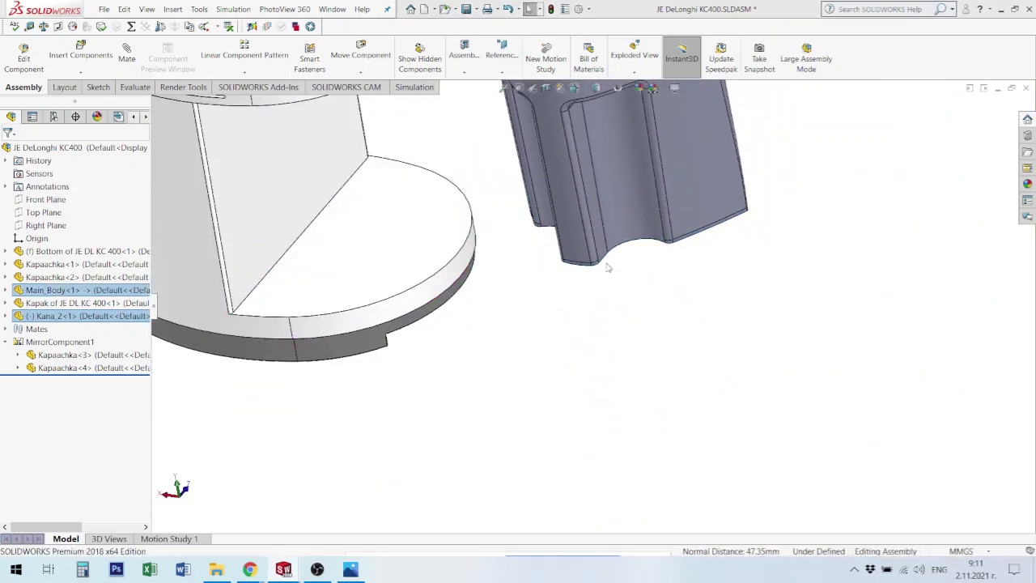
# Step: Mate the jug's face coincident with the wall of the body's front recess
pyautogui.click(541, 273)
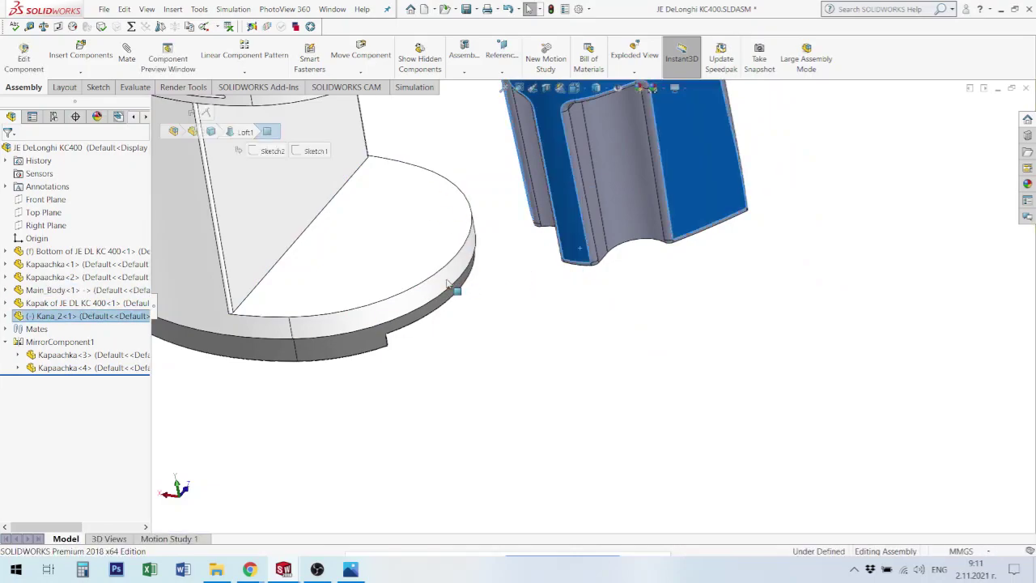
pyautogui.keyDown('ctrl'); pyautogui.click(460, 283); pyautogui.keyUp('ctrl')
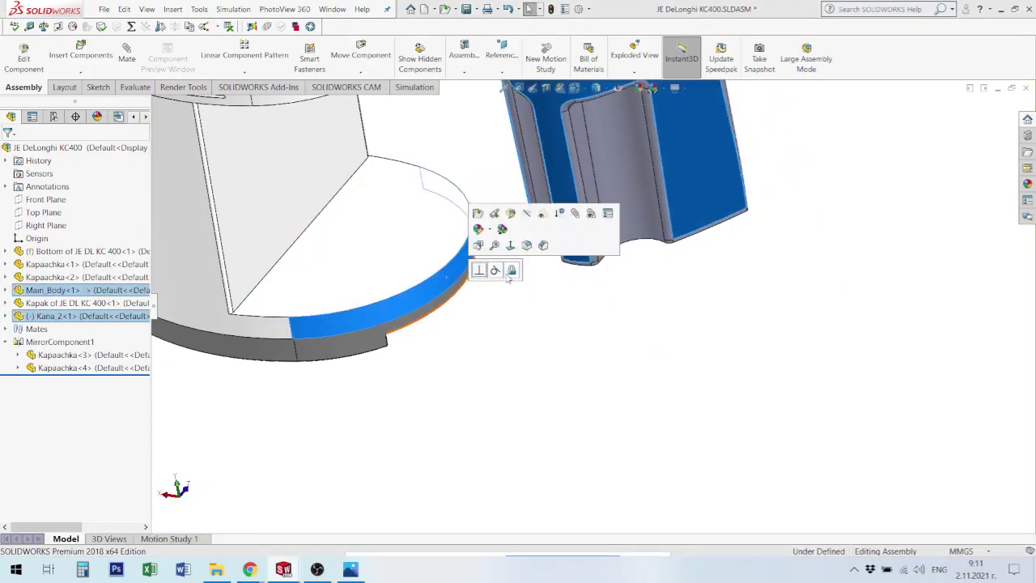
pyautogui.moveTo(574, 190)
pyautogui.mouseDown(button='middle')
pyautogui.moveTo(672, 200)
pyautogui.moveTo(568, 179)
pyautogui.moveTo(579, 224)
pyautogui.mouseUp(button='middle')
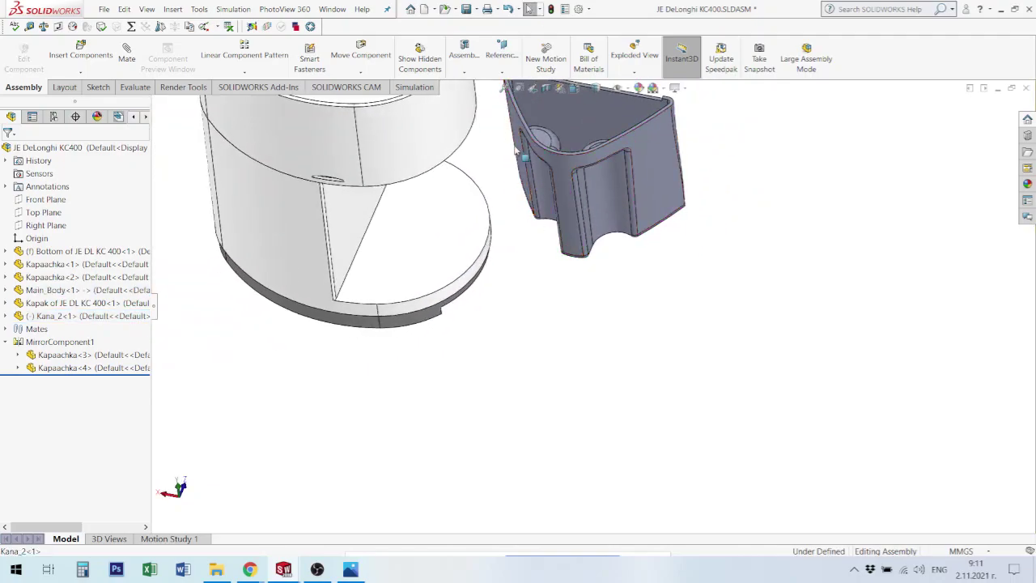
pyautogui.click(531, 210)
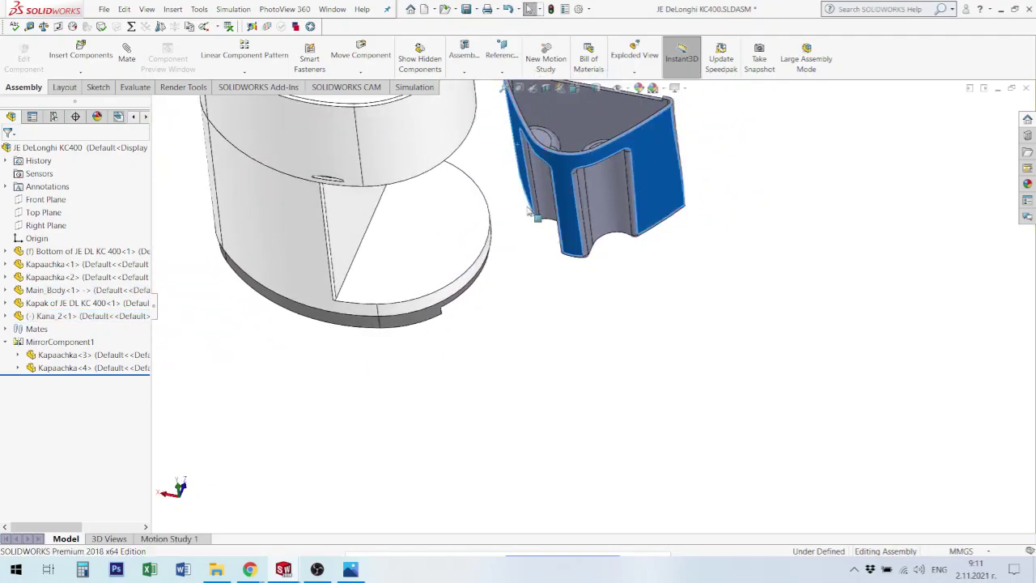
pyautogui.click(344, 224)
pyautogui.scroll(3, 720, 207)
pyautogui.moveTo(724, 205)
pyautogui.mouseDown(button='middle')
pyautogui.moveTo(578, 157)
pyautogui.moveTo(503, 241)
pyautogui.moveTo(553, 288)
pyautogui.mouseUp(button='middle')
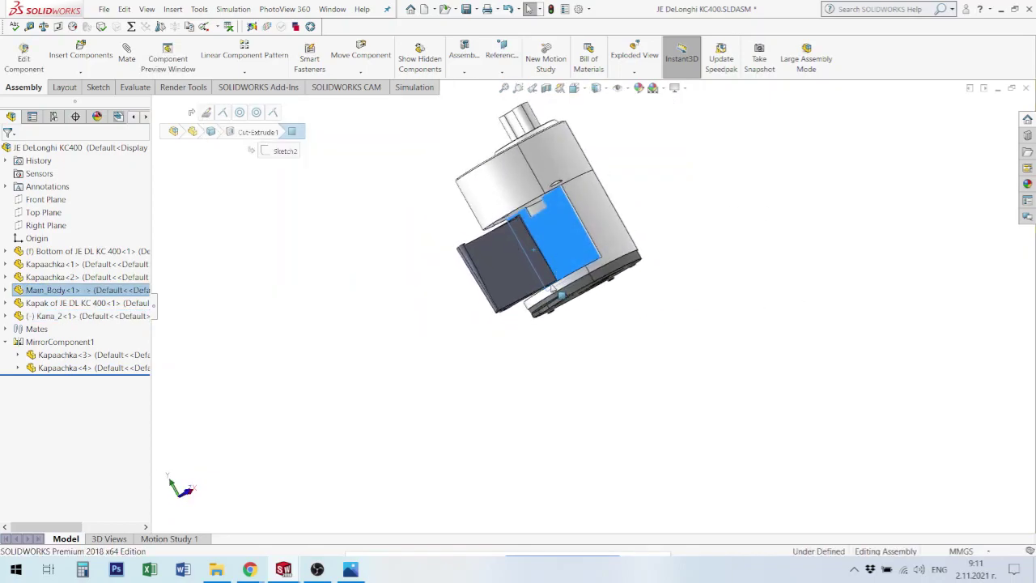
pyautogui.keyDown('ctrl'); pyautogui.click(588, 269); pyautogui.keyUp('ctrl')
pyautogui.click(559, 266)
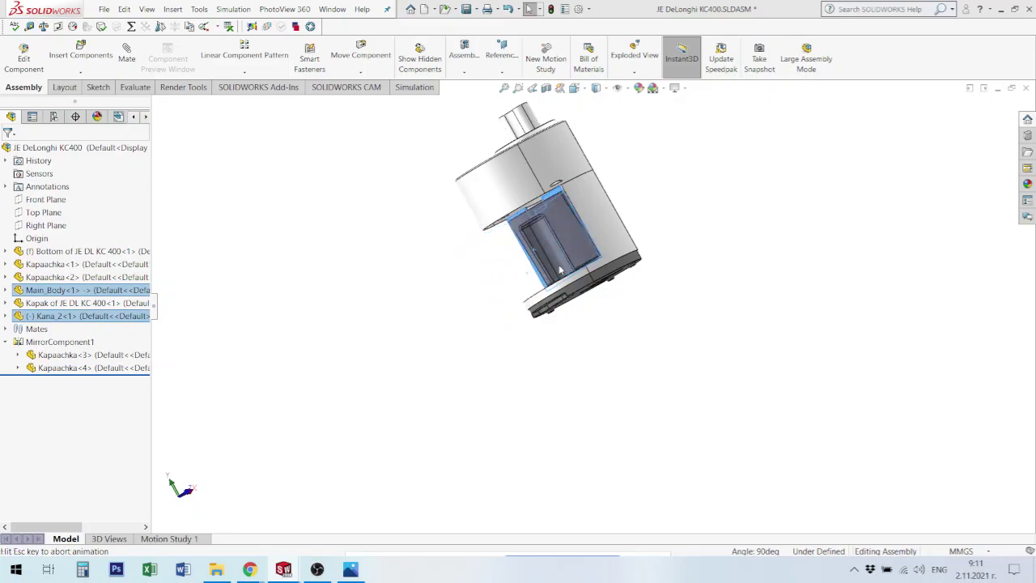
# Step: Slide the Kana_2 jug around the body into the front recess
pyautogui.moveTo(558, 267); pyautogui.dragTo(534, 257, button='middle')
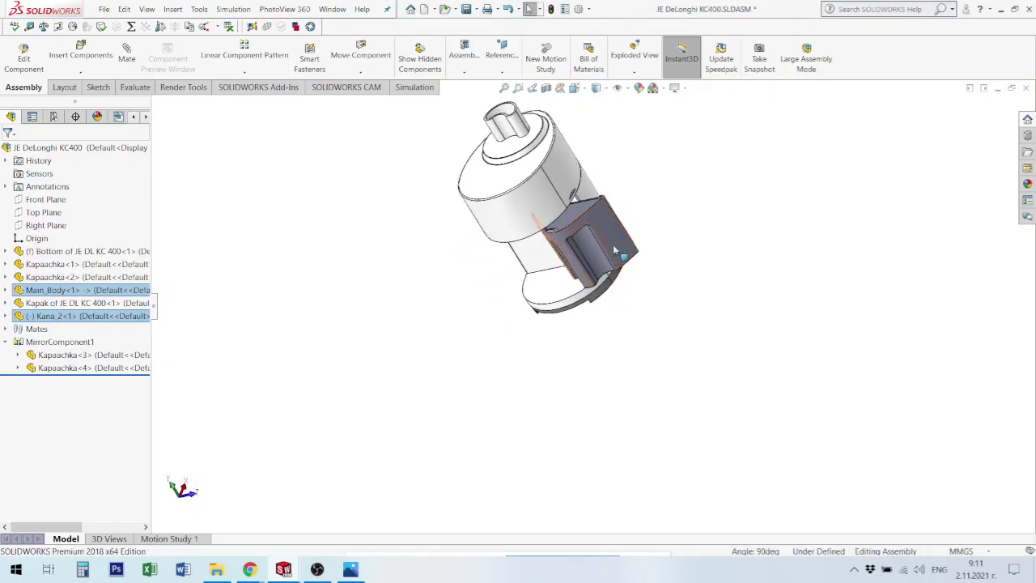
pyautogui.click(534, 257)
pyautogui.moveTo(534, 257); pyautogui.dragTo(551, 267)
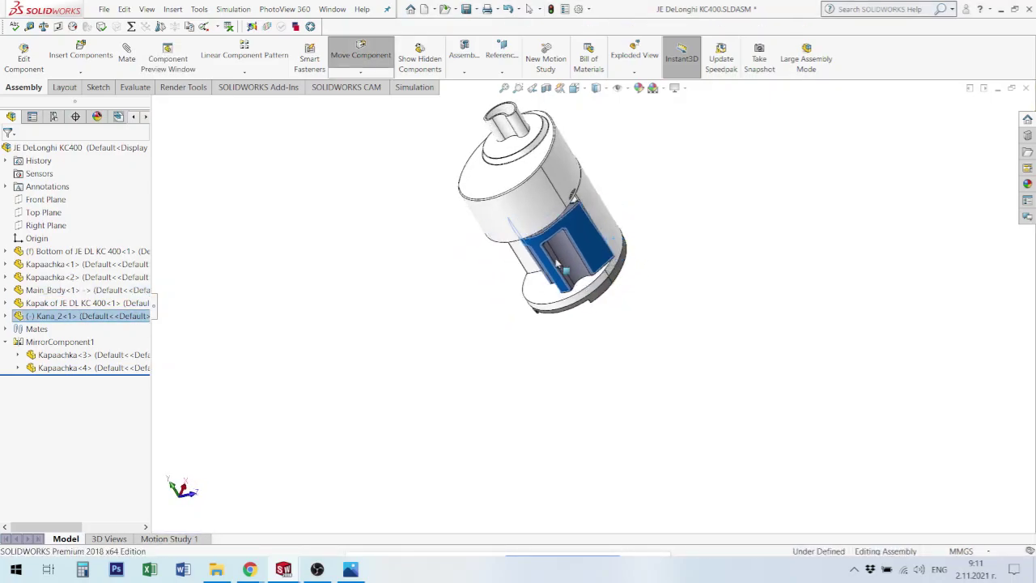
pyautogui.press('Escape')
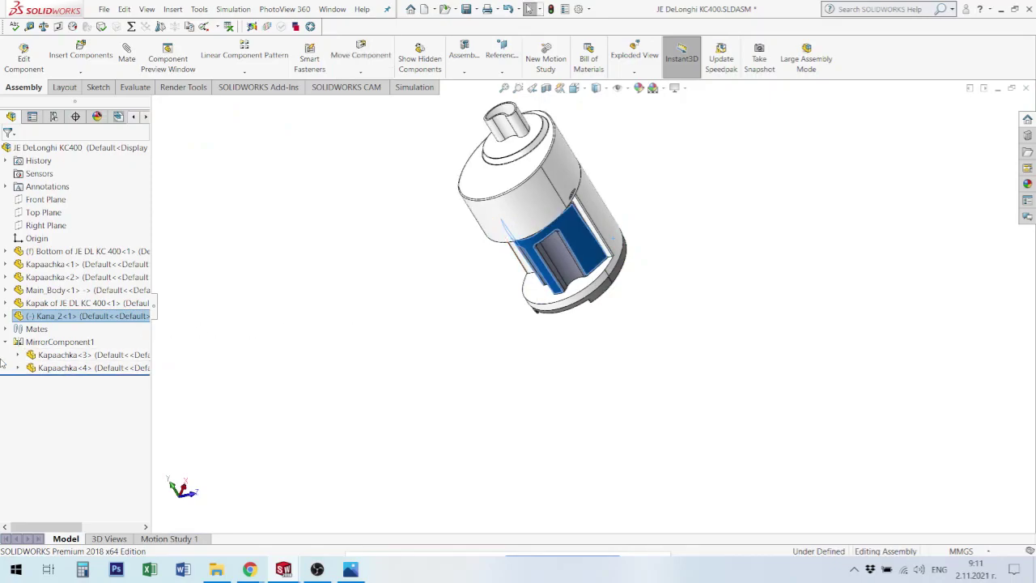
# Step: Add a Coincident mate between Kana_2's Right Plane and the assembly Front Plane
pyautogui.click(6, 316)
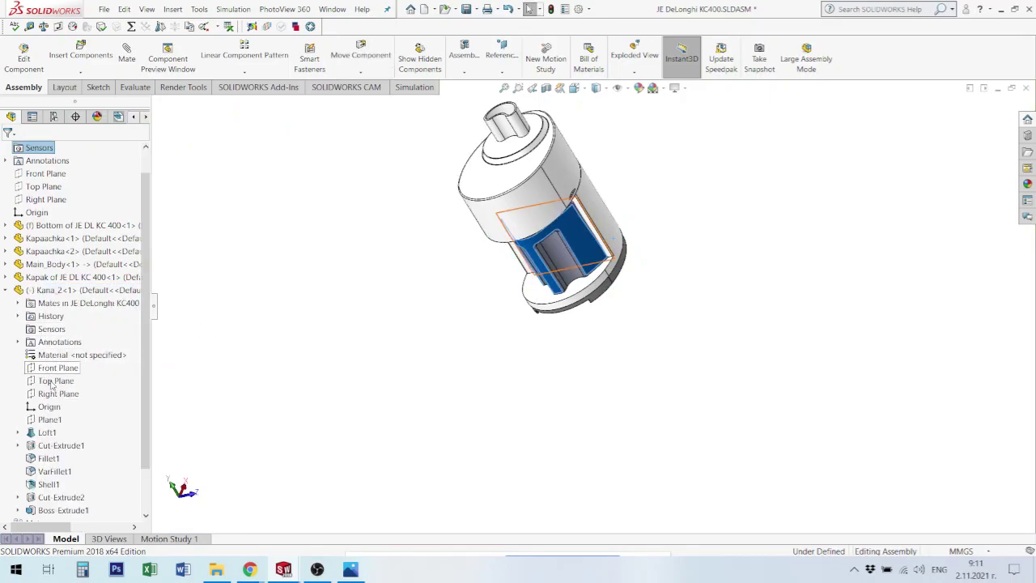
pyautogui.click(56, 394)
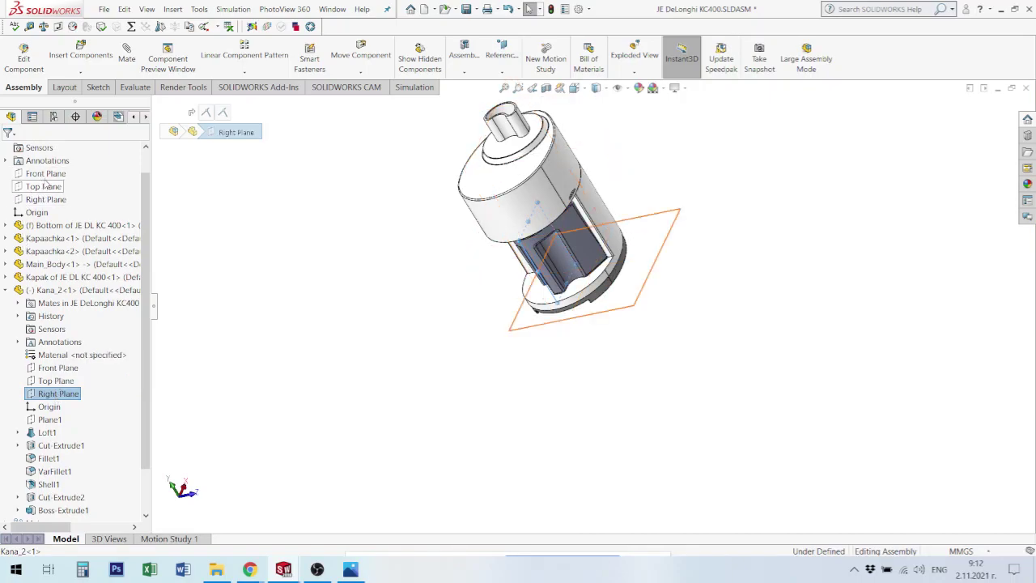
pyautogui.keyDown('ctrl'); pyautogui.click(49, 177); pyautogui.keyUp('ctrl')
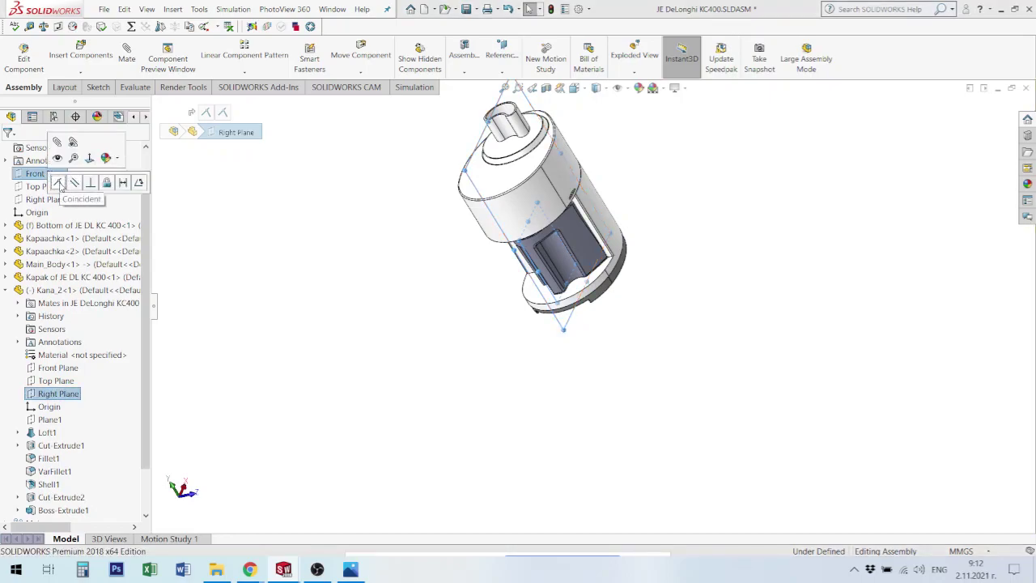
pyautogui.click(58, 183)
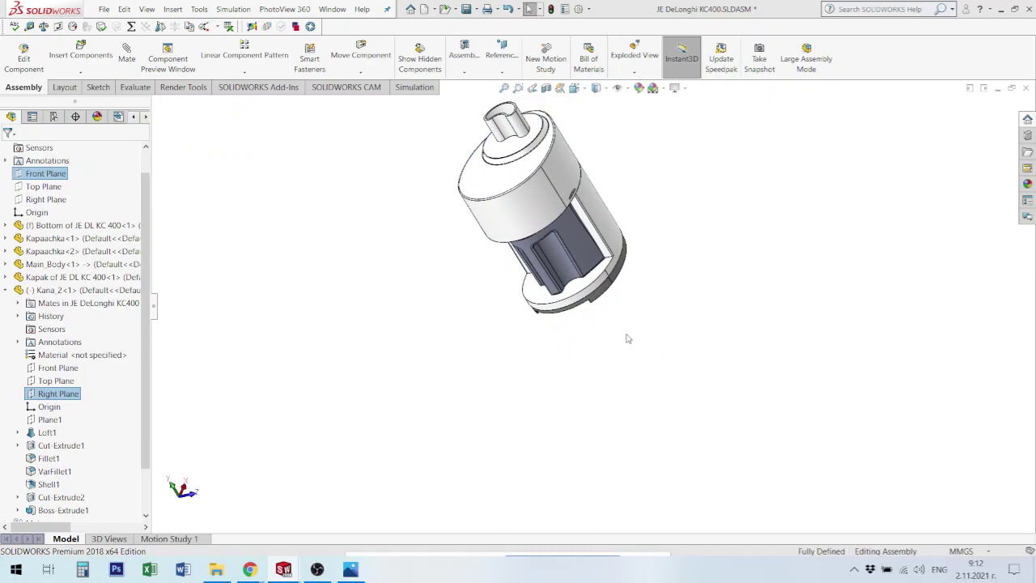
pyautogui.scroll(-3, 595, 251)
pyautogui.scroll(-3, 595, 251)
# Step: Orbit and zoom around the assembly to inspect how the jug fits the recess
pyautogui.moveTo(595, 251)
pyautogui.mouseDown(button='middle')
pyautogui.moveTo(705, 159)
pyautogui.moveTo(588, 209)
pyautogui.mouseUp(button='middle')
pyautogui.scroll(-3, 485, 303)
pyautogui.scroll(-2, 485, 317)
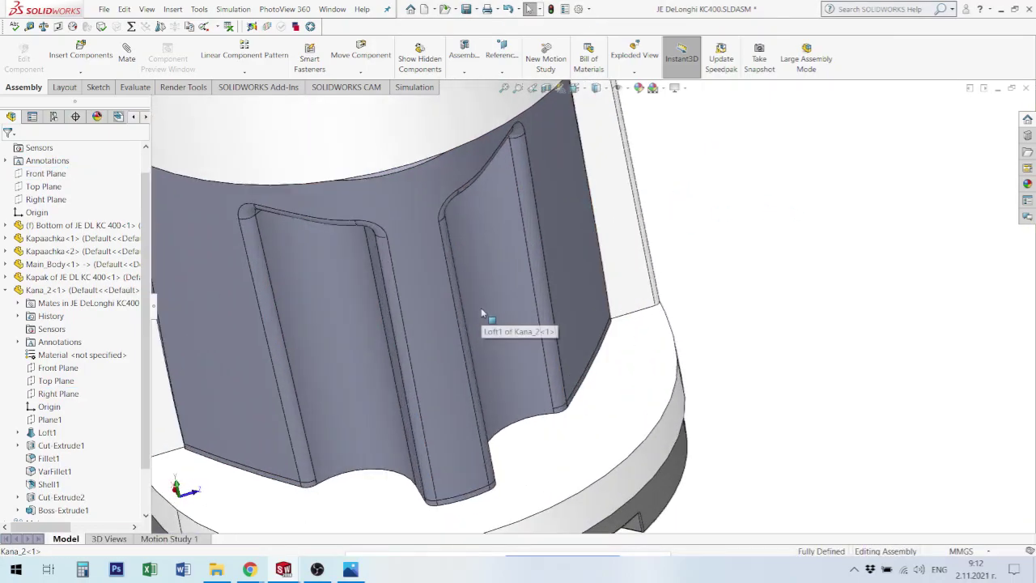
pyautogui.scroll(-2, 508, 241)
pyautogui.scroll(2, 509, 241)
pyautogui.scroll(2, 535, 345)
pyautogui.scroll(2, 513, 365)
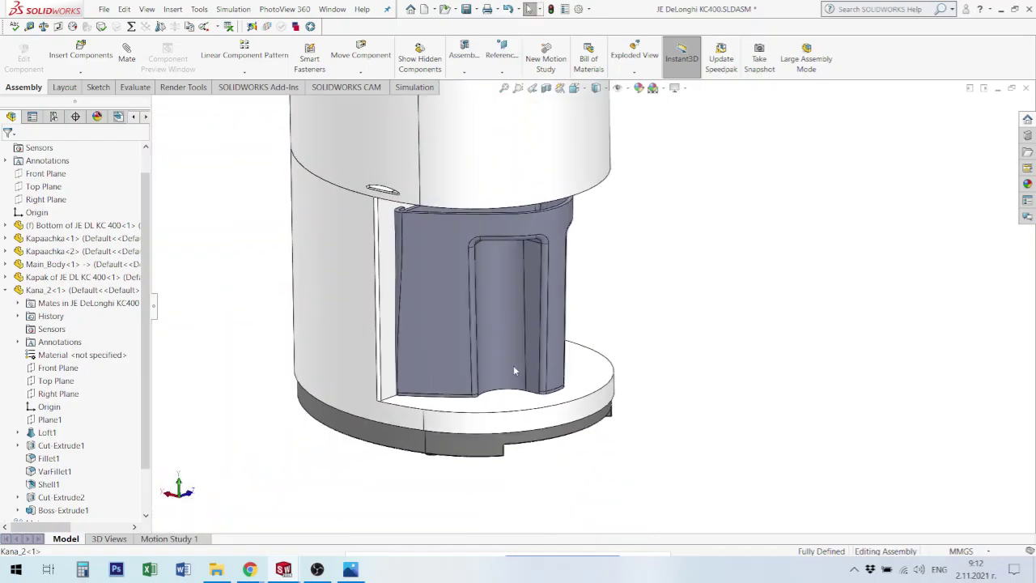
pyautogui.scroll(1, 526, 290)
pyautogui.moveTo(526, 290)
pyautogui.mouseDown(button='middle')
pyautogui.moveTo(541, 338)
pyautogui.moveTo(582, 318)
pyautogui.moveTo(533, 342)
pyautogui.mouseUp(button='middle')
pyautogui.scroll(-2, 578, 389)
pyautogui.scroll(2, 579, 388)
pyautogui.scroll(1, 561, 386)
pyautogui.scroll(3, 533, 341)
pyautogui.scroll(1, 527, 269)
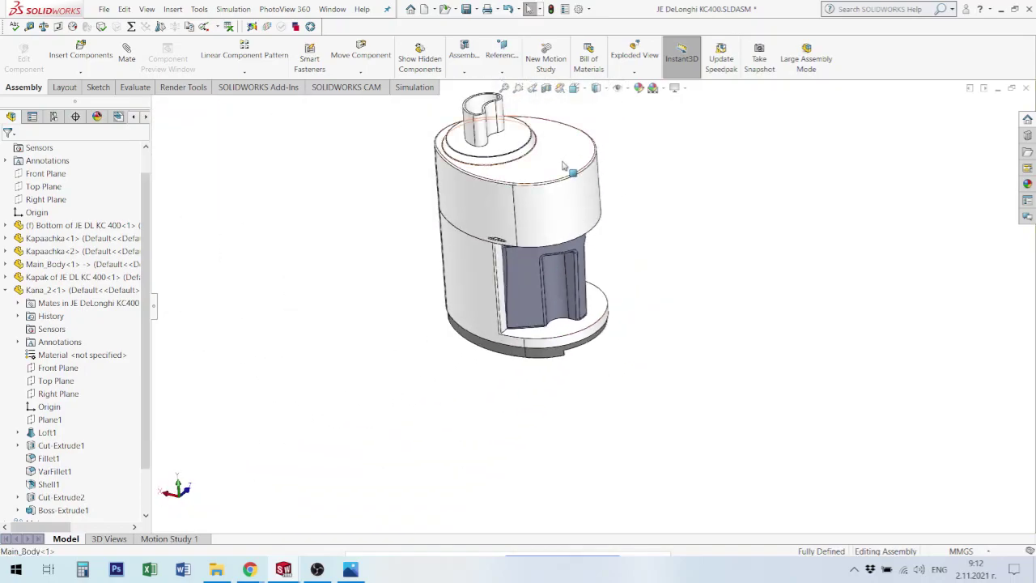
# Step: Start Insert Components and browse the E-design 2 folder for another part
pyautogui.scroll(-2, 563, 166)
pyautogui.scroll(1, 535, 181)
pyautogui.scroll(-2, 536, 203)
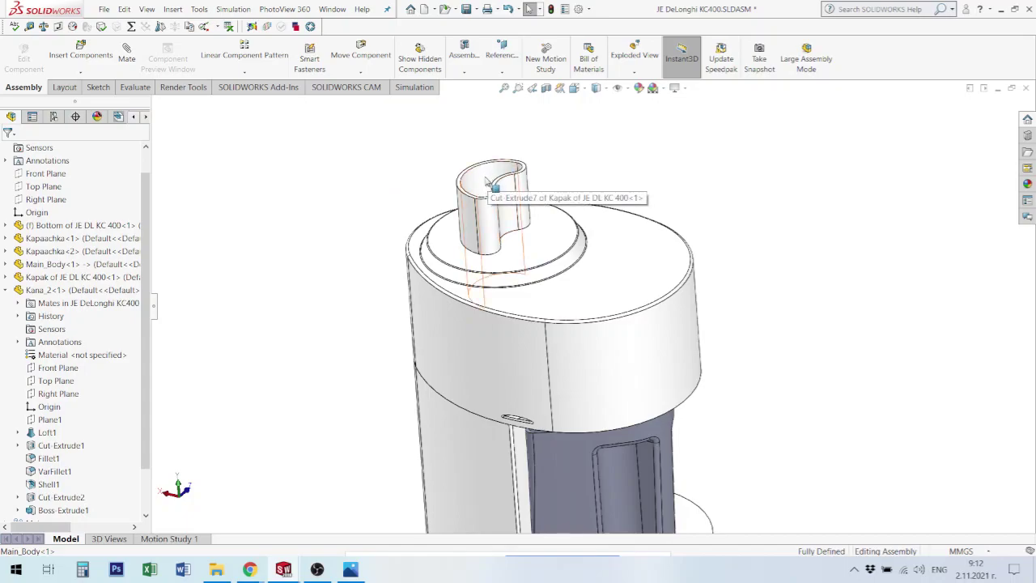
pyautogui.click(80, 53)
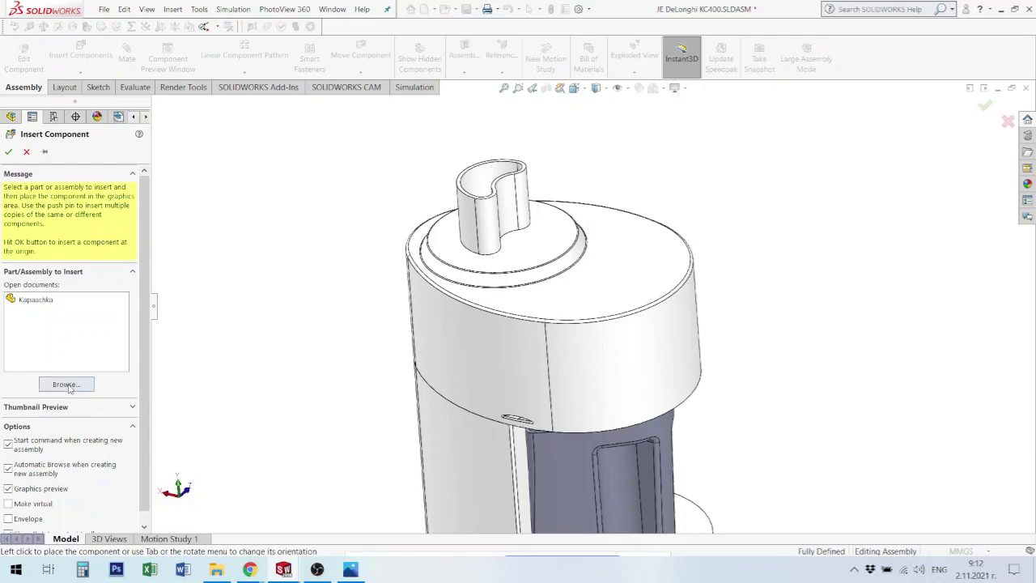
pyautogui.click(70, 386)
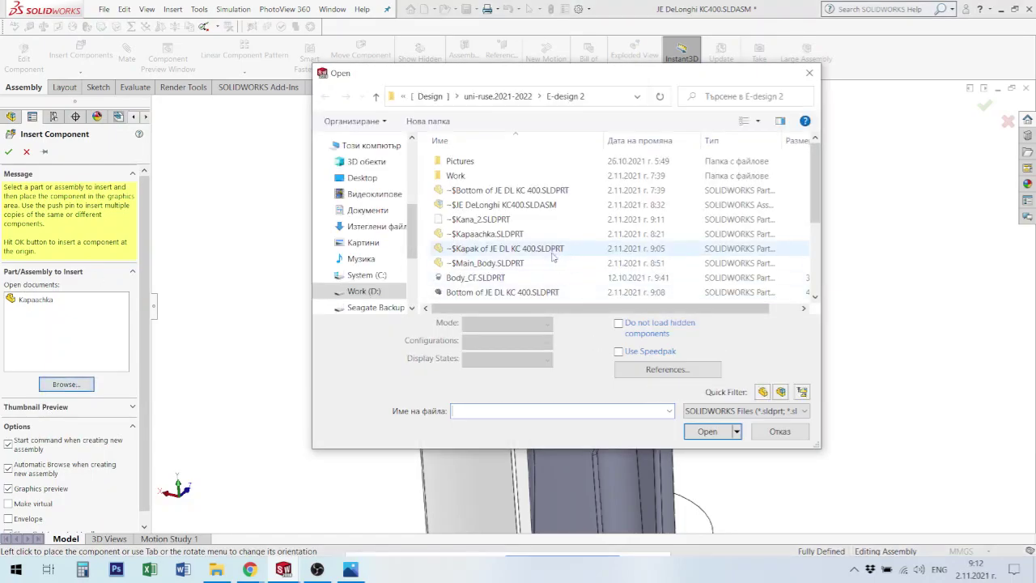
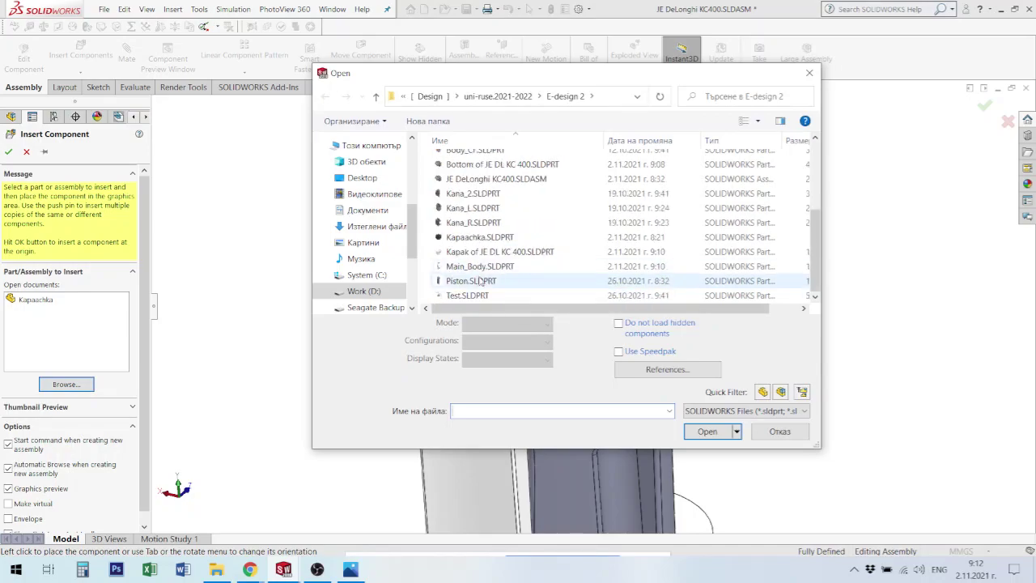
# Step: Insert Piston.SLDPRT and place it beside the coffee-maker body
pyautogui.click(507, 280)
pyautogui.click(689, 406)
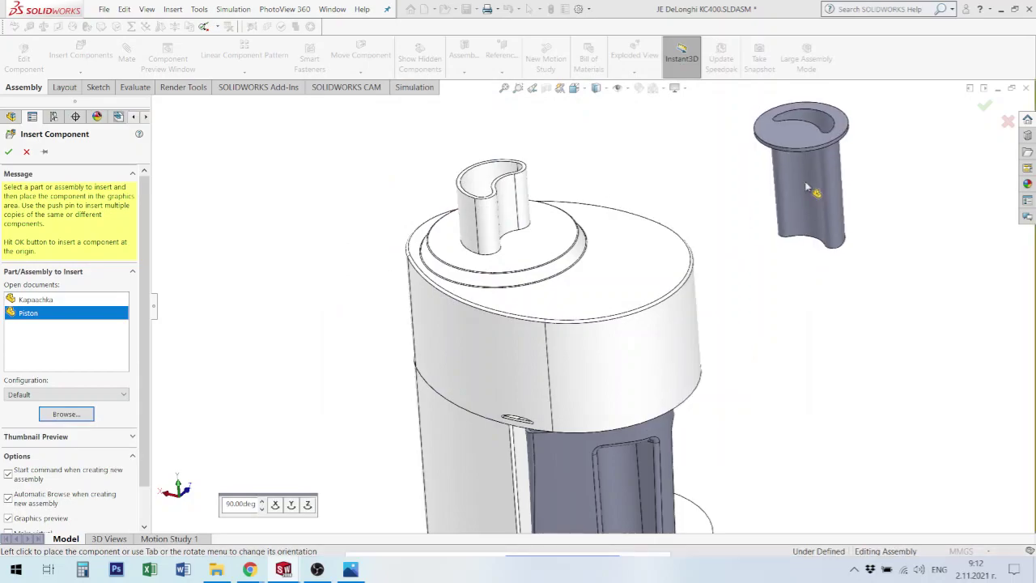
pyautogui.click(803, 198)
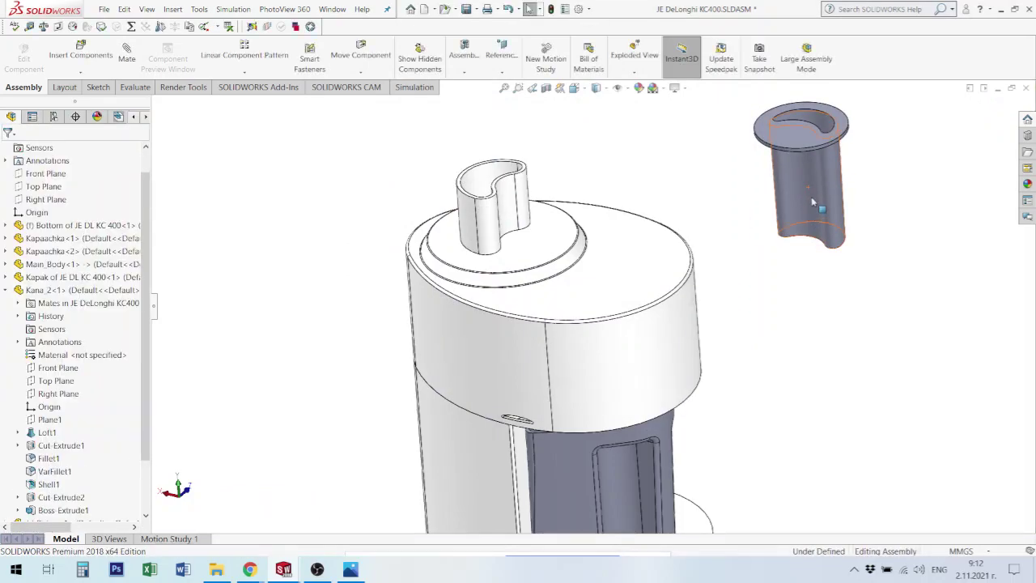
pyautogui.click(789, 200)
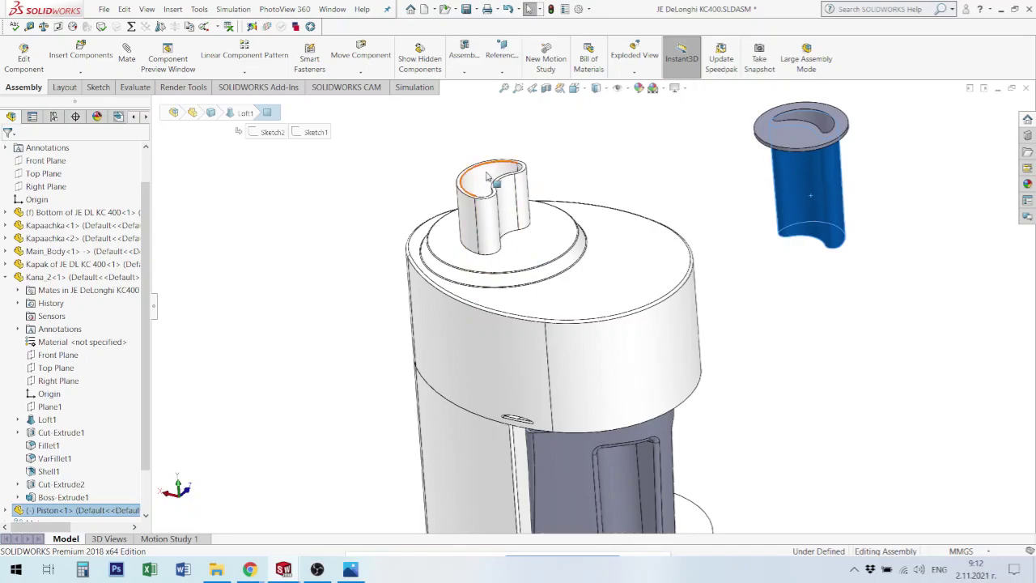
pyautogui.click(814, 286)
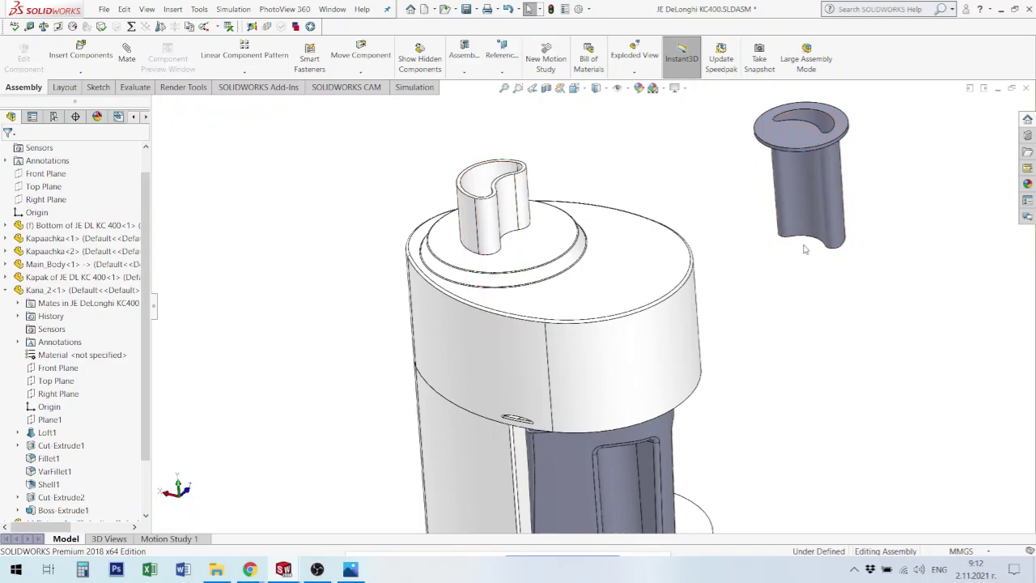
# Step: Orbit and zoom the view to inspect the newly placed piston
pyautogui.moveTo(818, 171); pyautogui.dragTo(783, 149, button='middle')
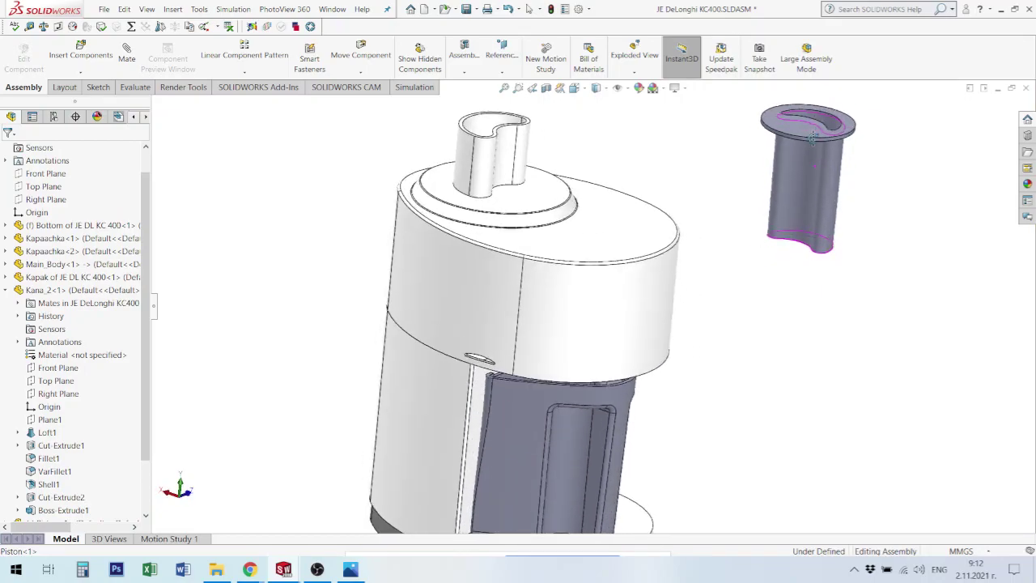
pyautogui.scroll(2, 783, 149)
pyautogui.scroll(2, 783, 149)
pyautogui.scroll(1, 789, 156)
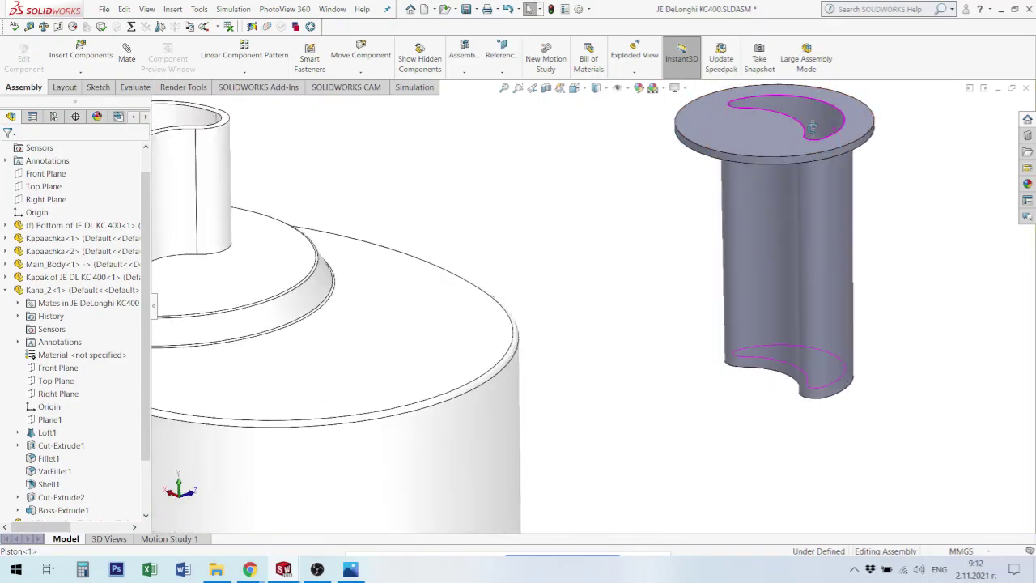
pyautogui.scroll(1, 791, 160)
pyautogui.scroll(-2, 790, 160)
pyautogui.moveTo(791, 160); pyautogui.dragTo(380, 172, button='middle')
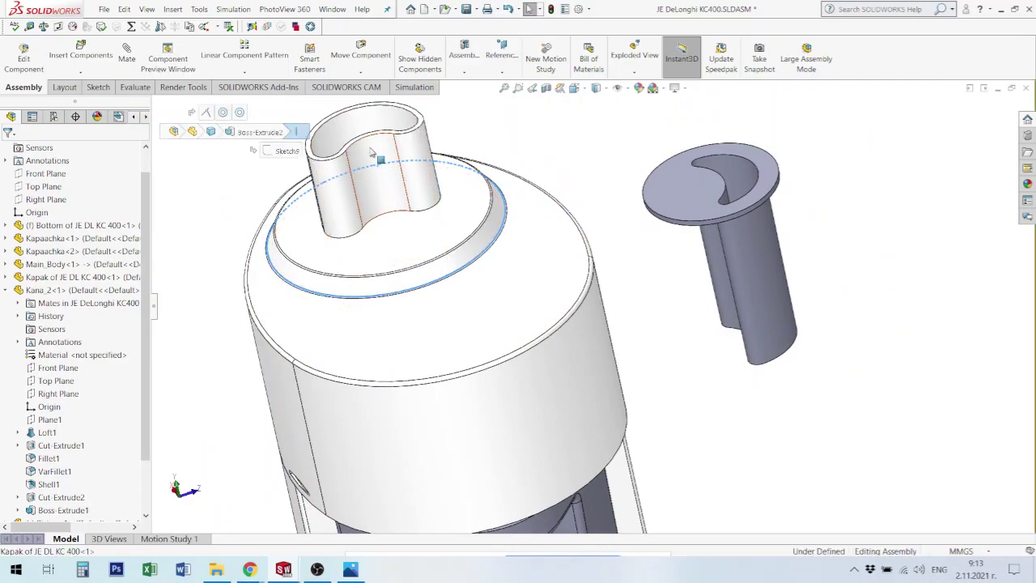
# Step: Try picking the lid spout's curved face and the piston's top face while orbiting the assembly
pyautogui.click(377, 173)
pyautogui.moveTo(693, 173); pyautogui.dragTo(721, 207, button='middle')
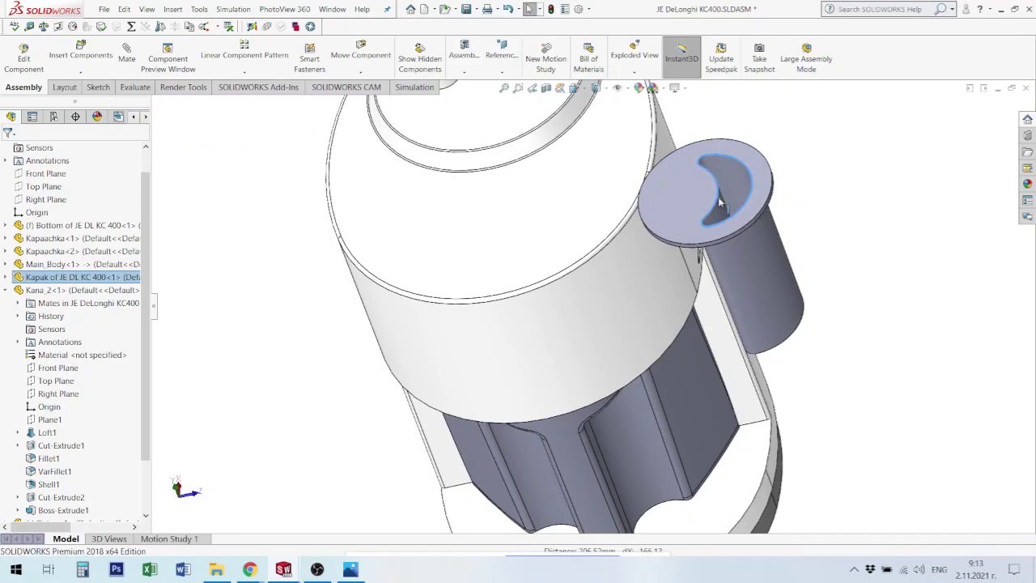
pyautogui.click(718, 198)
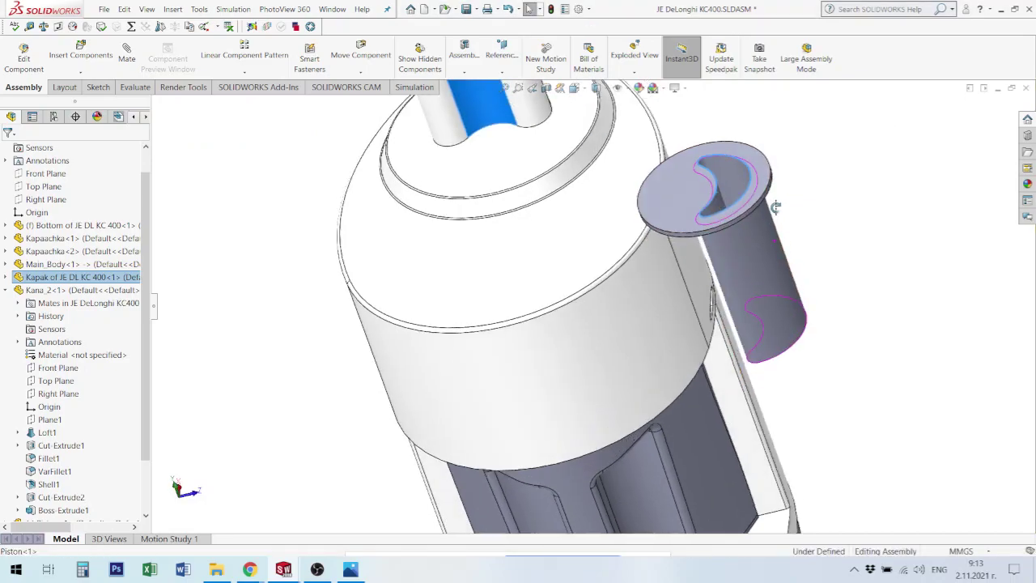
pyautogui.moveTo(776, 247); pyautogui.dragTo(826, 169, button='middle')
pyautogui.click(623, 178)
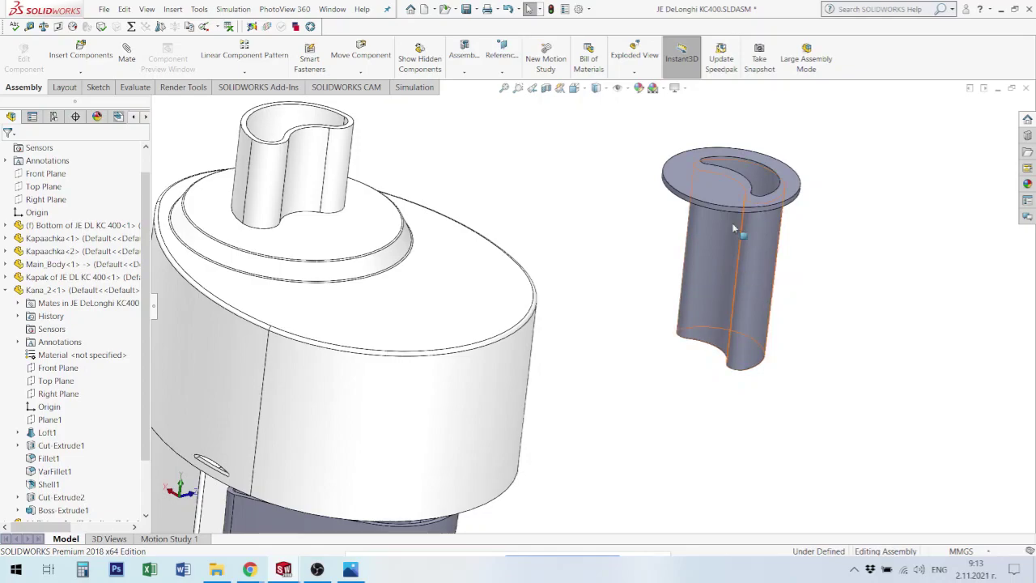
pyautogui.scroll(-3, 594, 314)
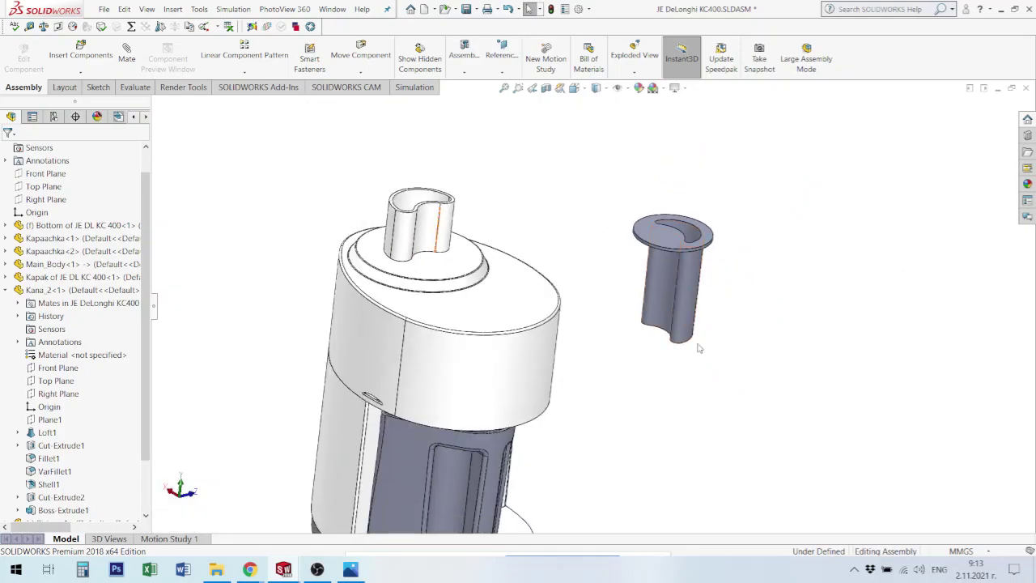
pyautogui.moveTo(678, 284); pyautogui.dragTo(420, 166, button='middle')
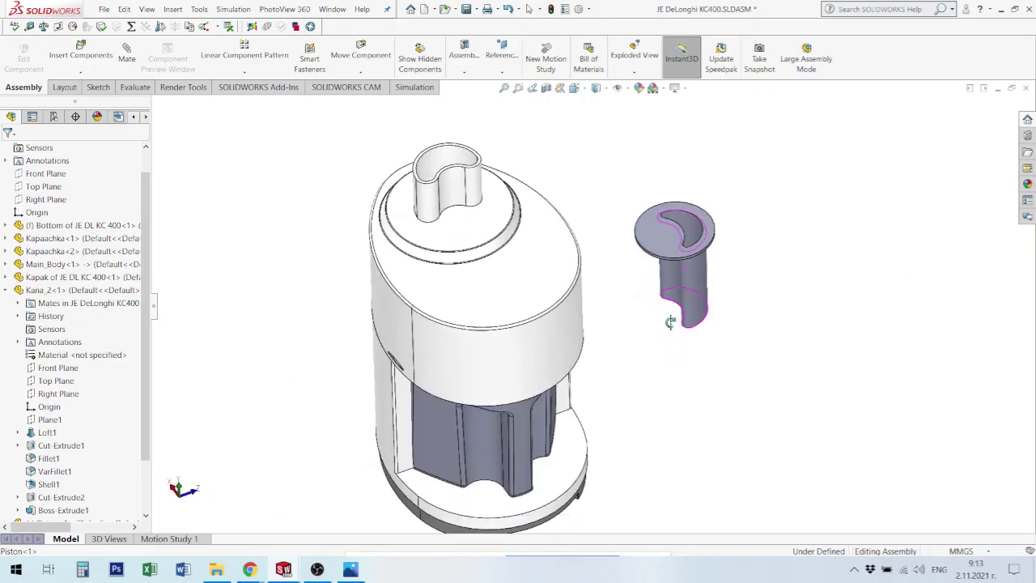
pyautogui.scroll(3, 680, 218)
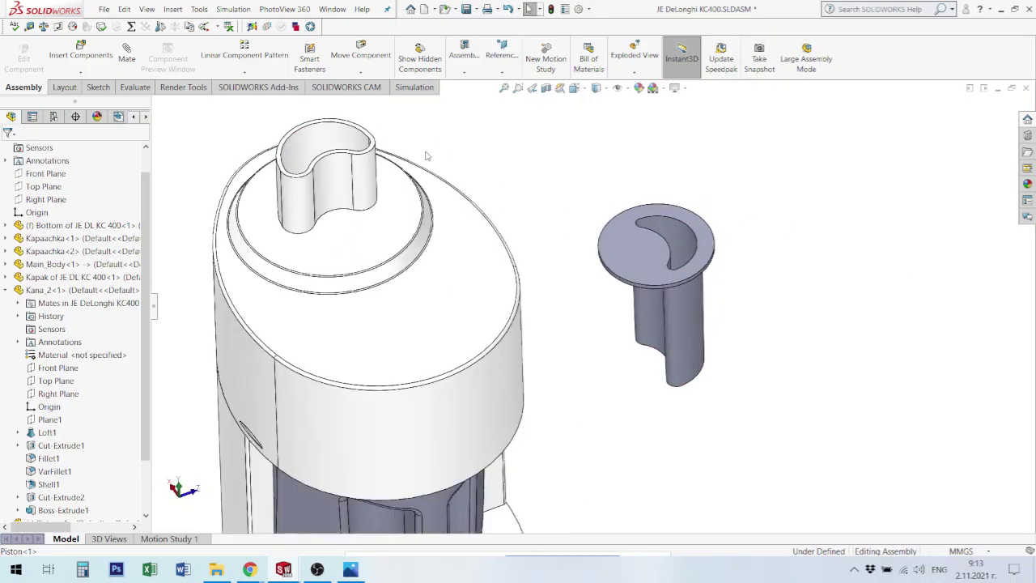
pyautogui.moveTo(427, 155); pyautogui.dragTo(442, 127, button='middle')
# Step: Mate the piston's cylindrical face concentric with the lid's spout face
pyautogui.click(394, 127)
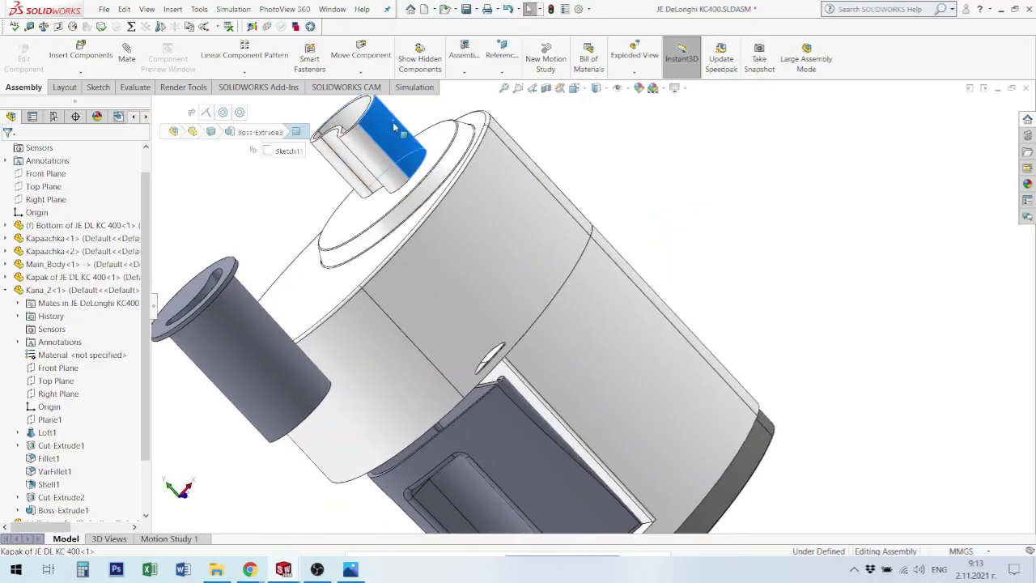
pyautogui.click(284, 324)
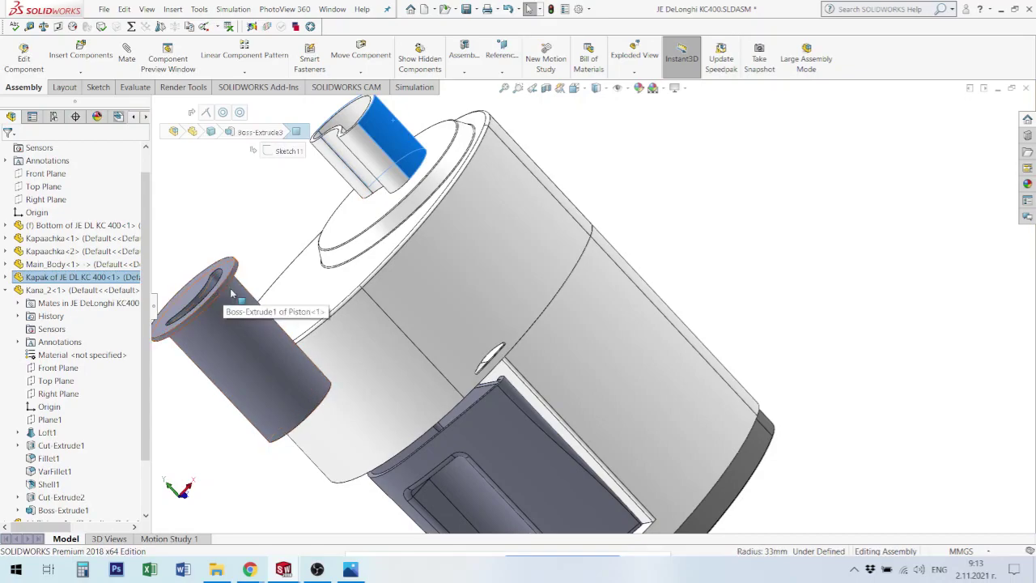
pyautogui.scroll(4, 237, 293)
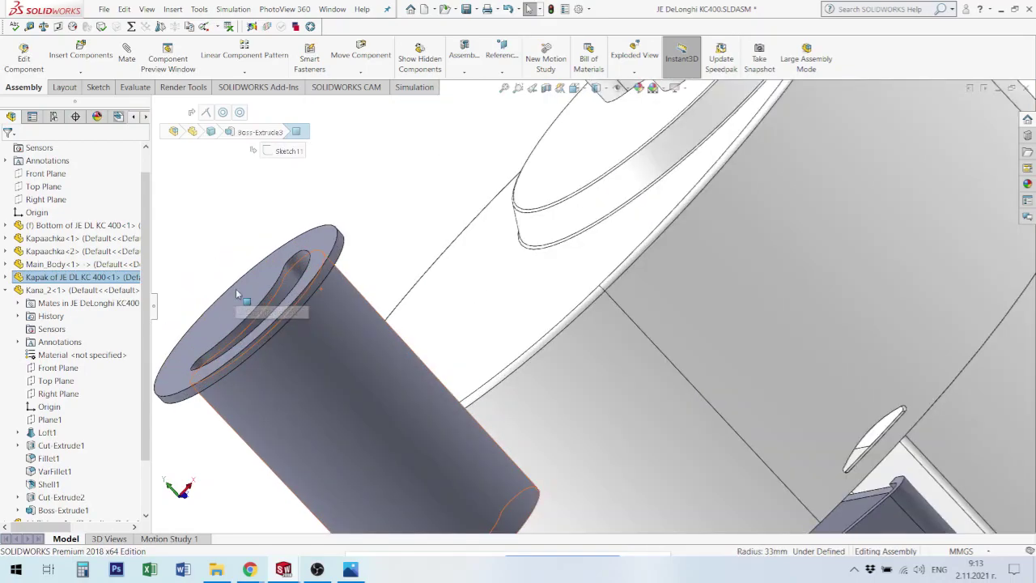
pyautogui.click(310, 300)
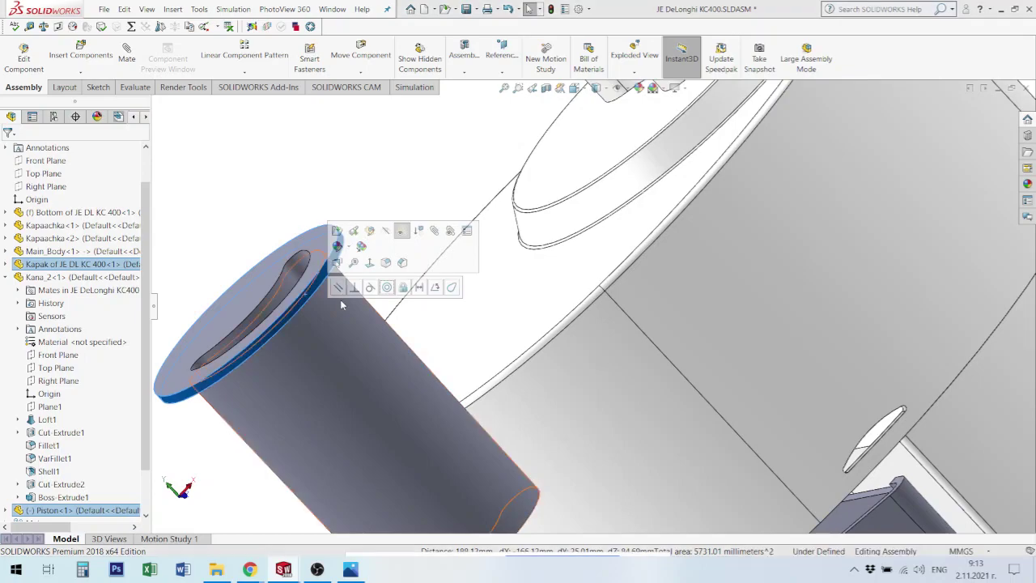
pyautogui.click(387, 286)
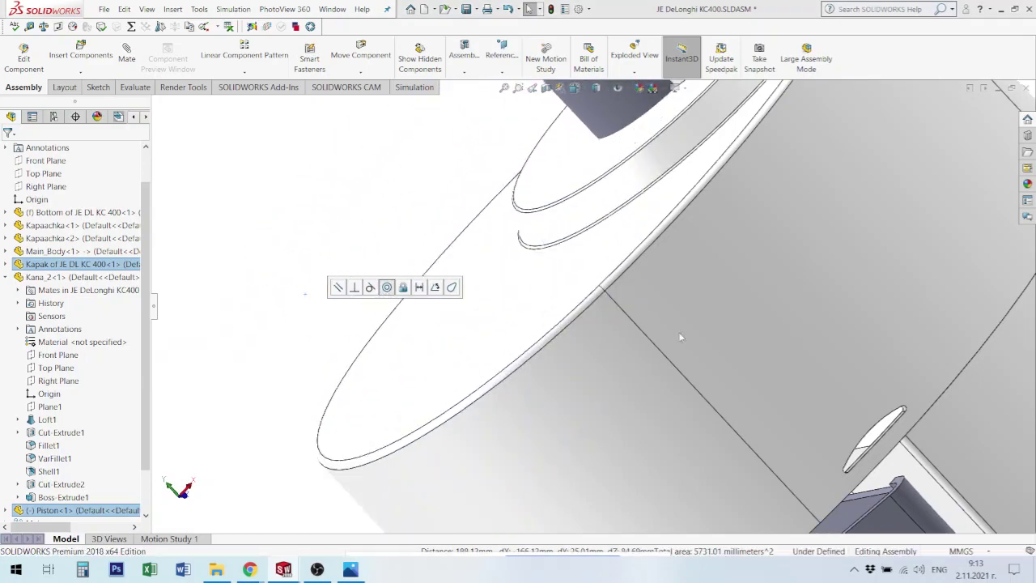
pyautogui.scroll(3, 485, 208)
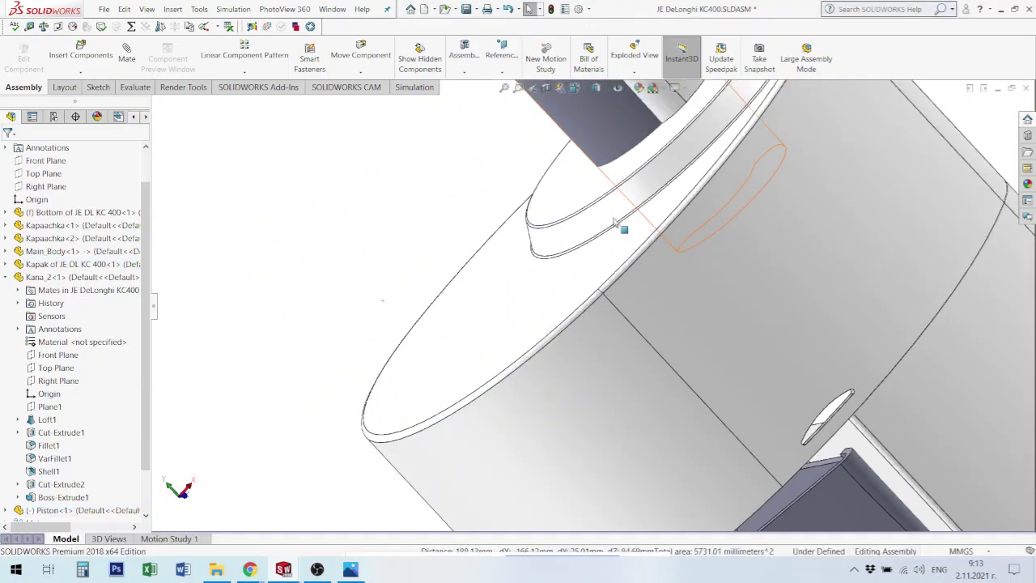
pyautogui.scroll(3, 555, 207)
pyautogui.scroll(2, 598, 220)
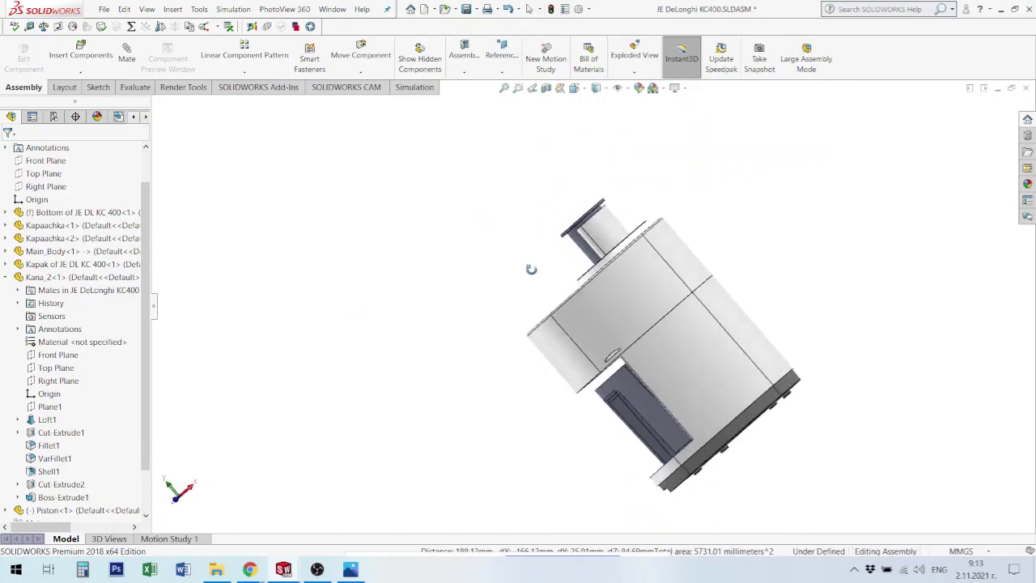
pyautogui.scroll(-3, 587, 229)
pyautogui.scroll(-2, 607, 235)
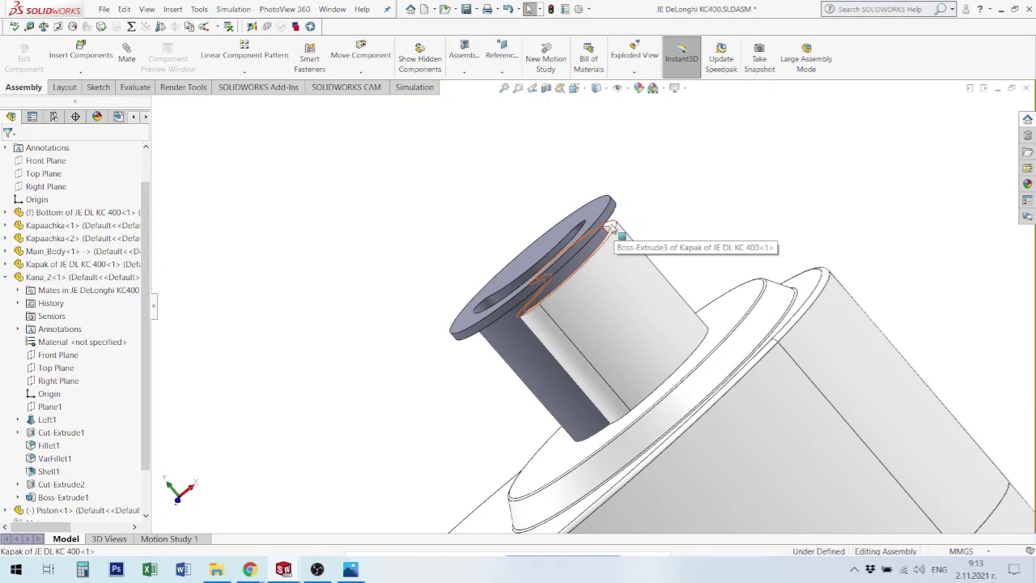
# Step: Add a 20 mm distance mate between the piston flange and spout top, then test its movement
pyautogui.click(613, 227)
pyautogui.moveTo(612, 227); pyautogui.dragTo(589, 196, button='middle')
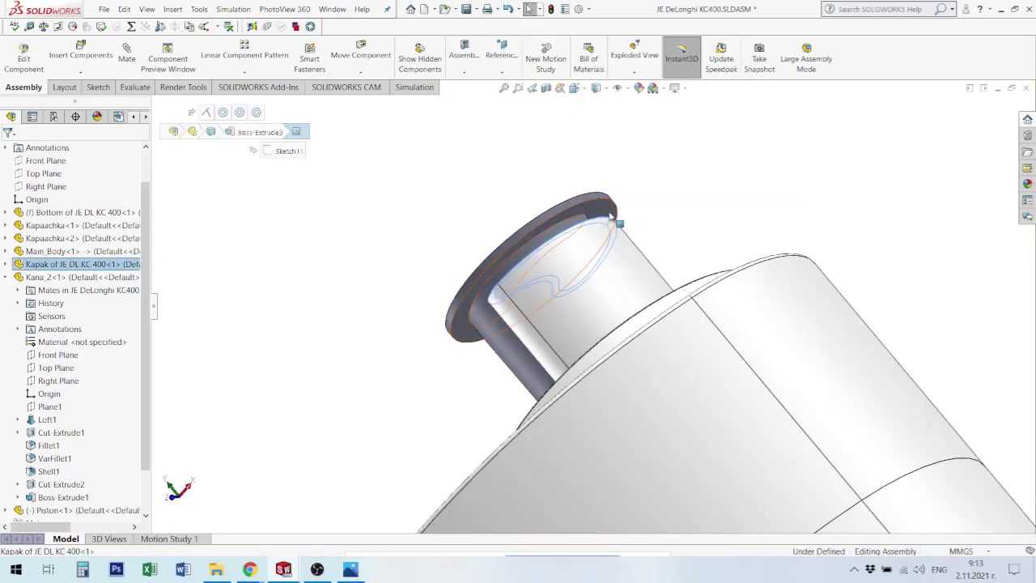
pyautogui.click(613, 217)
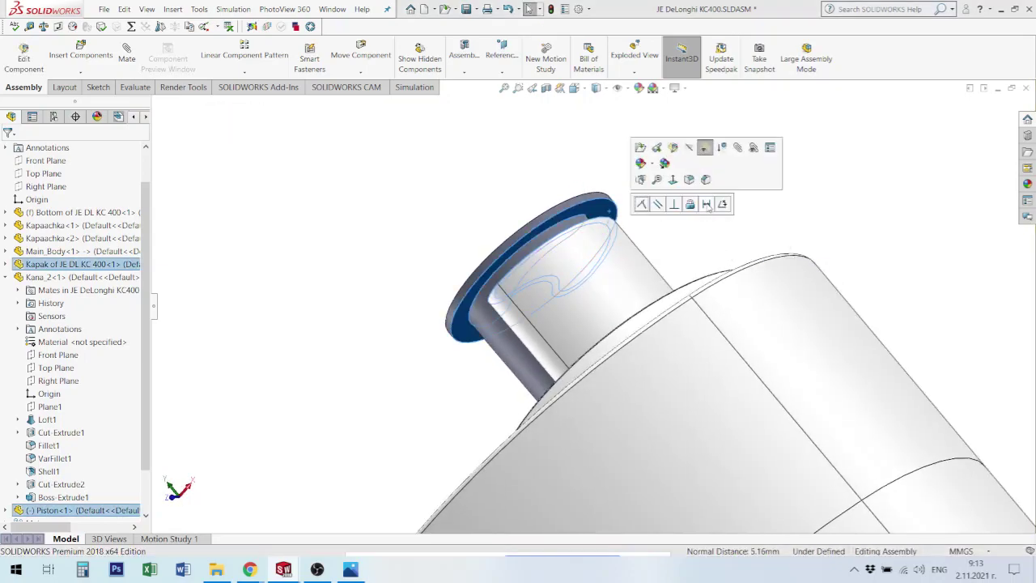
pyautogui.click(706, 205)
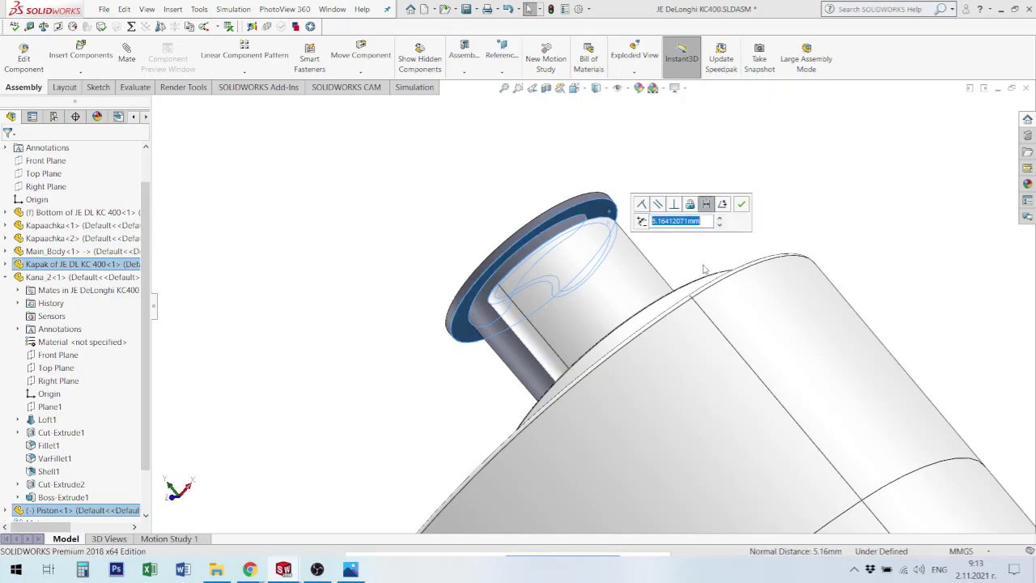
pyautogui.write('20')
pyautogui.press('Return')
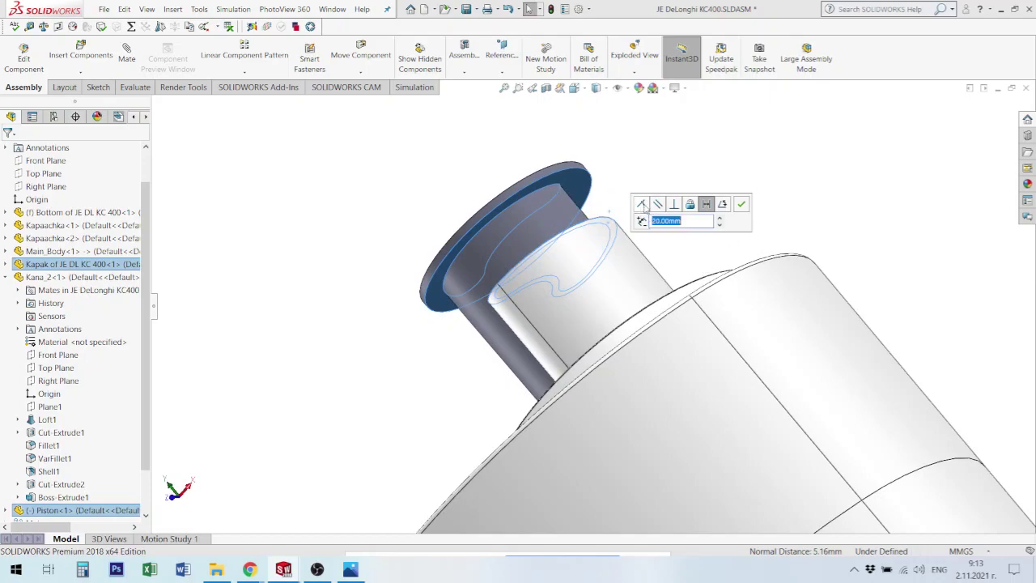
pyautogui.click(741, 208)
pyautogui.moveTo(619, 246)
pyautogui.mouseDown(button='middle')
pyautogui.moveTo(653, 257)
pyautogui.moveTo(702, 350)
pyautogui.mouseUp(button='middle')
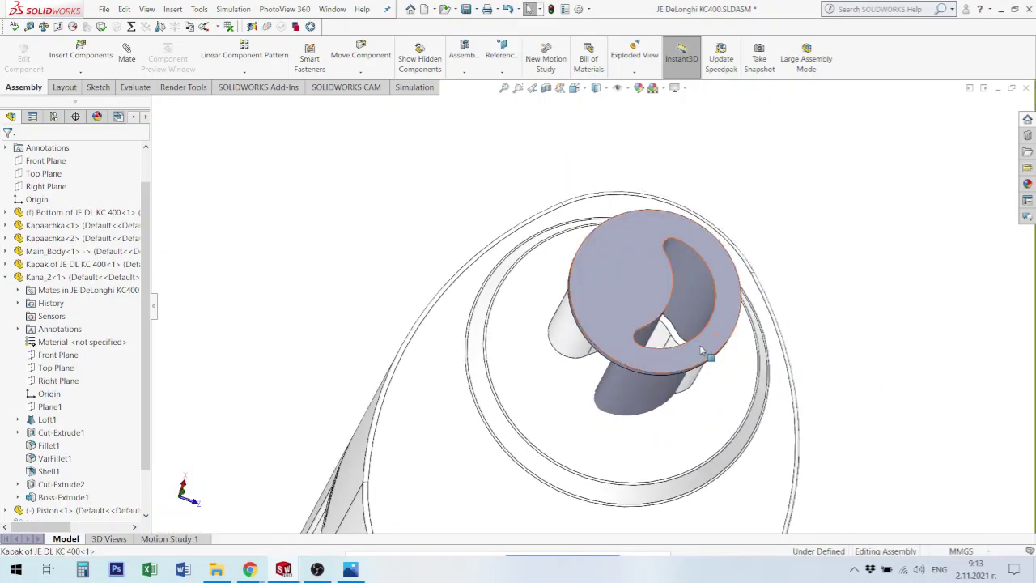
pyautogui.moveTo(702, 350); pyautogui.dragTo(812, 241)
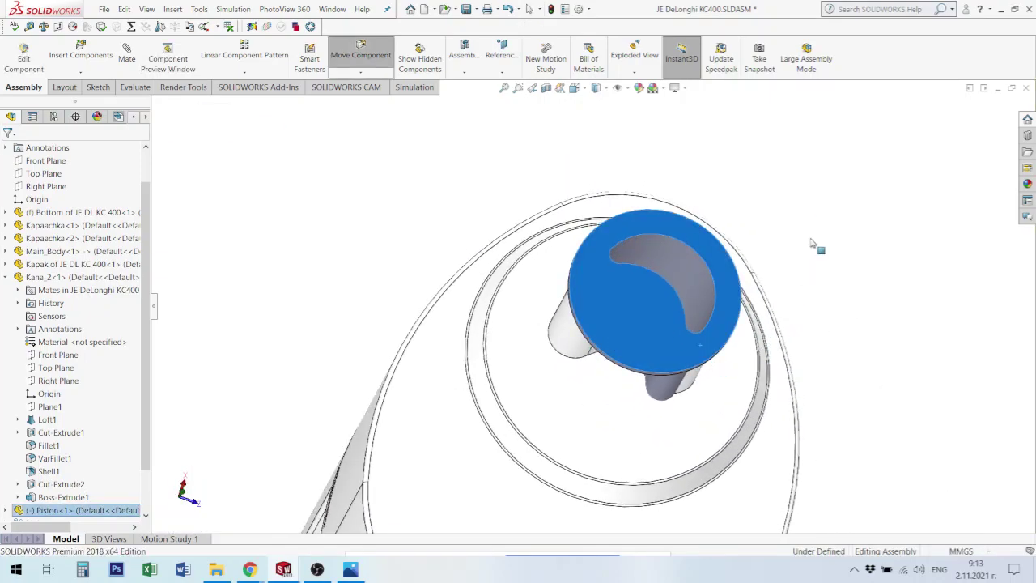
# Step: Mate Piston<1>'s Right Plane coincident with the assembly Front Plane to lock its rotation
pyautogui.press('Escape')
pyautogui.scroll(-1, 9, 516)
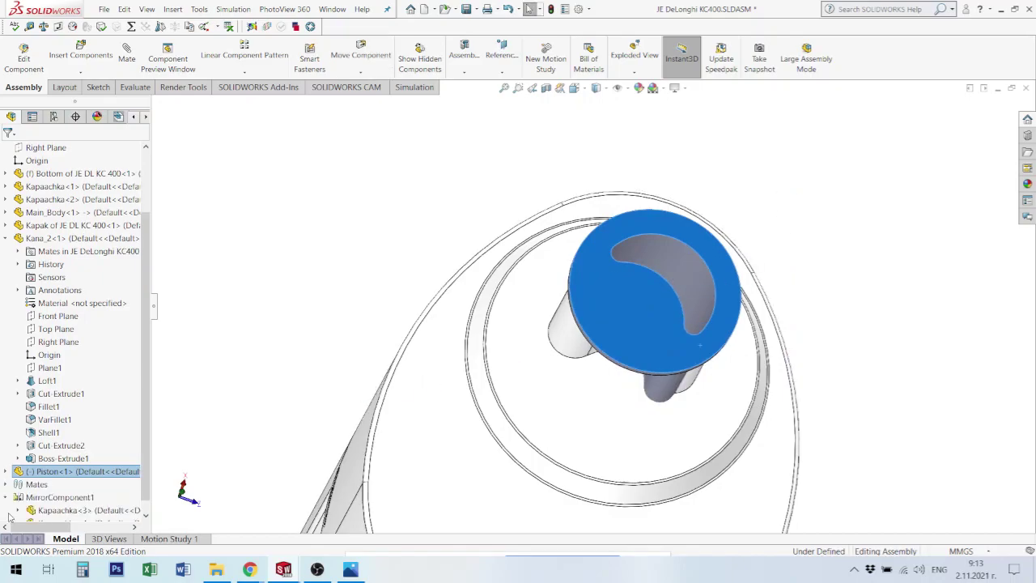
pyautogui.scroll(-1, 10, 516)
pyautogui.click(7, 458)
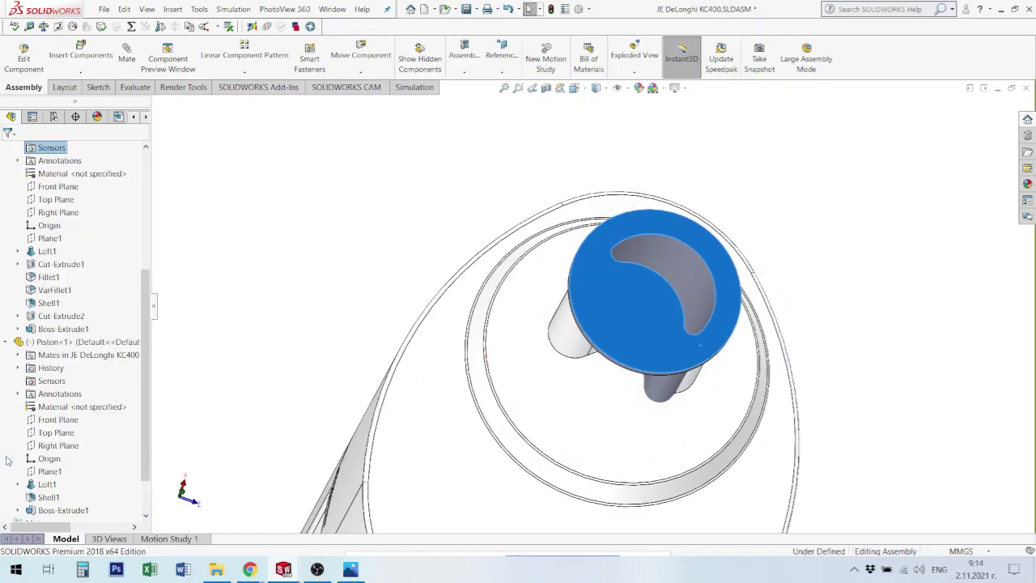
pyautogui.click(60, 445)
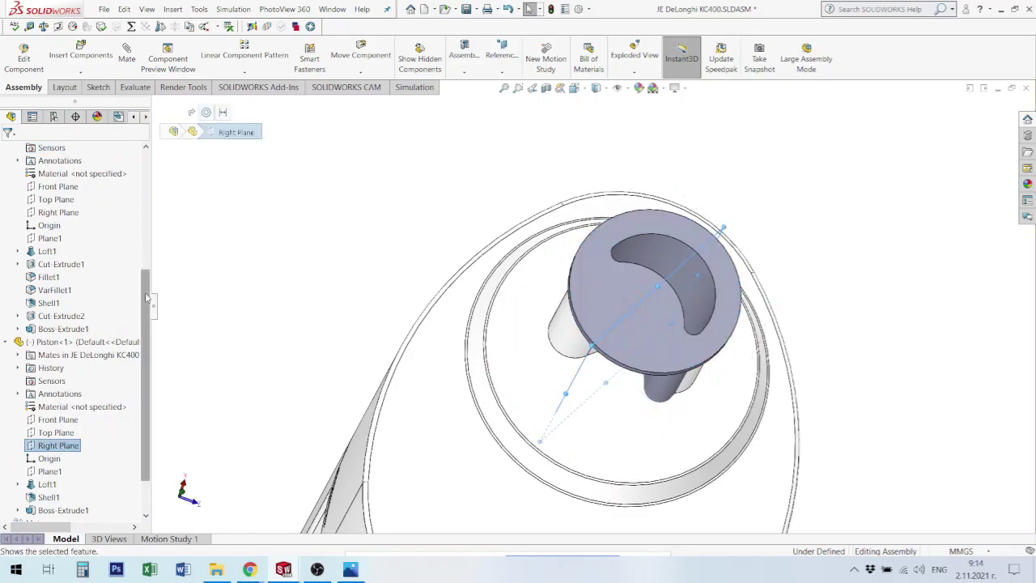
pyautogui.scroll(8, 134, 295)
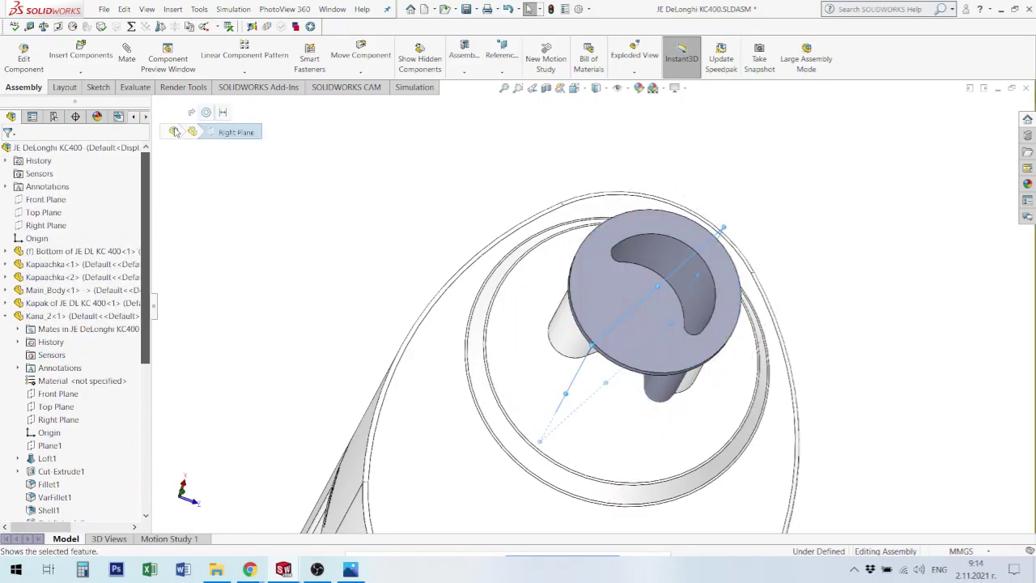
pyautogui.click(46, 200)
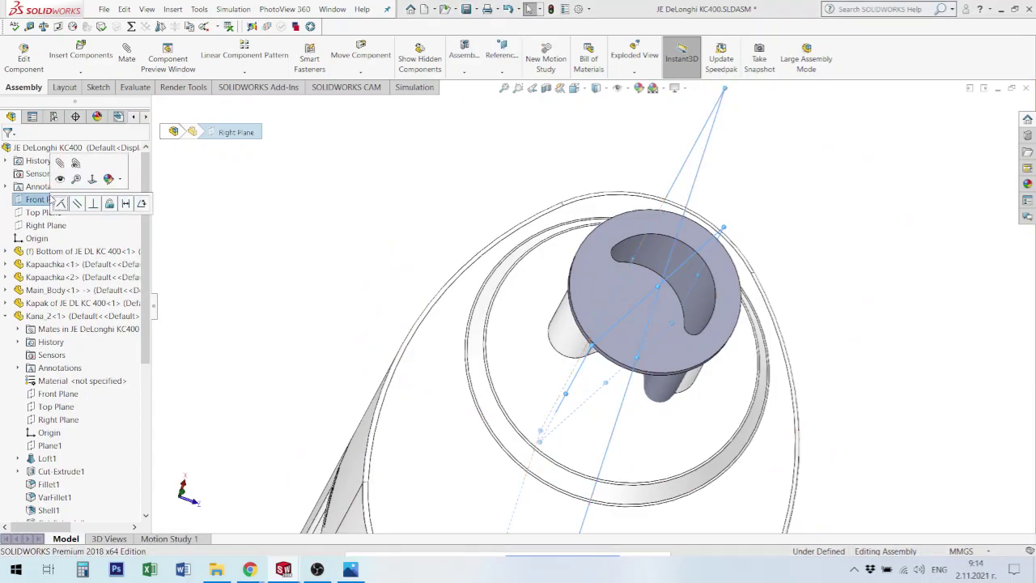
pyautogui.click(60, 203)
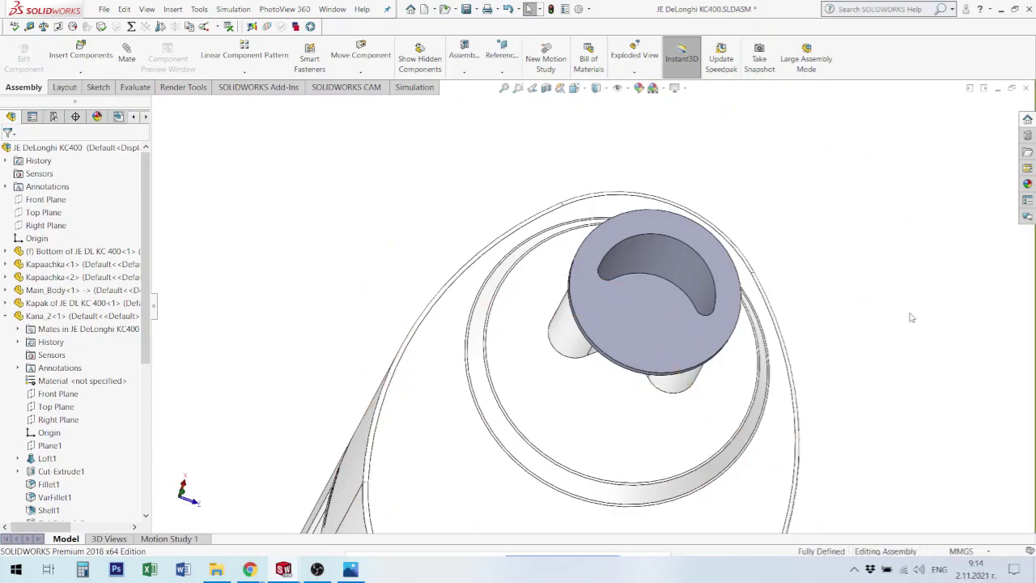
pyautogui.moveTo(910, 318); pyautogui.dragTo(848, 196, button='middle')
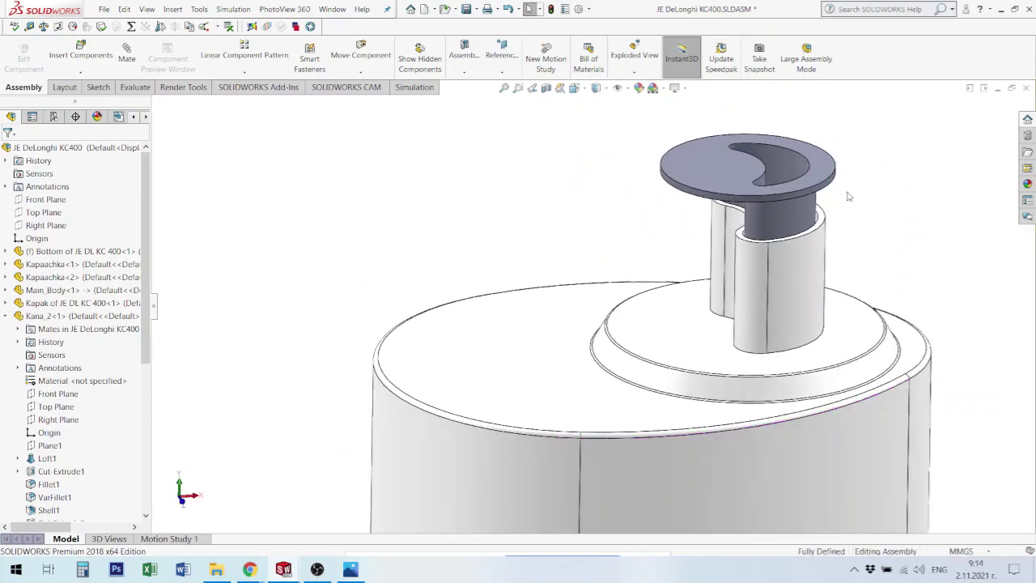
pyautogui.click(816, 173)
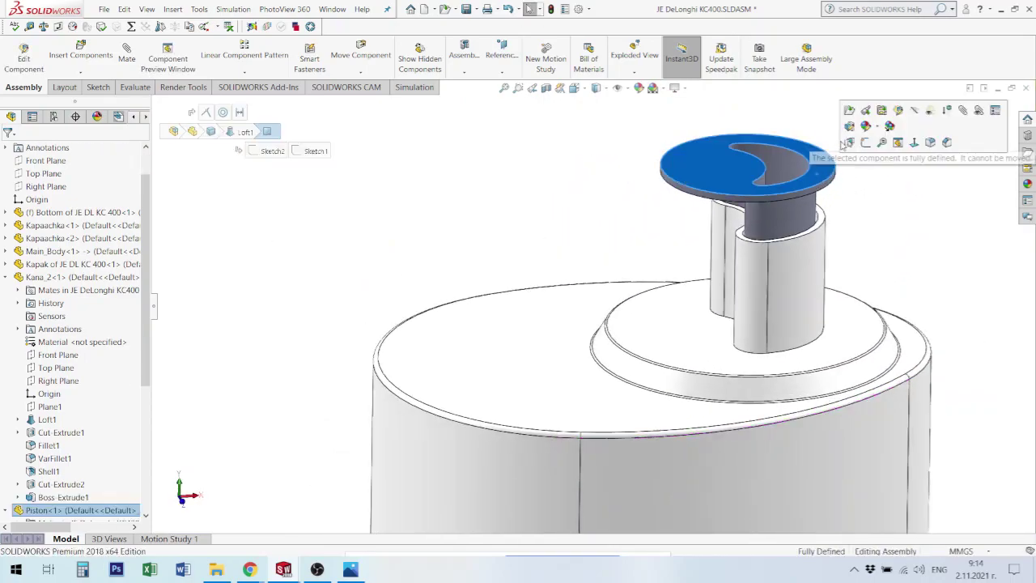
# Step: Set Piston<1>'s material to ABS PC, then orbit and zoom out over the juicer
pyautogui.scroll(-3, 81, 497)
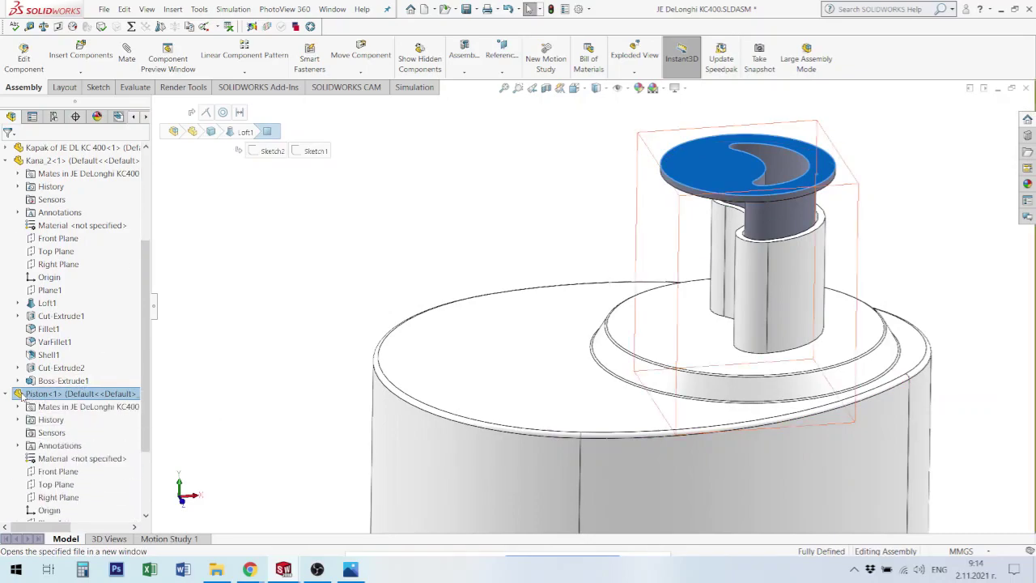
pyautogui.click(89, 459)
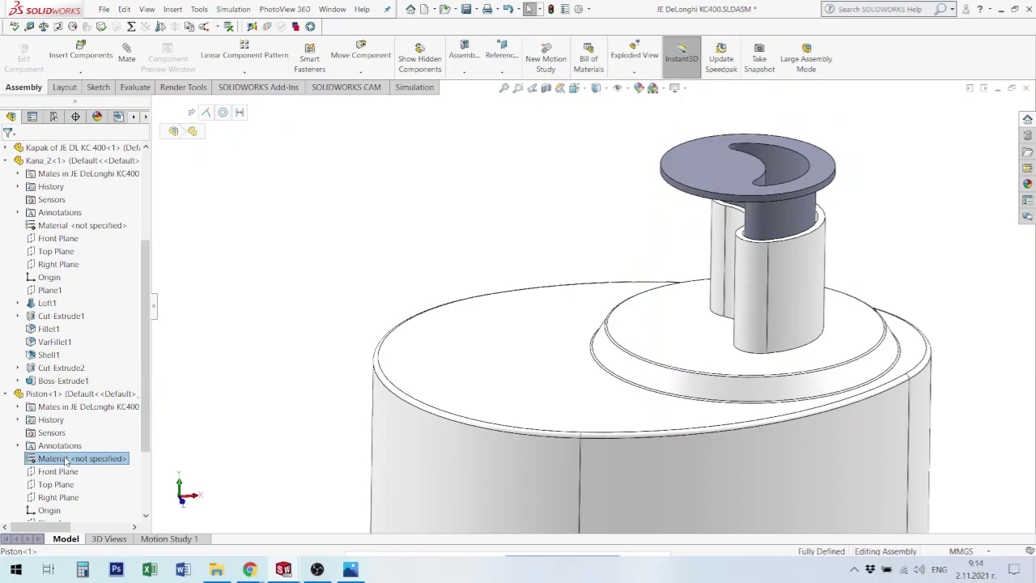
pyautogui.rightClick(67, 460)
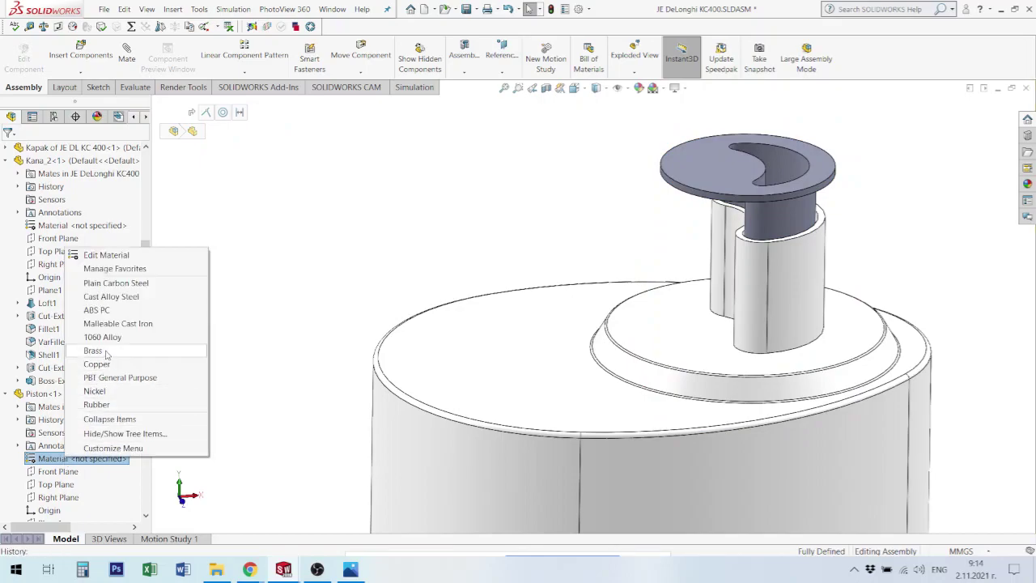
pyautogui.click(102, 311)
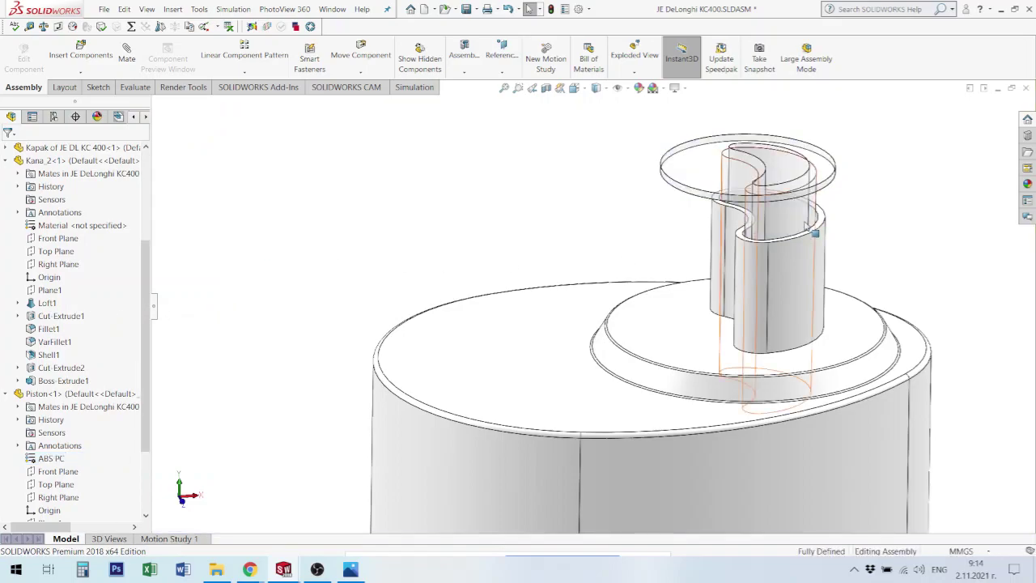
pyautogui.moveTo(894, 160)
pyautogui.mouseDown(button='middle')
pyautogui.moveTo(853, 215)
pyautogui.moveTo(844, 202)
pyautogui.mouseUp(button='middle')
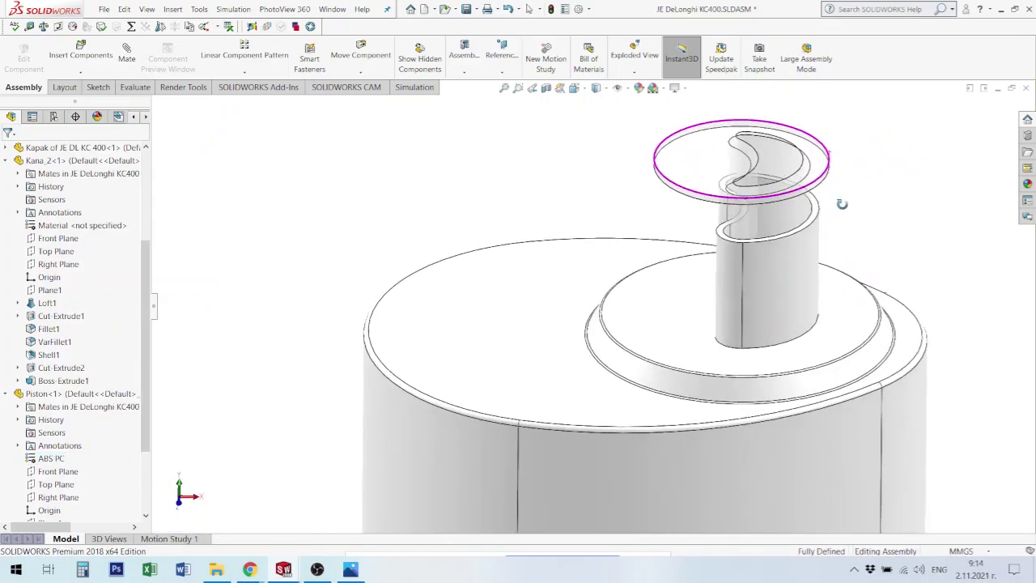
pyautogui.scroll(5, 895, 405)
pyautogui.scroll(3, 734, 494)
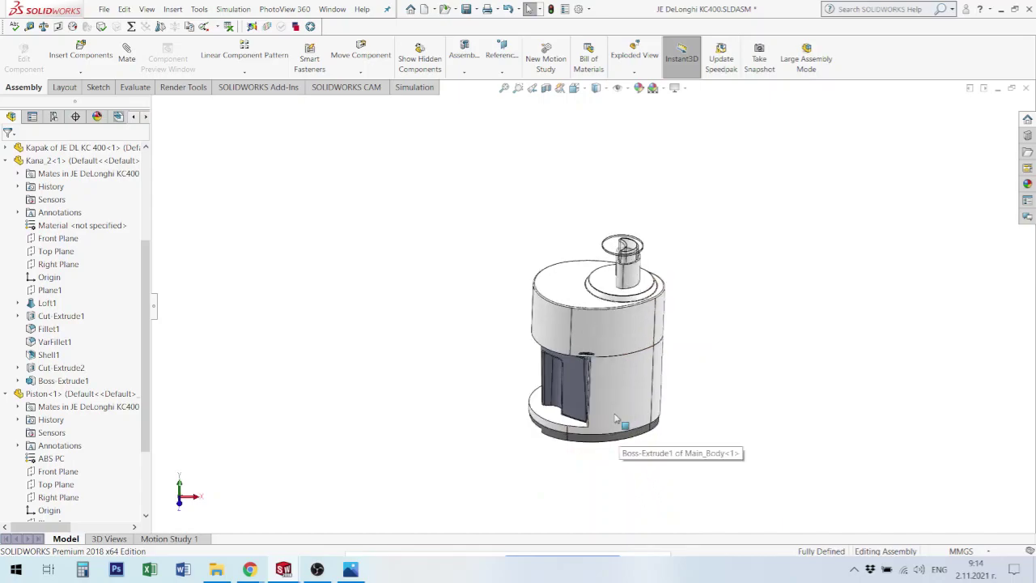
pyautogui.moveTo(643, 507)
pyautogui.mouseDown(button='middle')
pyautogui.moveTo(660, 388)
pyautogui.moveTo(639, 294)
pyautogui.mouseUp(button='middle')
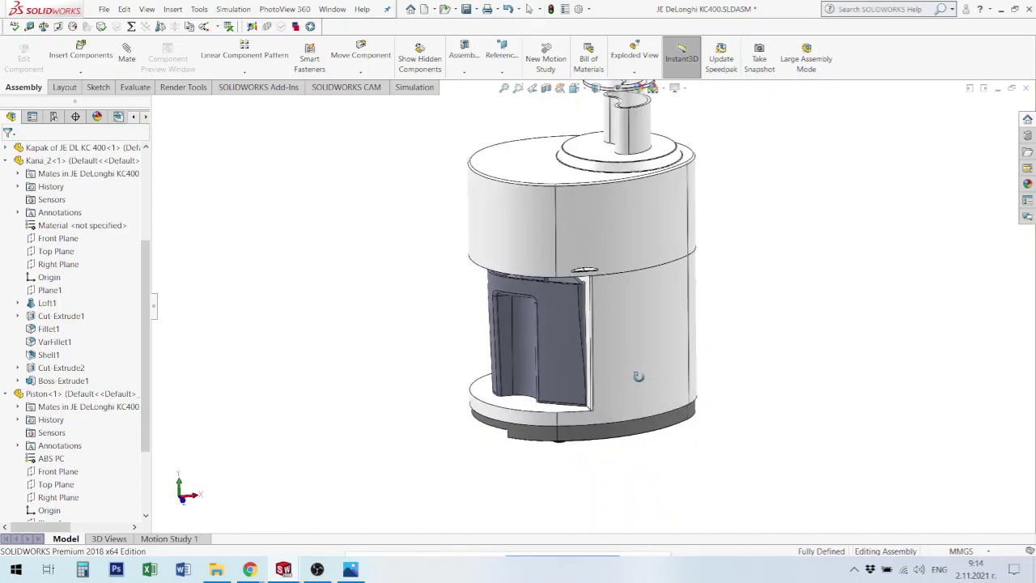
pyautogui.scroll(2, 671, 257)
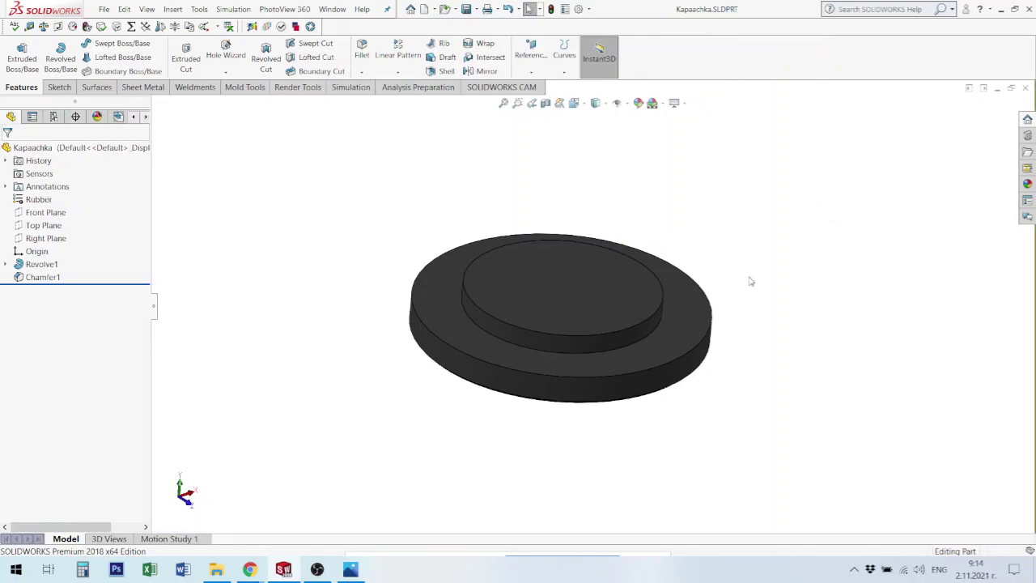
pyautogui.click(309, 212)
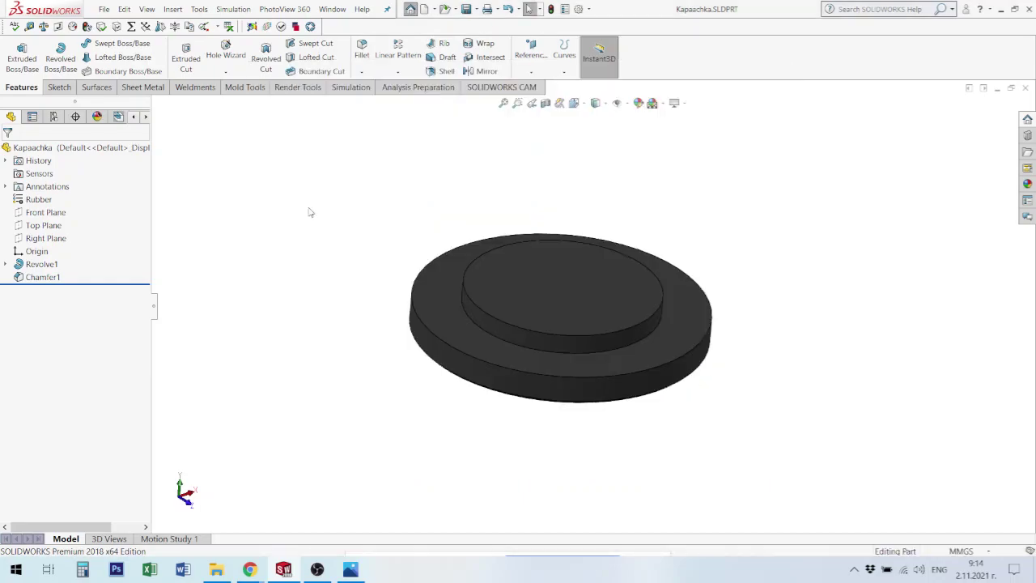
pyautogui.hotkey('ctrl', 'Tab')
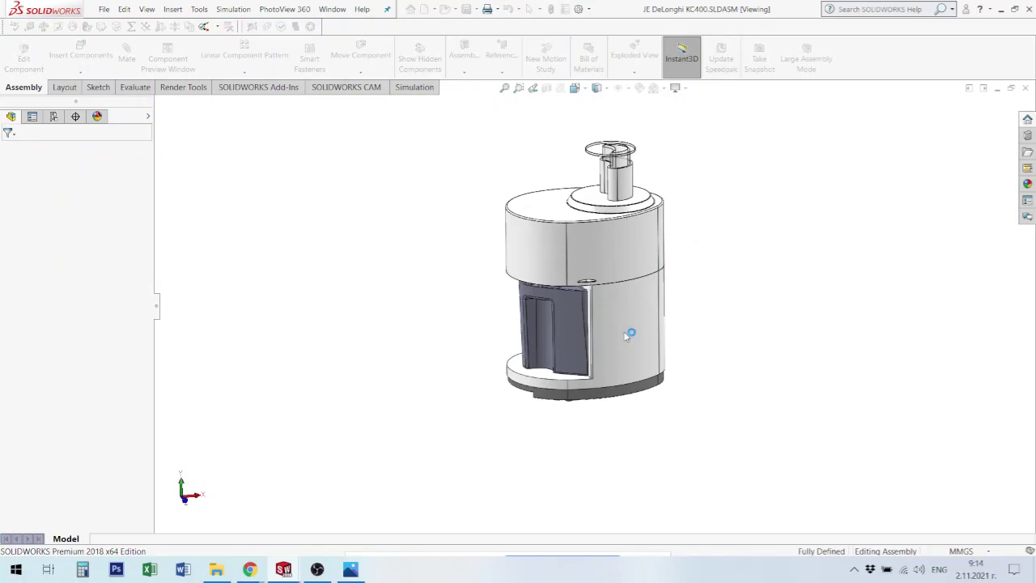
# Step: Make the Kapak lid transparent using Change Transparency
pyautogui.scroll(-2, 617, 247)
pyautogui.scroll(-2, 617, 246)
pyautogui.click(615, 243)
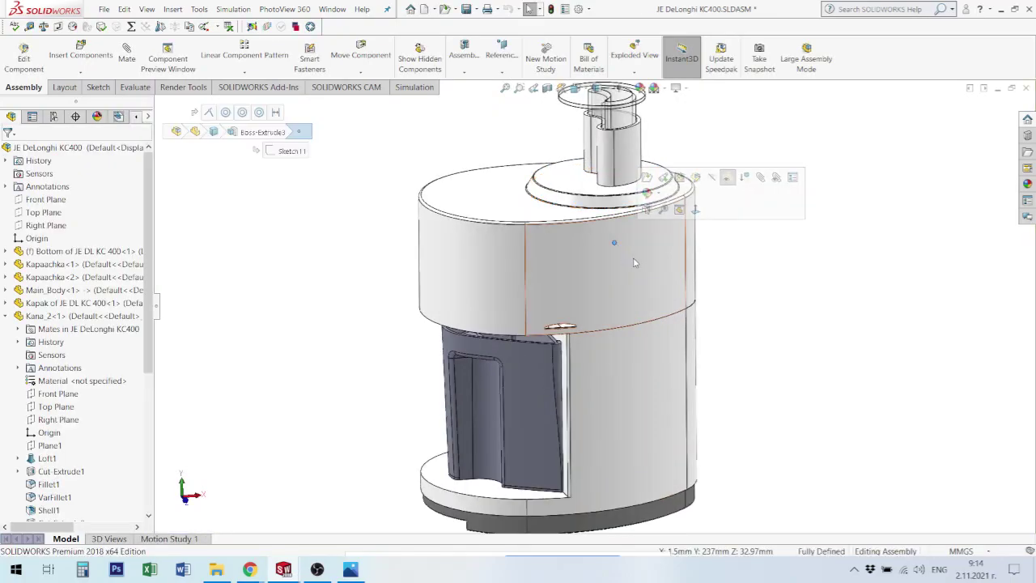
pyautogui.click(462, 267)
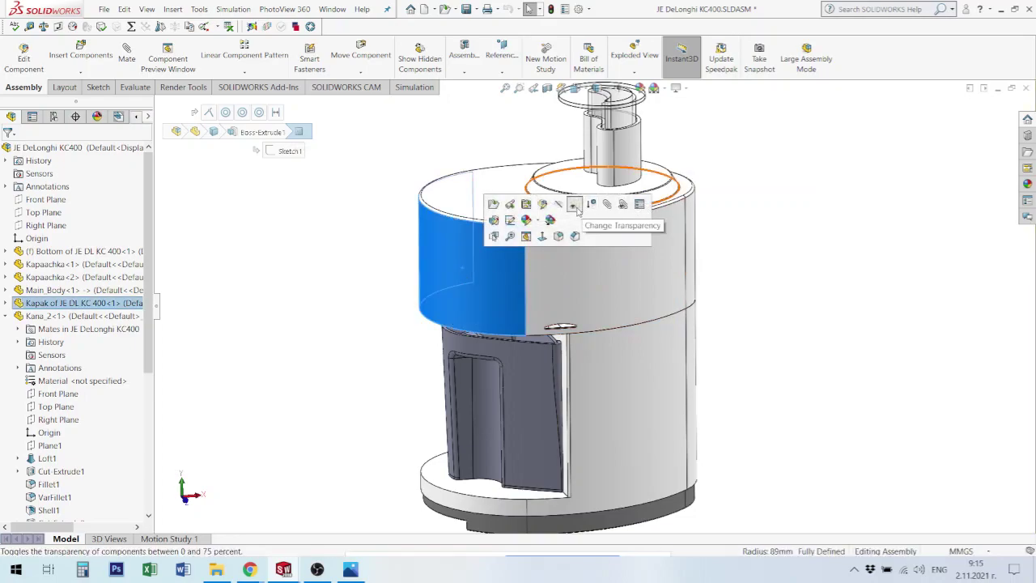
pyautogui.click(574, 205)
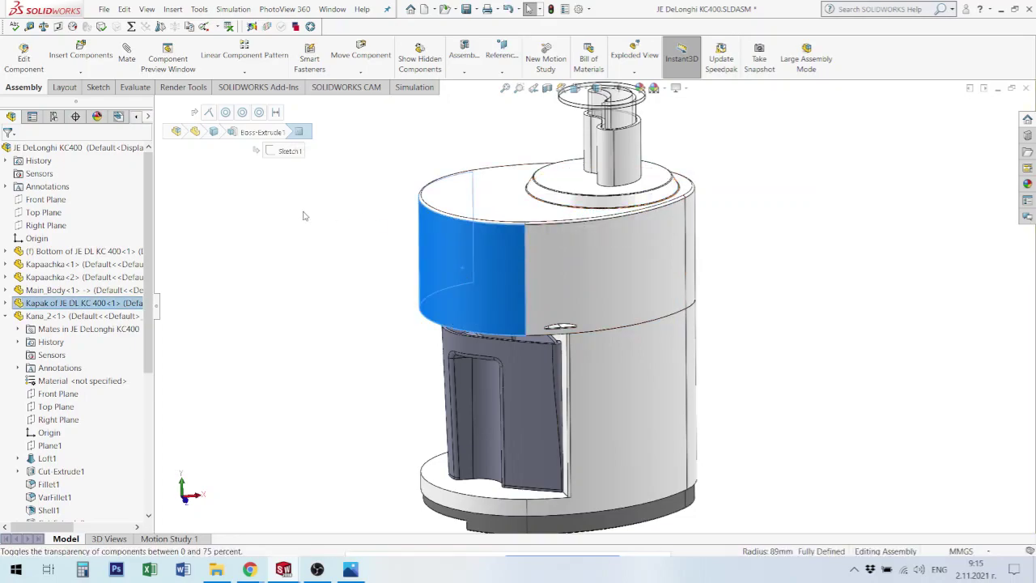
pyautogui.click(435, 266)
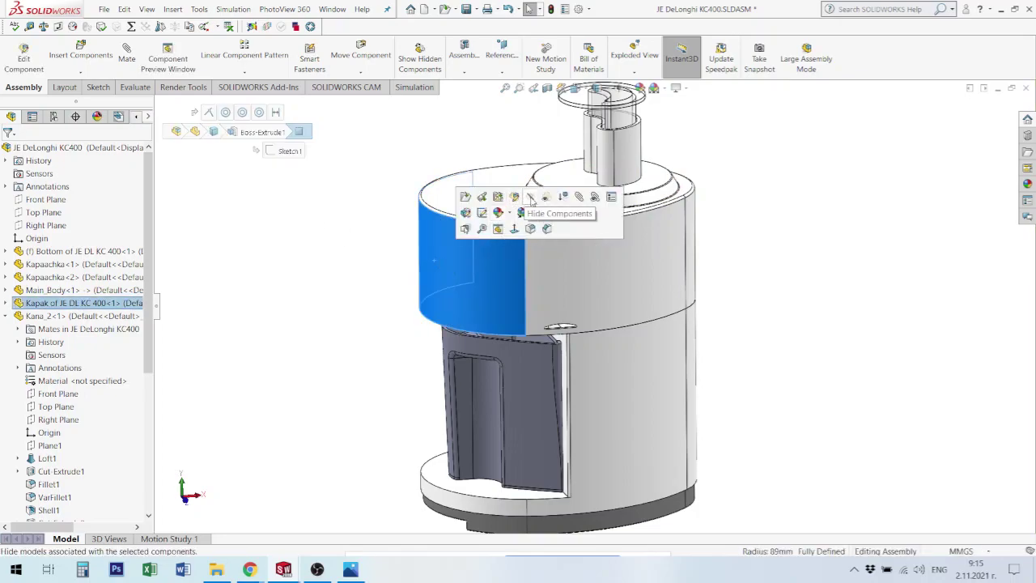
pyautogui.click(546, 199)
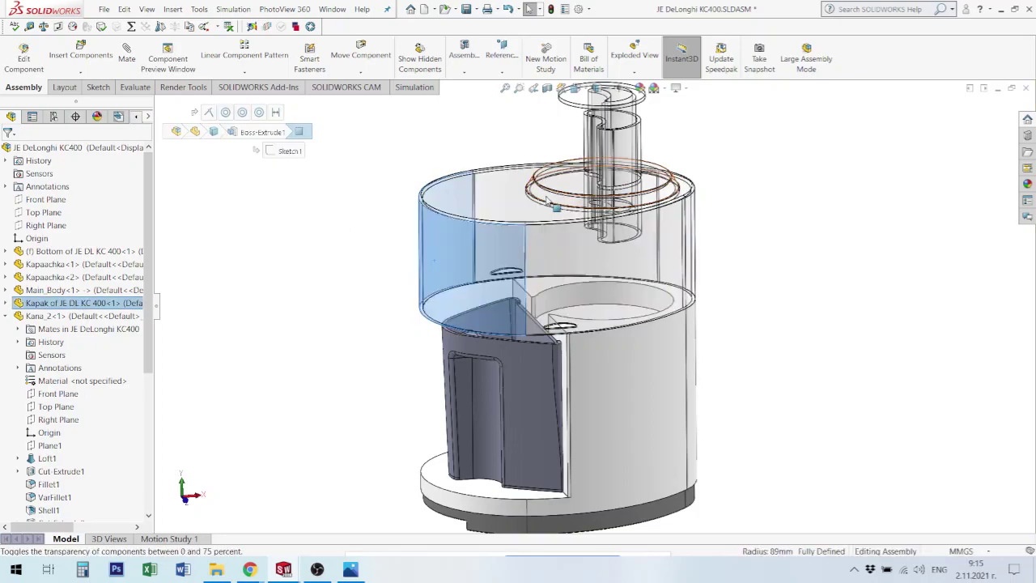
pyautogui.scroll(-2, 679, 255)
pyautogui.scroll(2, 696, 255)
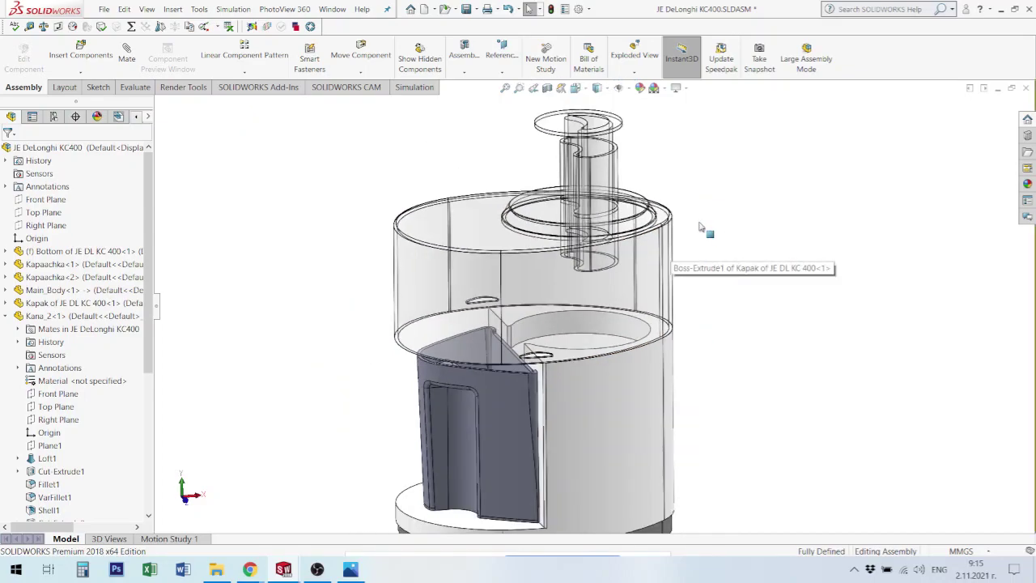
# Step: Orbit to inspect the exposed interior, then close the assembly window
pyautogui.moveTo(703, 224)
pyautogui.mouseDown(button='middle')
pyautogui.moveTo(684, 229)
pyautogui.moveTo(558, 340)
pyautogui.mouseUp(button='middle')
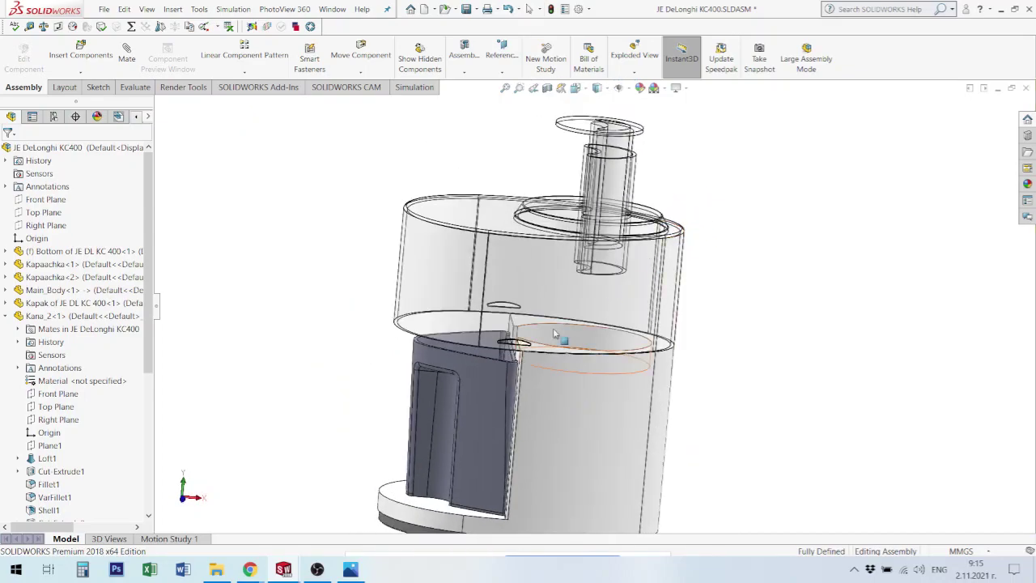
pyautogui.scroll(-2, 558, 342)
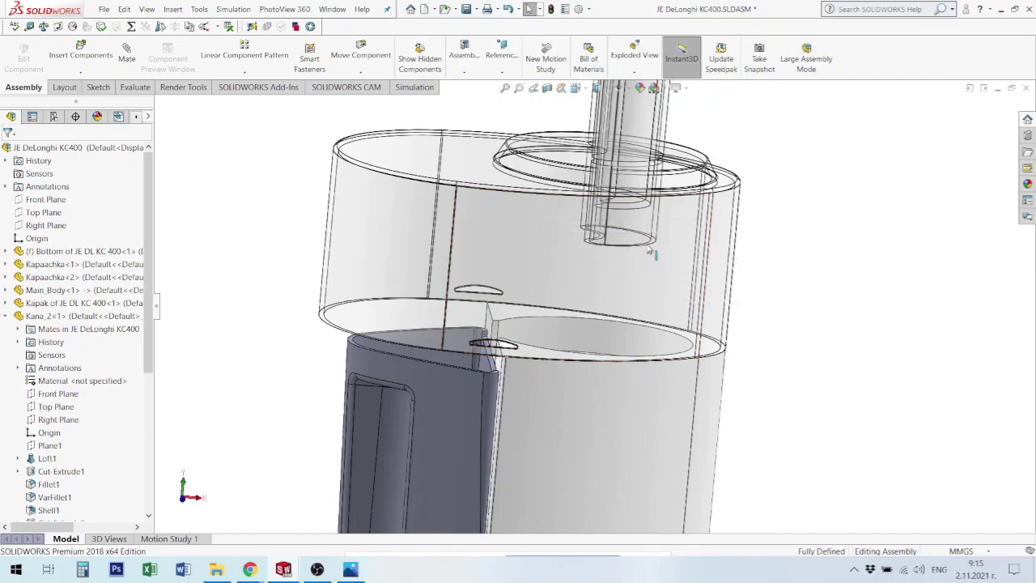
pyautogui.scroll(-3, 650, 249)
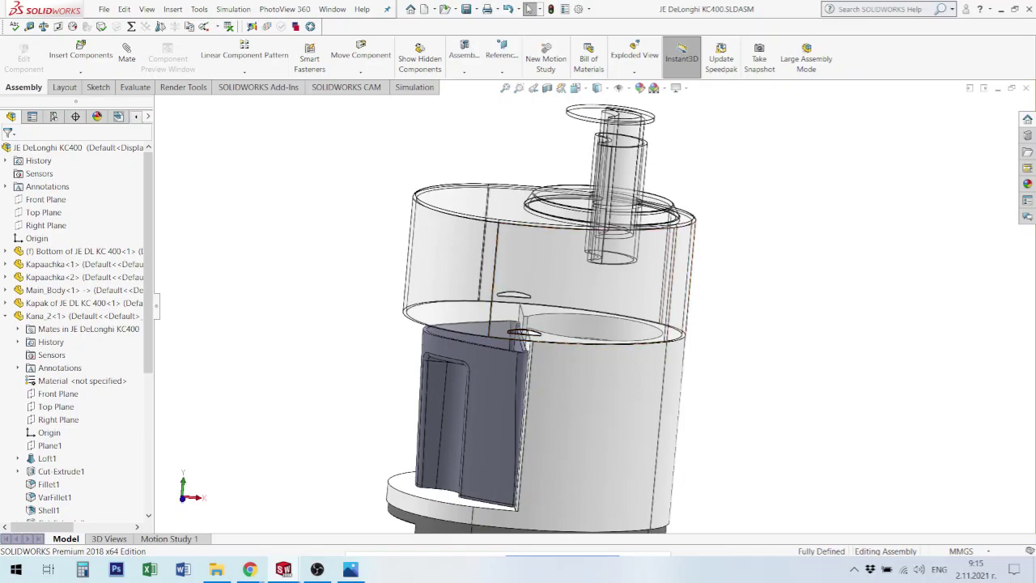
pyautogui.click(1024, 89)
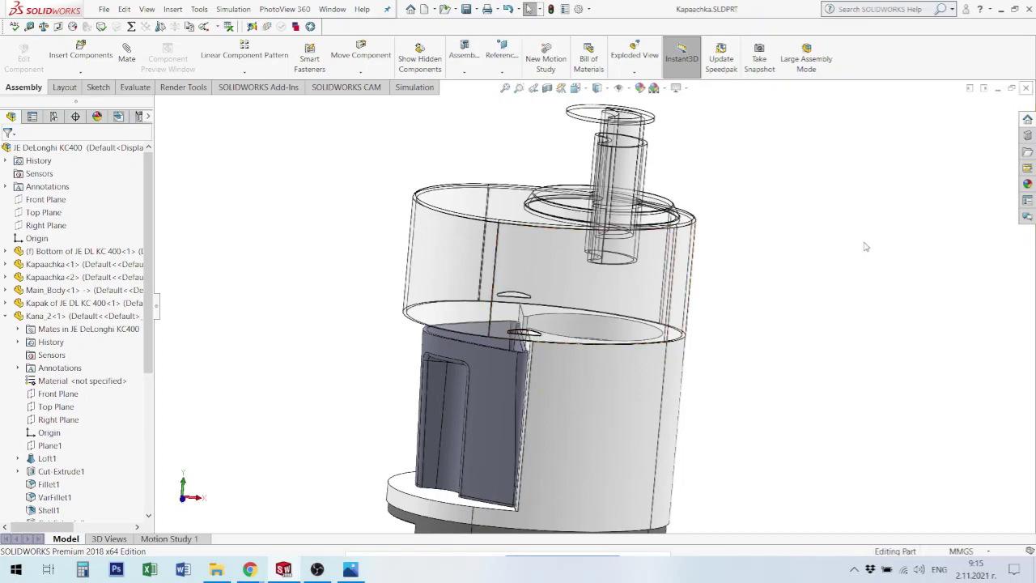
# Step: Close the Kapaachka part and bring up the Open dialog with Ctrl+O
pyautogui.click(1027, 87)
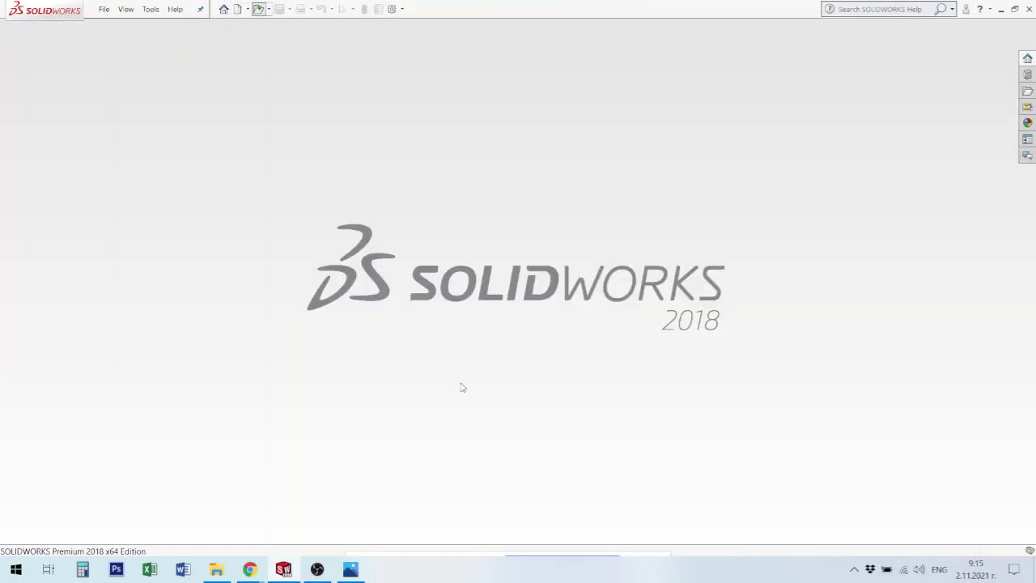
pyautogui.hotkey('ctrl', 'o')
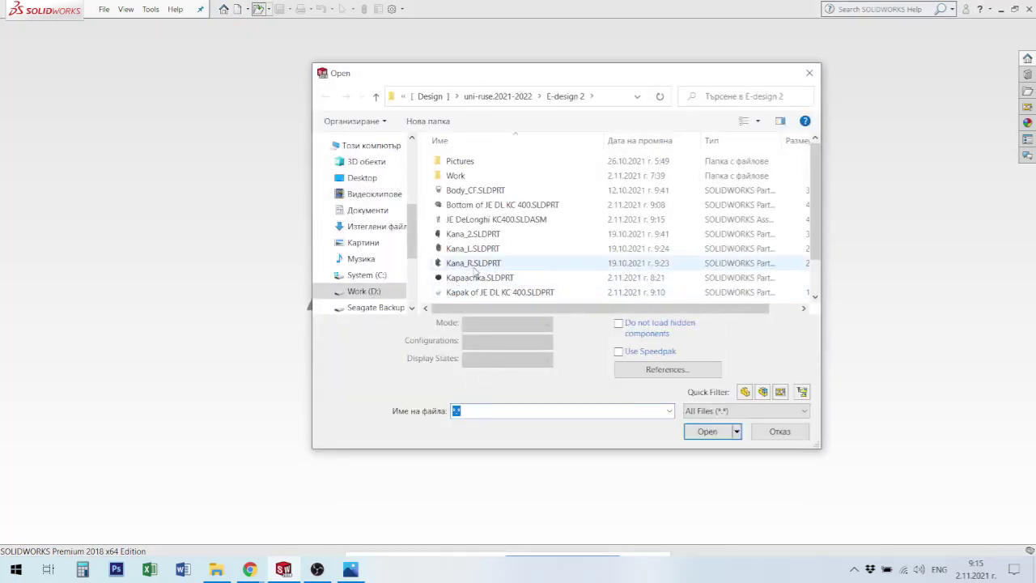
pyautogui.scroll(-1, 476, 274)
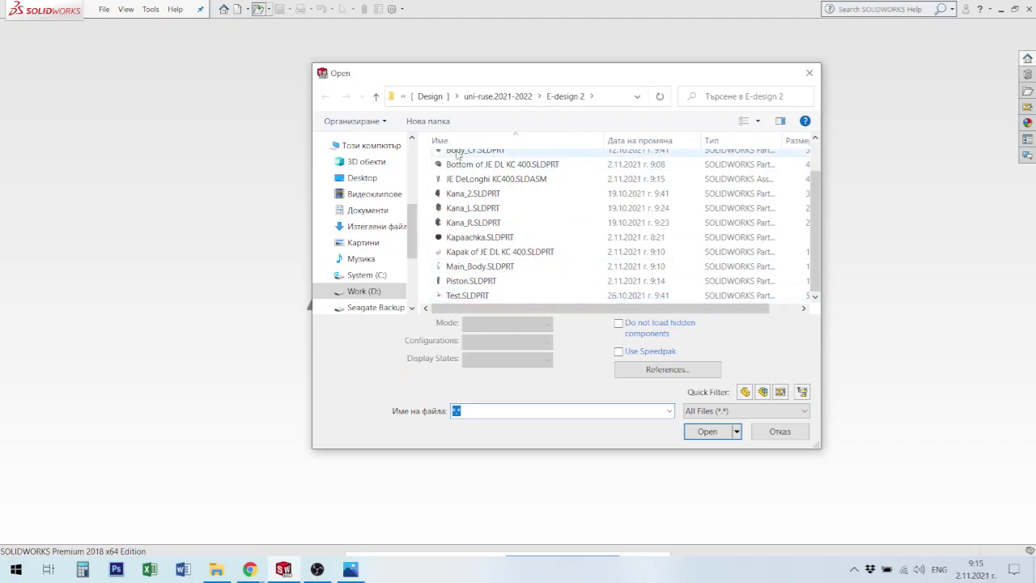
pyautogui.scroll(1, 494, 208)
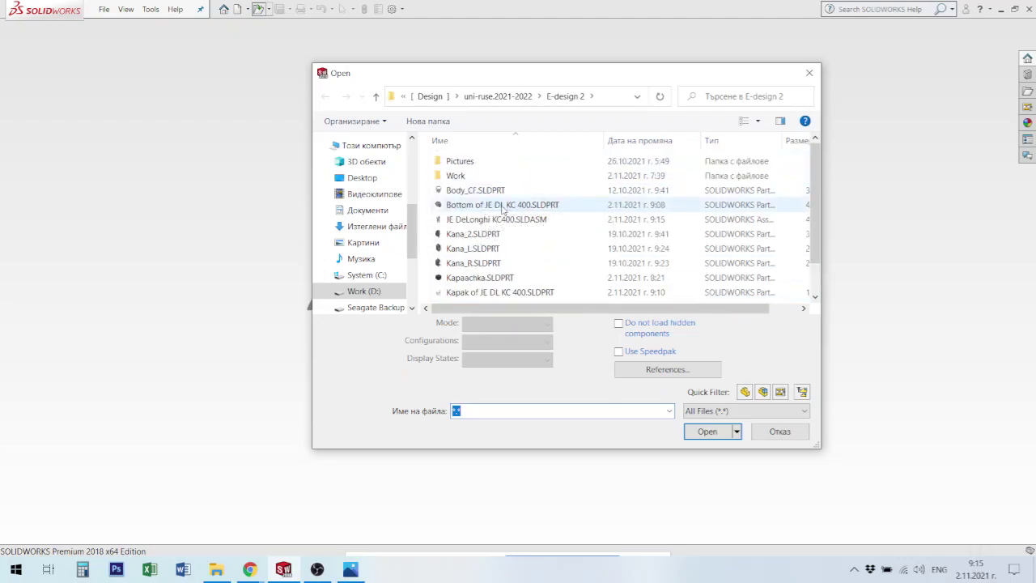
pyautogui.scroll(-1, 503, 208)
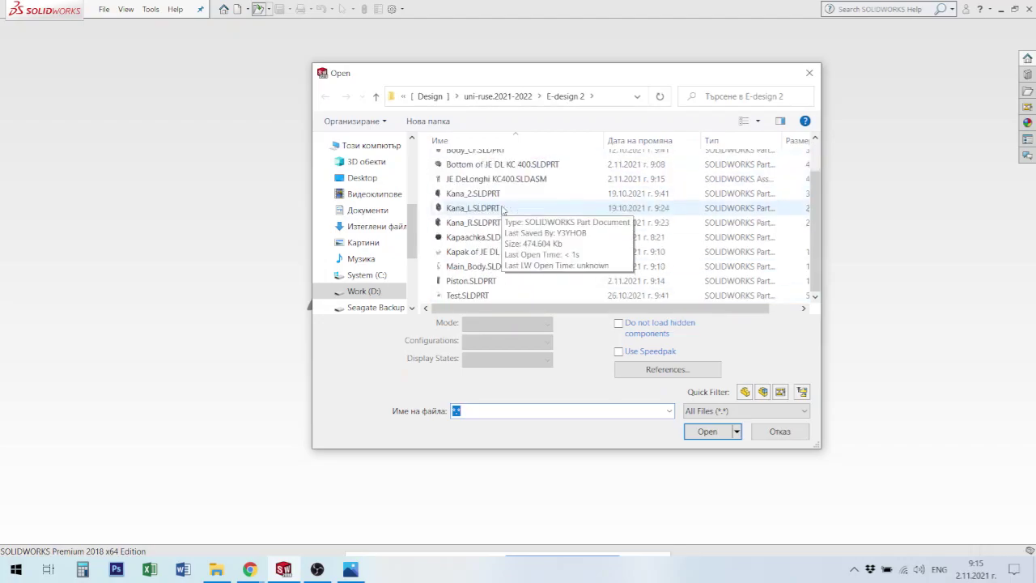
pyautogui.scroll(1, 503, 209)
pyautogui.scroll(-1, 503, 209)
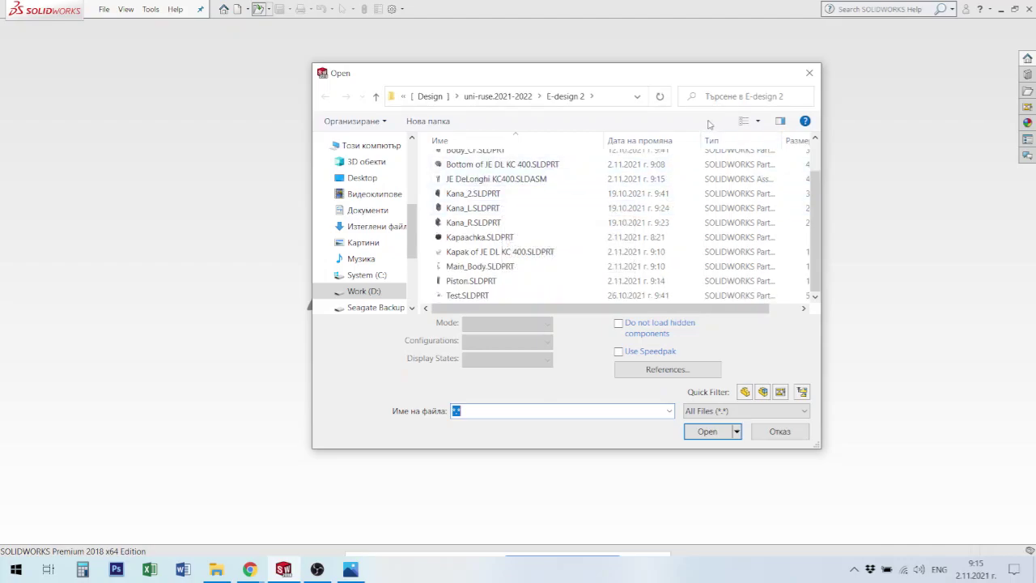
# Step: Switch to Extra Large Icons, enlarge the dialog, and open Body_CF.SLDPRT
pyautogui.click(758, 122)
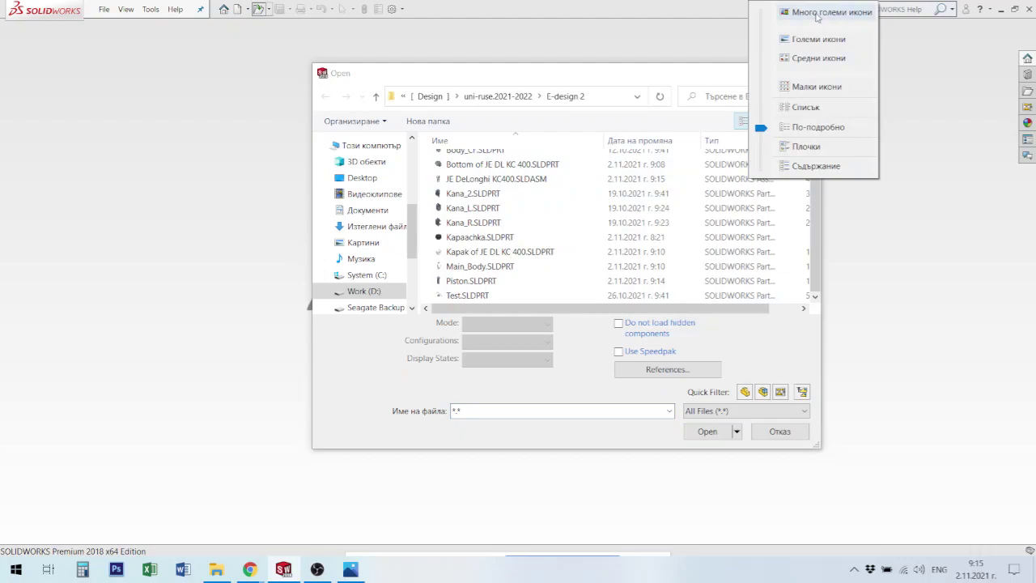
pyautogui.click(818, 13)
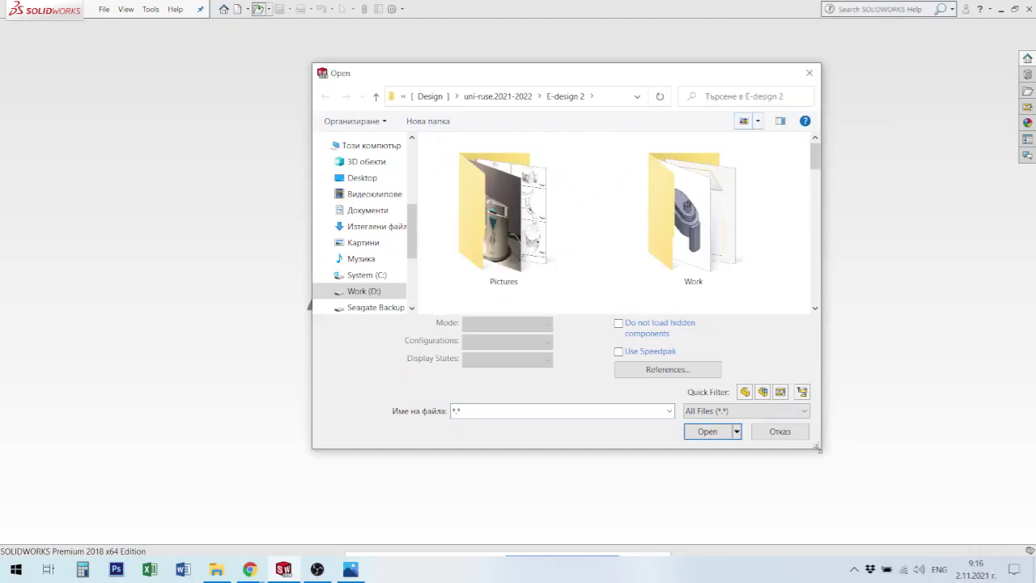
pyautogui.moveTo(817, 448); pyautogui.dragTo(920, 539)
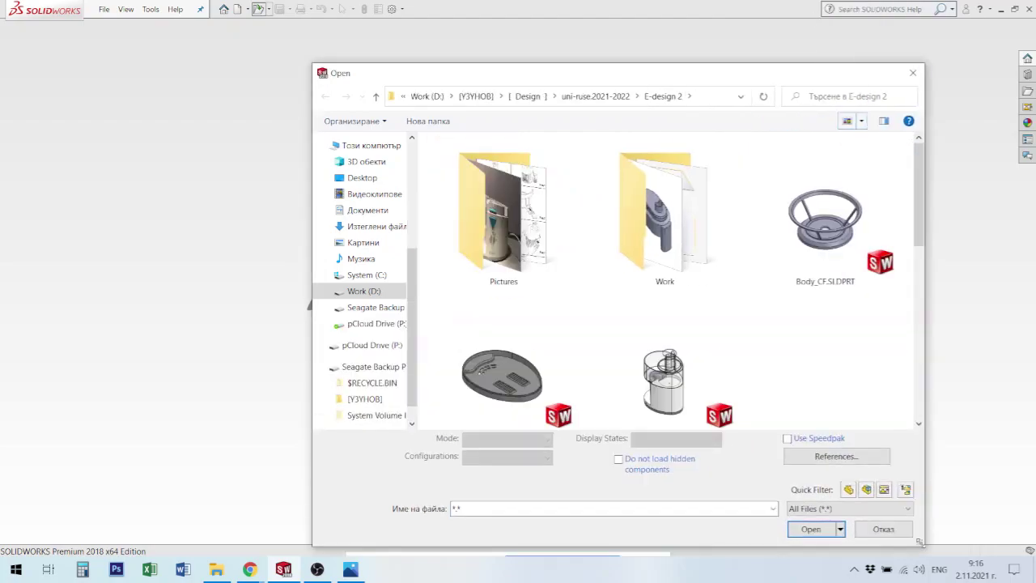
pyautogui.click(815, 234)
pyautogui.click(811, 518)
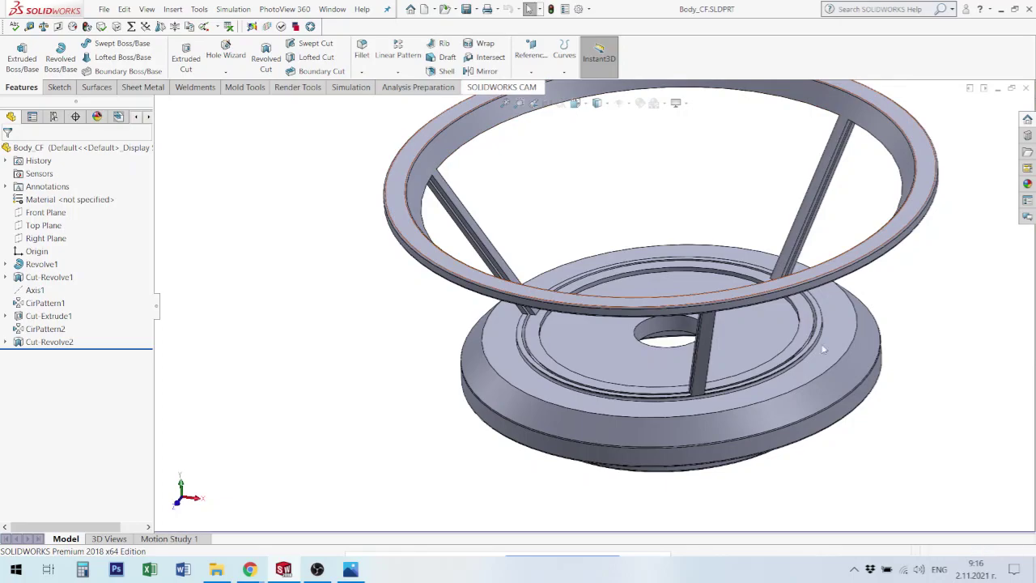
# Step: Open Edit Material for Body_CF from its Material <not specified> entry
pyautogui.scroll(-2, 781, 238)
pyautogui.scroll(-5, 743, 235)
pyautogui.scroll(4, 743, 234)
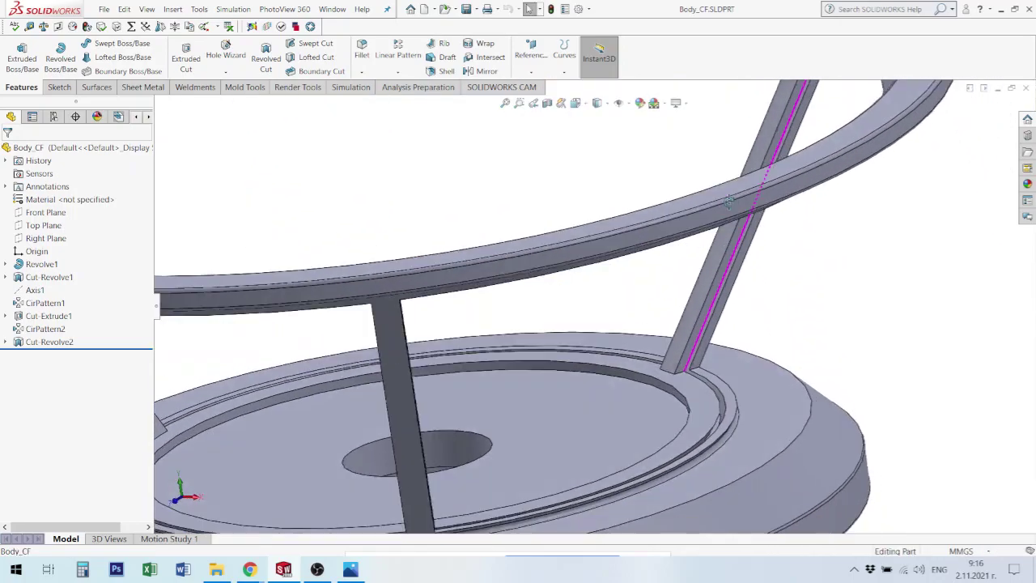
pyautogui.scroll(1, 696, 292)
pyautogui.scroll(3, 713, 409)
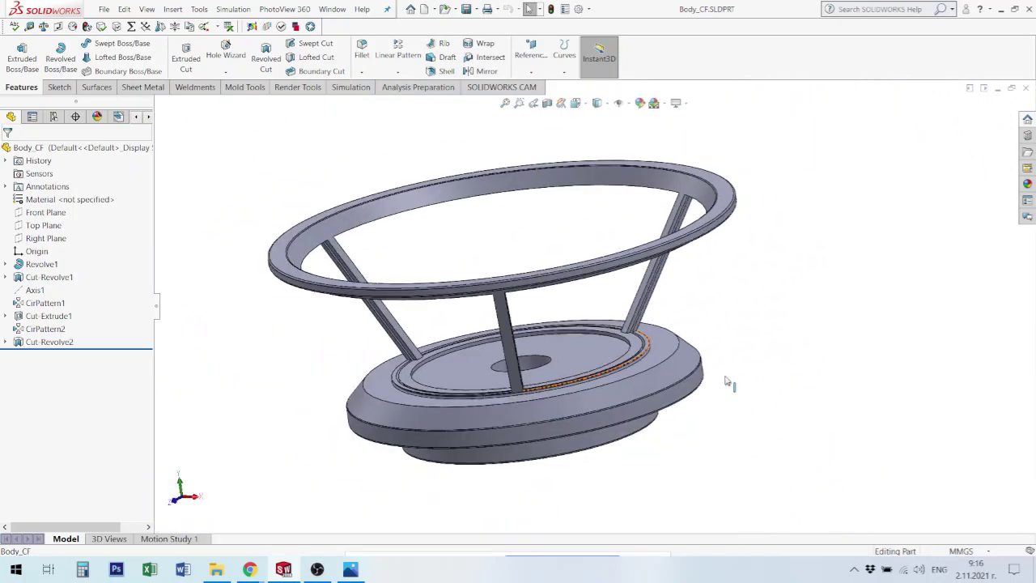
pyautogui.moveTo(652, 314); pyautogui.dragTo(645, 307, button='middle')
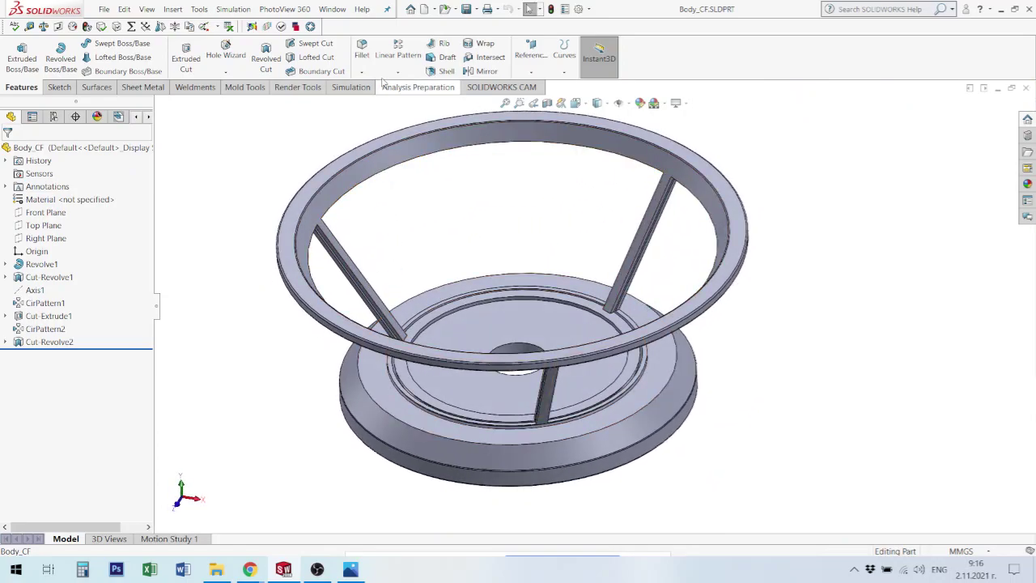
pyautogui.click(375, 173)
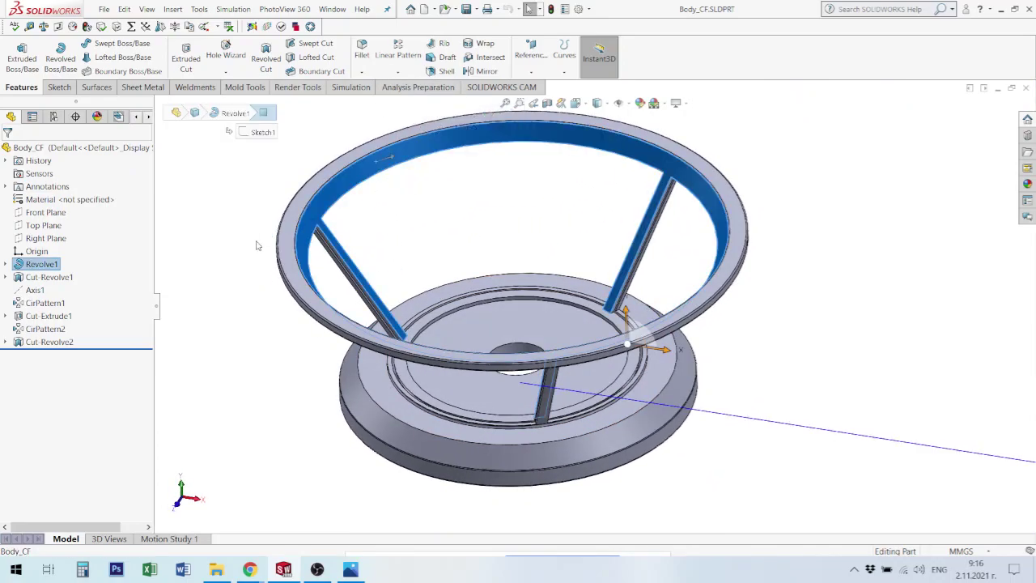
pyautogui.rightClick(53, 199)
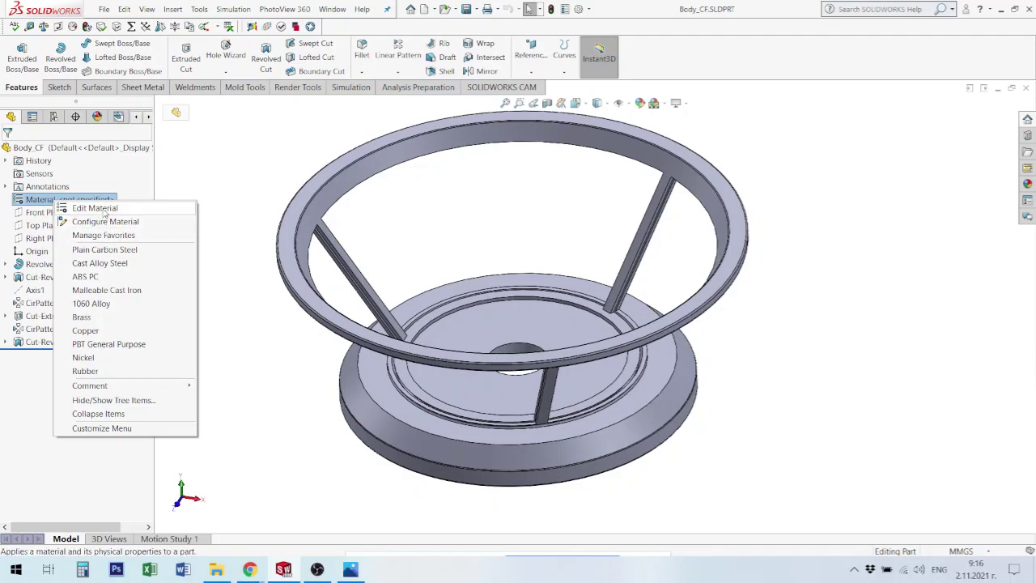
pyautogui.click(105, 212)
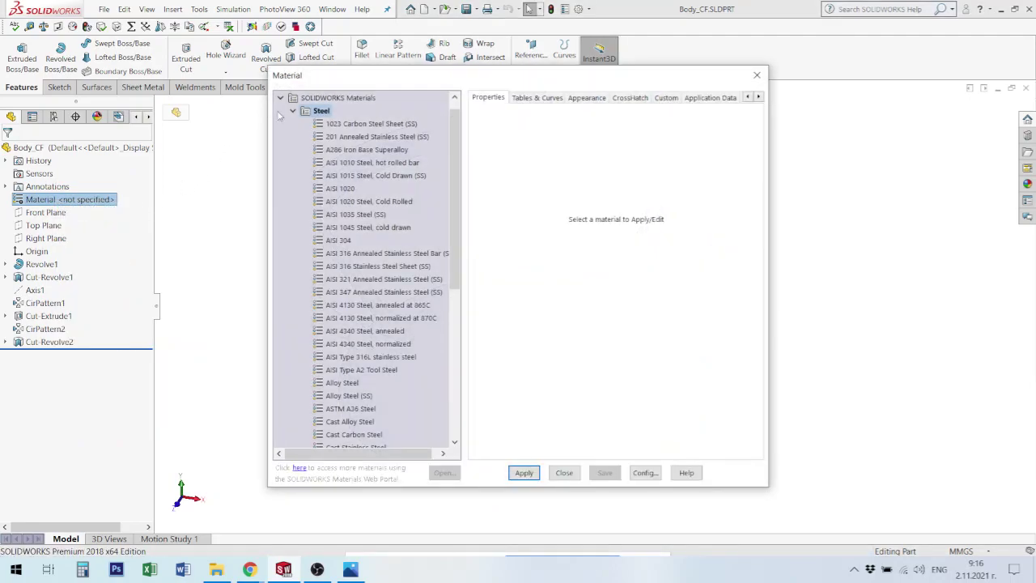
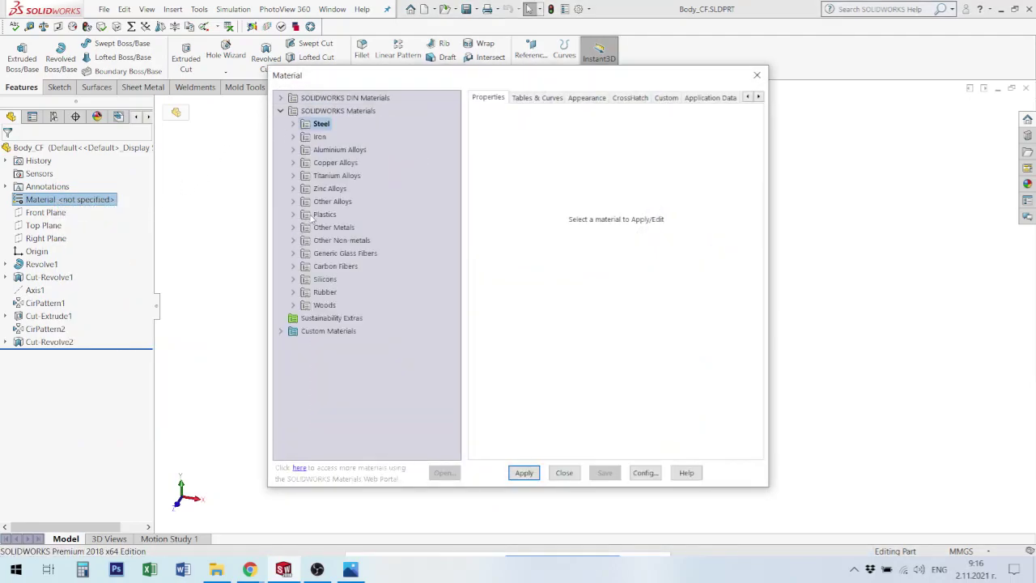
# Step: In the Plastics library, try EPDM and Melamine resin, then apply Delrin 2700 NC010 to Body_CF
pyautogui.doubleClick(299, 217)
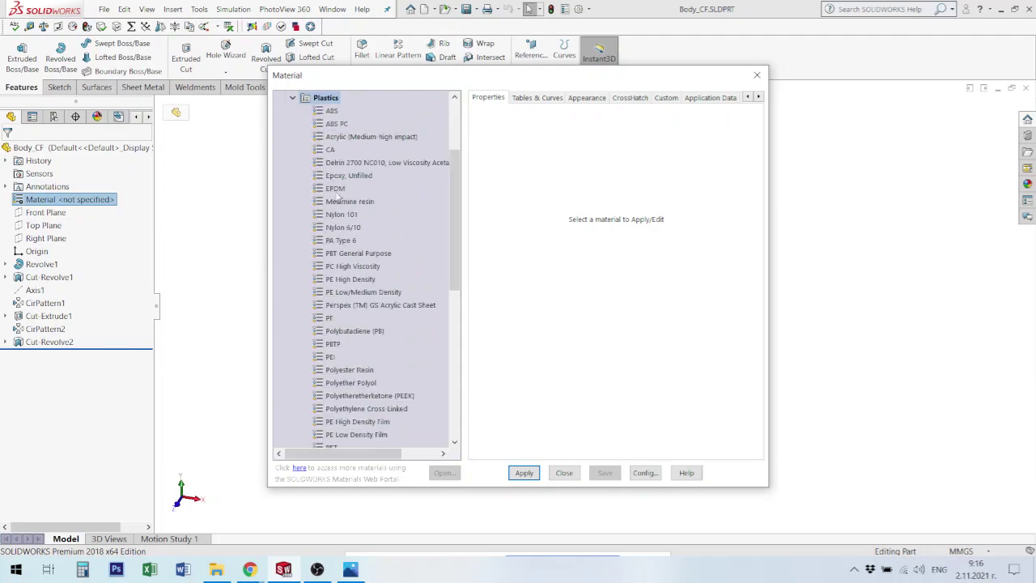
pyautogui.click(335, 190)
pyautogui.moveTo(522, 77); pyautogui.dragTo(332, 64)
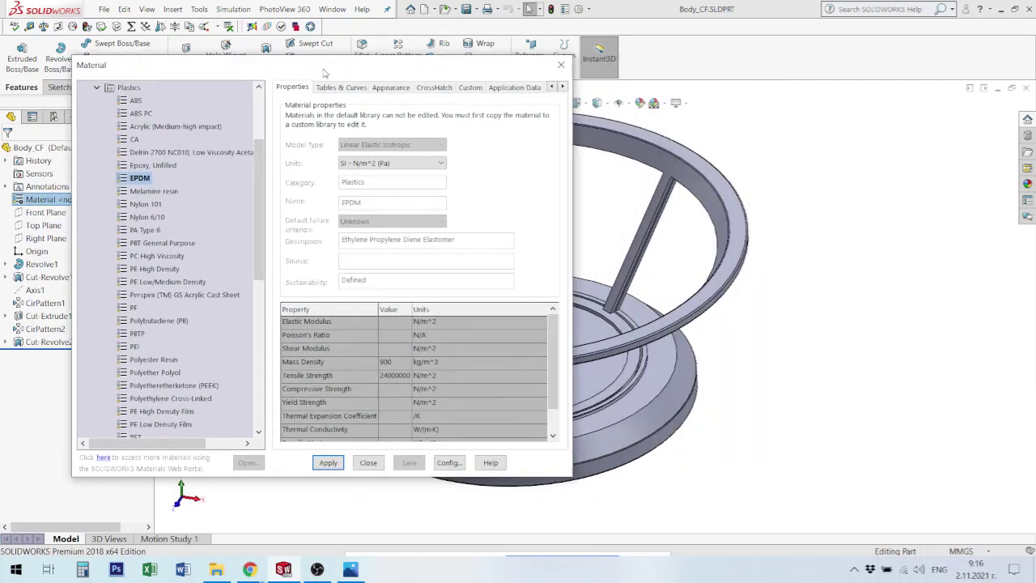
pyautogui.click(333, 460)
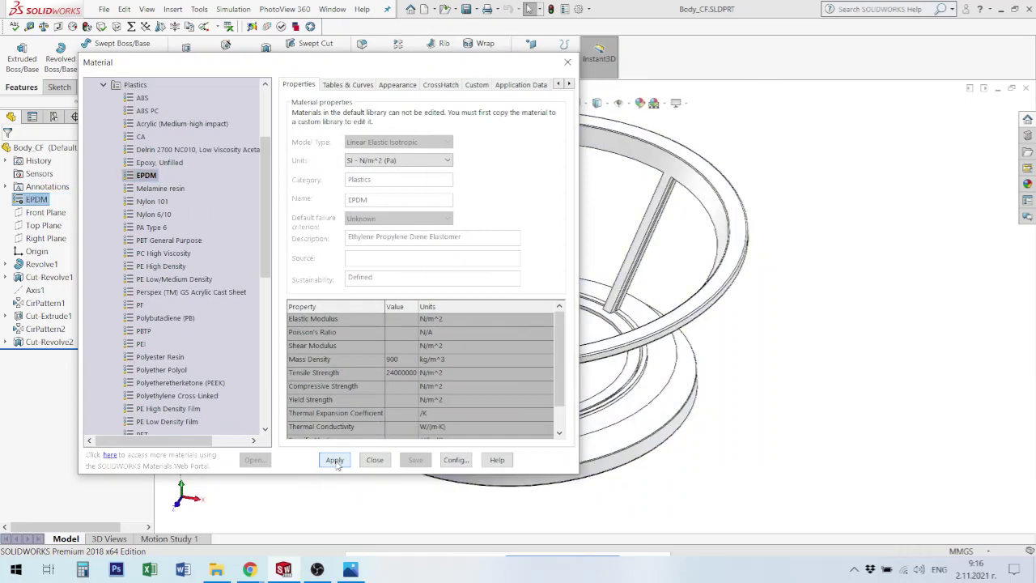
pyautogui.click(165, 188)
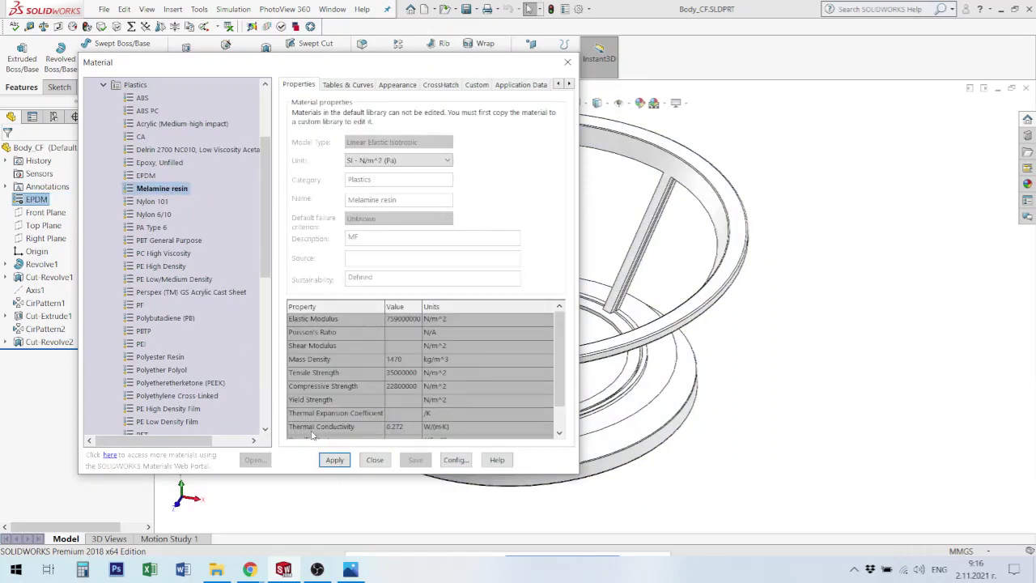
pyautogui.click(329, 460)
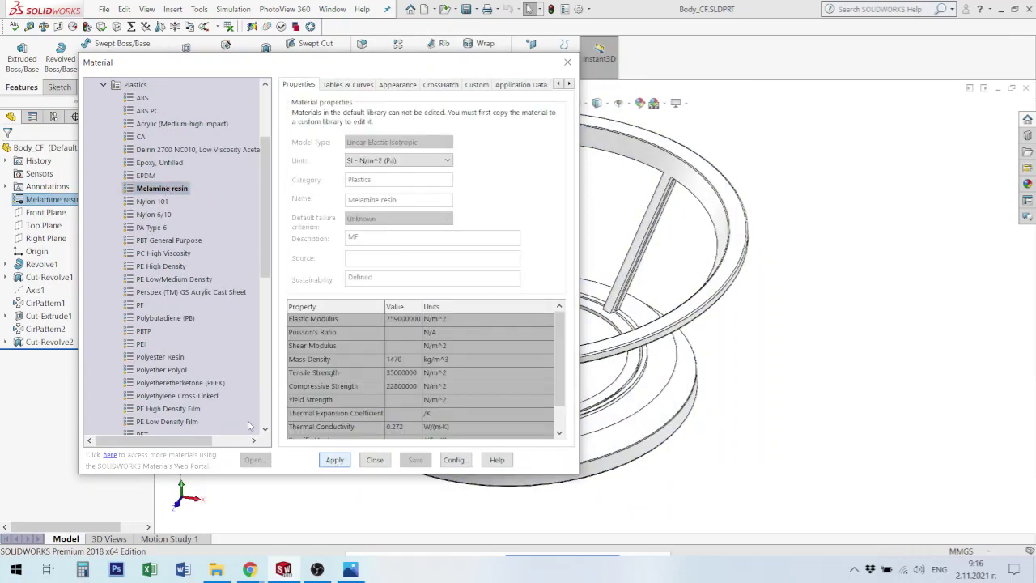
pyautogui.click(161, 149)
pyautogui.click(334, 460)
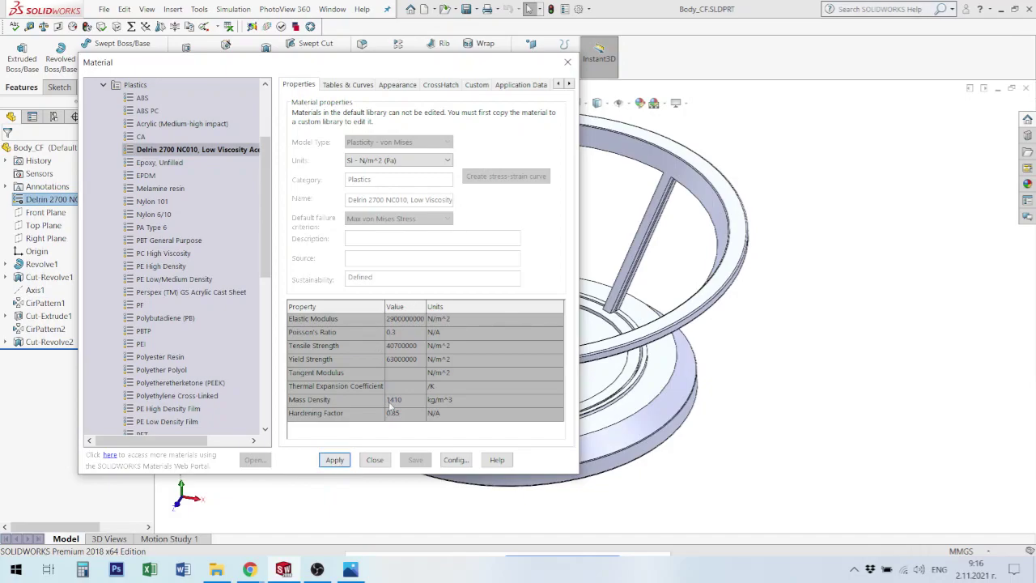
pyautogui.click(374, 459)
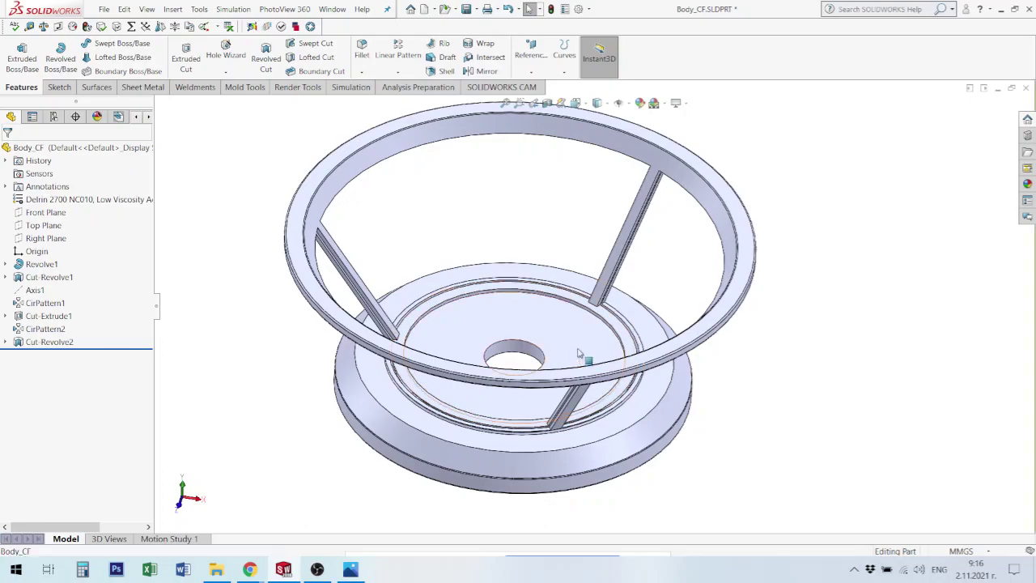
# Step: Make assembly Assem2 from Body_CF, placing the part at the assembly origin
pyautogui.moveTo(578, 353); pyautogui.dragTo(572, 334, button='middle')
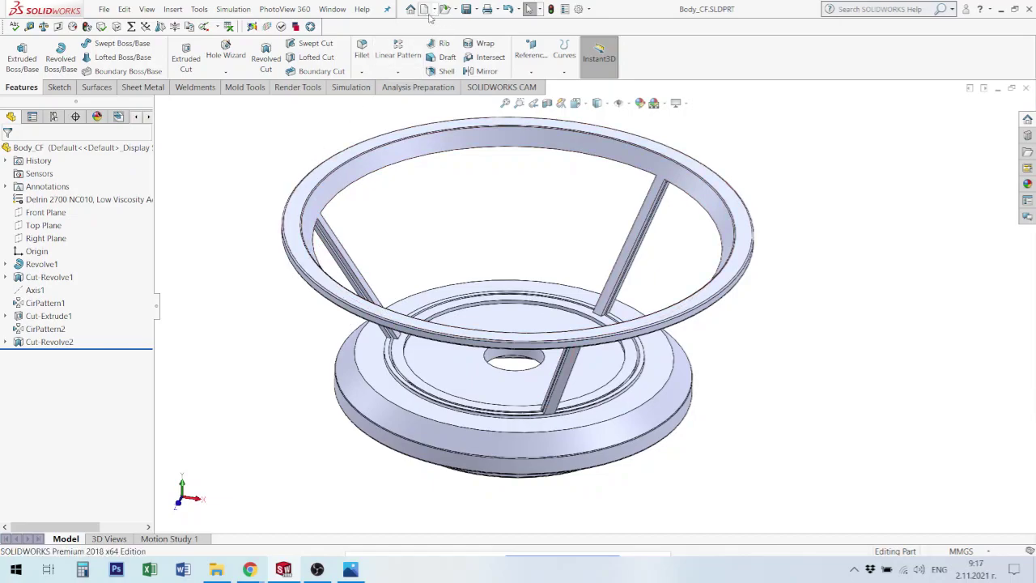
pyautogui.moveTo(428, 8)
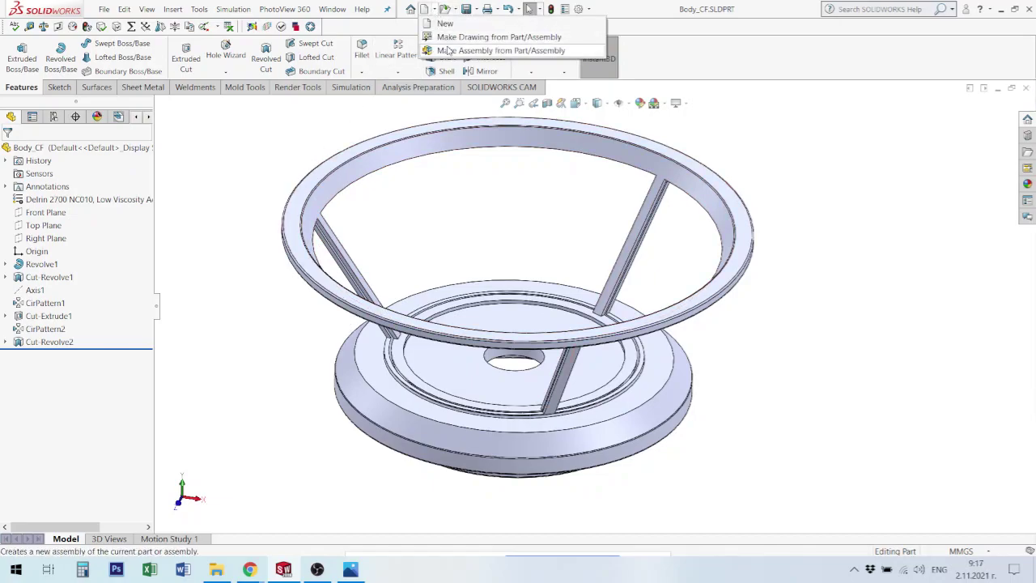
pyautogui.click(450, 51)
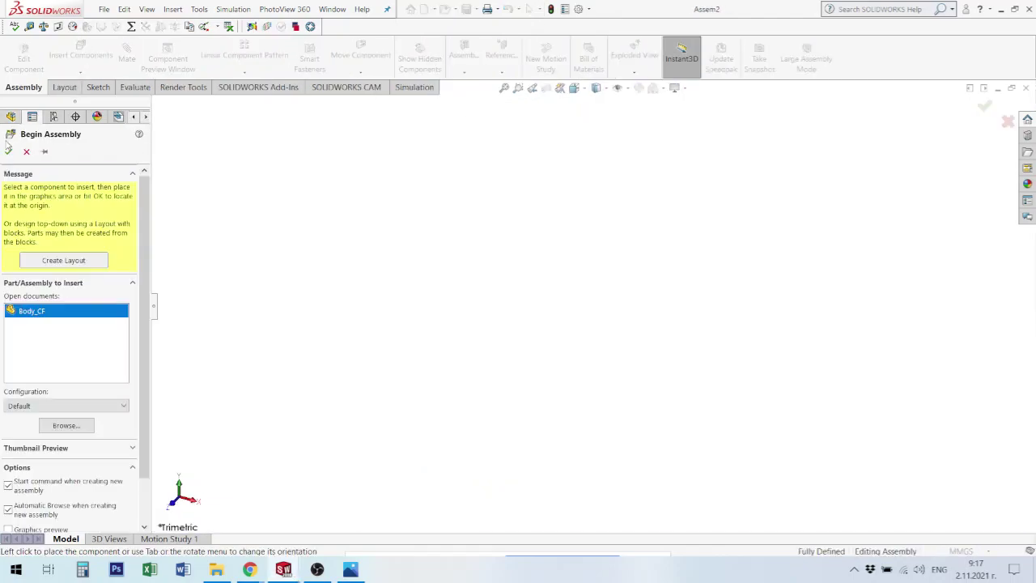
pyautogui.click(9, 152)
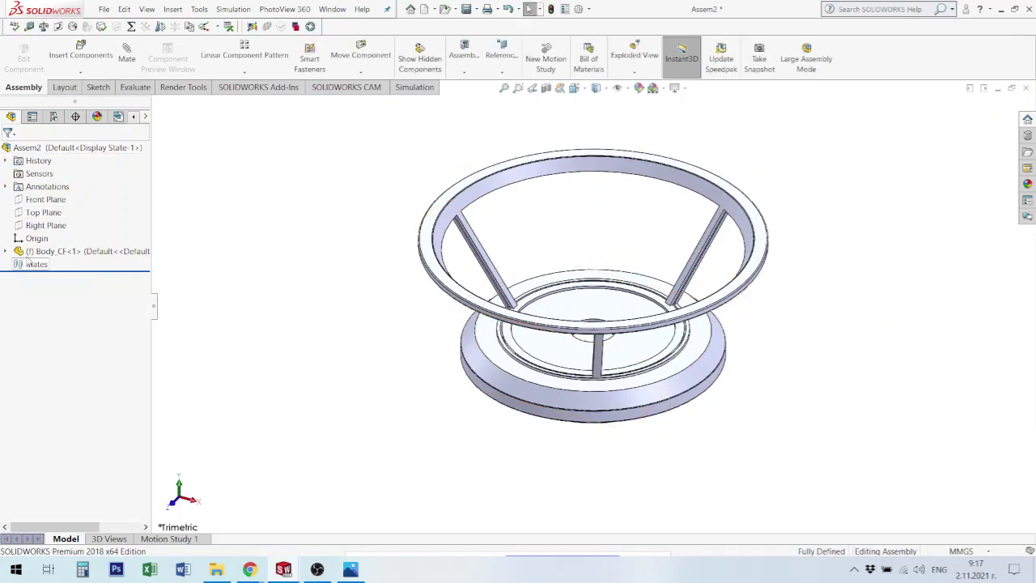
# Step: Expand Body_CF in the tree and inspect the assembly and part origins
pyautogui.click(37, 238)
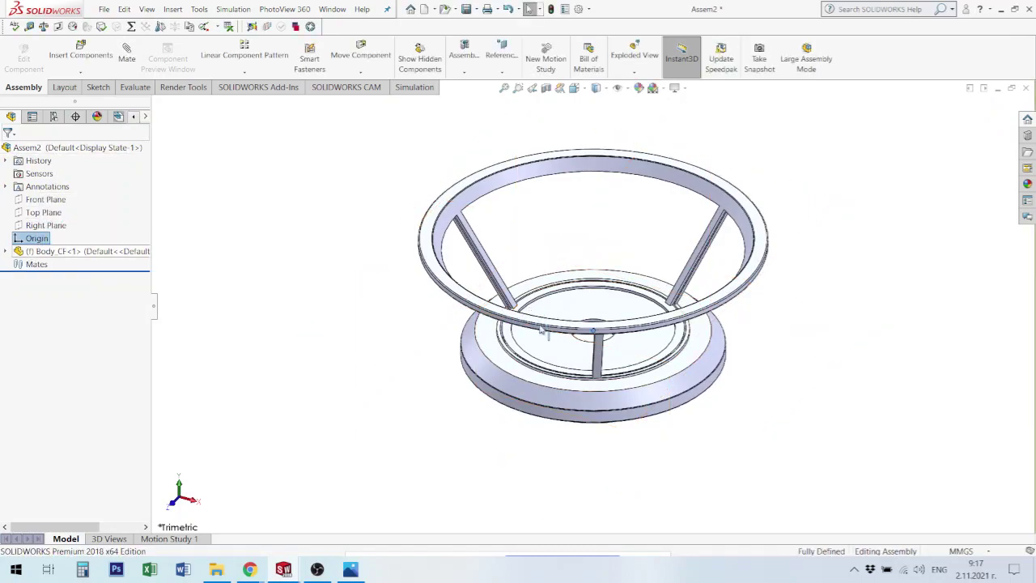
pyautogui.moveTo(525, 320); pyautogui.dragTo(528, 345, button='middle')
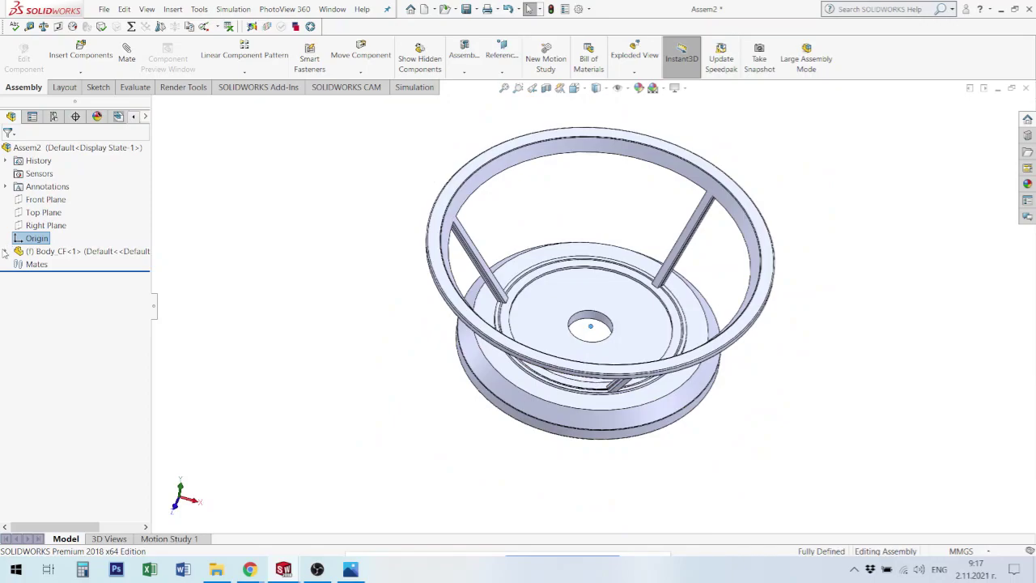
pyautogui.click(5, 252)
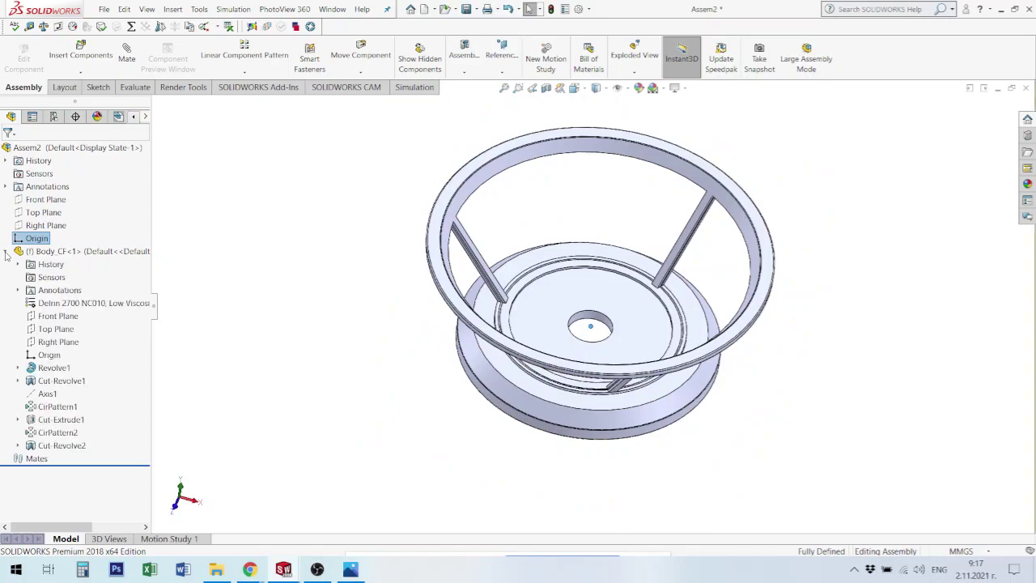
pyautogui.keyDown('ctrl'); pyautogui.click(58, 356); pyautogui.keyUp('ctrl')
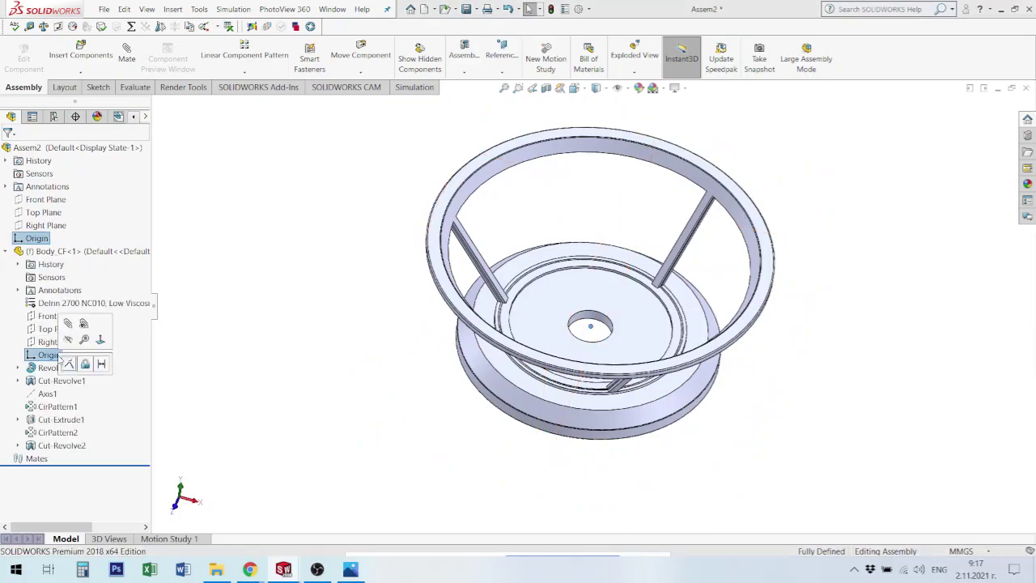
pyautogui.click(263, 364)
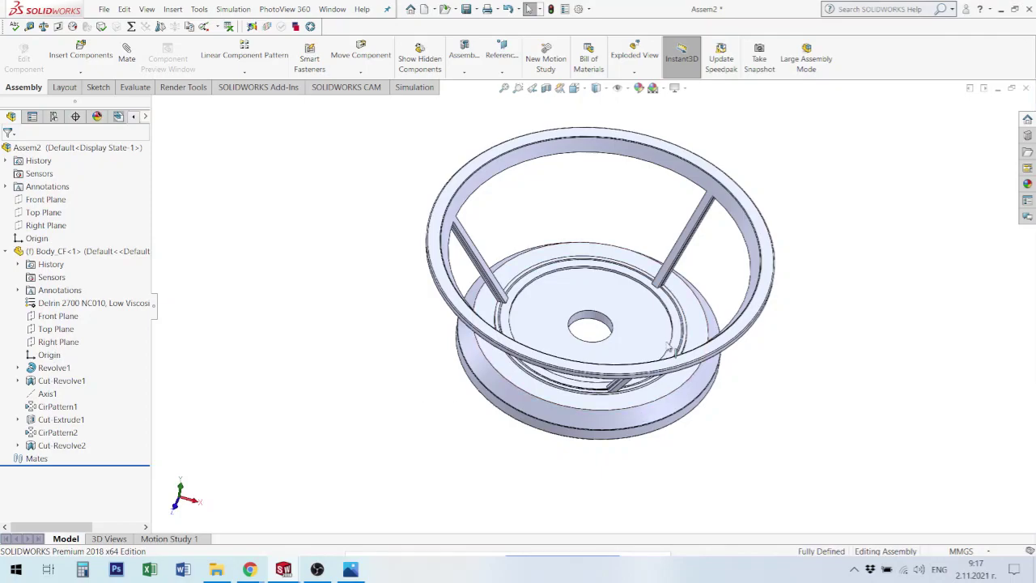
pyautogui.moveTo(668, 347); pyautogui.dragTo(214, 115, button='middle')
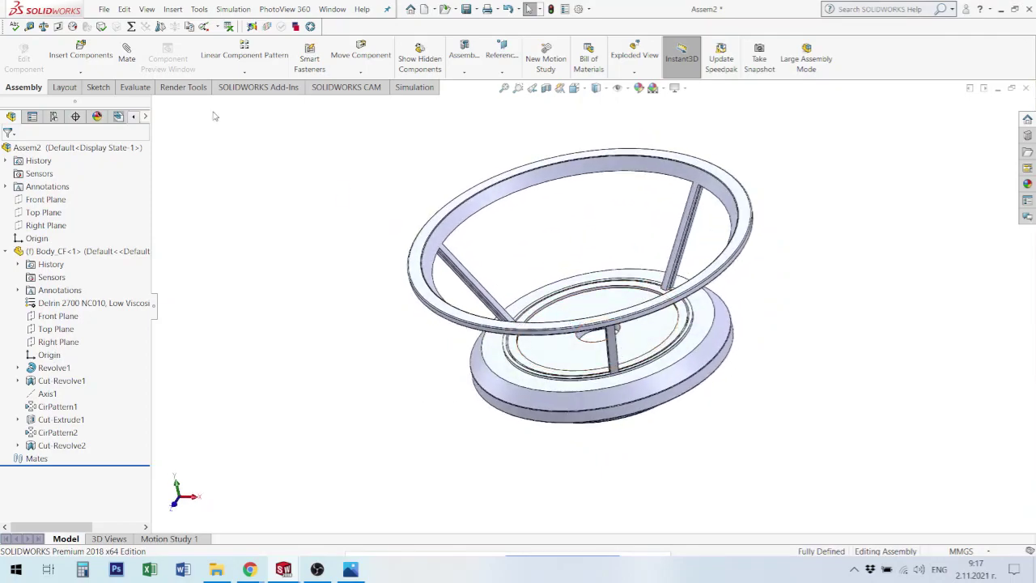
pyautogui.click(84, 75)
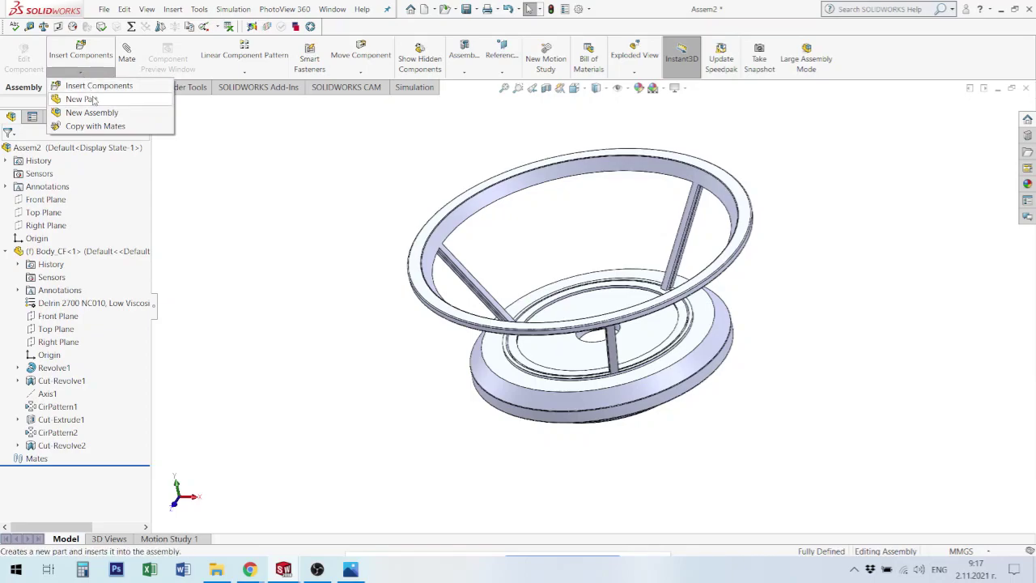
pyautogui.click(329, 262)
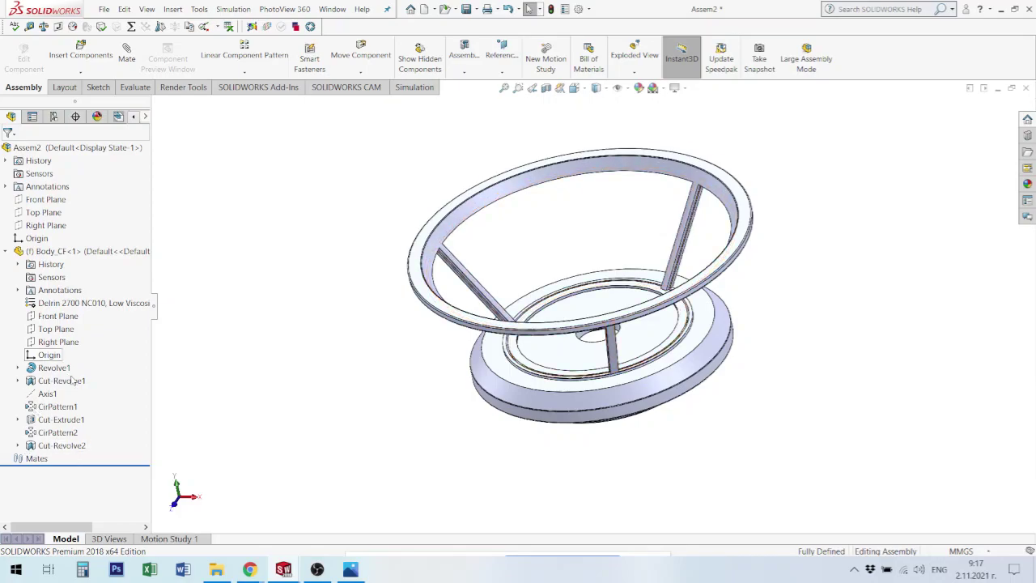
# Step: Expand Cut-Revolve2 and make its Sketch5 visible on the model
pyautogui.click(83, 446)
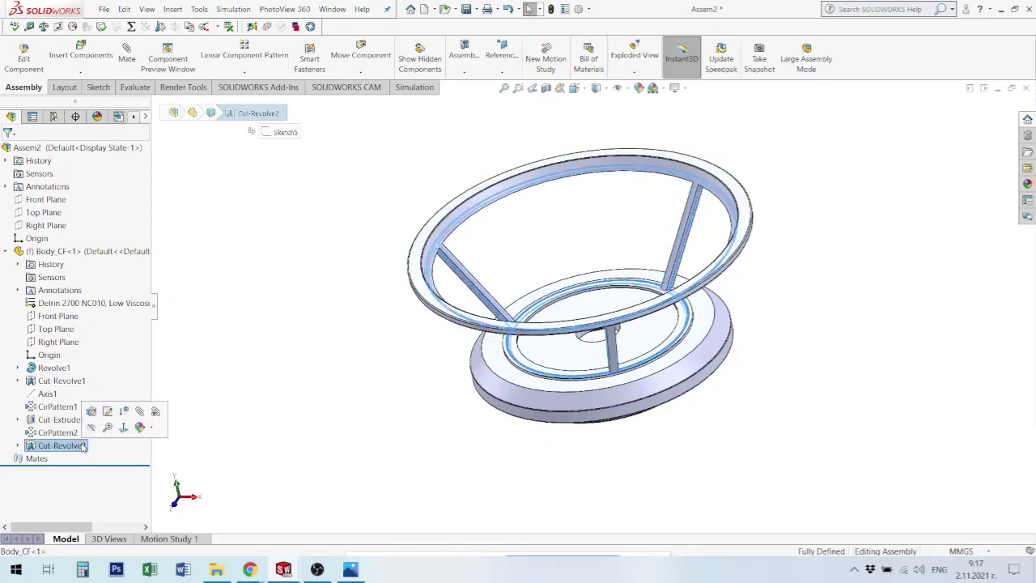
pyautogui.click(17, 445)
pyautogui.click(64, 458)
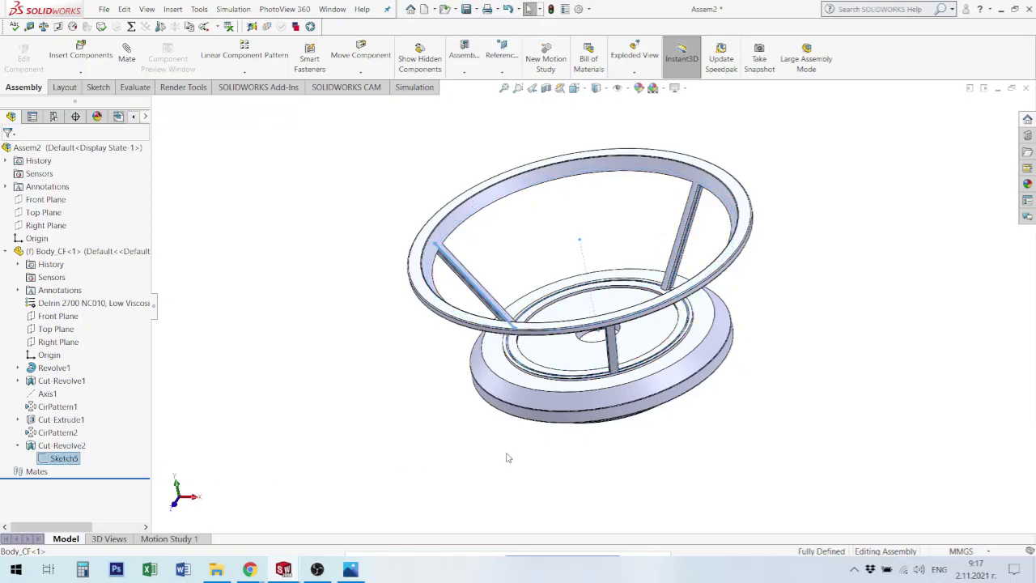
pyautogui.moveTo(506, 458); pyautogui.dragTo(541, 424, button='middle')
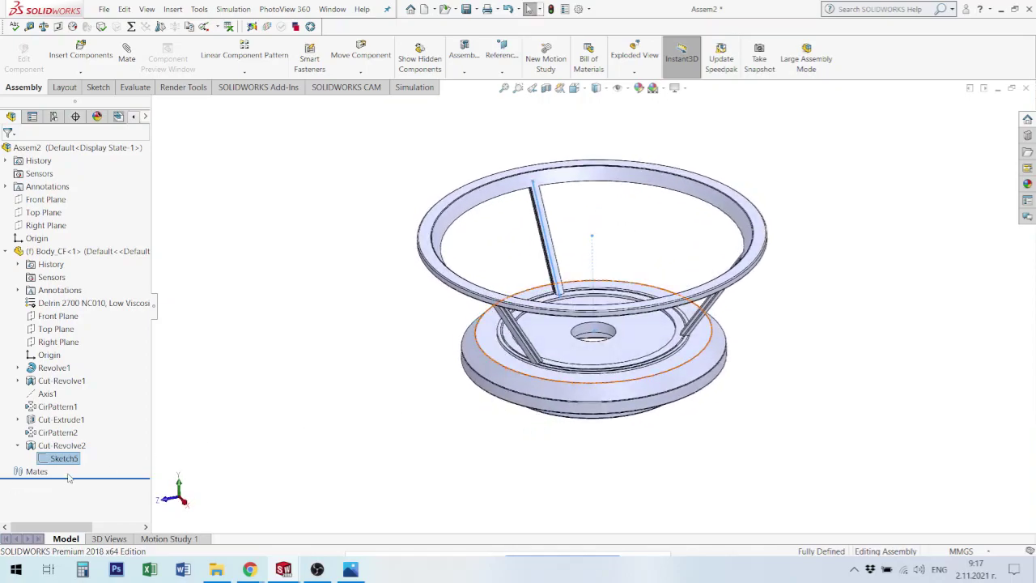
pyautogui.moveTo(584, 326)
pyautogui.mouseDown(button='middle')
pyautogui.moveTo(613, 389)
pyautogui.moveTo(603, 340)
pyautogui.mouseUp(button='middle')
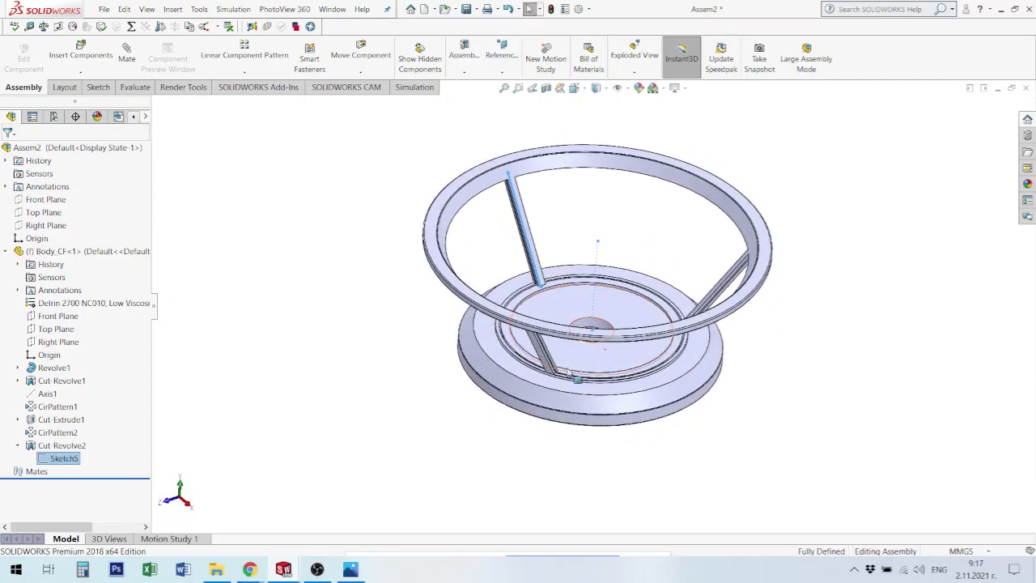
pyautogui.rightClick(59, 464)
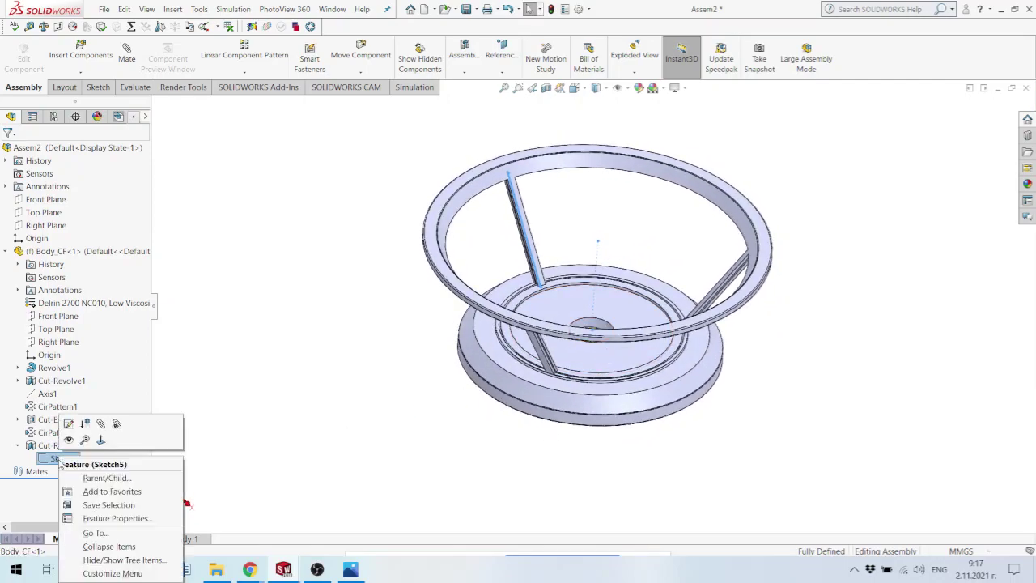
pyautogui.click(69, 439)
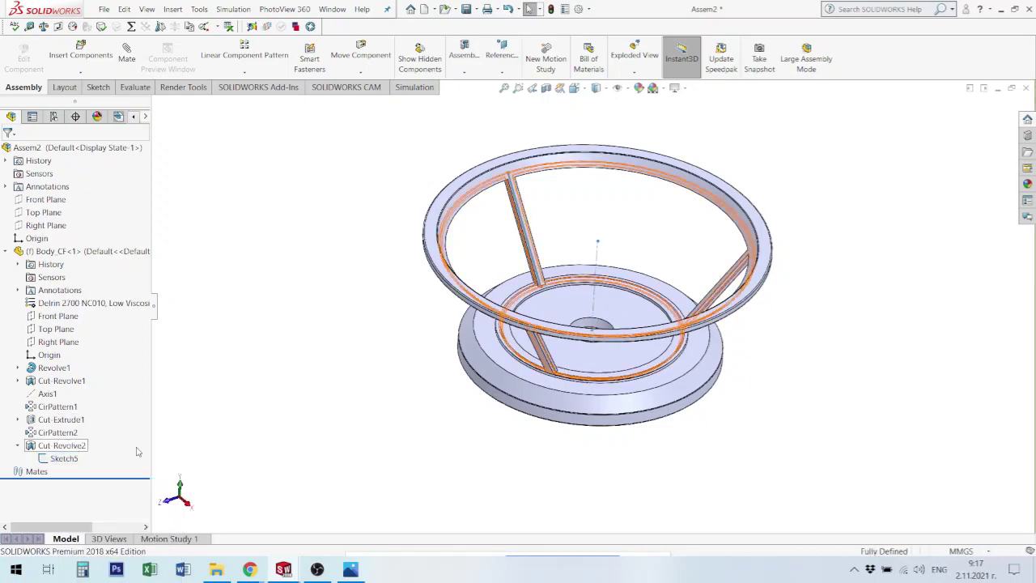
# Step: Orbit and zoom around the ring to inspect Sketch5 on the body
pyautogui.scroll(-2, 601, 306)
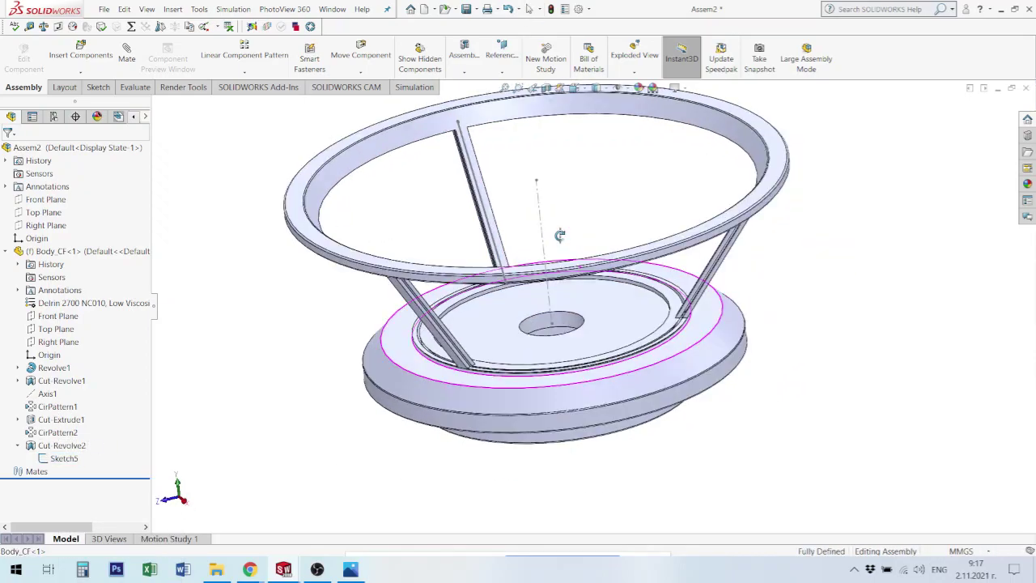
pyautogui.scroll(-2, 555, 232)
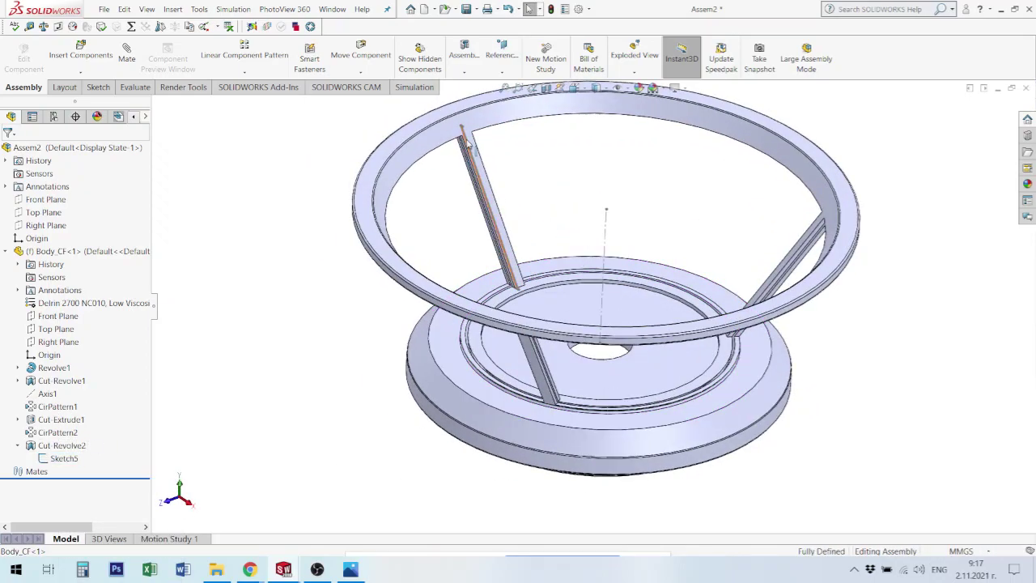
pyautogui.moveTo(467, 143)
pyautogui.mouseDown(button='middle')
pyautogui.moveTo(363, 161)
pyautogui.moveTo(397, 185)
pyautogui.moveTo(333, 247)
pyautogui.mouseUp(button='middle')
pyautogui.scroll(2, 477, 193)
pyautogui.scroll(-2, 539, 224)
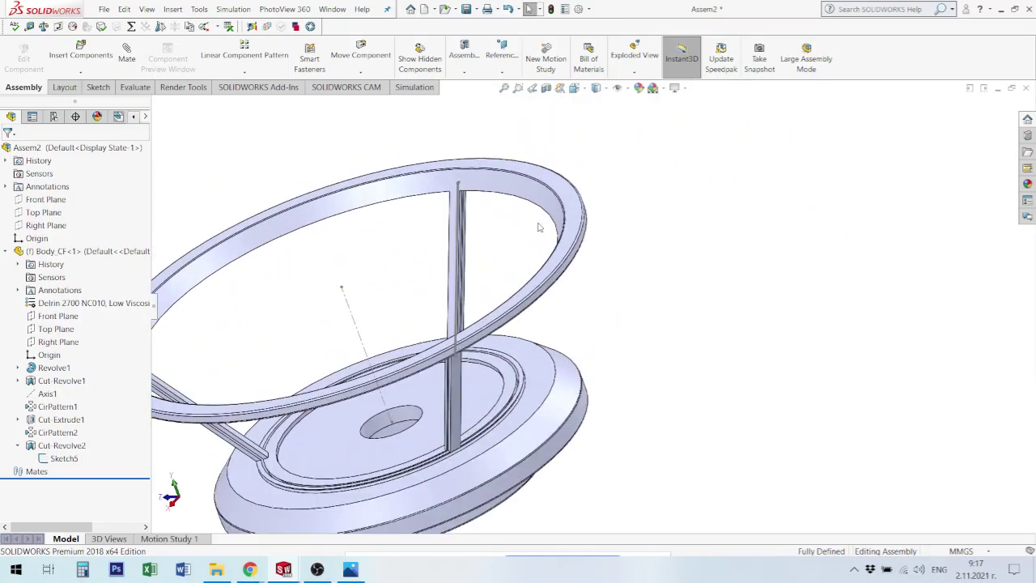
pyautogui.moveTo(527, 229); pyautogui.dragTo(498, 262, button='middle')
pyautogui.scroll(-2, 498, 262)
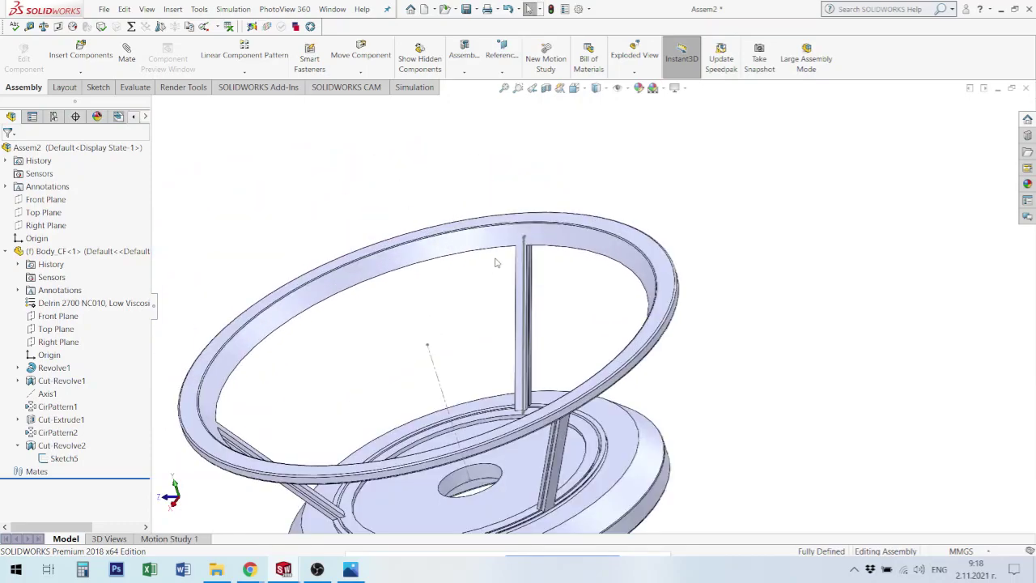
pyautogui.scroll(-2, 497, 262)
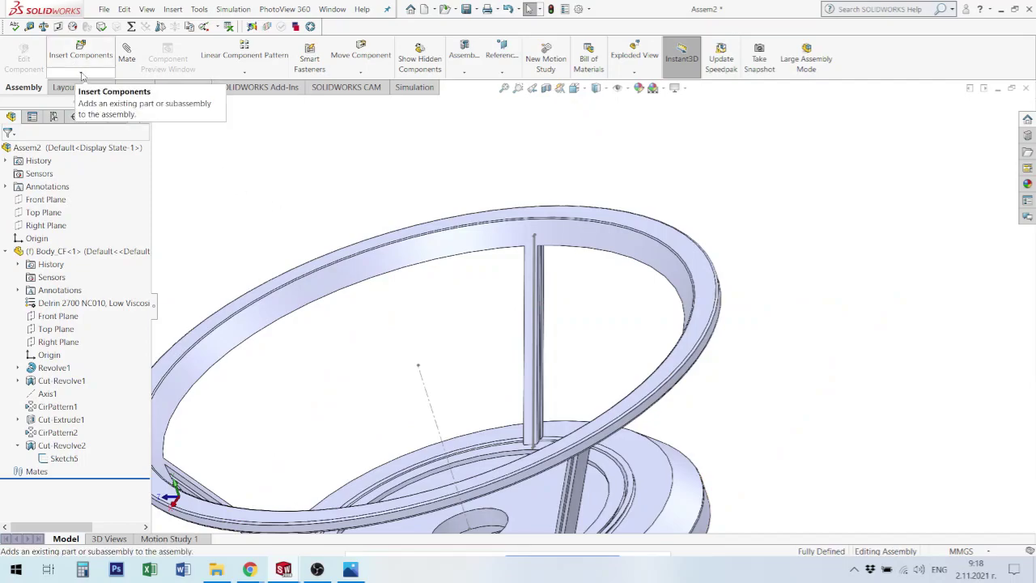
# Step: Insert a new part sketched on Front Plane and convert the slanted strut edge into it
pyautogui.click(81, 75)
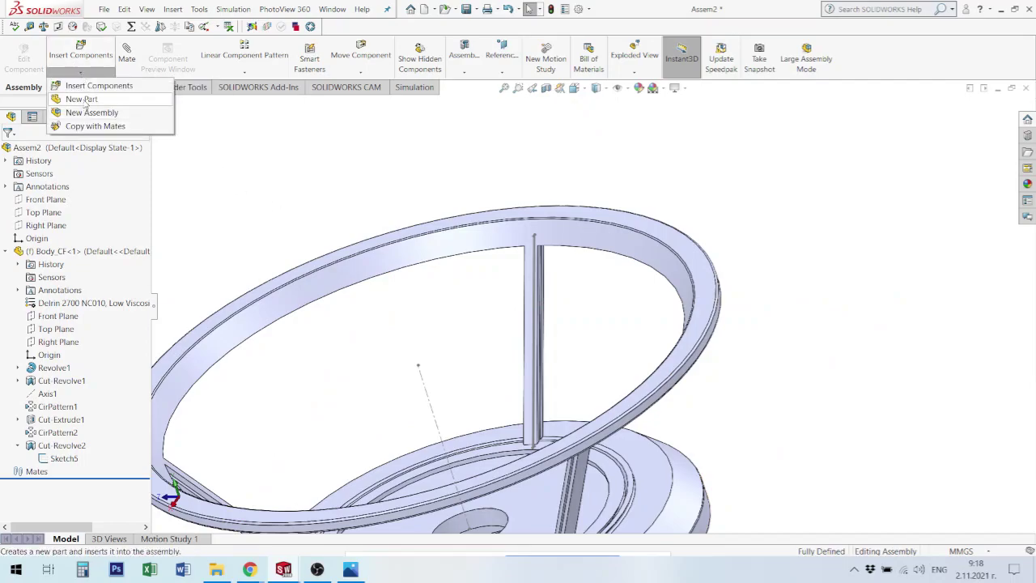
pyautogui.click(47, 202)
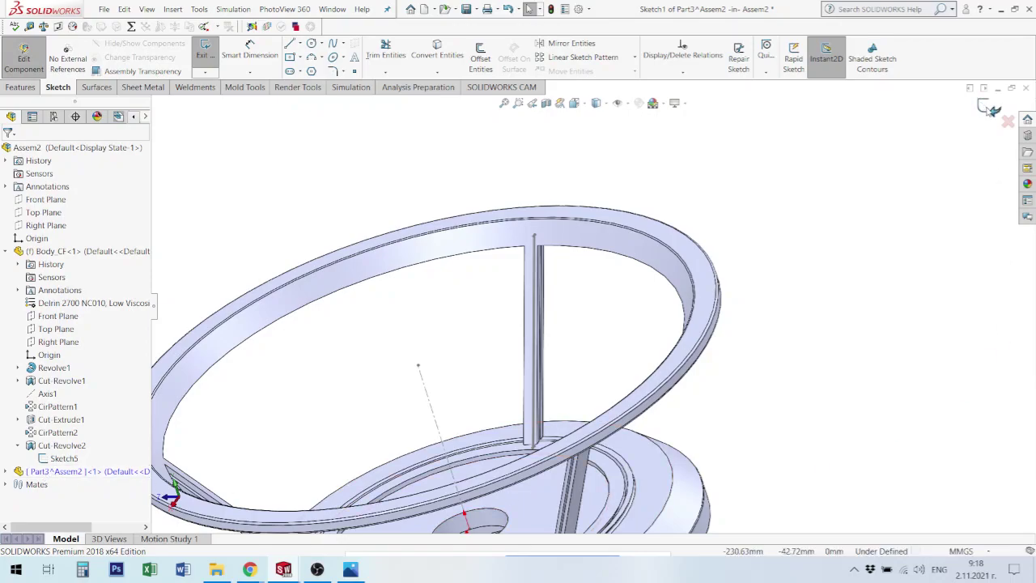
pyautogui.click(63, 458)
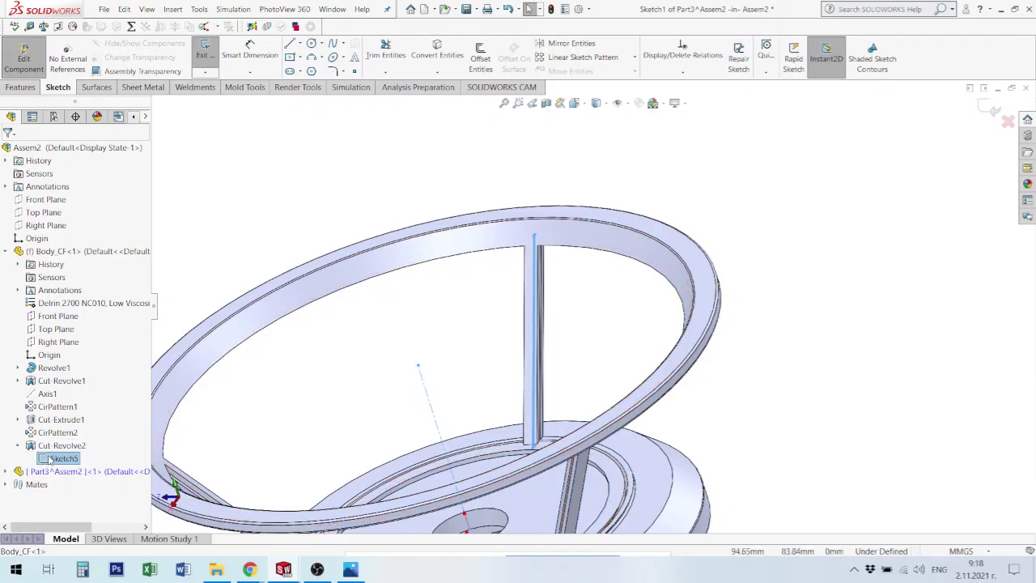
pyautogui.click(437, 49)
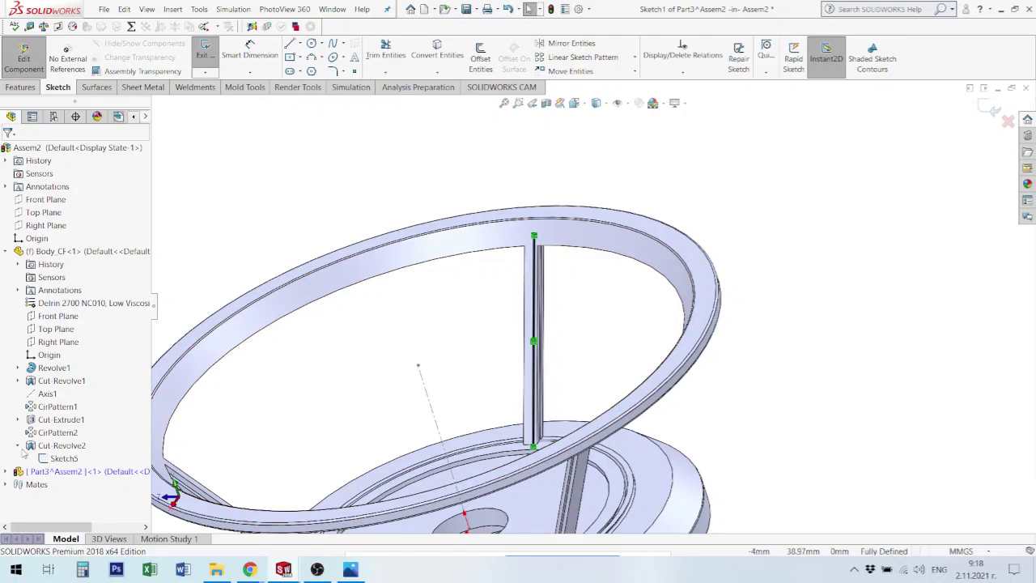
# Step: Hide Sketch5 and switch to the Front view
pyautogui.click(59, 459)
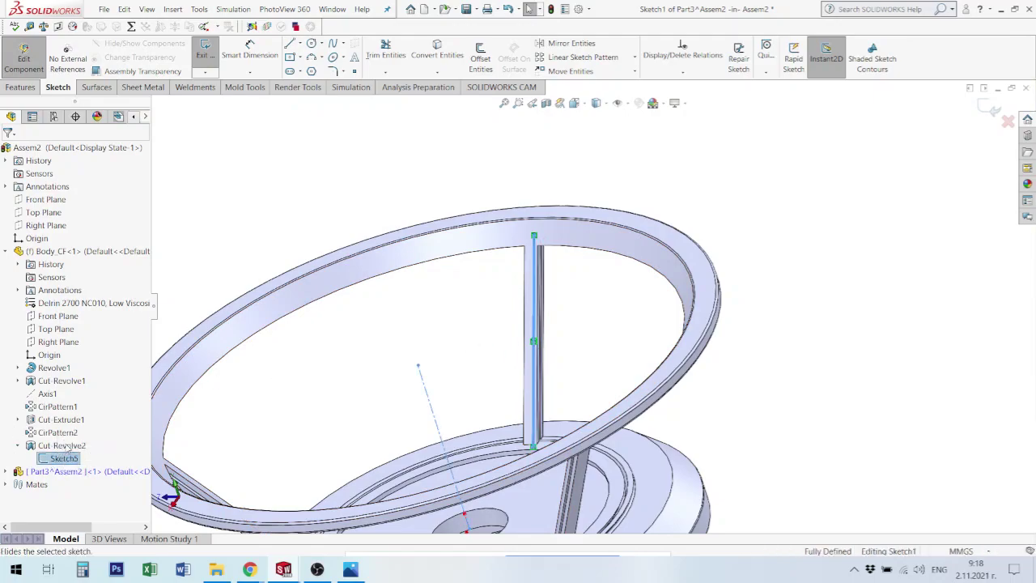
pyautogui.click(68, 450)
pyautogui.moveTo(627, 332)
pyautogui.mouseDown(button='middle')
pyautogui.moveTo(527, 353)
pyautogui.moveTo(492, 342)
pyautogui.mouseUp(button='middle')
pyautogui.scroll(5, 492, 342)
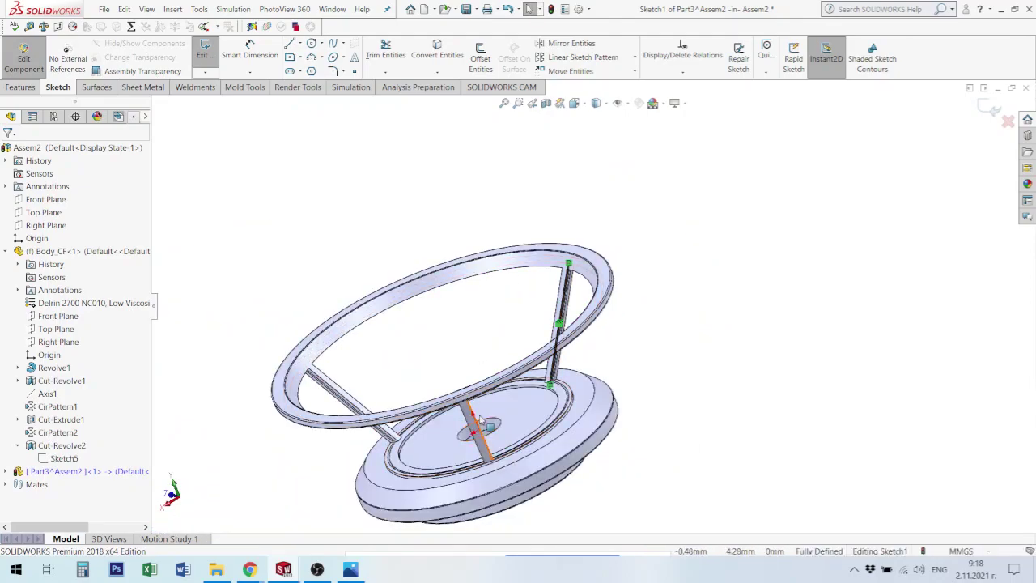
pyautogui.hotkey('ctrl', '1')
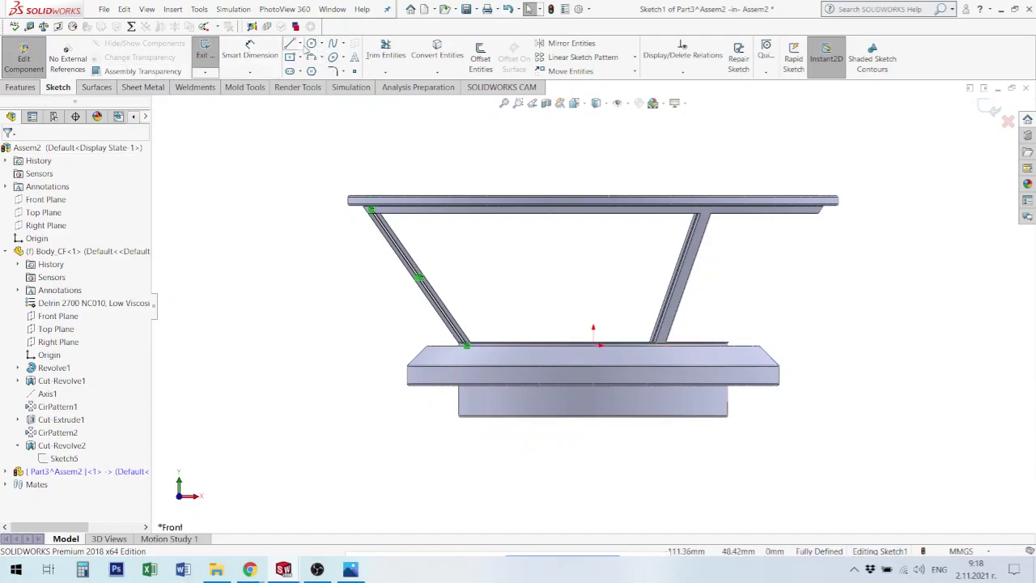
# Step: Draw a vertical centerline from the base's top edge up to the top ring
pyautogui.click(301, 45)
pyautogui.click(307, 70)
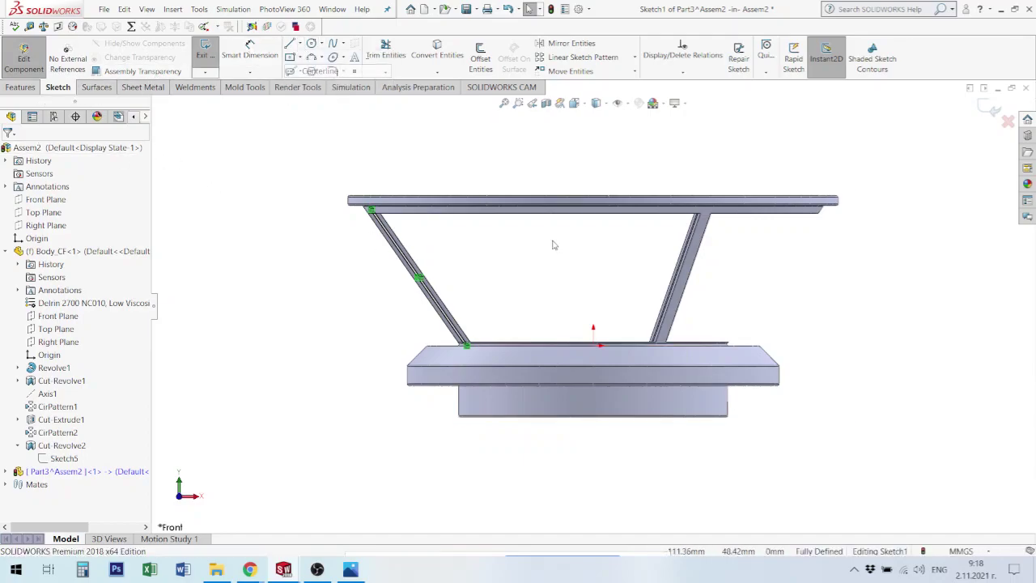
pyautogui.click(600, 346)
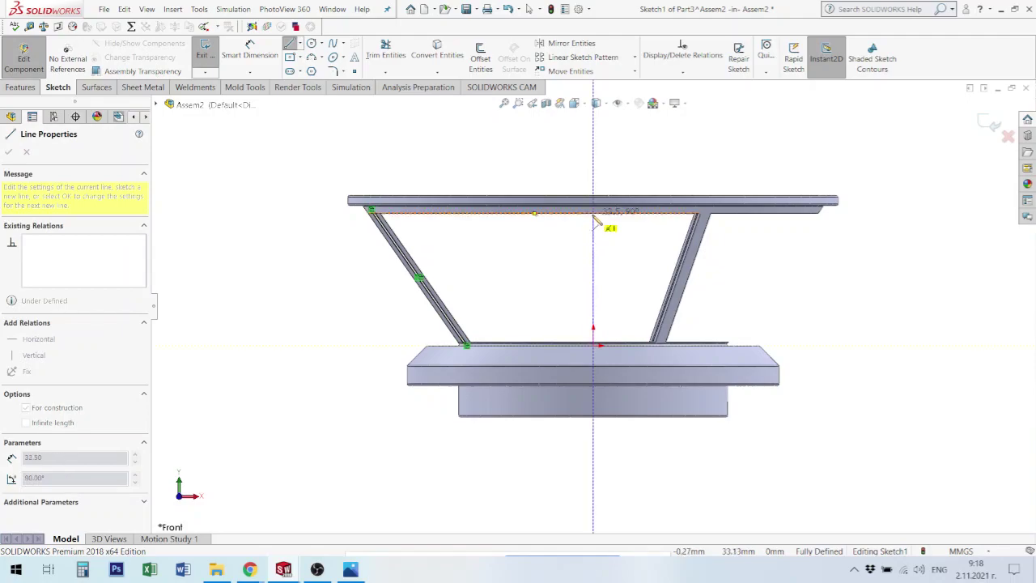
pyautogui.click(595, 215)
pyautogui.press('Escape')
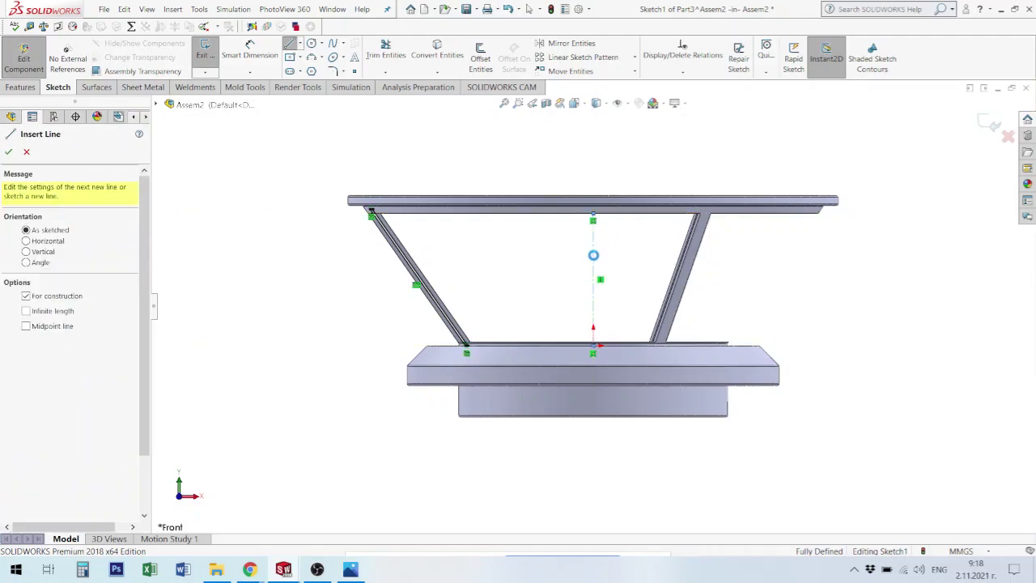
pyautogui.press('Escape')
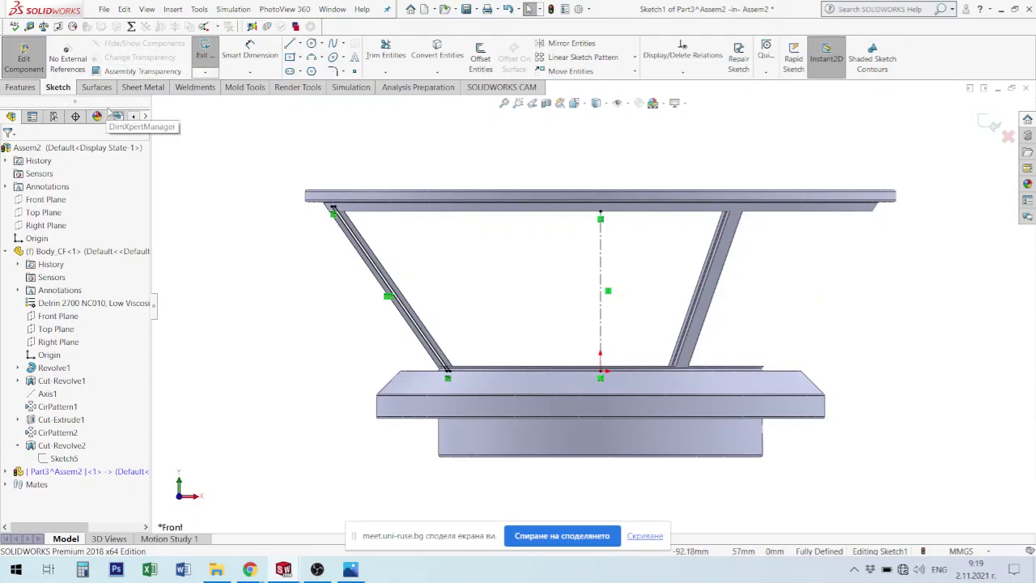
# Step: Revolve the sketch 360° about the centerline into a cone, then open Part3 in its own window
pyautogui.click(23, 89)
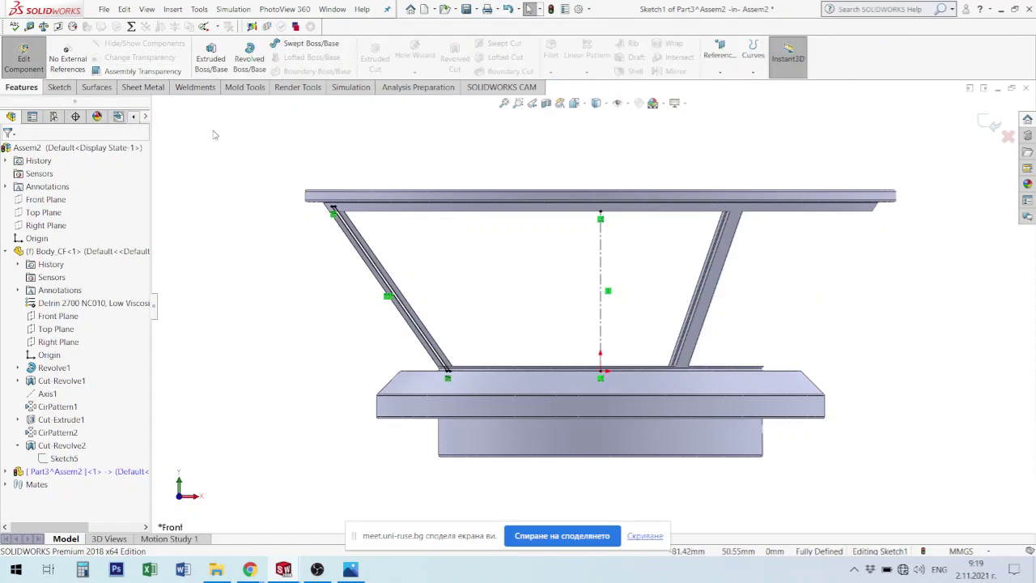
pyautogui.click(248, 65)
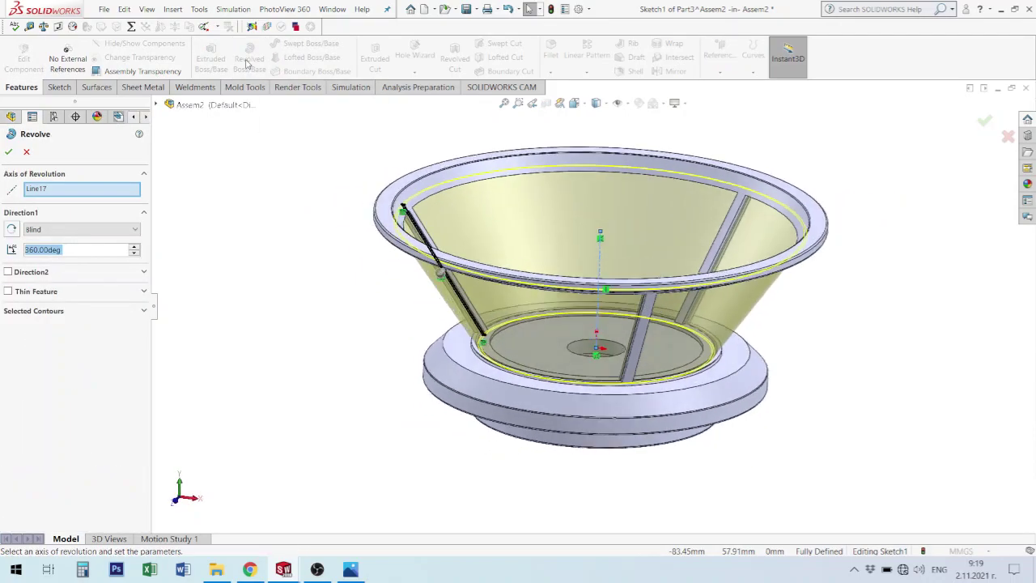
pyautogui.click(8, 153)
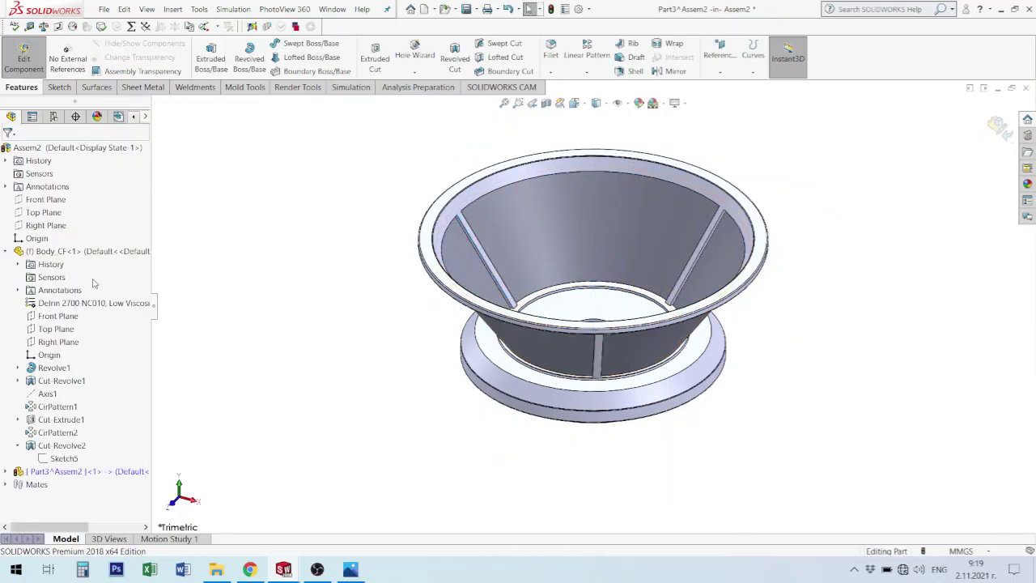
pyautogui.click(50, 471)
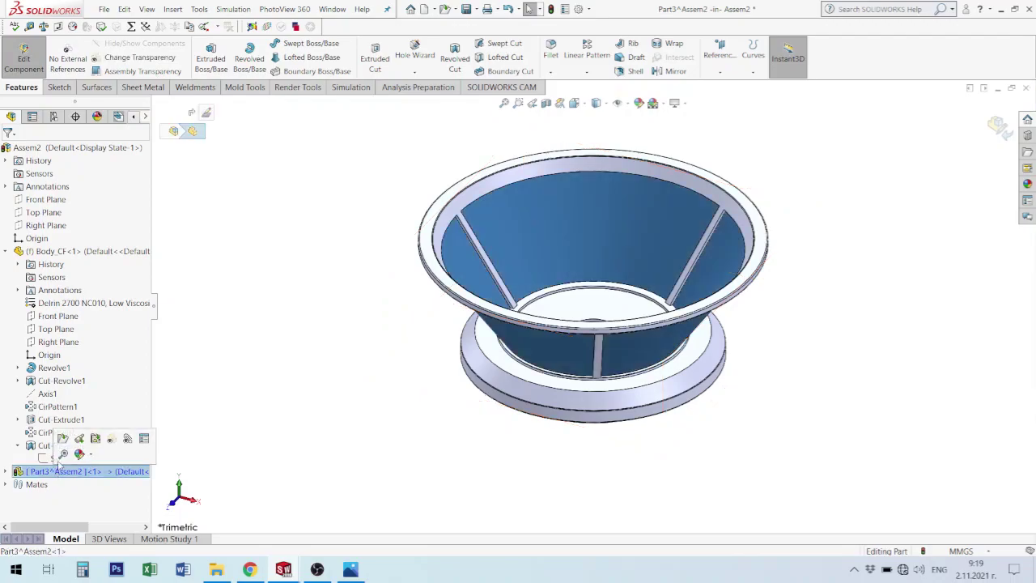
pyautogui.click(64, 439)
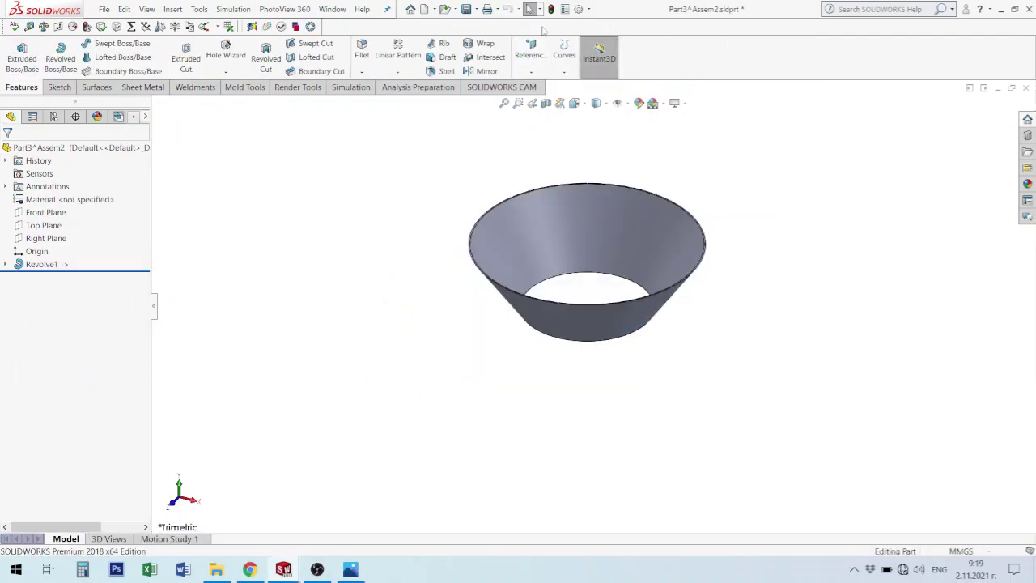
# Step: Save the cone part as Cedka
pyautogui.click(476, 10)
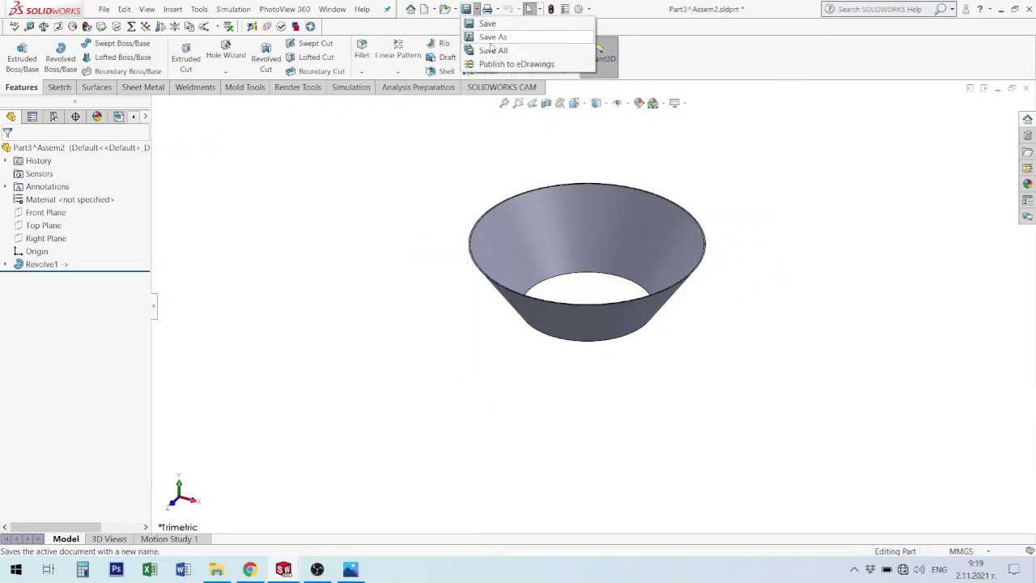
pyautogui.click(494, 36)
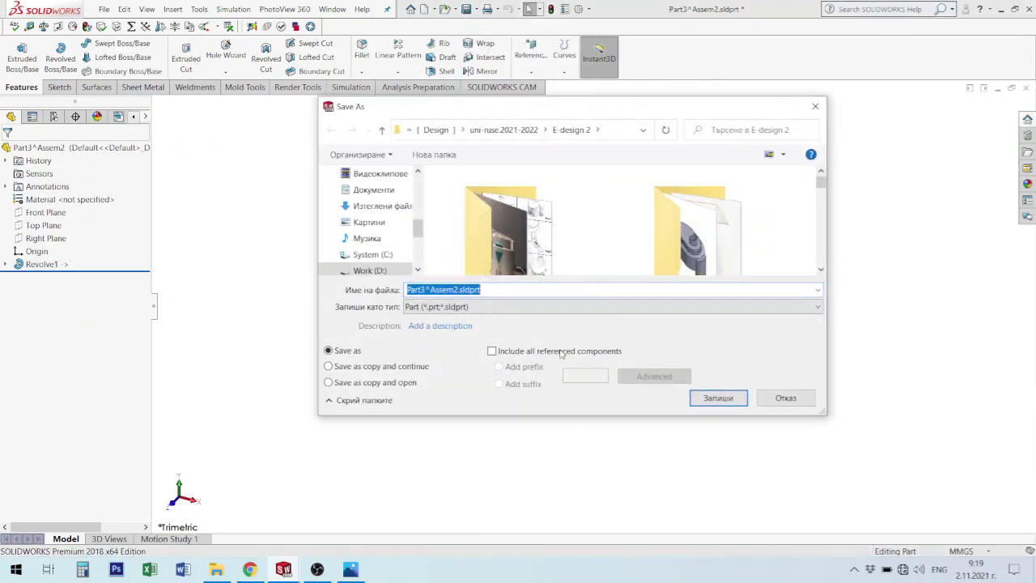
pyautogui.write('C')
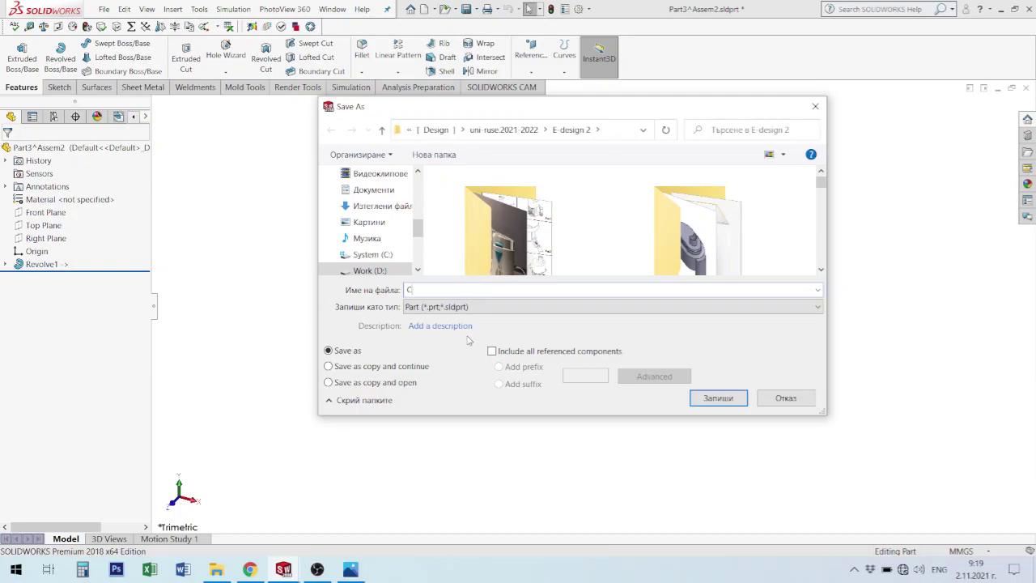
pyautogui.write('edka')
pyautogui.click(717, 398)
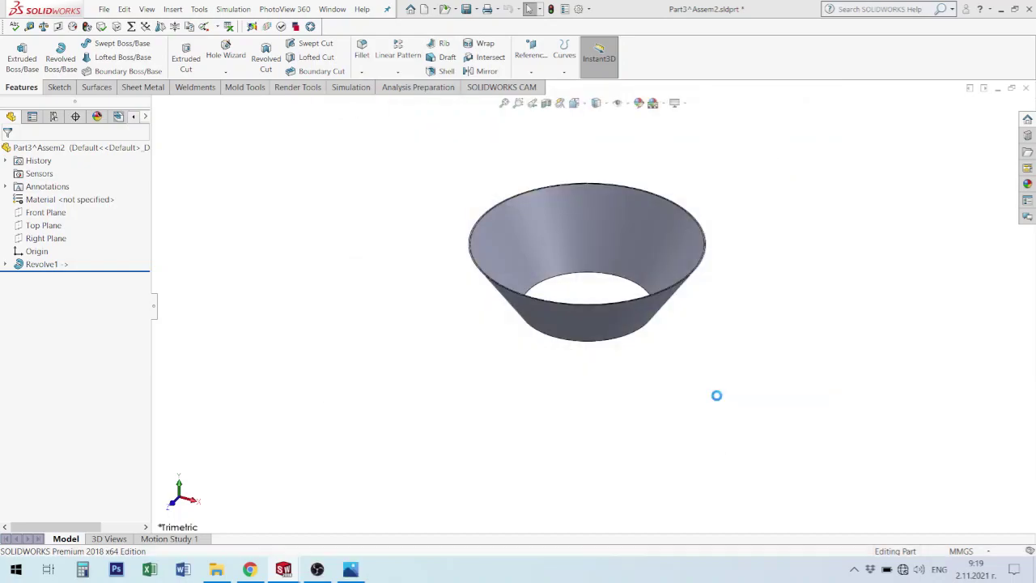
# Step: Assign Plain Carbon Steel, then close the part window without saving that change
pyautogui.rightClick(103, 201)
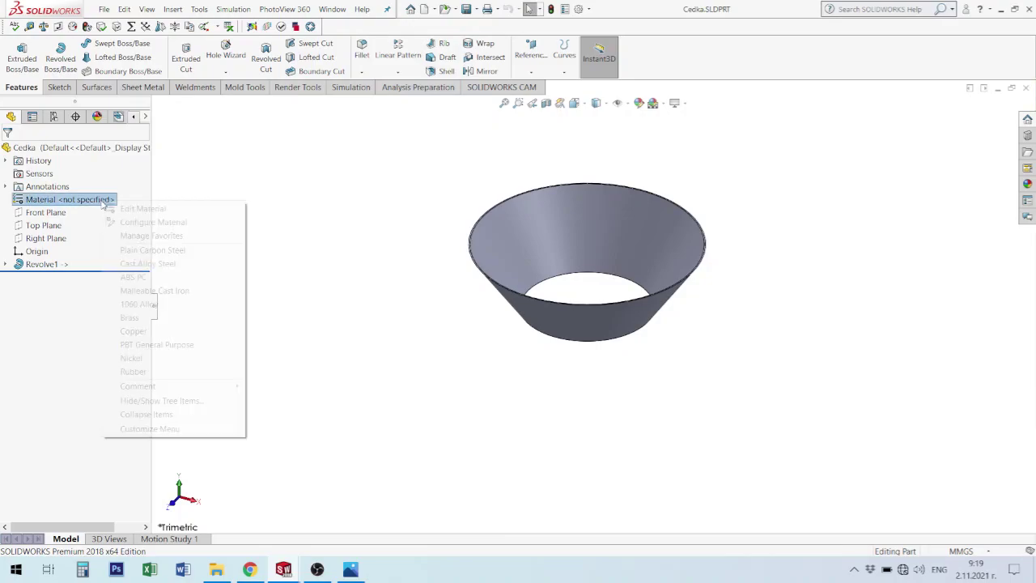
pyautogui.click(152, 250)
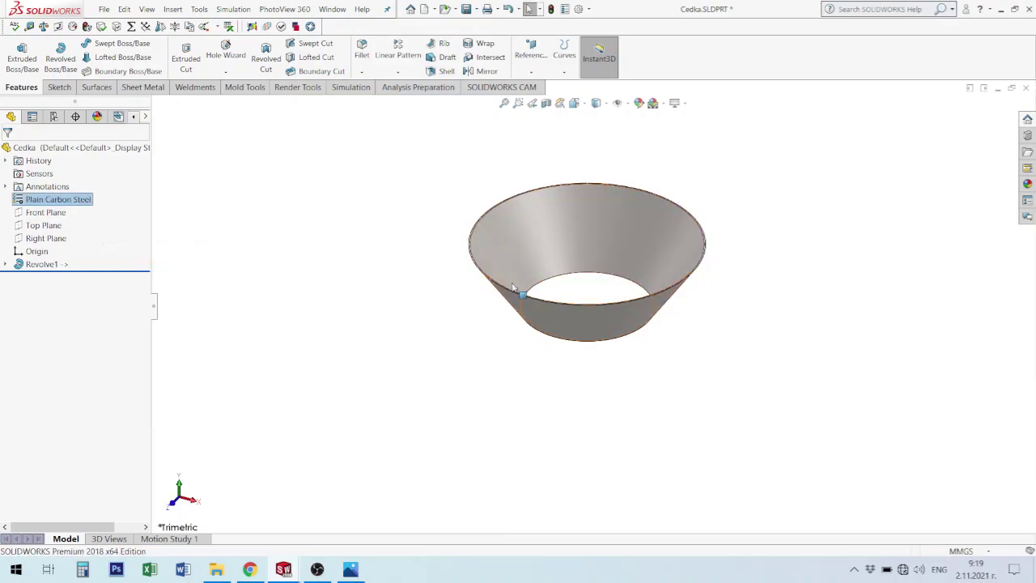
pyautogui.click(1026, 89)
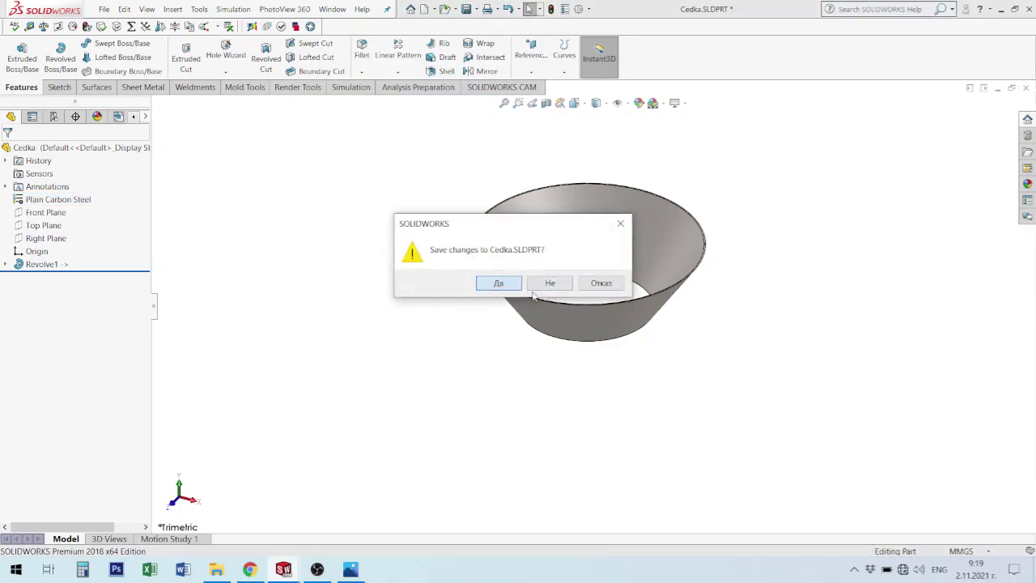
pyautogui.click(546, 284)
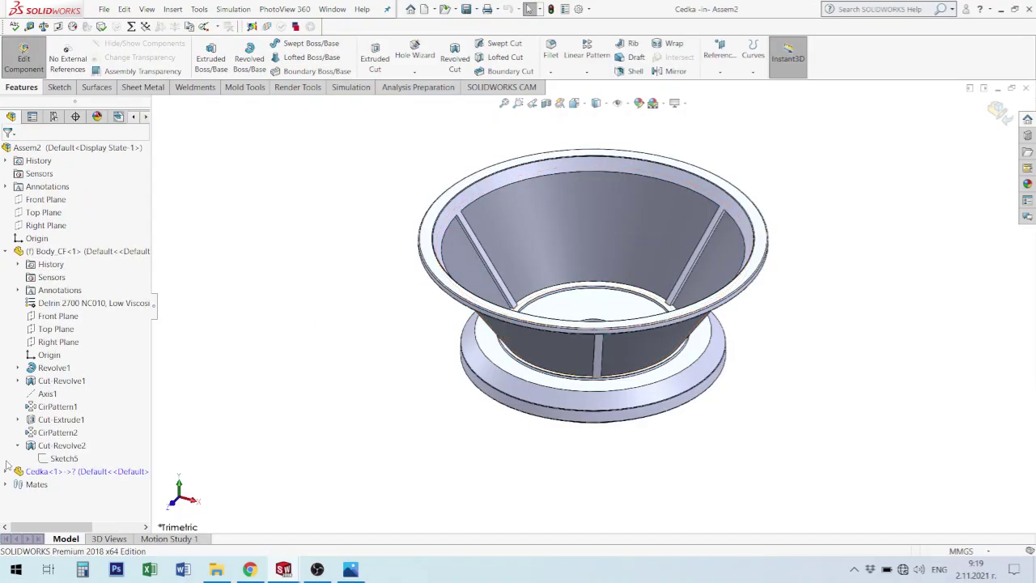
# Step: Expand Cedka and its Revolve1 in the tree, then tilt the view to inspect the bowl
pyautogui.click(8, 473)
pyautogui.click(6, 472)
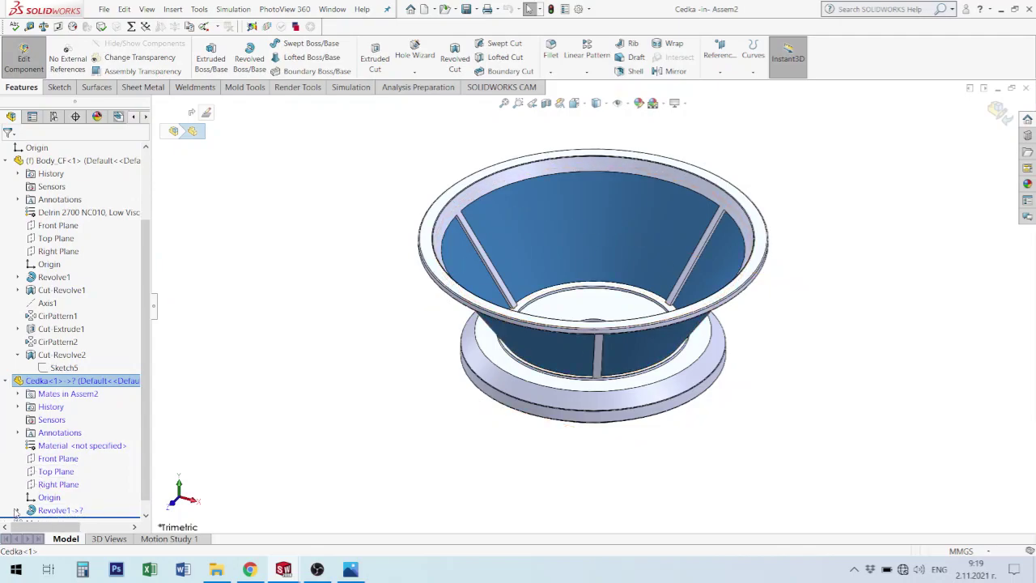
pyautogui.click(17, 511)
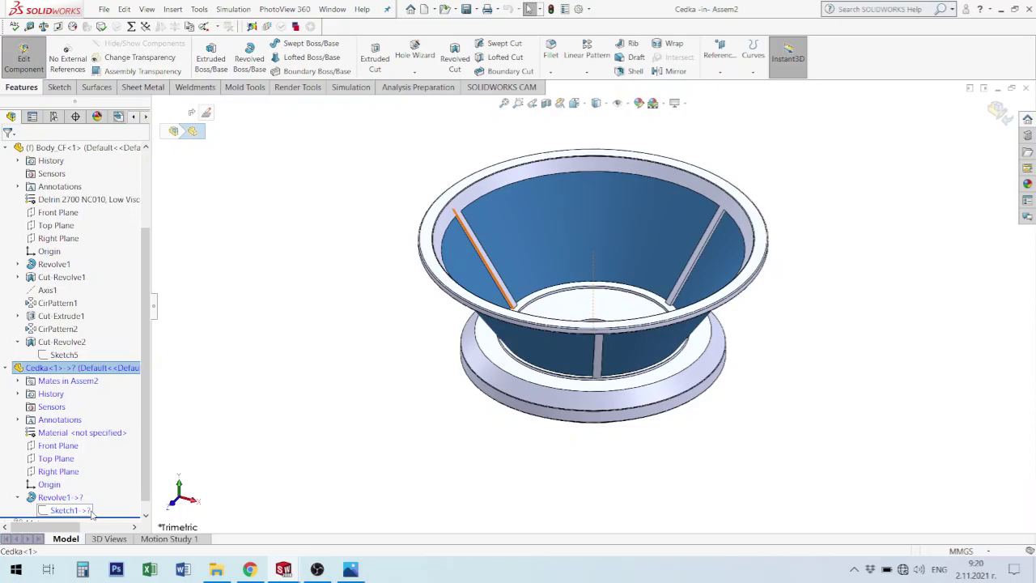
pyautogui.click(870, 405)
pyautogui.scroll(3, 615, 296)
pyautogui.moveTo(615, 296); pyautogui.dragTo(613, 377, button='middle')
pyautogui.scroll(-5, 615, 340)
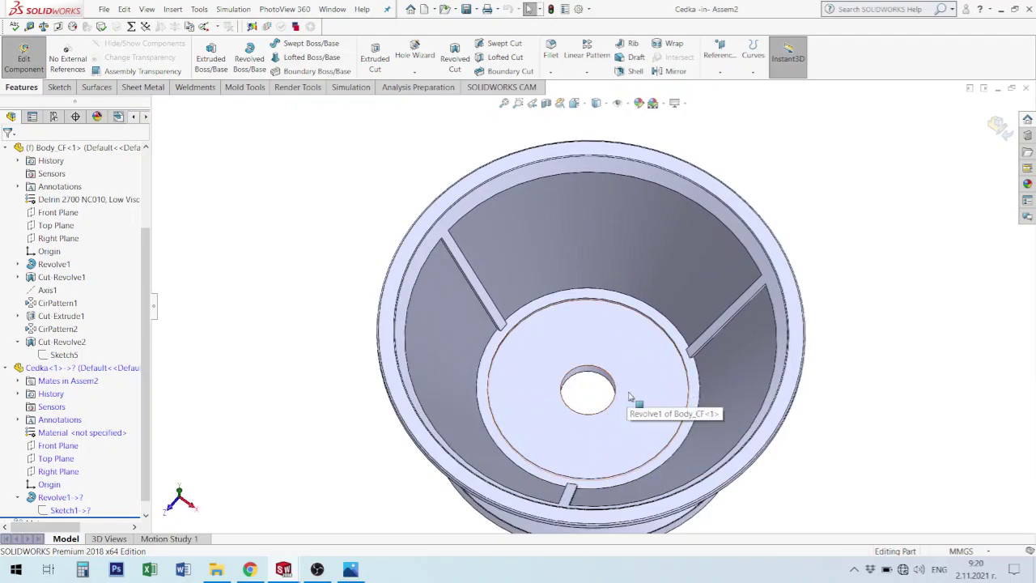
pyautogui.moveTo(629, 396); pyautogui.dragTo(635, 367, button='middle')
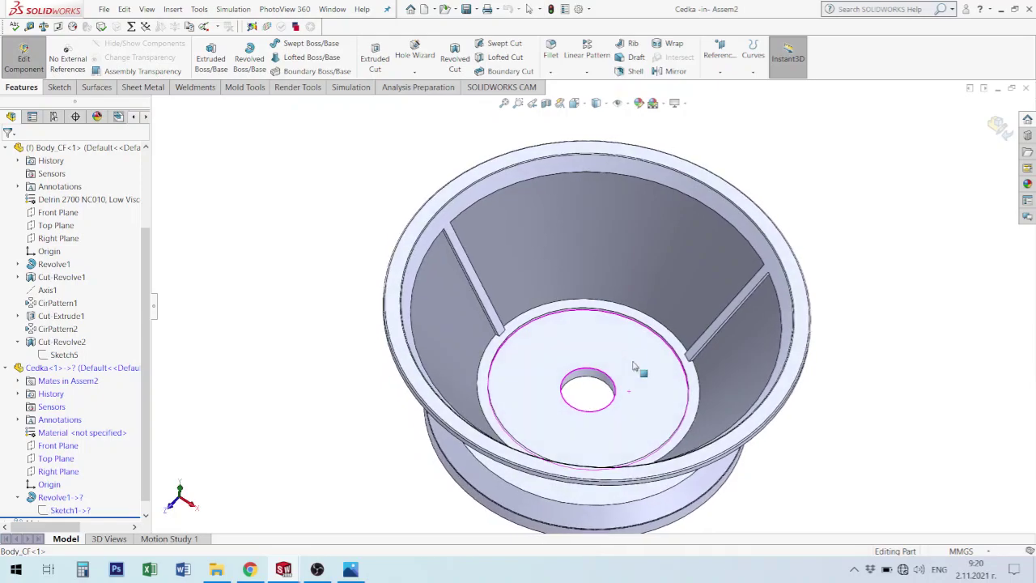
# Step: Toggle Cedka's transparency, then hide the cone and orbit to view the body frame
pyautogui.click(59, 369)
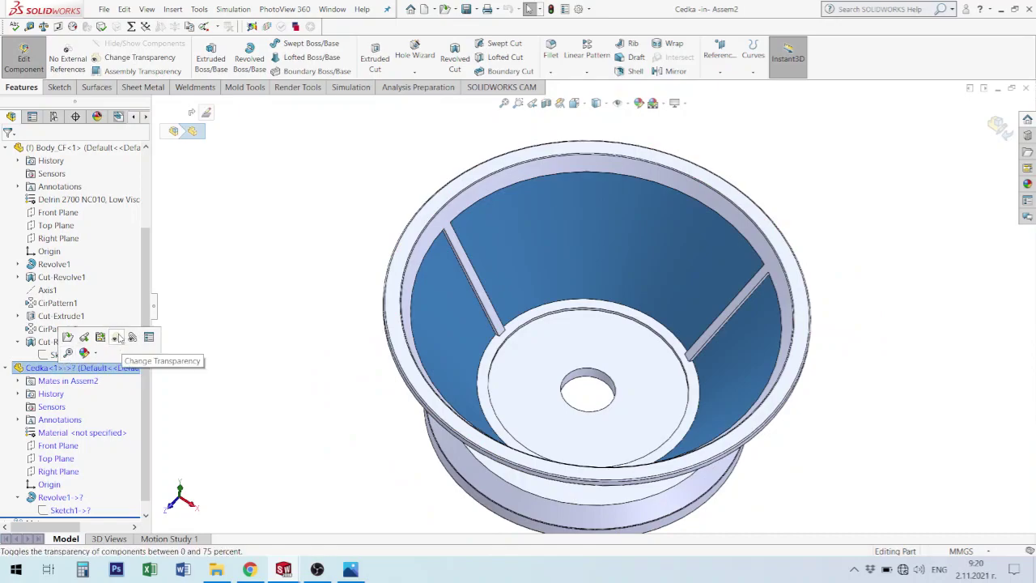
pyautogui.click(116, 338)
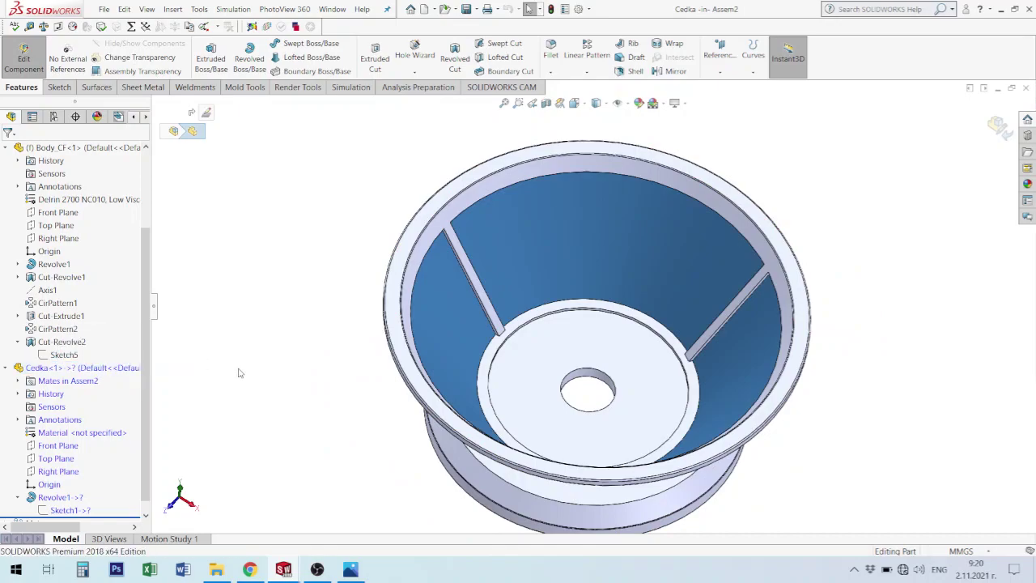
pyautogui.click(998, 127)
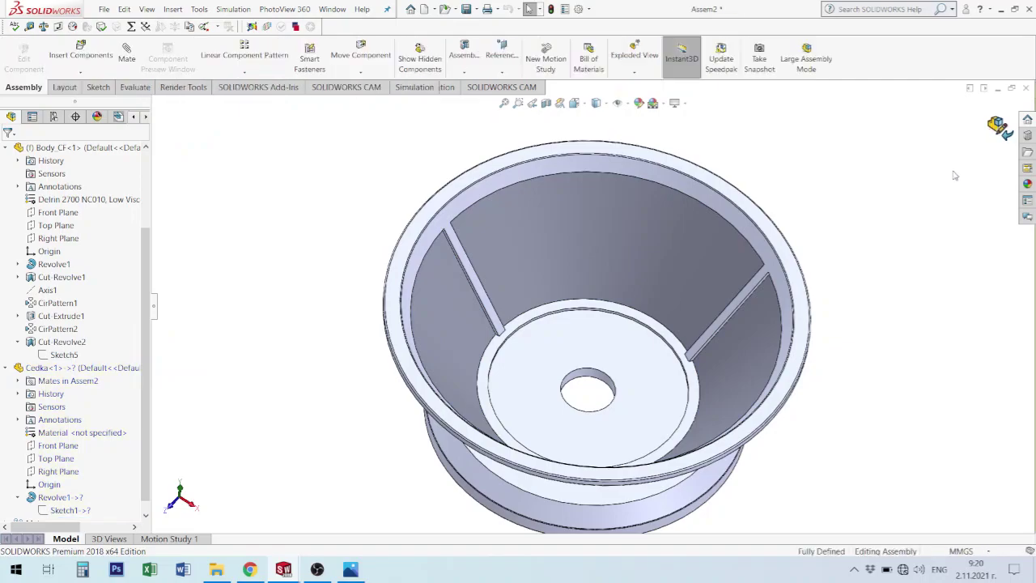
pyautogui.click(39, 370)
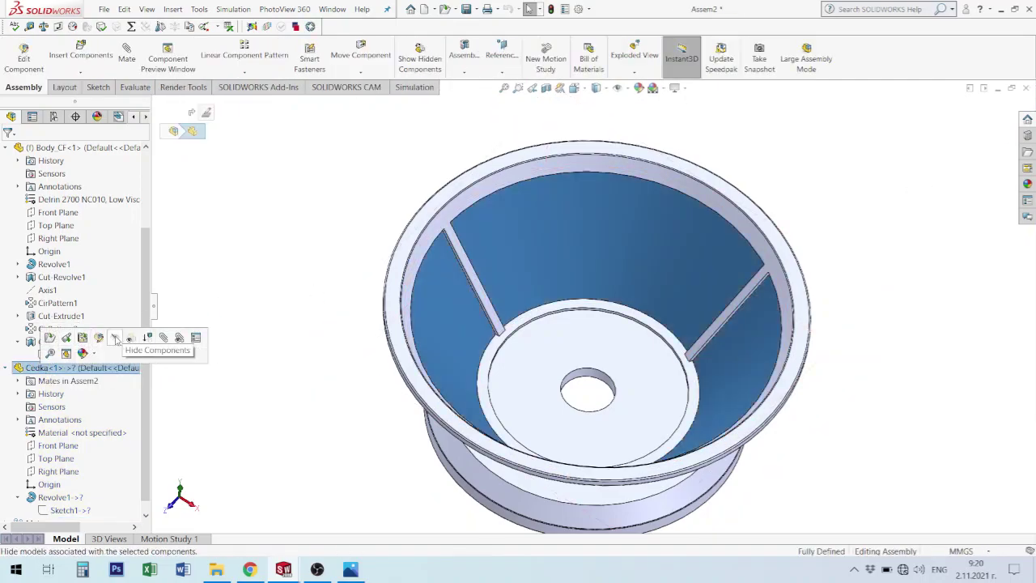
pyautogui.click(116, 338)
pyautogui.moveTo(696, 292)
pyautogui.mouseDown(button='middle')
pyautogui.moveTo(640, 213)
pyautogui.moveTo(643, 232)
pyautogui.mouseUp(button='middle')
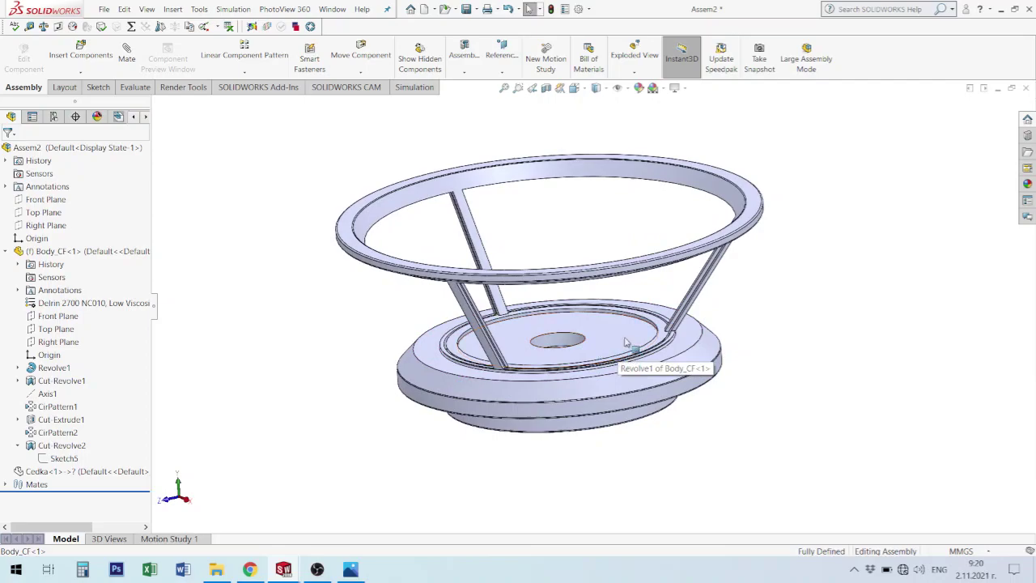
# Step: Switch the assembly display style to Hidden Lines Visible
pyautogui.click(605, 90)
pyautogui.click(597, 149)
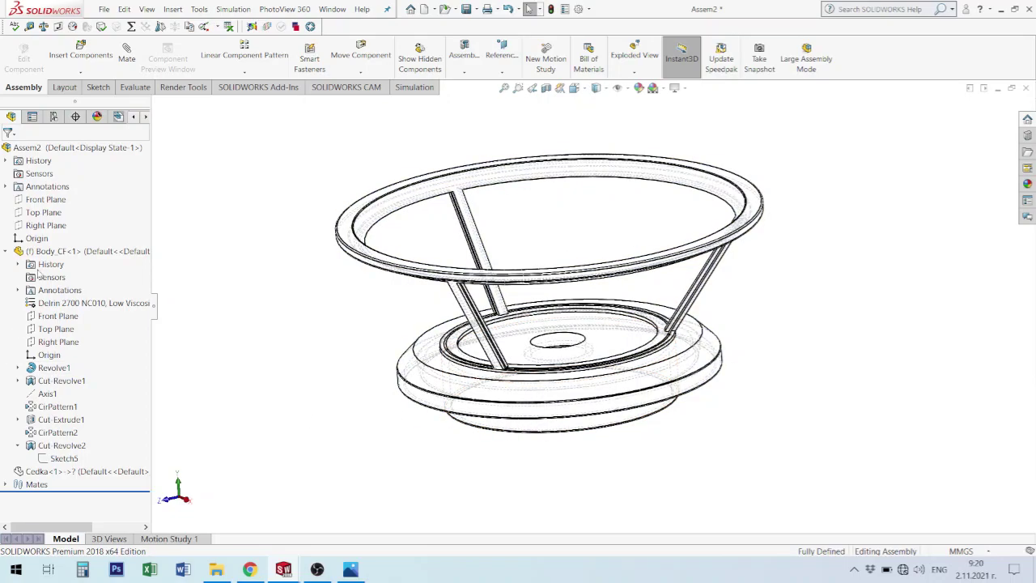
pyautogui.click(40, 203)
pyautogui.click(368, 166)
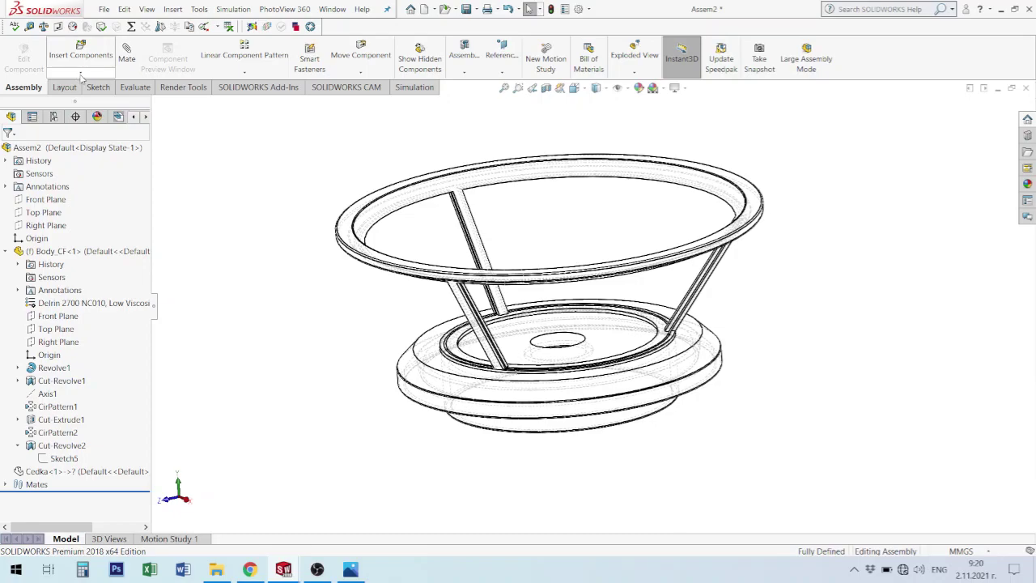
pyautogui.click(81, 73)
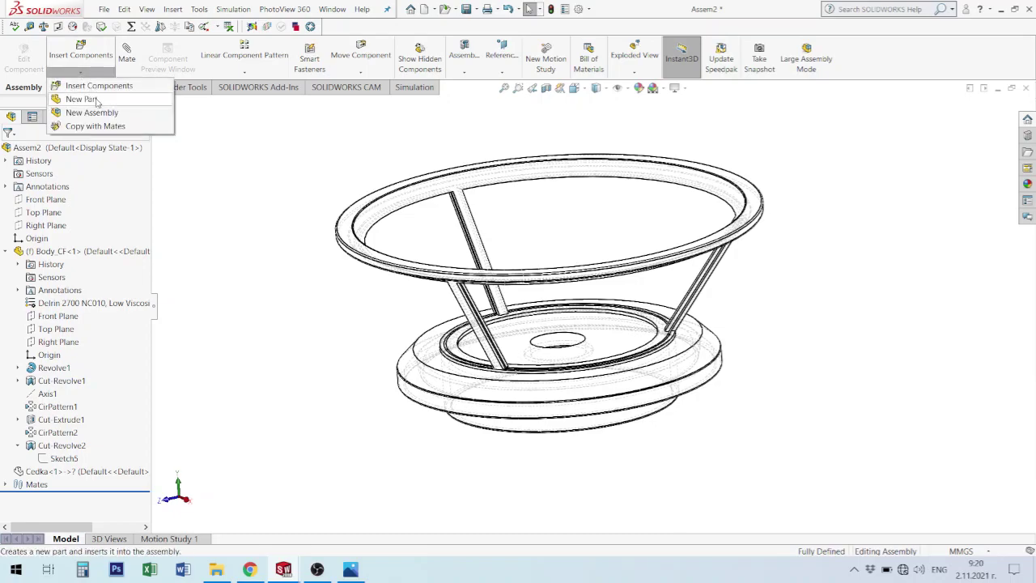
# Step: Insert a new part with its sketch on the assembly Front Plane, viewed head-on
pyautogui.click(96, 100)
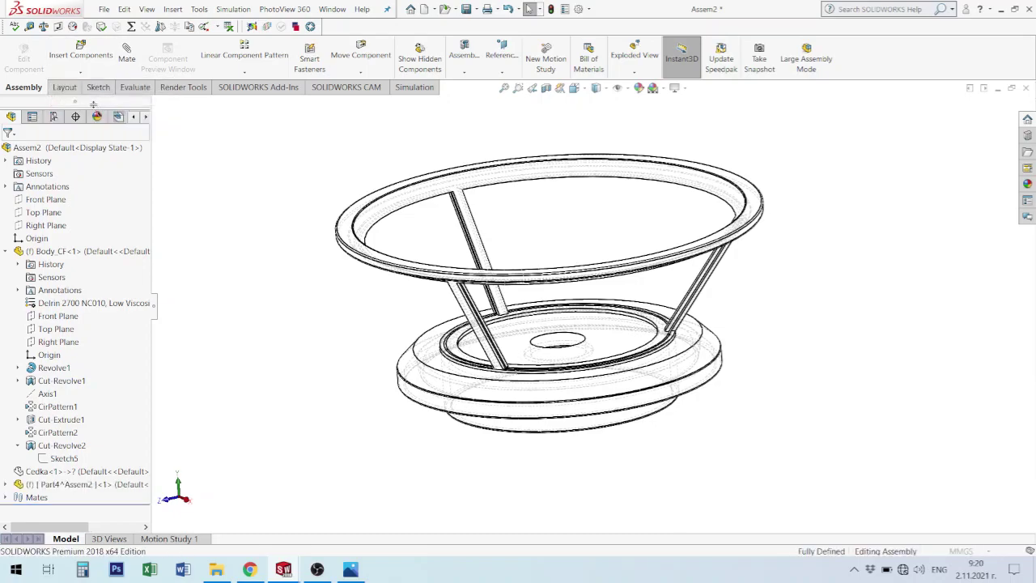
pyautogui.click(49, 203)
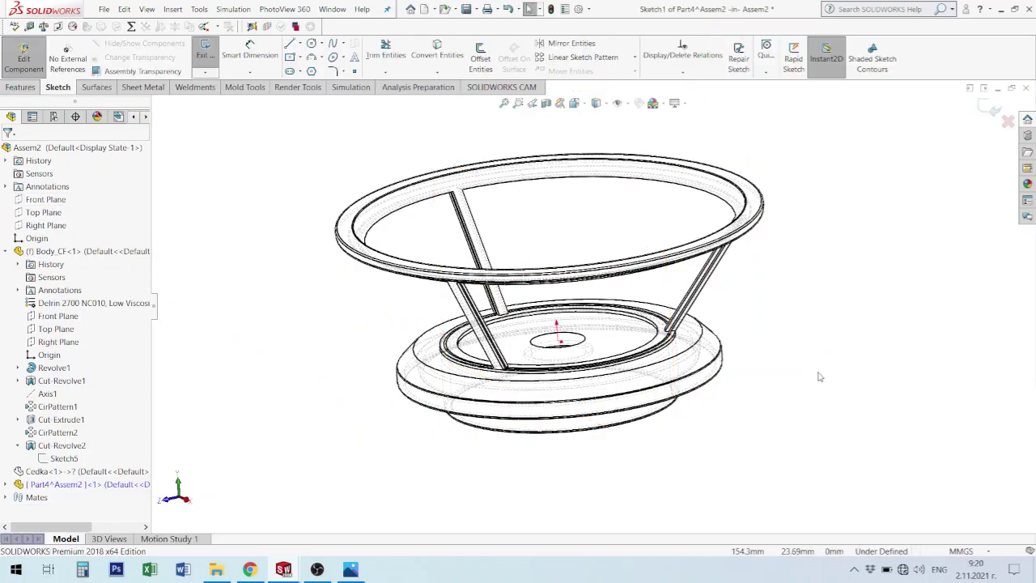
pyautogui.hotkey('ctrl', '8')
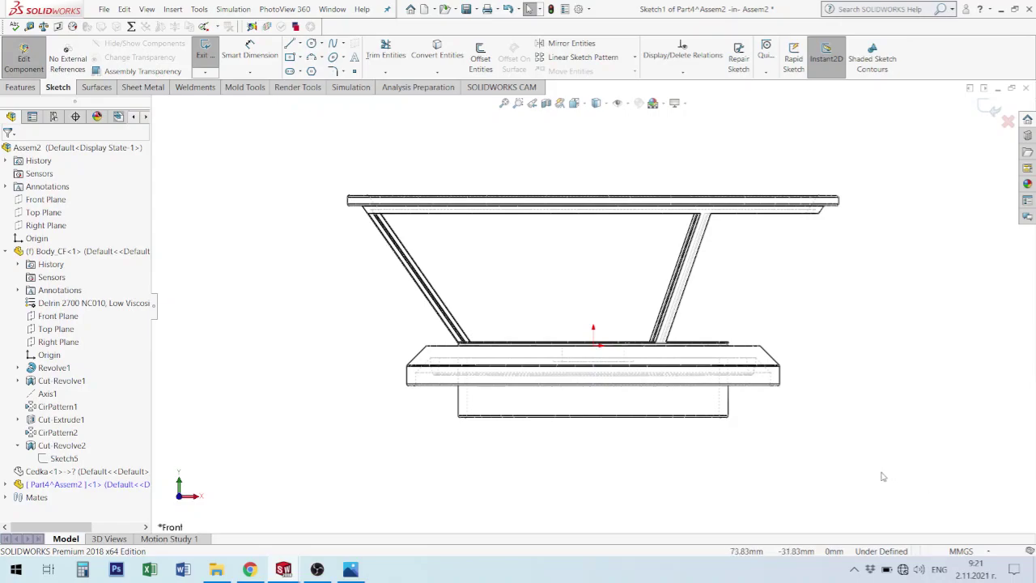
pyautogui.scroll(-2, 631, 348)
pyautogui.scroll(-3, 486, 348)
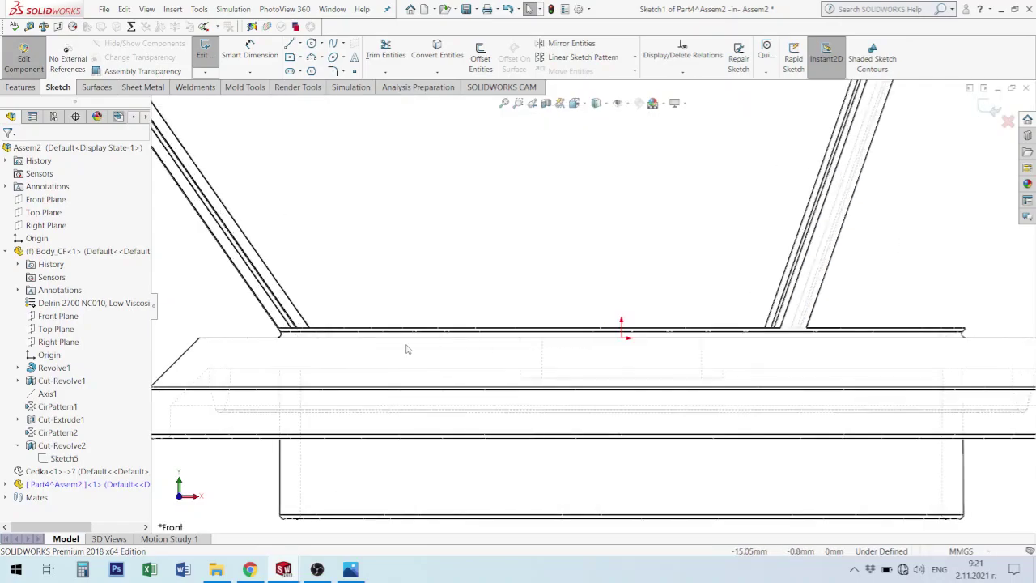
pyautogui.scroll(-2, 381, 340)
pyautogui.scroll(-1, 287, 336)
pyautogui.scroll(-1, 385, 330)
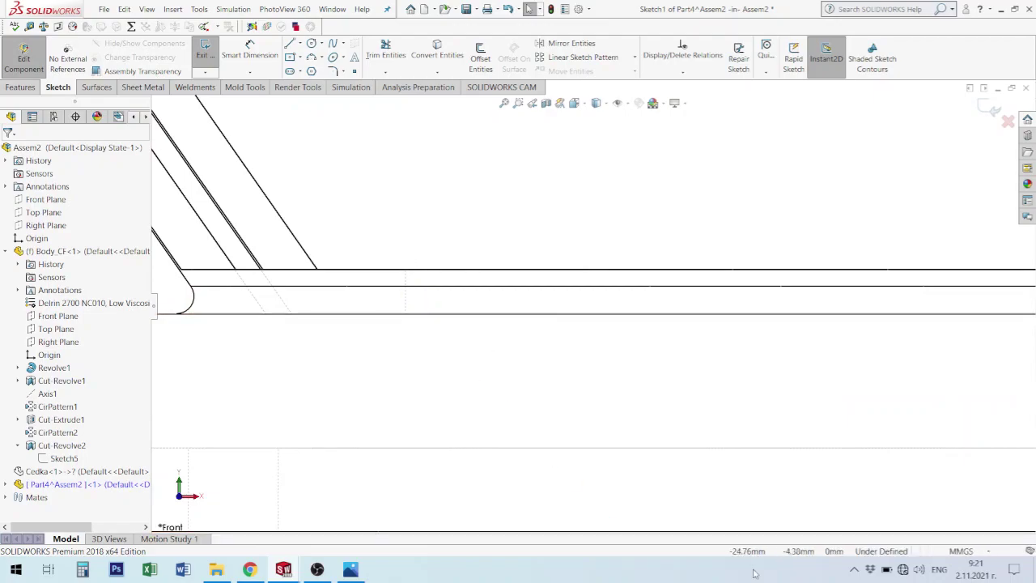
# Step: Start the profile on the base top: a short vertical, a long horizontal, and the right-end vertical
pyautogui.press('l')
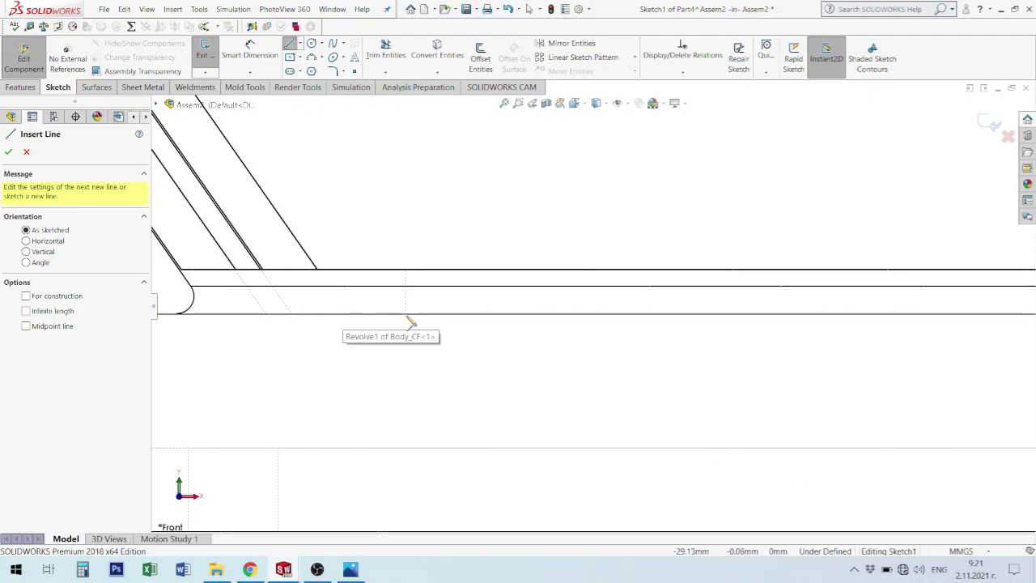
pyautogui.click(405, 314)
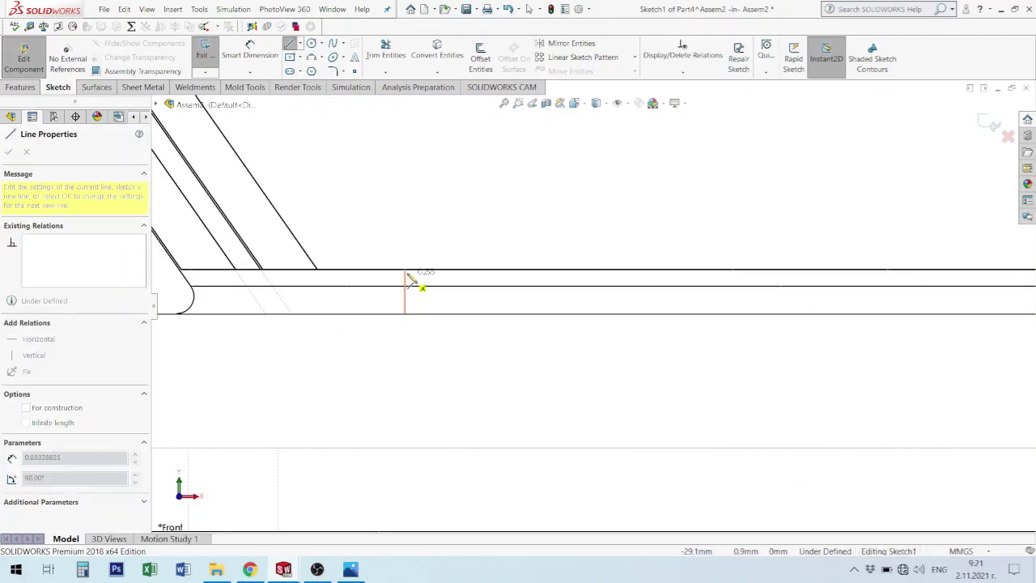
pyautogui.click(407, 270)
pyautogui.scroll(-2, 903, 346)
pyautogui.scroll(-2, 938, 316)
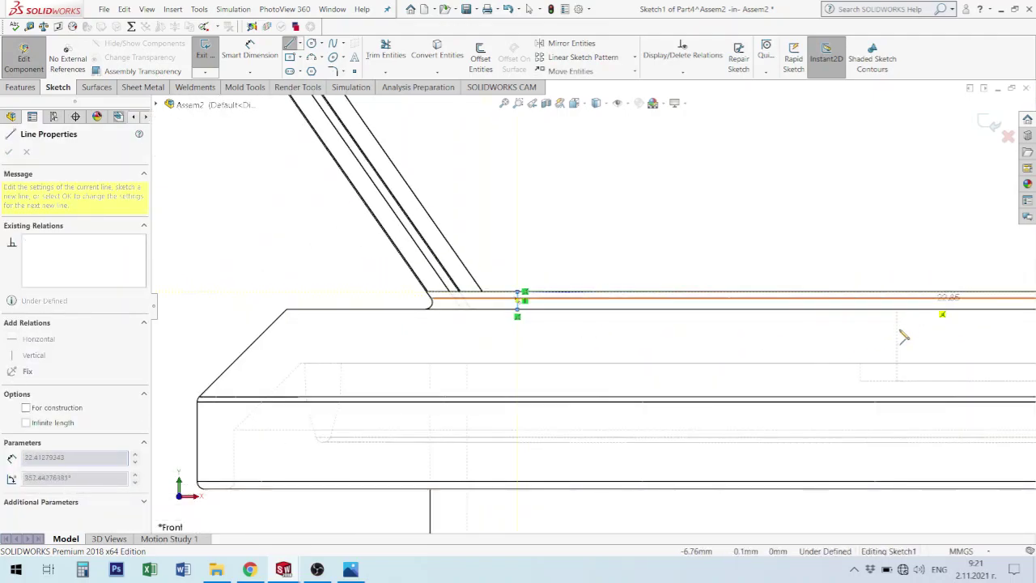
pyautogui.scroll(-2, 922, 356)
pyautogui.scroll(-2, 825, 295)
pyautogui.scroll(-2, 832, 300)
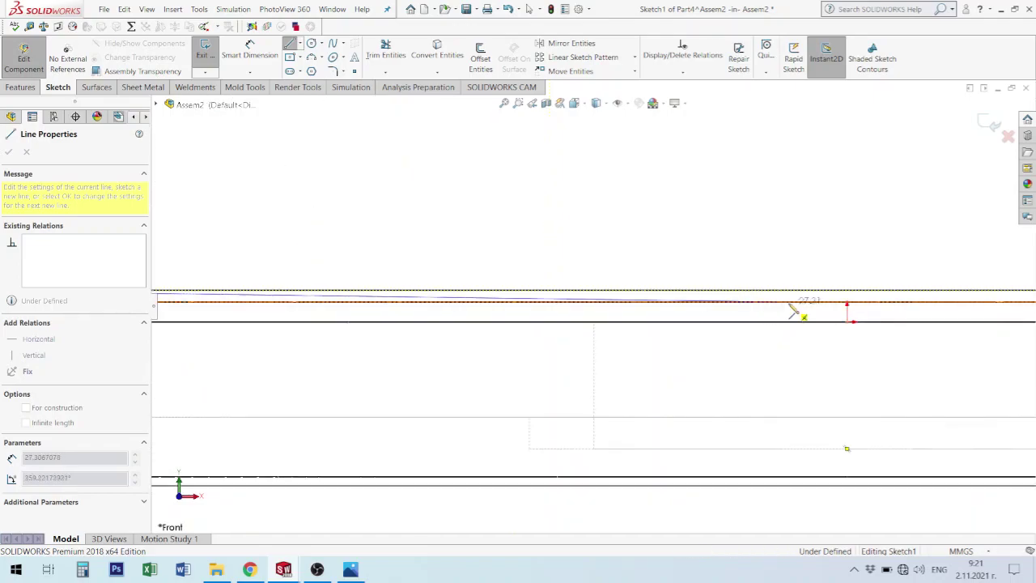
pyautogui.scroll(-2, 831, 295)
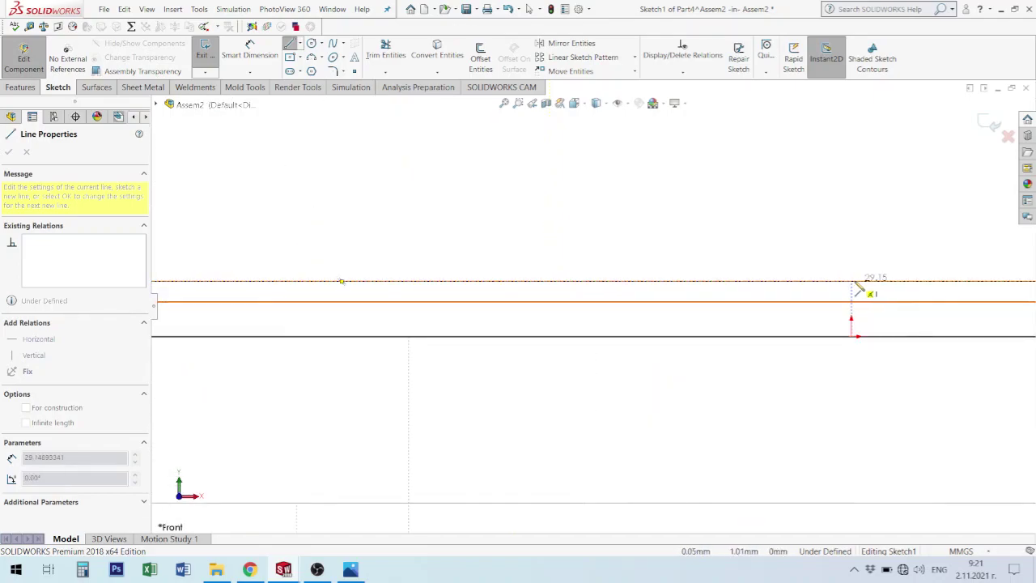
pyautogui.click(852, 281)
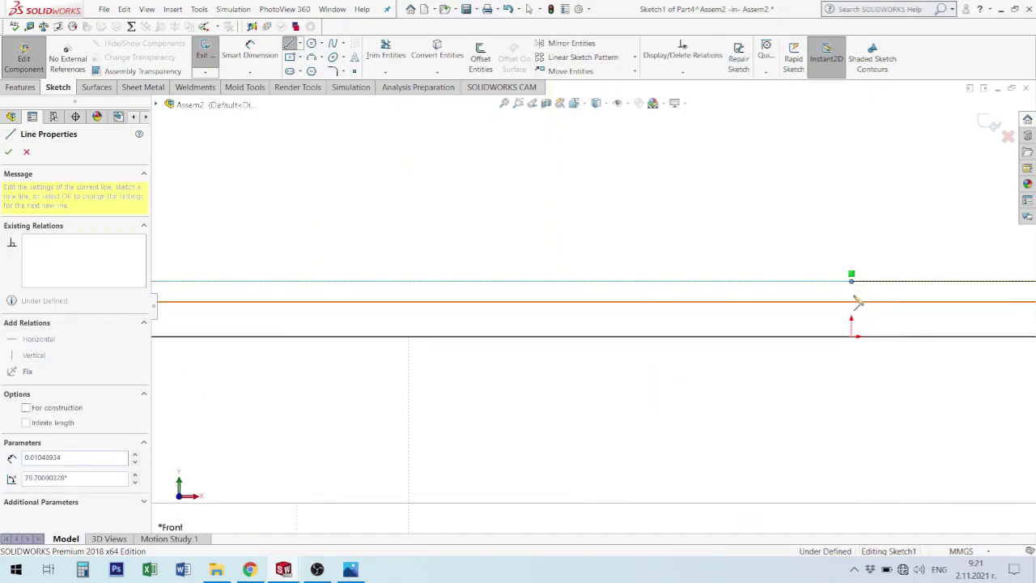
pyautogui.click(856, 320)
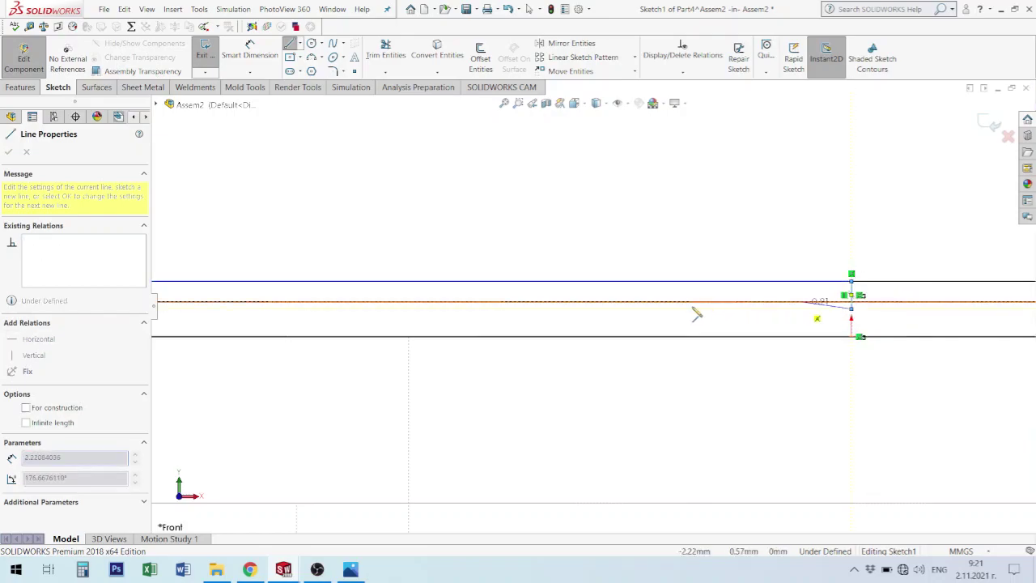
# Step: Close the profile with a return horizontal line and a 0.5 mm drop to the start
pyautogui.scroll(2, 688, 318)
pyautogui.scroll(1, 502, 311)
pyautogui.scroll(2, 412, 309)
pyautogui.scroll(2, 337, 317)
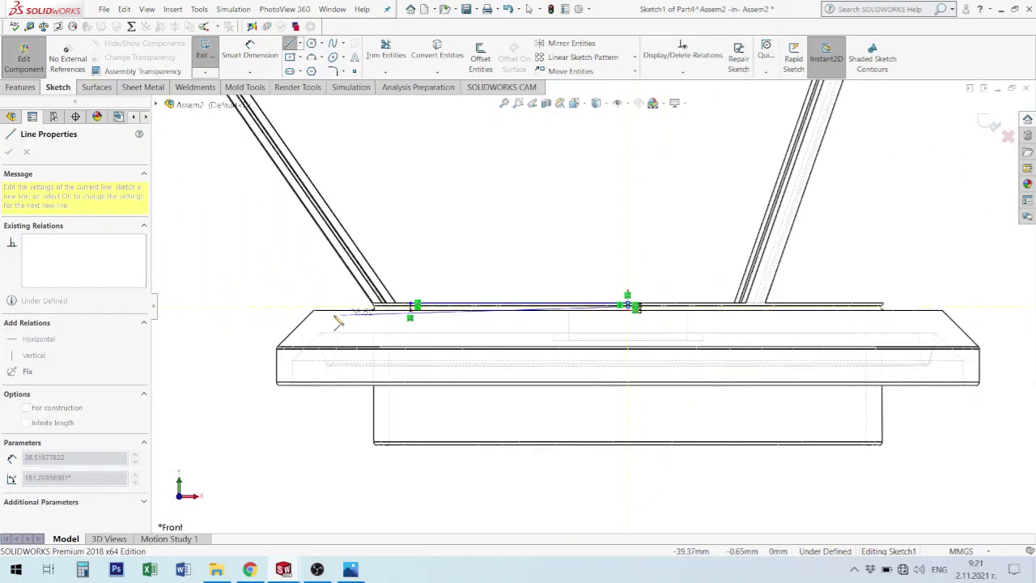
pyautogui.scroll(-3, 483, 297)
pyautogui.scroll(-2, 446, 298)
pyautogui.scroll(-2, 446, 298)
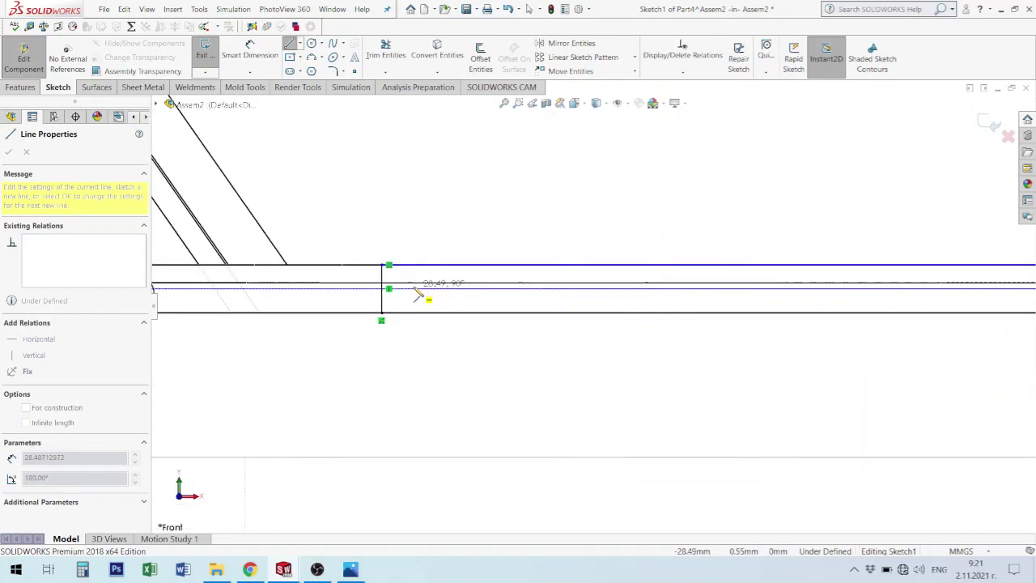
pyautogui.click(411, 289)
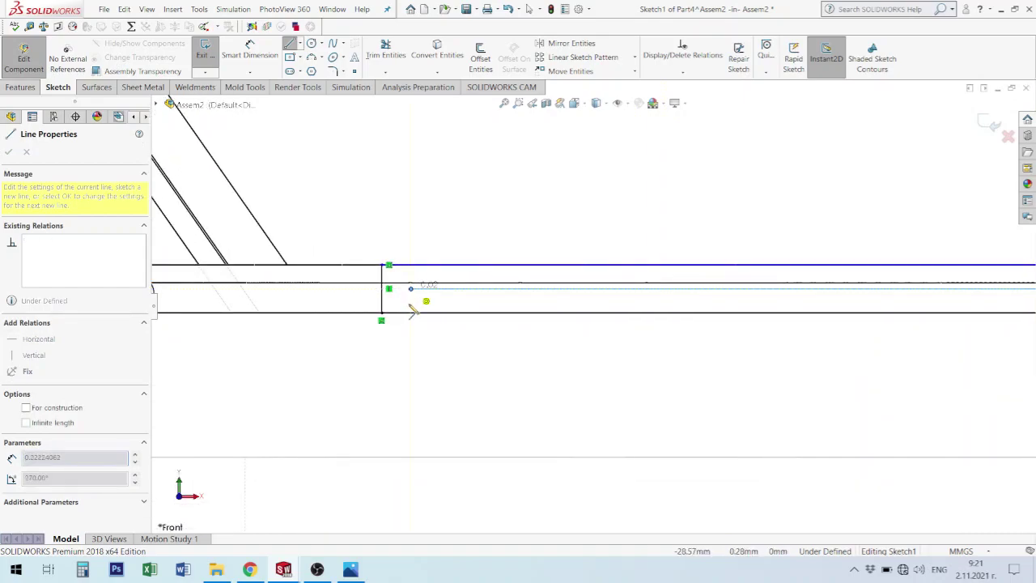
pyautogui.click(411, 313)
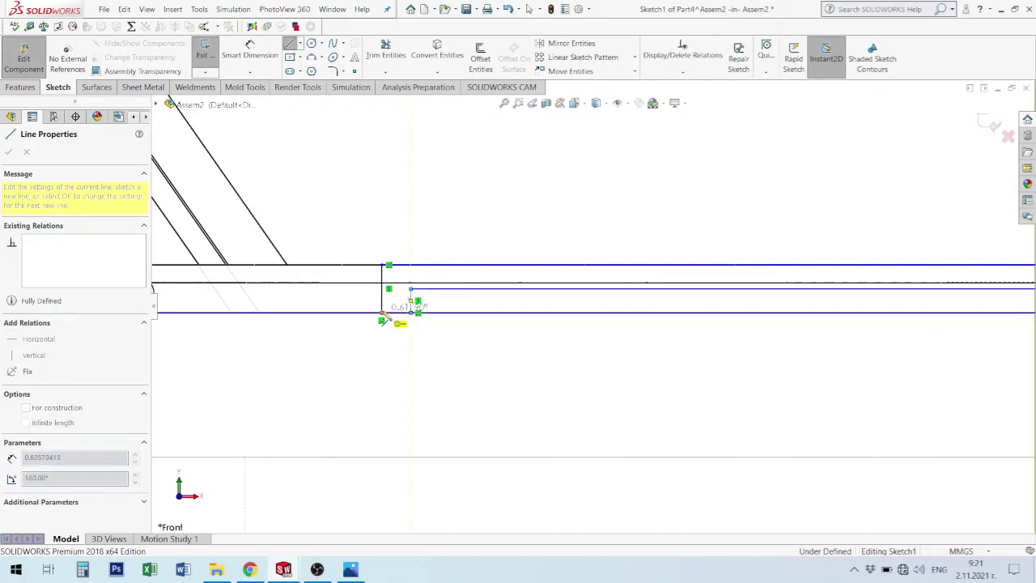
pyautogui.click(382, 314)
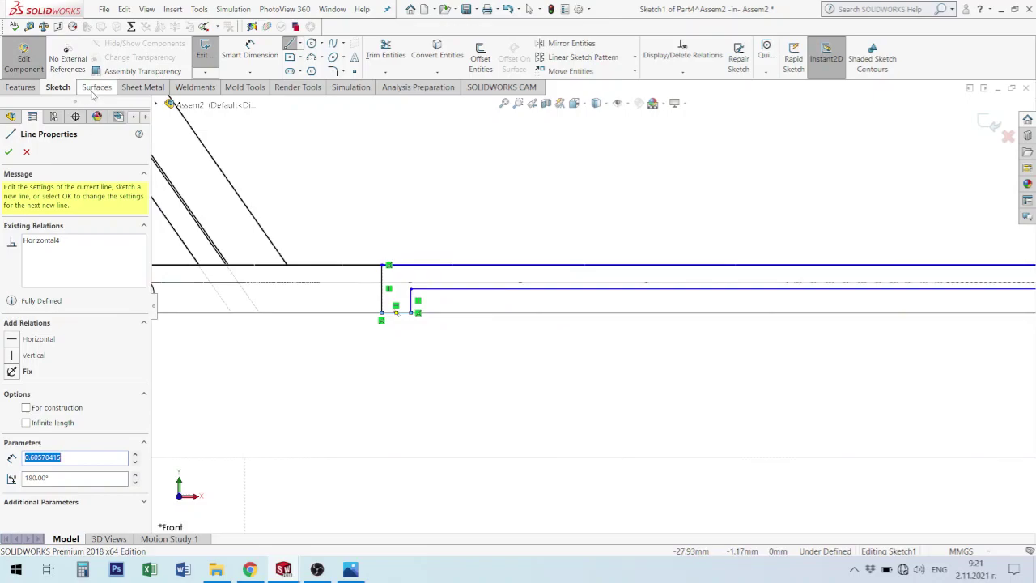
pyautogui.press('Escape')
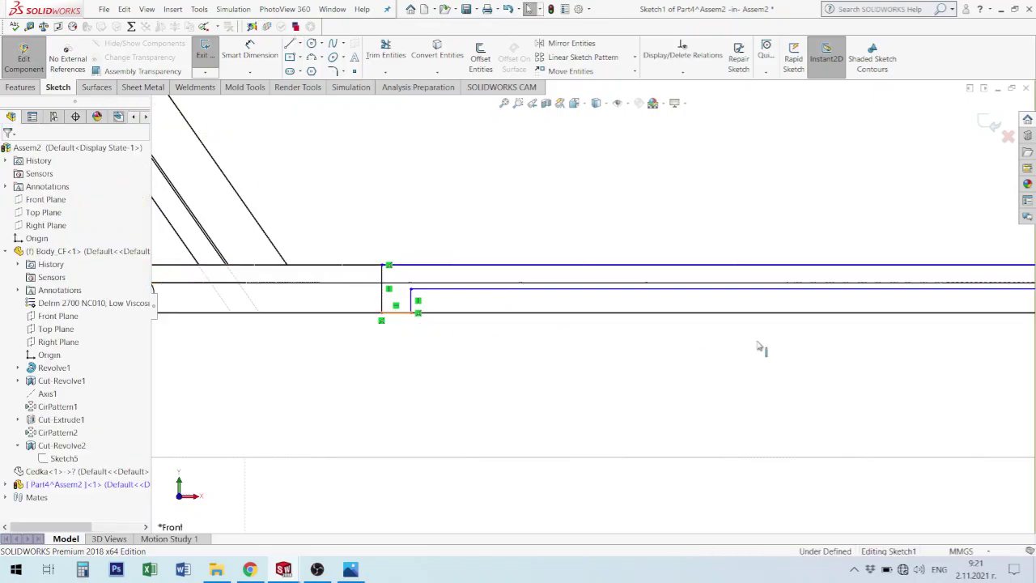
# Step: Select one long horizontal line of the profile and zoom to check it
pyautogui.click(890, 290)
pyautogui.scroll(4, 931, 304)
pyautogui.scroll(-2, 943, 309)
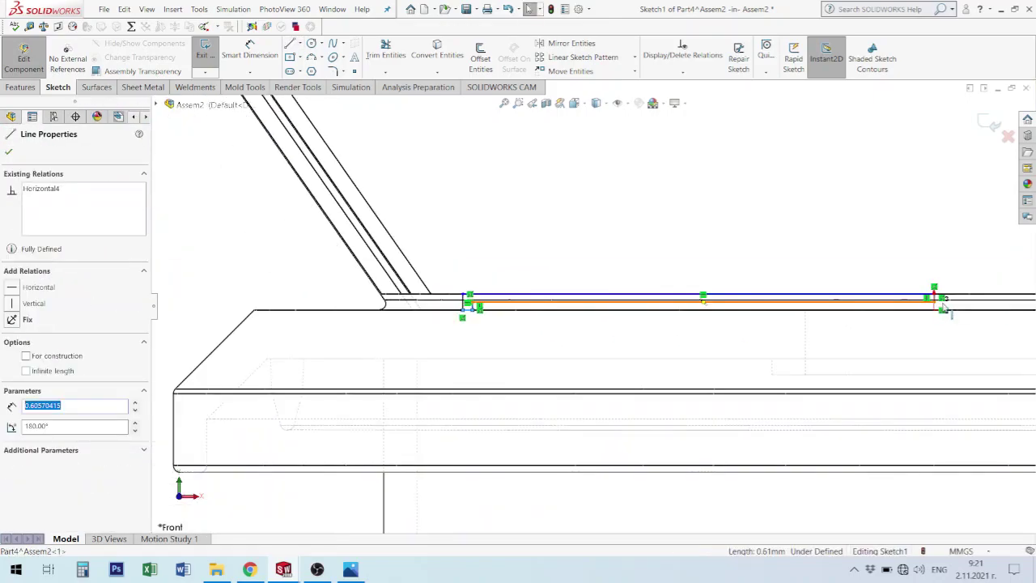
pyautogui.scroll(-2, 931, 308)
pyautogui.scroll(-2, 907, 308)
pyautogui.scroll(-2, 898, 305)
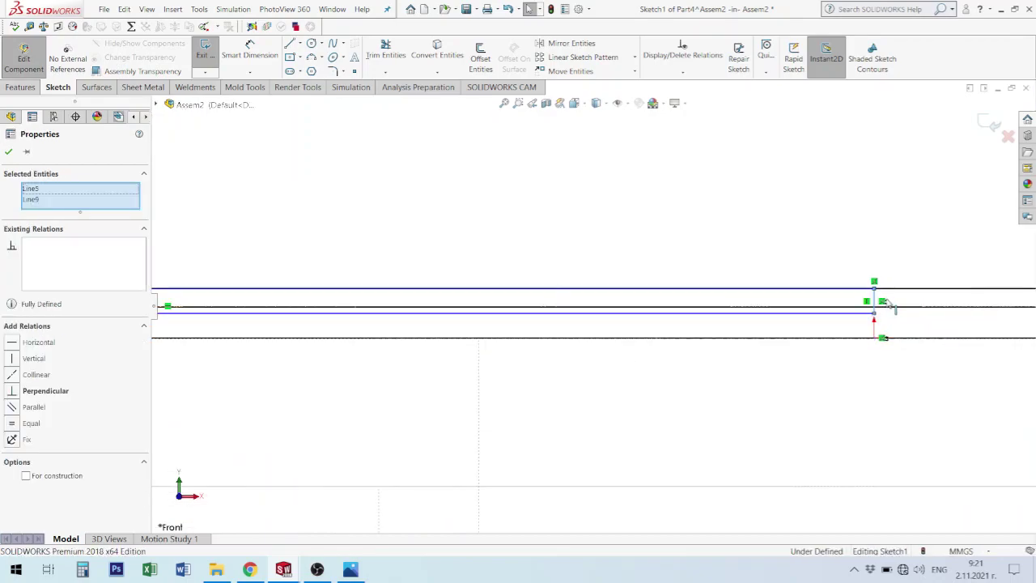
pyautogui.keyDown('ctrl'); pyautogui.click(881, 303); pyautogui.keyUp('ctrl')
pyautogui.click(978, 254)
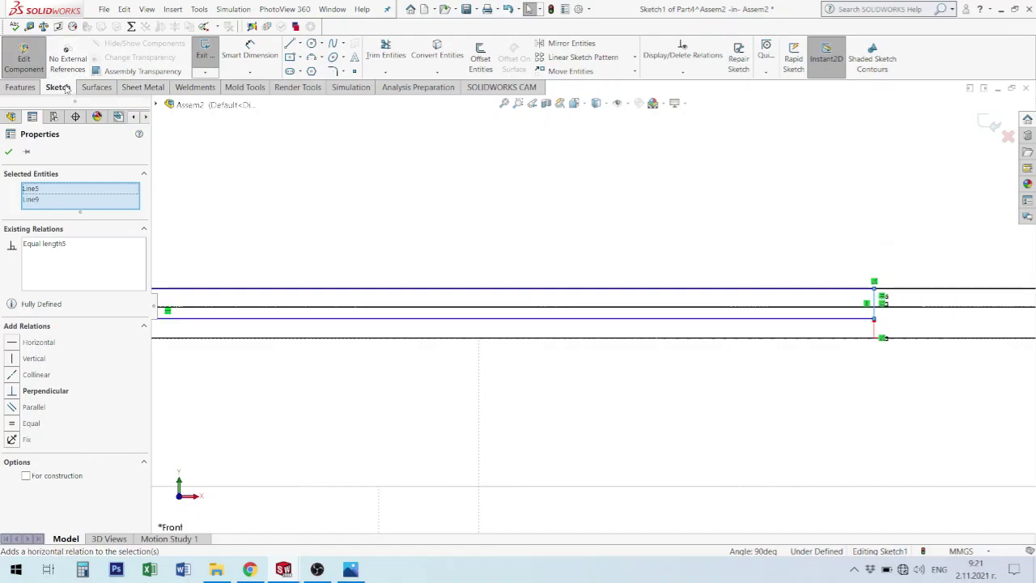
pyautogui.press('Escape')
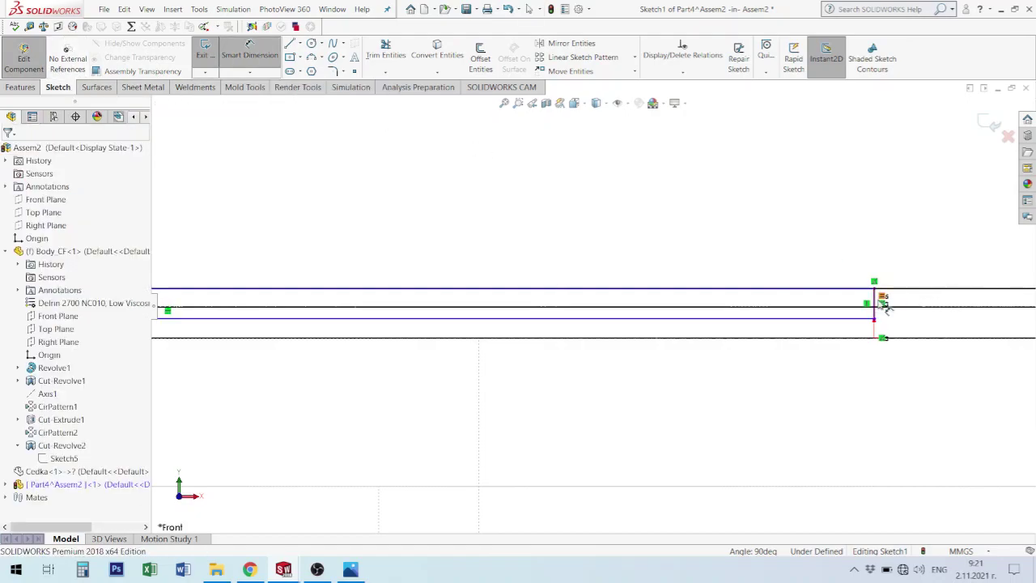
pyautogui.click(874, 309)
pyautogui.click(908, 259)
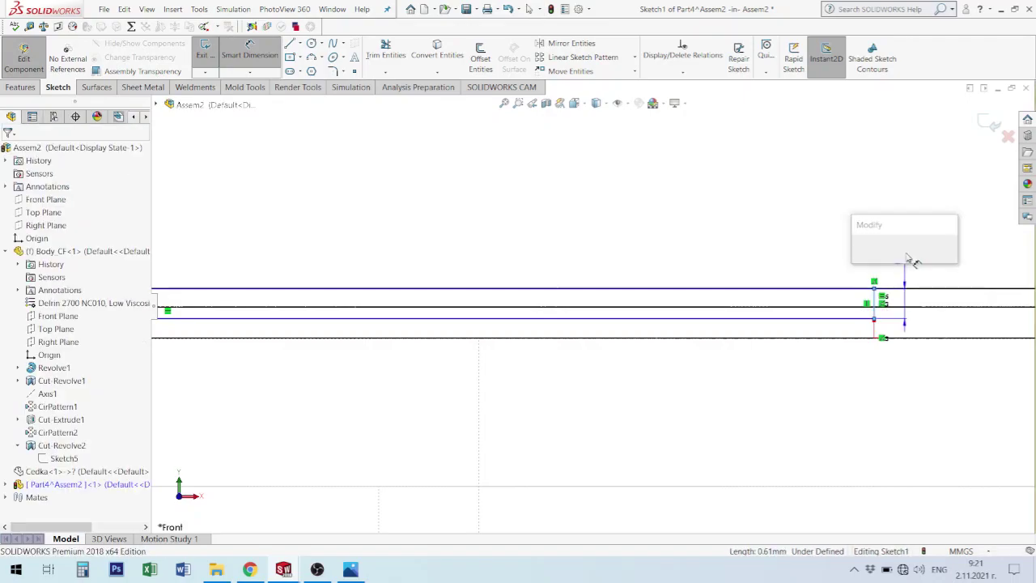
pyautogui.write('0.5')
pyautogui.press('Return')
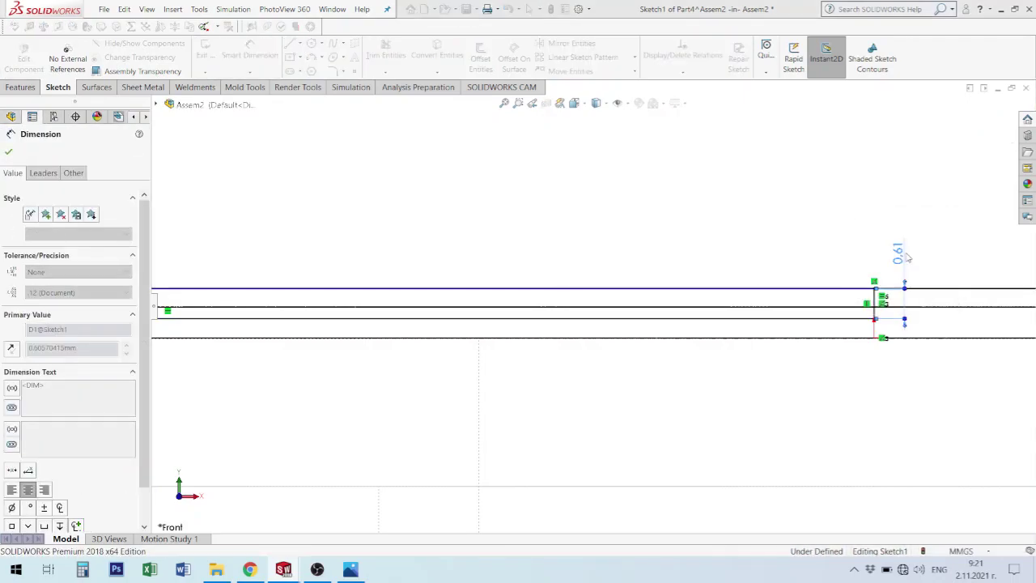
pyautogui.scroll(3, 462, 266)
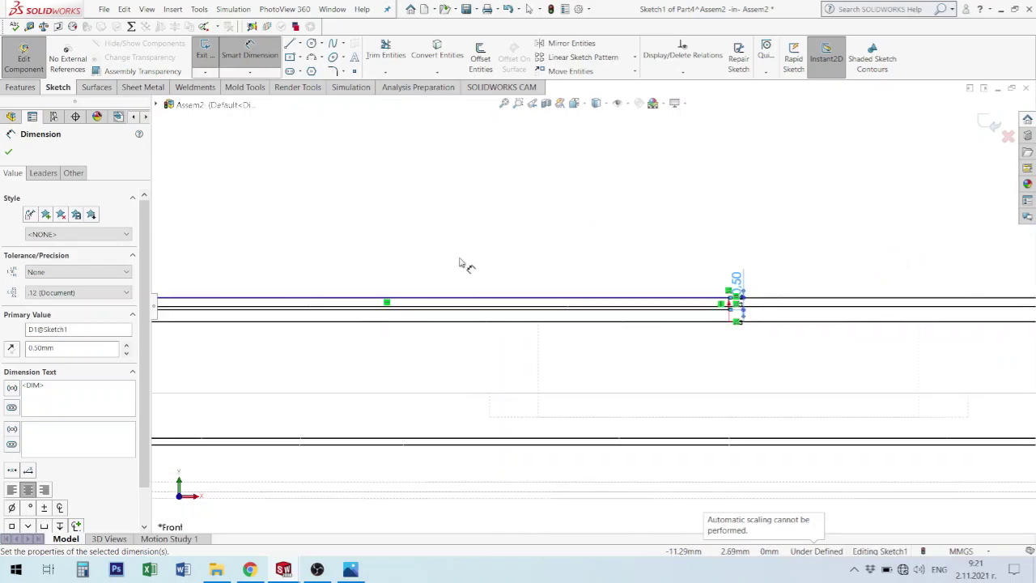
pyautogui.scroll(-2, 375, 272)
pyautogui.scroll(3, 513, 303)
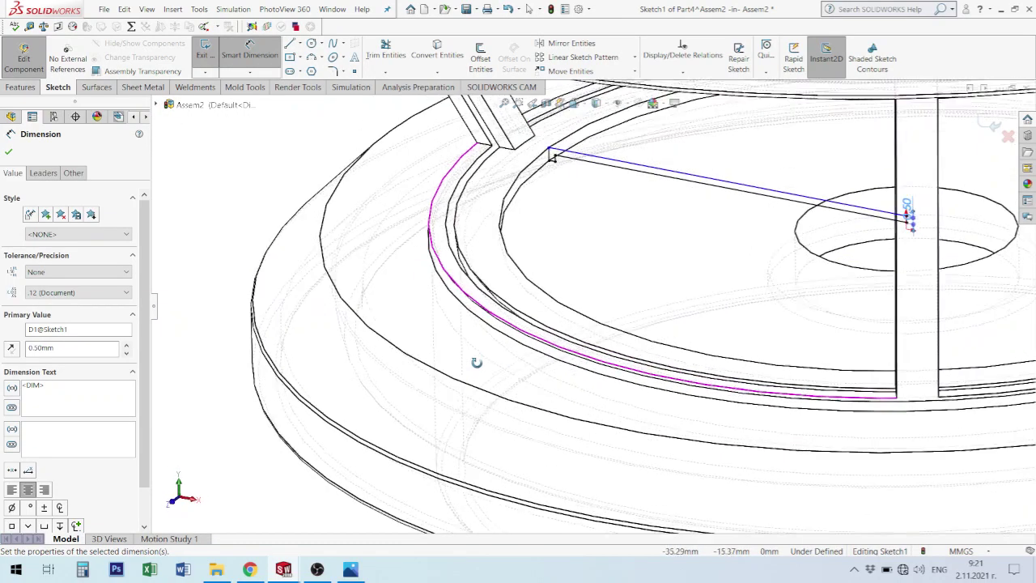
# Step: Close the 0.50 dimension and inspect the long sketch line's properties
pyautogui.moveTo(513, 302); pyautogui.dragTo(502, 363, button='middle')
pyautogui.scroll(-2, 539, 224)
pyautogui.press('Escape')
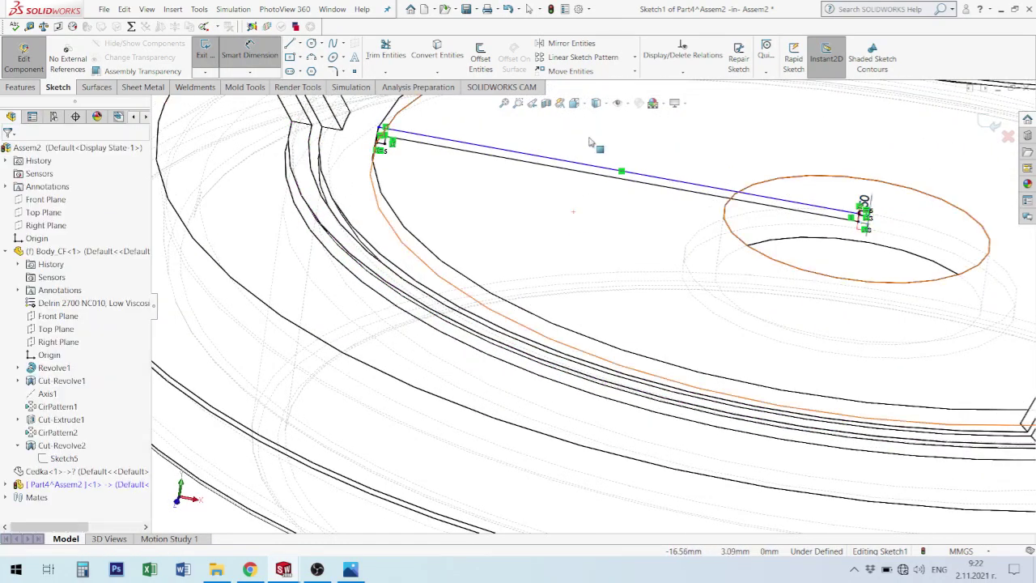
pyautogui.scroll(-5, 487, 227)
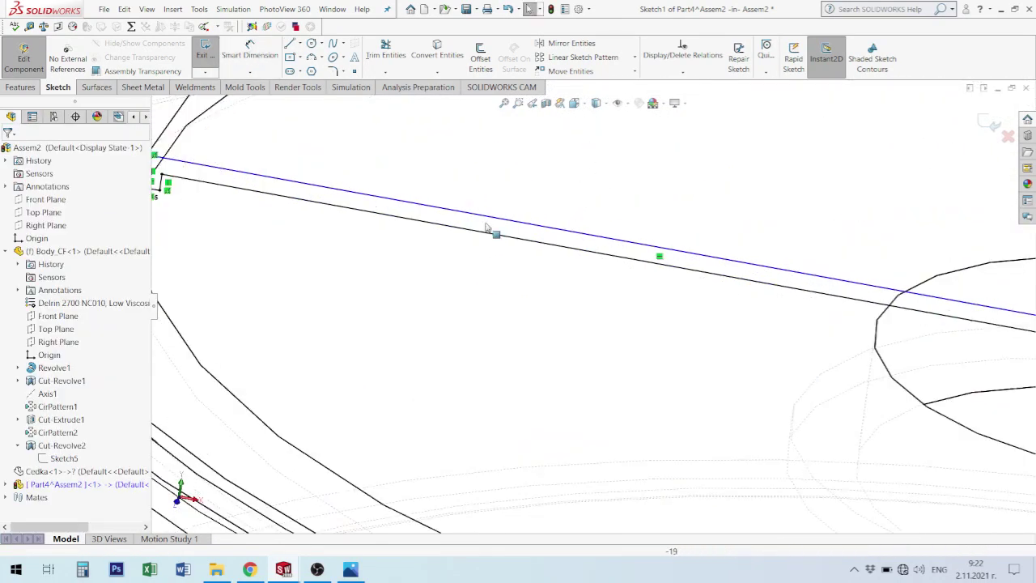
pyautogui.click(420, 208)
pyautogui.scroll(3, 690, 358)
pyautogui.scroll(-3, 400, 240)
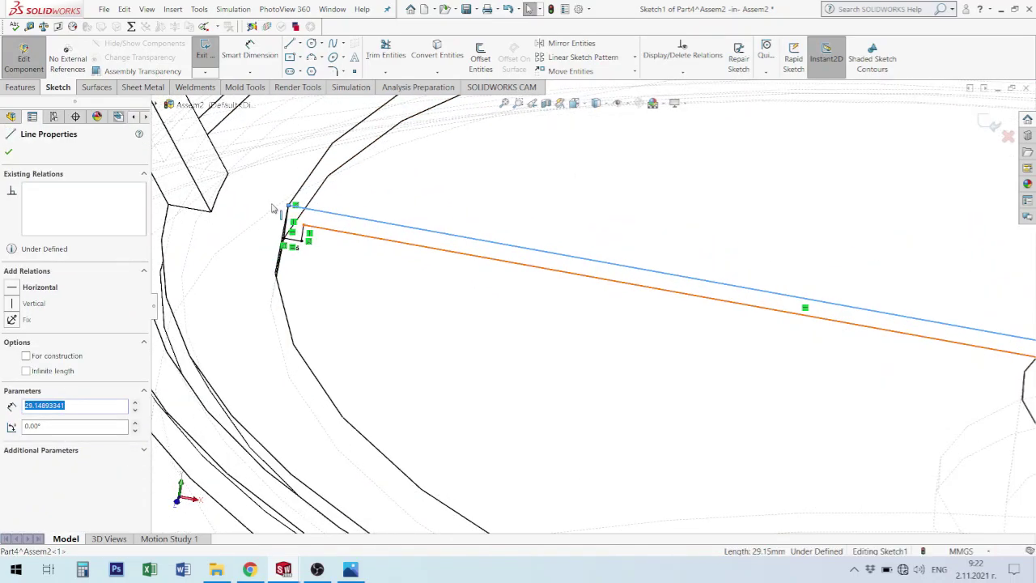
pyautogui.press('Escape')
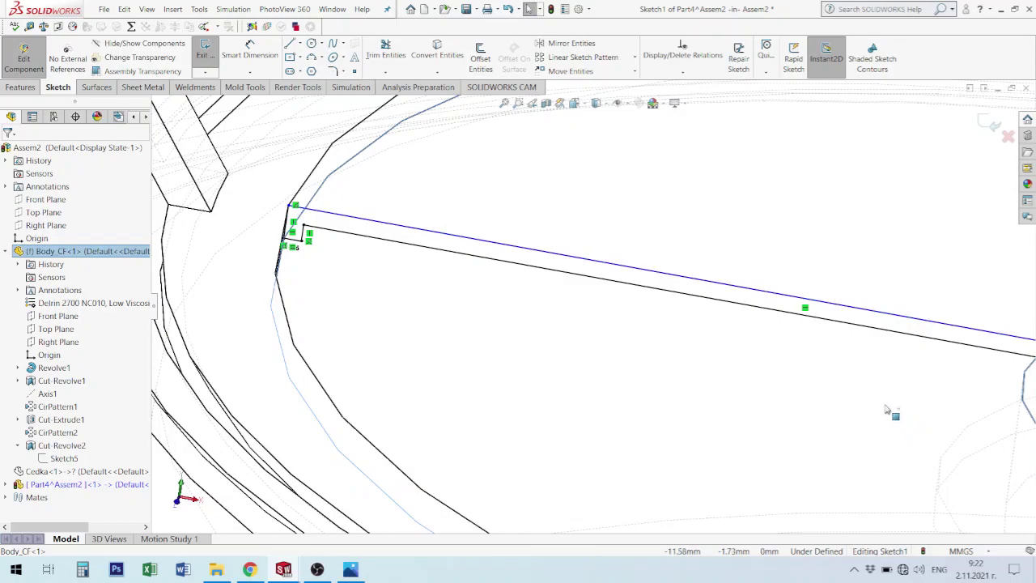
pyautogui.scroll(2, 975, 388)
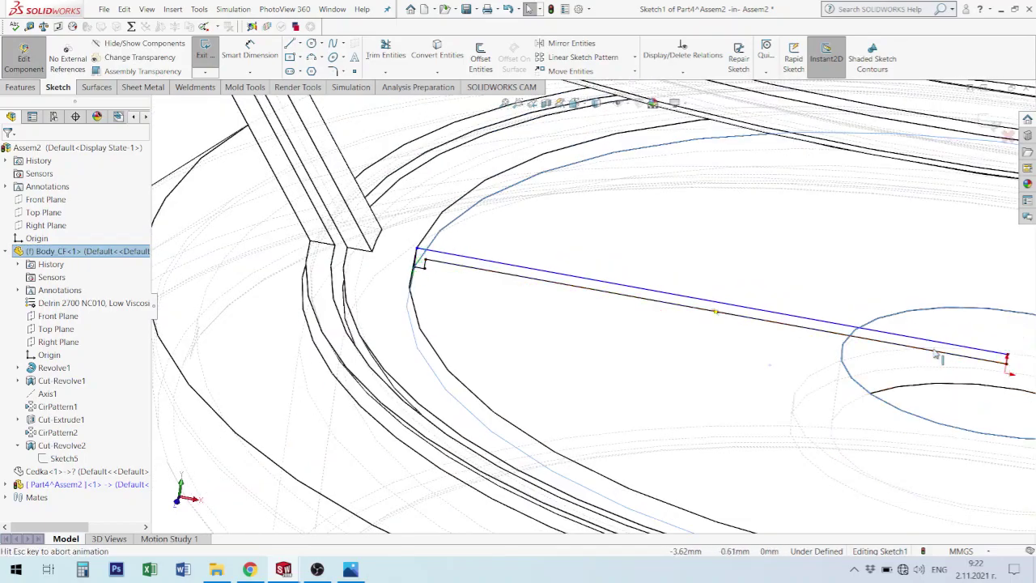
# Step: Check the sketch from the Top, Bottom, then Front views
pyautogui.hotkey('ctrl', '5')
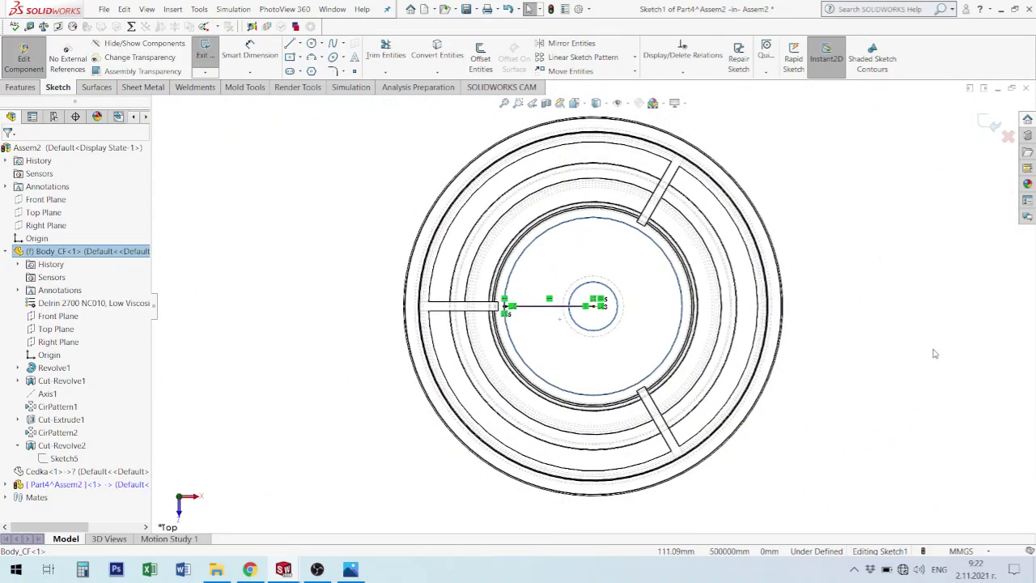
pyautogui.hotkey('ctrl', '6')
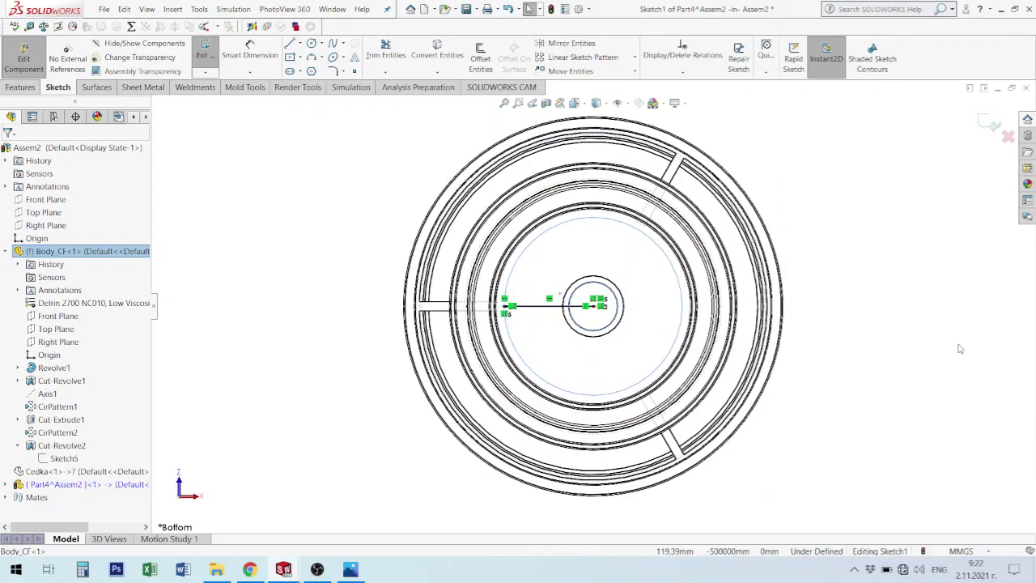
pyautogui.hotkey('ctrl', '5')
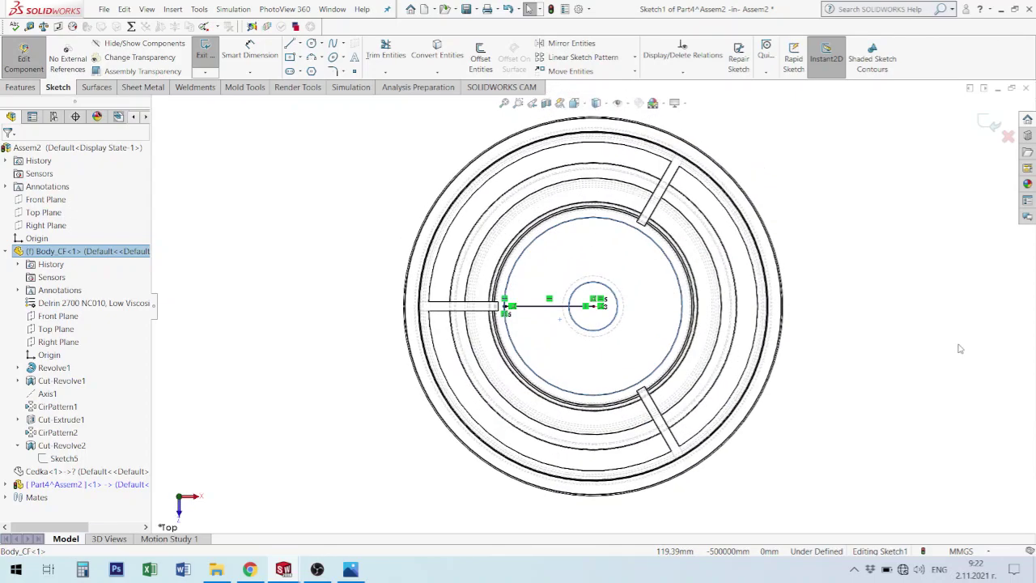
pyautogui.click(896, 349)
pyautogui.hotkey('ctrl', '1')
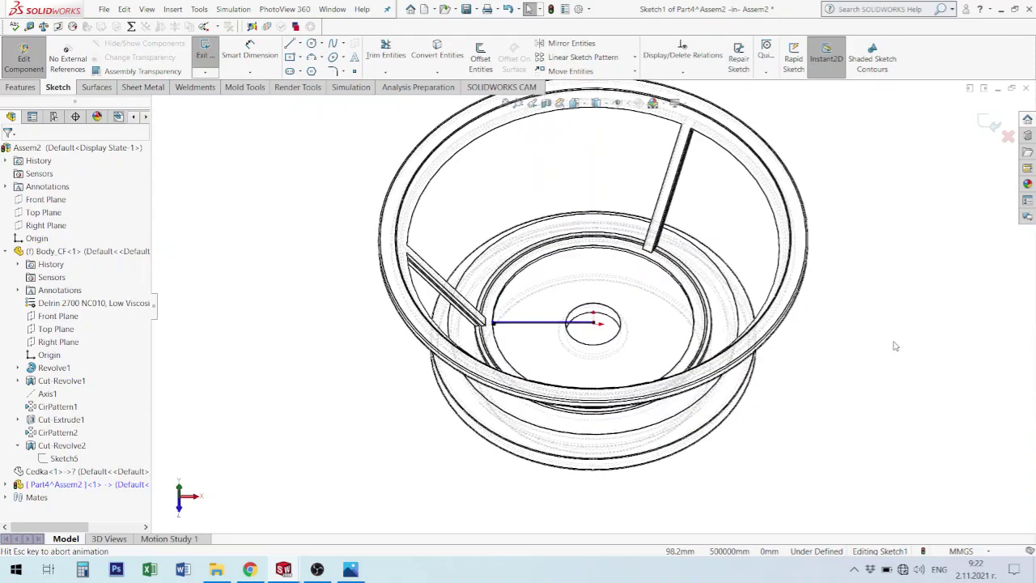
# Step: Zoom in and check the endpoint and the 29.15 mm line, confirming it is held horizontal
pyautogui.scroll(2, 561, 339)
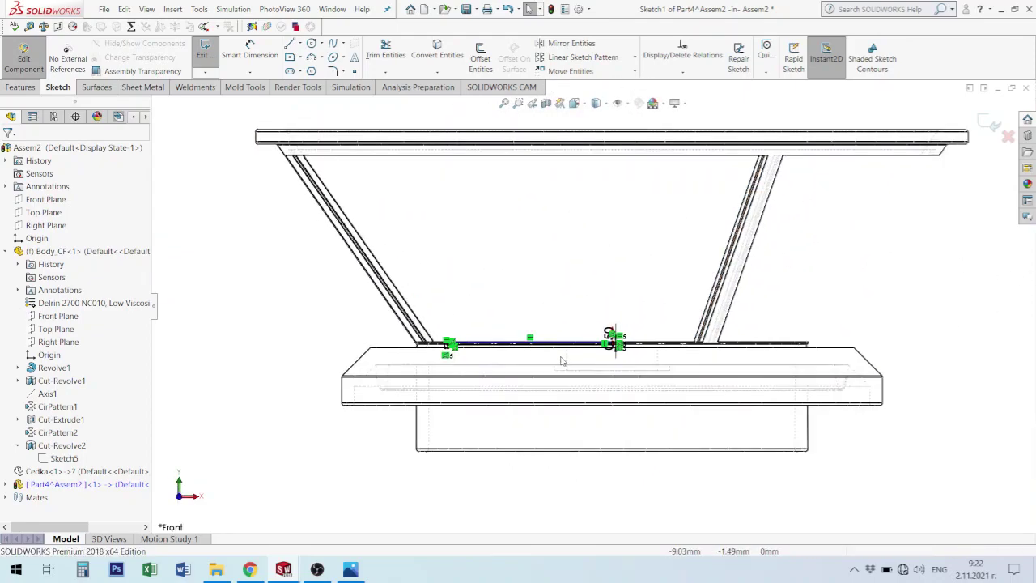
pyautogui.scroll(3, 583, 348)
pyautogui.scroll(3, 663, 322)
pyautogui.scroll(2, 712, 314)
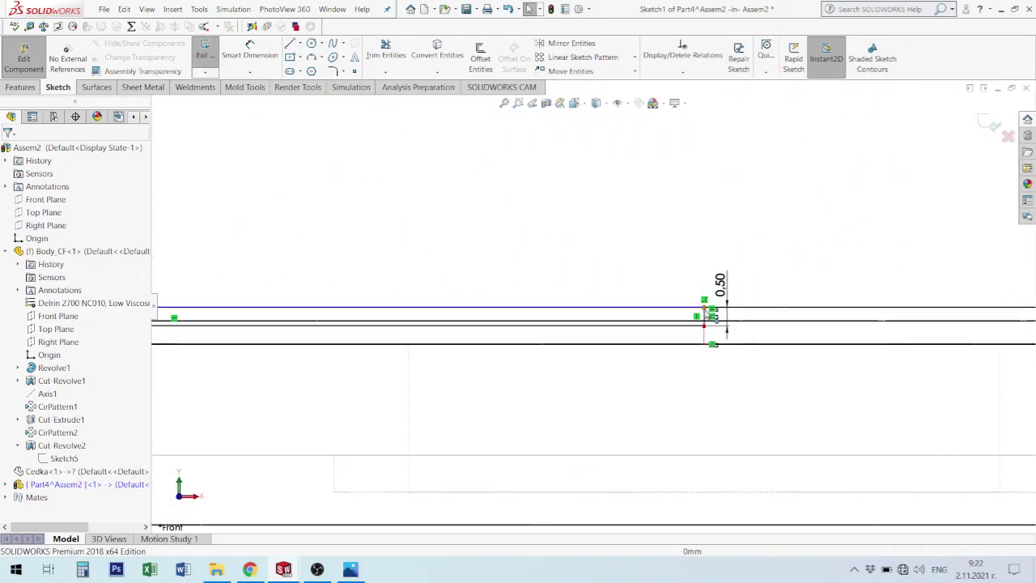
pyautogui.click(704, 322)
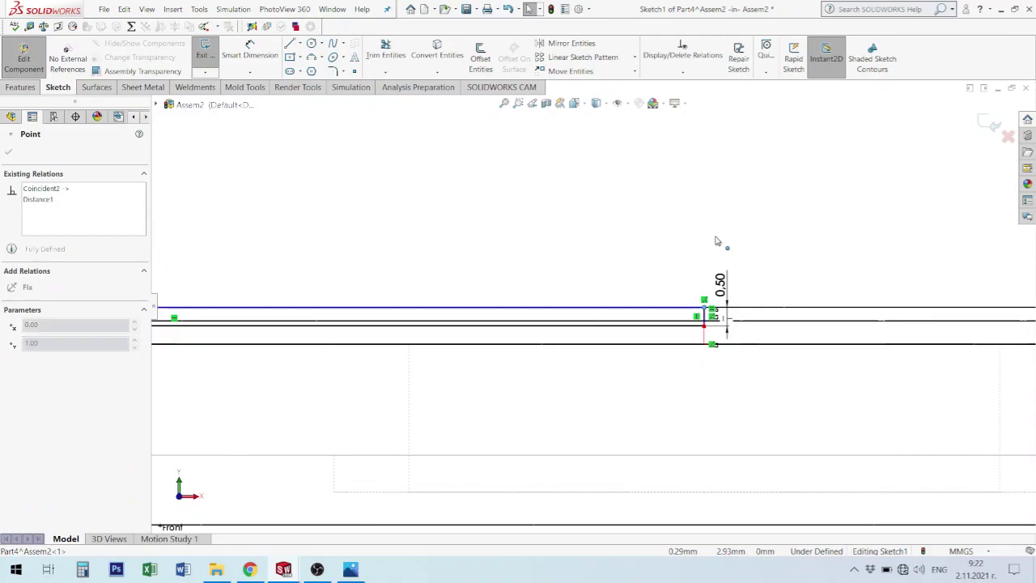
pyautogui.click(560, 314)
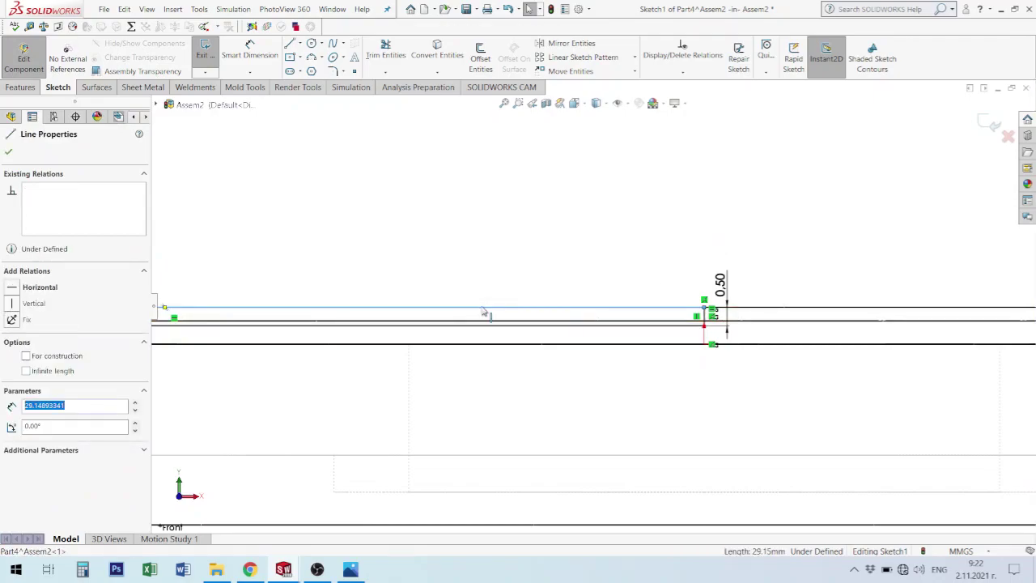
pyautogui.click(524, 251)
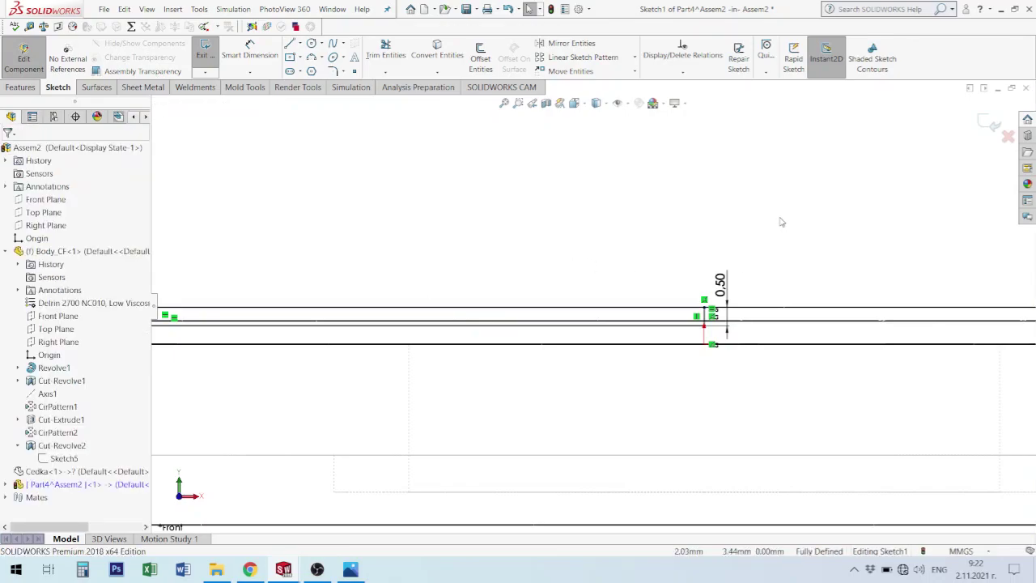
# Step: Exit the plate sketch, orbit the part, and select the 0.5 mm edge and 28.65 mm line
pyautogui.click(989, 122)
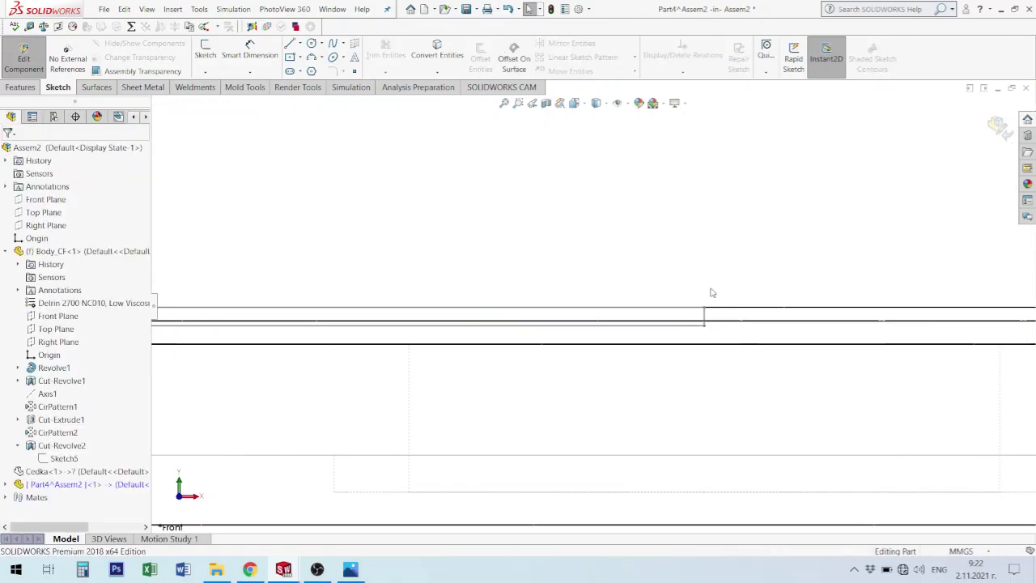
pyautogui.moveTo(612, 340)
pyautogui.mouseDown(button='middle')
pyautogui.moveTo(398, 342)
pyautogui.moveTo(507, 332)
pyautogui.moveTo(493, 340)
pyautogui.moveTo(505, 351)
pyautogui.mouseUp(button='middle')
pyautogui.scroll(-3, 647, 238)
pyautogui.scroll(2, 583, 282)
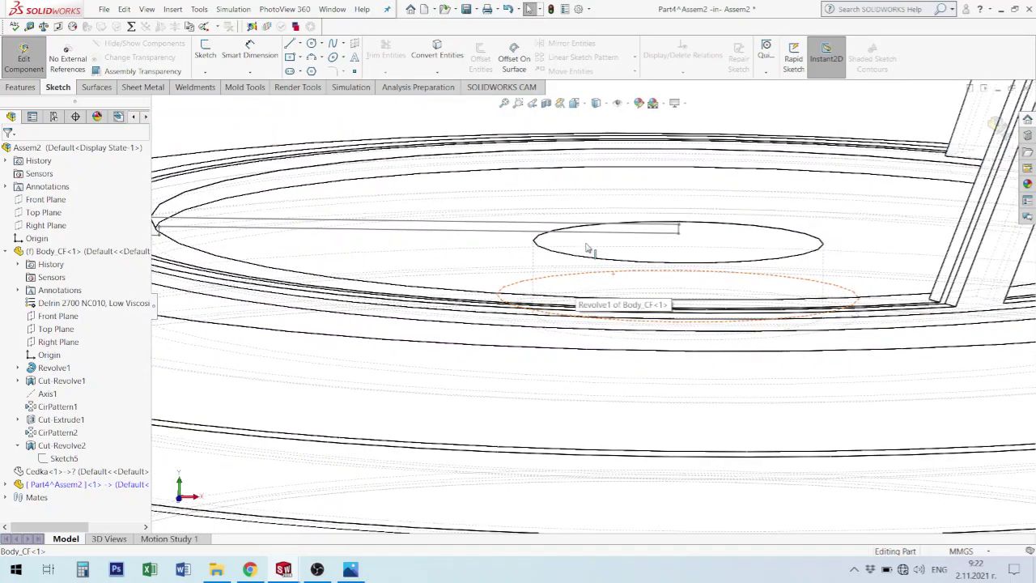
pyautogui.scroll(-3, 682, 231)
pyautogui.click(679, 232)
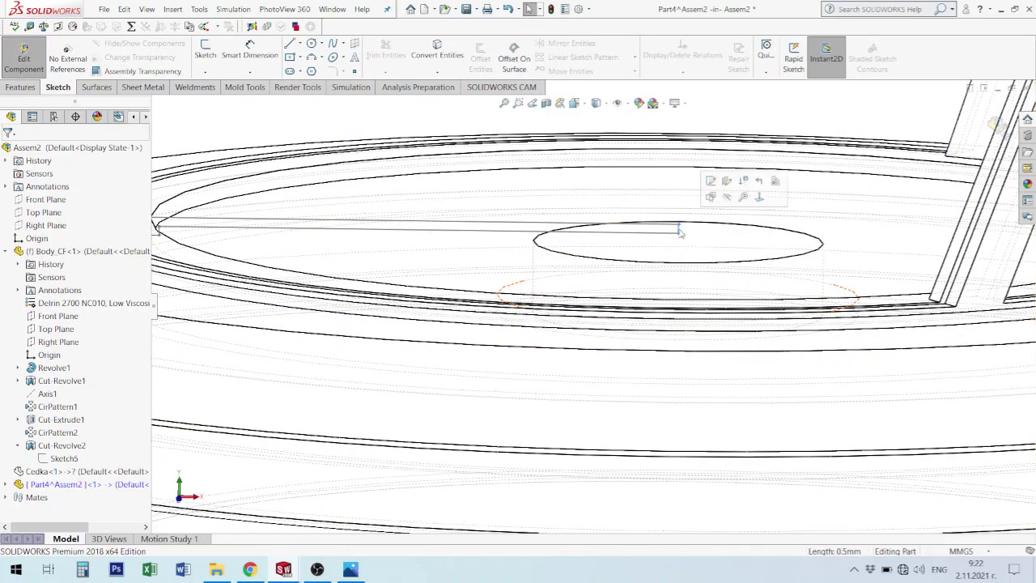
pyautogui.scroll(3, 679, 234)
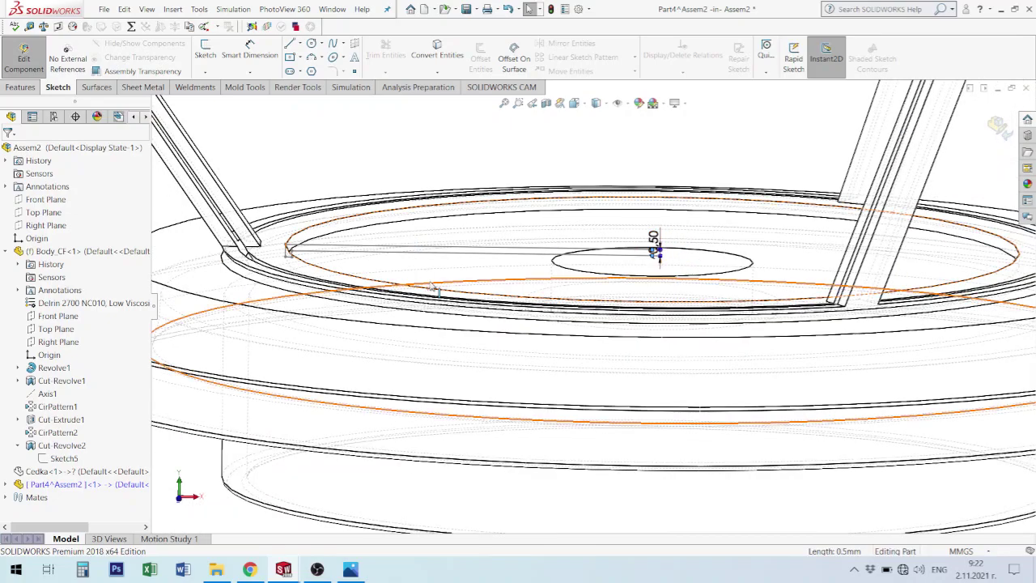
pyautogui.scroll(-3, 358, 229)
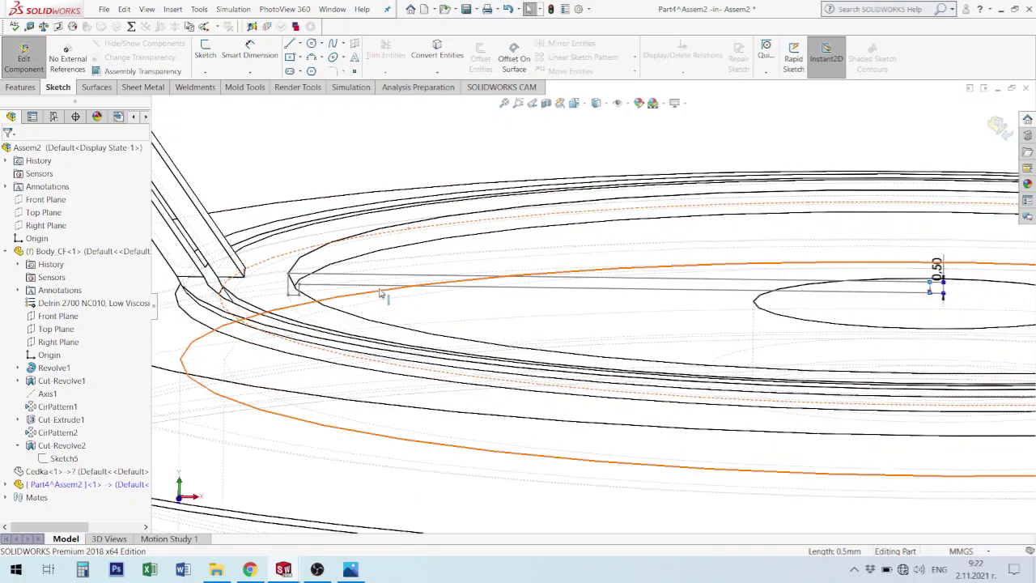
pyautogui.click(379, 285)
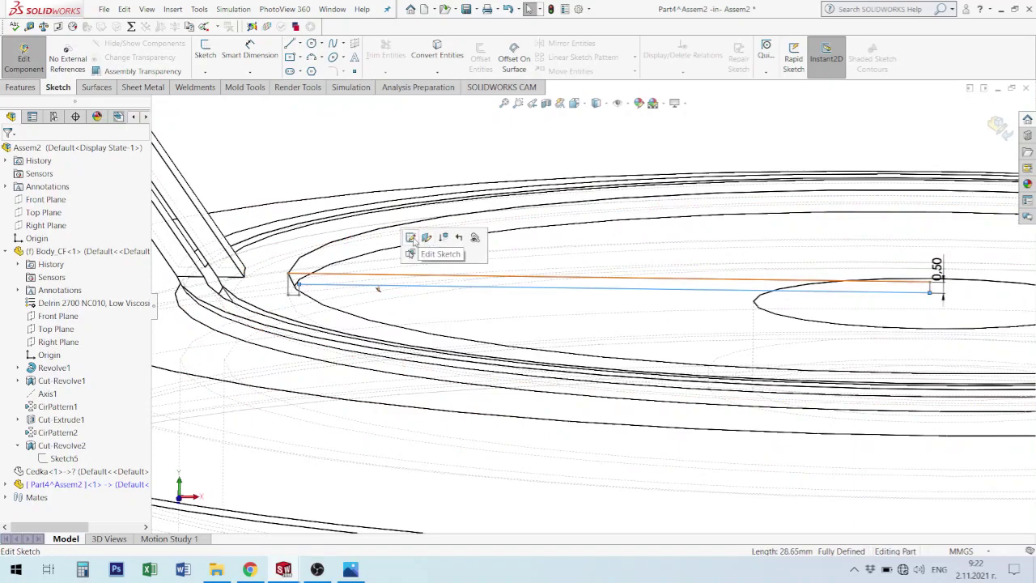
# Step: Reopen Sketch1 and fillet its outer corners, one at 0.10 mm and one at 0.60 mm
pyautogui.click(410, 237)
pyautogui.scroll(-3, 290, 282)
pyautogui.scroll(-2, 358, 296)
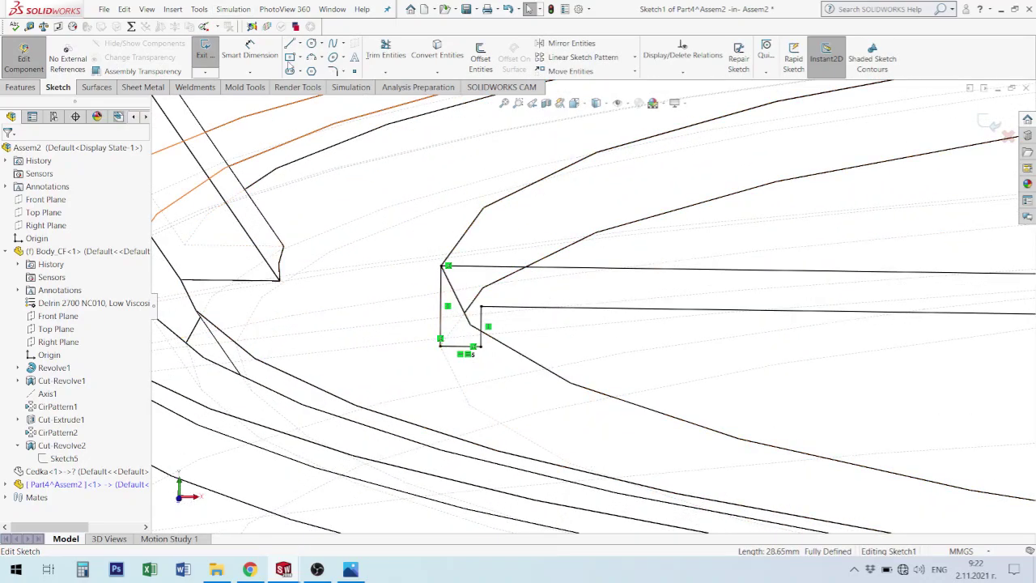
pyautogui.click(334, 71)
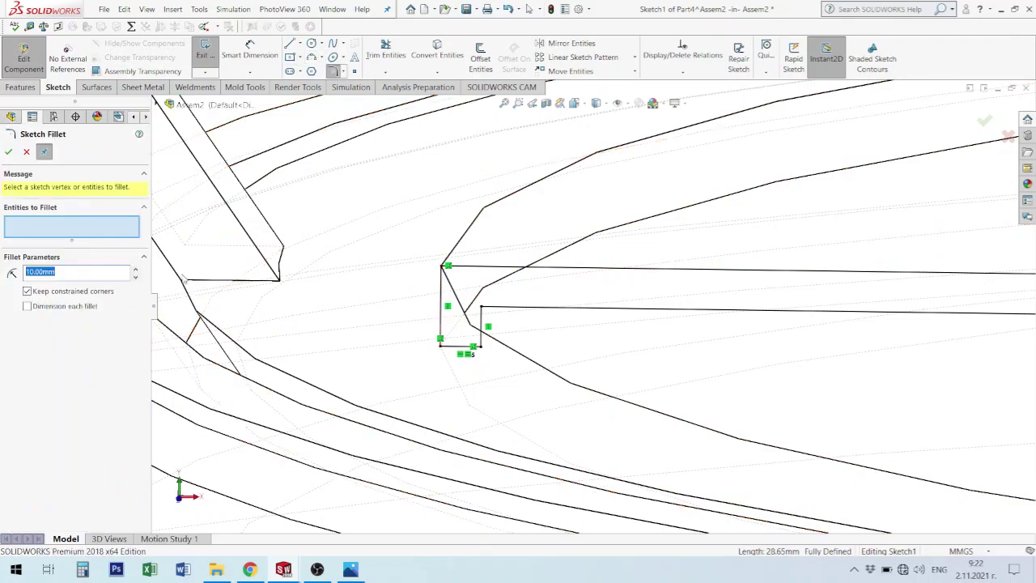
pyautogui.press('BackSpace')
pyautogui.click(484, 310)
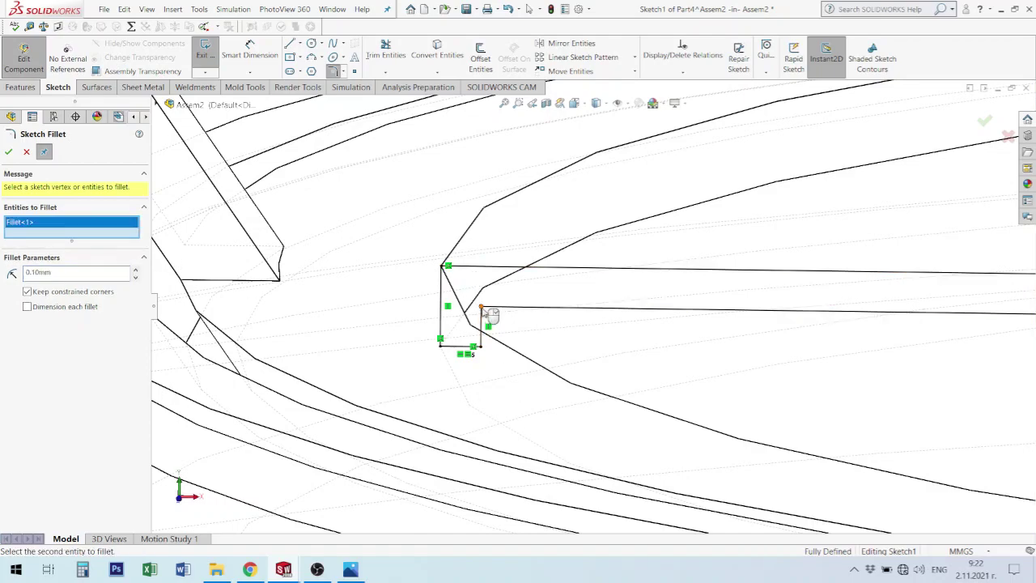
pyautogui.click(9, 153)
pyautogui.write('.5')
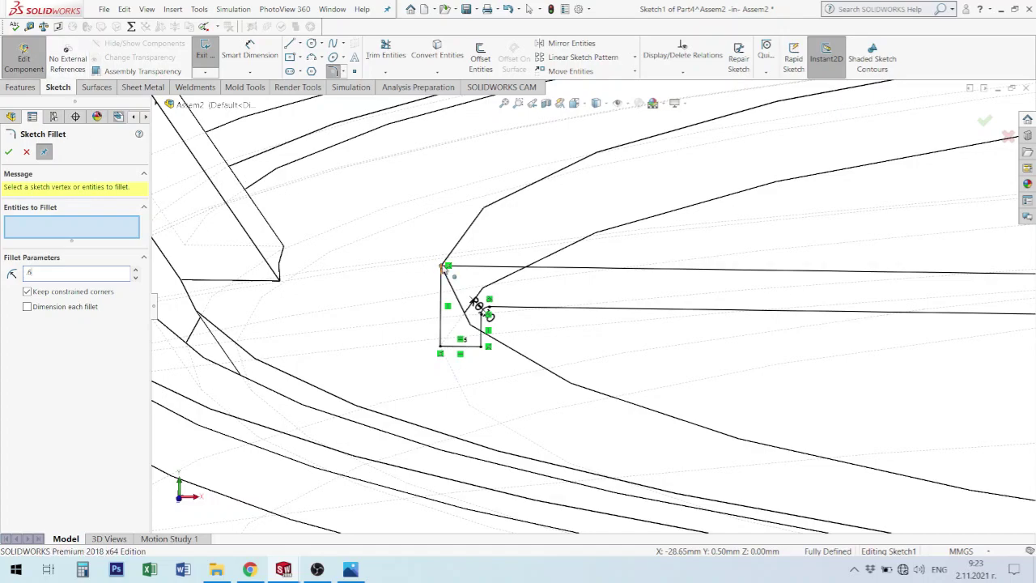
pyautogui.click(444, 267)
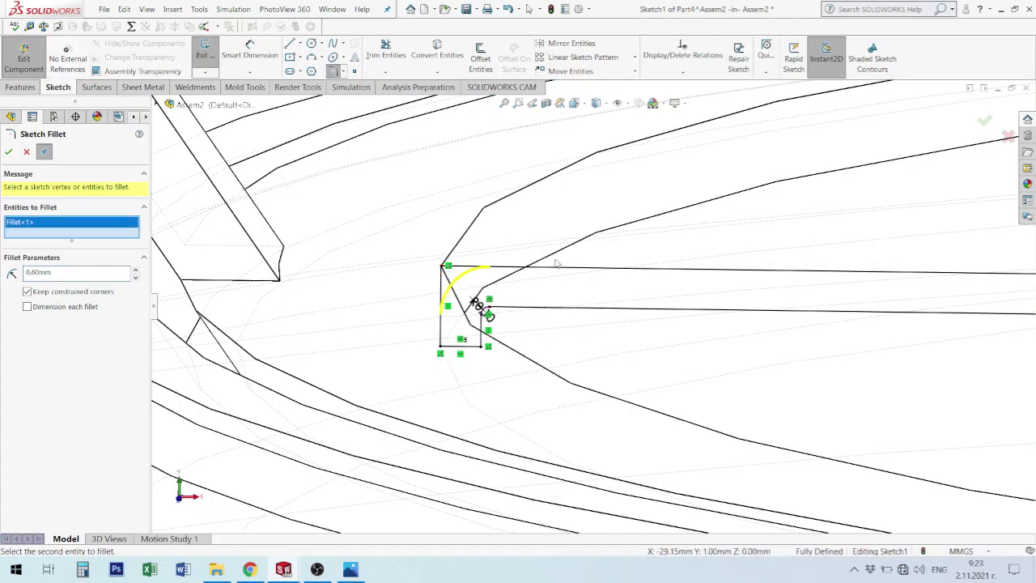
pyautogui.click(9, 153)
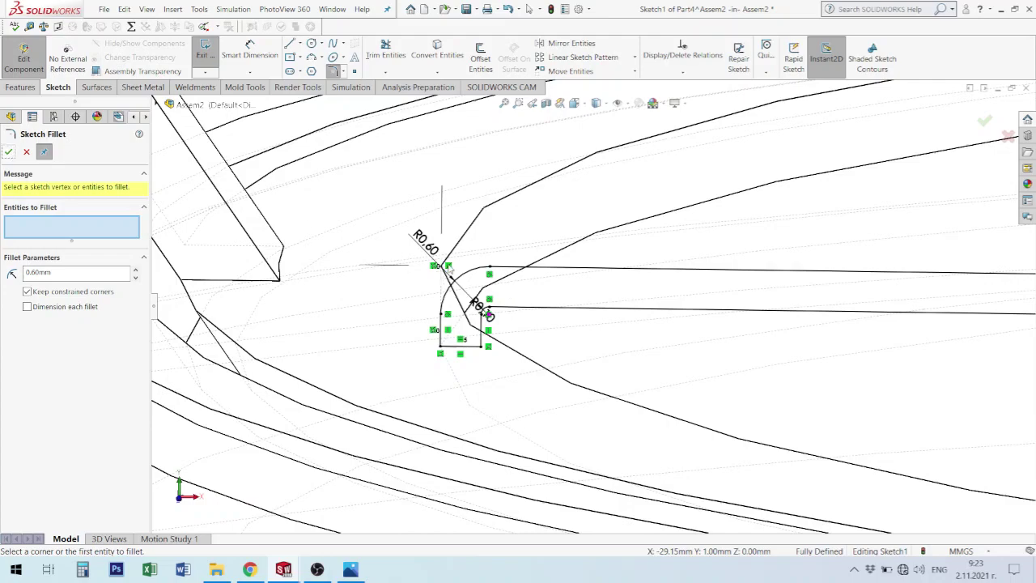
pyautogui.scroll(5, 566, 307)
# Step: Close the fillet tool and revolve the sketch 360° about the short vertical line into a disc
pyautogui.scroll(4, 567, 307)
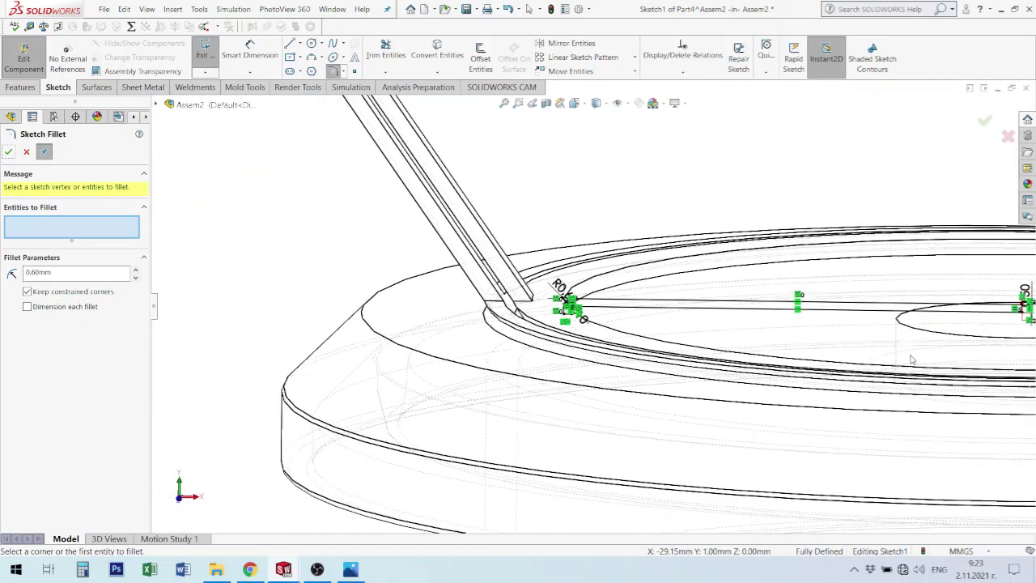
pyautogui.click(8, 152)
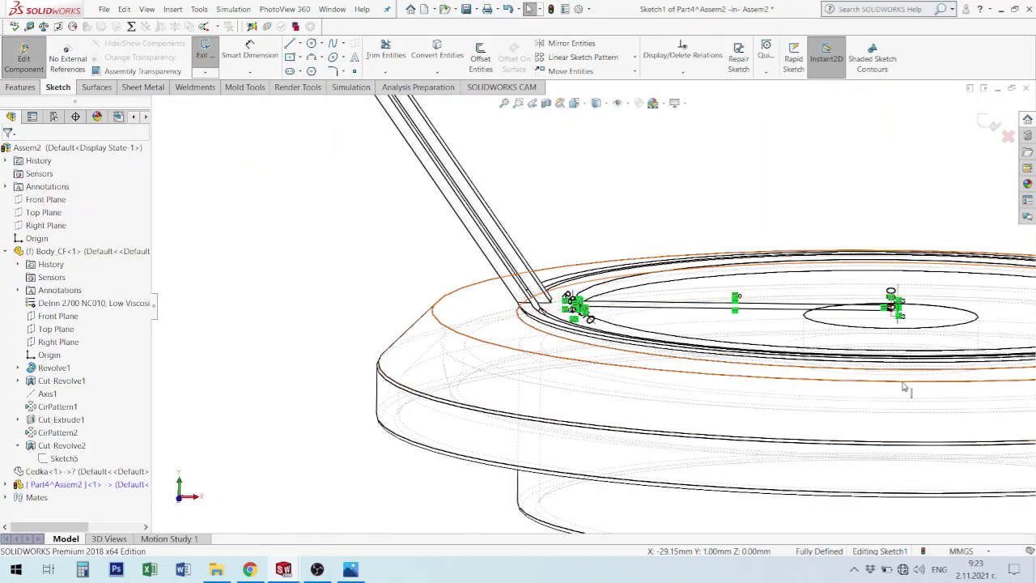
pyautogui.scroll(-3, 805, 327)
pyautogui.scroll(-3, 805, 327)
pyautogui.scroll(-1, 805, 327)
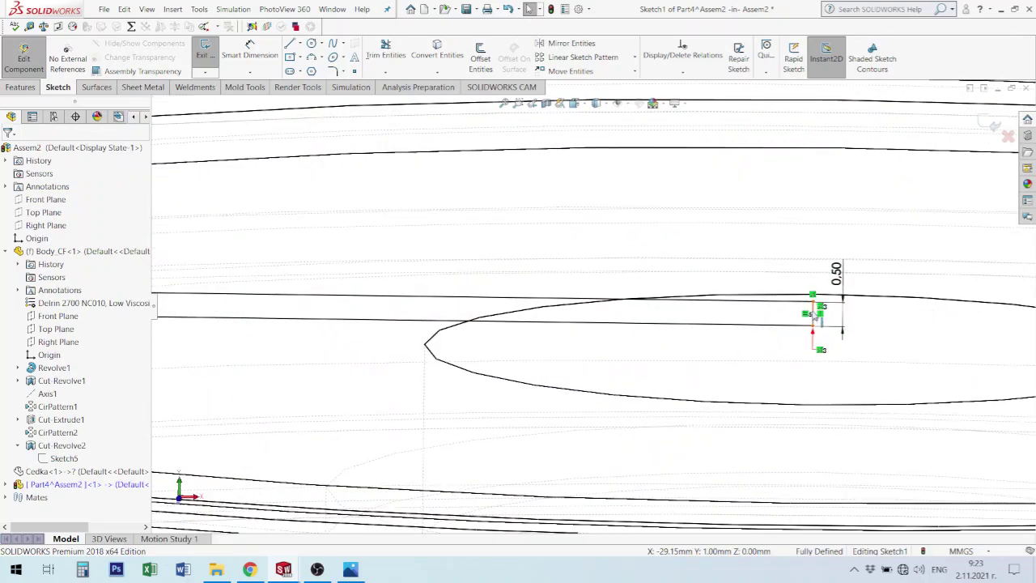
pyautogui.click(812, 317)
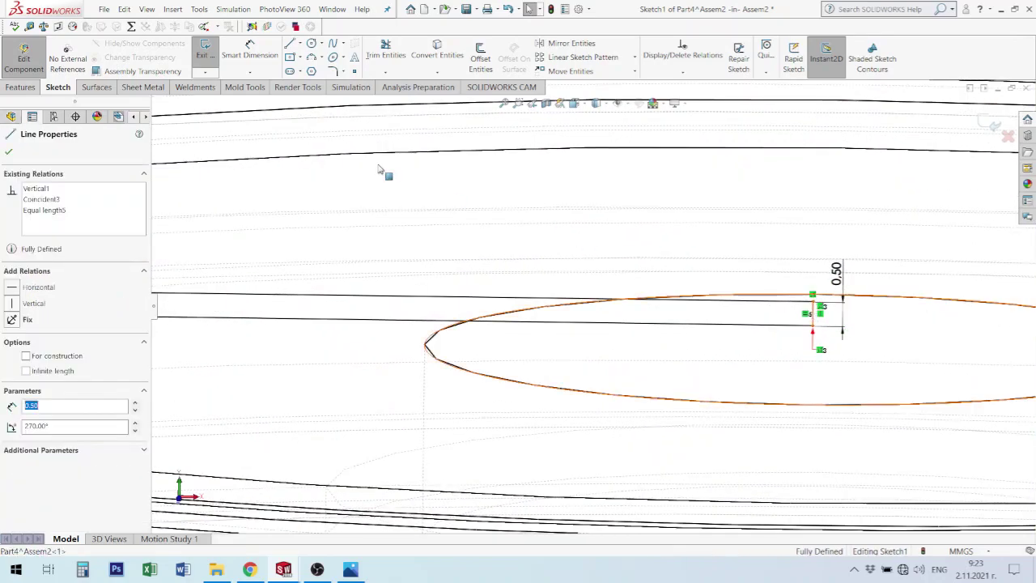
pyautogui.click(16, 88)
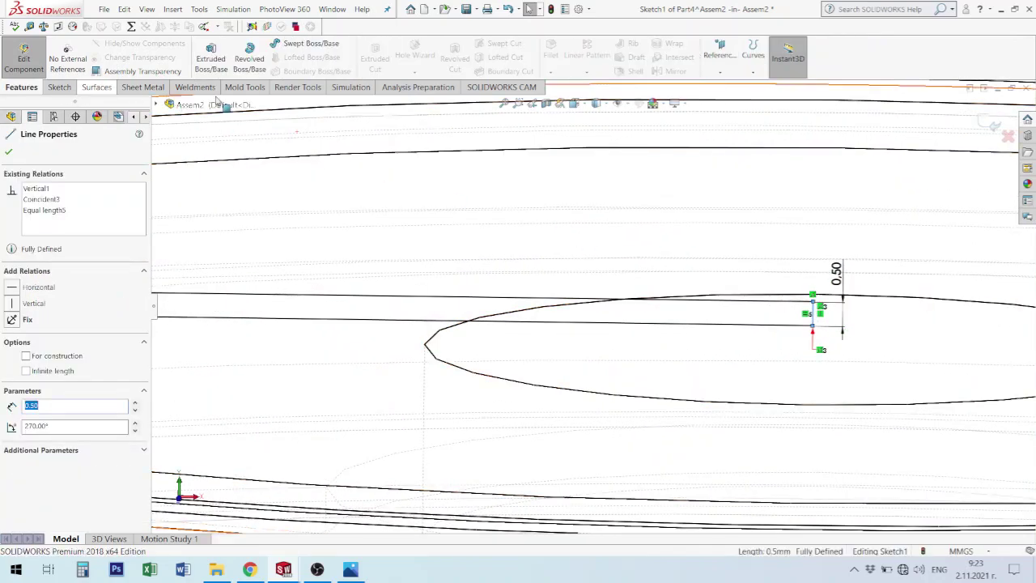
pyautogui.click(249, 59)
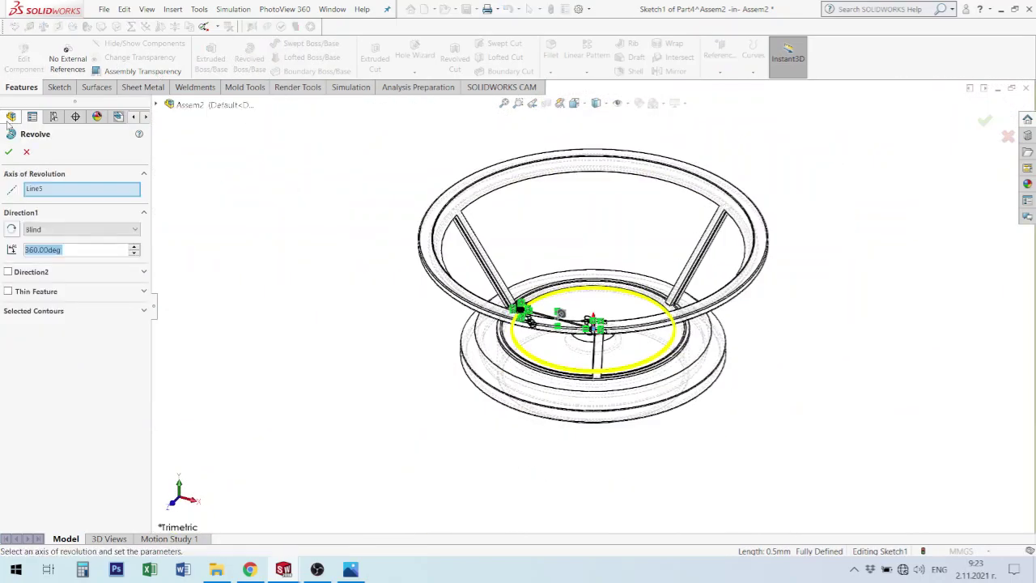
pyautogui.click(11, 152)
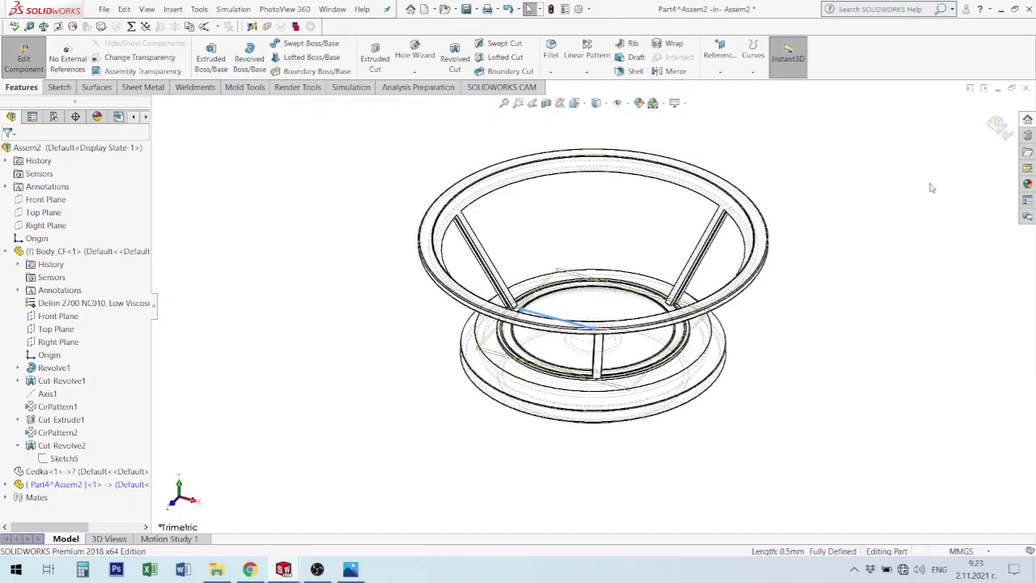
# Step: Finish editing the part and set the assembly display to Shaded With Edges
pyautogui.click(1000, 127)
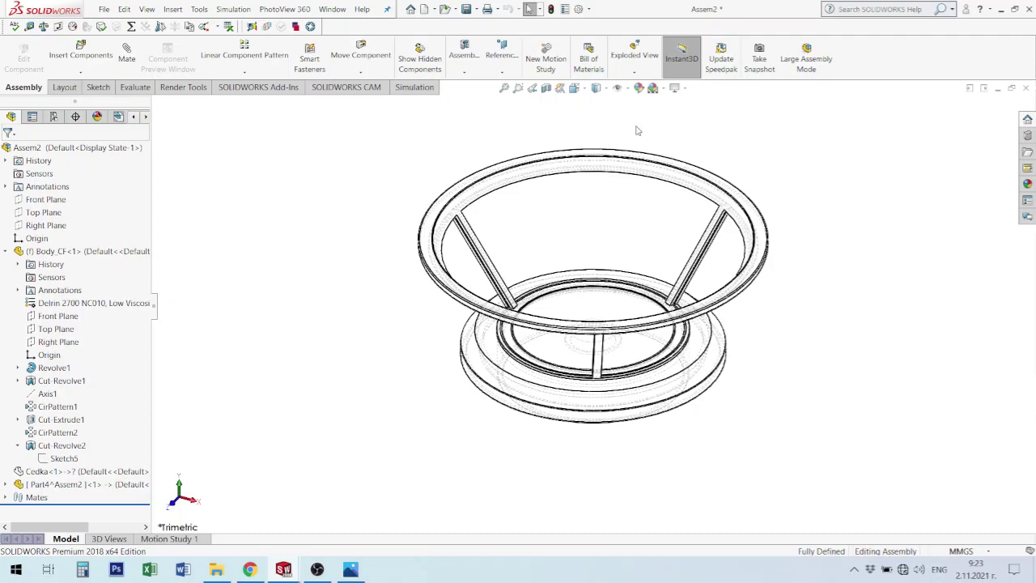
pyautogui.click(597, 87)
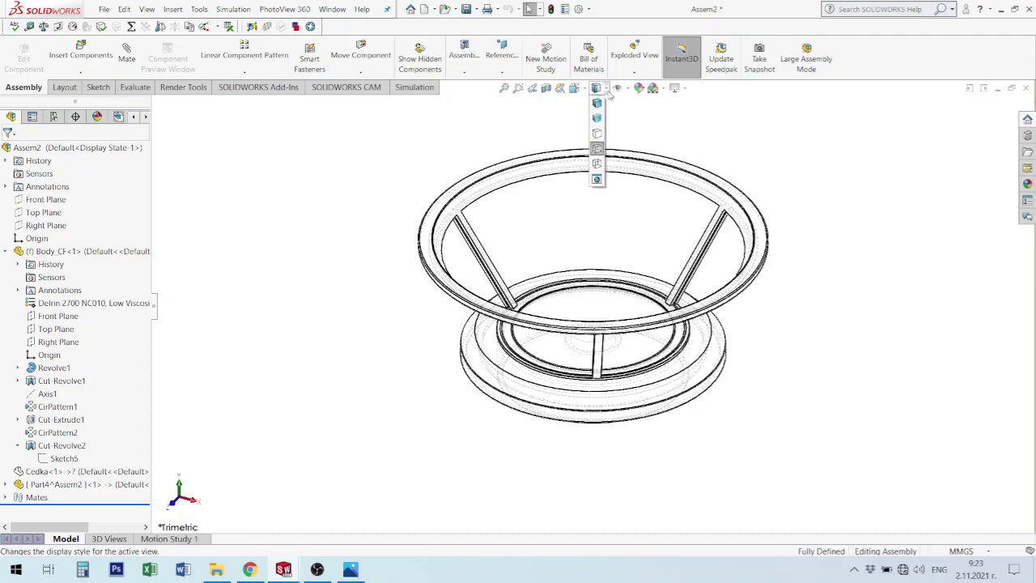
pyautogui.click(597, 104)
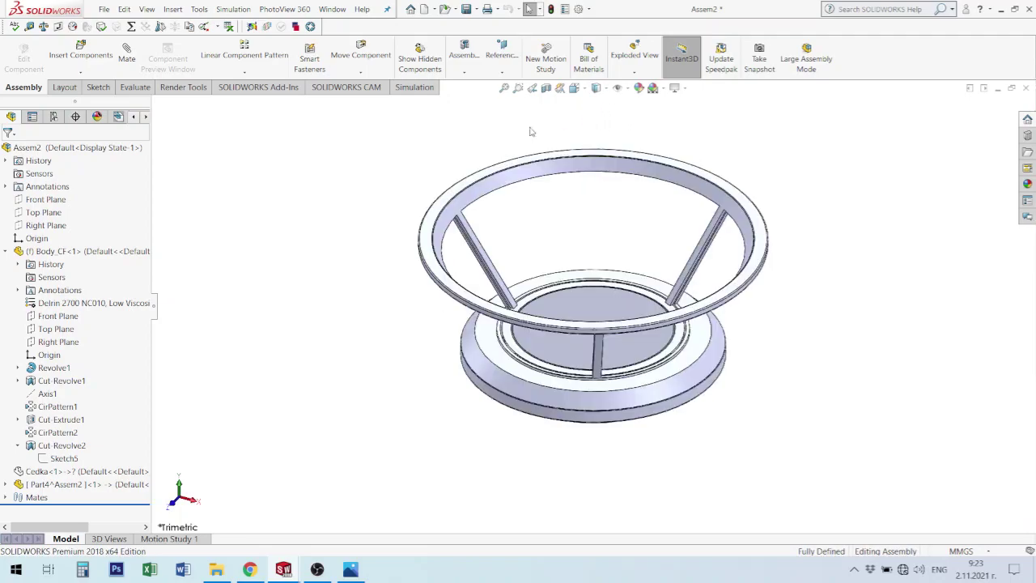
# Step: Open the new Part4^Assem2 component in its own window and inspect the disc's thickness
pyautogui.click(58, 485)
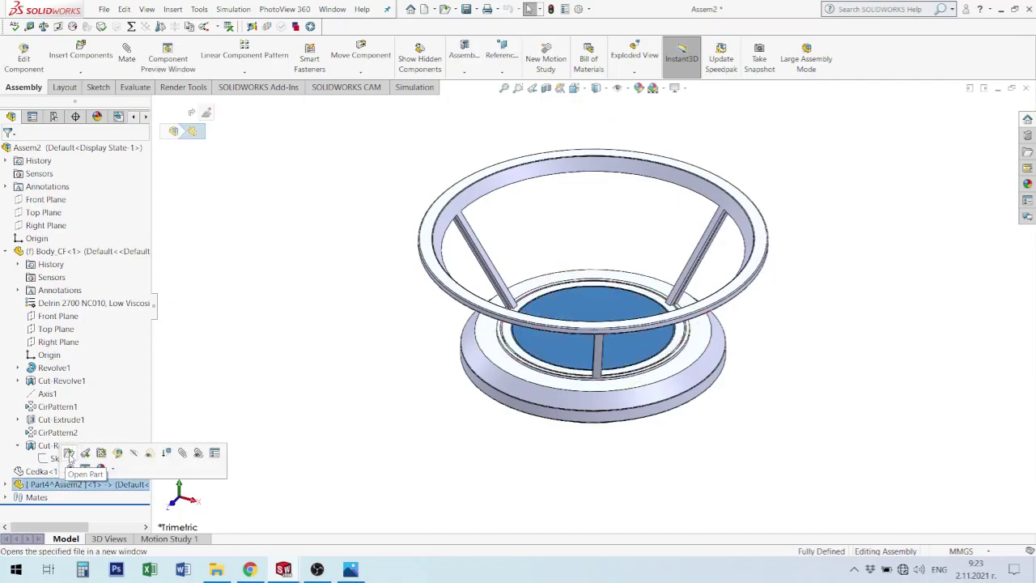
pyautogui.click(69, 454)
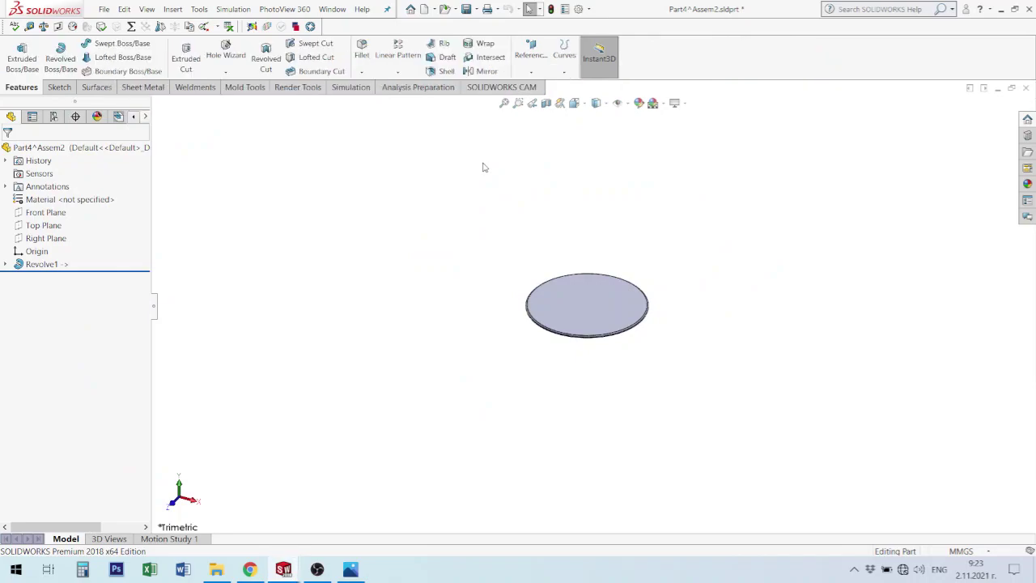
pyautogui.moveTo(655, 361)
pyautogui.mouseDown(button='middle')
pyautogui.moveTo(650, 194)
pyautogui.moveTo(629, 331)
pyautogui.mouseUp(button='middle')
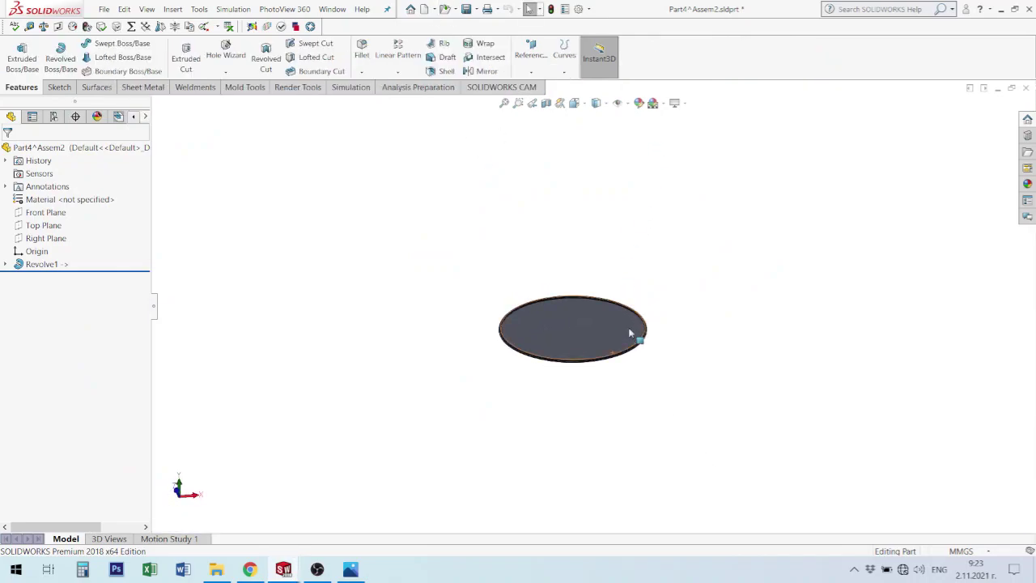
pyautogui.scroll(-3, 639, 339)
pyautogui.scroll(-3, 656, 356)
pyautogui.moveTo(666, 362); pyautogui.dragTo(680, 357, button='middle')
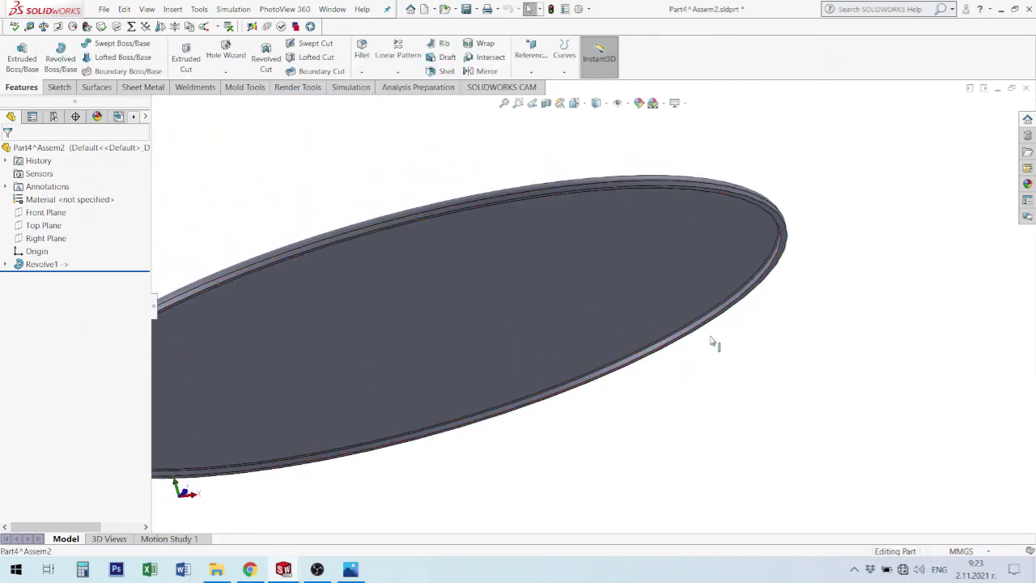
pyautogui.scroll(3, 677, 289)
pyautogui.moveTo(643, 287); pyautogui.dragTo(664, 429, button='middle')
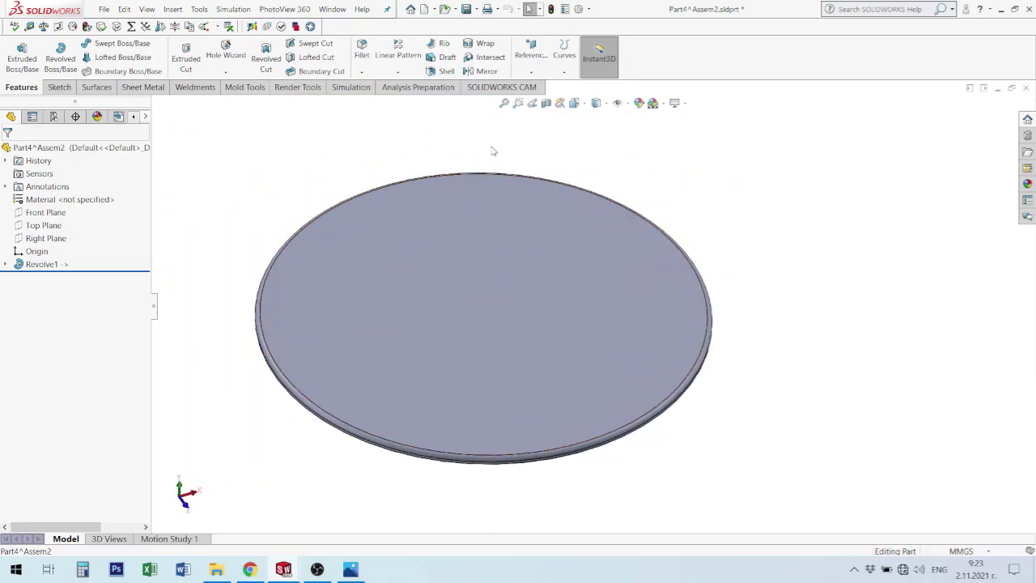
# Step: Save the part under the new name Metal Plate
pyautogui.click(476, 10)
pyautogui.click(488, 36)
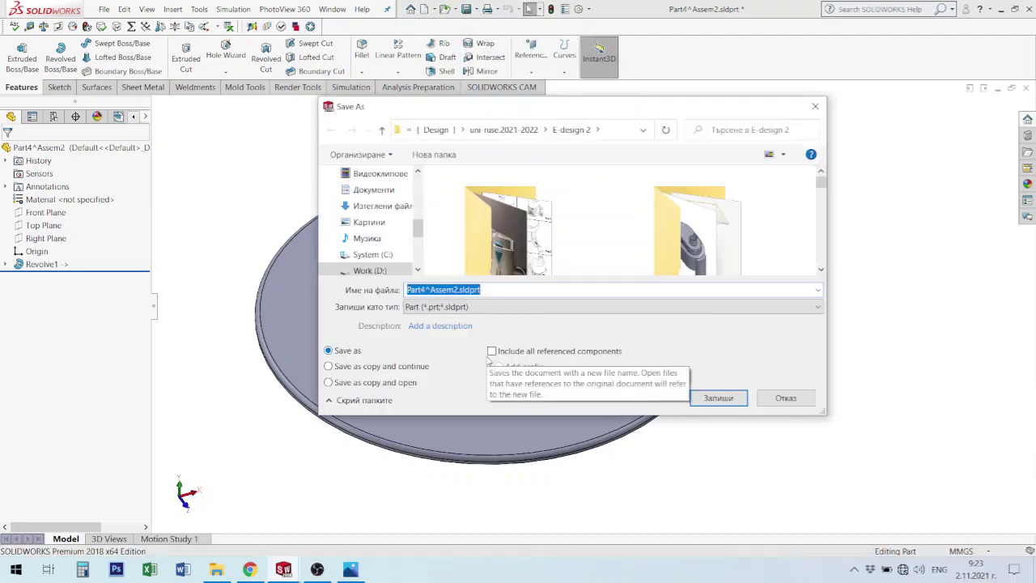
pyautogui.write('Metal Pla')
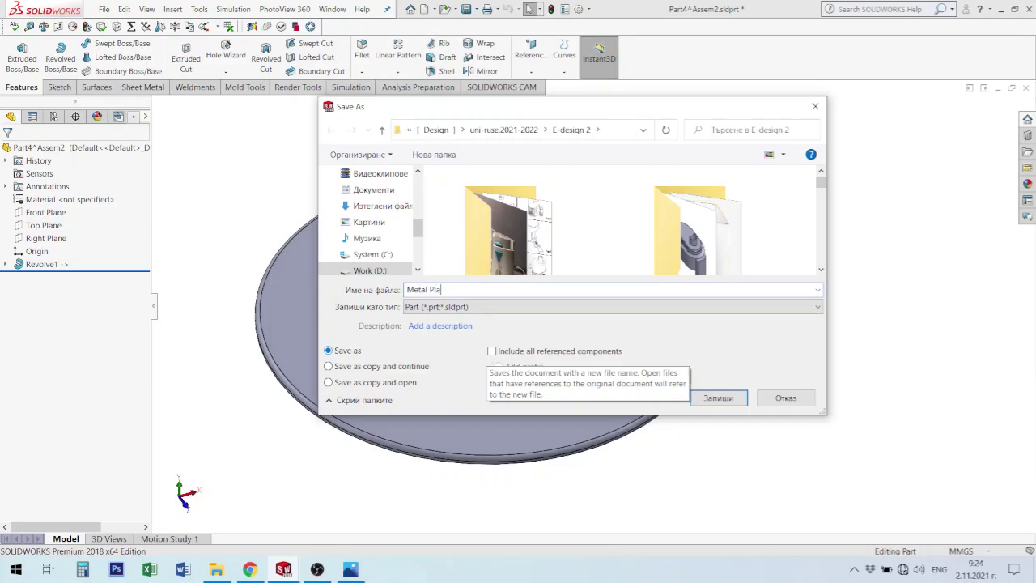
pyautogui.write('te')
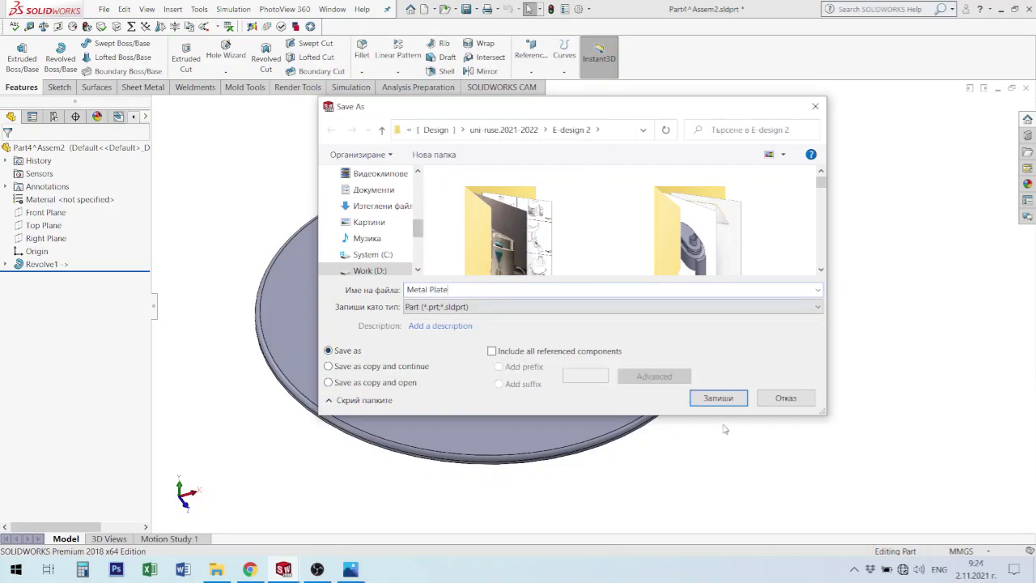
pyautogui.click(712, 398)
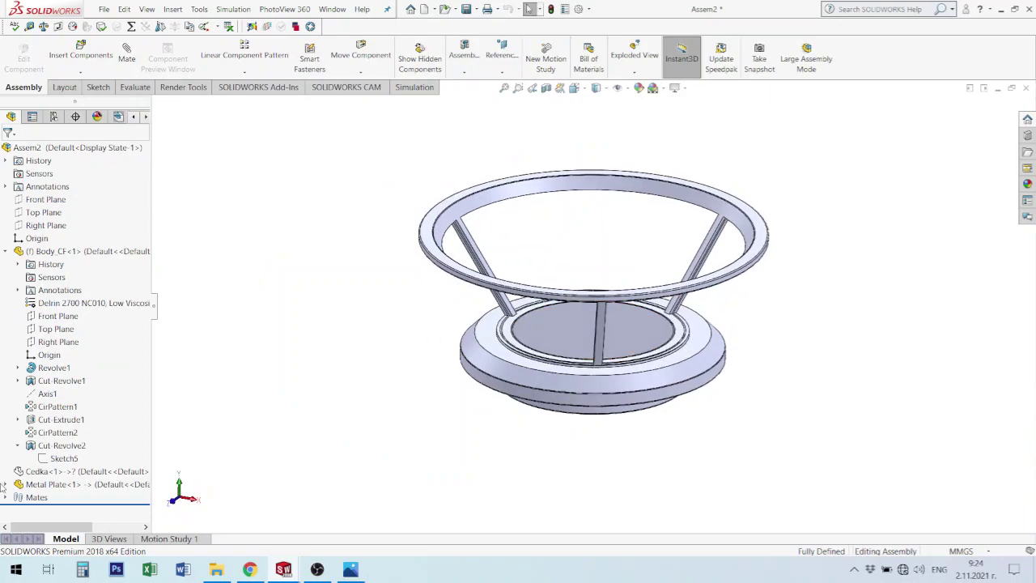
# Step: Show the hidden Cedka cone again and orbit to look into it
pyautogui.click(49, 471)
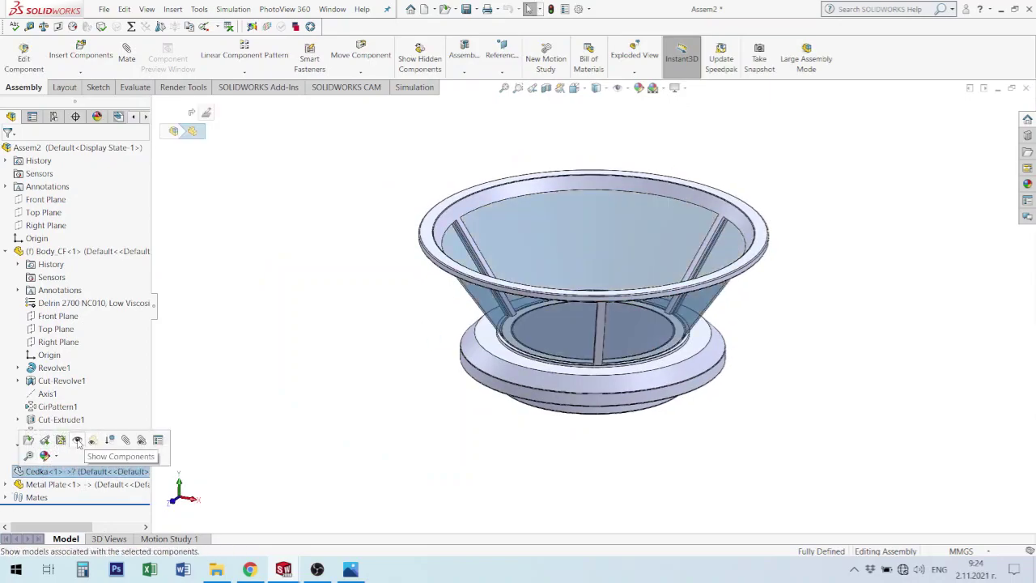
pyautogui.click(77, 439)
pyautogui.moveTo(886, 352)
pyautogui.mouseDown(button='middle')
pyautogui.moveTo(829, 395)
pyautogui.moveTo(874, 415)
pyautogui.mouseUp(button='middle')
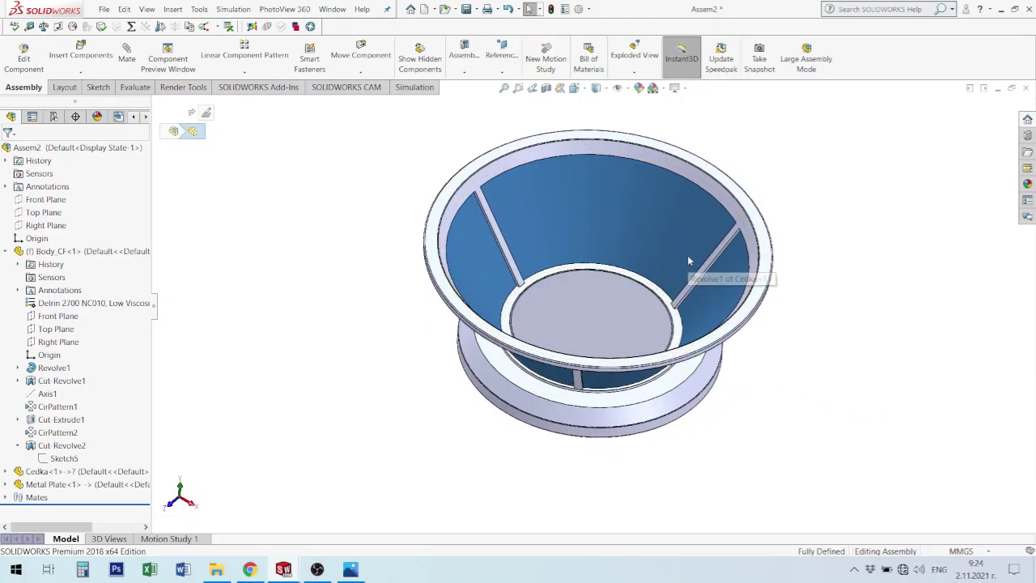
# Step: Save the assembly as Centrofuga, accepting the in-context references warning
pyautogui.hotkey('ctrl', 's')
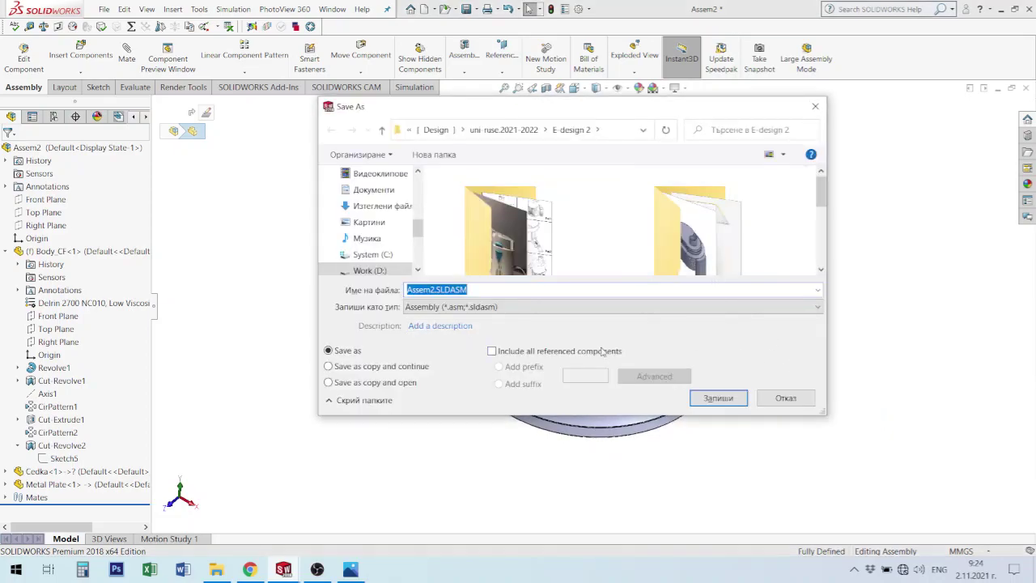
pyautogui.write('Cet')
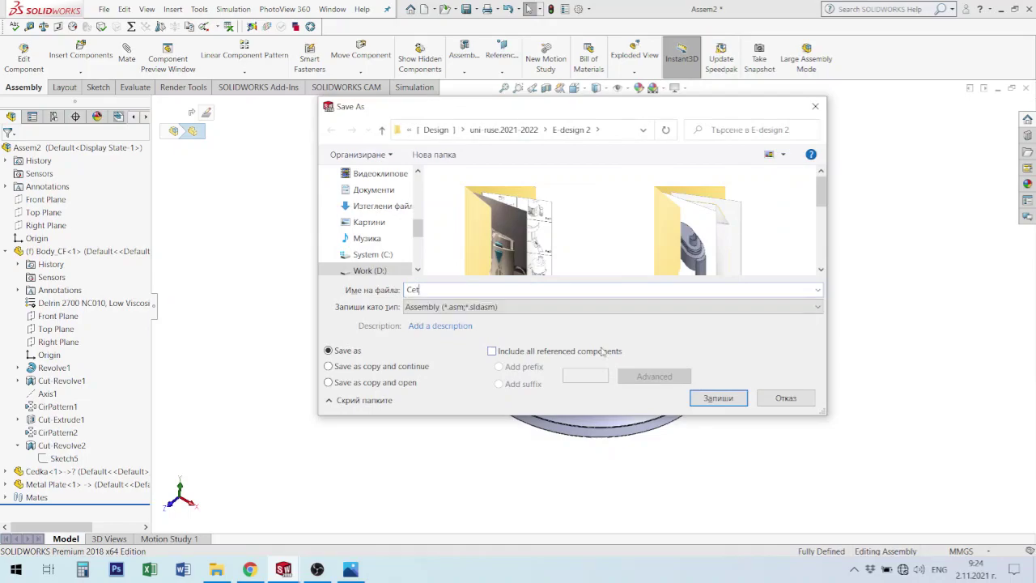
pyautogui.press('BackSpace')
pyautogui.write('ntrofuga')
pyautogui.click(729, 399)
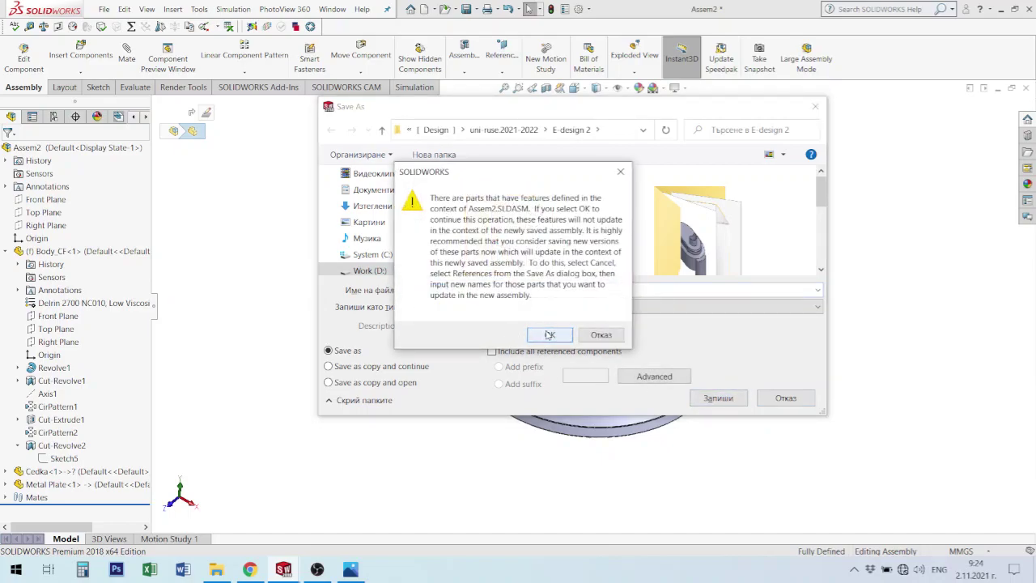
pyautogui.click(550, 335)
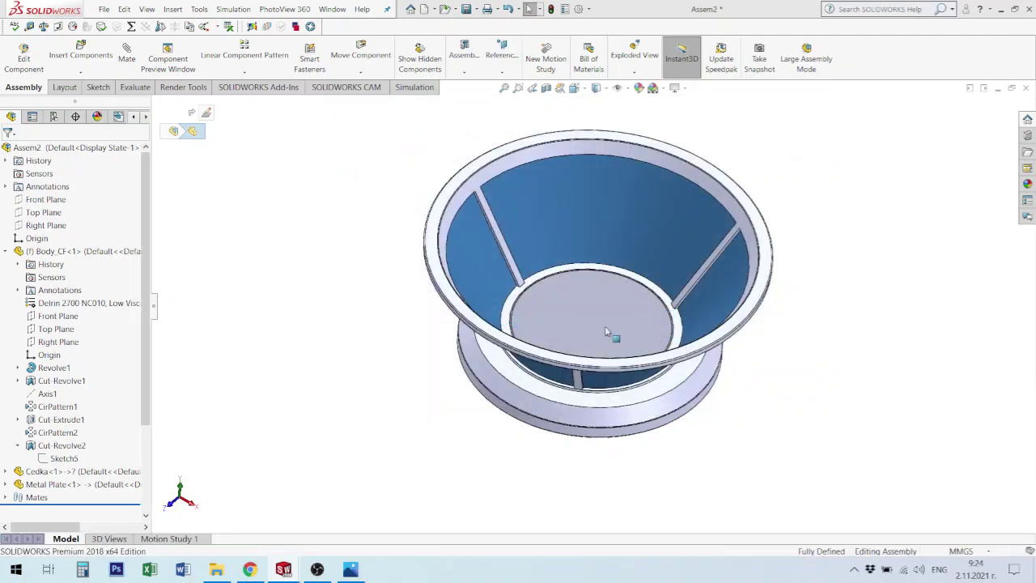
pyautogui.scroll(2, 655, 330)
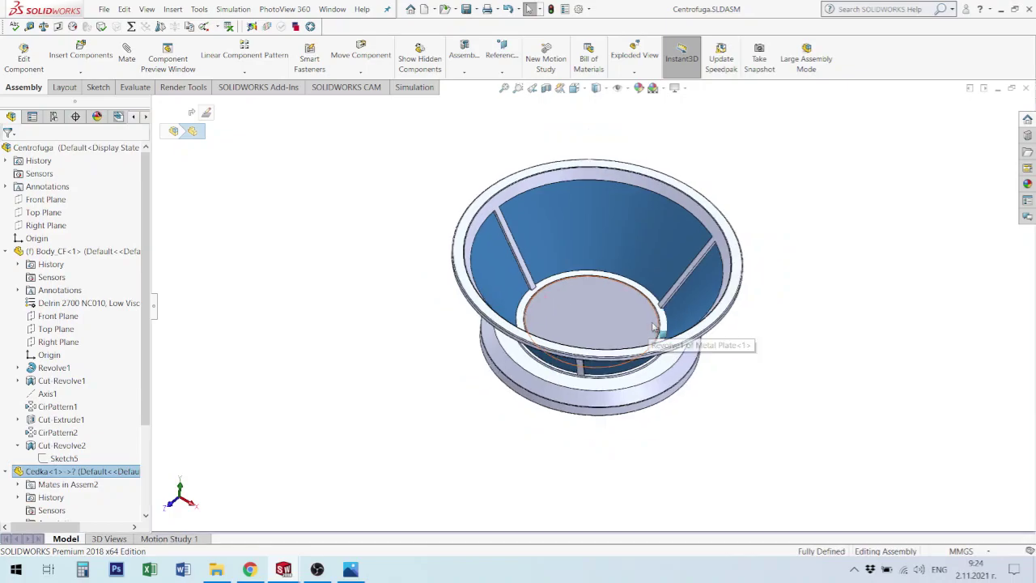
pyautogui.scroll(2, 660, 332)
pyautogui.scroll(2, 659, 339)
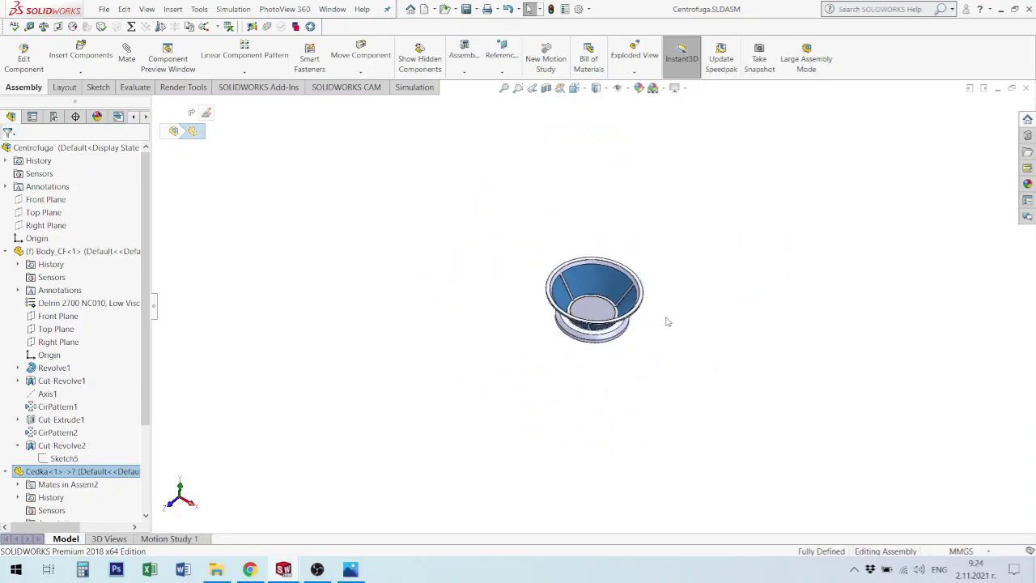
pyautogui.moveTo(660, 338)
pyautogui.mouseDown(button='middle')
pyautogui.moveTo(625, 300)
pyautogui.moveTo(653, 305)
pyautogui.mouseUp(button='middle')
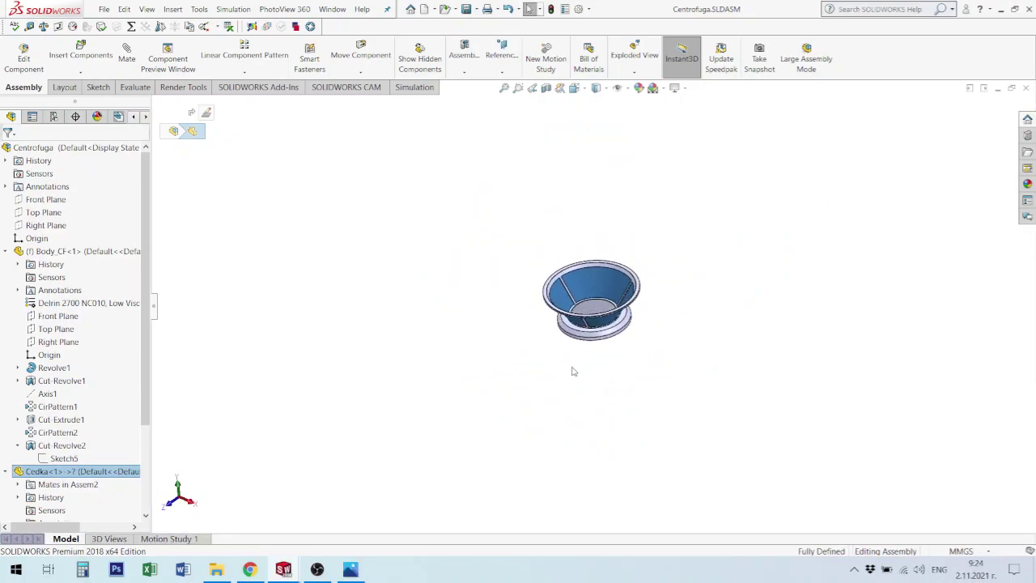
pyautogui.moveTo(549, 279); pyautogui.dragTo(550, 300, button='middle')
pyautogui.scroll(-2, 620, 340)
pyautogui.moveTo(620, 340)
pyautogui.mouseDown(button='middle')
pyautogui.moveTo(582, 251)
pyautogui.moveTo(595, 276)
pyautogui.mouseUp(button='middle')
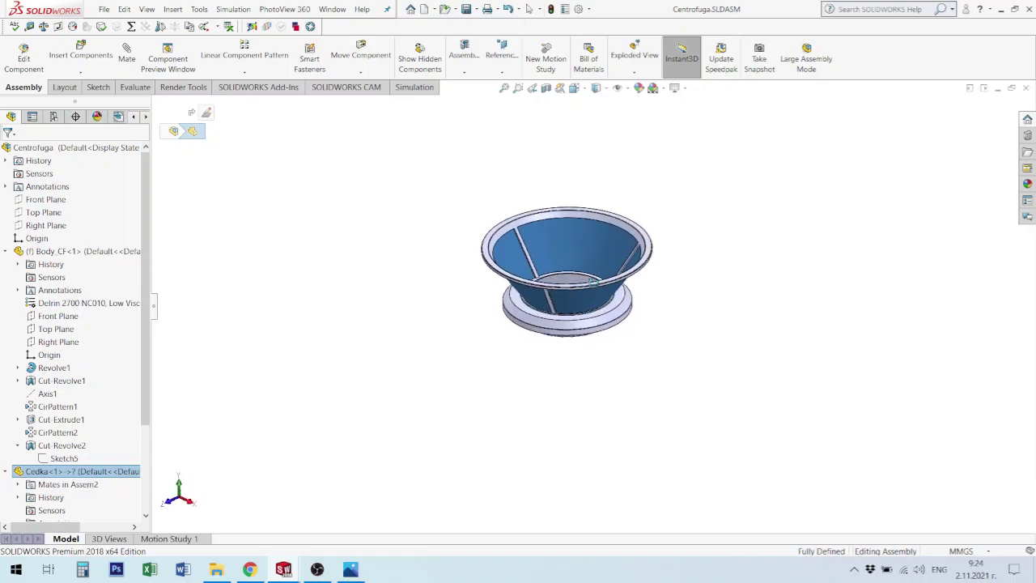